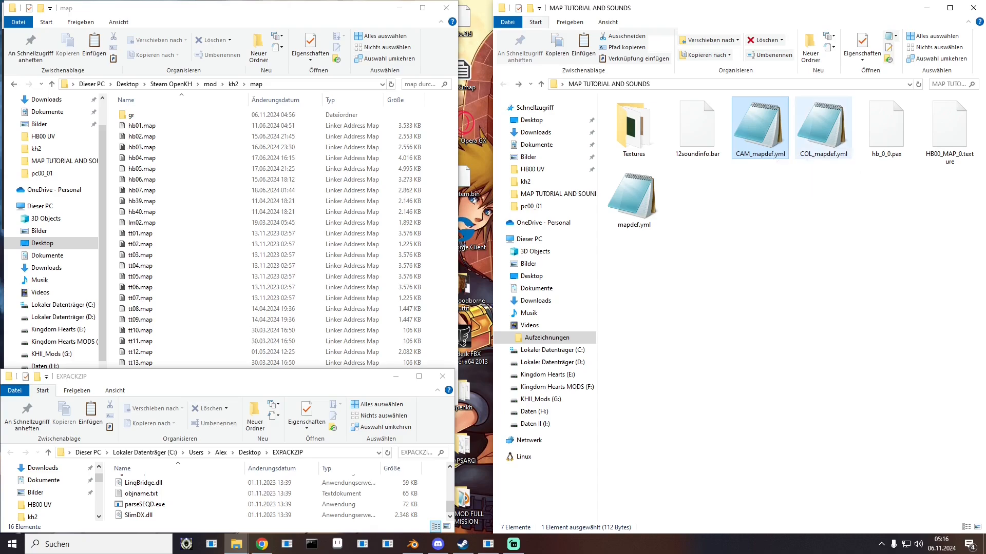
{"action": "left_click", "coordinate": [696, 128]}
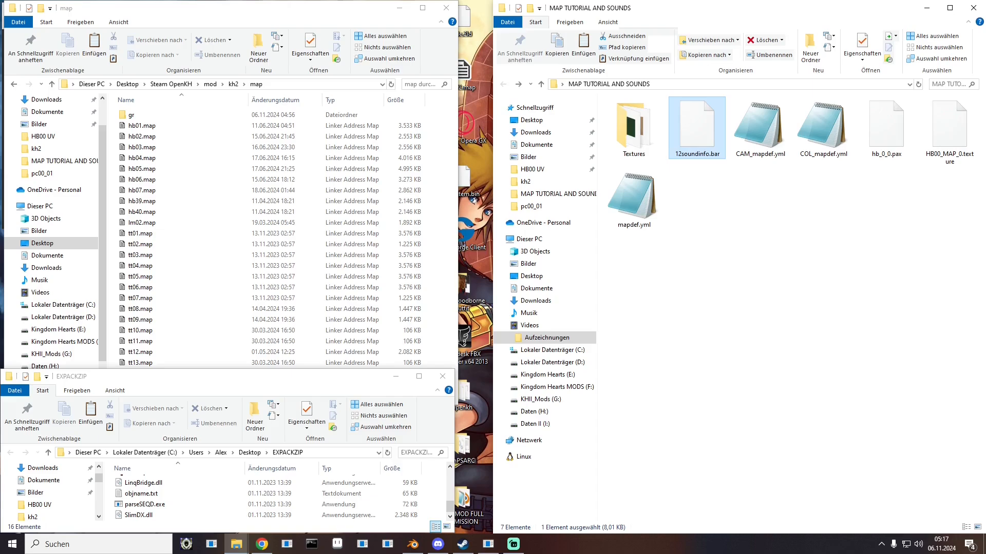
{"action": "left_click_drag", "start_coordinate": [633, 261], "coordinate": [934, 117]}
{"action": "left_click", "coordinate": [729, 206]}
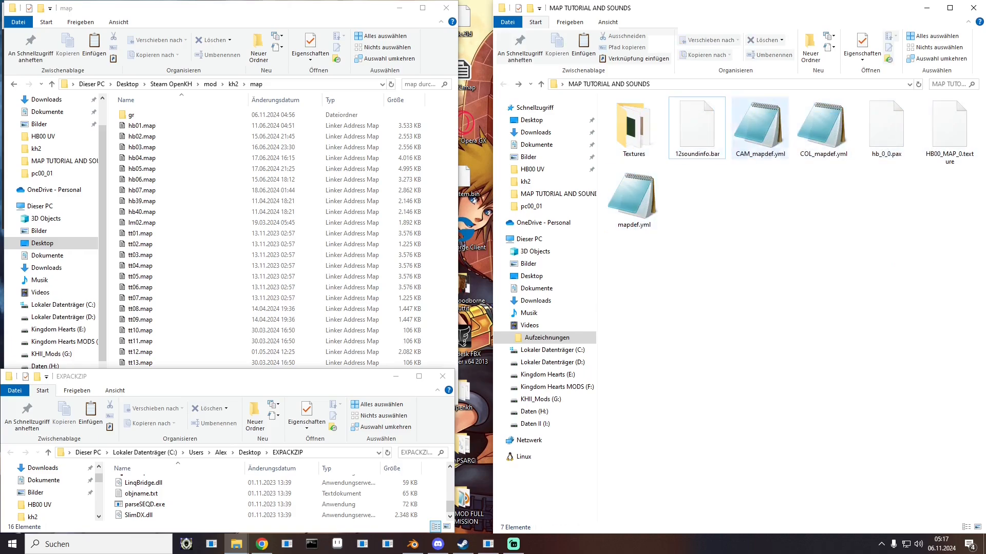
Step: Open mapdef.yml and review the FOR_WATER material entry and its transparentFlag setting
{"action": "left_click", "coordinate": [634, 199]}
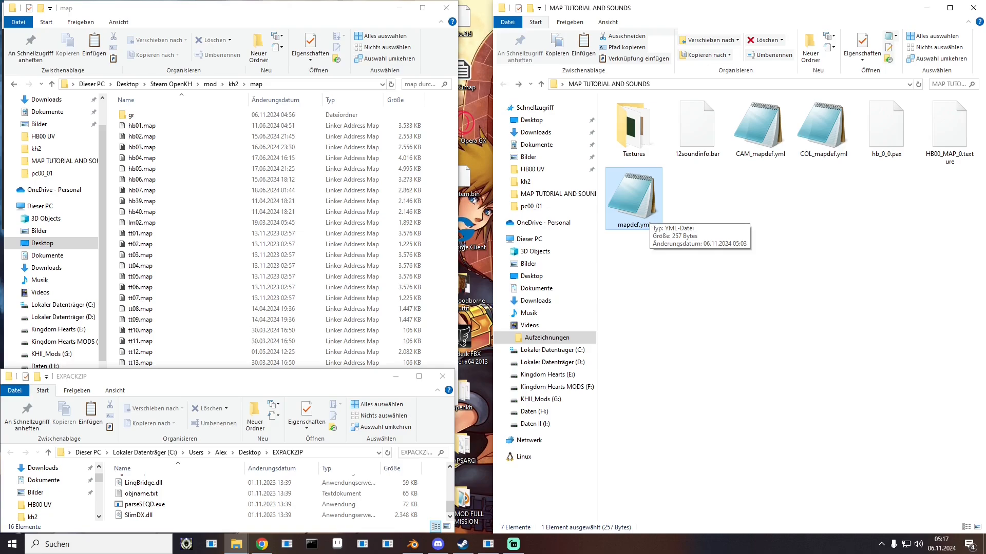
{"action": "double_click", "coordinate": [633, 202]}
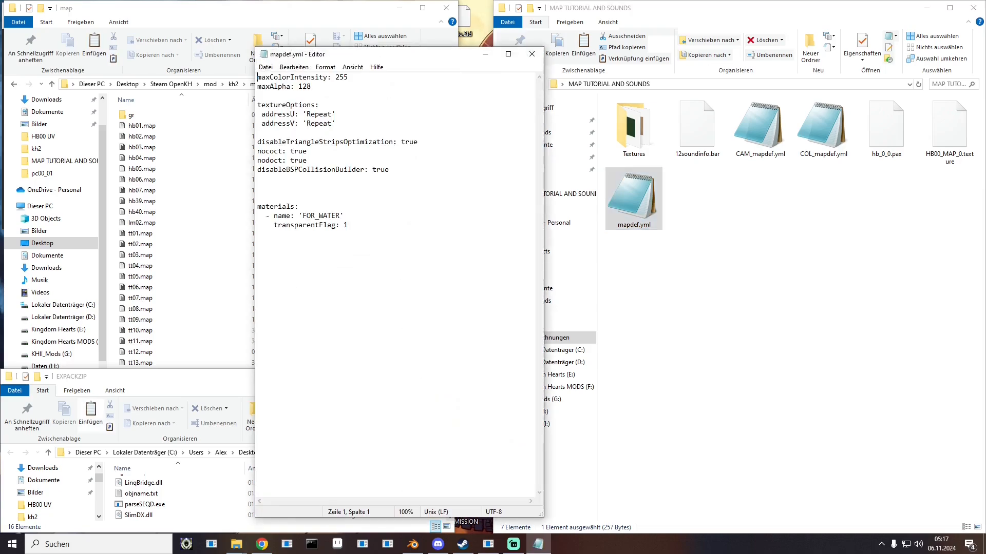
{"action": "left_click_drag", "start_coordinate": [370, 48], "coordinate": [547, 36]}
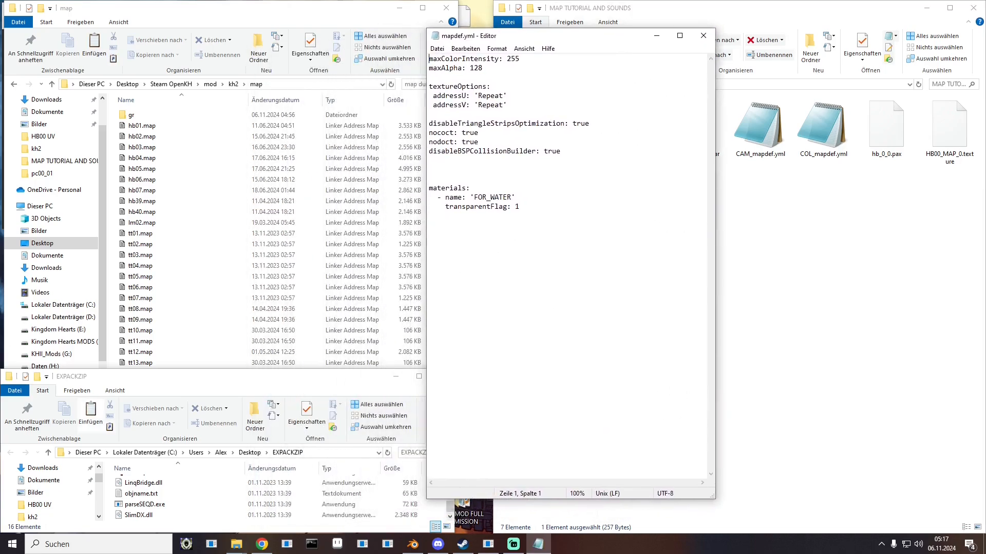
{"action": "key", "text": "ctrl+a"}
{"action": "left_click", "coordinate": [503, 151]}
{"action": "left_click_drag", "start_coordinate": [473, 197], "coordinate": [511, 197]}
{"action": "left_click", "coordinate": [429, 225]}
{"action": "left_click_drag", "start_coordinate": [442, 207], "coordinate": [520, 207]}
{"action": "left_click", "coordinate": [430, 225]}
Step: Examine the nococt, nodoct, disableTriangleStripsOptimization and disableBSPCollisionBuilder options in mapdef.yml
{"action": "left_click_drag", "start_coordinate": [479, 133], "coordinate": [428, 142]}
{"action": "left_click_drag", "start_coordinate": [590, 124], "coordinate": [429, 123]}
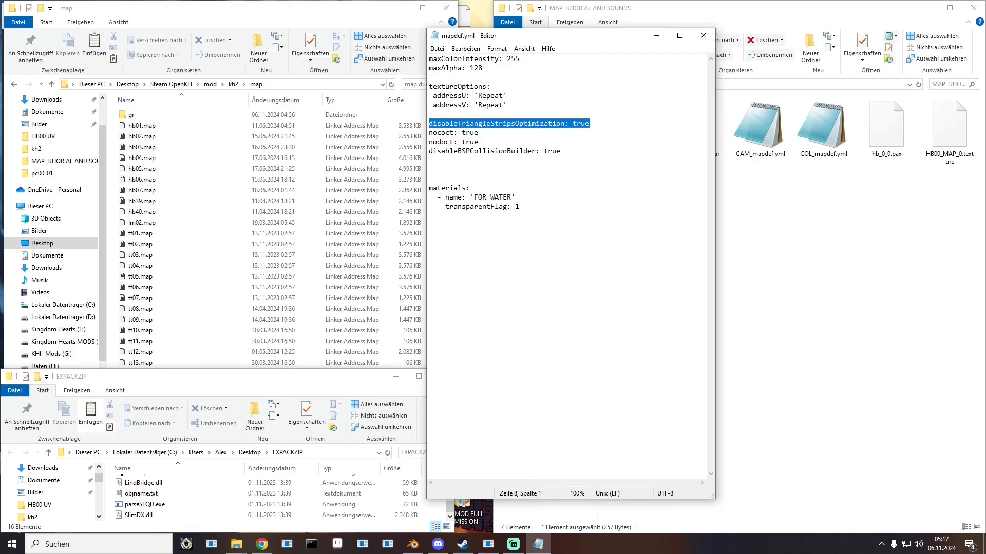
{"action": "left_click", "coordinate": [546, 151]}
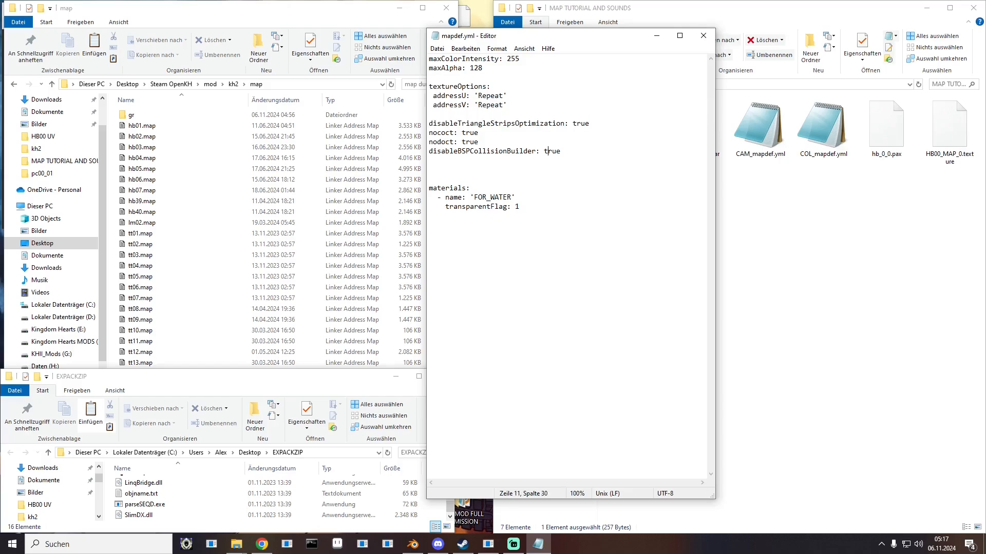
{"action": "left_click_drag", "start_coordinate": [560, 151], "coordinate": [539, 151]}
{"action": "left_click_drag", "start_coordinate": [433, 152], "coordinate": [450, 151]}
Step: Examine the textureOptions block and the maxColorIntensity and maxAlpha settings in mapdef.yml
{"action": "left_click", "coordinate": [466, 87]}
{"action": "left_click_drag", "start_coordinate": [507, 105], "coordinate": [429, 86]}
{"action": "left_click", "coordinate": [438, 77]}
{"action": "left_click_drag", "start_coordinate": [429, 58], "coordinate": [519, 59]}
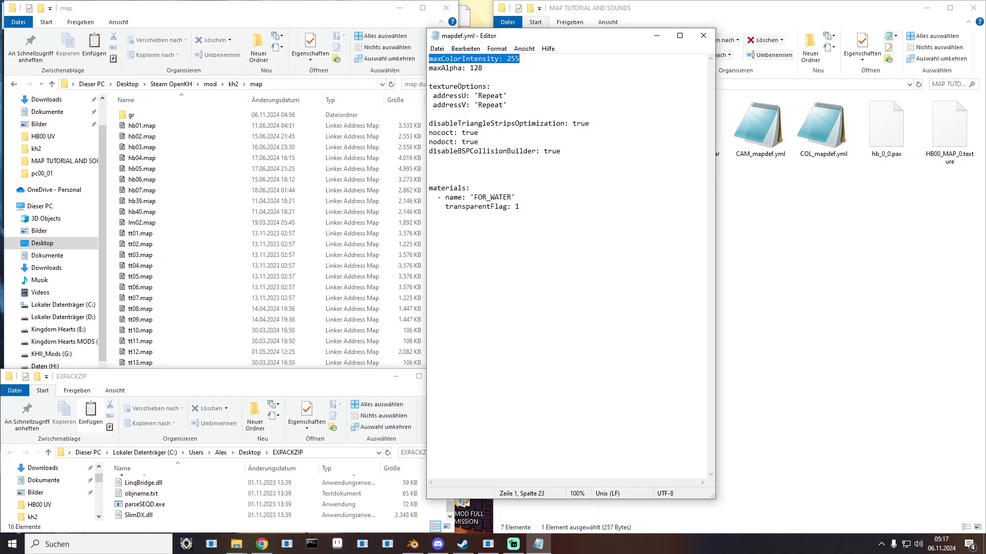
{"action": "key", "text": "Down"}
{"action": "key", "text": "shift+Home"}
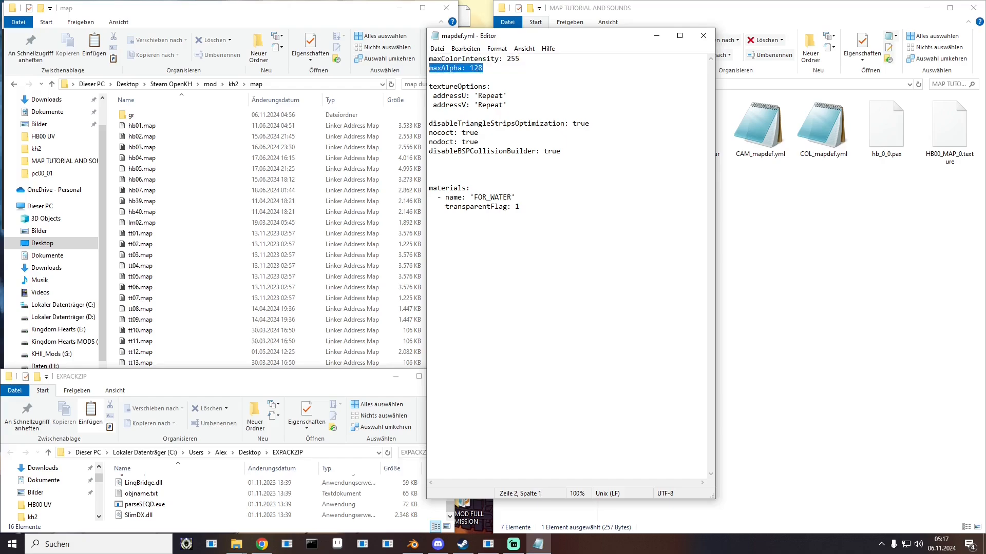
{"action": "left_click", "coordinate": [437, 77]}
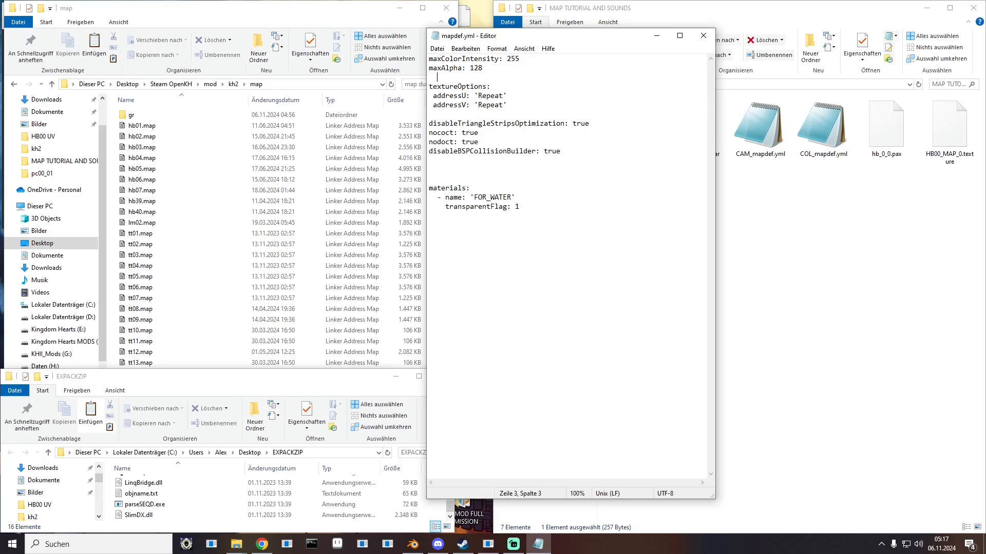
{"action": "left_click_drag", "start_coordinate": [429, 68], "coordinate": [482, 68]}
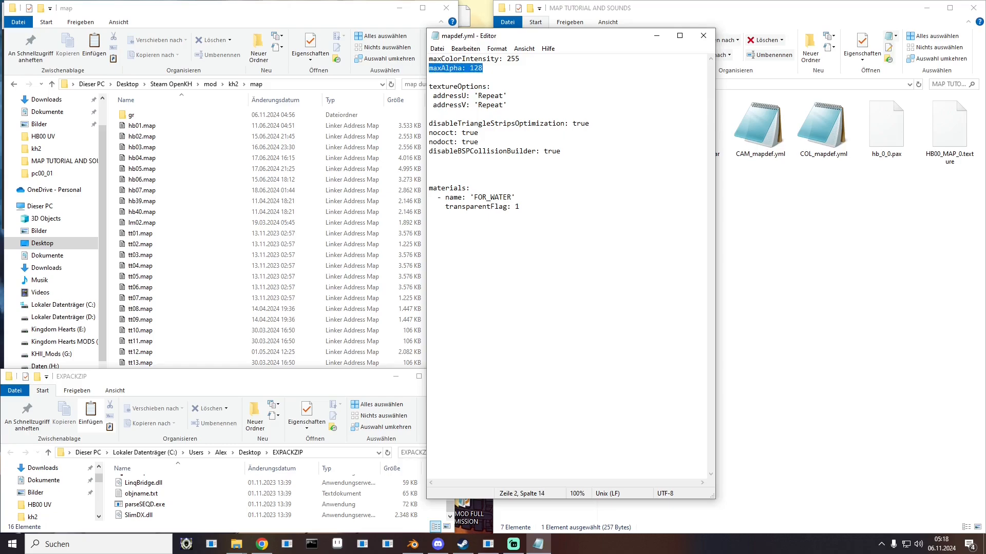
{"action": "left_click", "coordinate": [437, 77]}
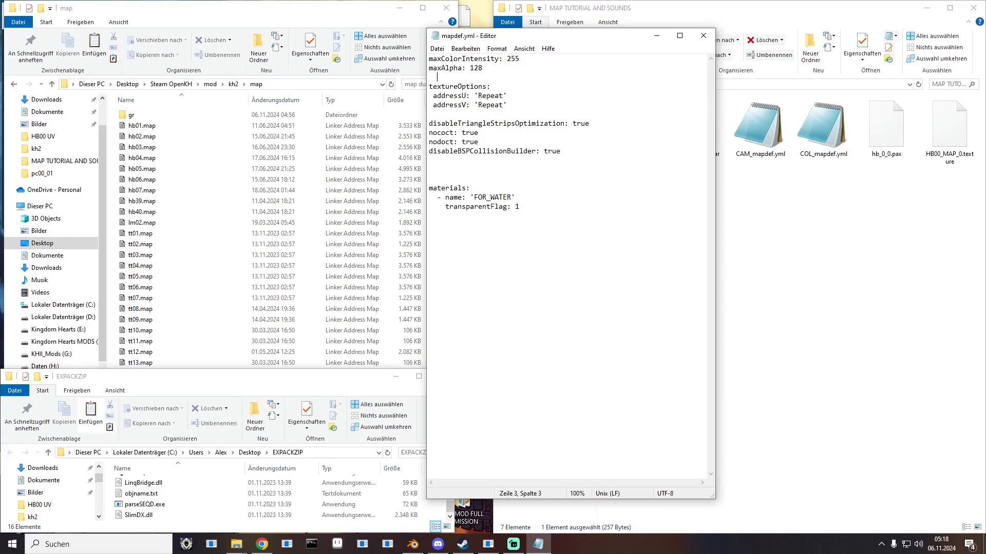
Step: Recheck the transparentFlag line of the FOR_WATER material and close mapdef.yml
{"action": "left_click_drag", "start_coordinate": [445, 206], "coordinate": [520, 207]}
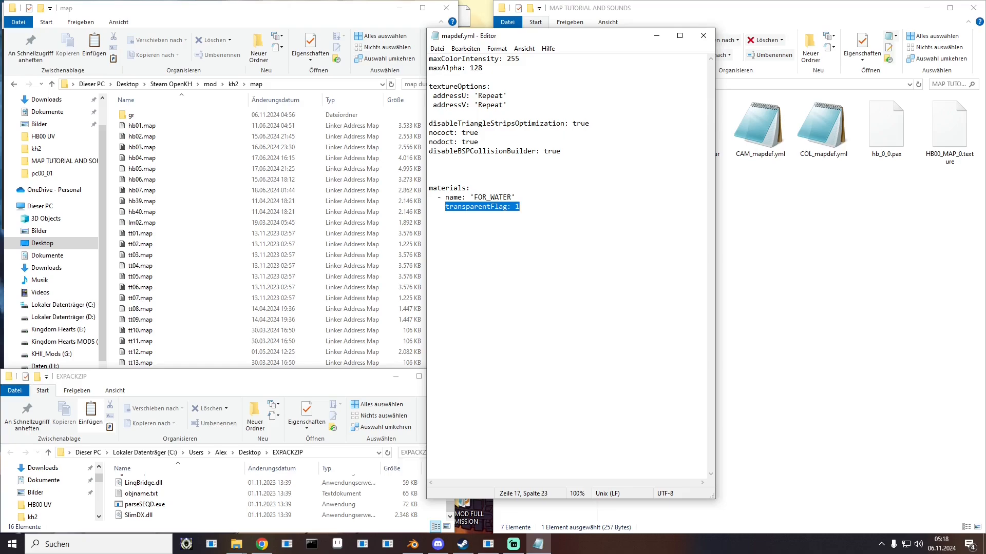
{"action": "double_click", "coordinate": [492, 198]}
{"action": "left_click", "coordinate": [429, 225]}
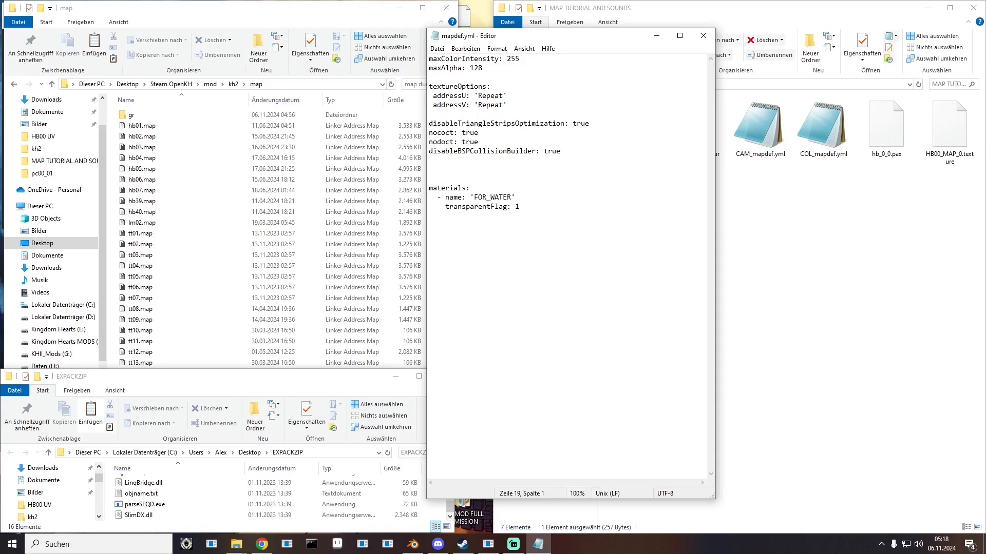
{"action": "key", "text": "shift+Down"}
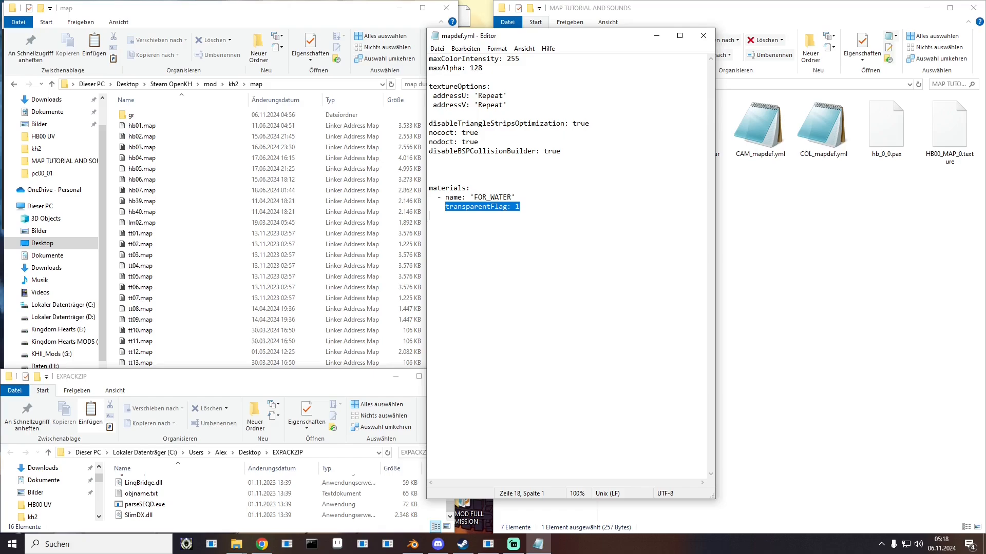
{"action": "key", "text": "Down"}
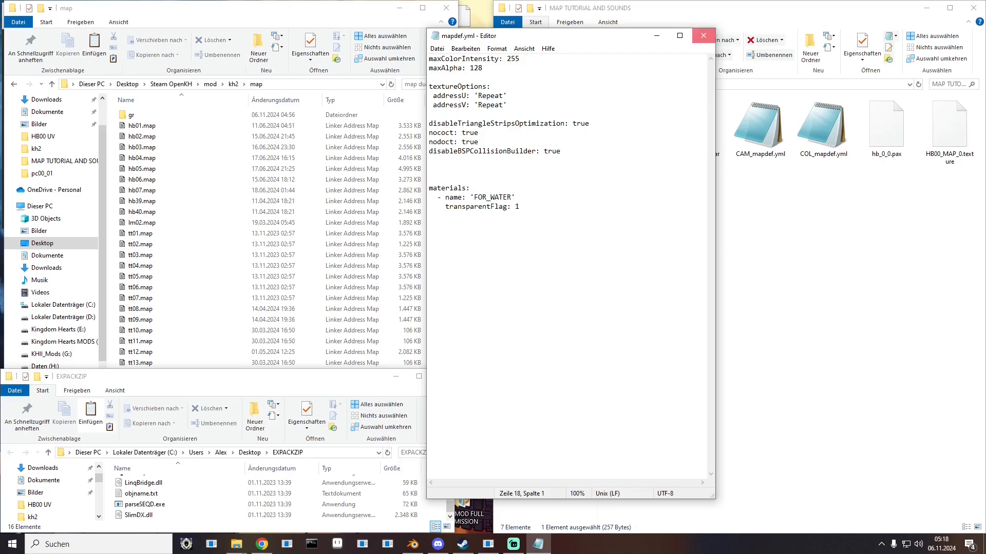
{"action": "left_click", "coordinate": [703, 36]}
Step: Open COL_mapdef.yml and review its materials list, including the ledge material's surfaceFlags
{"action": "double_click", "coordinate": [823, 128]}
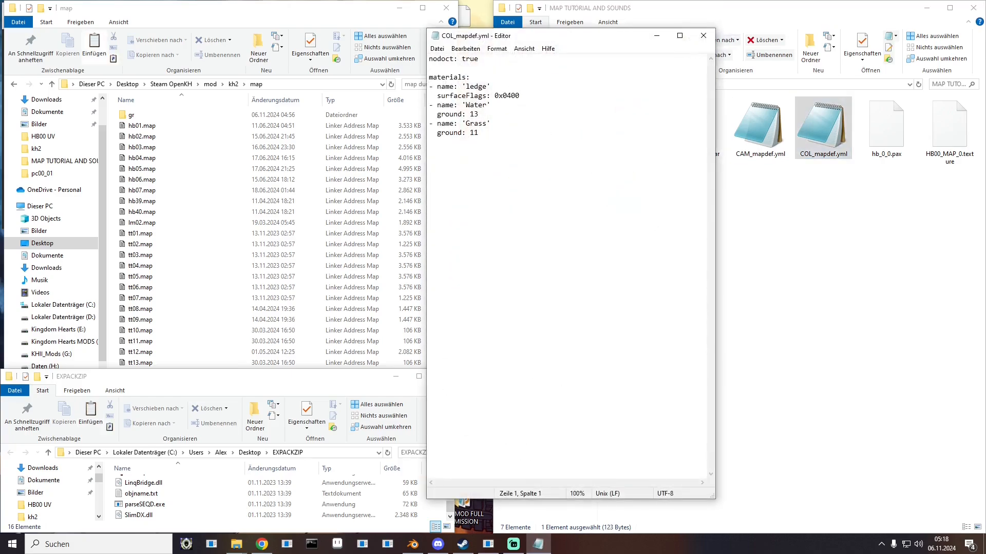
{"action": "left_click_drag", "start_coordinate": [429, 77], "coordinate": [479, 114]}
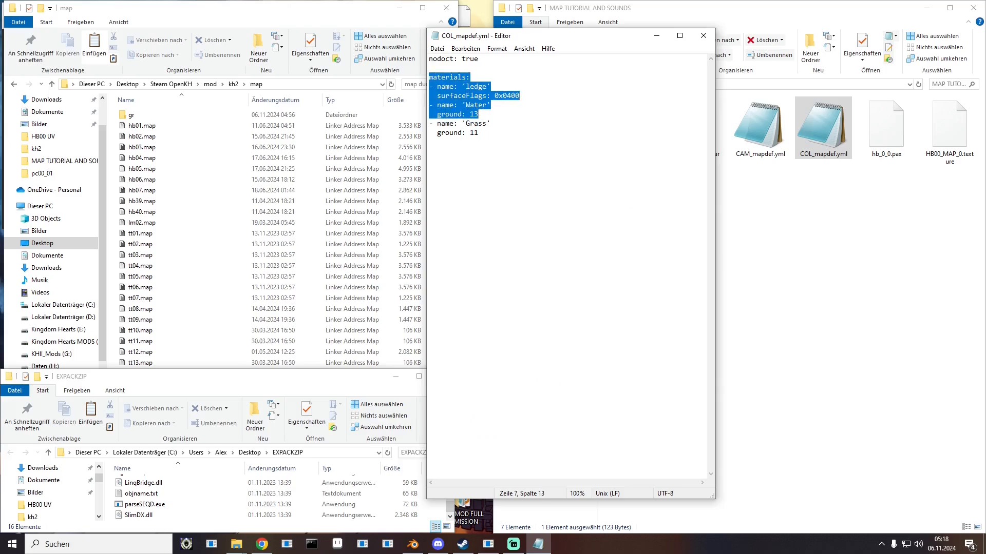
{"action": "left_click", "coordinate": [479, 133]}
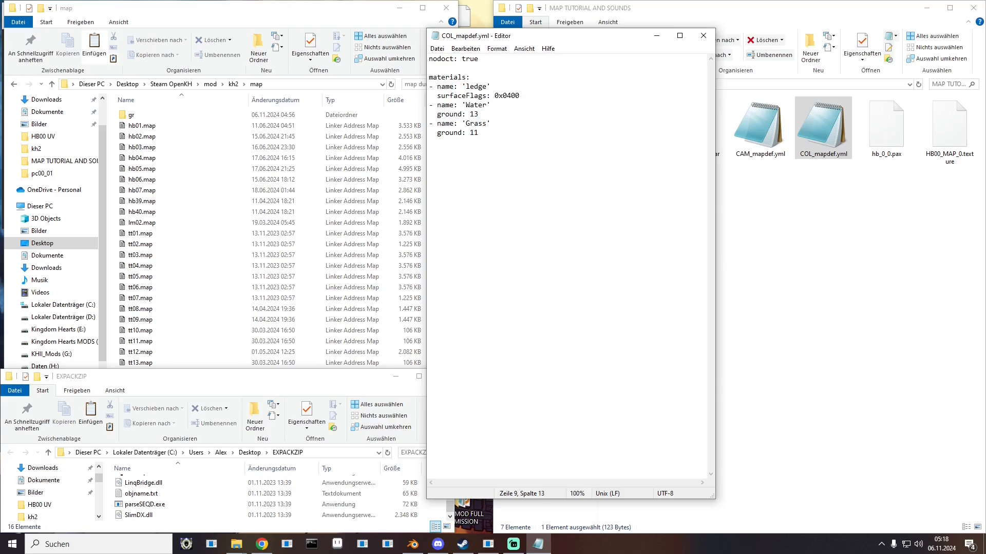
{"action": "left_click_drag", "start_coordinate": [437, 86], "coordinate": [468, 77]}
{"action": "left_click", "coordinate": [486, 86]}
{"action": "double_click", "coordinate": [476, 86]}
{"action": "left_click_drag", "start_coordinate": [437, 96], "coordinate": [520, 96]}
Step: Examine the Water and Grass material entries in COL_mapdef.yml and close the file
{"action": "left_click", "coordinate": [491, 106]}
{"action": "left_click_drag", "start_coordinate": [436, 105], "coordinate": [491, 106]}
{"action": "left_click_drag", "start_coordinate": [441, 123], "coordinate": [486, 105]}
{"action": "left_click", "coordinate": [430, 142]}
{"action": "left_click_drag", "start_coordinate": [465, 124], "coordinate": [487, 124]}
{"action": "left_click", "coordinate": [429, 141]}
{"action": "left_click_drag", "start_coordinate": [465, 105], "coordinate": [487, 105]}
{"action": "left_click", "coordinate": [703, 36]}
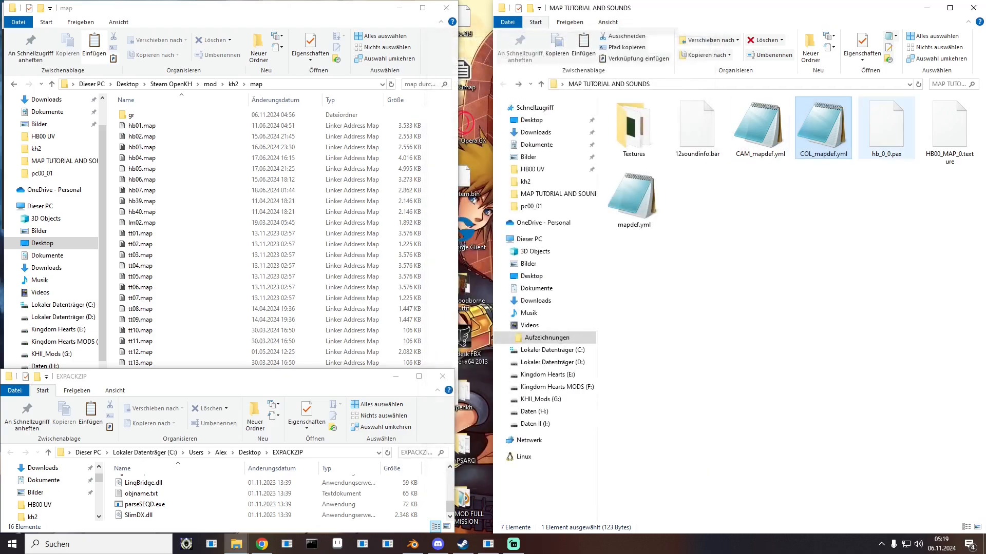
{"action": "left_click", "coordinate": [887, 128]}
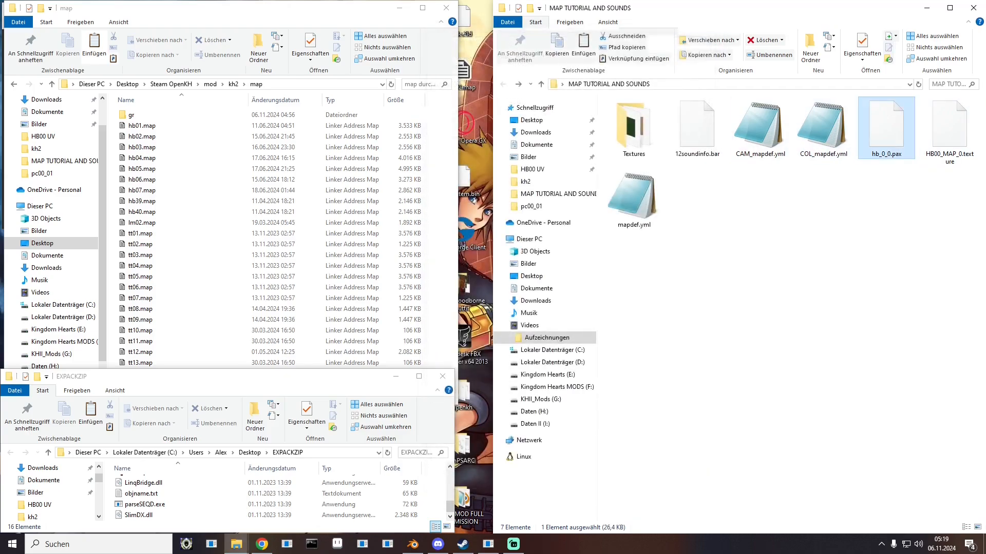
{"action": "mouse_move", "coordinate": [879, 139]}
{"action": "left_mouse_down"}
{"action": "mouse_move", "coordinate": [867, 146]}
{"action": "mouse_move", "coordinate": [875, 129]}
{"action": "left_mouse_up"}
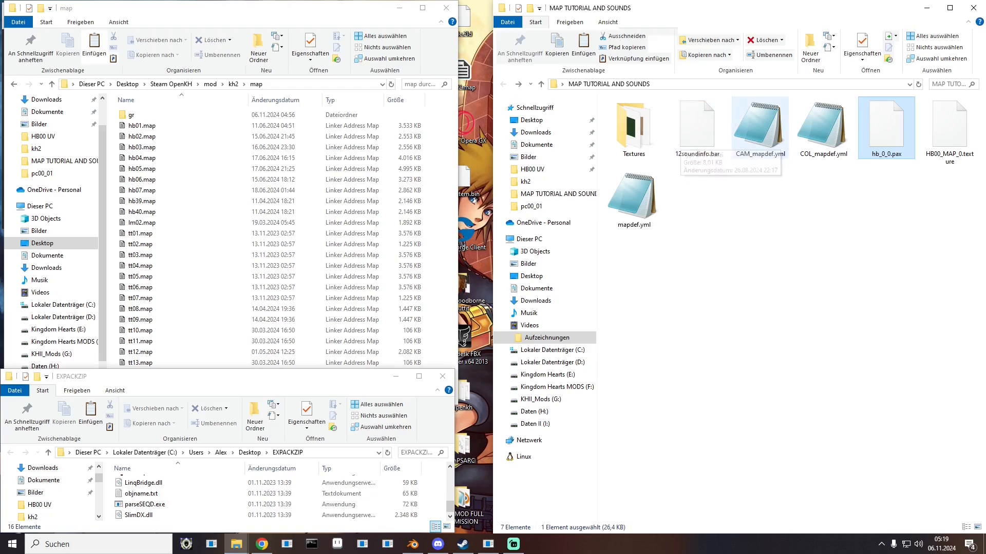
Step: Open CAM_mapdef.yml, review the mtl_default material's draw, clip and camera flags, and close the file
{"action": "double_click", "coordinate": [760, 128]}
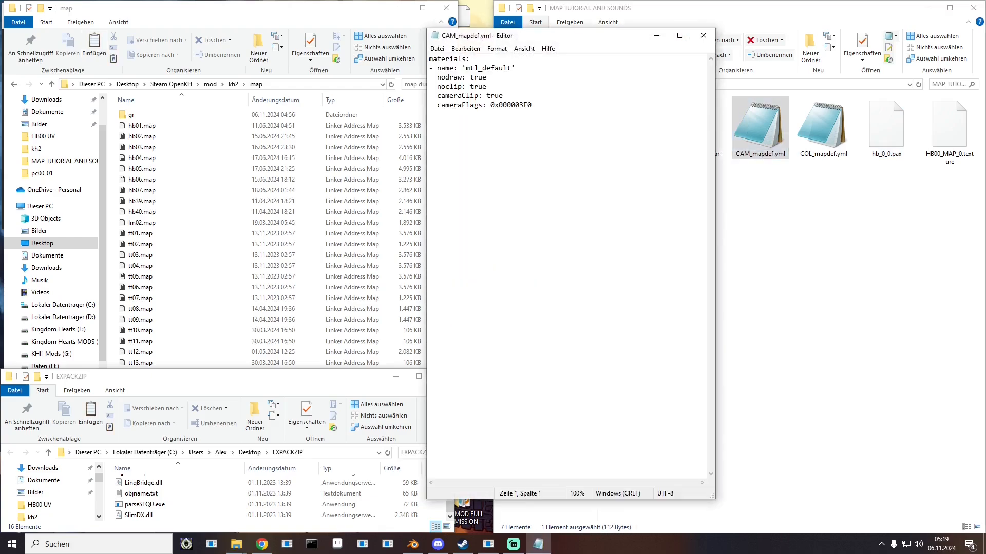
{"action": "left_click", "coordinate": [532, 105]}
{"action": "left_click_drag", "start_coordinate": [465, 67], "coordinate": [511, 67]}
{"action": "left_click_drag", "start_coordinate": [437, 77], "coordinate": [532, 105]}
{"action": "left_click", "coordinate": [704, 35]}
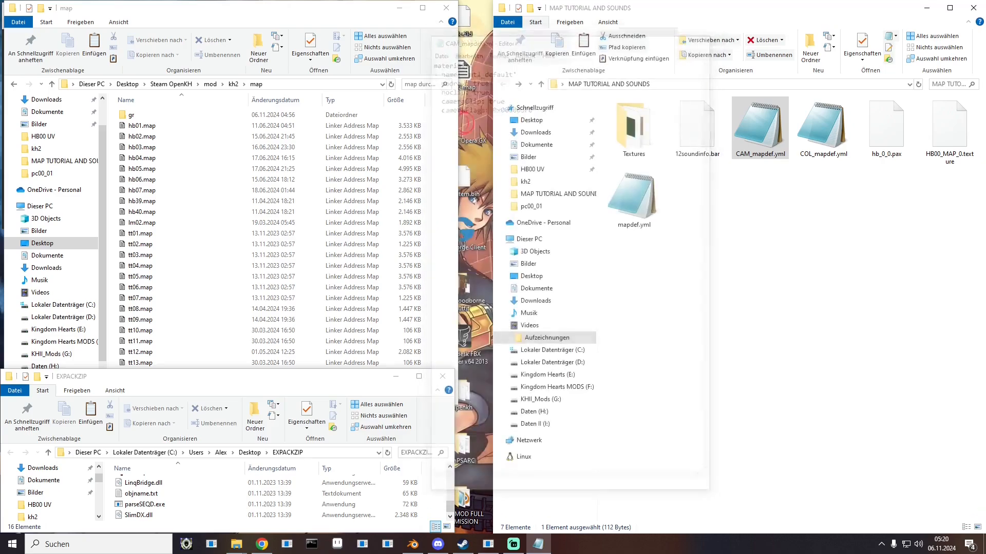
Step: Locate 12soundinfo.bar in the tutorial folder and hb01.map in the kh2 map folder
{"action": "left_click", "coordinate": [696, 129]}
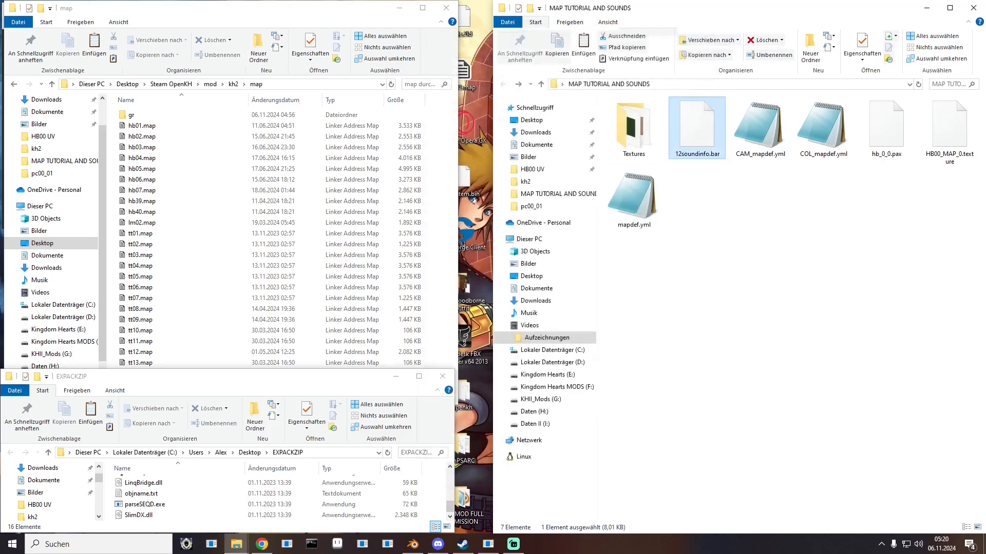
{"action": "left_click", "coordinate": [703, 195]}
{"action": "left_click", "coordinate": [696, 128]}
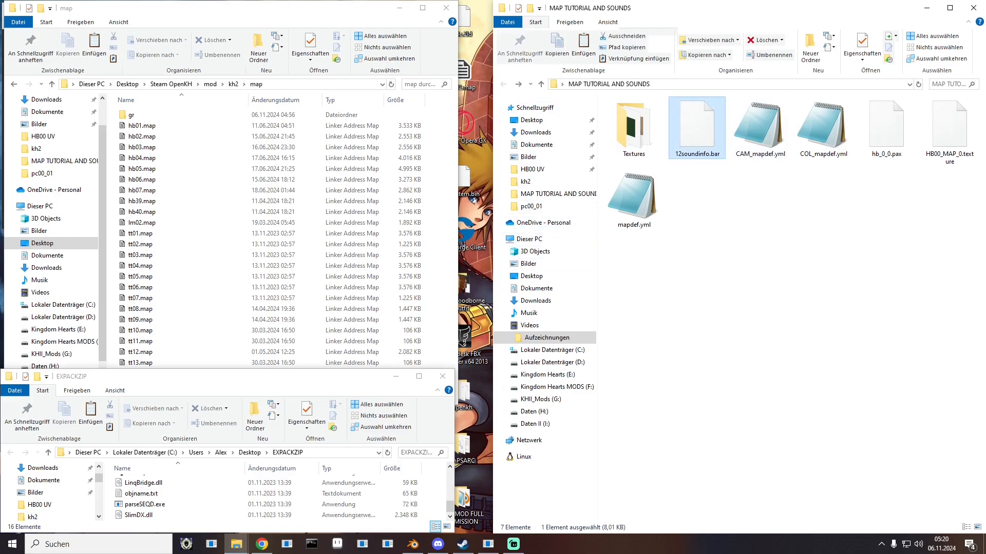
{"action": "left_click", "coordinate": [143, 126]}
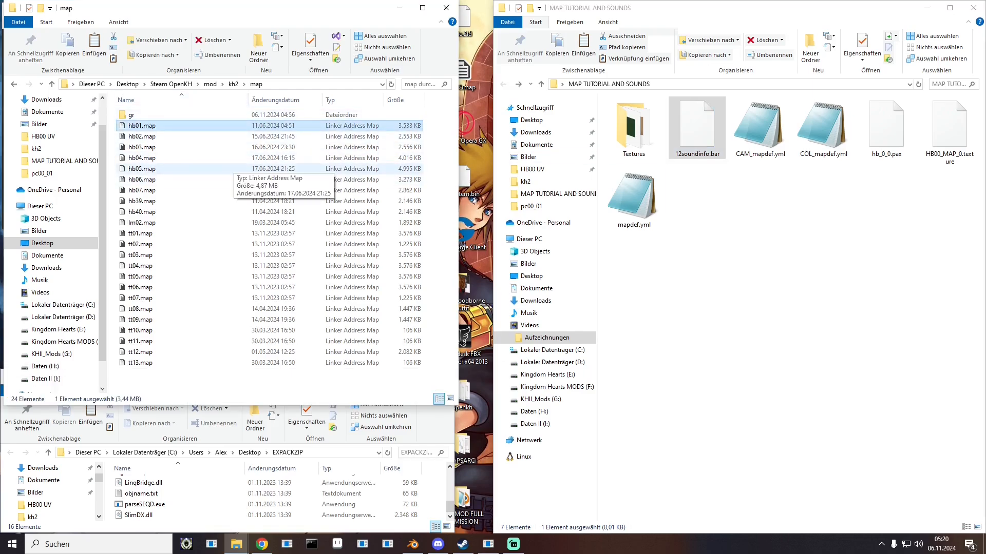
{"action": "left_click", "coordinate": [704, 237]}
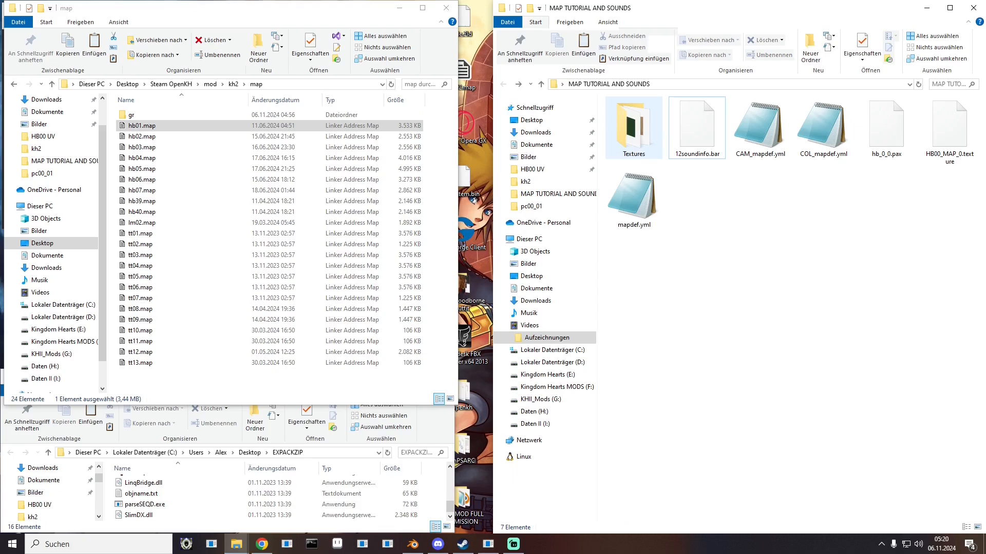
Step: Examine the numbered DDS textures and the Grass, Ledge and Water PNGs in the Textures folder, and return to the parent folder
{"action": "double_click", "coordinate": [634, 129]}
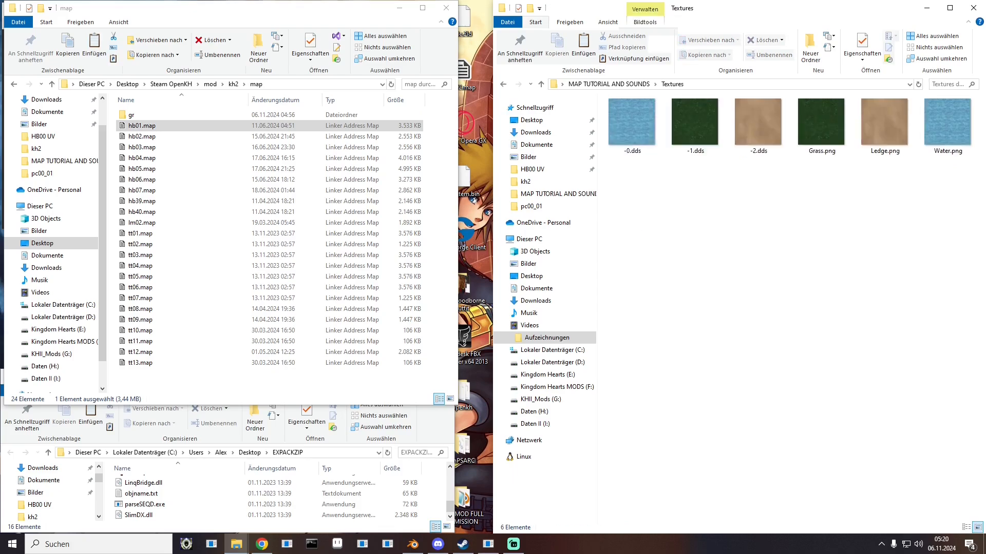
{"action": "left_click", "coordinate": [632, 126]}
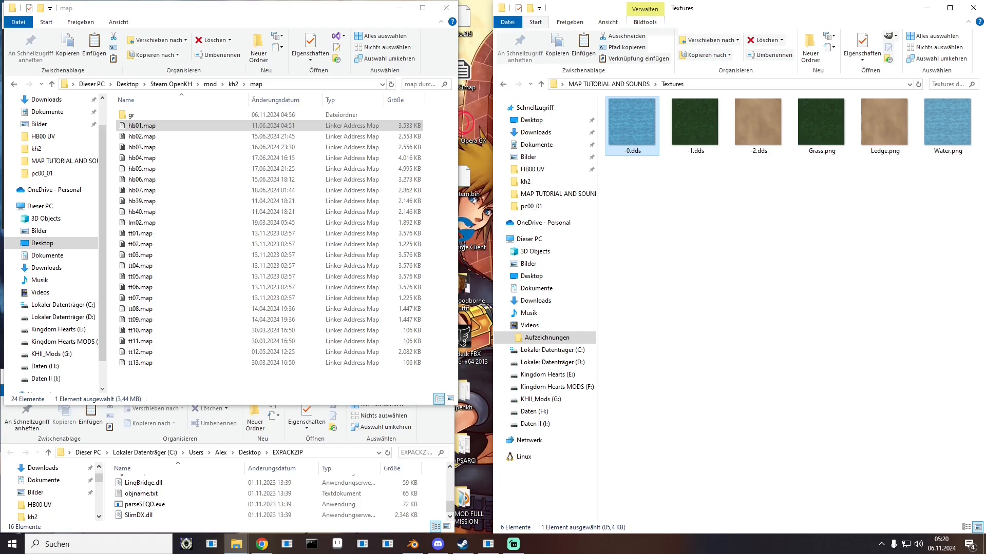
{"action": "left_click", "coordinate": [695, 126]}
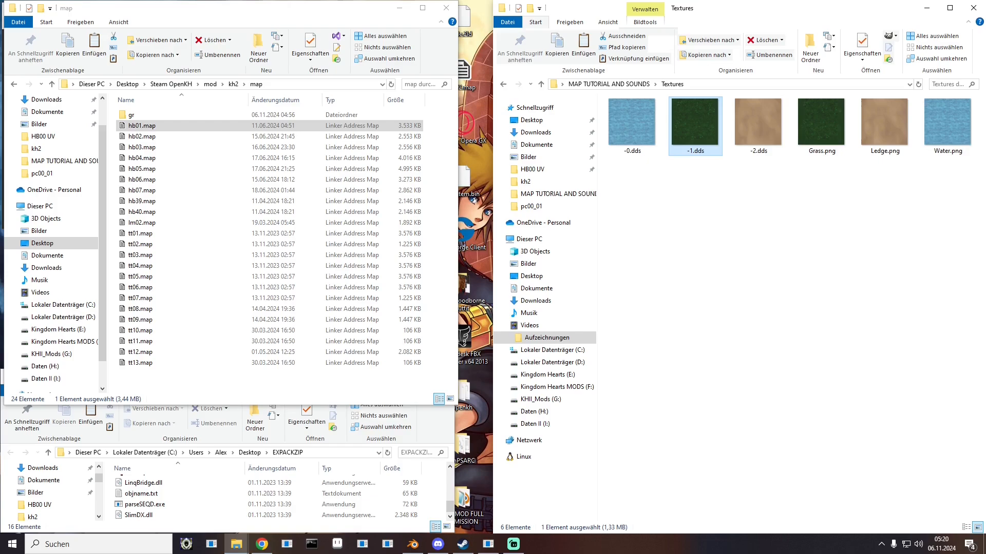
{"action": "left_click", "coordinate": [758, 126]}
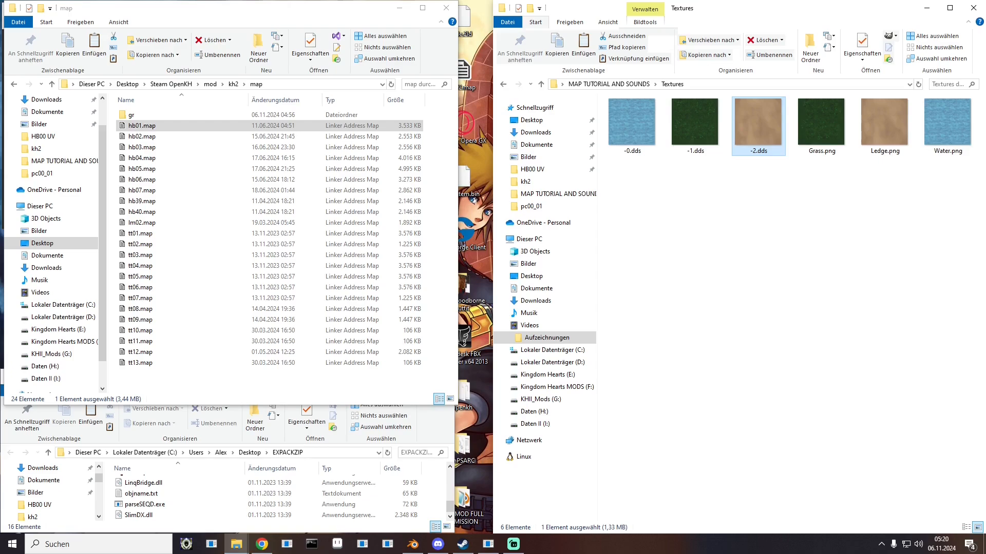
{"action": "left_click", "coordinate": [770, 267]}
{"action": "left_click_drag", "start_coordinate": [812, 171], "coordinate": [965, 119]}
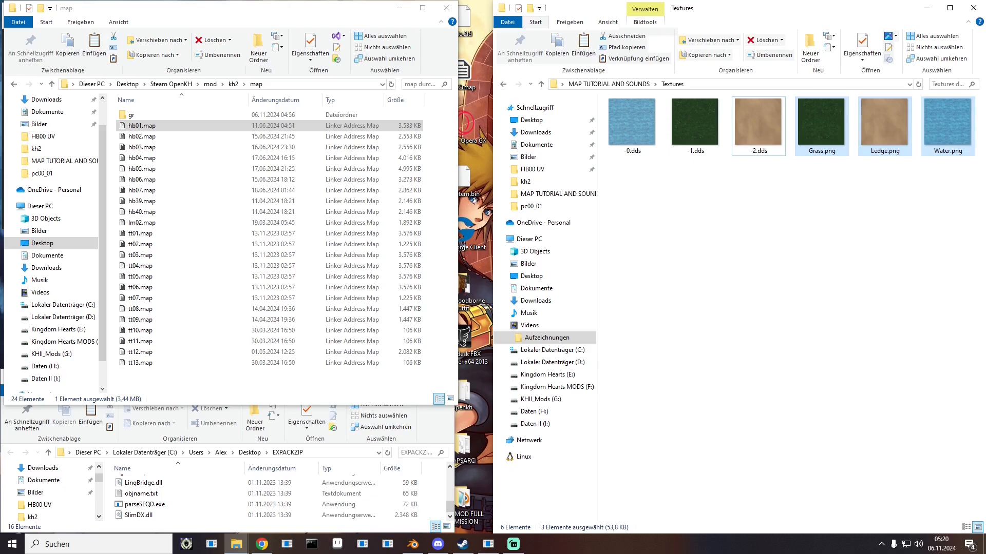
{"action": "left_click_drag", "start_coordinate": [773, 175], "coordinate": [627, 121]}
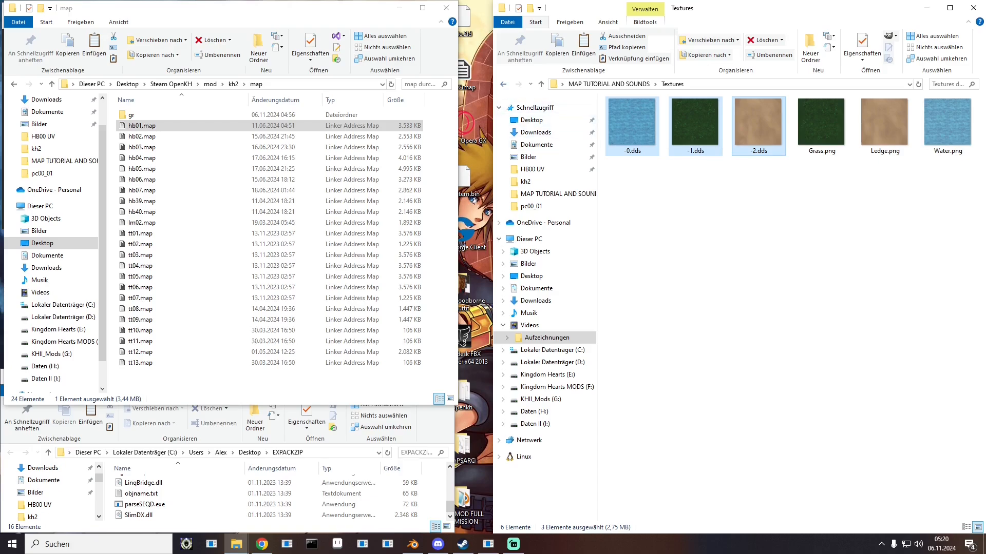
{"action": "key", "text": "alt+Left"}
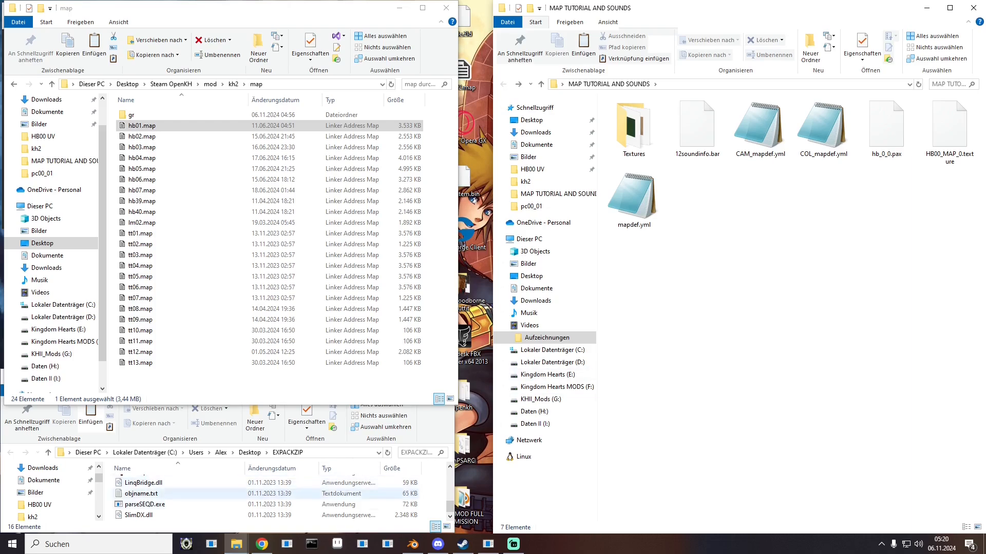
Step: Locate khiiMapv.exe in the EXPACKZIP folder
{"action": "scroll", "coordinate": [267, 494], "scroll_direction": "up", "scroll_amount": 3}
{"action": "scroll", "coordinate": [267, 494], "scroll_direction": "down", "scroll_amount": 3}
{"action": "scroll", "coordinate": [266, 493], "scroll_direction": "up", "scroll_amount": 1}
{"action": "left_click", "coordinate": [154, 503]}
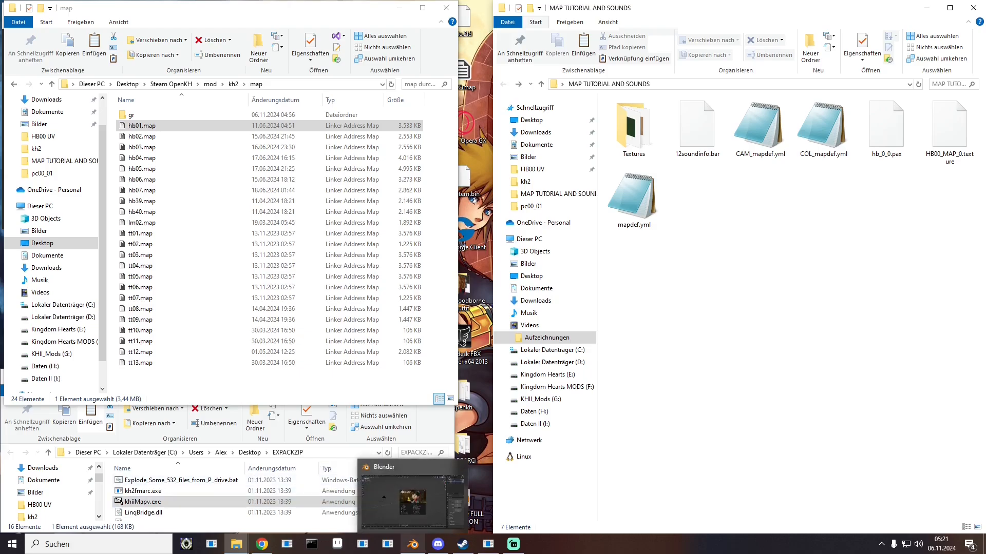
Step: Switch to Blender, dismiss the splash screen, and delete the default light, camera and cube
{"action": "left_click", "coordinate": [412, 544]}
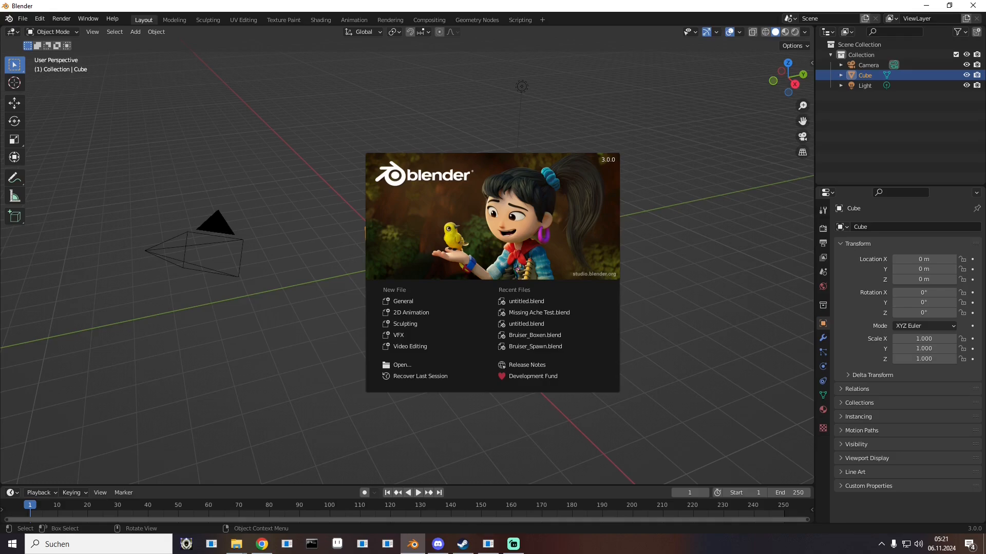
{"action": "key", "text": "Escape"}
{"action": "mouse_move", "coordinate": [493, 278]}
{"action": "middle_mouse_down"}
{"action": "mouse_move", "coordinate": [364, 306]}
{"action": "mouse_move", "coordinate": [472, 303]}
{"action": "mouse_move", "coordinate": [475, 285]}
{"action": "middle_mouse_up"}
{"action": "left_click", "coordinate": [864, 85]}
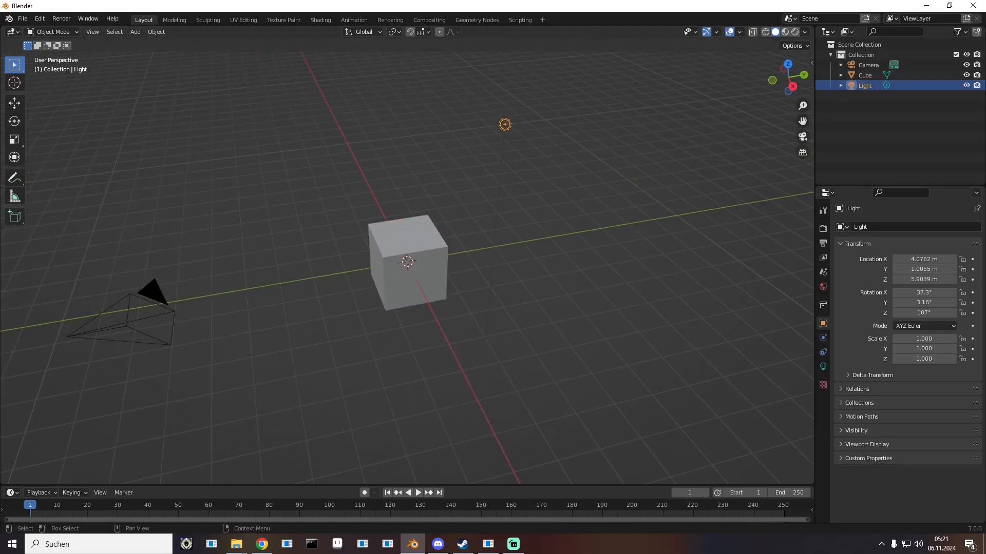
{"action": "key", "text": "Delete"}
{"action": "left_click", "coordinate": [869, 65]}
{"action": "key", "text": "Delete"}
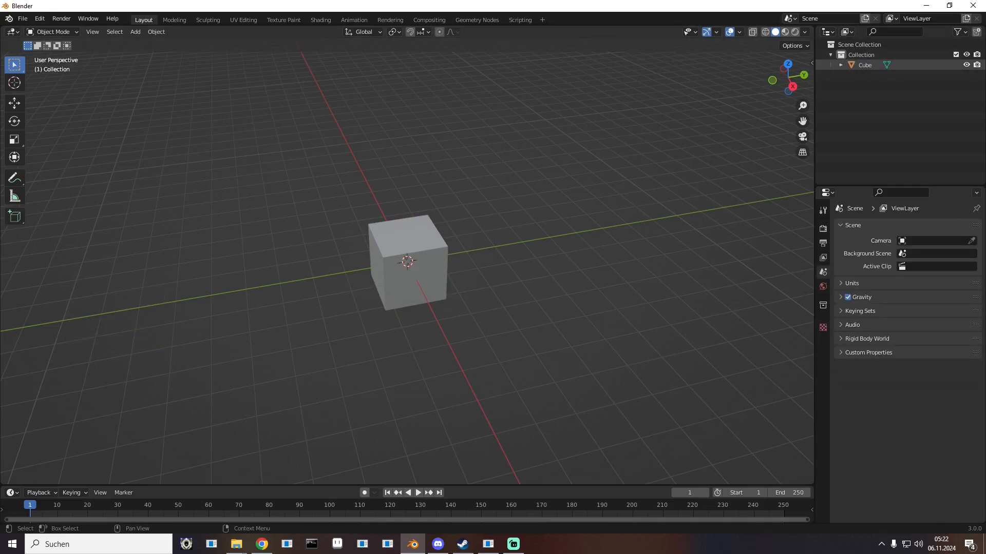
{"action": "left_click", "coordinate": [865, 65]}
{"action": "key", "text": "Delete"}
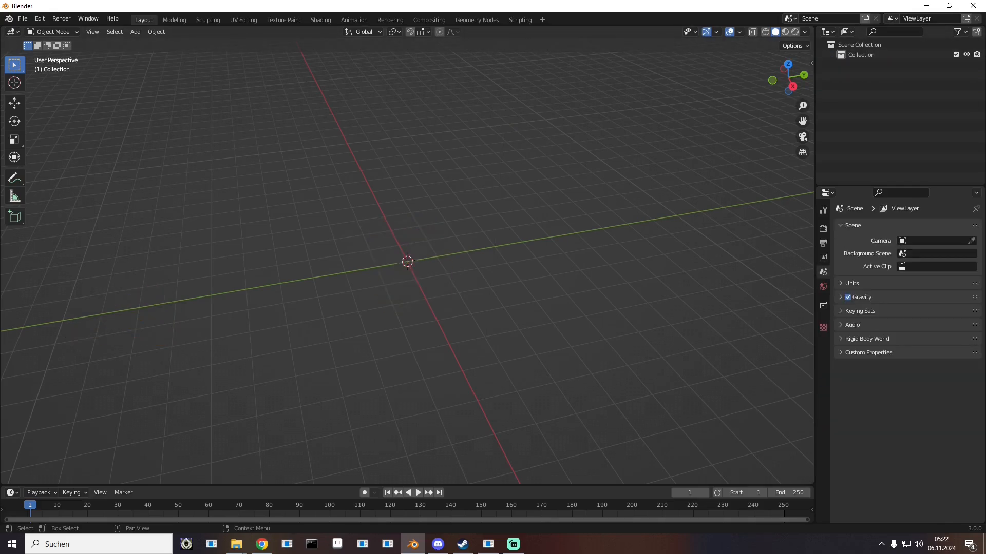
Step: Add a new cube mesh at the origin of the empty scene
{"action": "middle_click_drag", "start_coordinate": [514, 257], "coordinate": [489, 249]}
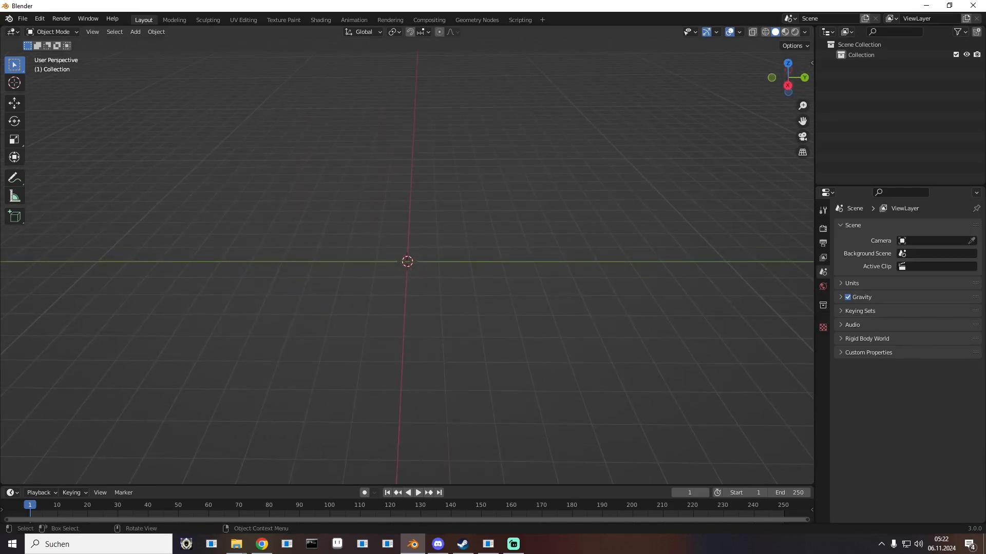
{"action": "left_click", "coordinate": [135, 32]}
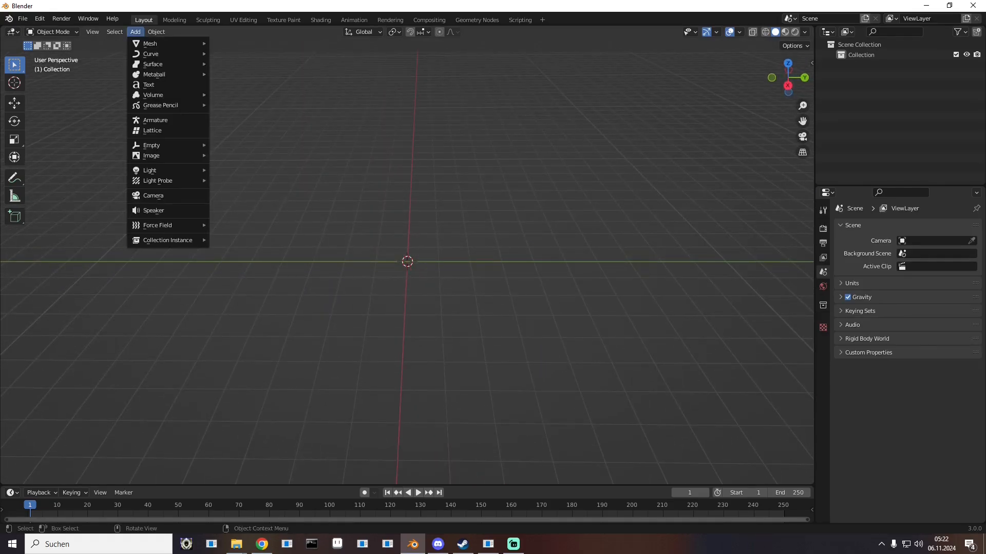
{"action": "mouse_move", "coordinate": [150, 43]}
{"action": "left_click", "coordinate": [234, 53]}
{"action": "mouse_move", "coordinate": [360, 231]}
{"action": "middle_mouse_down"}
{"action": "mouse_move", "coordinate": [362, 220]}
{"action": "mouse_move", "coordinate": [407, 215]}
{"action": "mouse_move", "coordinate": [345, 214]}
{"action": "mouse_move", "coordinate": [334, 224]}
{"action": "mouse_move", "coordinate": [394, 244]}
{"action": "mouse_move", "coordinate": [360, 240]}
{"action": "mouse_move", "coordinate": [355, 218]}
{"action": "middle_mouse_up"}
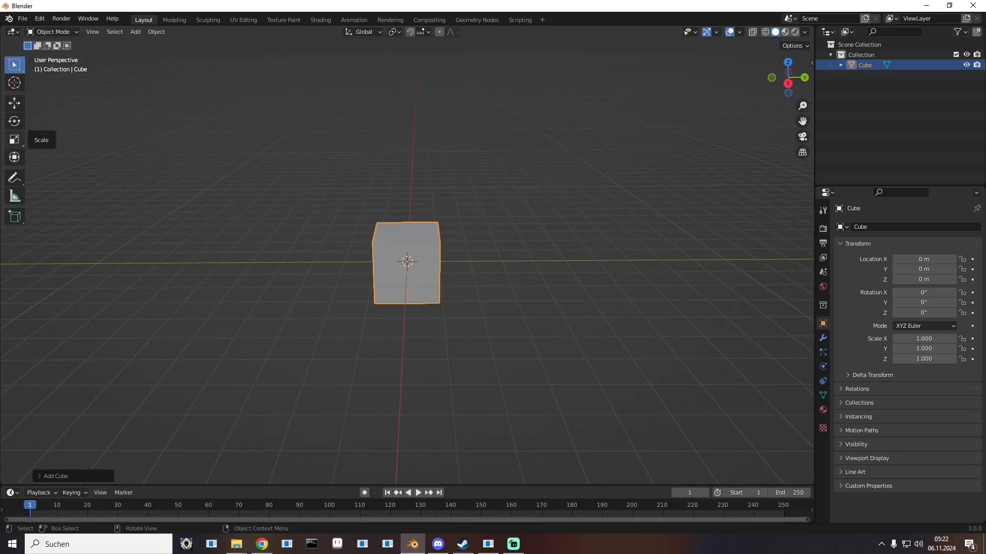
Step: Enlarge the cube uniformly to a scale of about 3.66 on all axes
{"action": "left_click", "coordinate": [14, 139]}
{"action": "middle_click_drag", "start_coordinate": [391, 278], "coordinate": [406, 262]}
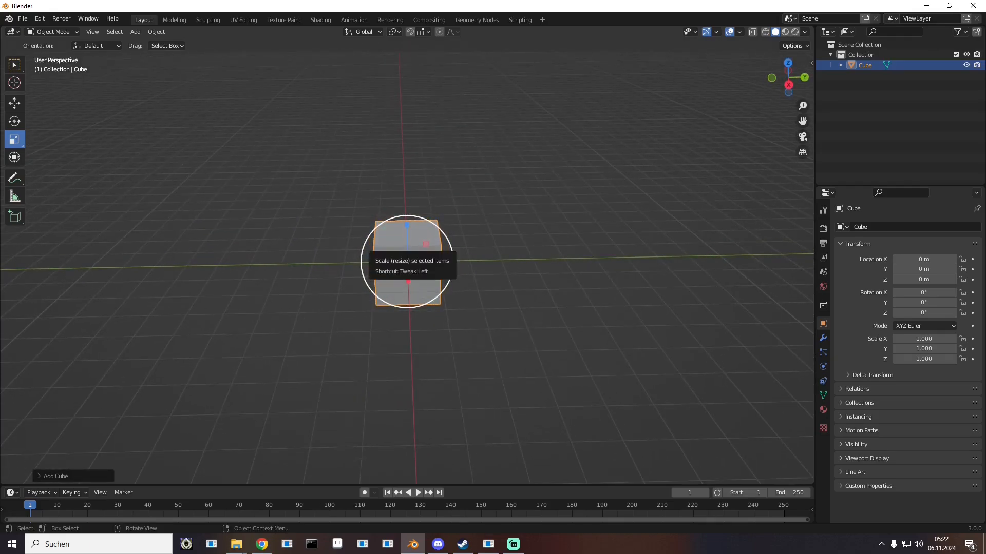
{"action": "left_click_drag", "start_coordinate": [371, 242], "coordinate": [308, 193]}
{"action": "scroll", "coordinate": [406, 261], "scroll_direction": "down", "scroll_amount": 5}
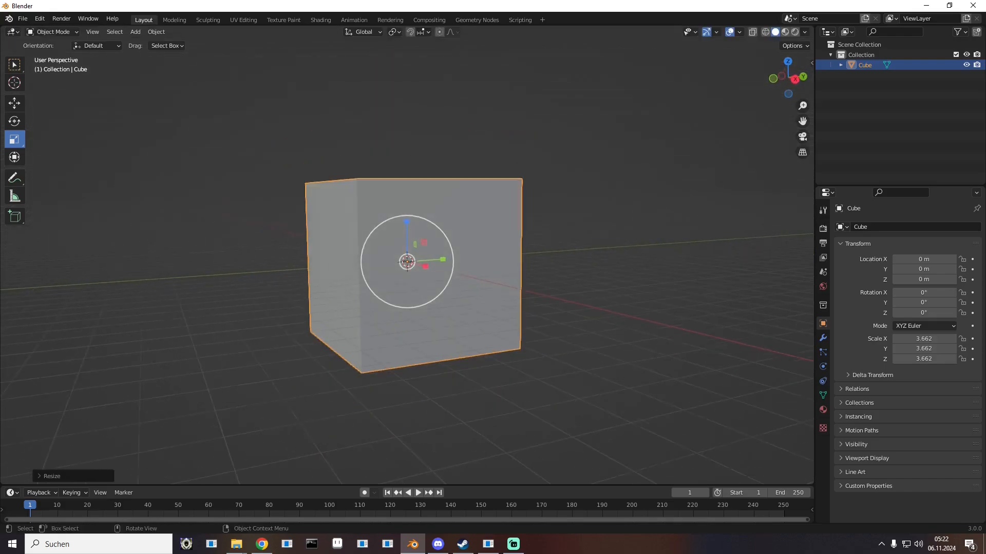
Step: Stretch the cube along the Y axis to a scale of about 9.42
{"action": "mouse_move", "coordinate": [407, 262]}
{"action": "middle_mouse_down"}
{"action": "mouse_move", "coordinate": [414, 292]}
{"action": "mouse_move", "coordinate": [415, 272]}
{"action": "middle_mouse_up"}
{"action": "scroll", "coordinate": [414, 292], "scroll_direction": "up", "scroll_amount": 2}
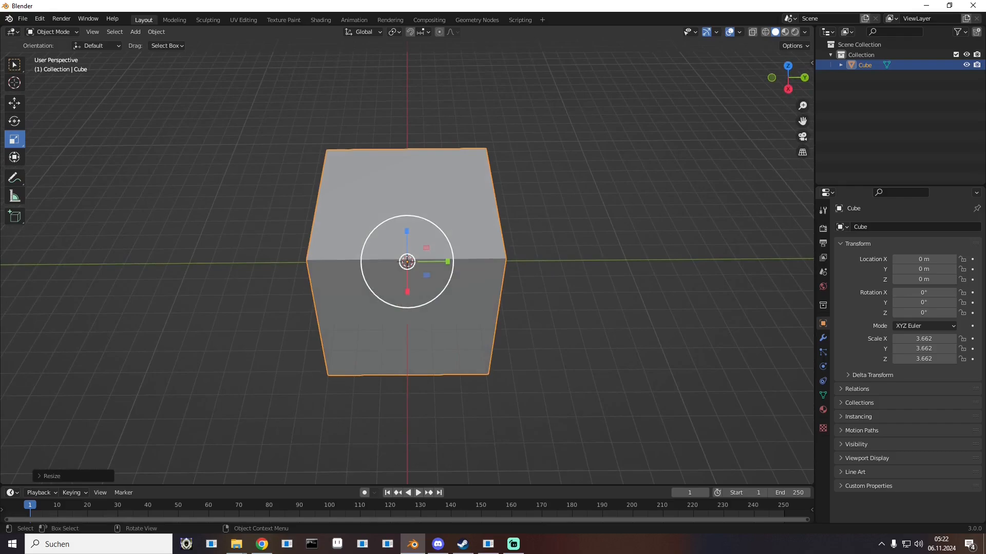
{"action": "key", "text": "s"}
{"action": "key", "text": "y"}
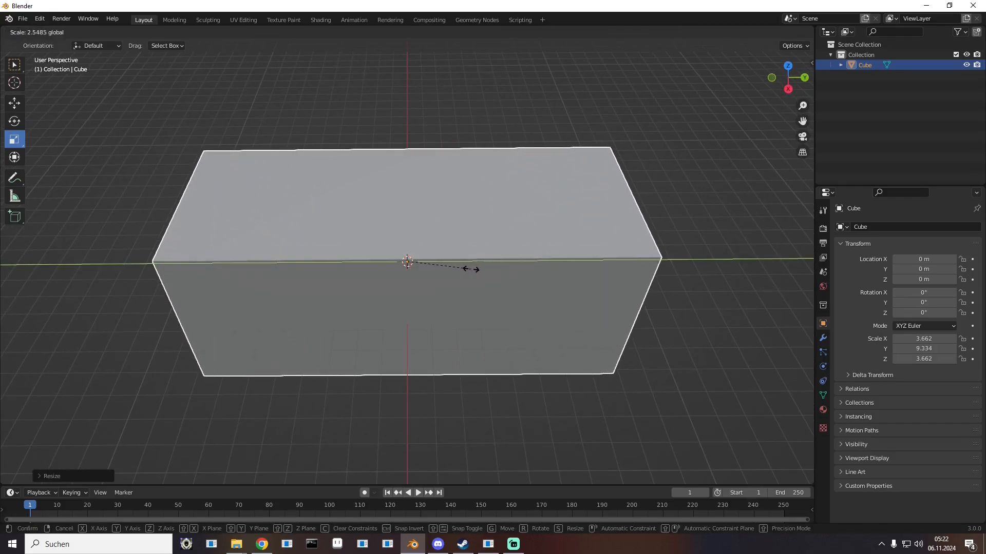
{"action": "left_click", "coordinate": [479, 269]}
Step: Try stretching the cube along the Z axis to a scale of about 6.98, and undo it
{"action": "key", "text": "s"}
{"action": "key", "text": "z"}
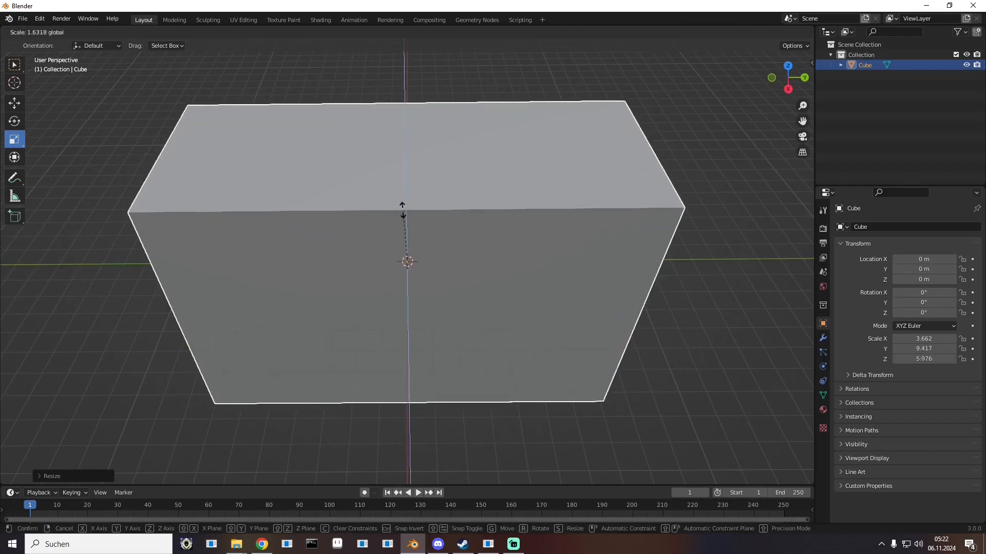
{"action": "left_click", "coordinate": [402, 200]}
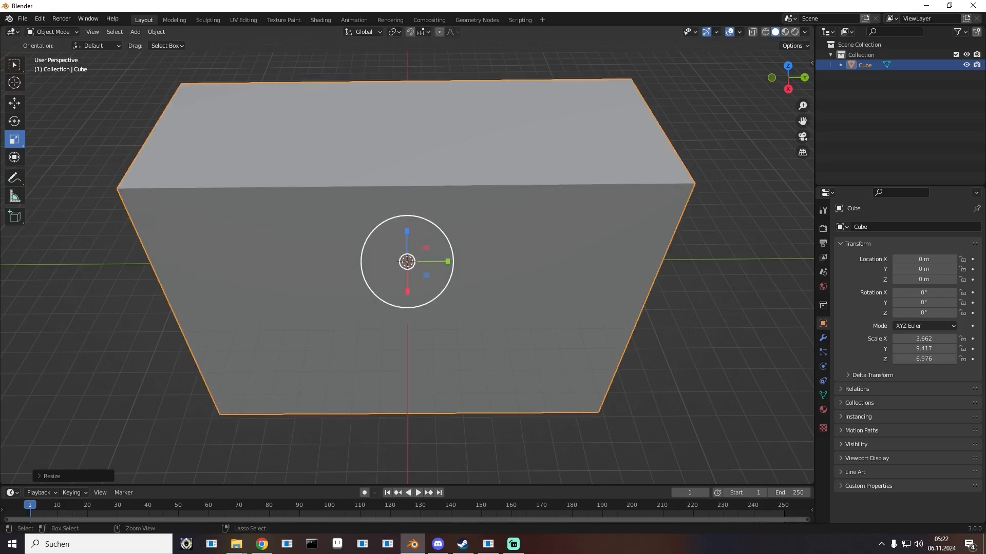
{"action": "key", "text": "ctrl+z"}
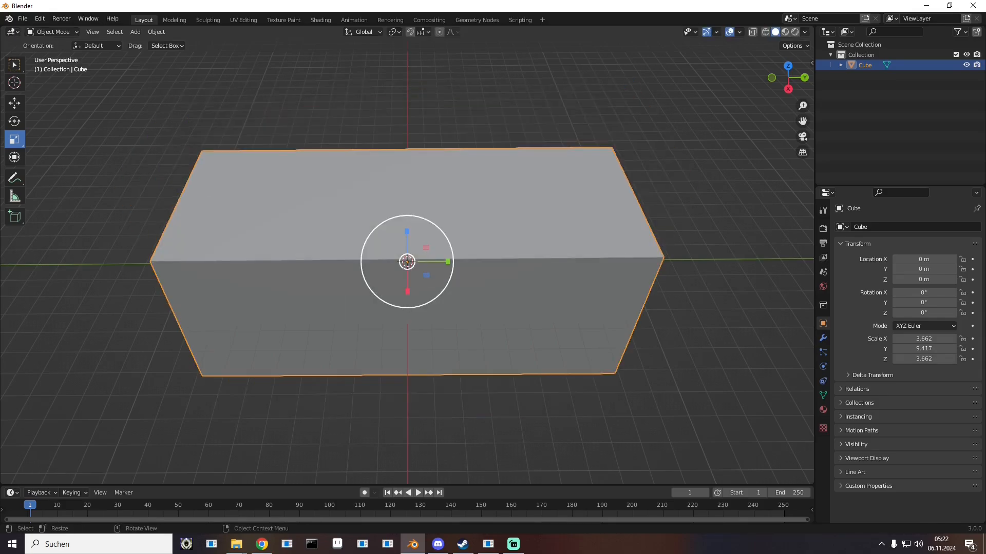
Step: Stretch the cube along the X axis to a scale of about 10.09
{"action": "key", "text": "s"}
{"action": "key", "text": "x"}
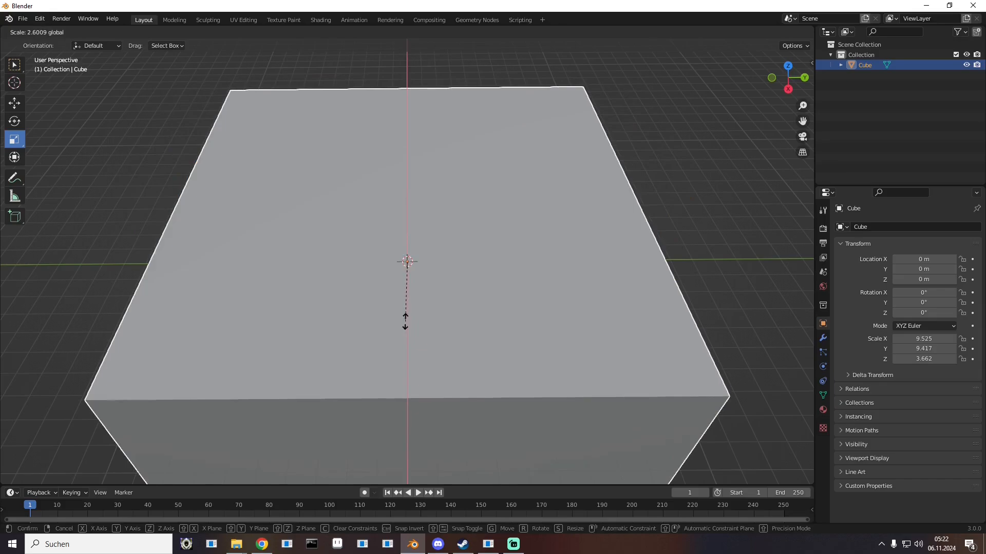
{"action": "left_click_drag", "start_coordinate": [405, 322], "coordinate": [405, 325]}
{"action": "mouse_move", "coordinate": [405, 325]}
{"action": "middle_mouse_down"}
{"action": "mouse_move", "coordinate": [479, 277]}
{"action": "mouse_move", "coordinate": [542, 271]}
{"action": "mouse_move", "coordinate": [389, 293]}
{"action": "mouse_move", "coordinate": [443, 301]}
{"action": "mouse_move", "coordinate": [507, 276]}
{"action": "mouse_move", "coordinate": [480, 308]}
{"action": "mouse_move", "coordinate": [448, 301]}
{"action": "mouse_move", "coordinate": [441, 349]}
{"action": "mouse_move", "coordinate": [531, 341]}
{"action": "mouse_move", "coordinate": [398, 343]}
{"action": "mouse_move", "coordinate": [418, 305]}
{"action": "mouse_move", "coordinate": [403, 345]}
{"action": "middle_mouse_up"}
{"action": "scroll", "coordinate": [479, 277], "scroll_direction": "down", "scroll_amount": 2}
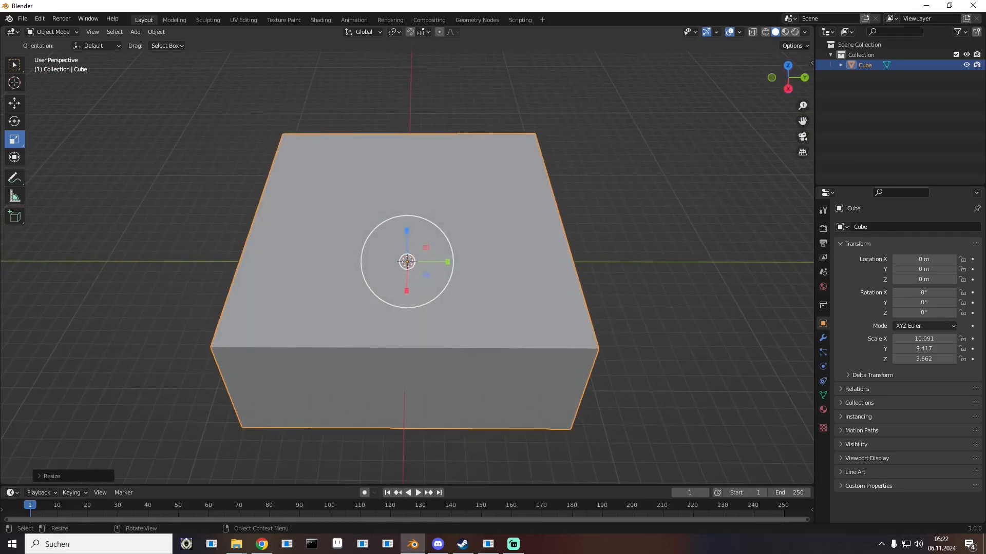
{"action": "left_click", "coordinate": [657, 328]}
{"action": "middle_click_drag", "start_coordinate": [657, 329], "coordinate": [671, 307]}
{"action": "middle_click_drag", "start_coordinate": [403, 261], "coordinate": [406, 225]}
{"action": "left_click", "coordinate": [401, 261]}
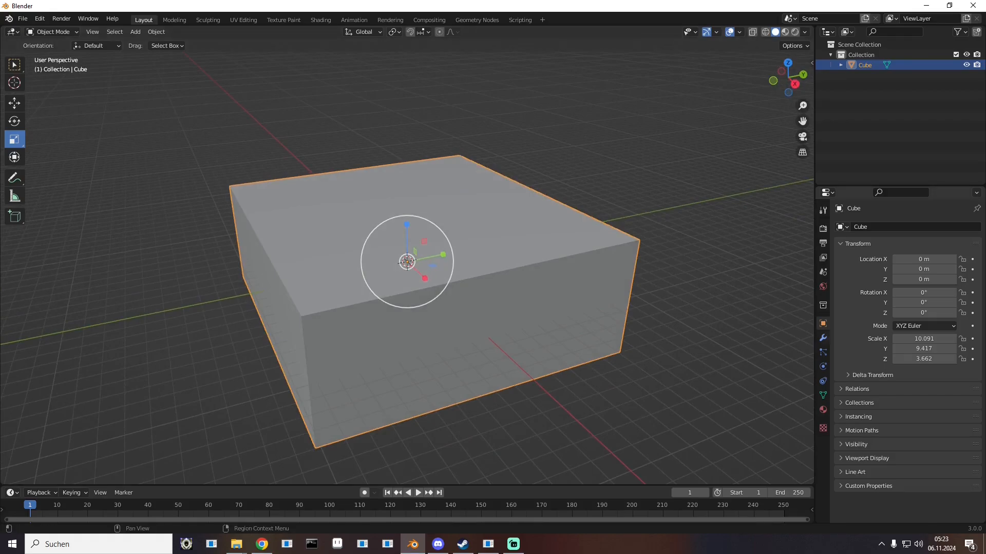
Step: Create a new material on the cube and name it World
{"action": "left_click", "coordinate": [823, 409]}
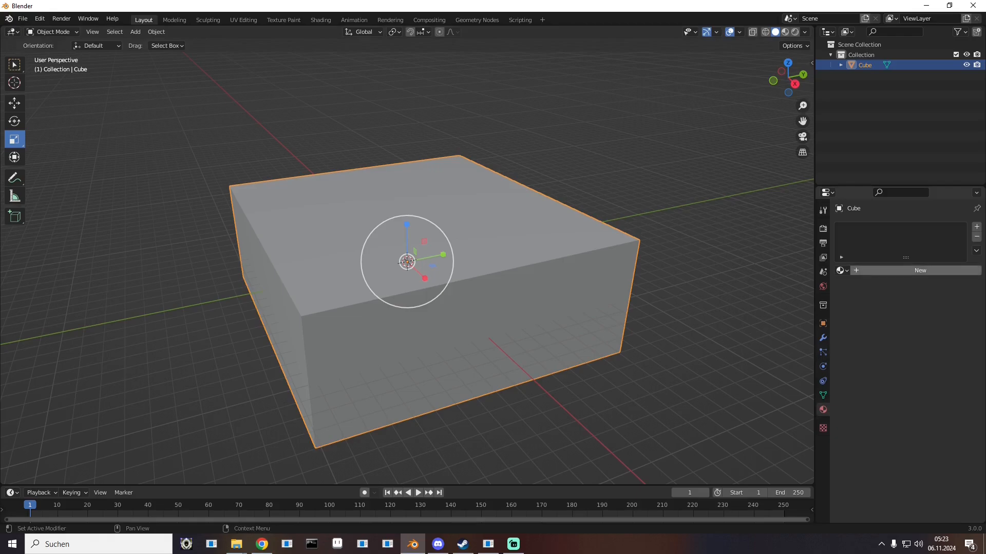
{"action": "left_click", "coordinate": [920, 271]}
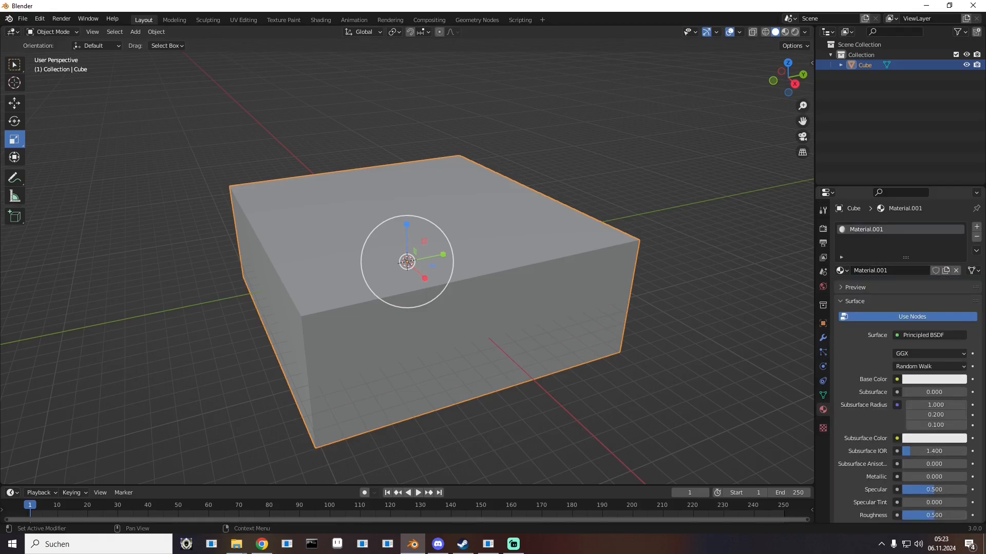
{"action": "double_click", "coordinate": [873, 230]}
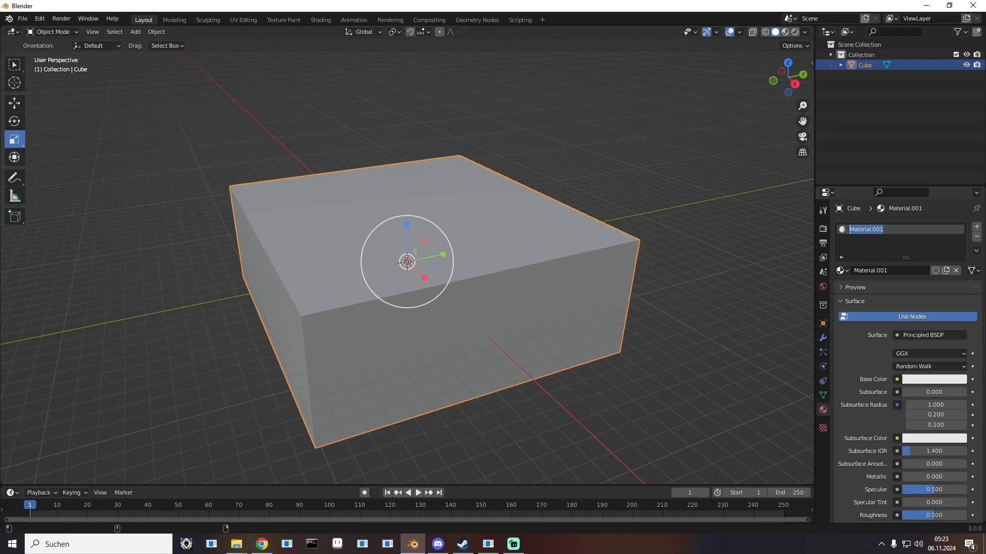
{"action": "type", "text": "Wo"}
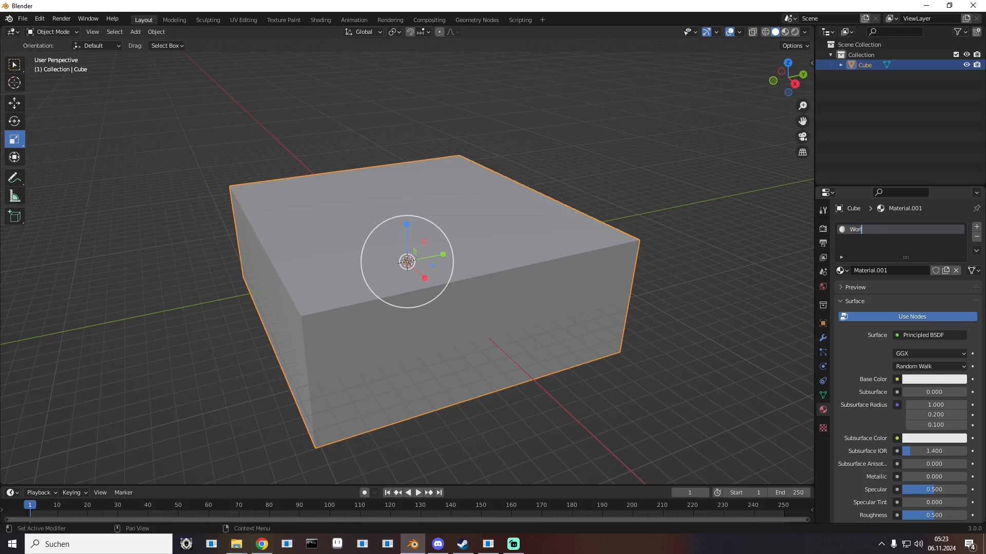
{"action": "type", "text": "rld"}
{"action": "key", "text": "Return"}
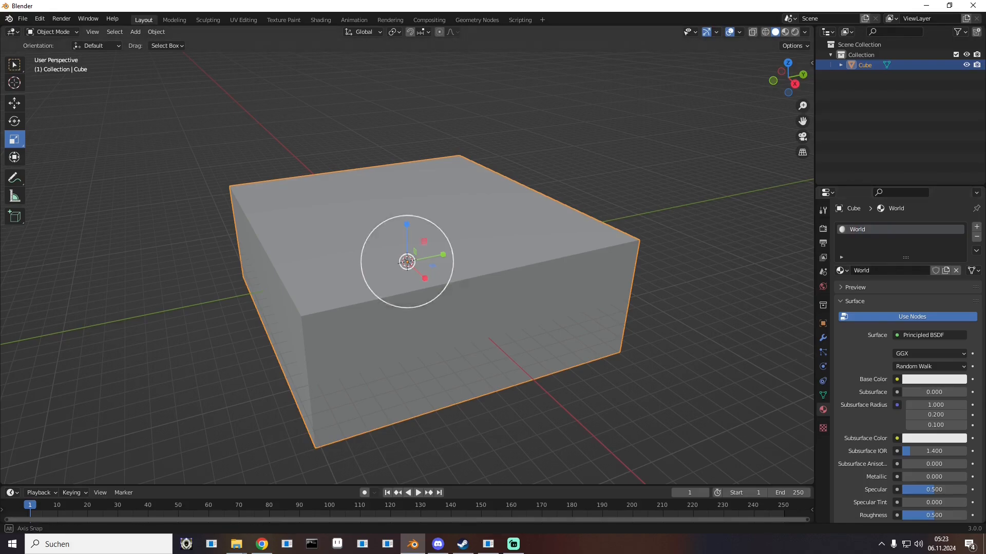
{"action": "middle_click_drag", "start_coordinate": [462, 308], "coordinate": [636, 297]}
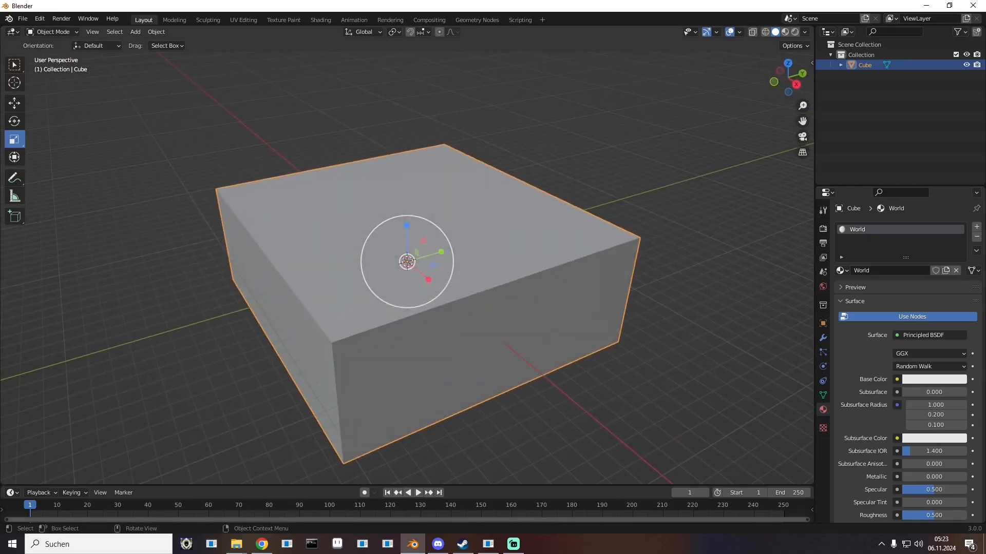
{"action": "middle_click_drag", "start_coordinate": [410, 308], "coordinate": [390, 300]}
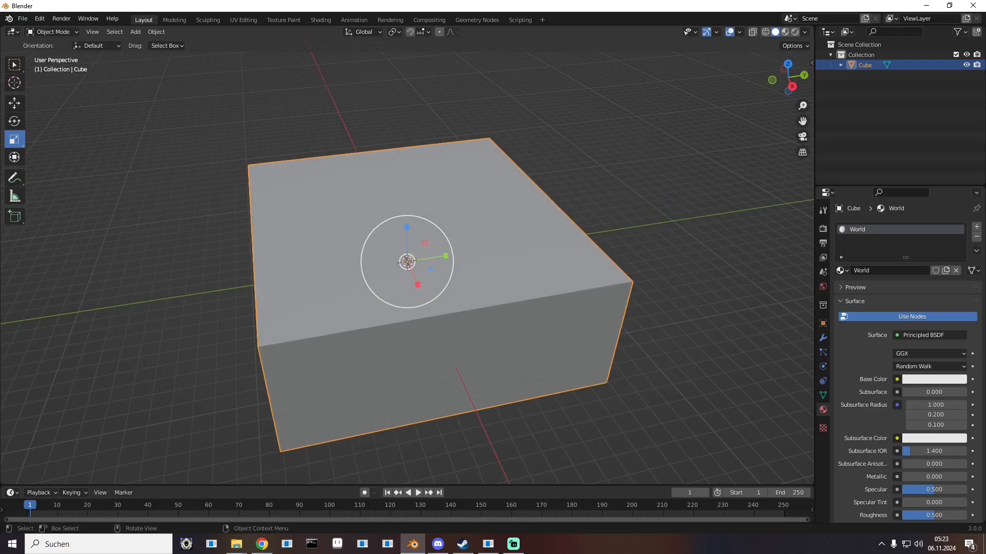
{"action": "middle_click_drag", "start_coordinate": [391, 300], "coordinate": [369, 289]}
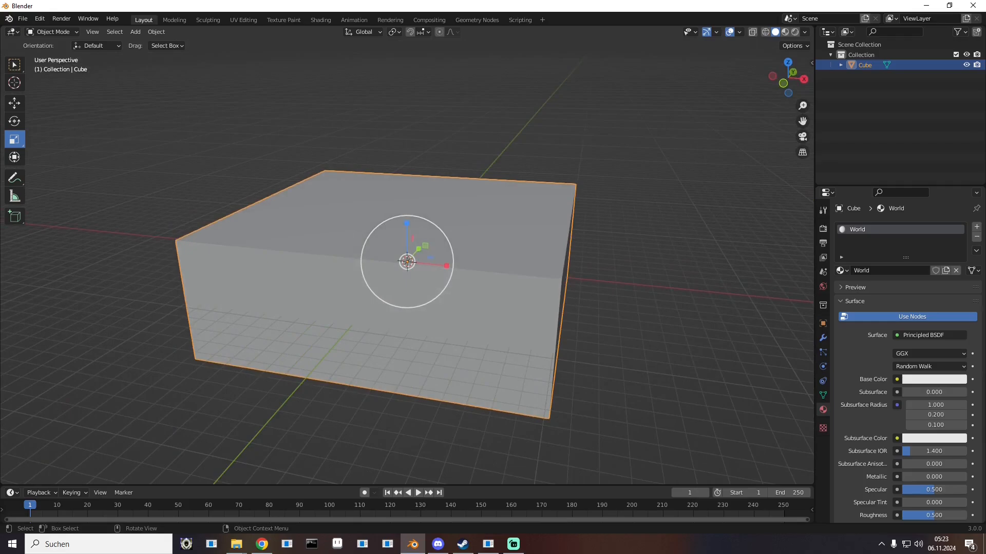
{"action": "middle_click_drag", "start_coordinate": [390, 287], "coordinate": [121, 237]}
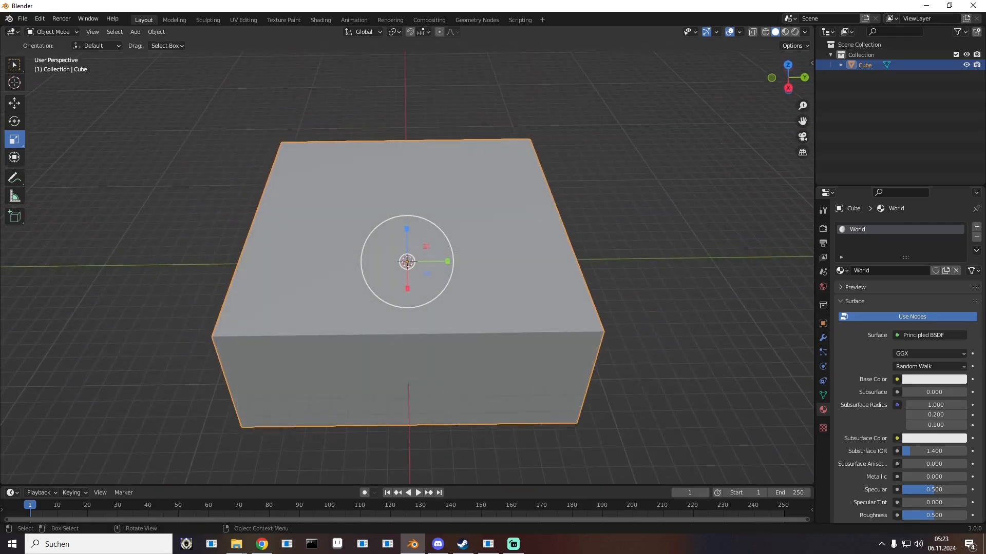
{"action": "mouse_move", "coordinate": [411, 287]}
{"action": "middle_mouse_down"}
{"action": "mouse_move", "coordinate": [425, 280]}
{"action": "mouse_move", "coordinate": [412, 282]}
{"action": "middle_mouse_up"}
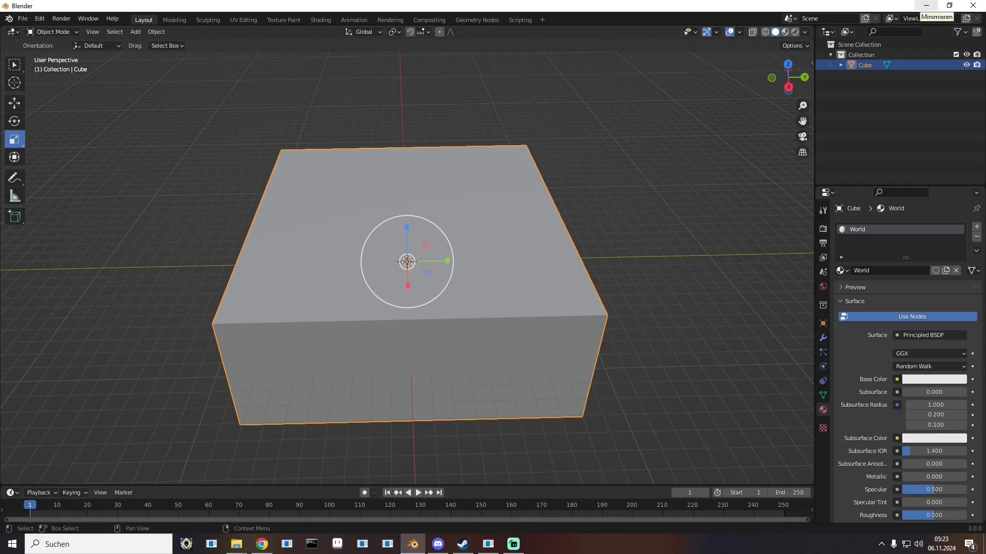
Step: Minimize Blender and open Grass.png from the tutorial's Textures folder in GIMP
{"action": "left_click", "coordinate": [926, 5]}
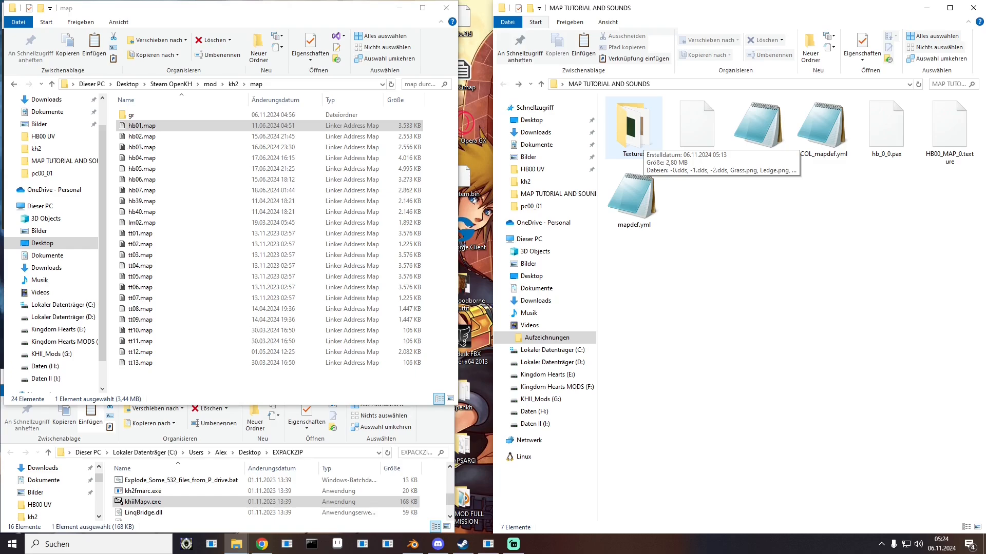
{"action": "double_click", "coordinate": [634, 128]}
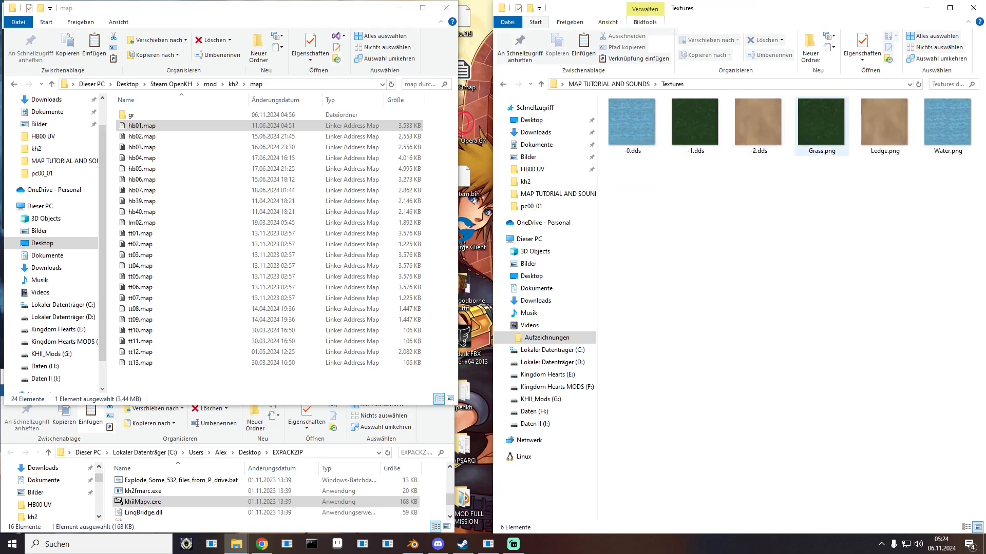
{"action": "left_click", "coordinate": [821, 131]}
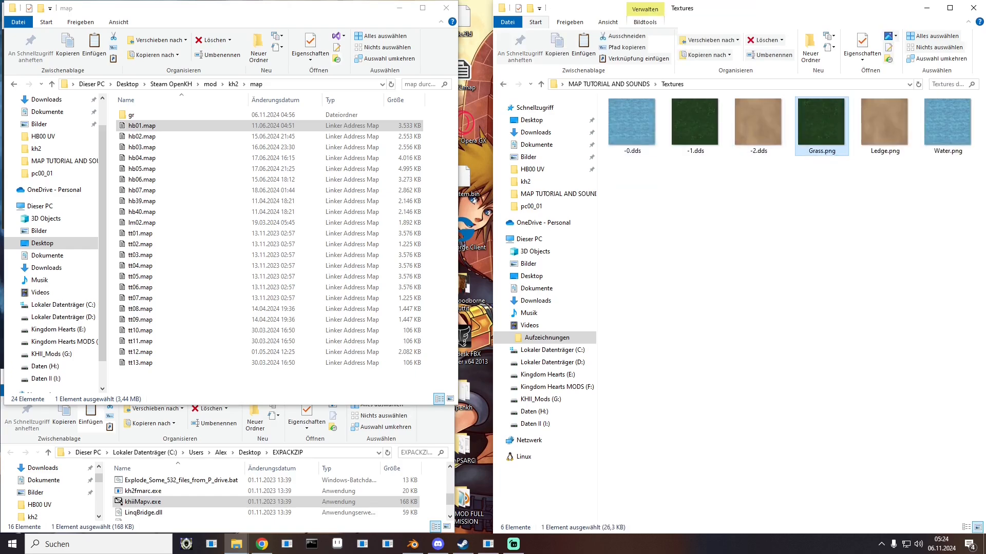
{"action": "right_click", "coordinate": [822, 132]}
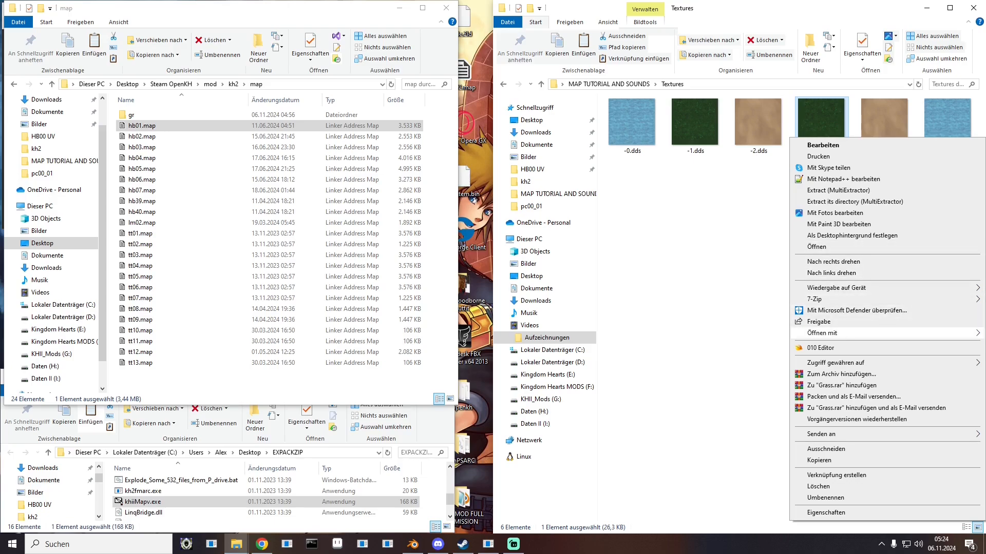
{"action": "mouse_move", "coordinate": [872, 333]}
{"action": "left_click", "coordinate": [719, 345]}
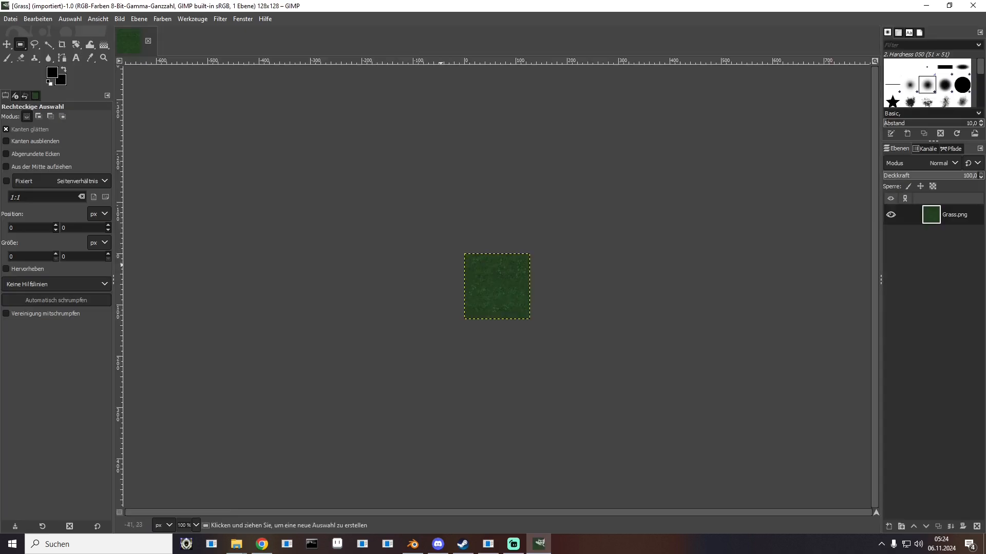
Step: Enlarge the canvas of the Grass.png image to 256 × 256 px, keeping the grass at zero offset
{"action": "right_click", "coordinate": [485, 284]}
{"action": "mouse_move", "coordinate": [508, 353]}
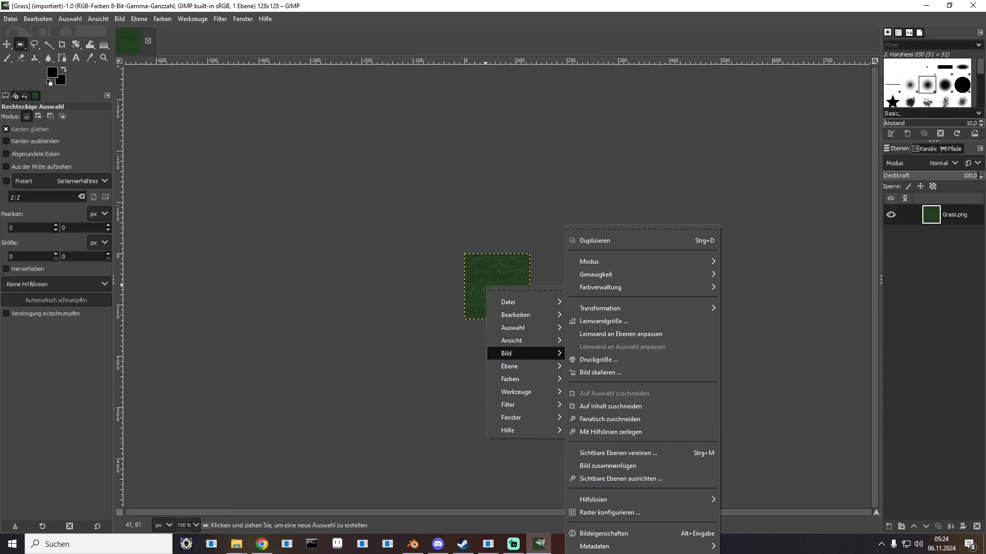
{"action": "left_click", "coordinate": [603, 321]}
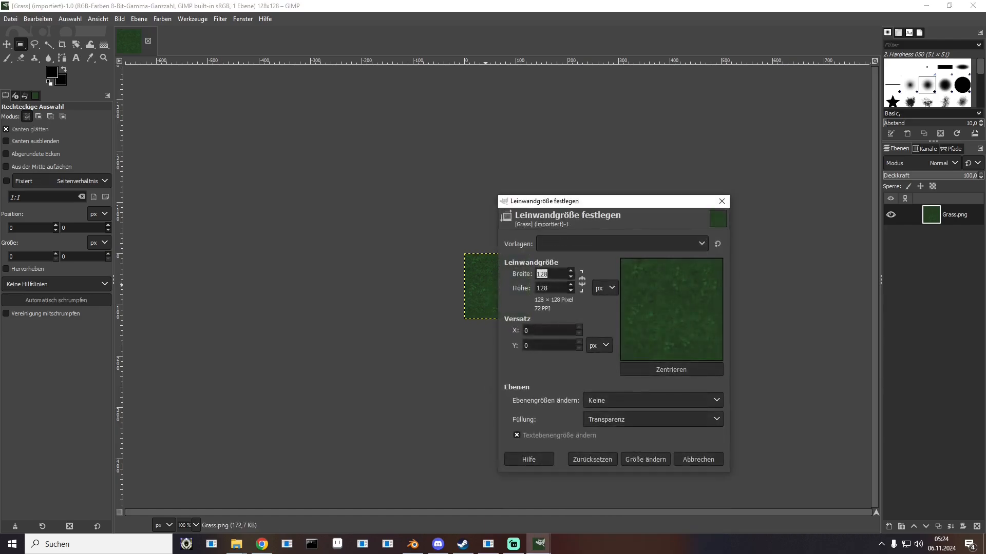
{"action": "type", "text": "256"}
{"action": "left_click", "coordinate": [548, 288]}
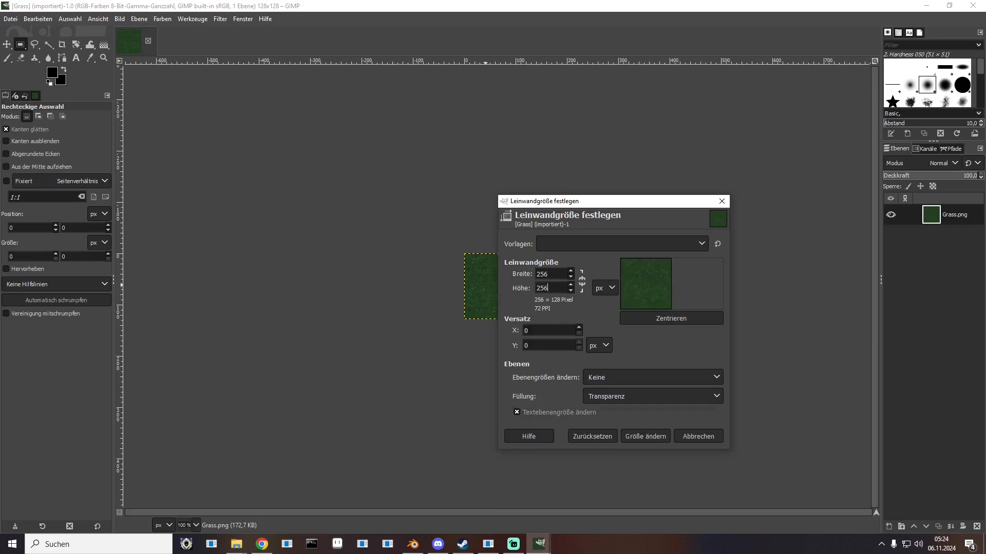
{"action": "left_click", "coordinate": [645, 437]}
{"action": "left_click", "coordinate": [645, 460]}
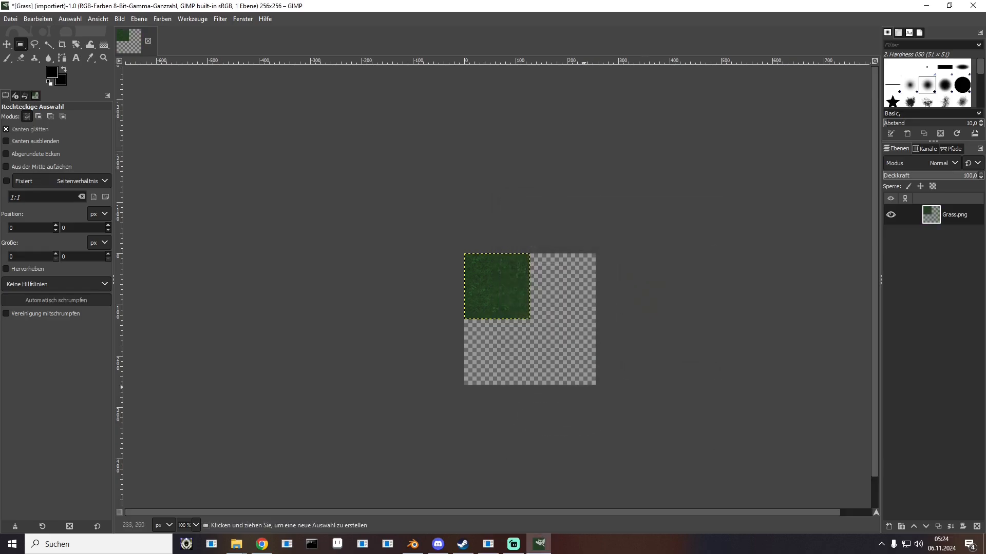
Step: Add Ledge.png from the Textures folder to the grass image as a new layer
{"action": "middle_click_drag", "start_coordinate": [584, 387], "coordinate": [486, 373]}
{"action": "left_click_drag", "start_coordinate": [802, 5], "coordinate": [513, 45]}
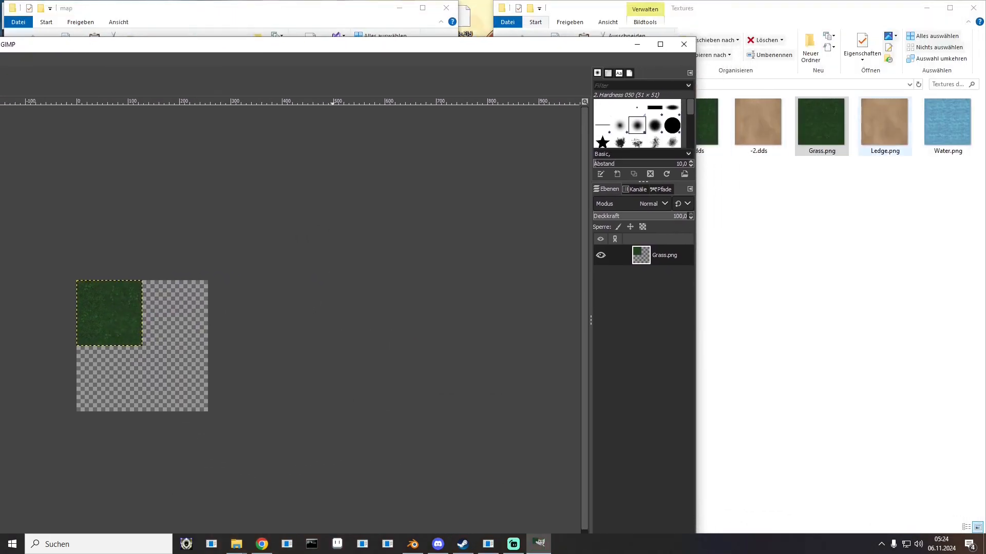
{"action": "left_click_drag", "start_coordinate": [884, 123], "coordinate": [375, 231]}
{"action": "left_click_drag", "start_coordinate": [385, 45], "coordinate": [436, 0]}
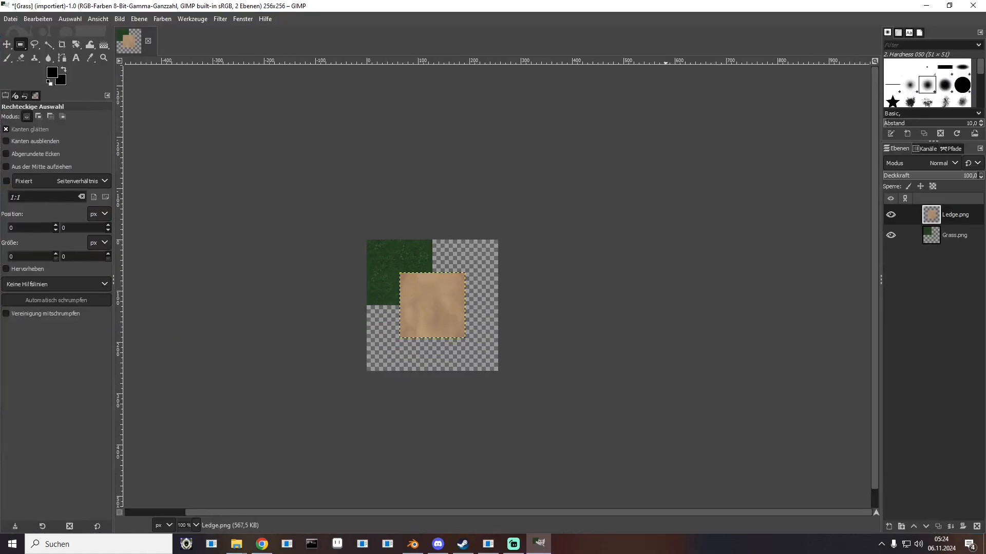
Step: Move the Ledge.png layer into the upper-right quadrant so it sits flush against the grass and the canvas edges
{"action": "left_click_drag", "start_coordinate": [433, 298], "coordinate": [451, 305]}
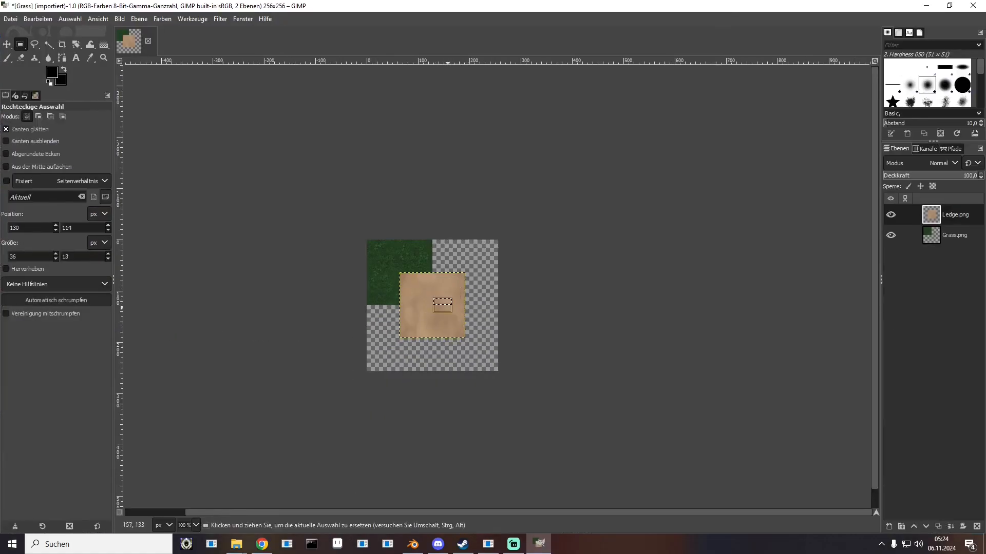
{"action": "left_click", "coordinate": [408, 307]}
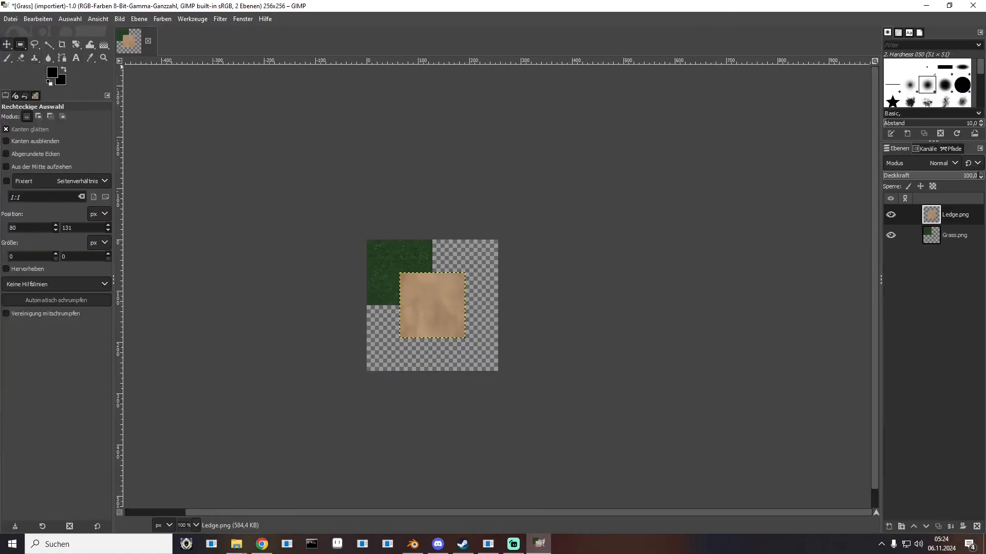
{"action": "key", "text": "m"}
{"action": "left_click_drag", "start_coordinate": [439, 312], "coordinate": [472, 280]}
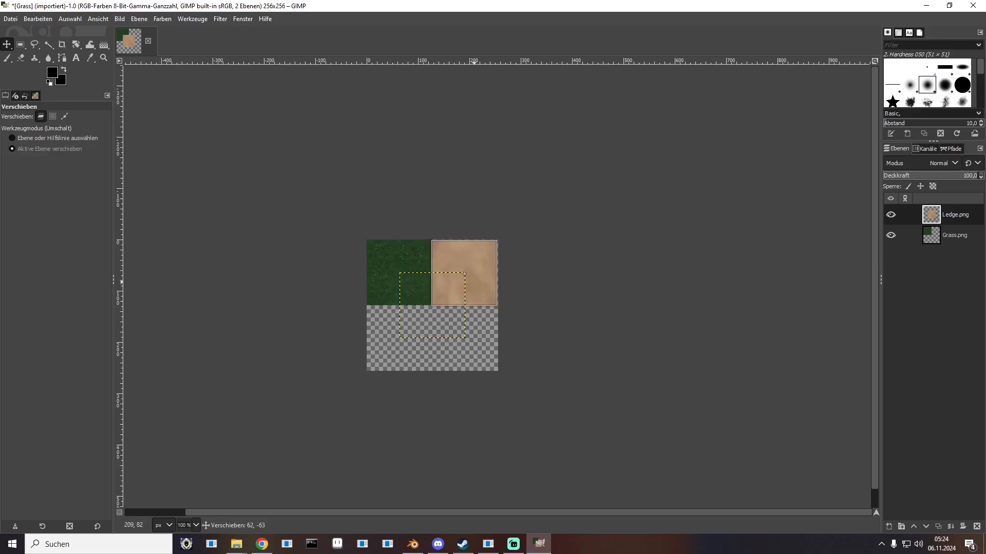
{"action": "scroll", "coordinate": [474, 282], "scroll_direction": "up", "scroll_amount": 5, "text": "ctrl"}
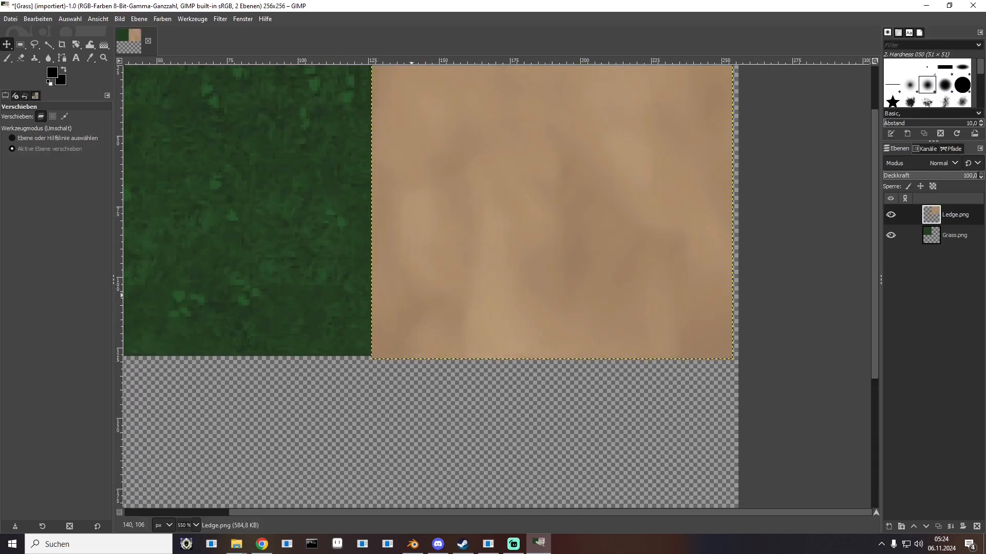
{"action": "key", "text": "Right"}
{"action": "key", "text": "Right"}
{"action": "key", "text": "Up"}
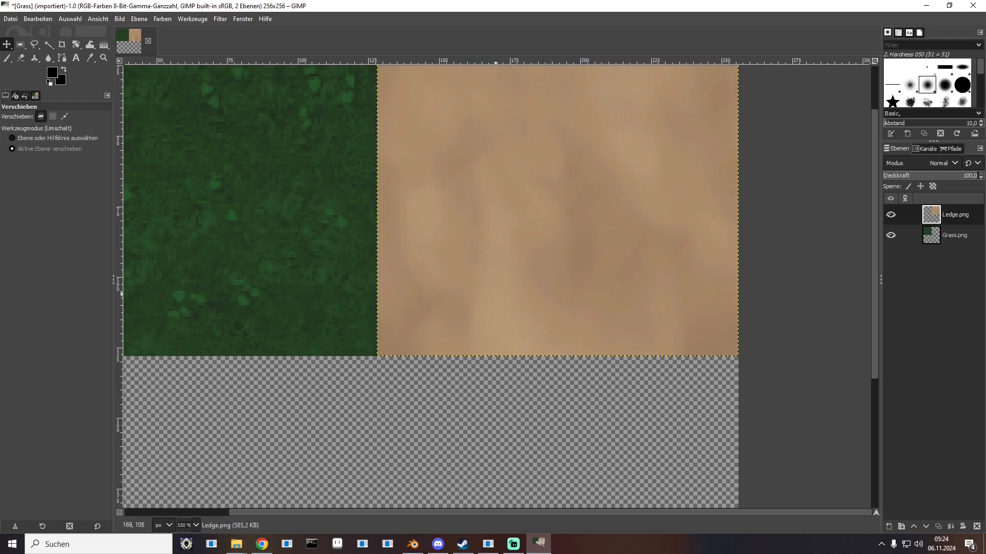
{"action": "scroll", "coordinate": [493, 282], "scroll_direction": "down", "scroll_amount": 3, "text": "ctrl"}
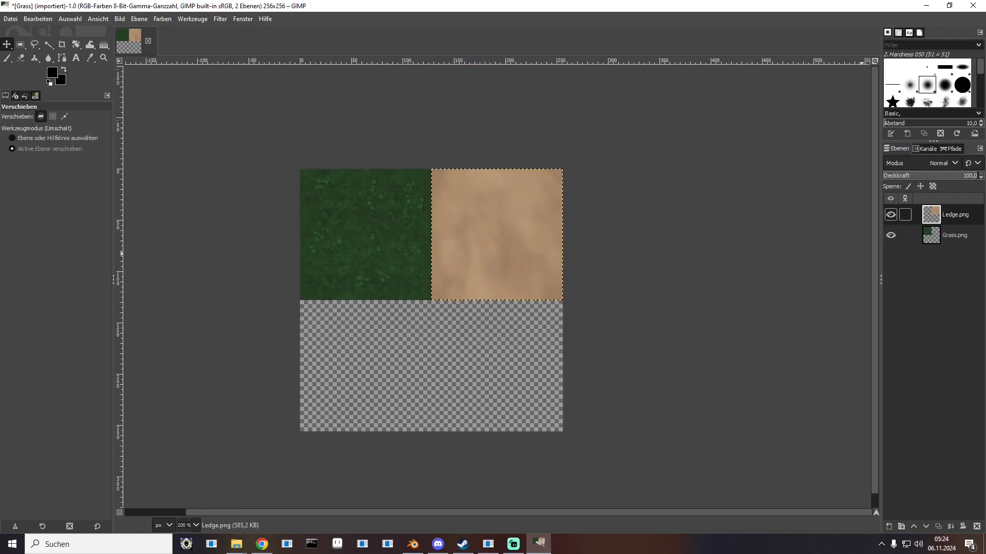
Step: Merge the visible Ledge.png and Grass.png layers into one layer, expanded as necessary
{"action": "right_click", "coordinate": [955, 215]}
{"action": "left_click", "coordinate": [899, 365]}
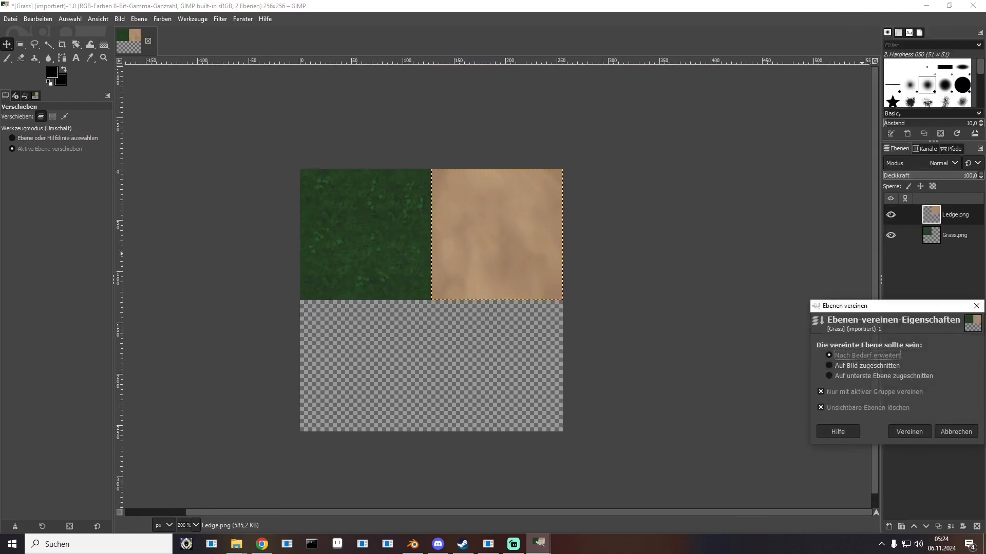
{"action": "left_click", "coordinate": [909, 431]}
Step: Export the combined texture as World.png in the Textures folder, and close the image without saving its changes
{"action": "left_click", "coordinate": [10, 19]}
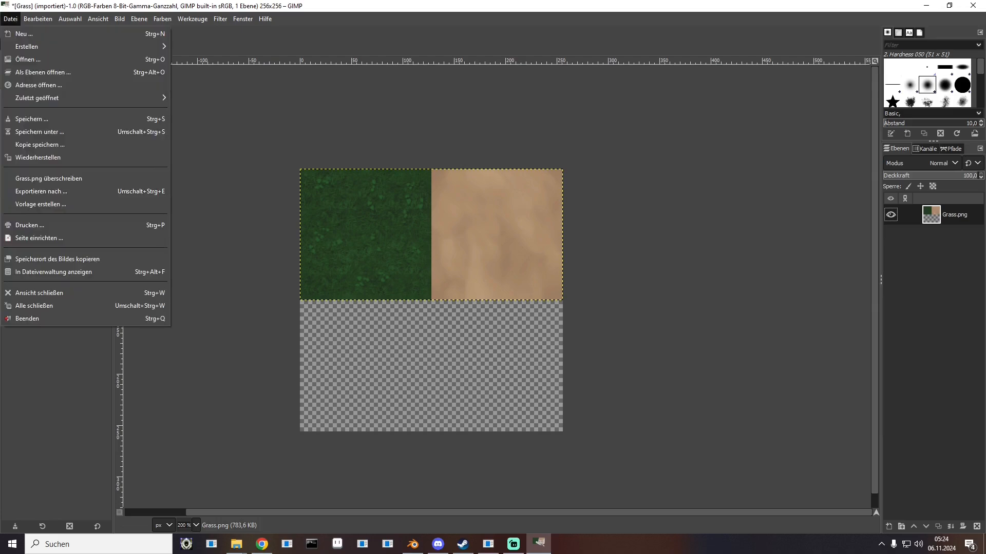
{"action": "left_click", "coordinate": [41, 191]}
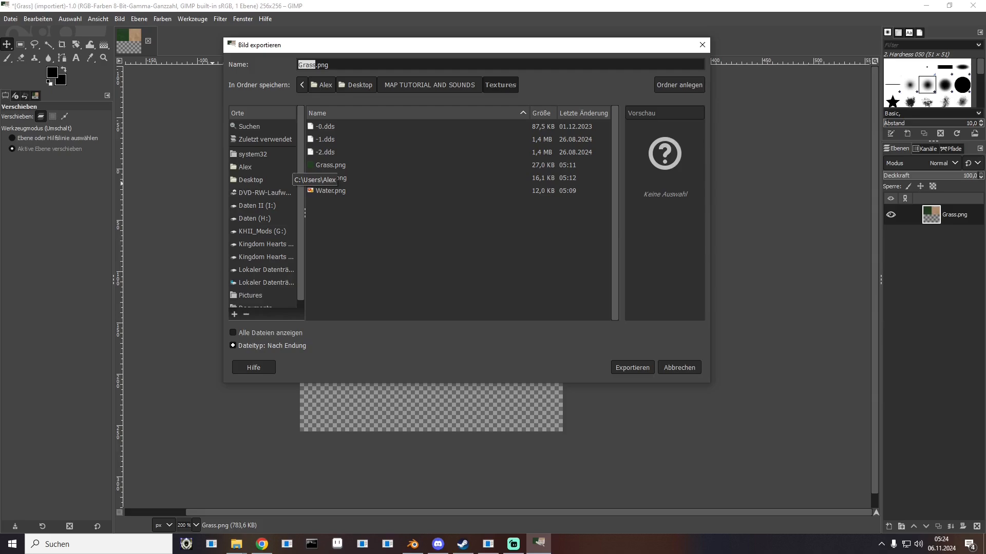
{"action": "type", "text": "World"}
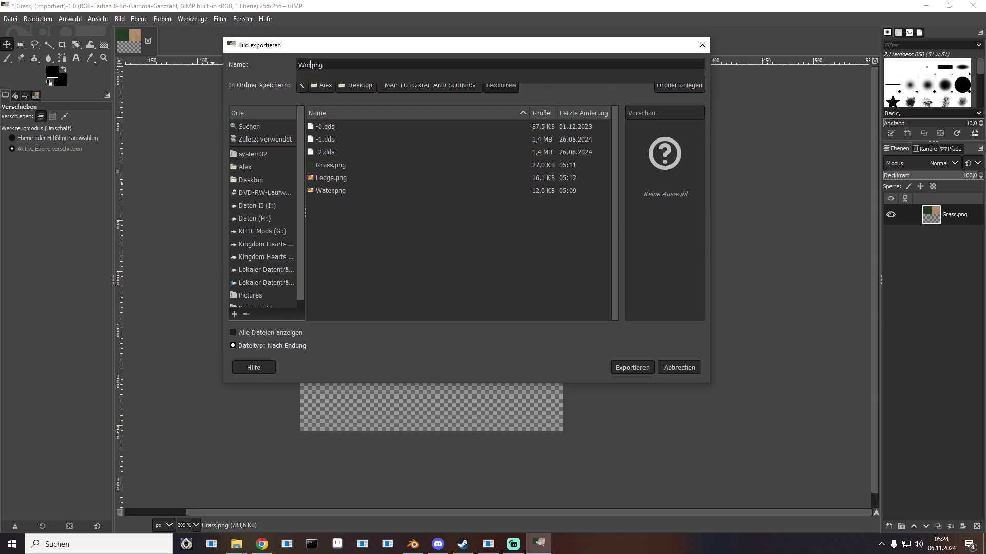
{"action": "key", "text": "Return"}
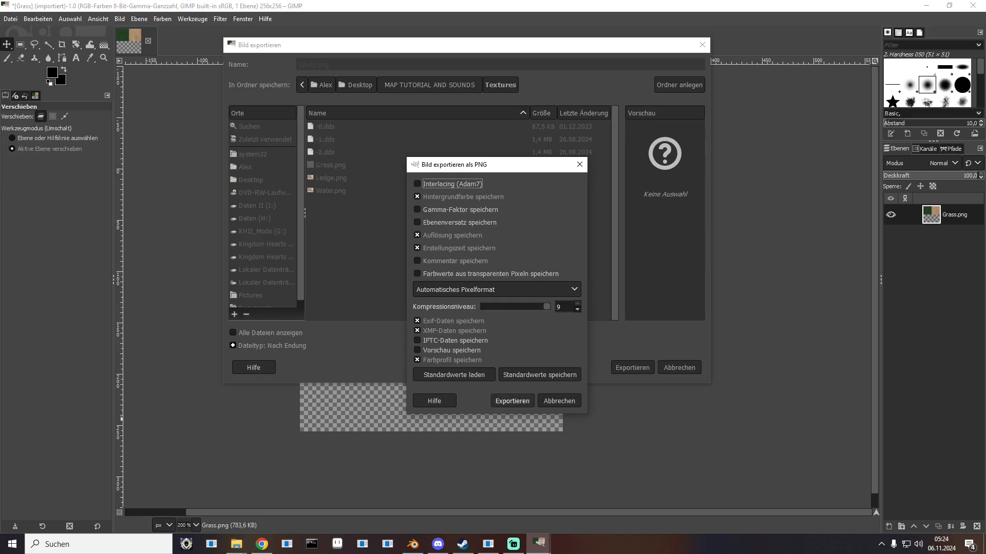
{"action": "key", "text": "Return"}
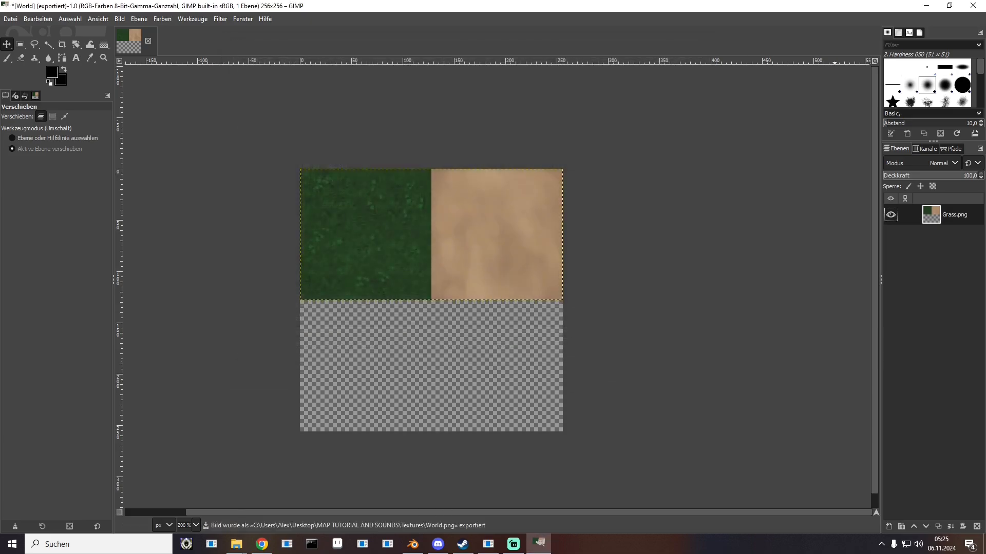
{"action": "left_click", "coordinate": [148, 40]}
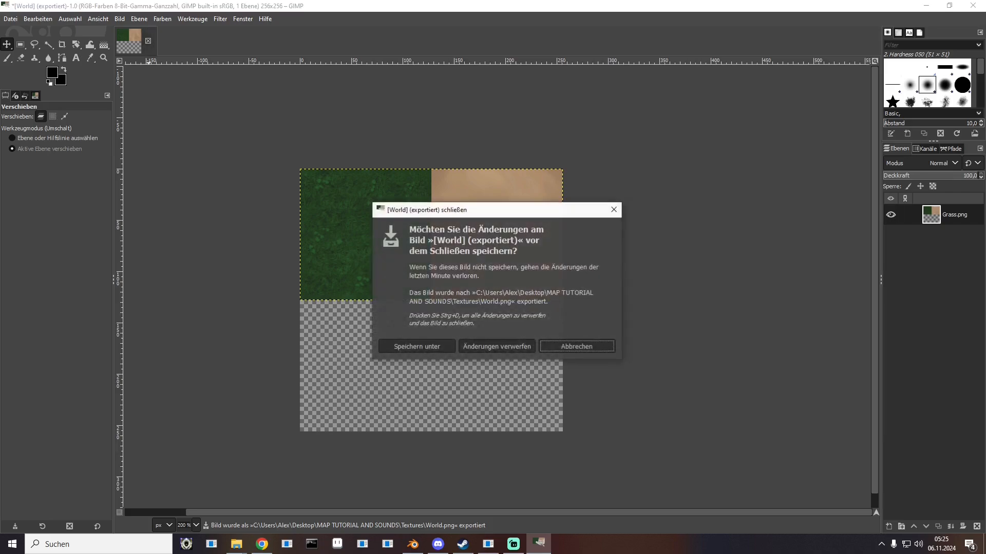
{"action": "left_click", "coordinate": [497, 344]}
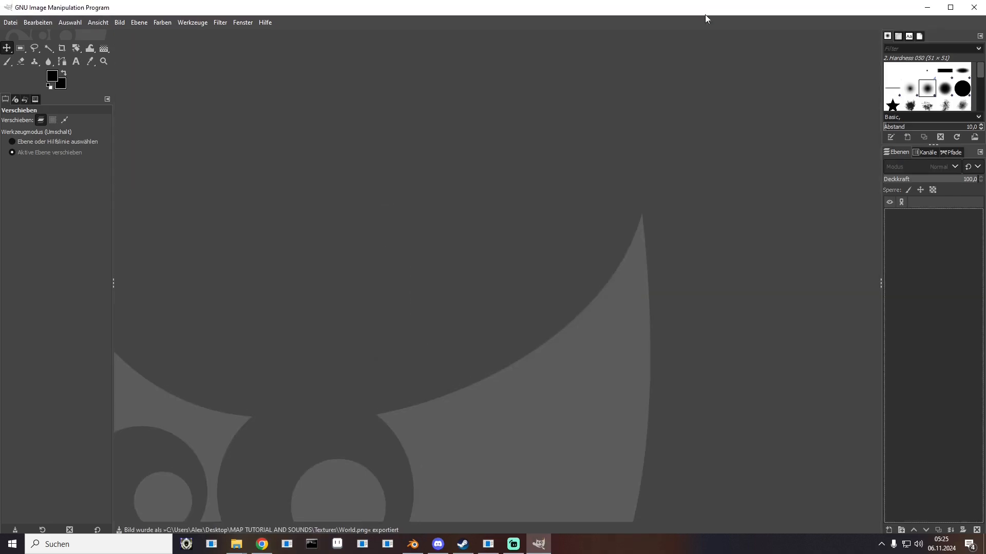
Step: Open the high-resolution grass texture -1.dds from the Textures folder in GIMP, accepting the DDS load options
{"action": "left_click_drag", "start_coordinate": [705, 15], "coordinate": [650, 263]}
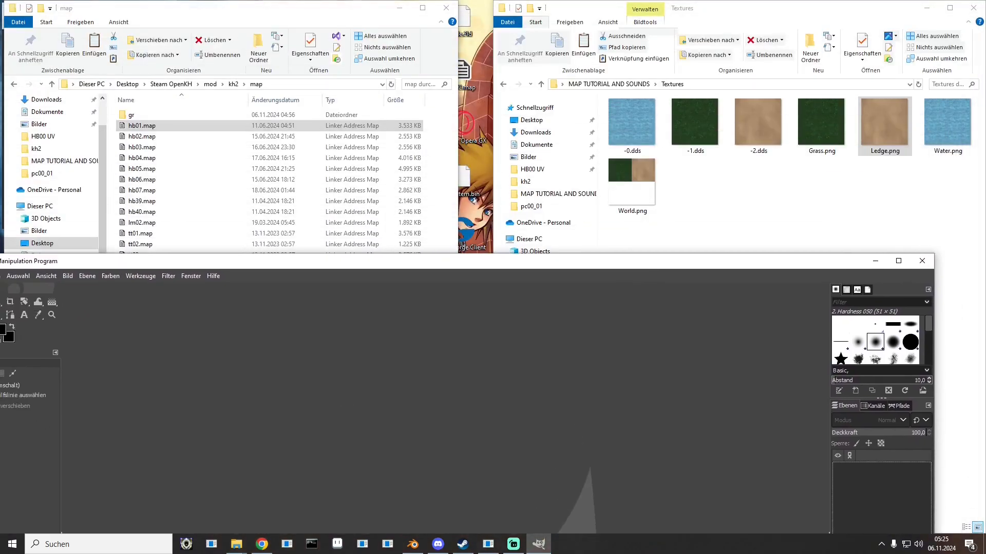
{"action": "double_click", "coordinate": [695, 124]}
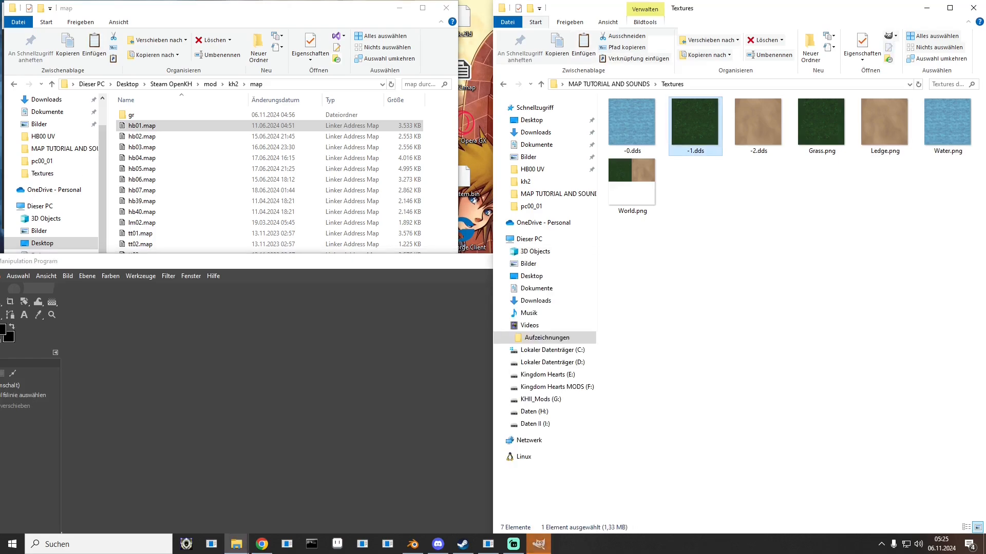
{"action": "left_click", "coordinate": [221, 115]}
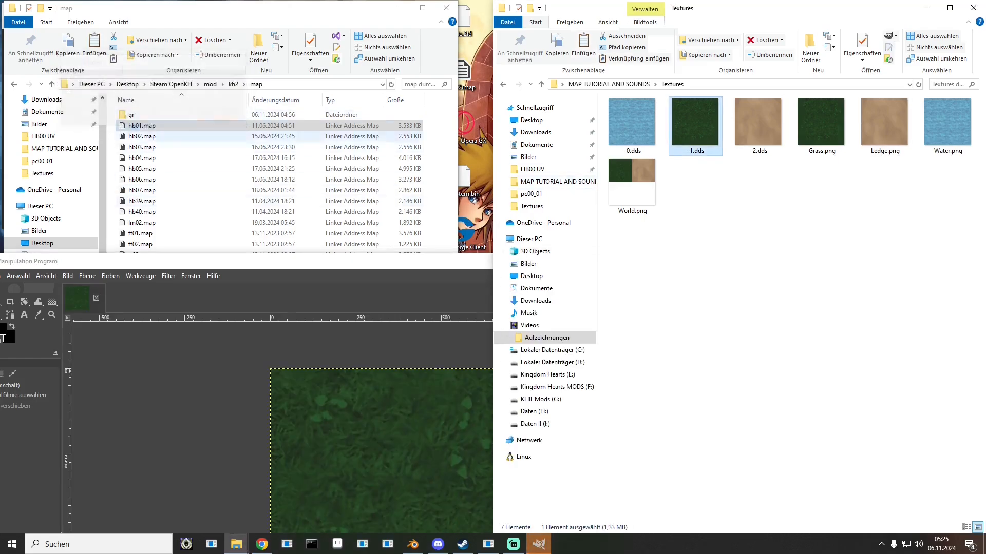
{"action": "left_click_drag", "start_coordinate": [394, 261], "coordinate": [419, 1]}
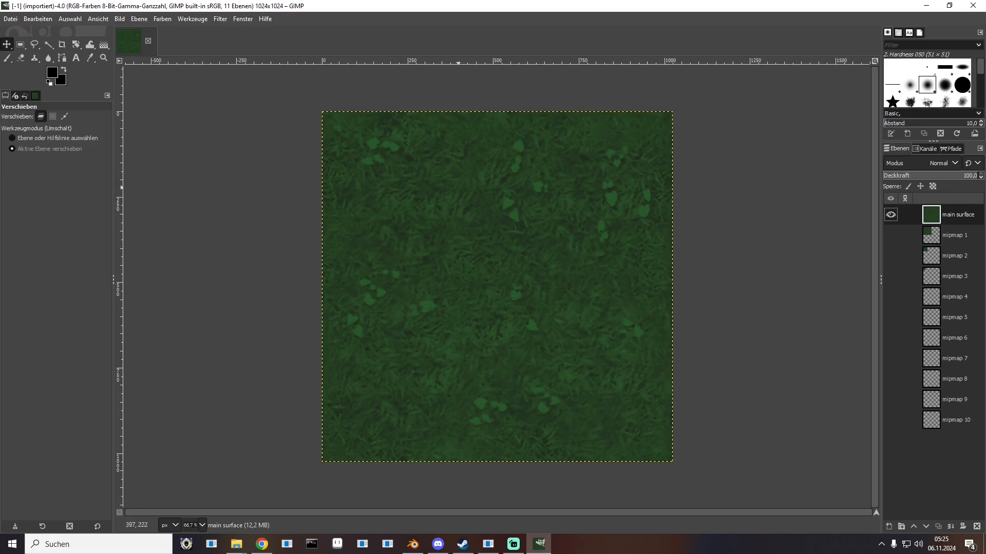
Step: Enlarge the canvas of the -1.dds image to 2048 × 2048 px, keeping the grass at zero offset
{"action": "right_click", "coordinate": [446, 223]}
{"action": "mouse_move", "coordinate": [465, 292]}
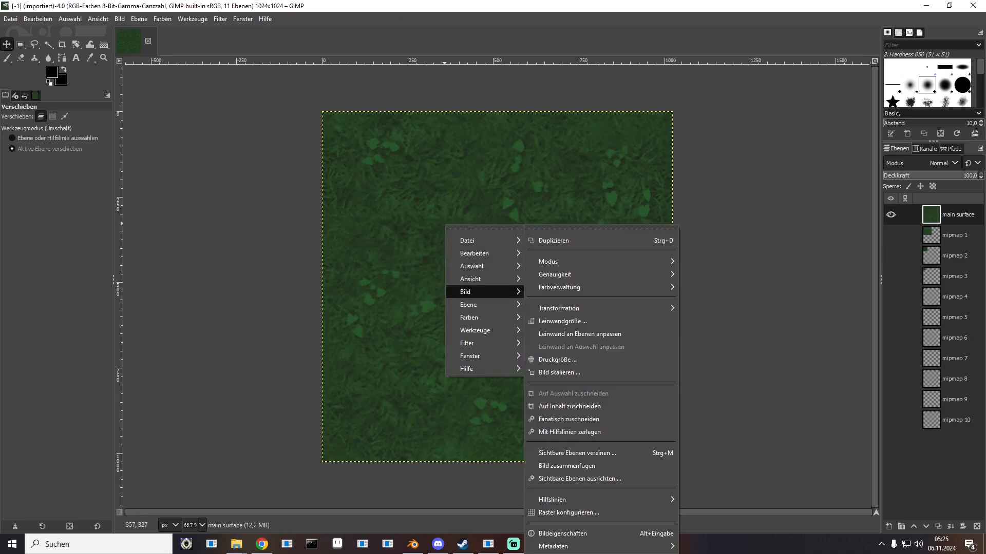
{"action": "left_click", "coordinate": [559, 321]}
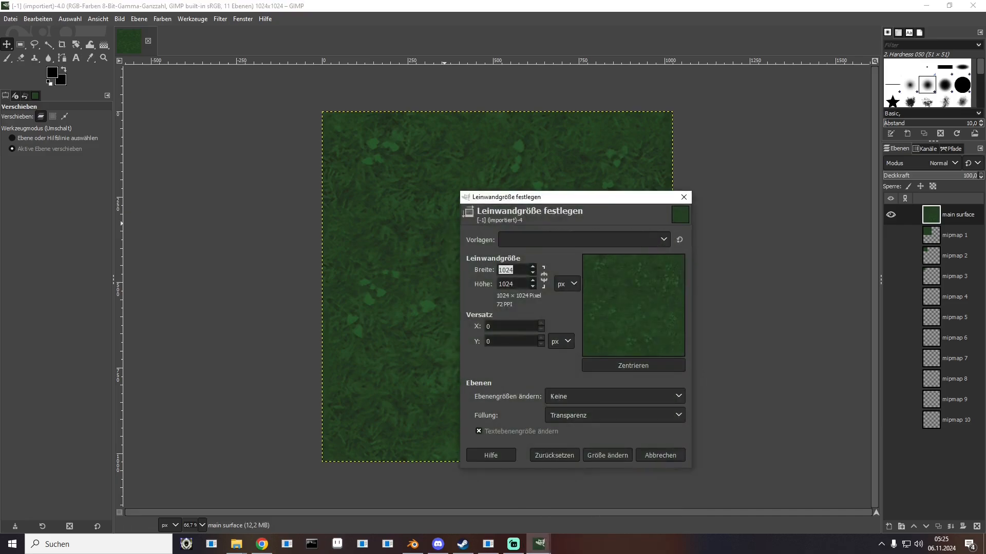
{"action": "type", "text": "2048"}
{"action": "left_click", "coordinate": [515, 284]}
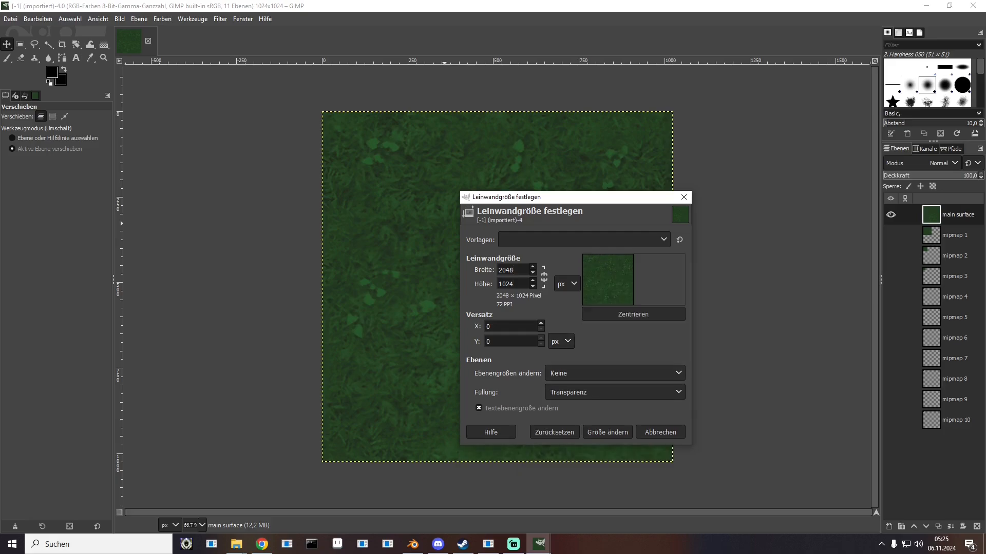
{"action": "double_click", "coordinate": [507, 284]}
{"action": "type", "text": "2048"}
{"action": "left_click", "coordinate": [608, 433]}
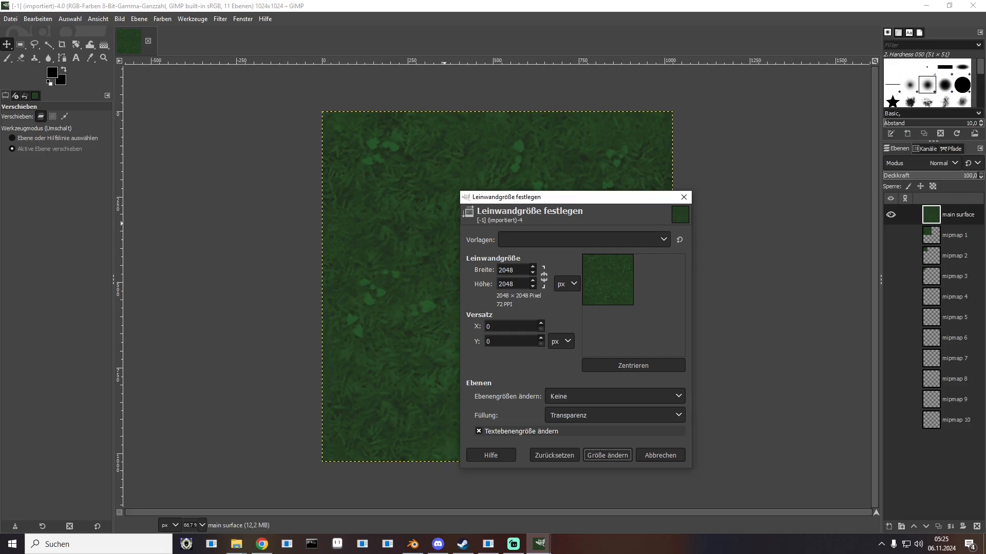
{"action": "left_click", "coordinate": [608, 455]}
Step: Add -2.dds from the Textures folder to the grass image as new layers, with its mipmaps loaded
{"action": "middle_click_drag", "start_coordinate": [483, 353], "coordinate": [359, 244]}
{"action": "scroll", "coordinate": [484, 401], "scroll_direction": "down", "scroll_amount": 2}
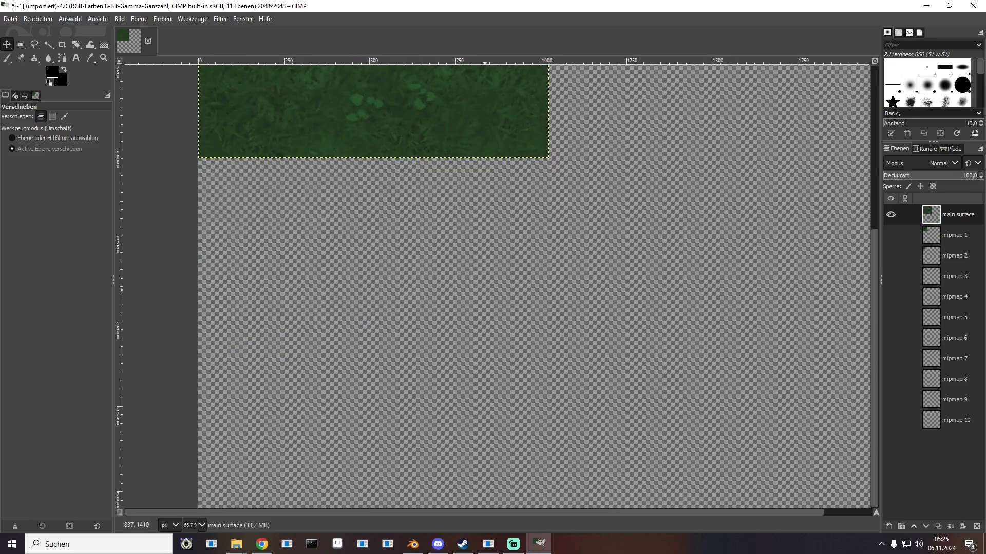
{"action": "scroll", "coordinate": [485, 401], "scroll_direction": "up", "scroll_amount": 1}
{"action": "scroll", "coordinate": [485, 400], "scroll_direction": "down", "scroll_amount": 4, "text": "ctrl"}
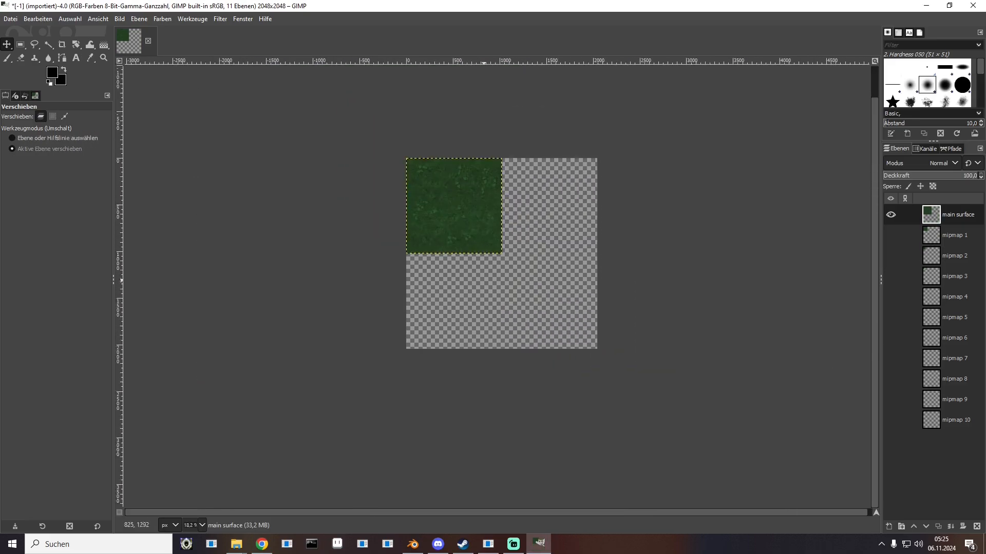
{"action": "left_click_drag", "start_coordinate": [661, 4], "coordinate": [614, 174]}
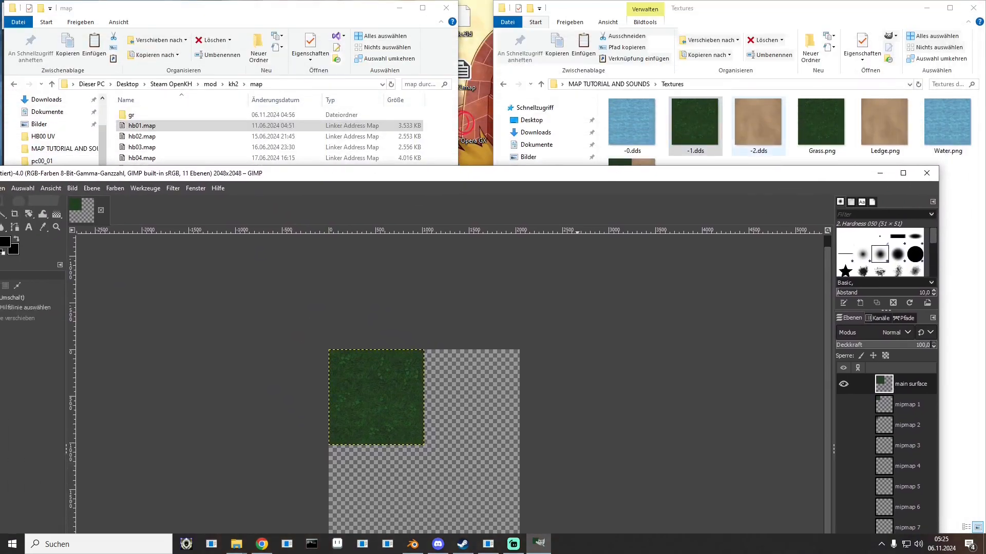
{"action": "double_click", "coordinate": [758, 125]}
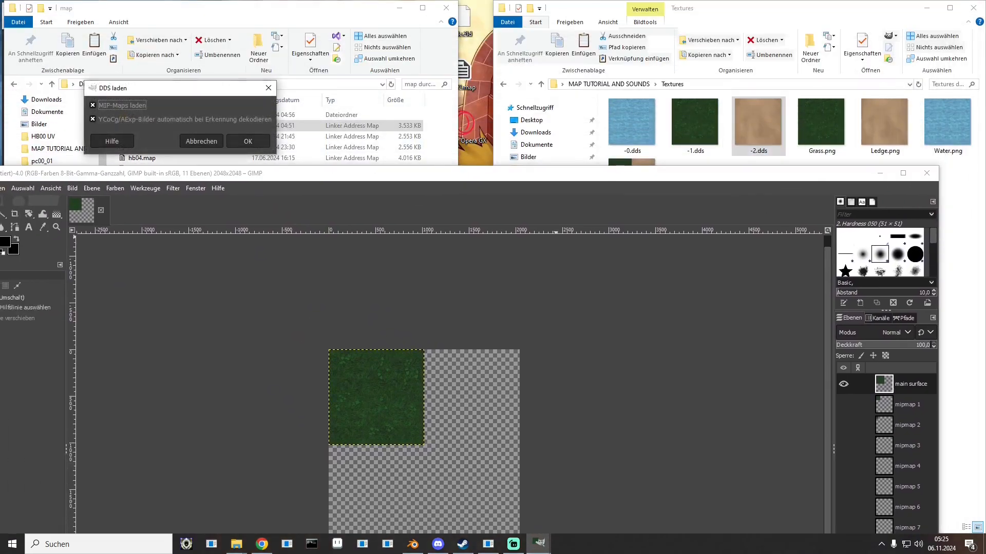
{"action": "left_click", "coordinate": [248, 142]}
{"action": "left_click_drag", "start_coordinate": [391, 177], "coordinate": [412, 0]}
Step: Move the ledge layer into the upper-right quadrant of the 2048 × 2048 px canvas, aligning its edges flush with the grass
{"action": "scroll", "coordinate": [474, 251], "scroll_direction": "up", "scroll_amount": 3, "text": "ctrl"}
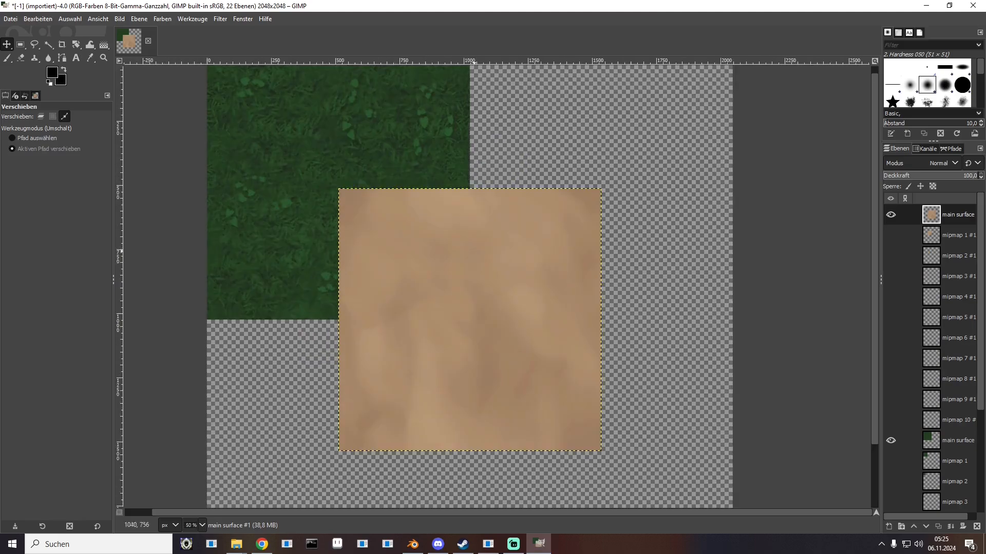
{"action": "left_click", "coordinate": [40, 116]}
{"action": "left_click_drag", "start_coordinate": [450, 356], "coordinate": [581, 231]}
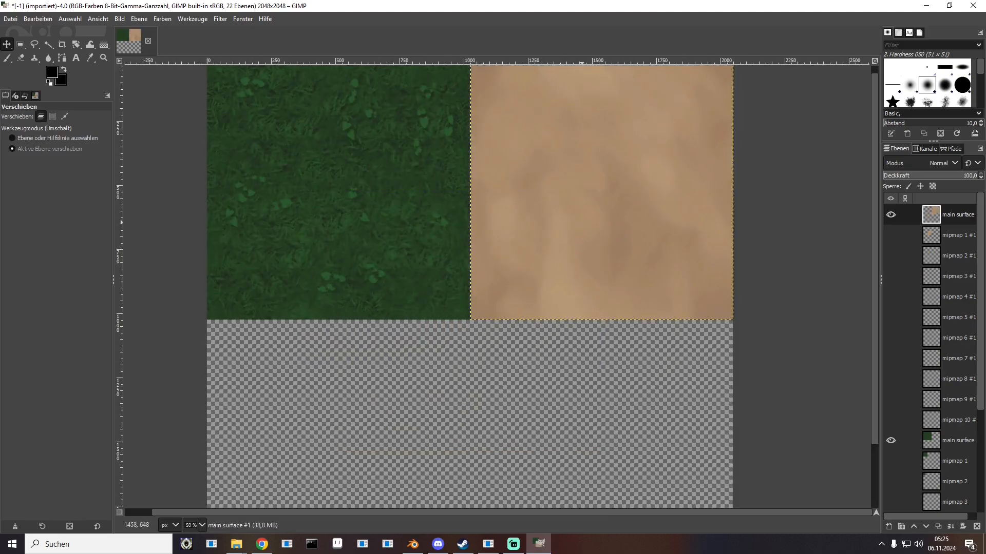
{"action": "key", "text": "2"}
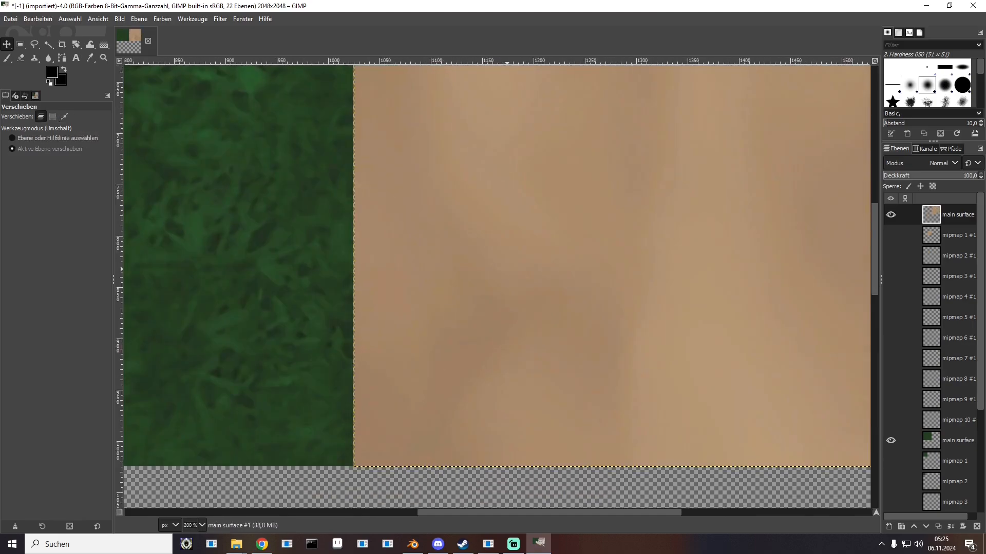
{"action": "key", "text": "Up"}
{"action": "key", "text": "Left"}
{"action": "scroll", "coordinate": [360, 295], "scroll_direction": "down", "scroll_amount": 6, "text": "ctrl"}
{"action": "middle_click_drag", "start_coordinate": [361, 295], "coordinate": [439, 307]}
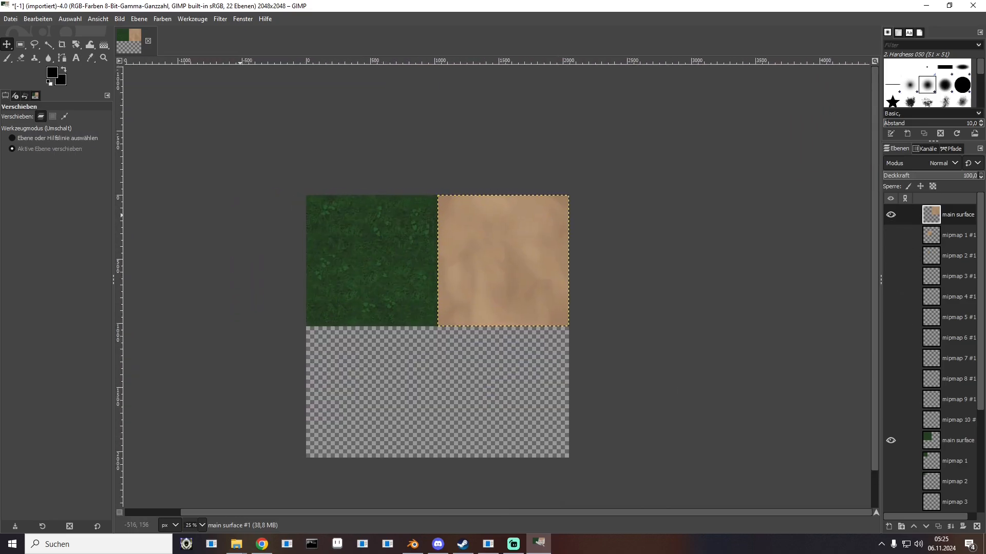
Step: Export the image as -3.dds in the Textures folder with format RGBA8 and no mipmaps, and quit GIMP discarding the changes
{"action": "left_click", "coordinate": [10, 19]}
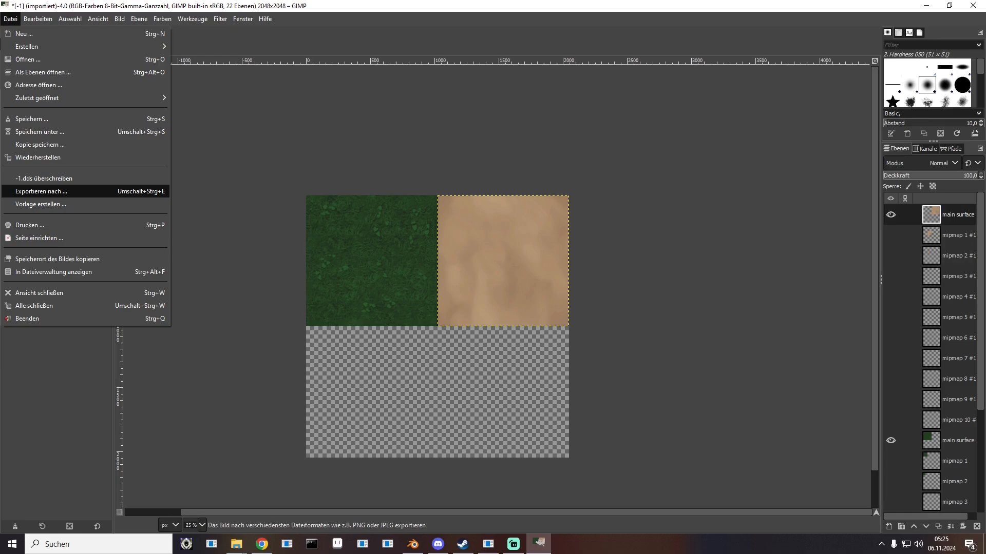
{"action": "left_click", "coordinate": [41, 191]}
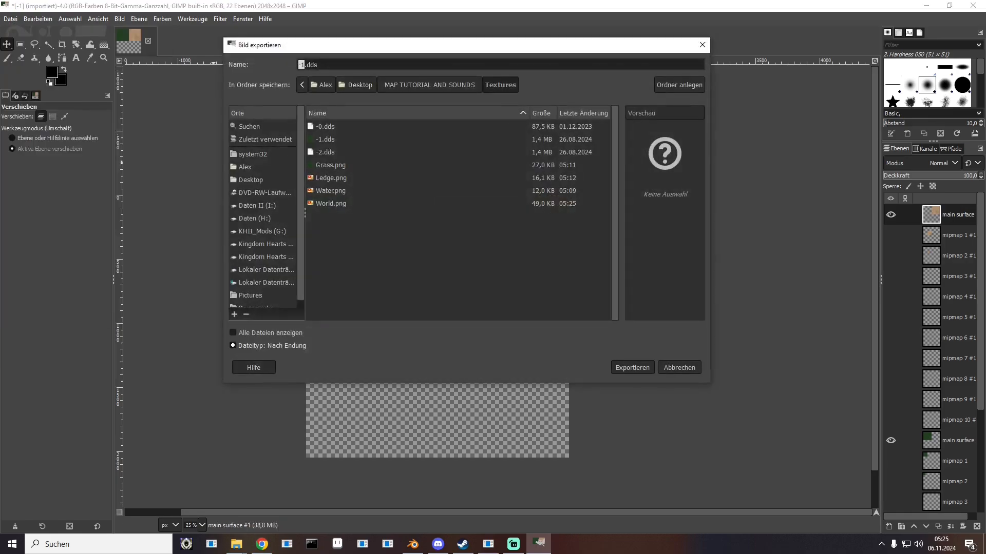
{"action": "key", "text": "Return"}
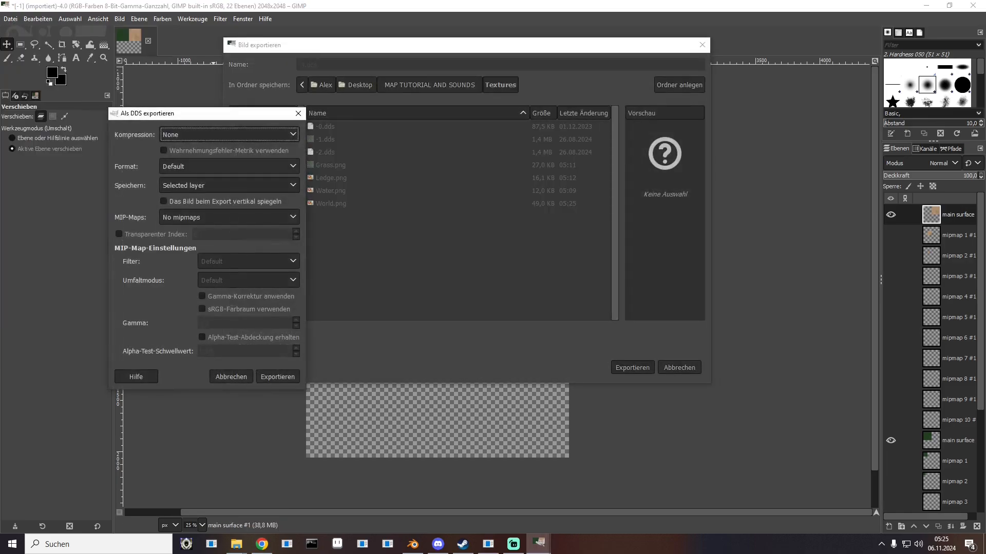
{"action": "left_click", "coordinate": [228, 166]}
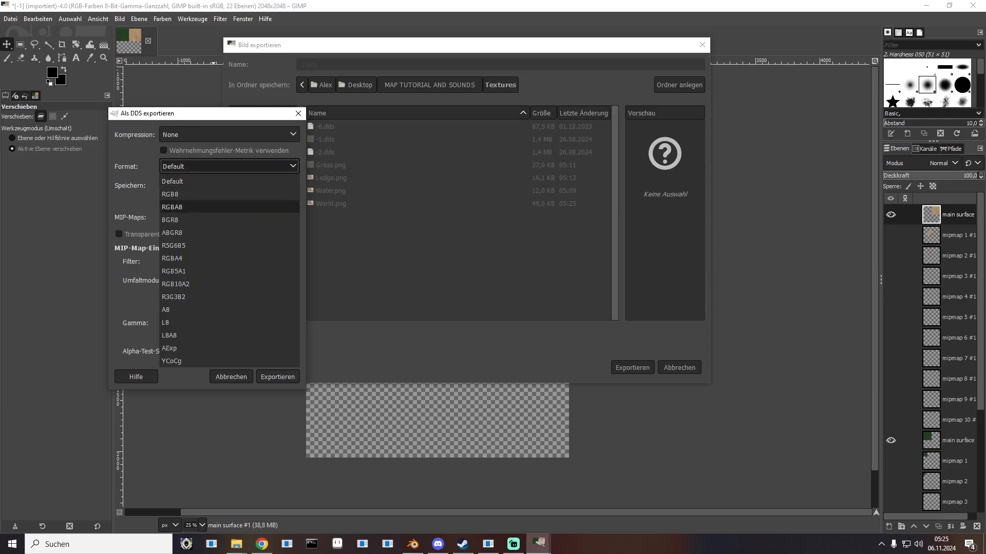
{"action": "left_click", "coordinate": [172, 207]}
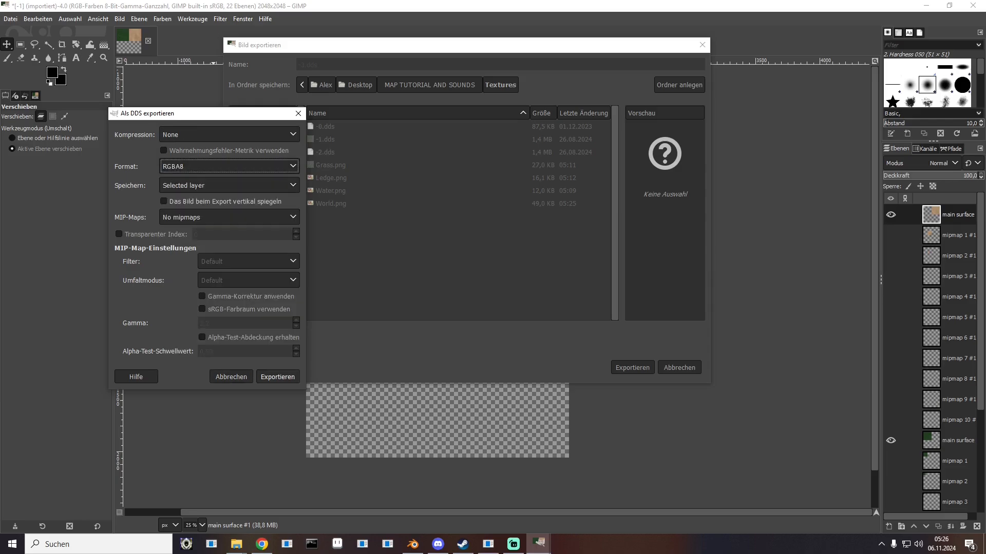
{"action": "left_click", "coordinate": [277, 377]}
{"action": "key", "text": "ctrl+q"}
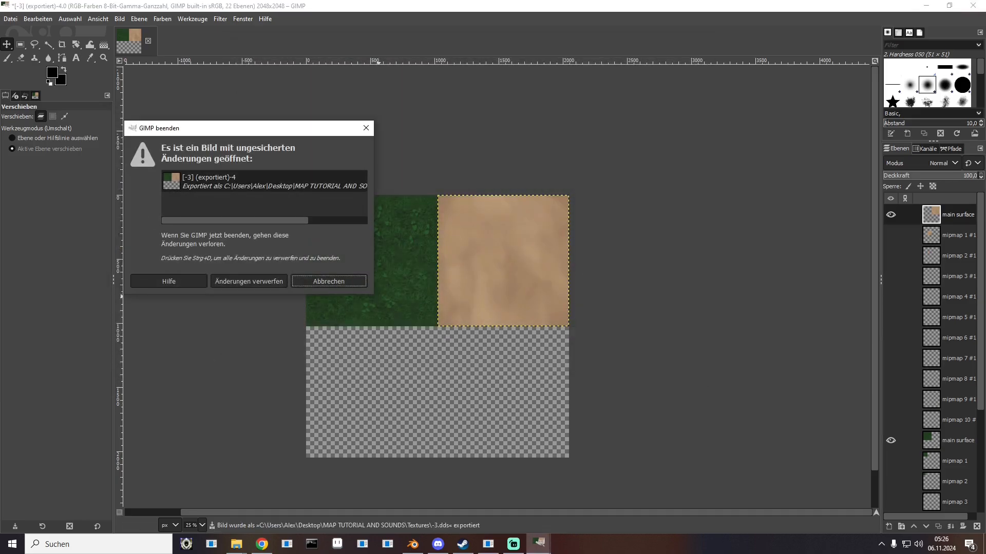
{"action": "left_click", "coordinate": [250, 282]}
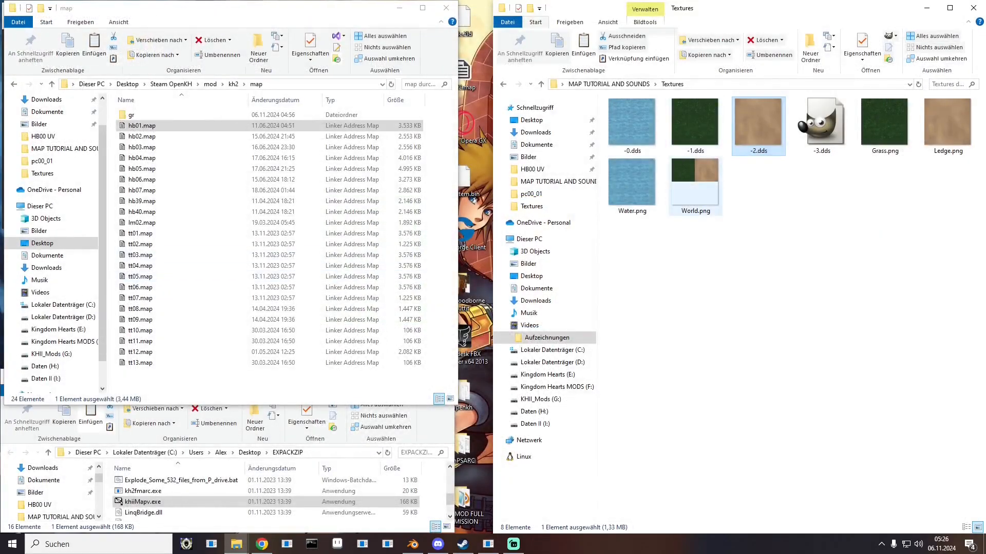
Step: Open the exported -3.dds in GIMP with the default DDS load options, examine its content, and close the image
{"action": "left_click", "coordinate": [822, 128]}
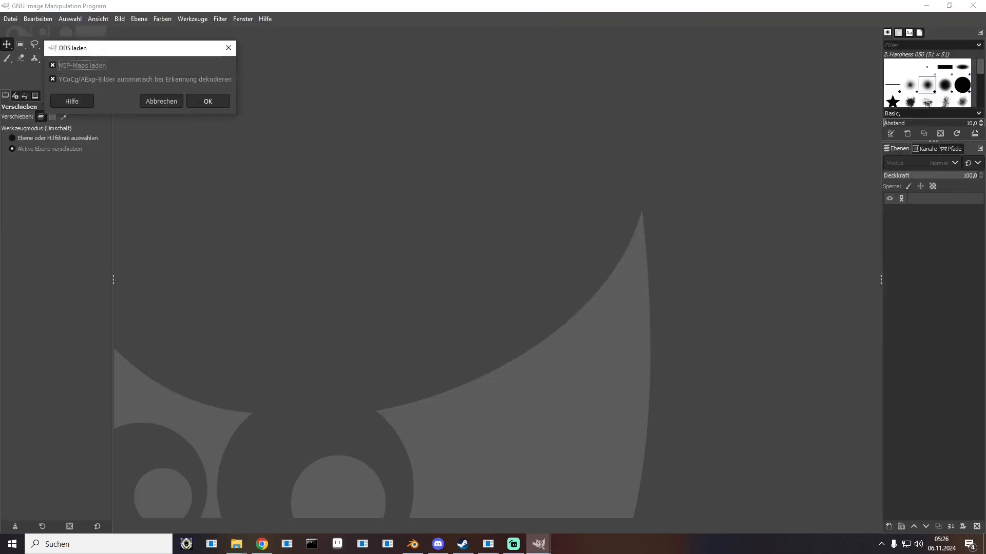
{"action": "key", "text": "Return"}
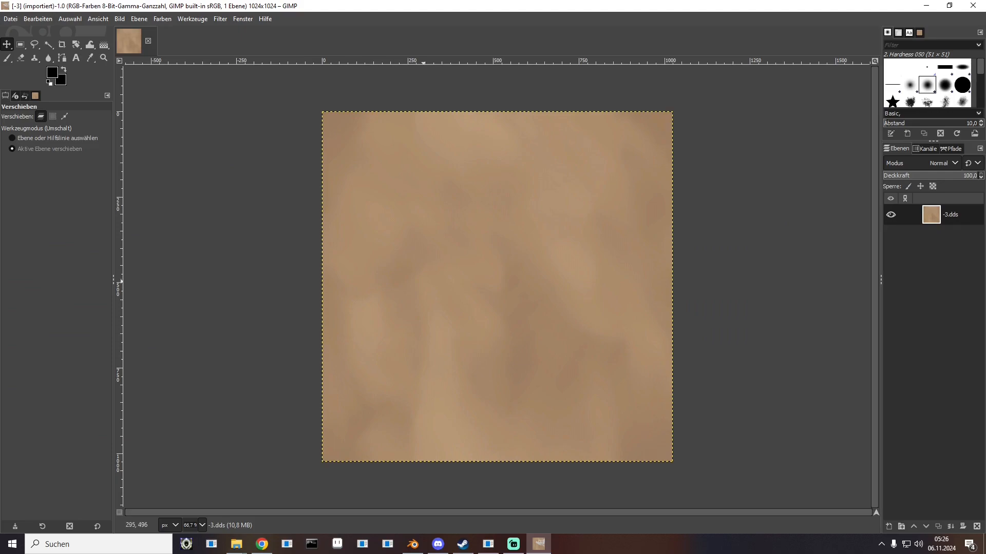
{"action": "scroll", "coordinate": [423, 281], "scroll_direction": "down", "scroll_amount": 3, "text": "ctrl"}
{"action": "scroll", "coordinate": [422, 281], "scroll_direction": "up", "scroll_amount": 1, "text": "ctrl"}
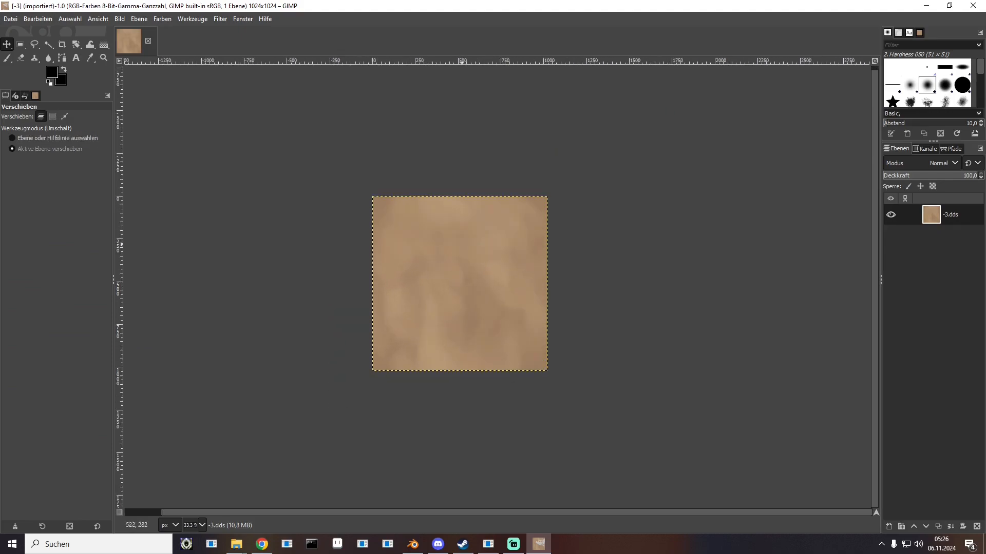
{"action": "scroll", "coordinate": [448, 255], "scroll_direction": "down", "scroll_amount": 1, "text": "ctrl"}
{"action": "right_click", "coordinate": [448, 256]}
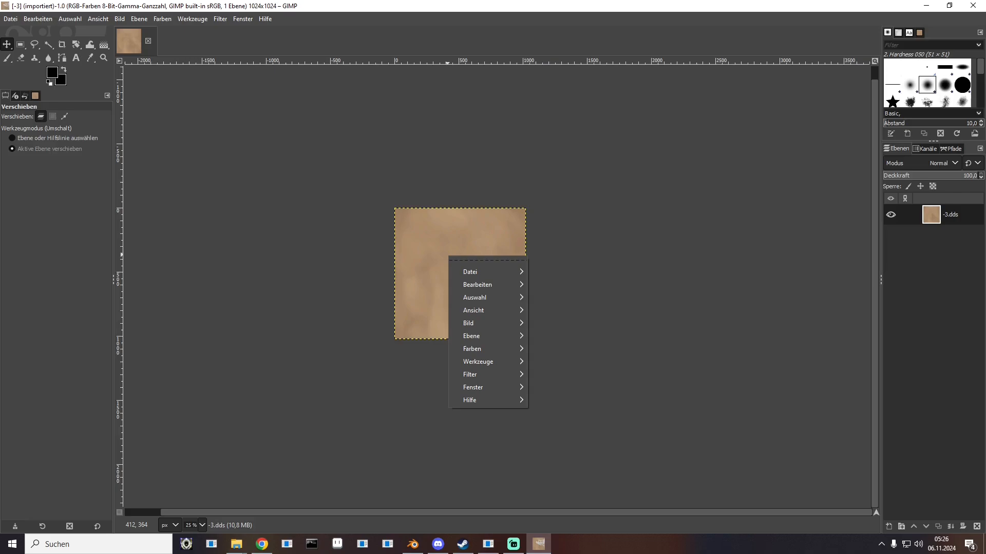
{"action": "left_click", "coordinate": [65, 116]}
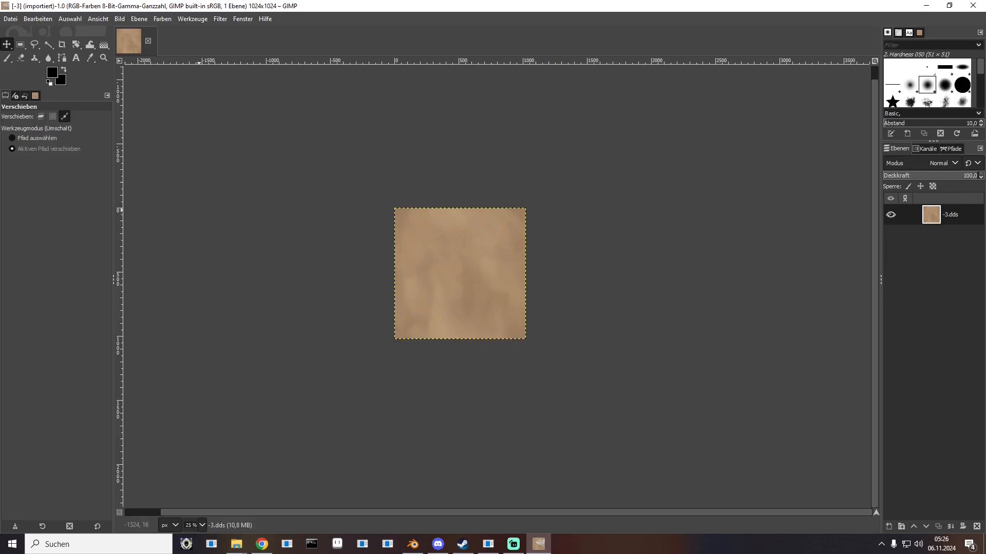
{"action": "right_click", "coordinate": [443, 279]}
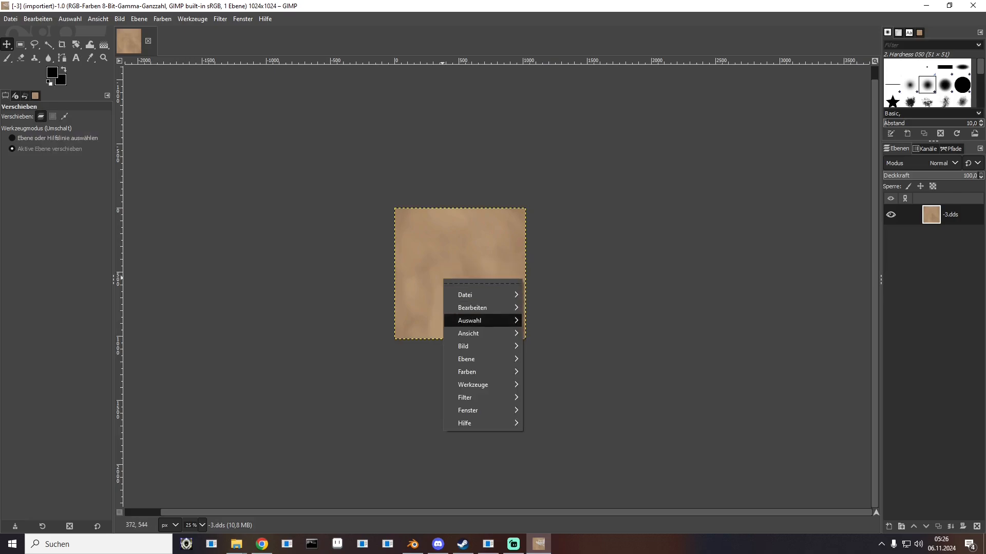
{"action": "left_click", "coordinate": [148, 41]}
{"action": "left_click", "coordinate": [147, 41]}
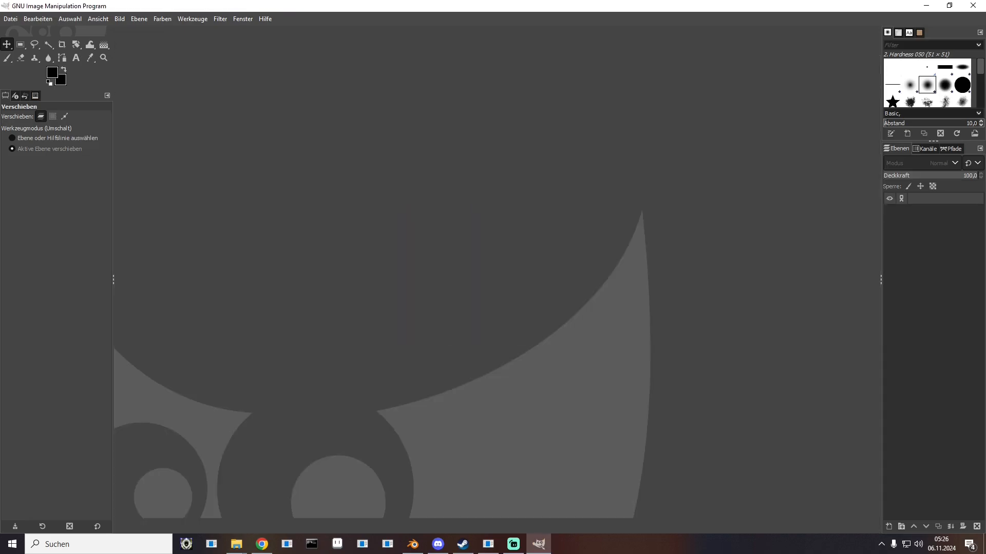
Step: Open the grass texture -1.dds from the Textures folder in GIMP, accepting the DDS load options
{"action": "left_click_drag", "start_coordinate": [555, 6], "coordinate": [559, 200]}
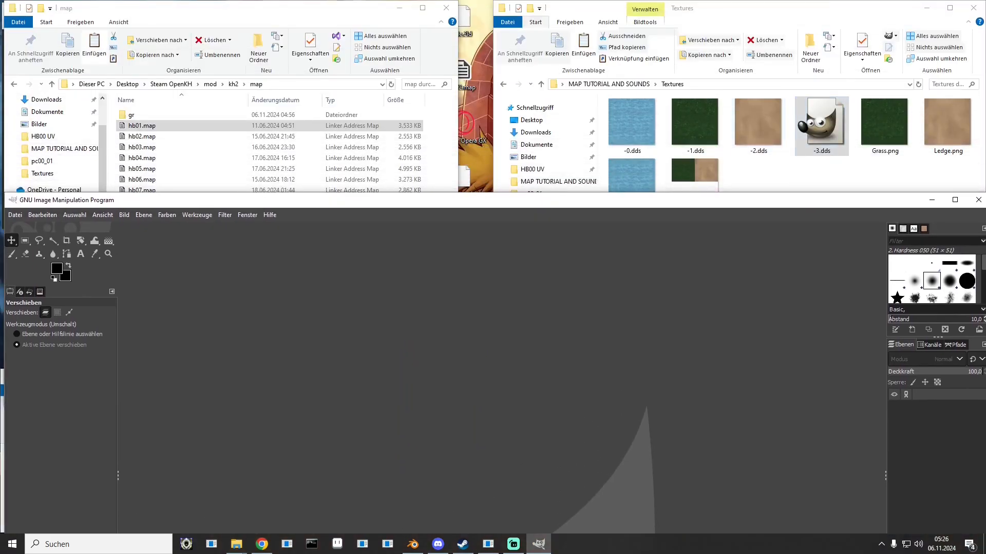
{"action": "double_click", "coordinate": [695, 123]}
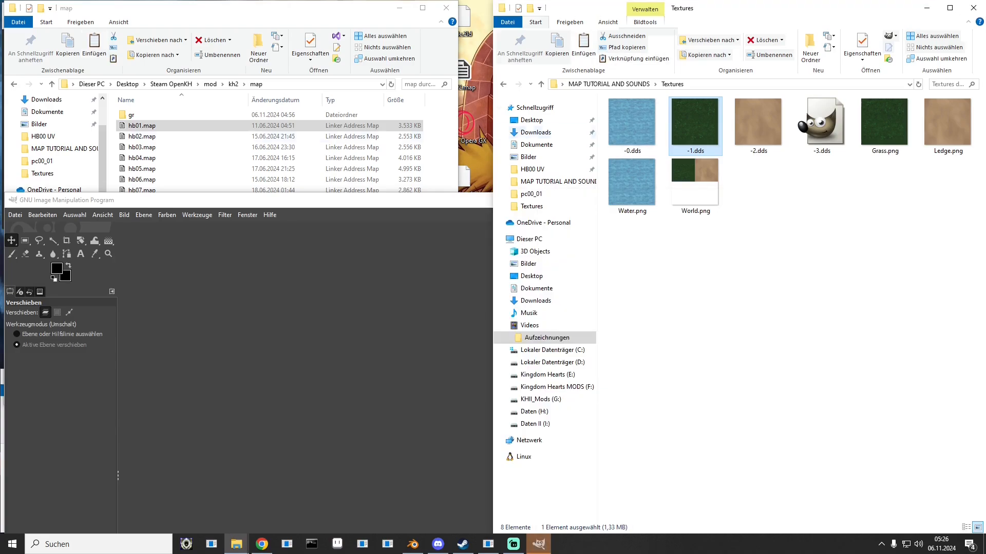
{"action": "left_click", "coordinate": [222, 114]}
Step: Enlarge the canvas of the reopened grass image to 2048 × 2048 px, leaving the offset at zero
{"action": "right_click", "coordinate": [381, 369]}
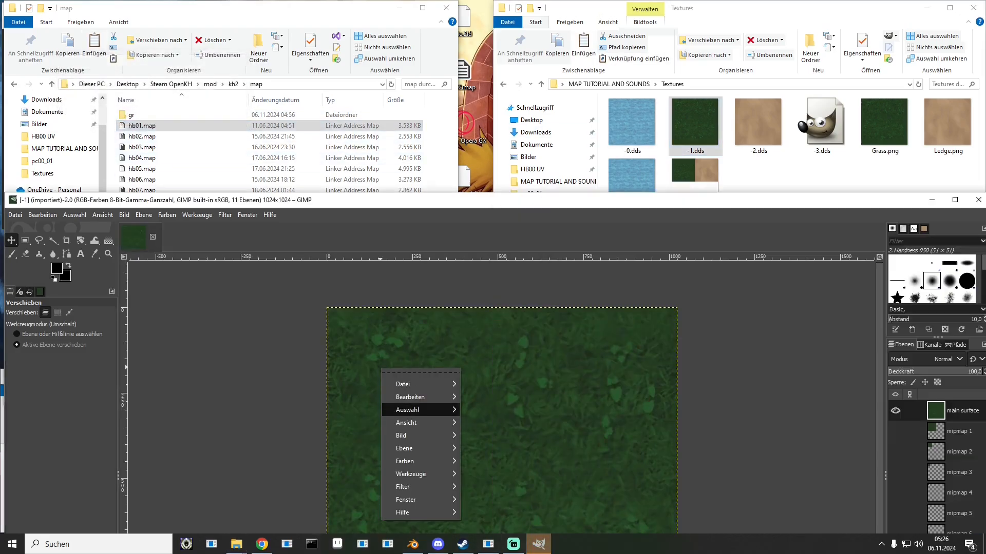
{"action": "mouse_move", "coordinate": [419, 435]}
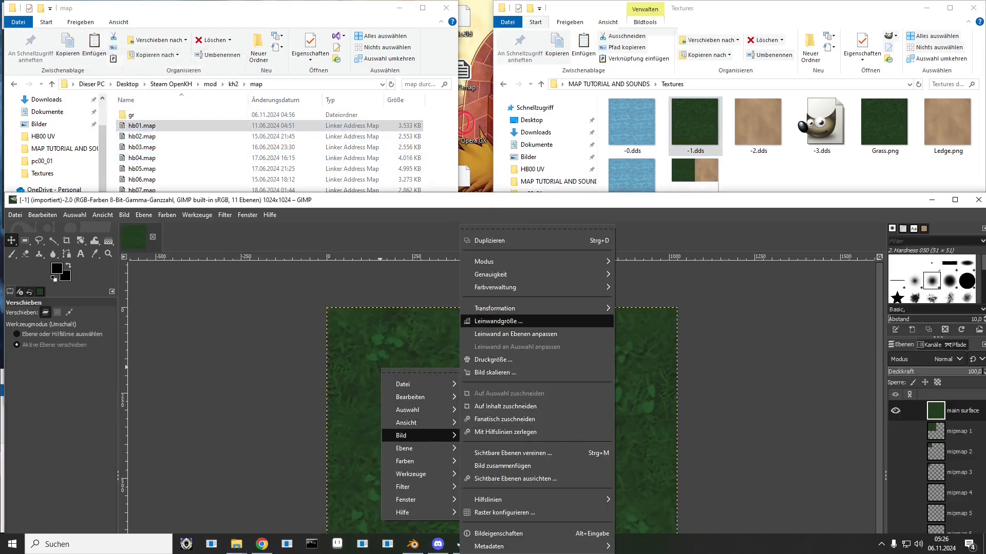
{"action": "left_click", "coordinate": [498, 321]}
{"action": "type", "text": "2048"}
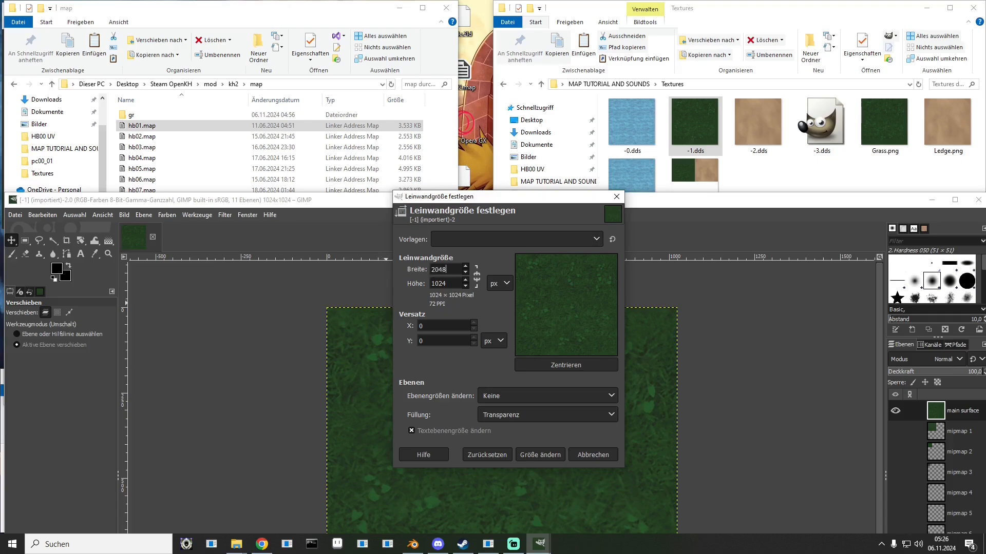
{"action": "key", "text": "Tab"}
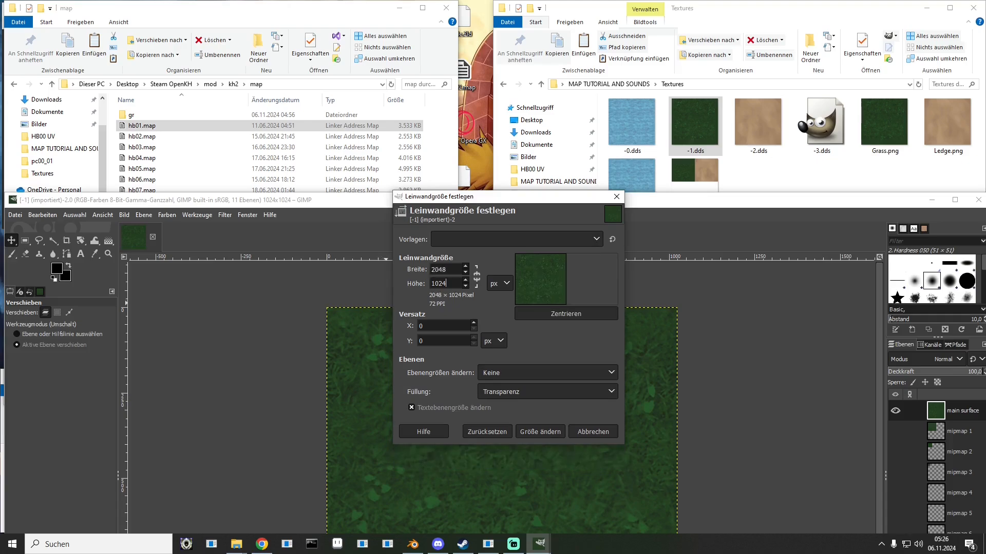
{"action": "type", "text": "2048"}
{"action": "key", "text": "Tab"}
{"action": "left_click", "coordinate": [540, 455]}
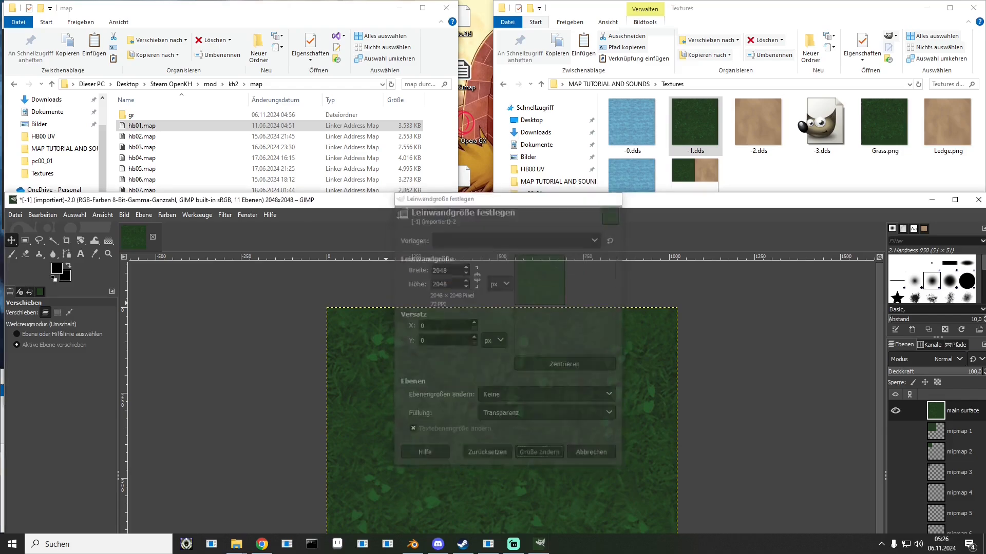
Step: Add the ledge texture -2.dds from the Textures folder to the enlarged grass image as new layers, accepting the DDS load options
{"action": "double_click", "coordinate": [757, 123]}
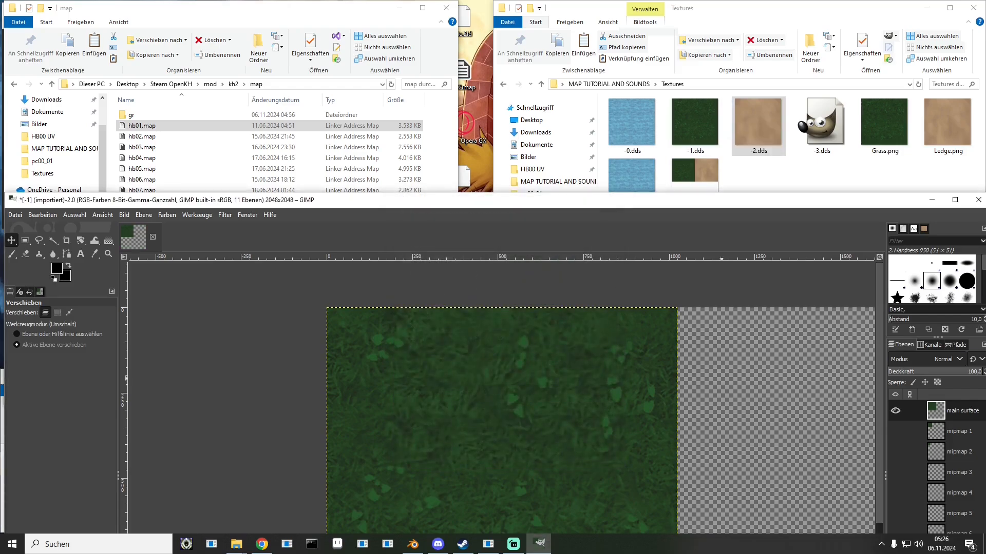
{"action": "key", "text": "Return"}
{"action": "left_click_drag", "start_coordinate": [484, 204], "coordinate": [459, 0]}
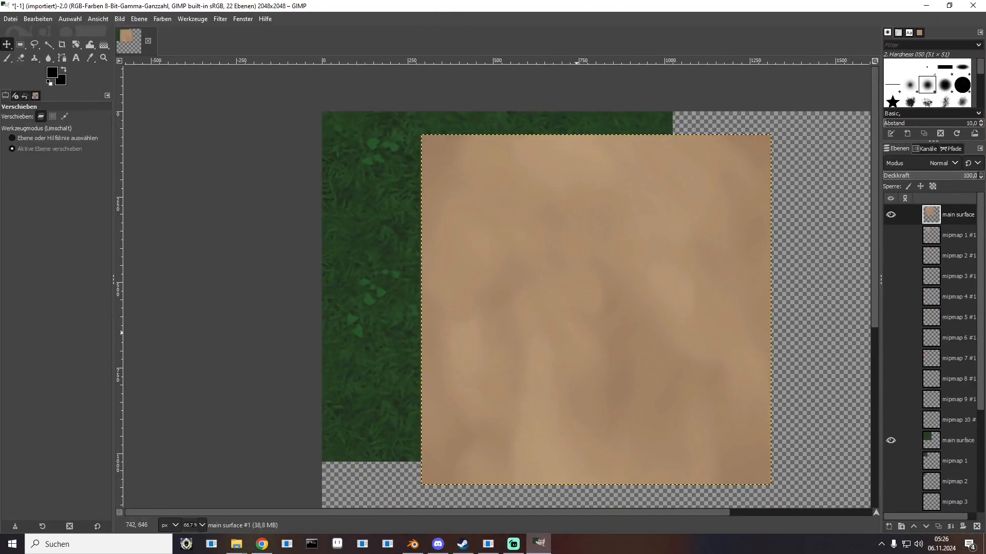
Step: Move the ledge layer into the canvas's upper-right quadrant and nudge it horizontally until it sits flush against the grass
{"action": "left_click_drag", "start_coordinate": [576, 333], "coordinate": [826, 310]}
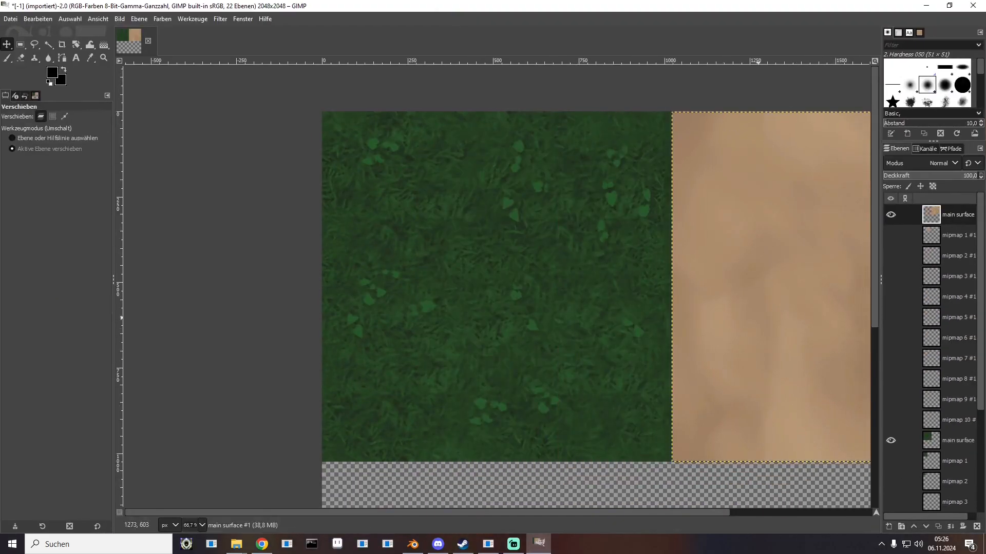
{"action": "scroll", "coordinate": [733, 318], "scroll_direction": "up", "scroll_amount": 1, "text": "ctrl"}
{"action": "middle_click_drag", "start_coordinate": [734, 320], "coordinate": [600, 467]}
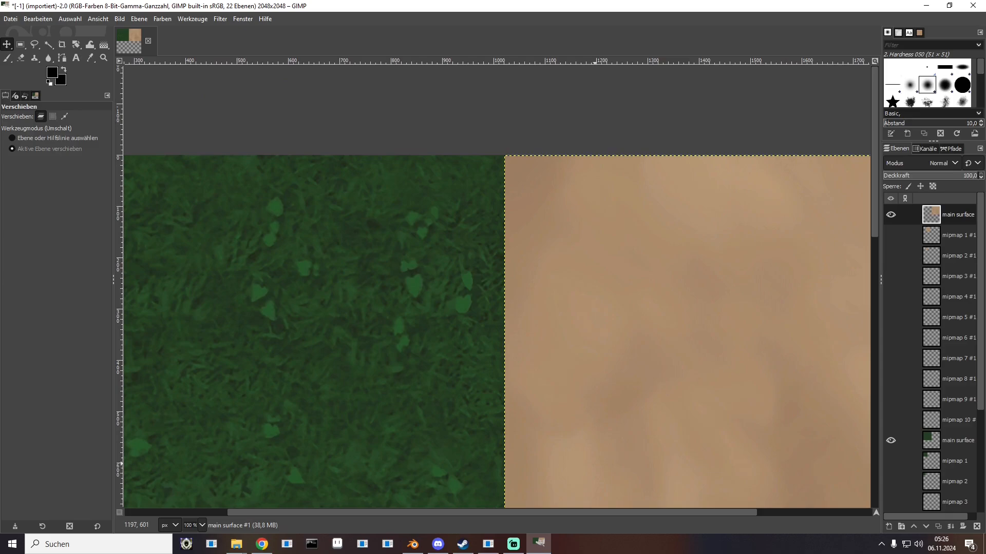
{"action": "key", "text": "Right"}
{"action": "key", "text": "Right"}
{"action": "key", "text": "Right"}
{"action": "key", "text": "Right"}
{"action": "key", "text": "Left"}
{"action": "key", "text": "Left"}
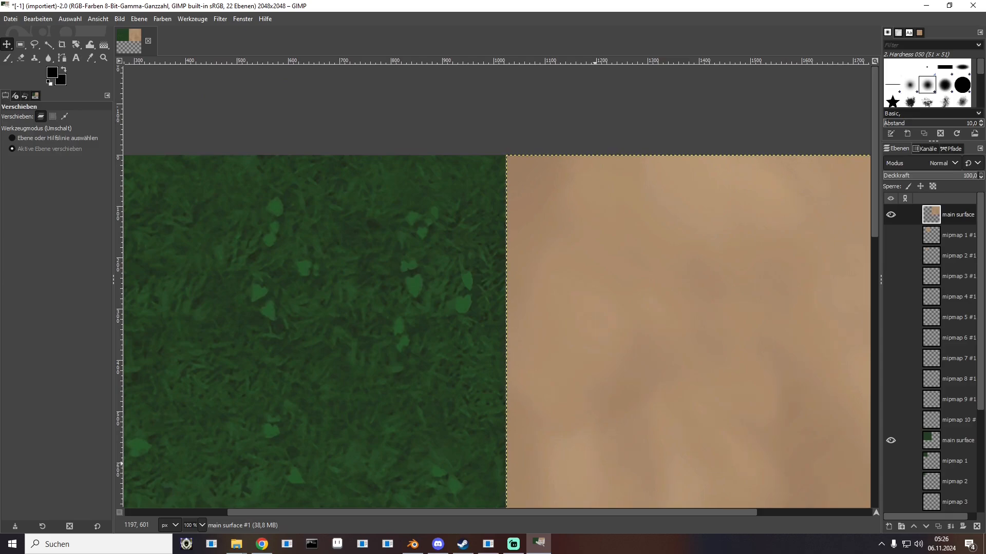
Step: Merge the visible grass and ledge layers into one layer, expanded as necessary, deleting the invisible mipmap layers
{"action": "scroll", "coordinate": [650, 294], "scroll_direction": "down", "scroll_amount": 3, "text": "ctrl"}
{"action": "middle_click_drag", "start_coordinate": [624, 295], "coordinate": [522, 188]}
{"action": "right_click", "coordinate": [958, 214]}
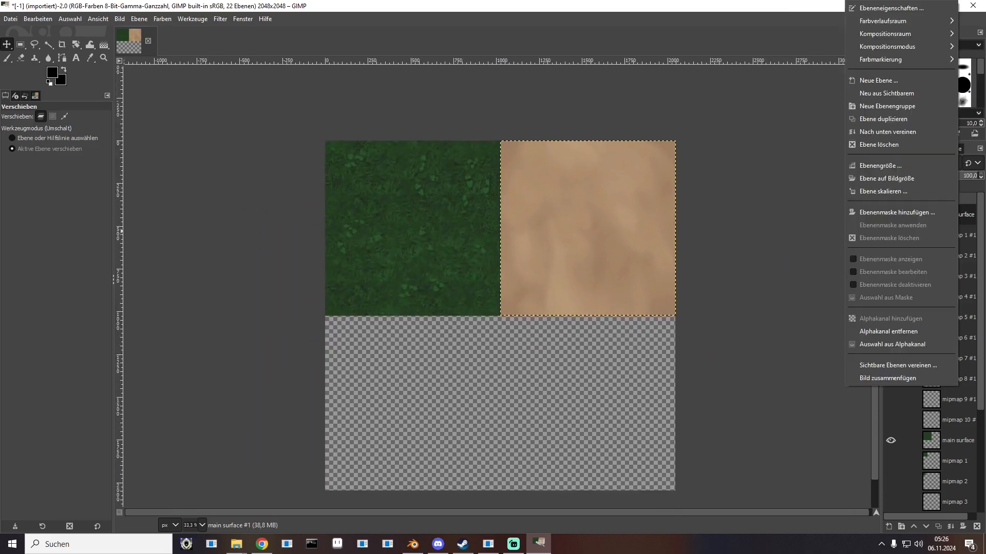
{"action": "left_click", "coordinate": [898, 365]}
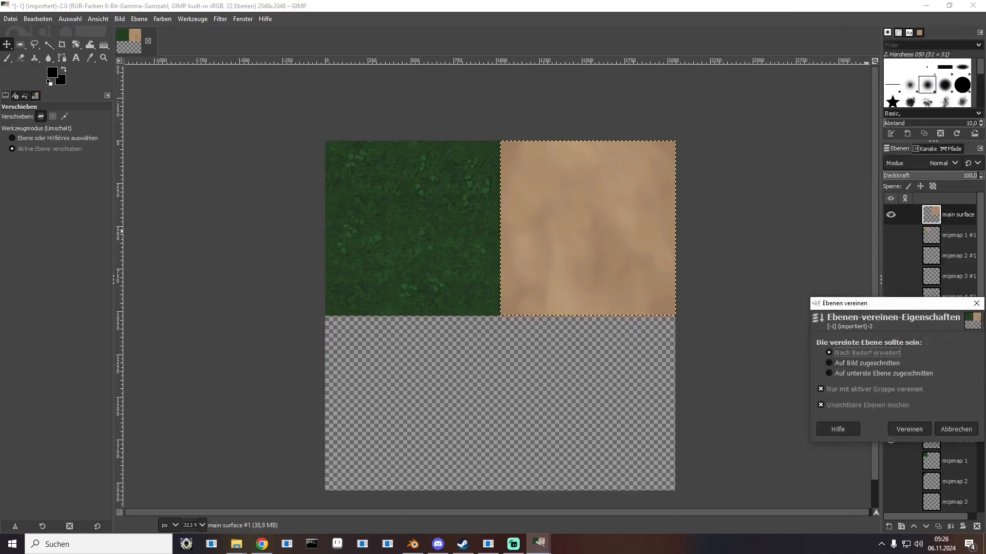
{"action": "left_click", "coordinate": [908, 427]}
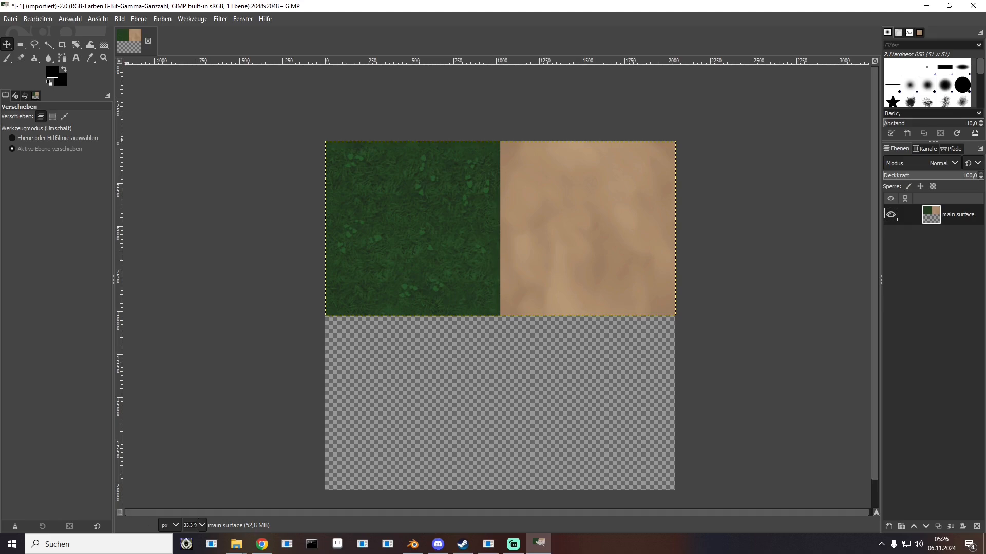
Step: Export the merged image over the existing -3.dds in the Textures folder, using the RGBA8 format without compression or mipmaps
{"action": "left_click", "coordinate": [10, 19]}
{"action": "left_click", "coordinate": [61, 191]}
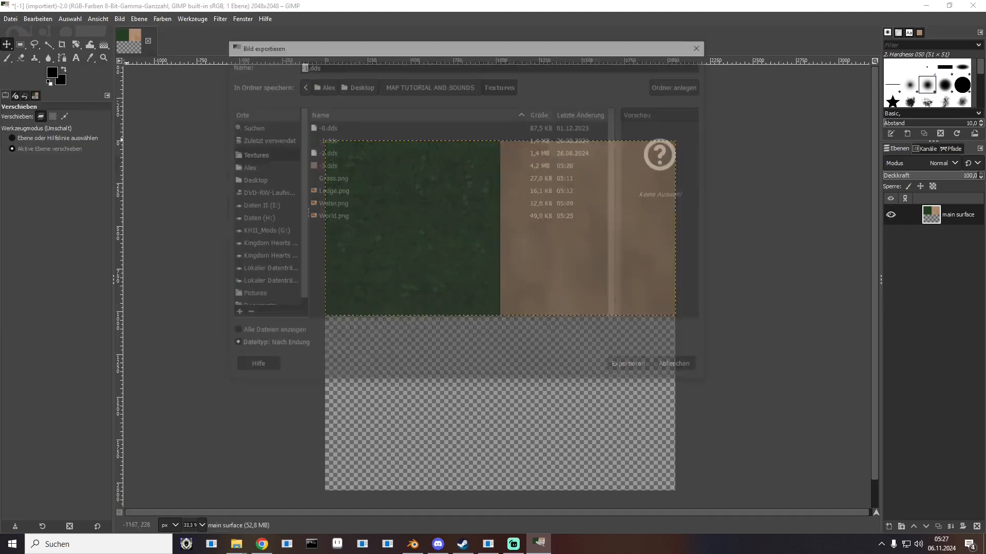
{"action": "double_click", "coordinate": [328, 165]}
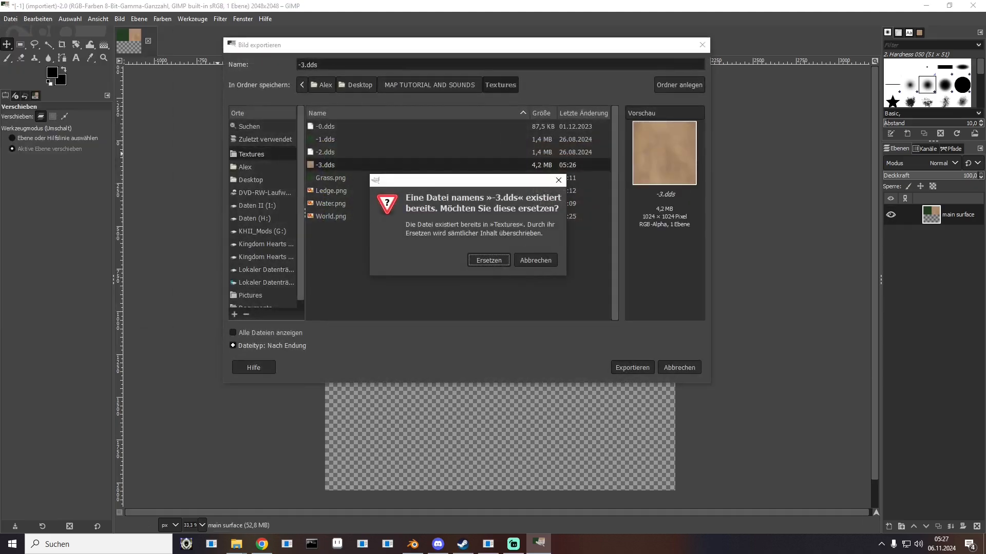
{"action": "left_click", "coordinate": [489, 260]}
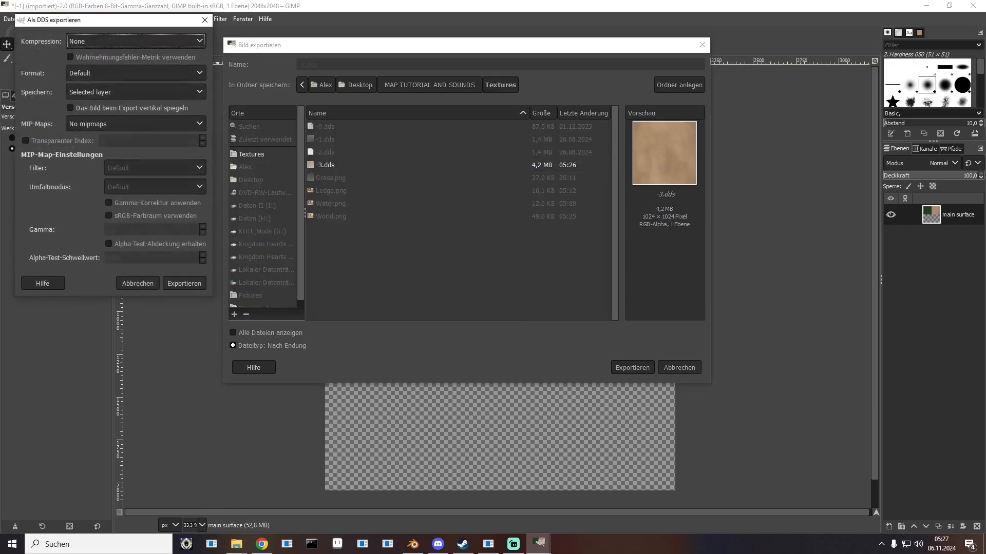
{"action": "left_click", "coordinate": [136, 73]}
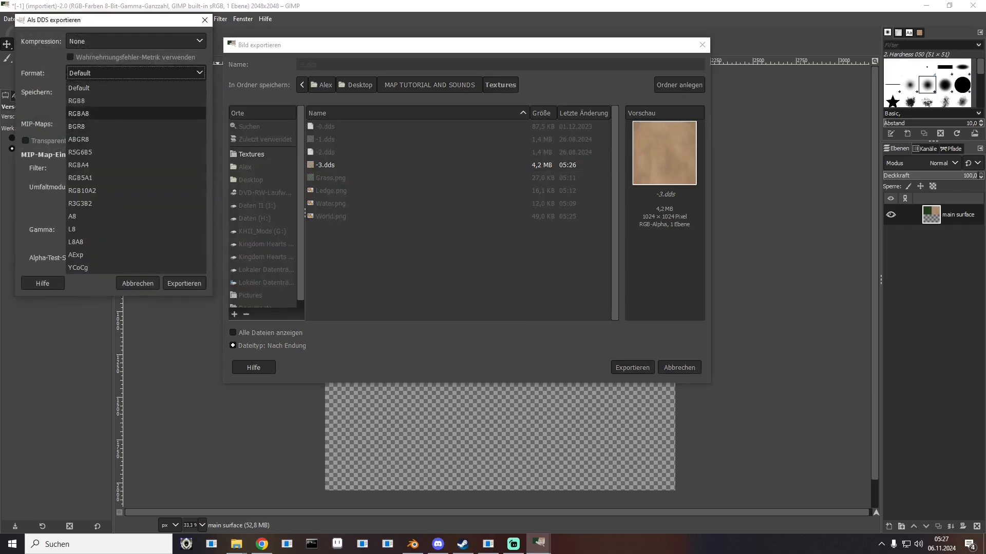
{"action": "left_click", "coordinate": [136, 113]}
{"action": "left_click", "coordinate": [184, 284]}
Step: Open the exported -3.dds from the Textures folder to check its dimensions, and close that image
{"action": "left_click_drag", "start_coordinate": [566, 7], "coordinate": [573, 258]}
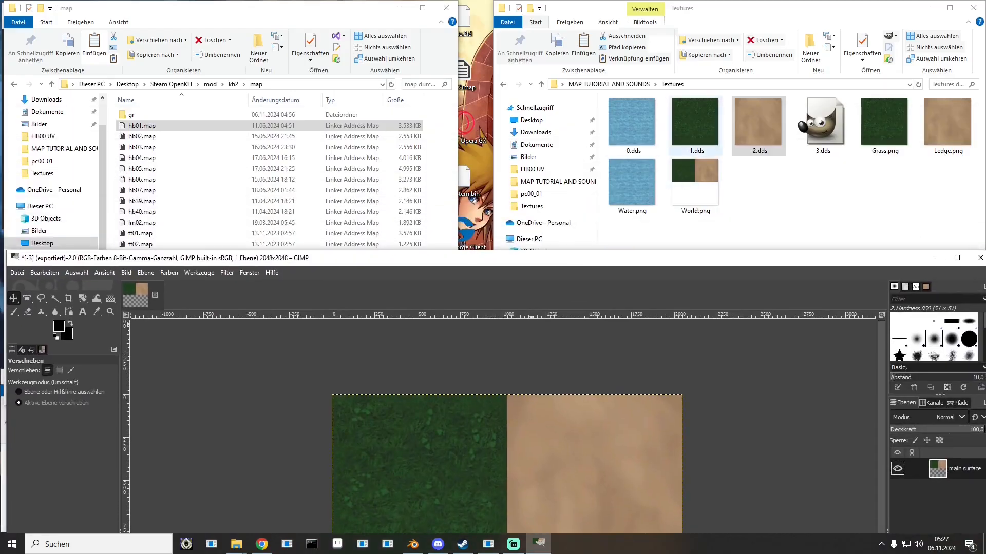
{"action": "double_click", "coordinate": [821, 124]}
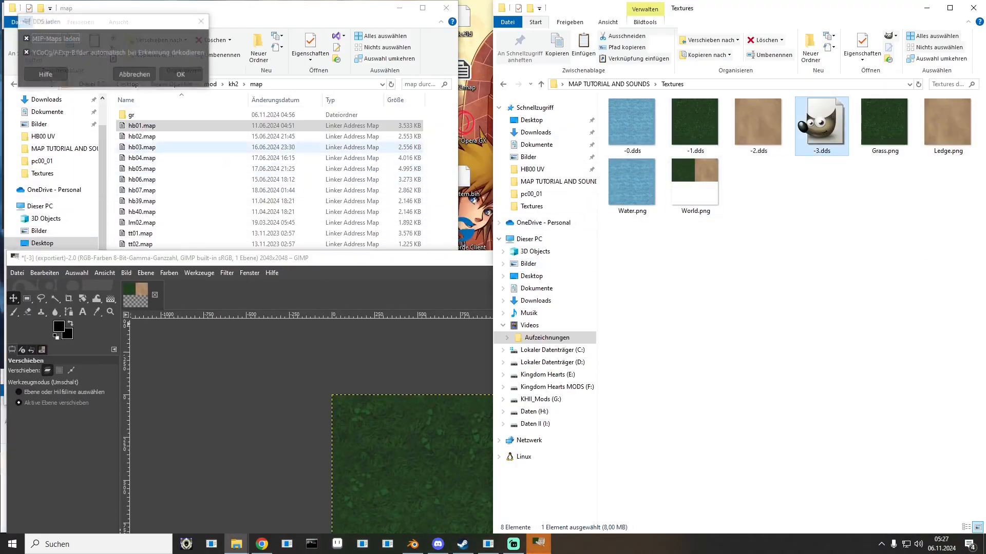
{"action": "key", "text": "Return"}
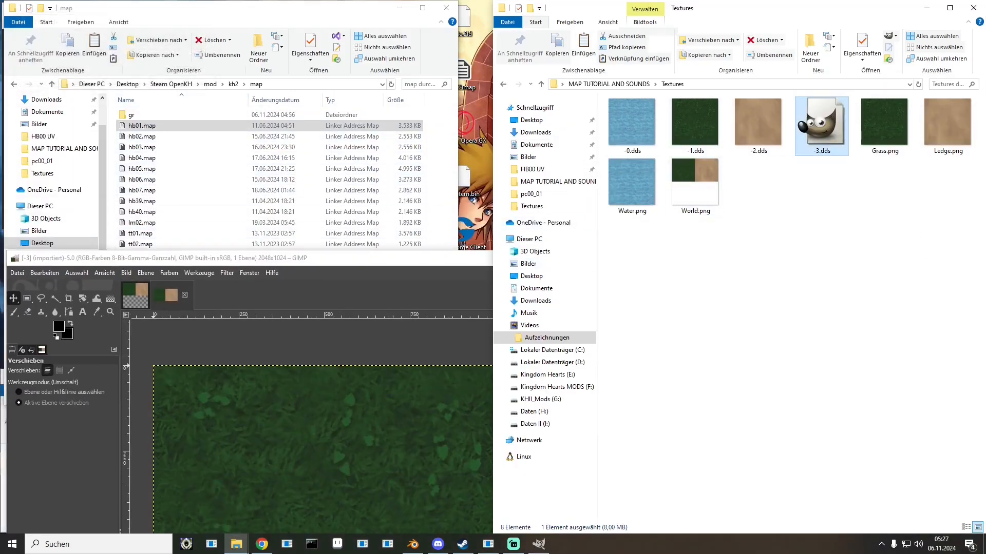
{"action": "left_click_drag", "start_coordinate": [322, 264], "coordinate": [322, 41]}
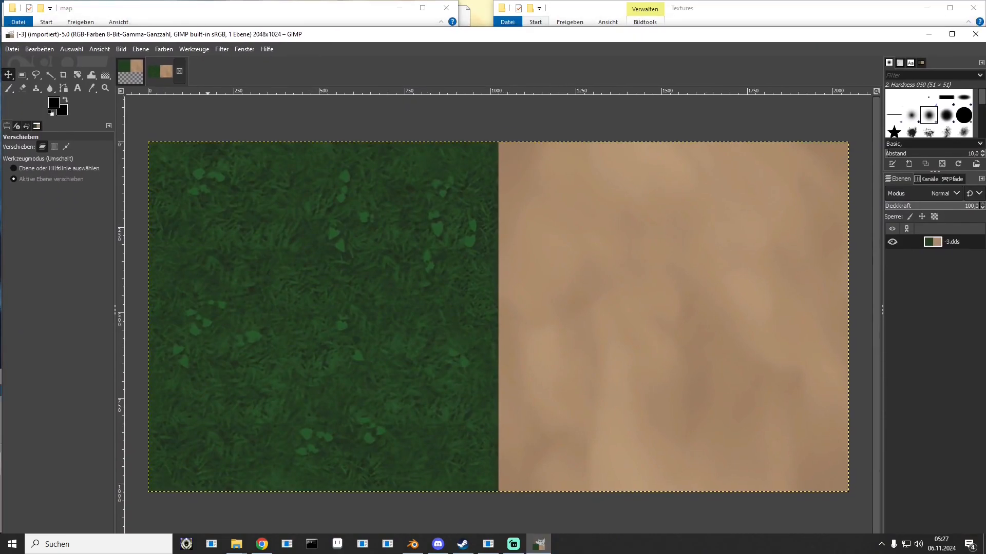
{"action": "left_click", "coordinate": [179, 71]}
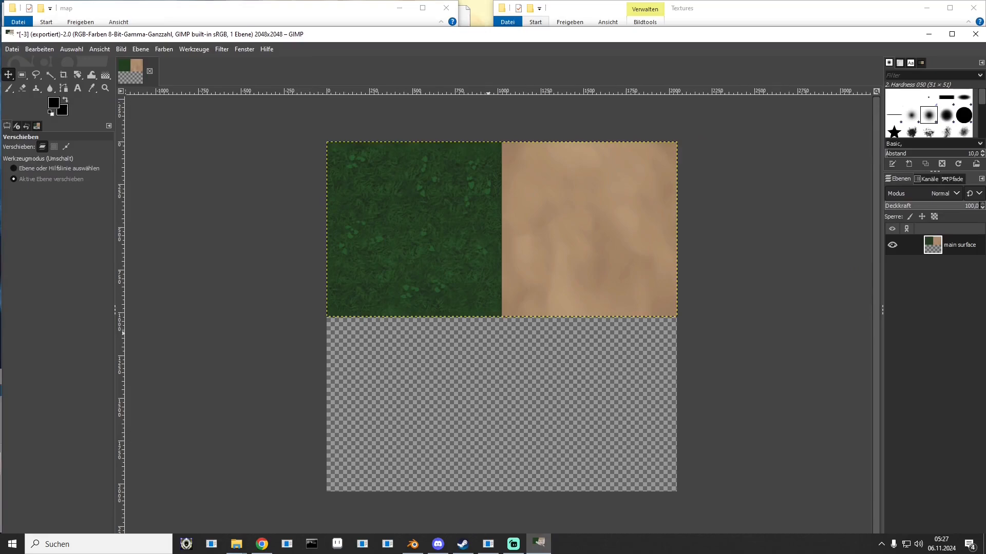
Step: Expand the merged grass and ledge layer to the full image size
{"action": "right_click", "coordinate": [475, 218]}
{"action": "mouse_move", "coordinate": [508, 298]}
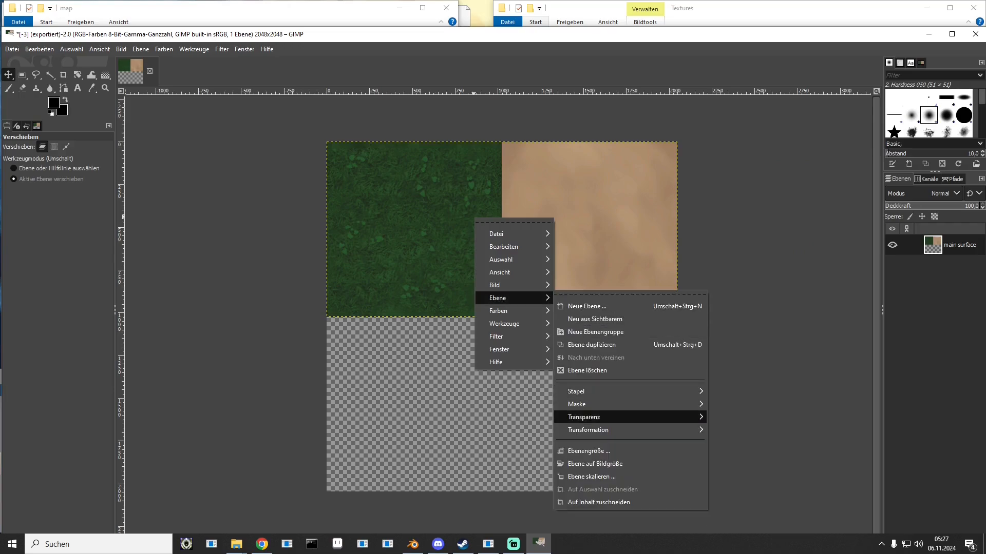
{"action": "mouse_move", "coordinate": [583, 417]}
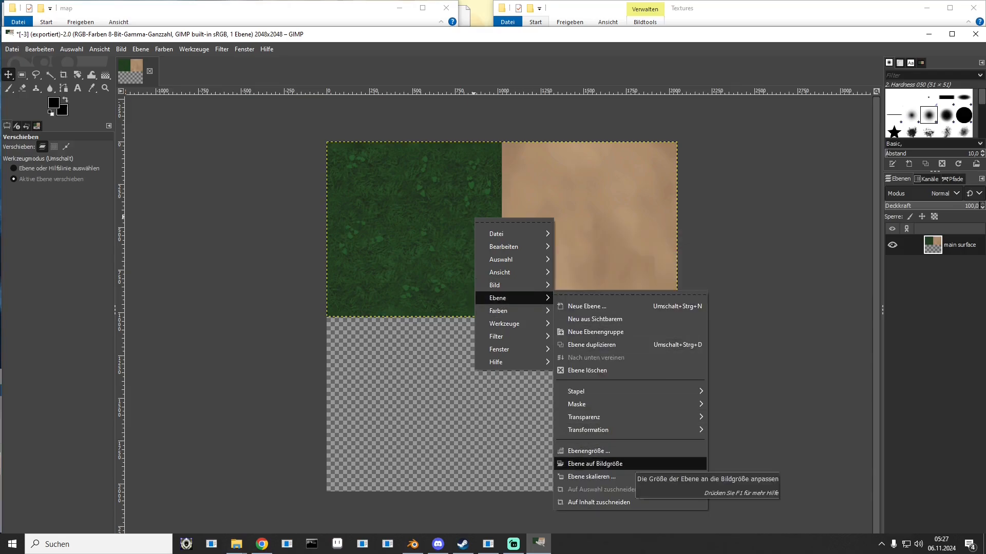
{"action": "left_click", "coordinate": [627, 464]}
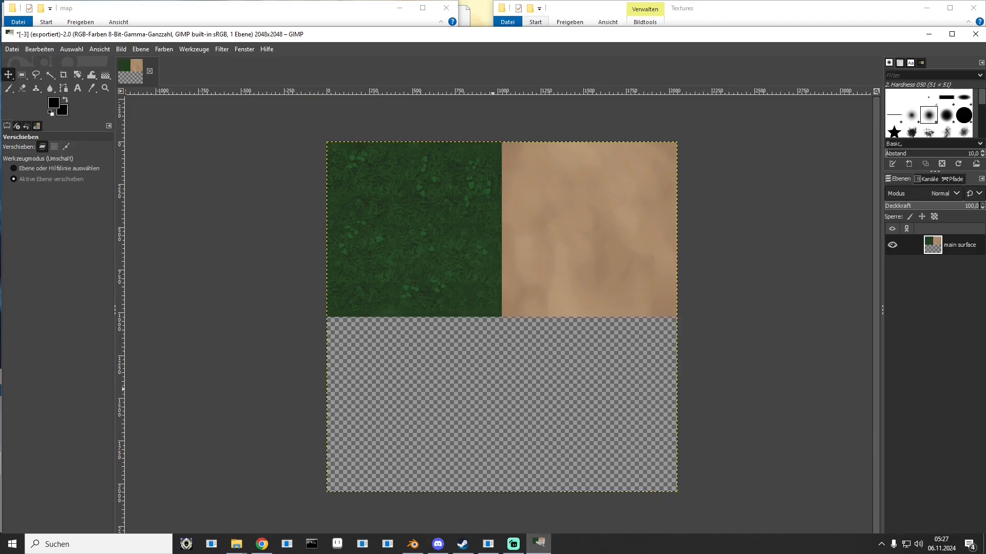
Step: Re-export the image with the enlarged layer to -3.dds
{"action": "middle_click_drag", "start_coordinate": [448, 372], "coordinate": [384, 339]}
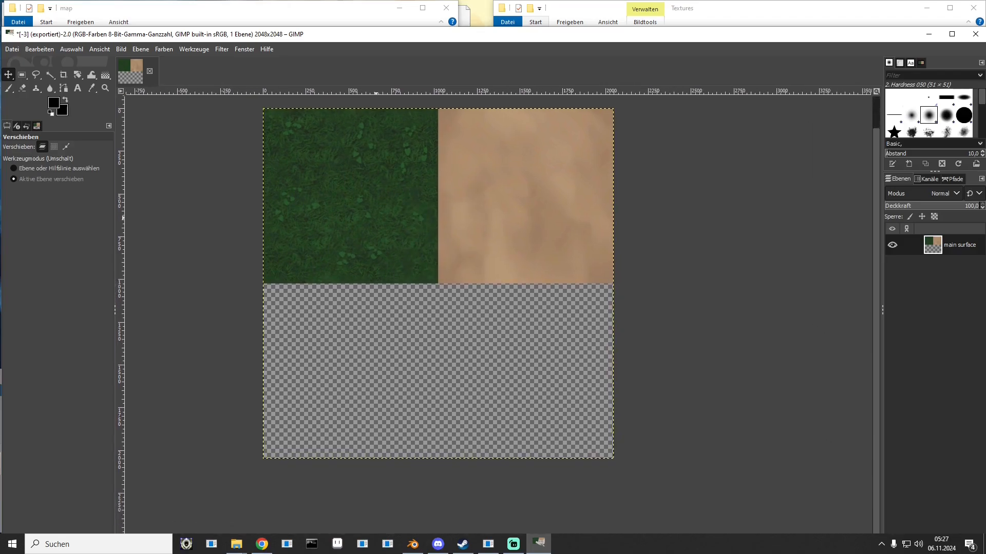
{"action": "left_click", "coordinate": [12, 50]}
{"action": "mouse_move", "coordinate": [11, 49]}
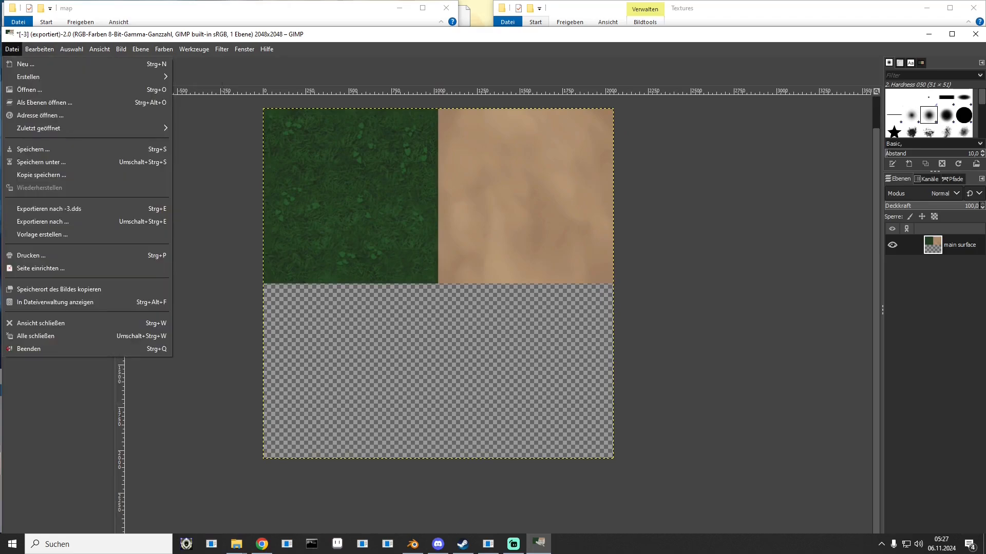
{"action": "left_click", "coordinate": [49, 209]}
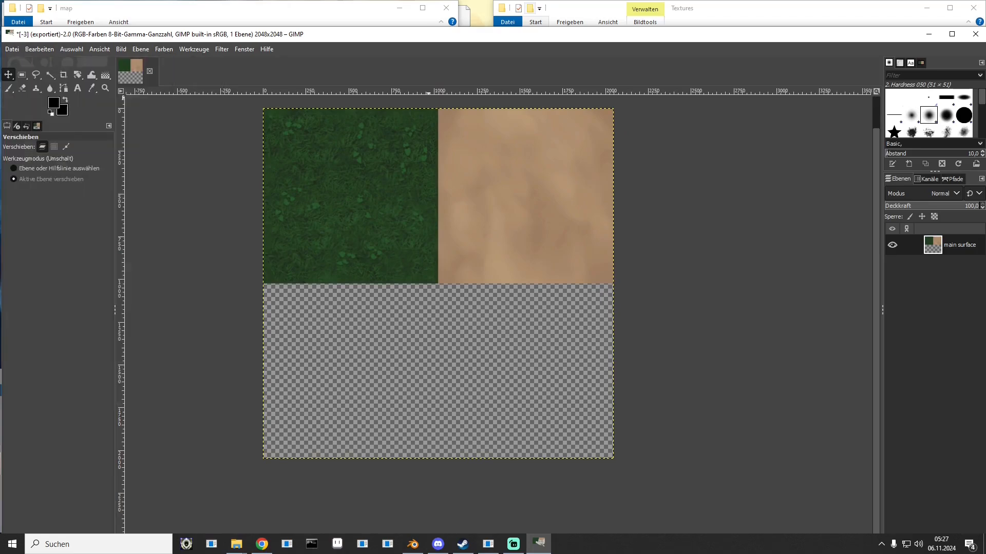
Step: Reopen the re-exported -3.dds to check its full canvas, and quit GIMP, discarding the unsaved changes
{"action": "left_click_drag", "start_coordinate": [531, 35], "coordinate": [596, 229]}
{"action": "left_click", "coordinate": [591, 9]}
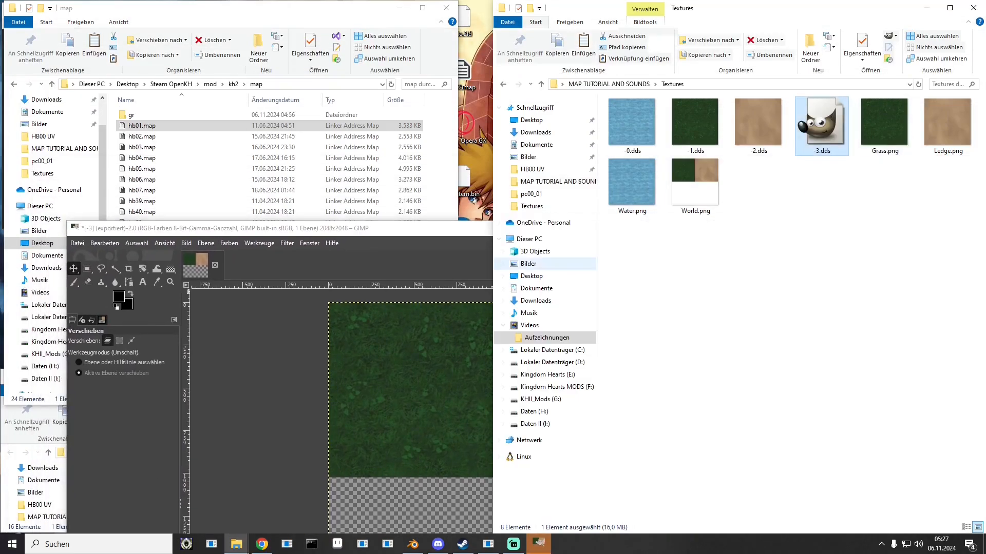
{"action": "left_click", "coordinate": [191, 88]}
{"action": "left_click_drag", "start_coordinate": [449, 229], "coordinate": [356, 74]}
{"action": "left_click", "coordinate": [948, 70]}
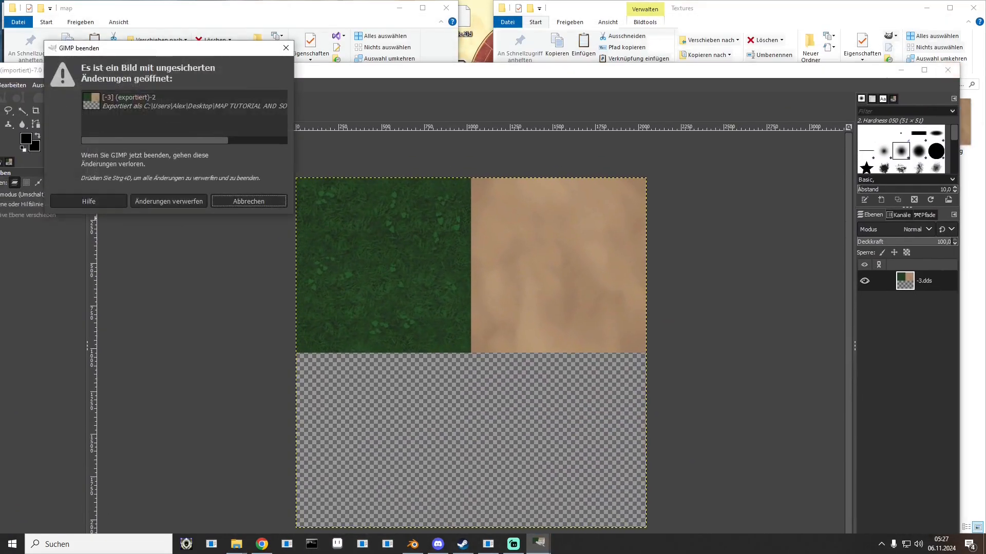
{"action": "key", "text": "ctrl+d"}
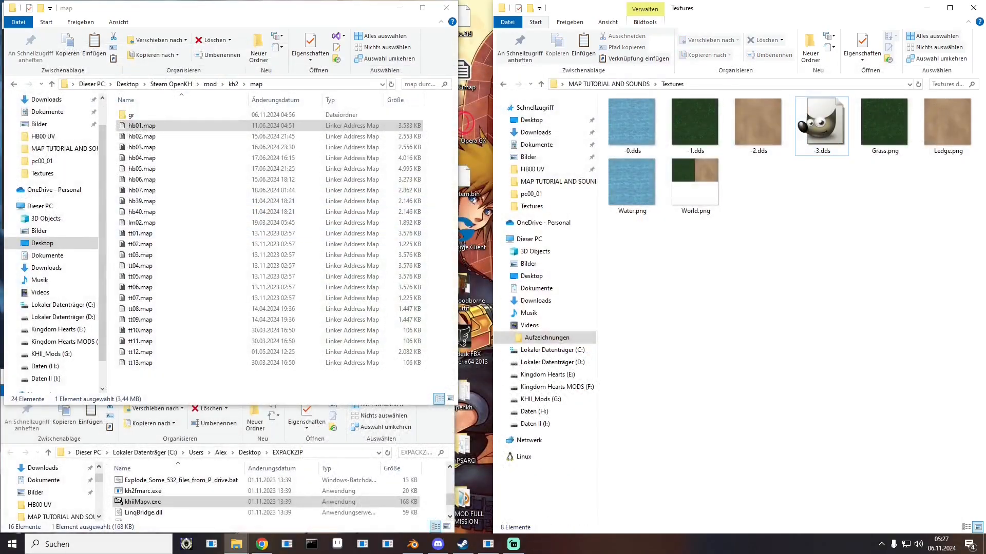
Step: Switch to Blender and assign an Image Texture to the base color of the cube's World material
{"action": "left_click", "coordinate": [413, 545]}
{"action": "middle_click_drag", "start_coordinate": [421, 308], "coordinate": [462, 304]}
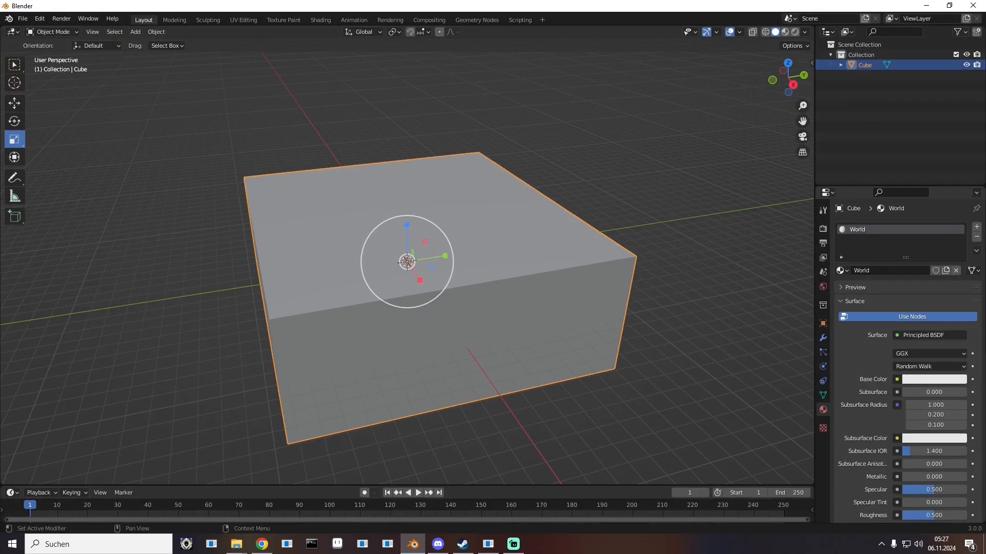
{"action": "left_click", "coordinate": [897, 379]}
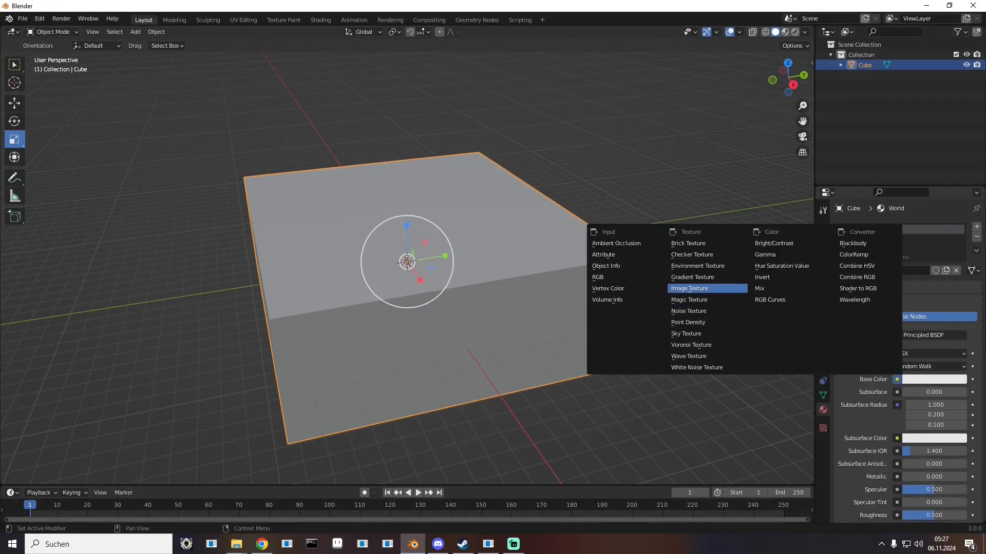
{"action": "left_click", "coordinate": [691, 289]}
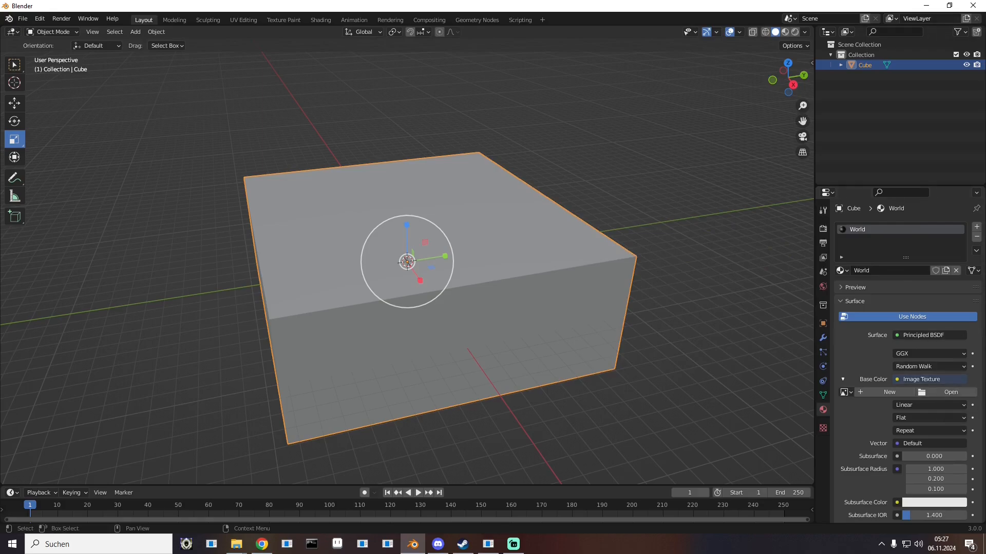
Step: Load World.png into the base color's image texture, using the Textures folder path copied from the file explorer
{"action": "left_click_drag", "start_coordinate": [830, 6], "coordinate": [813, 241]}
{"action": "left_click", "coordinate": [818, 85]}
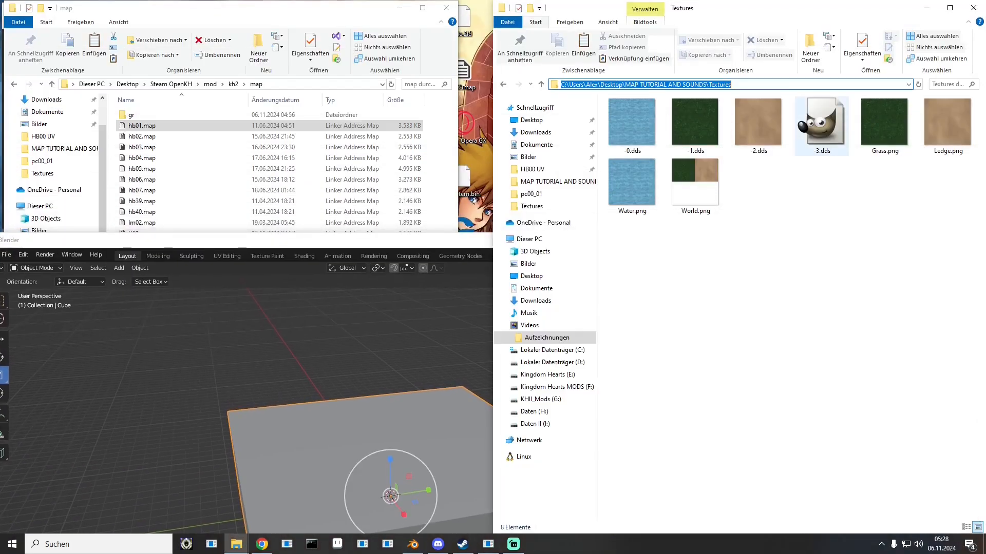
{"action": "key", "text": "ctrl+c"}
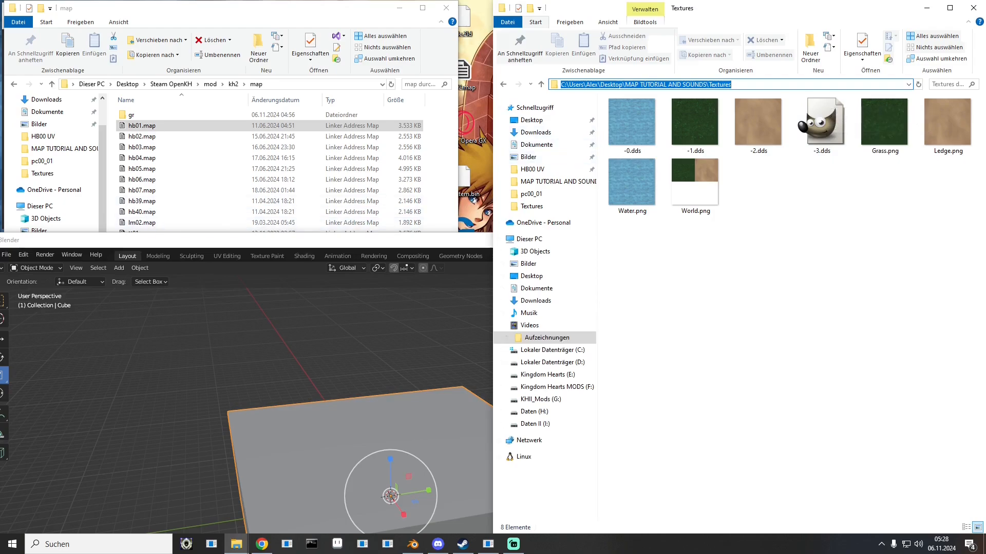
{"action": "left_click_drag", "start_coordinate": [342, 244], "coordinate": [411, 1]}
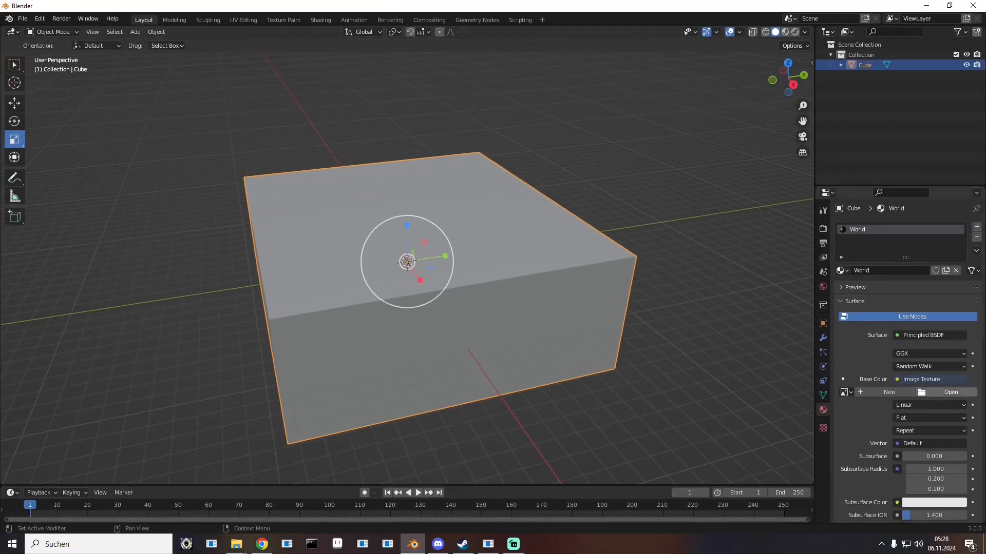
{"action": "left_click", "coordinate": [951, 393]}
{"action": "left_click", "coordinate": [506, 127]}
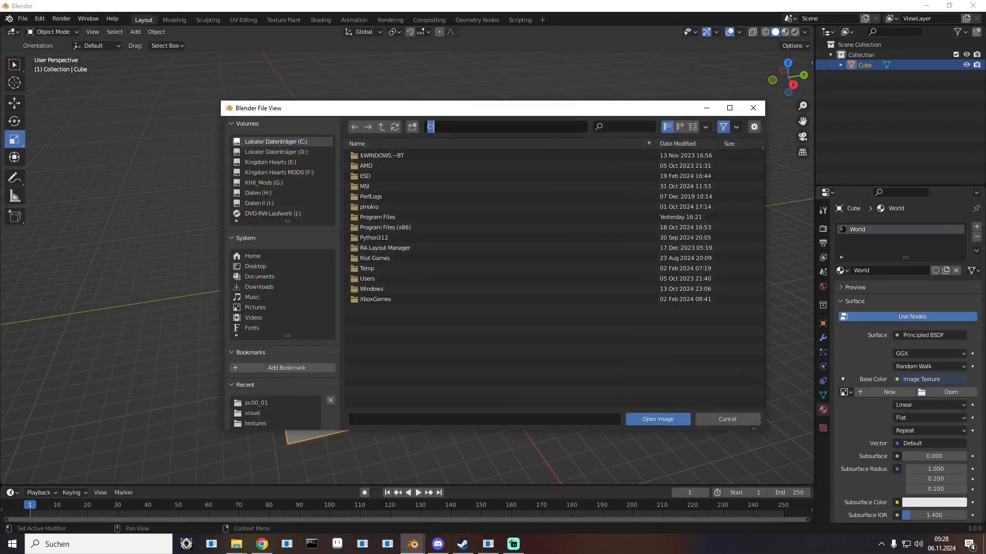
{"action": "key", "text": "ctrl+v"}
{"action": "key", "text": "Return"}
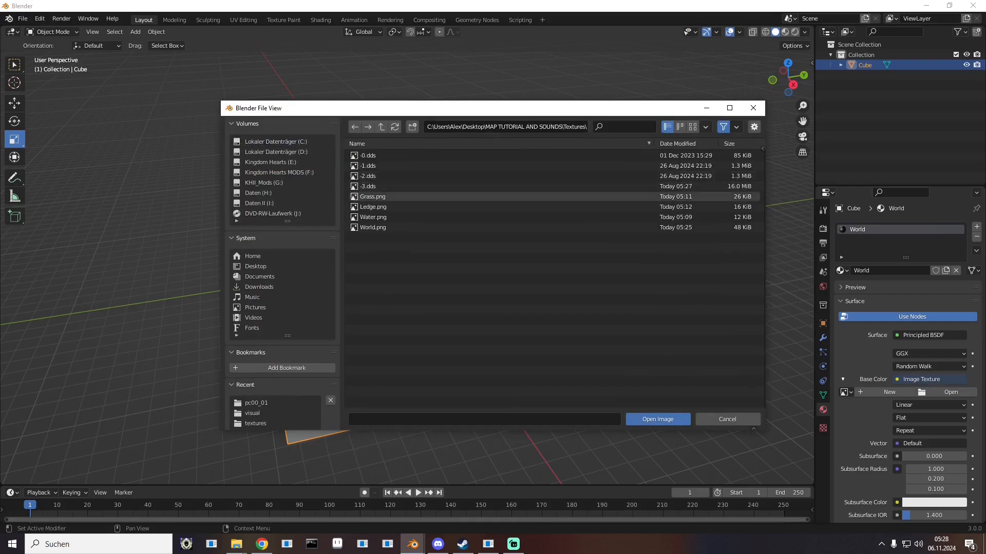
{"action": "double_click", "coordinate": [389, 227]}
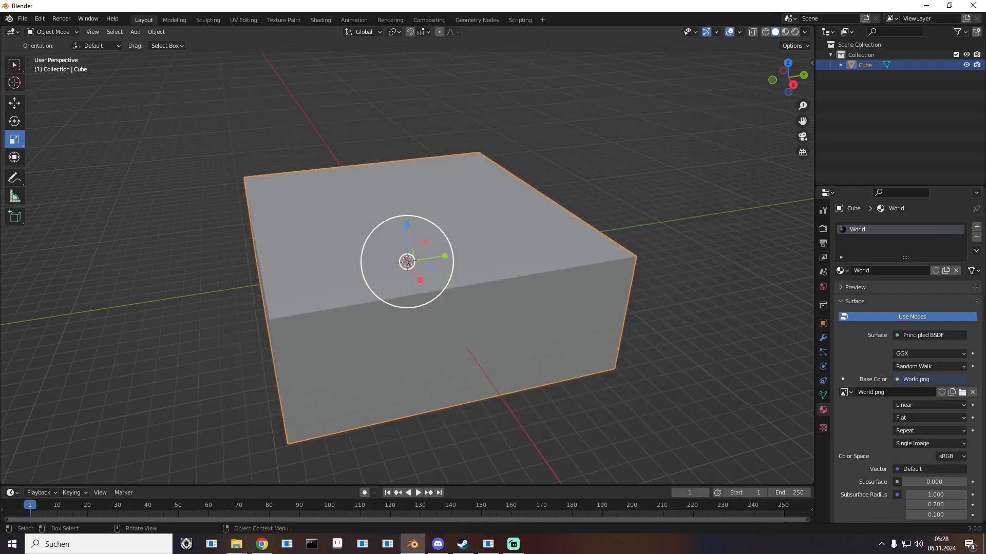
Step: Set the layout viewport's solid shading to Flat lighting with Texture color
{"action": "left_click", "coordinate": [804, 32]}
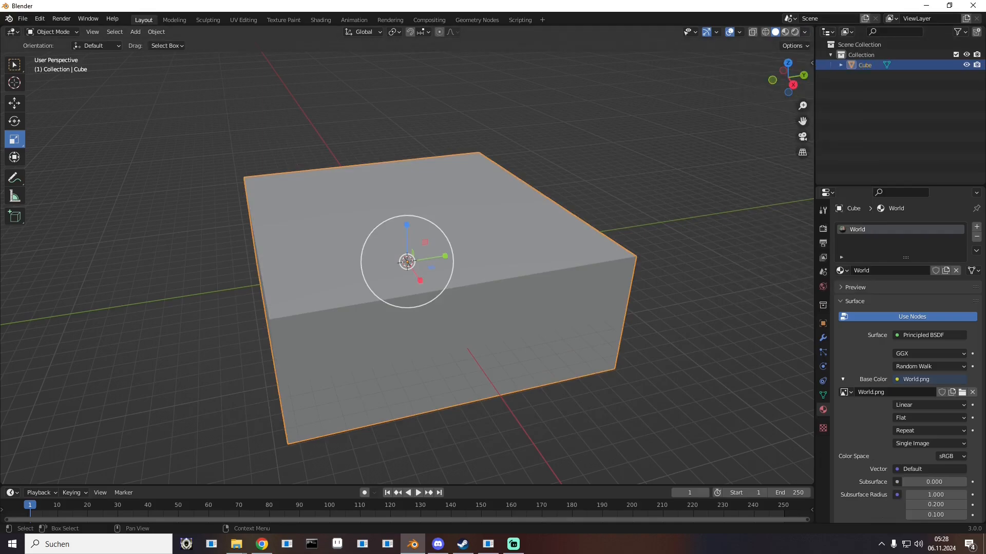
{"action": "left_click", "coordinate": [804, 32]}
{"action": "left_click", "coordinate": [831, 82]}
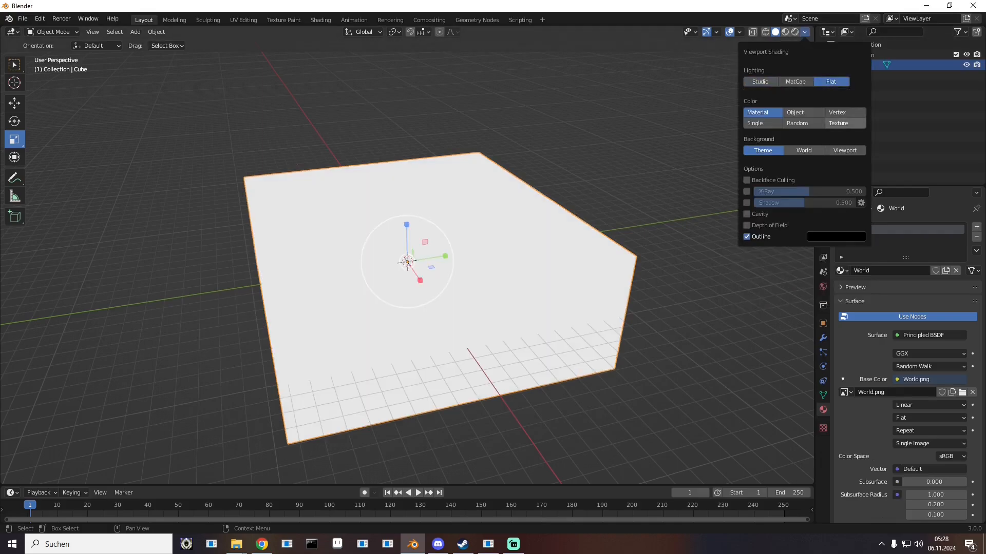
{"action": "left_click", "coordinate": [842, 123]}
{"action": "mouse_move", "coordinate": [407, 262]}
{"action": "middle_mouse_down"}
{"action": "mouse_move", "coordinate": [407, 226]}
{"action": "mouse_move", "coordinate": [407, 298]}
{"action": "mouse_move", "coordinate": [390, 267]}
{"action": "mouse_move", "coordinate": [395, 241]}
{"action": "mouse_move", "coordinate": [406, 246]}
{"action": "mouse_move", "coordinate": [411, 298]}
{"action": "mouse_move", "coordinate": [401, 262]}
{"action": "middle_mouse_up"}
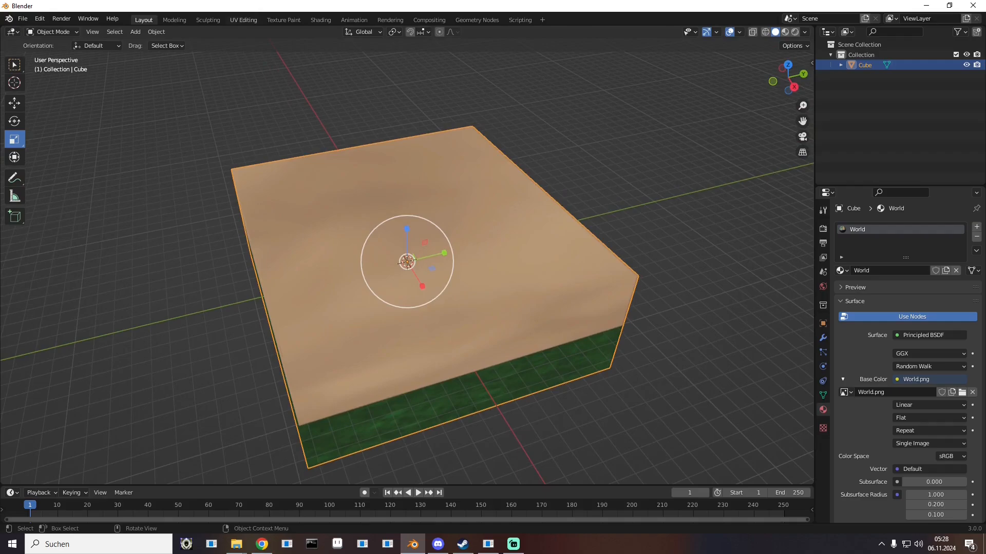
Step: Switch to the UV Editing workspace and set its 3D viewport shading to Flat lighting with Texture color
{"action": "left_click", "coordinate": [243, 20]}
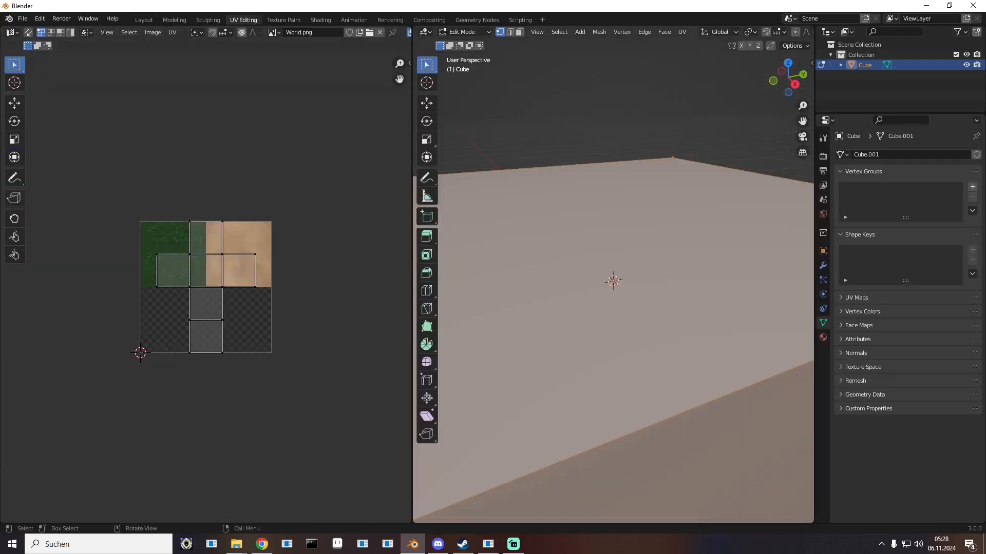
{"action": "scroll", "coordinate": [613, 282], "scroll_direction": "down", "scroll_amount": 4}
{"action": "scroll", "coordinate": [613, 282], "scroll_direction": "up", "scroll_amount": 1}
{"action": "scroll", "coordinate": [667, 32], "scroll_direction": "down", "scroll_amount": 7}
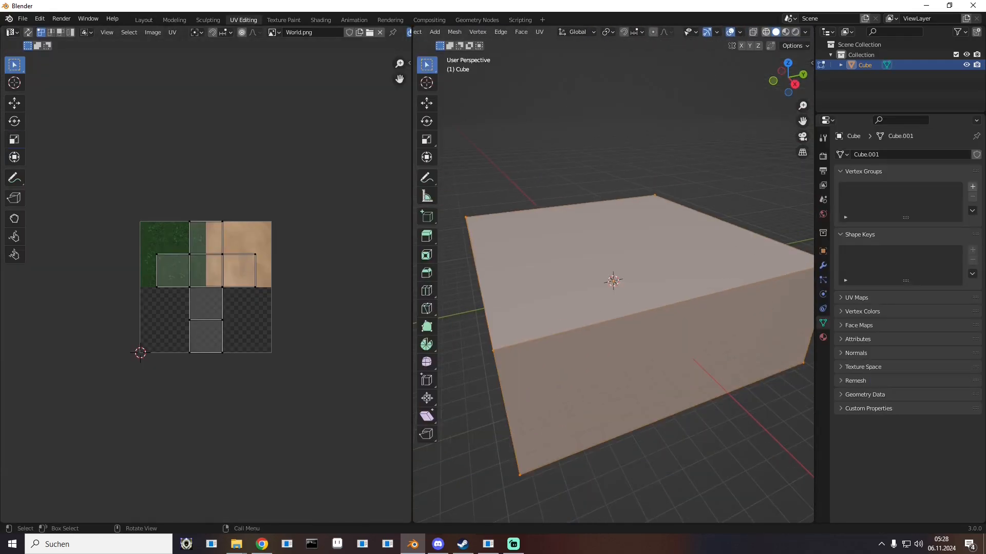
{"action": "left_click", "coordinate": [805, 31]}
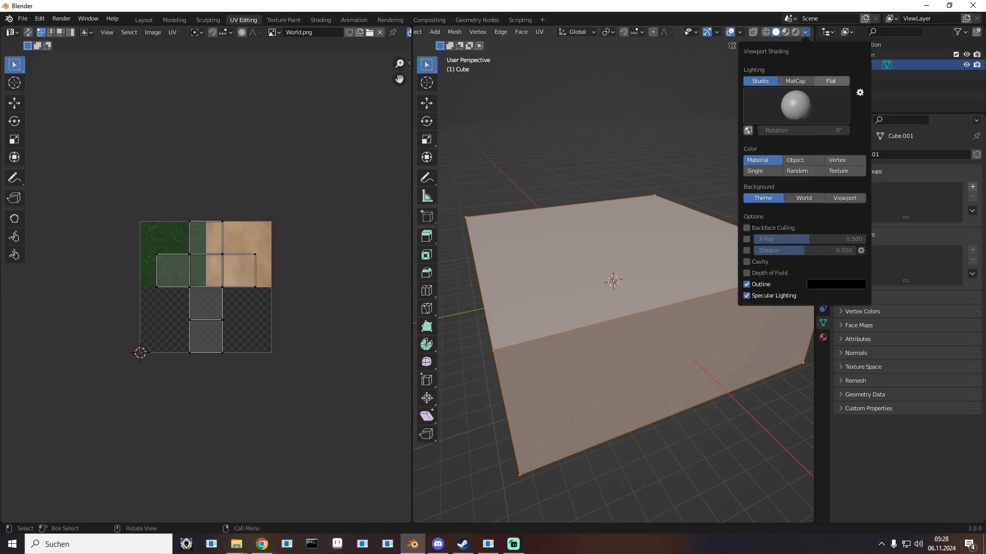
{"action": "left_click", "coordinate": [831, 81]}
{"action": "left_click", "coordinate": [838, 123]}
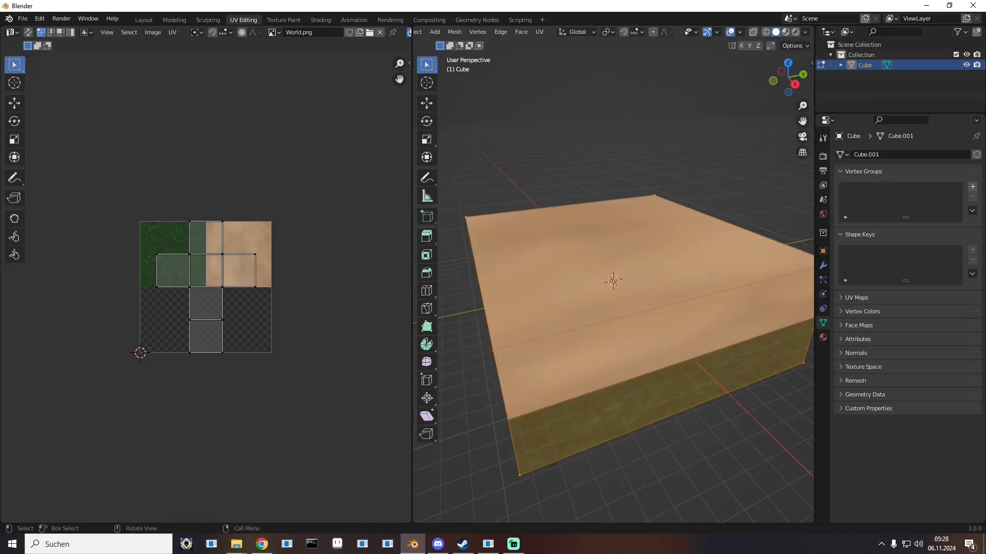
{"action": "scroll", "coordinate": [613, 282], "scroll_direction": "down", "scroll_amount": 1}
{"action": "middle_click_drag", "start_coordinate": [613, 282], "coordinate": [601, 273]}
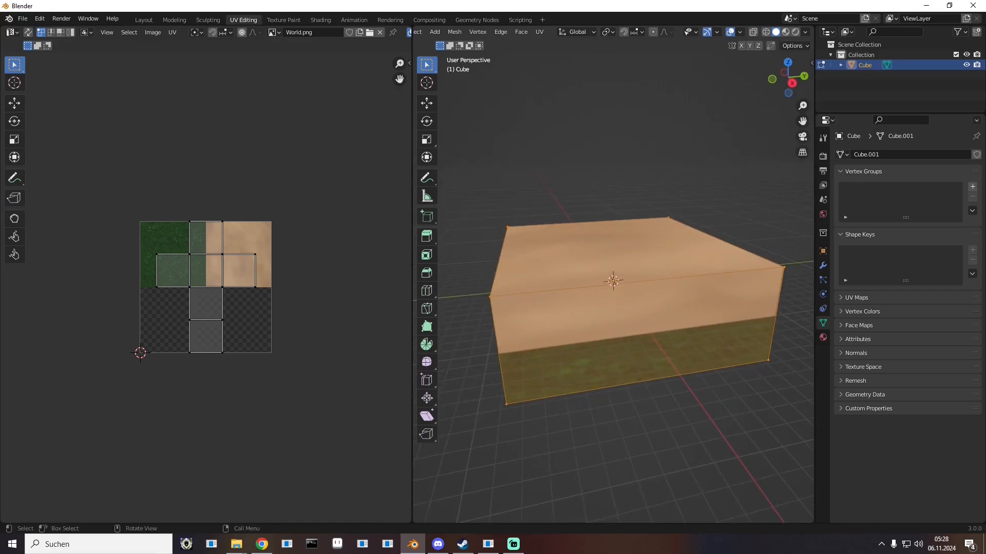
Step: Try to move the uppermost square of the cube's UV layout down with the Move tool, and undo the move
{"action": "middle_click_drag", "start_coordinate": [601, 272], "coordinate": [603, 300]}
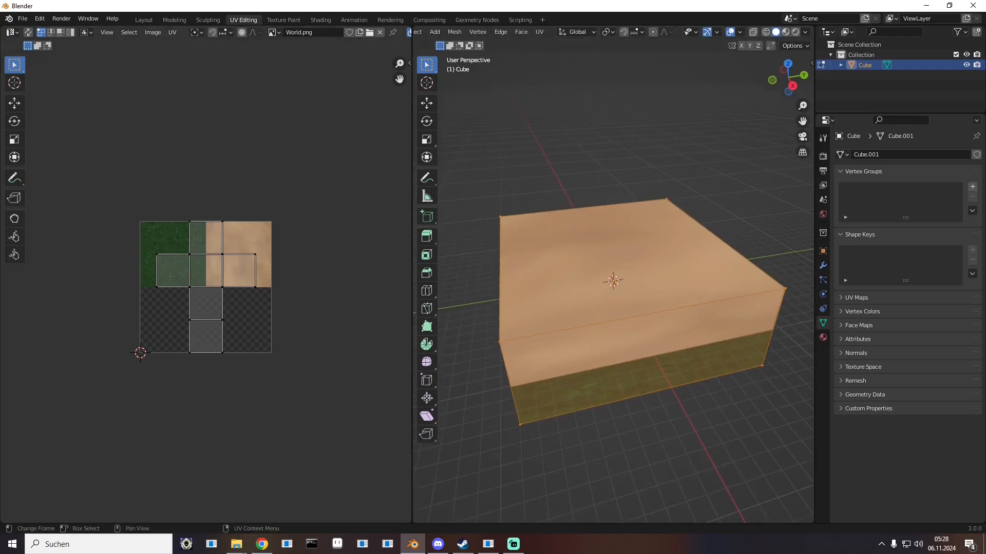
{"action": "scroll", "coordinate": [206, 287], "scroll_direction": "up", "scroll_amount": 3}
{"action": "middle_click_drag", "start_coordinate": [205, 287], "coordinate": [240, 299]}
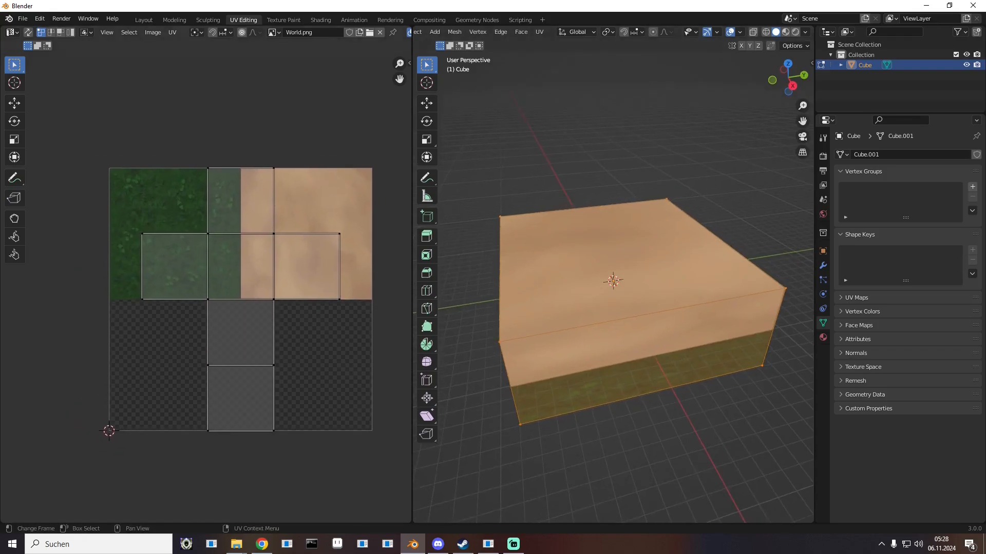
{"action": "left_click_drag", "start_coordinate": [183, 145], "coordinate": [284, 231]}
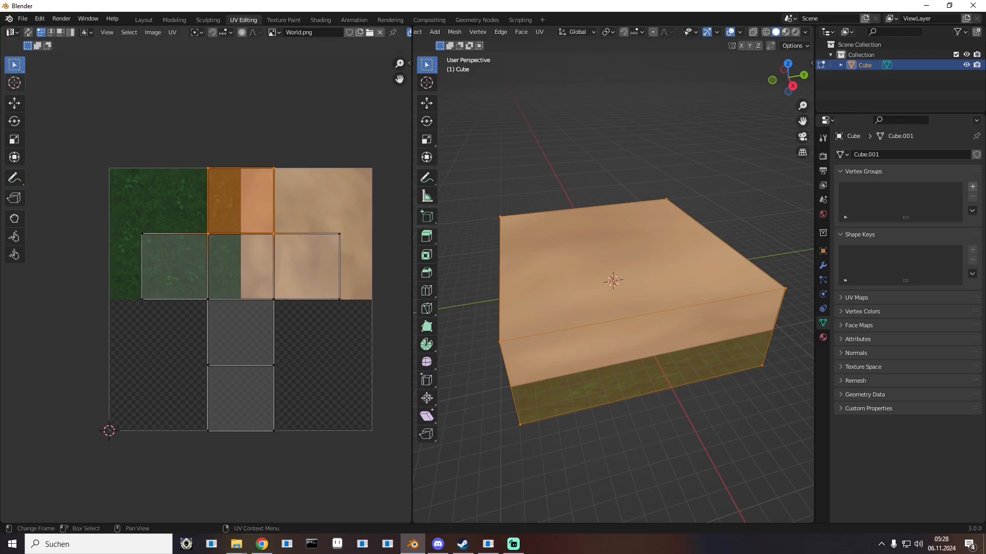
{"action": "left_click", "coordinate": [14, 103]}
{"action": "left_click_drag", "start_coordinate": [241, 201], "coordinate": [233, 225]}
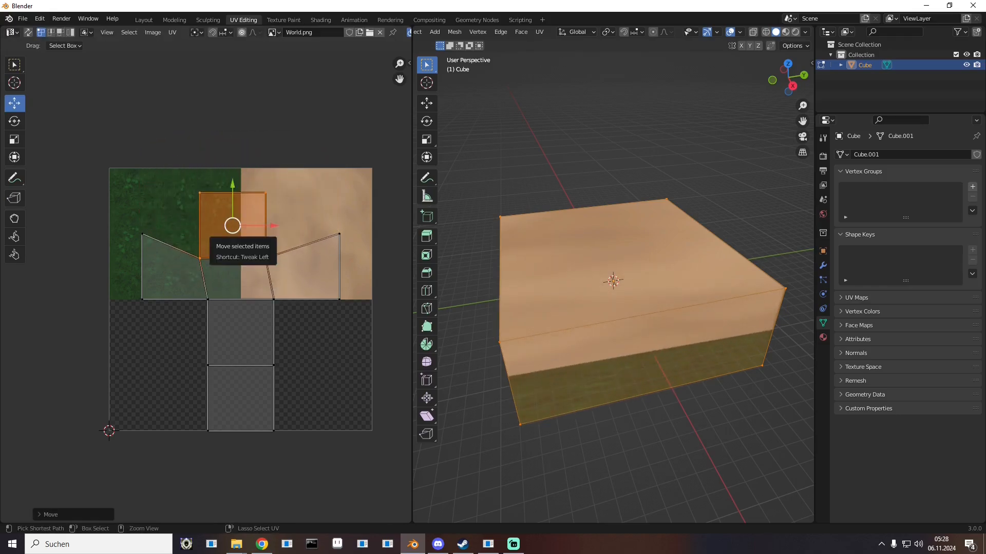
{"action": "key", "text": "ctrl+z"}
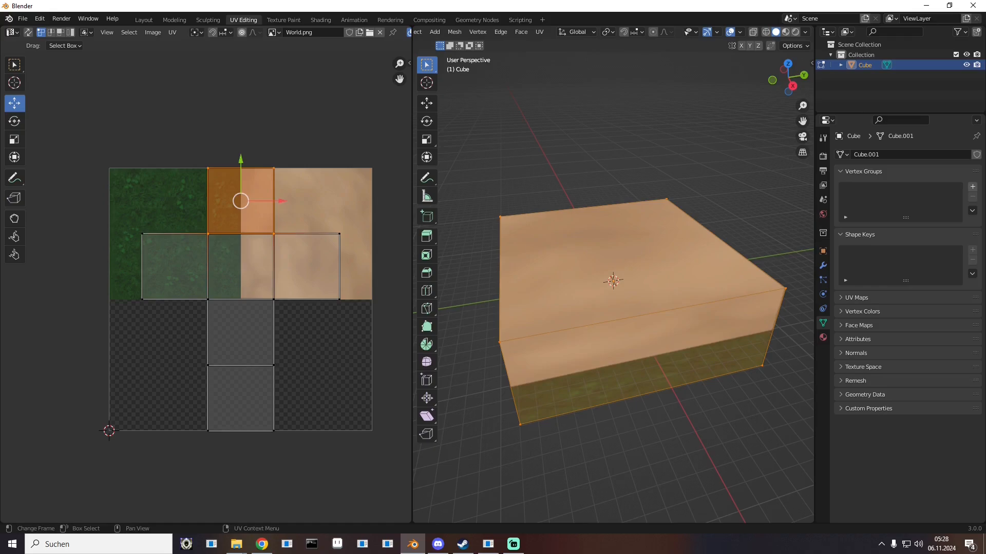
Step: Try to select the uppermost UV square by its corner vertices and move it above the texture, and undo the move
{"action": "left_click", "coordinate": [208, 168]}
{"action": "left_click_drag", "start_coordinate": [179, 134], "coordinate": [300, 218]}
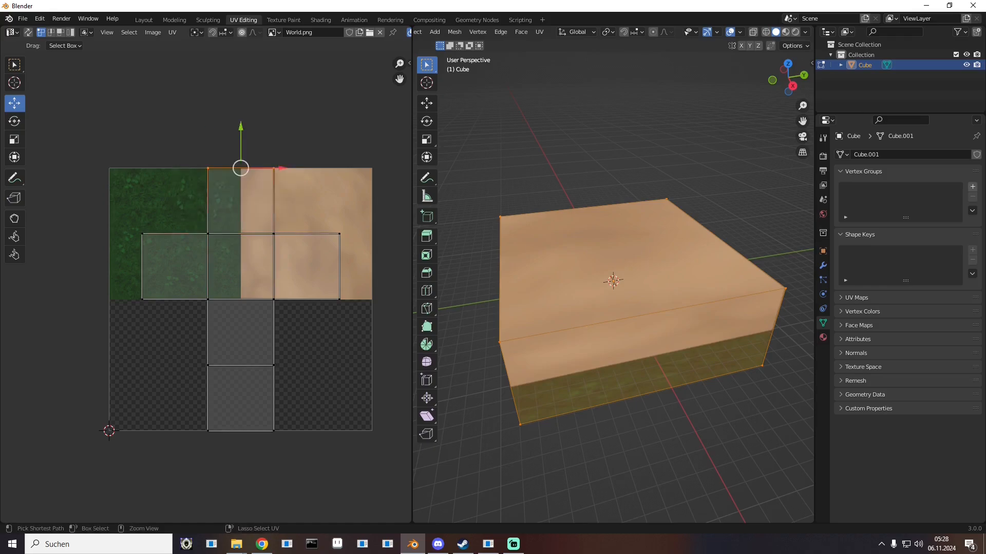
{"action": "left_click", "coordinate": [274, 233], "text": "ctrl"}
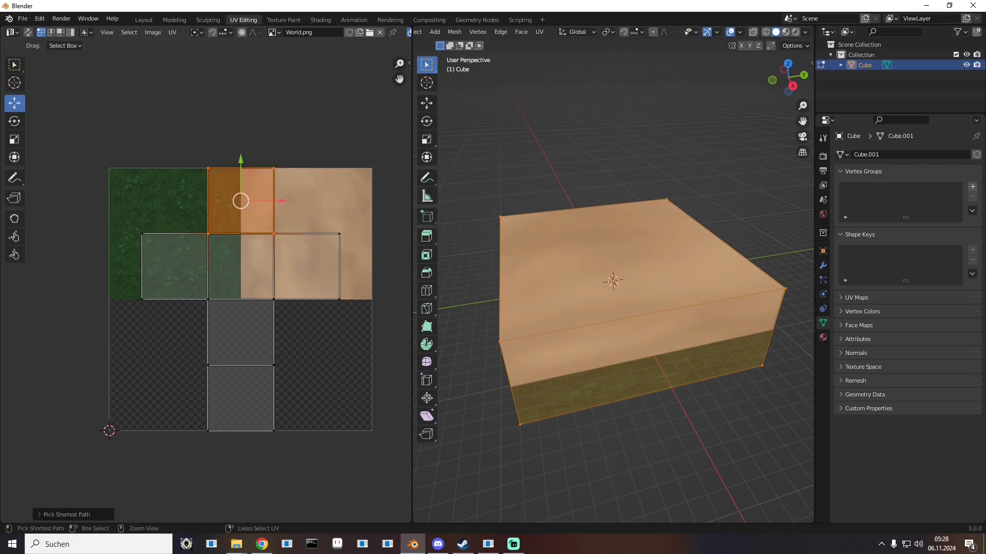
{"action": "left_click", "coordinate": [188, 141]}
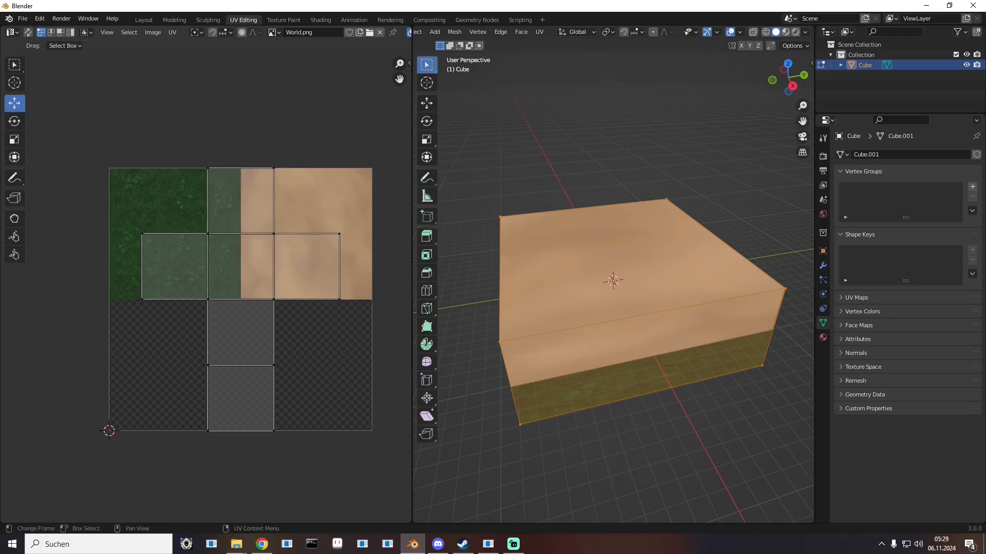
{"action": "left_click_drag", "start_coordinate": [189, 141], "coordinate": [294, 188]}
{"action": "left_click", "coordinate": [274, 234], "text": "shift"}
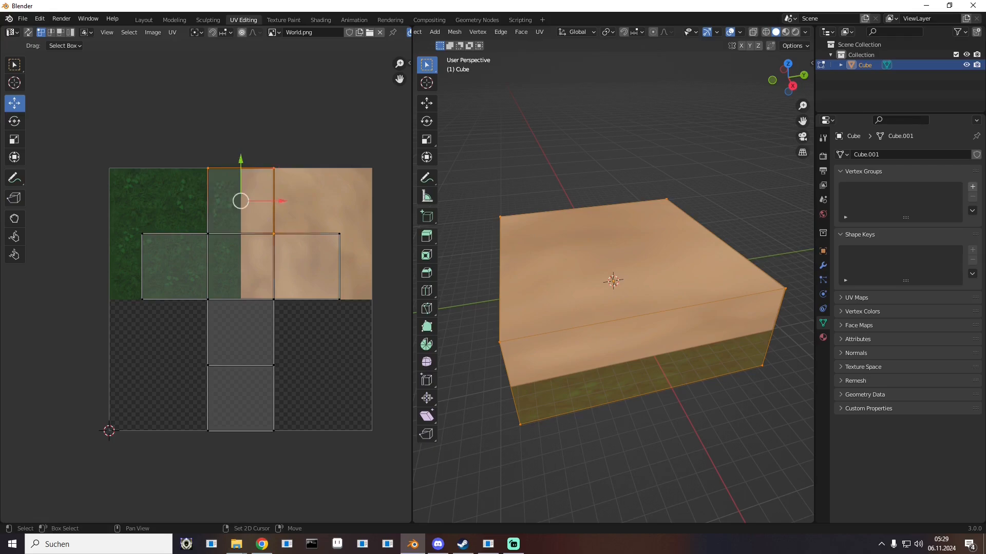
{"action": "left_click", "coordinate": [207, 234], "text": "shift"}
{"action": "left_click_drag", "start_coordinate": [241, 201], "coordinate": [240, 172]}
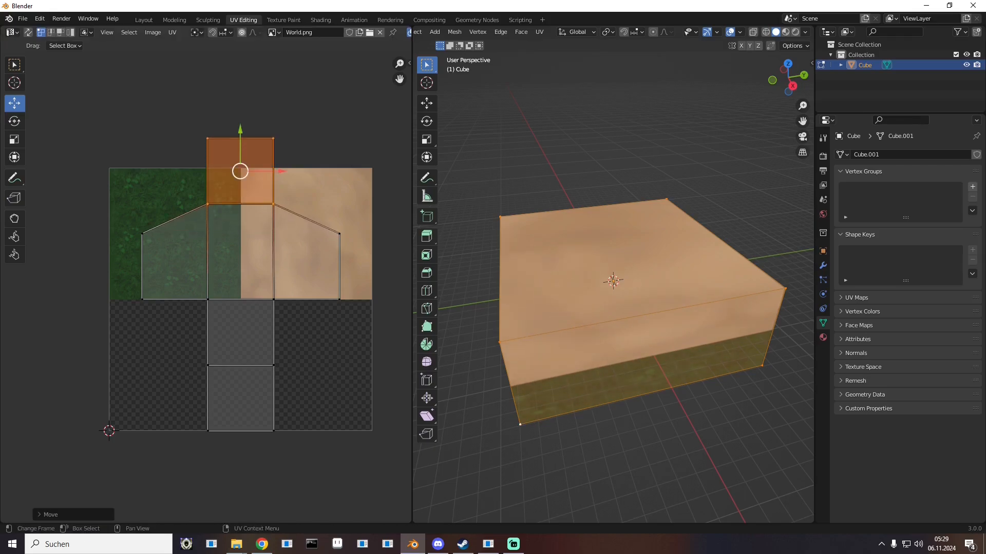
{"action": "key", "text": "ctrl+z"}
{"action": "key", "text": "ctrl+z"}
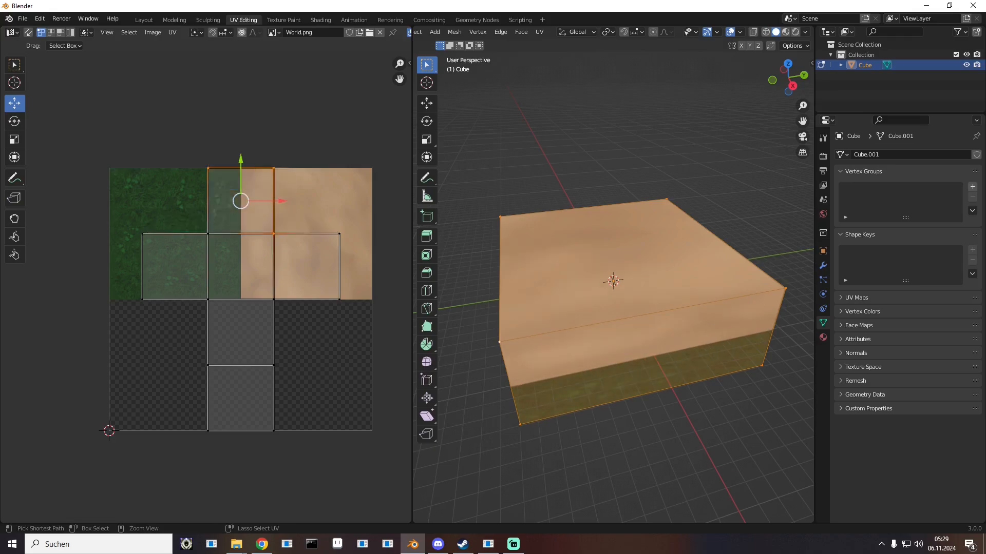
{"action": "key", "text": "ctrl+z"}
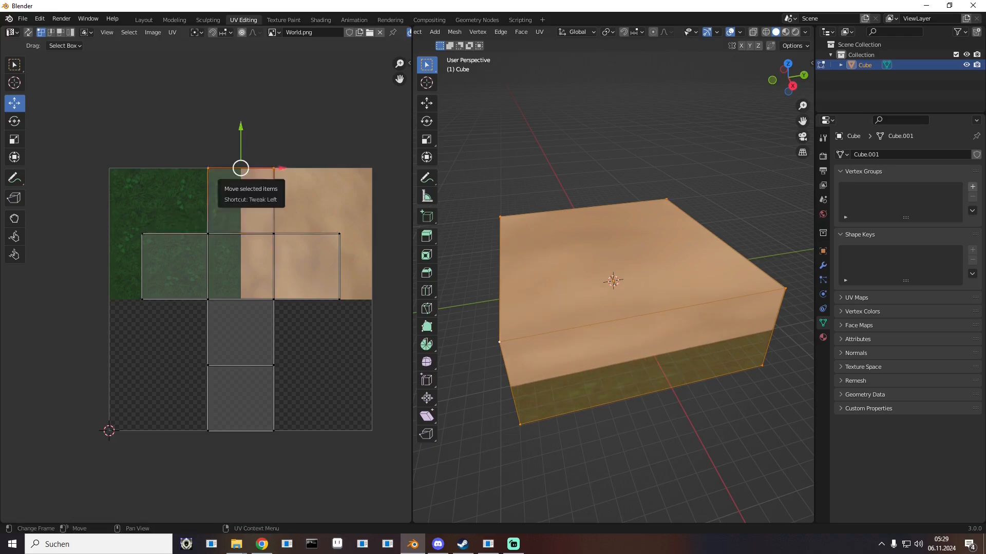
{"action": "key", "text": "ctrl+z"}
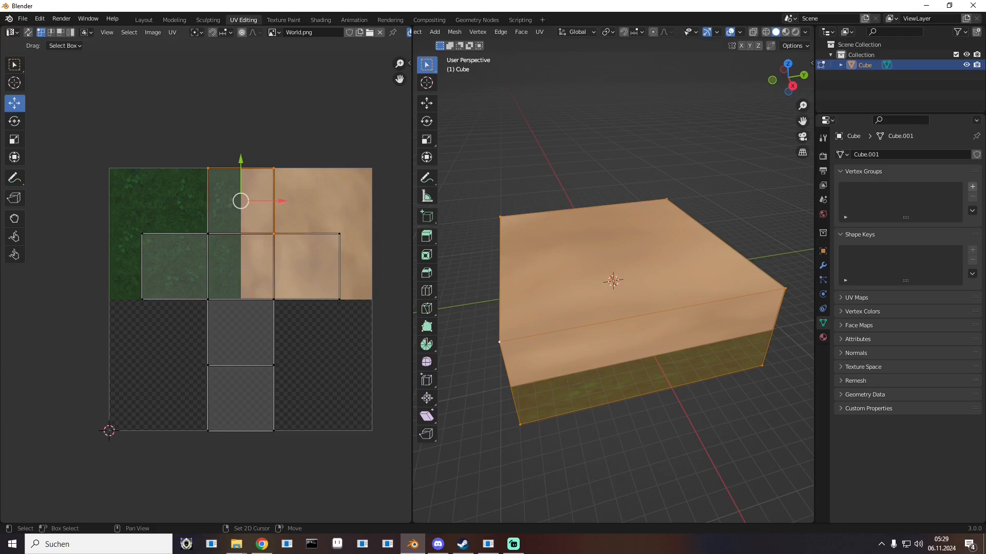
{"action": "key", "text": "ctrl+shift+z"}
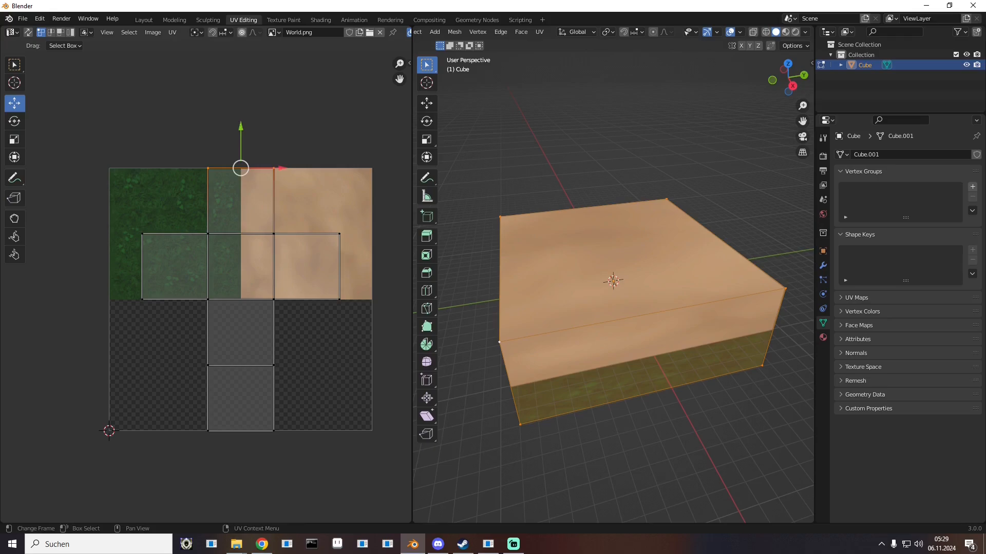
Step: Select all of the cube's UVs and move the layout down so most of it lies below the grass and sand textures
{"action": "key", "text": "a"}
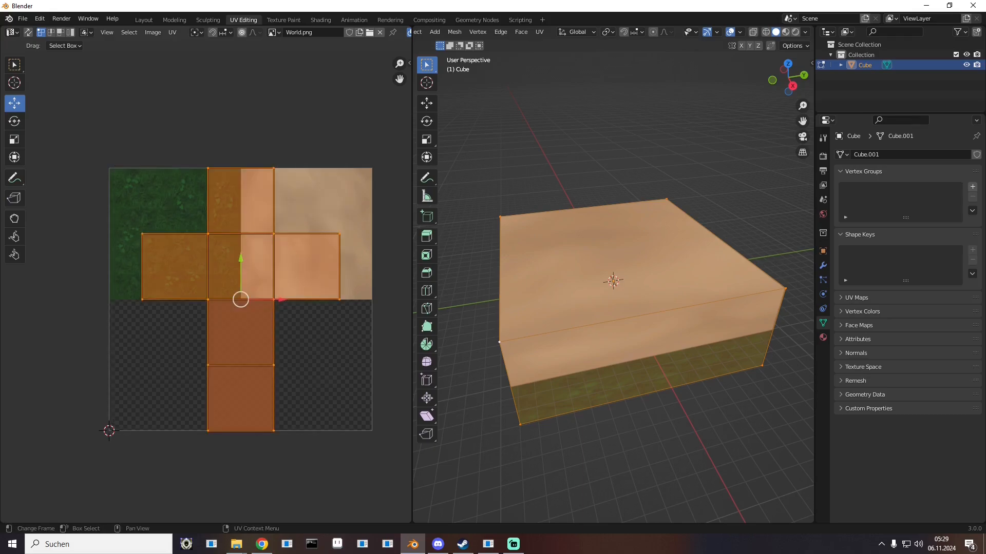
{"action": "key", "text": "g"}
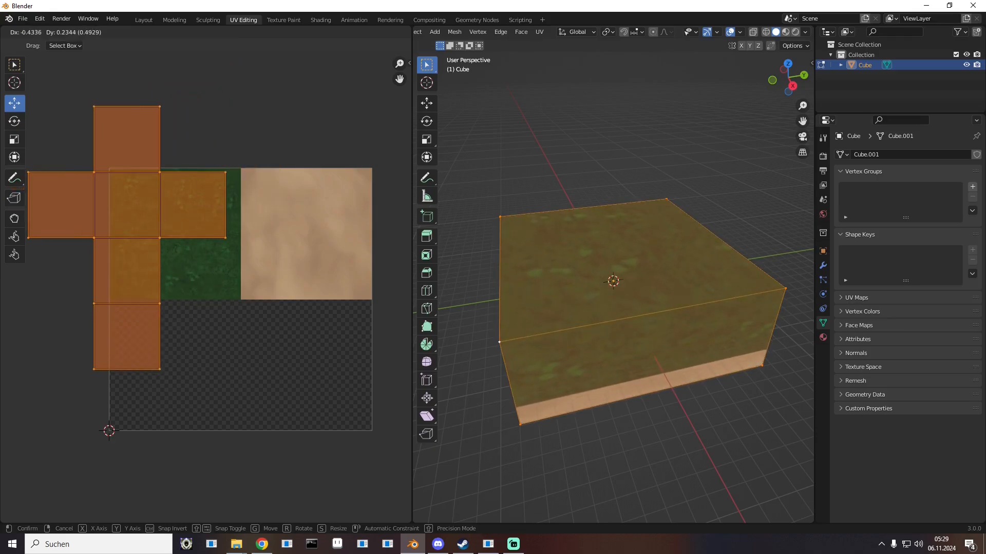
{"action": "key", "text": "Return"}
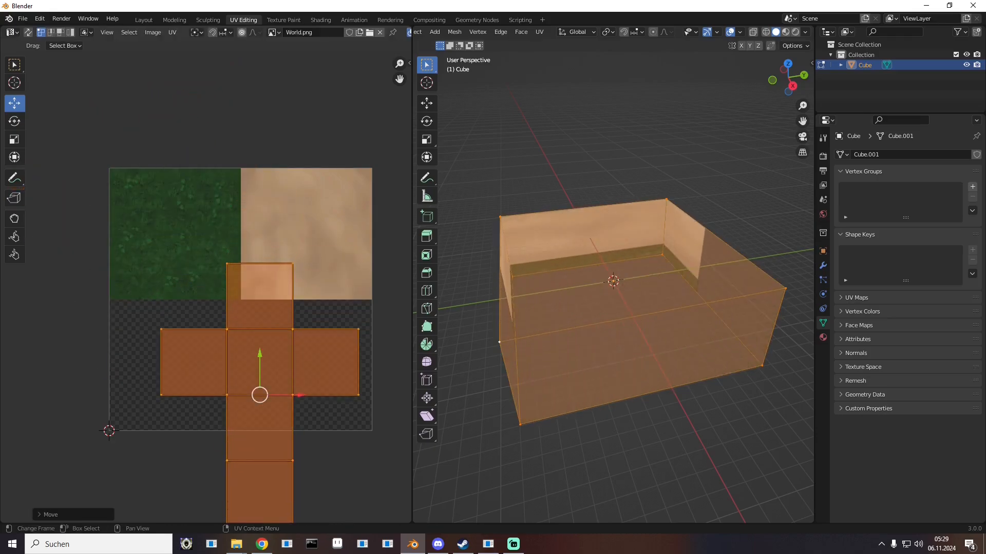
Step: Try to move the UV square at the centre of the cross onto the grass texture, and undo the move
{"action": "left_click", "coordinate": [161, 329]}
{"action": "left_click", "coordinate": [226, 329]}
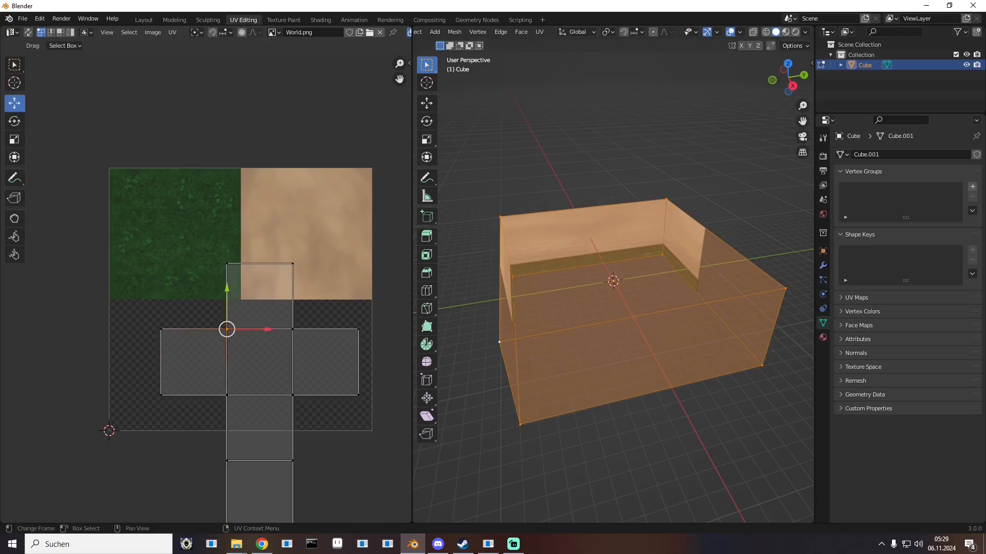
{"action": "left_click", "coordinate": [227, 395], "text": "ctrl"}
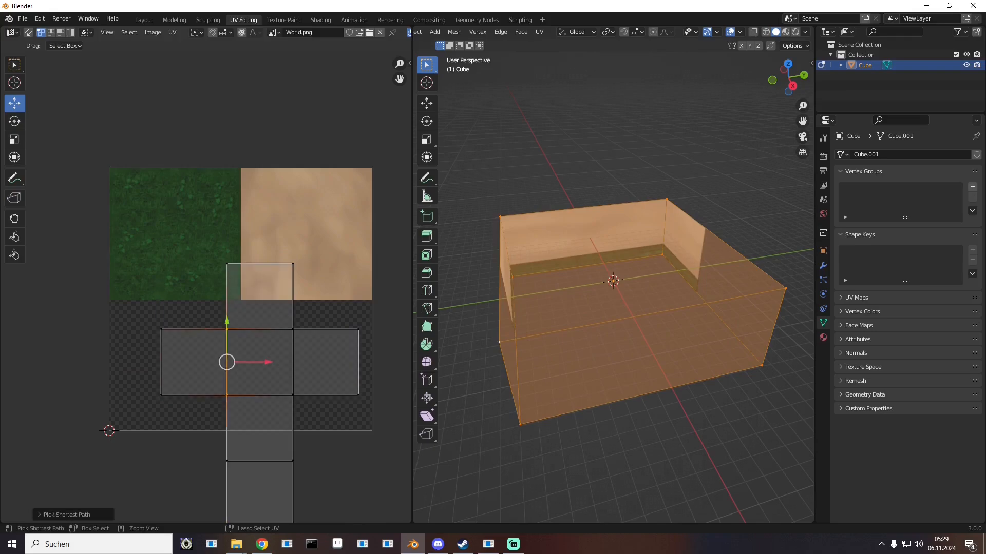
{"action": "left_click", "coordinate": [293, 395], "text": "ctrl"}
{"action": "left_click", "coordinate": [293, 329], "text": "ctrl"}
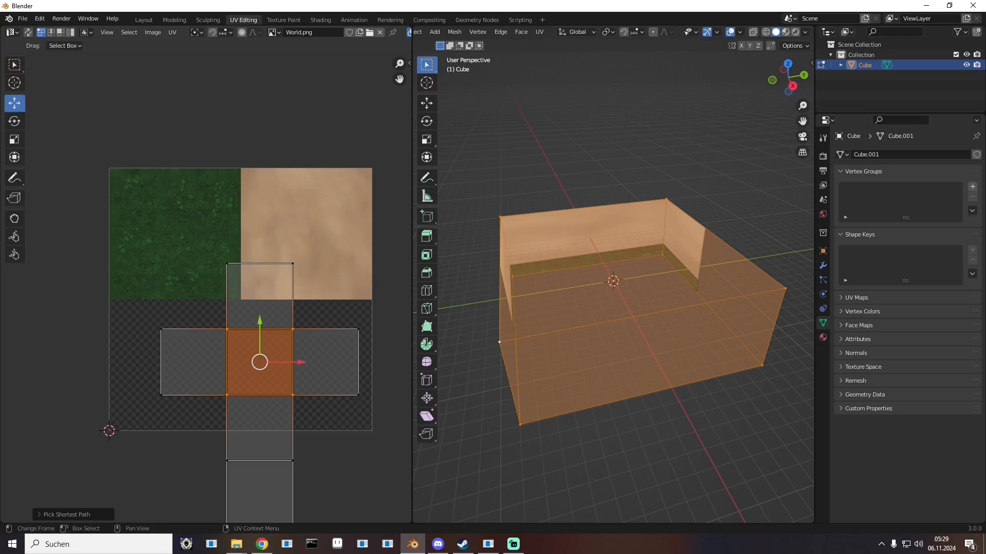
{"action": "left_click_drag", "start_coordinate": [260, 321], "coordinate": [260, 179]}
{"action": "left_click_drag", "start_coordinate": [301, 220], "coordinate": [210, 221]}
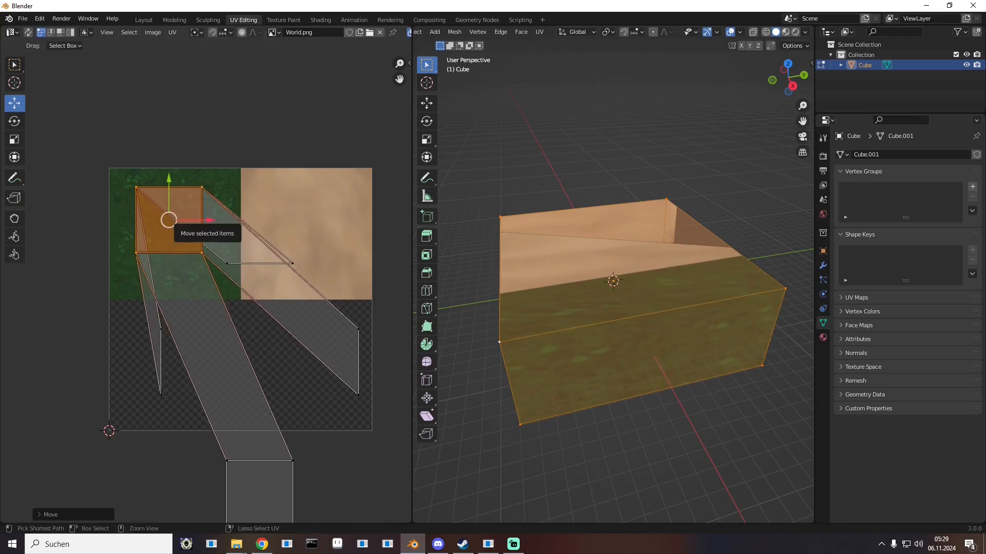
{"action": "key", "text": "ctrl+z"}
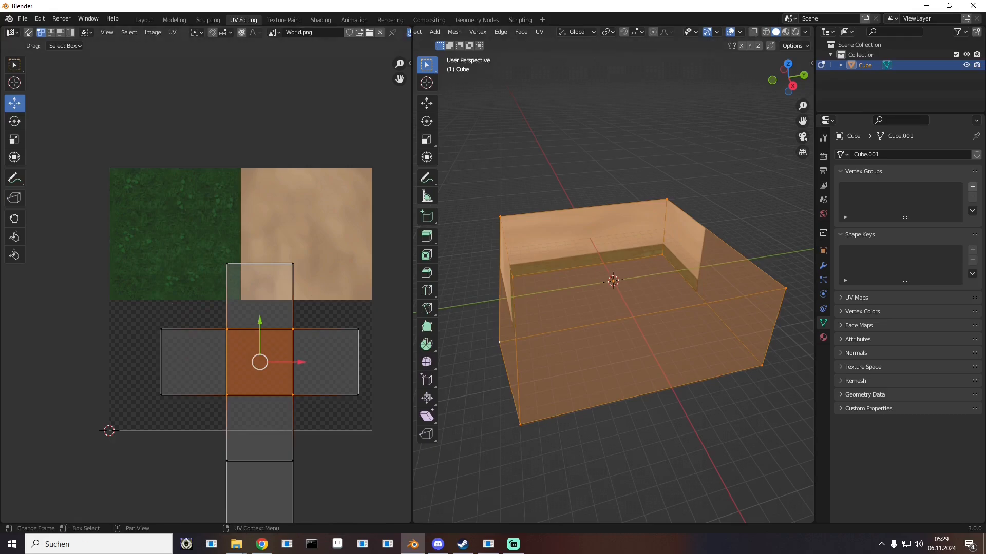
Step: Try to move the full UV layout up over the texture and shift its right-arm square to the grass's outer left edge
{"action": "left_click_drag", "start_coordinate": [157, 227], "coordinate": [378, 523]}
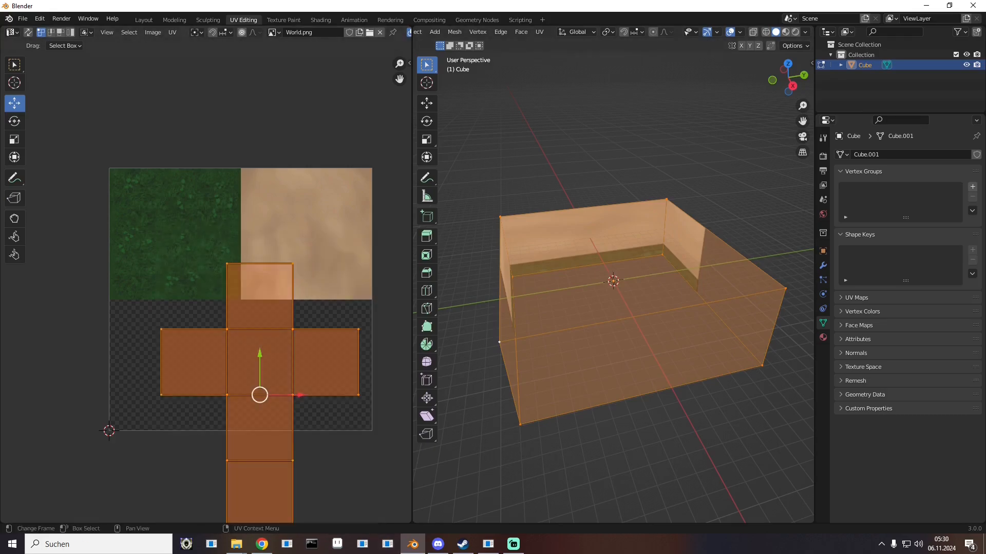
{"action": "key", "text": "g"}
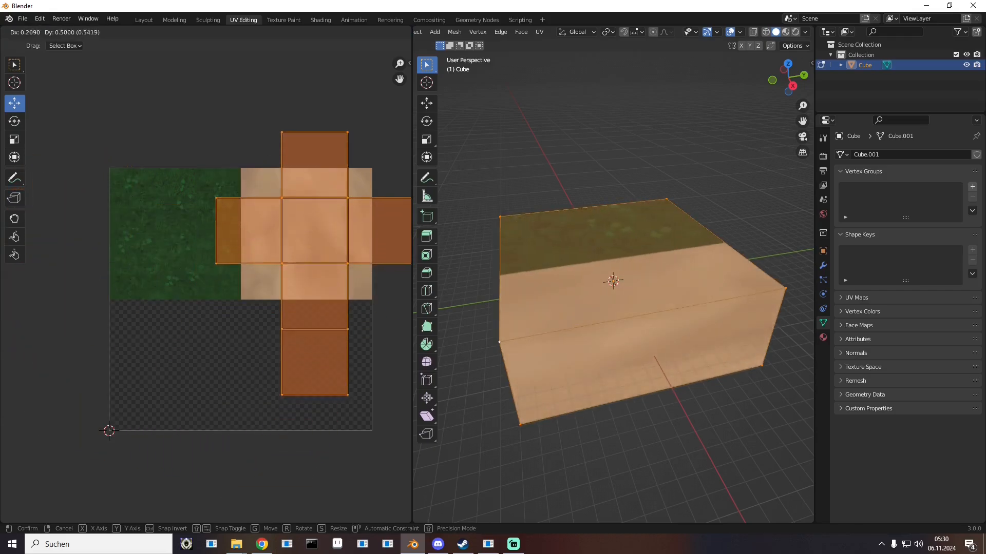
{"action": "left_click_drag", "start_coordinate": [315, 263], "coordinate": [264, 285]}
{"action": "left_click_drag", "start_coordinate": [388, 198], "coordinate": [294, 311]}
{"action": "left_click_drag", "start_coordinate": [329, 252], "coordinate": [92, 204]}
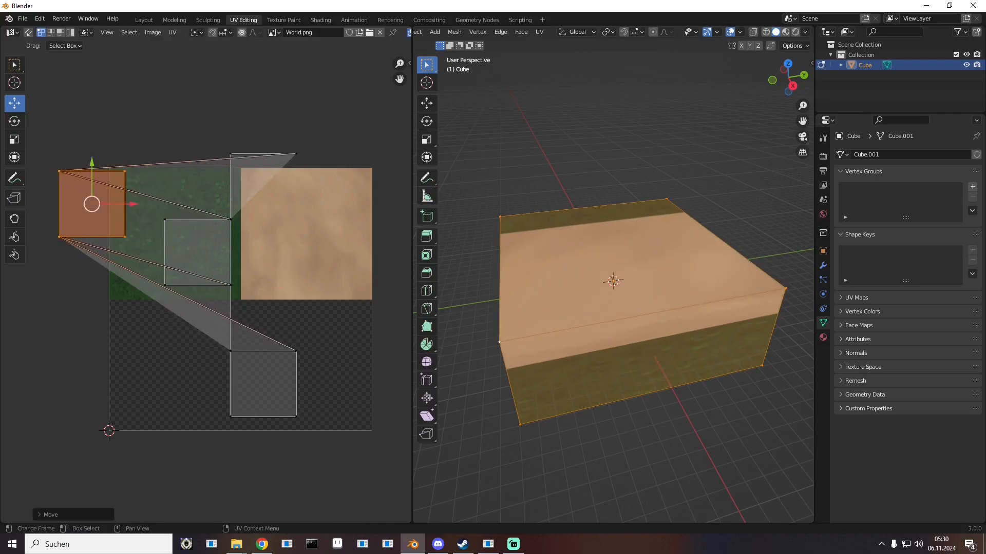
Step: Try to shift the remaining UVs toward the sand texture and move the lowest UV square onto the sand
{"action": "left_click_drag", "start_coordinate": [337, 116], "coordinate": [160, 434]}
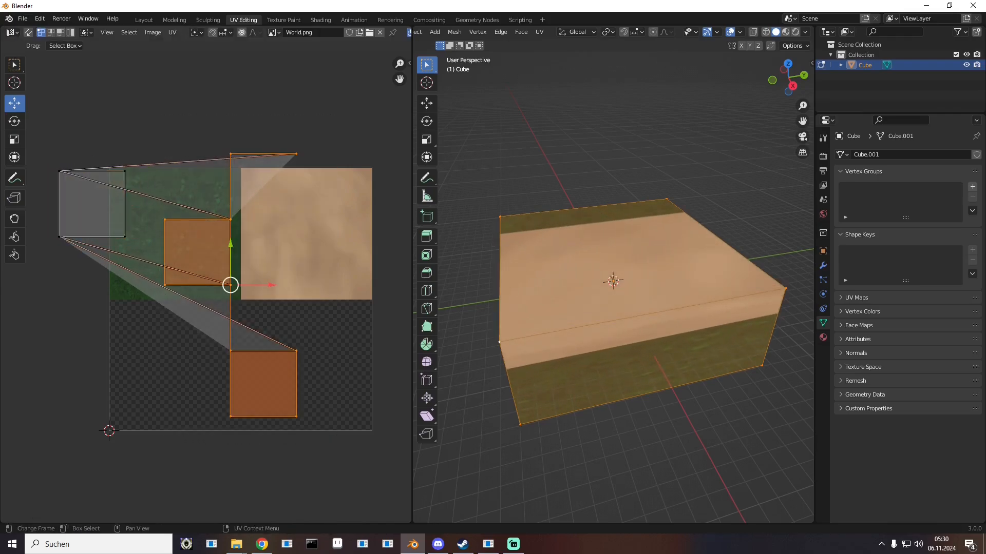
{"action": "left_click_drag", "start_coordinate": [230, 285], "coordinate": [319, 269]}
{"action": "left_click_drag", "start_coordinate": [304, 323], "coordinate": [403, 426]}
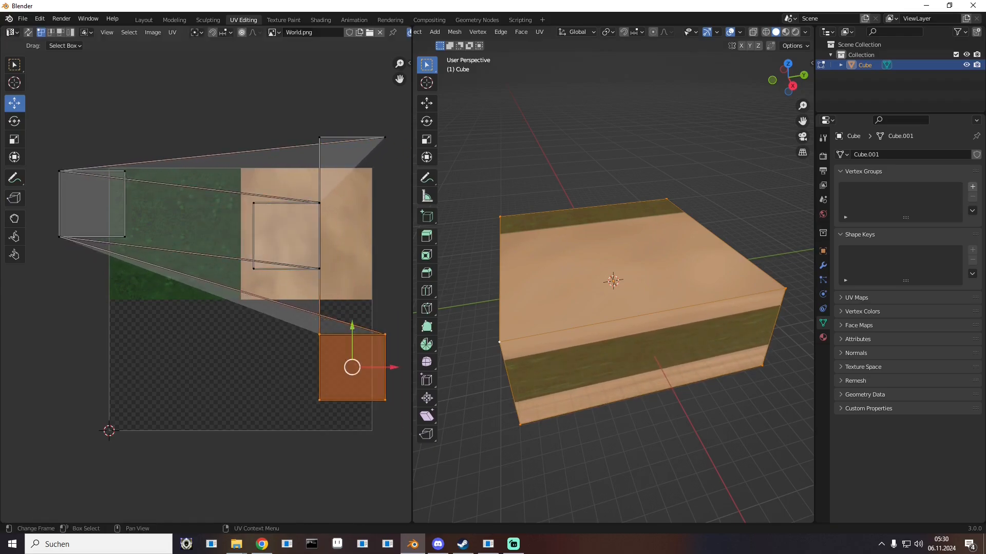
{"action": "left_click_drag", "start_coordinate": [352, 367], "coordinate": [320, 241]}
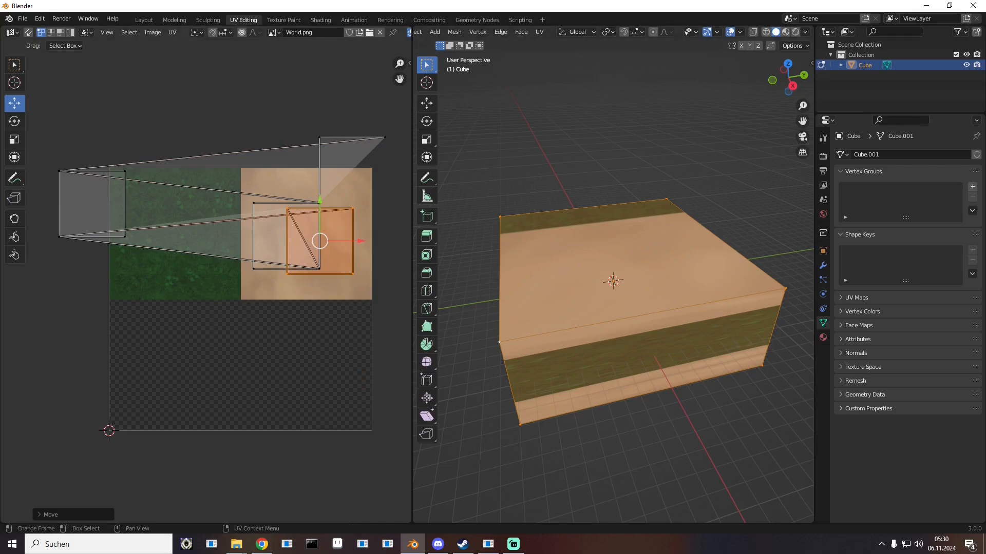
Step: Try to move the uppermost UV vertices down onto the sand texture
{"action": "left_click_drag", "start_coordinate": [396, 109], "coordinate": [266, 216]}
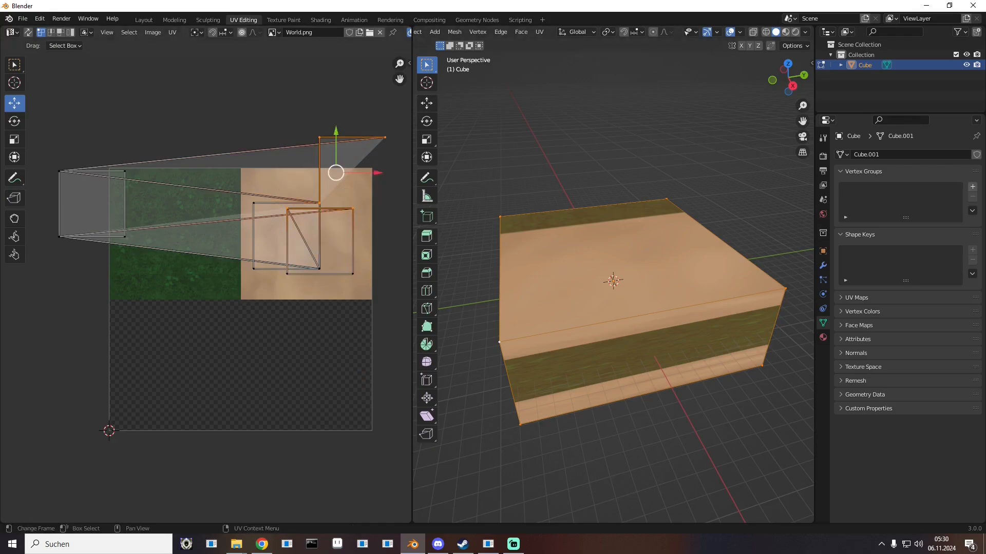
{"action": "left_click_drag", "start_coordinate": [307, 110], "coordinate": [389, 205]}
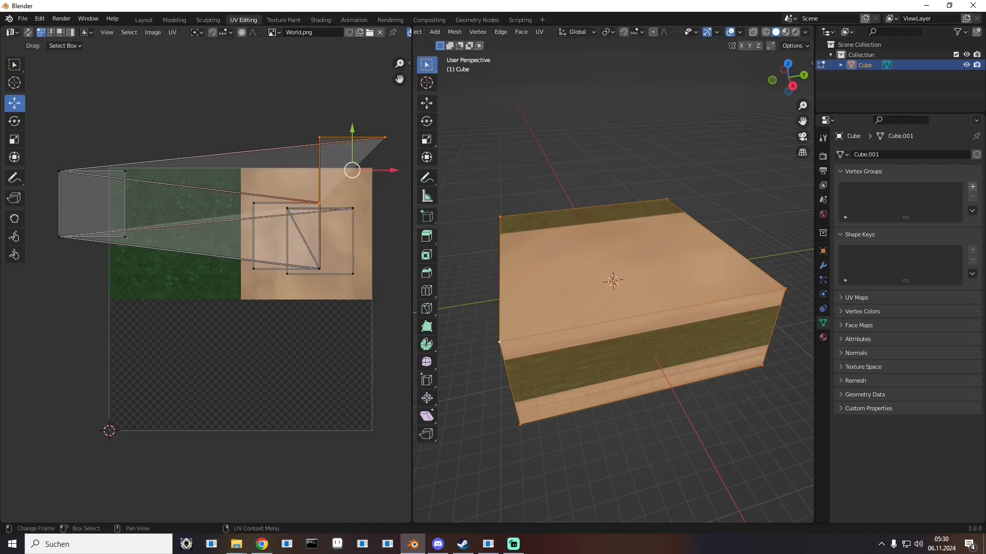
{"action": "left_click_drag", "start_coordinate": [352, 170], "coordinate": [320, 236]}
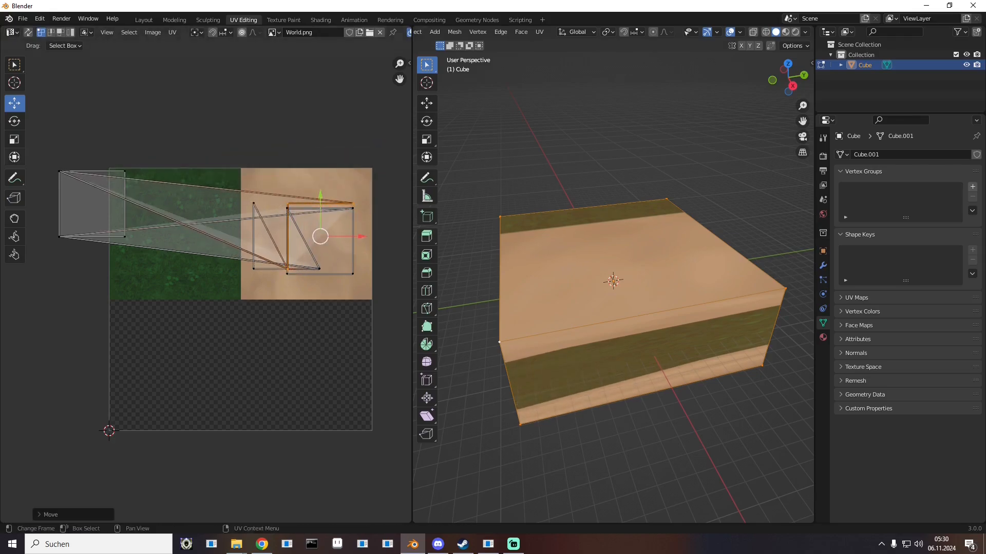
Step: Try to move the UV square at the grass's outer edge fully onto the grass texture
{"action": "left_click_drag", "start_coordinate": [34, 152], "coordinate": [129, 261]}
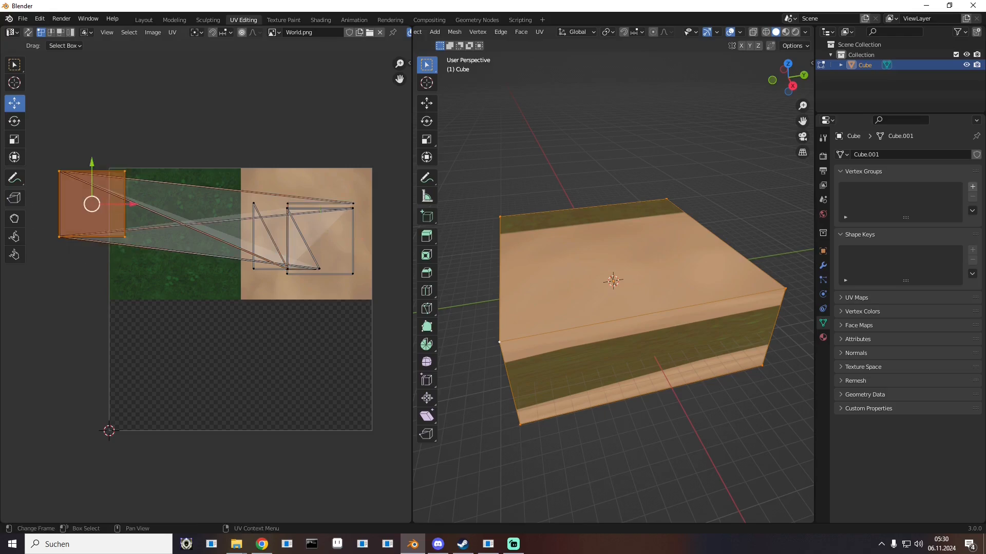
{"action": "key", "text": "g"}
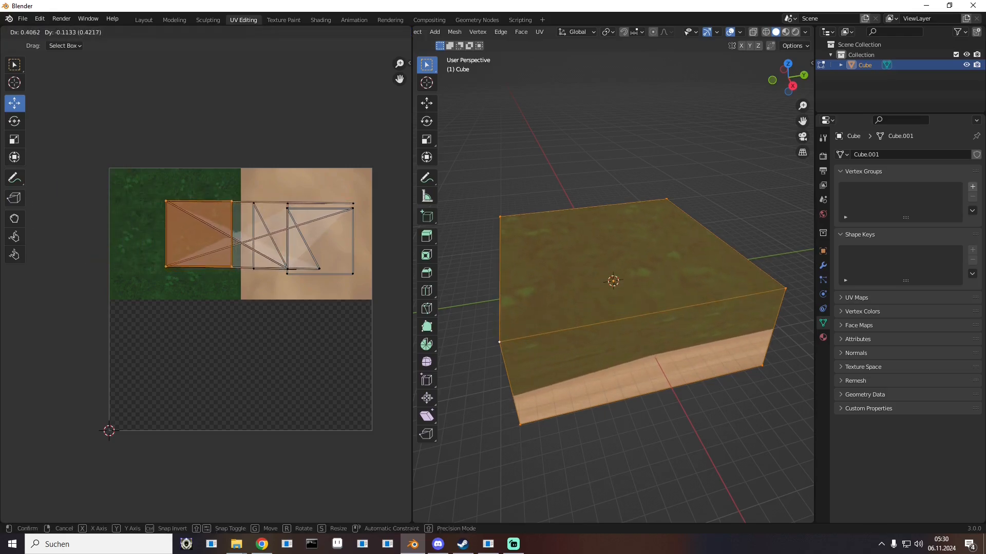
{"action": "left_click", "coordinate": [219, 290]}
Step: Undo the separate UV moves back to the fully selected cross layout below the textures
{"action": "key", "text": "ctrl+z"}
{"action": "key", "text": "ctrl+z"}
{"action": "key", "text": "ctrl+z"}
{"action": "key", "text": "ctrl+z"}
{"action": "key", "text": "ctrl+z"}
{"action": "key", "text": "ctrl+z"}
{"action": "key", "text": "ctrl+z"}
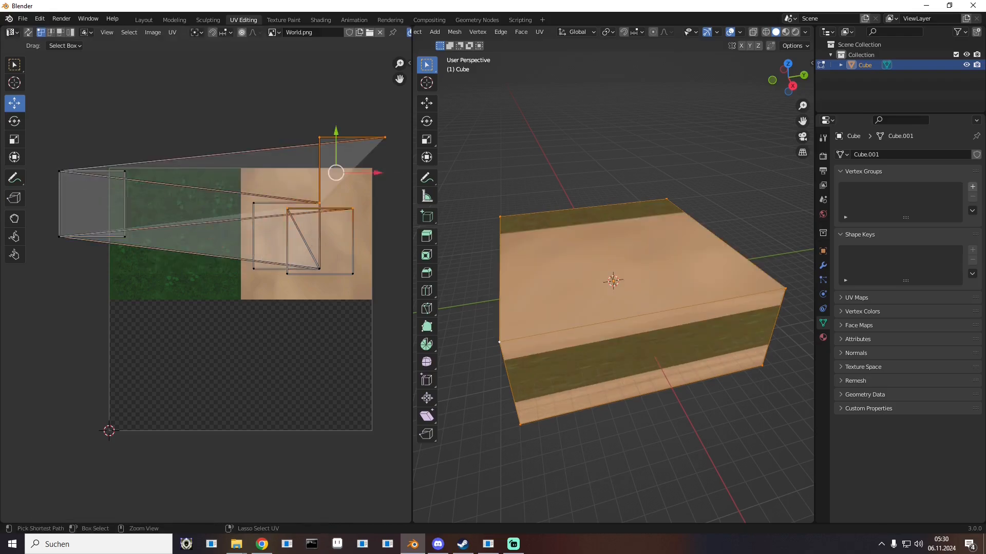
{"action": "key", "text": "ctrl+z"}
{"action": "key", "text": "ctrl+z"}
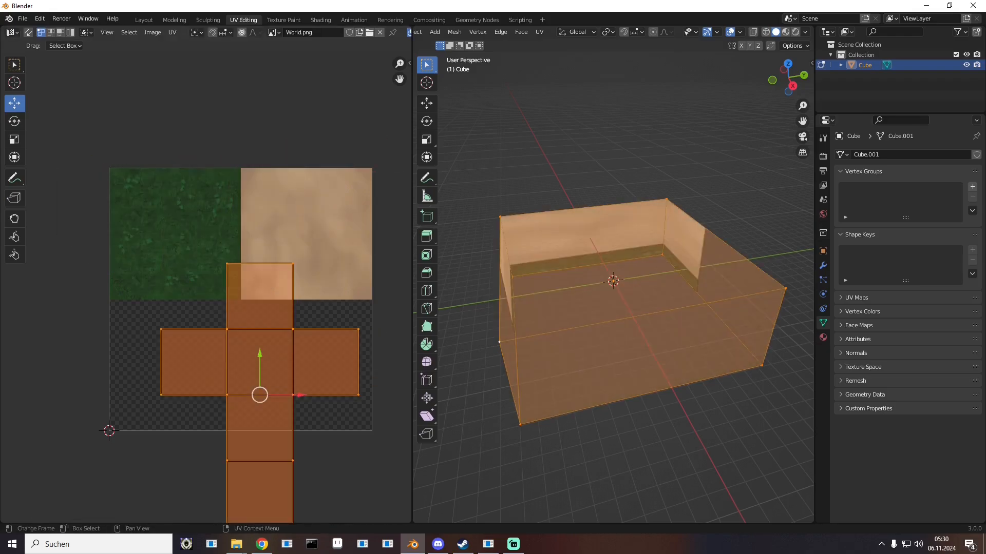
Step: Redo the undone shift of the full UV cross, try to unwrap it, and mirror it along X
{"action": "key", "text": "ctrl+shift+z"}
{"action": "right_click", "coordinate": [197, 288]}
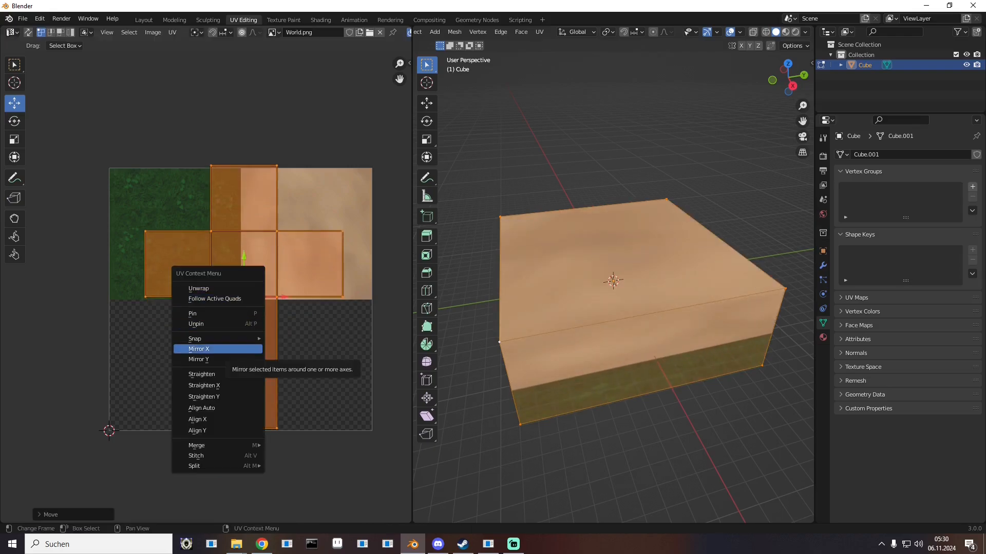
{"action": "left_click", "coordinate": [206, 289]}
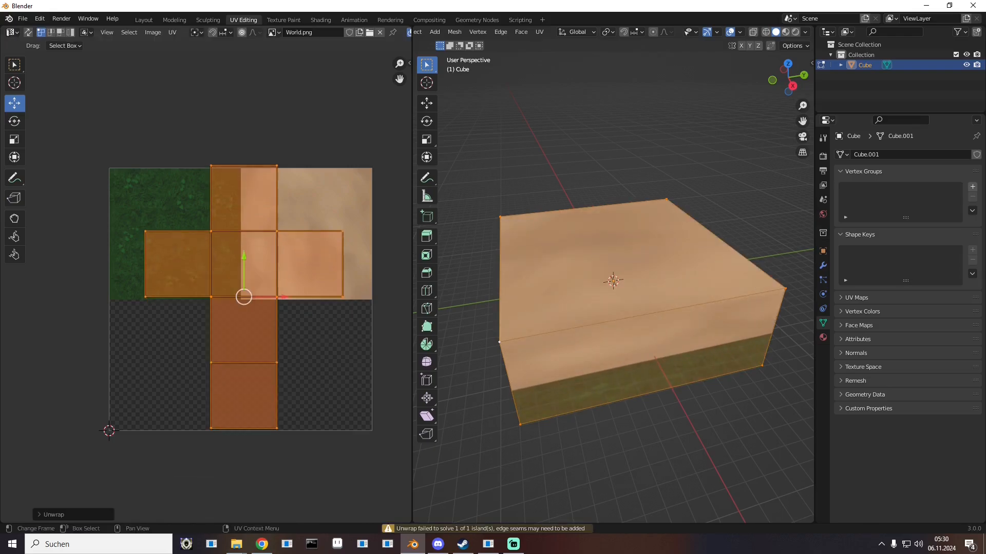
{"action": "right_click", "coordinate": [194, 320]}
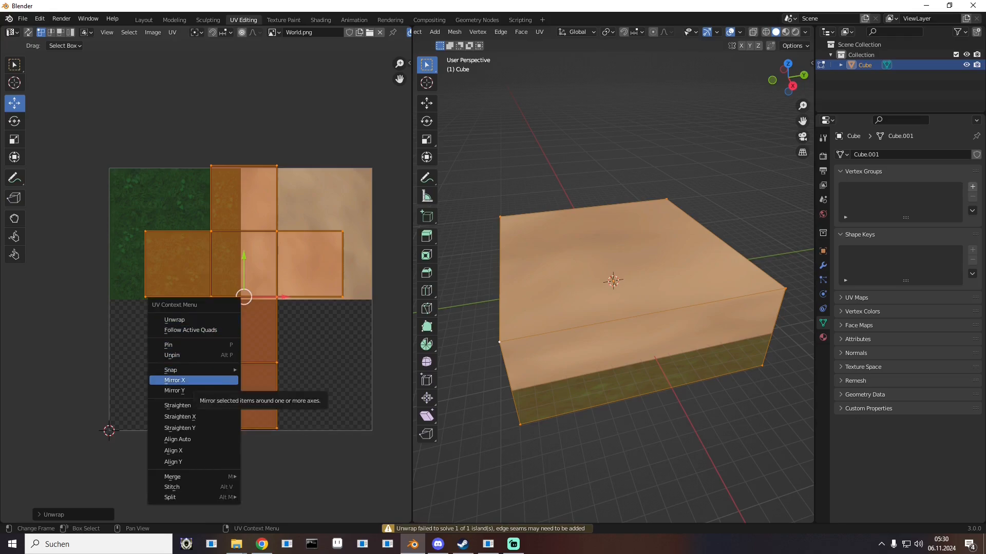
{"action": "left_click", "coordinate": [194, 380]}
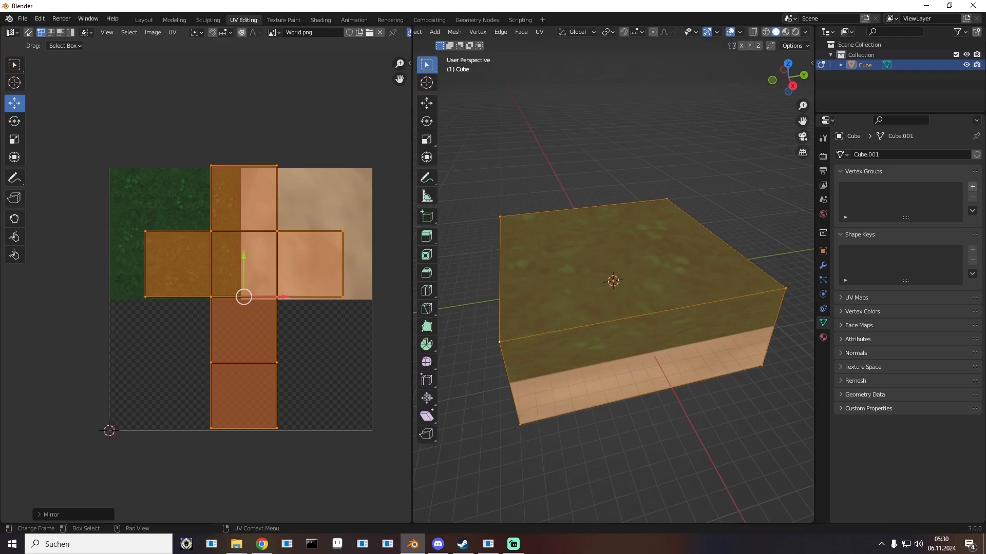
Step: Move the whole UV cross until its outer side square lies on grass and the central column starts at the sand boundary
{"action": "left_click_drag", "start_coordinate": [243, 296], "coordinate": [275, 265]}
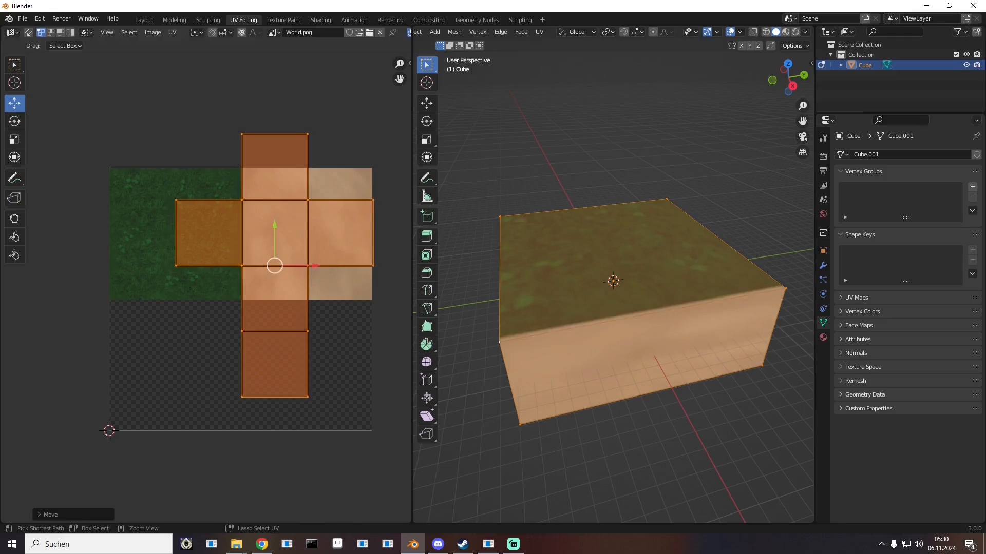
{"action": "scroll", "coordinate": [261, 227], "scroll_direction": "up", "scroll_amount": 5}
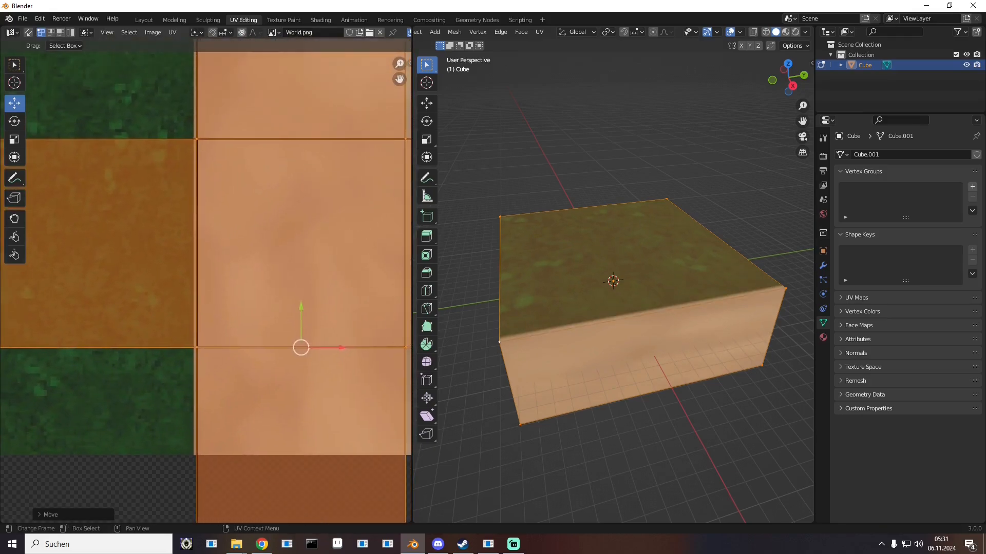
{"action": "left_click_drag", "start_coordinate": [304, 348], "coordinate": [302, 348]}
{"action": "middle_click_drag", "start_coordinate": [506, 328], "coordinate": [699, 314]}
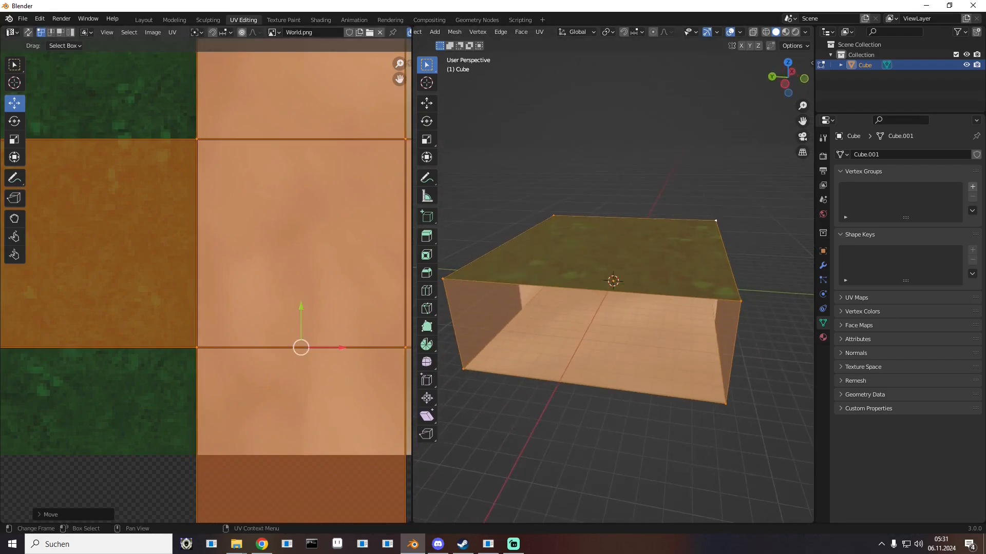
Step: Move the lowest UV square straight up until it lies entirely on the sand texture
{"action": "scroll", "coordinate": [206, 287], "scroll_direction": "down", "scroll_amount": 5}
{"action": "left_click_drag", "start_coordinate": [189, 461], "coordinate": [316, 355]}
{"action": "left_click_drag", "start_coordinate": [236, 405], "coordinate": [237, 307]}
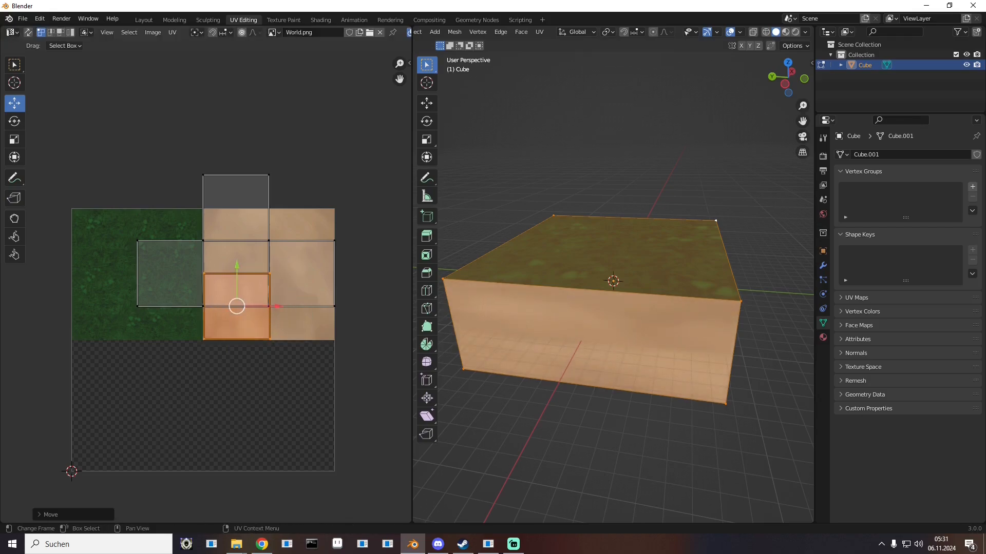
Step: Move the two uppermost UV vertices and the upper inner corner vertex into the outer upper part of the sand texture
{"action": "left_click_drag", "start_coordinate": [314, 158], "coordinate": [199, 230]}
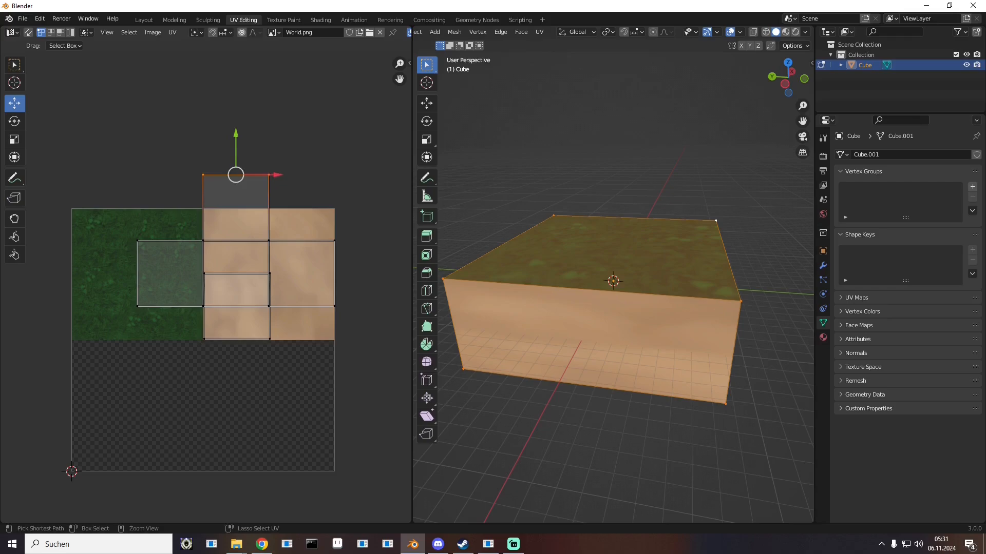
{"action": "left_click", "coordinate": [268, 240], "text": "shift"}
{"action": "key", "text": "g"}
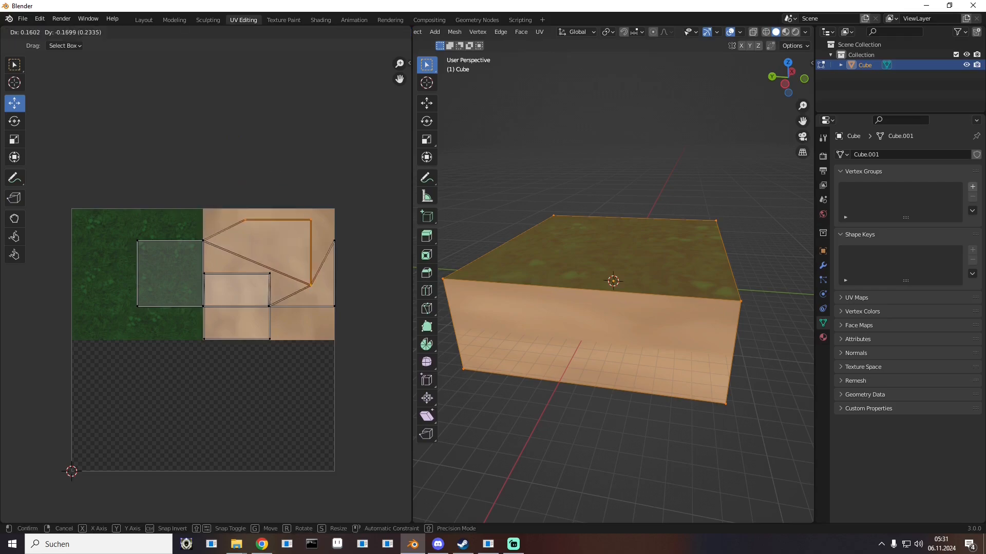
{"action": "key", "text": "Return"}
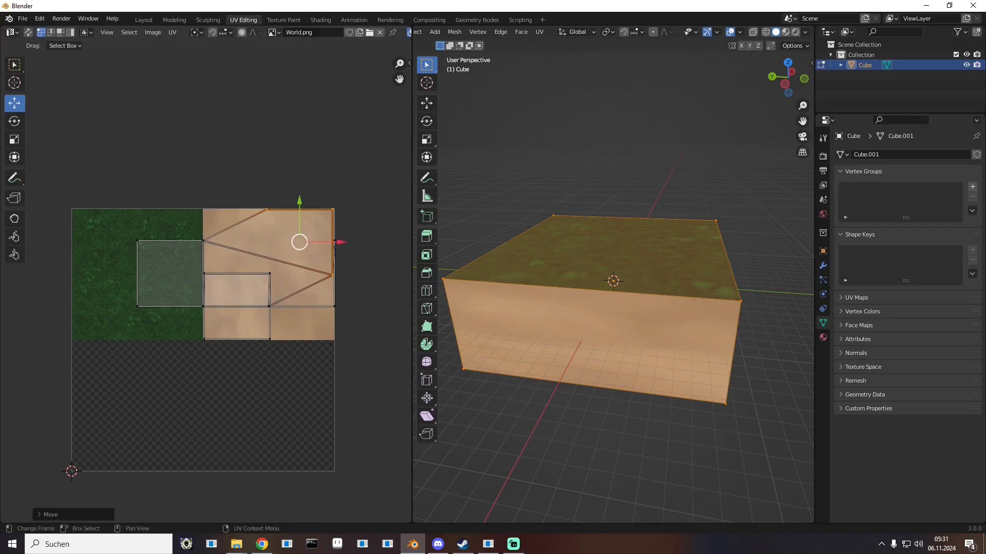
Step: Examine the cube's grass top and sand sides from several angles, including in the Layout workspace
{"action": "middle_click_drag", "start_coordinate": [683, 308], "coordinate": [444, 273]}
{"action": "middle_click_drag", "start_coordinate": [704, 278], "coordinate": [511, 306]}
{"action": "middle_click_drag", "start_coordinate": [616, 288], "coordinate": [624, 321]}
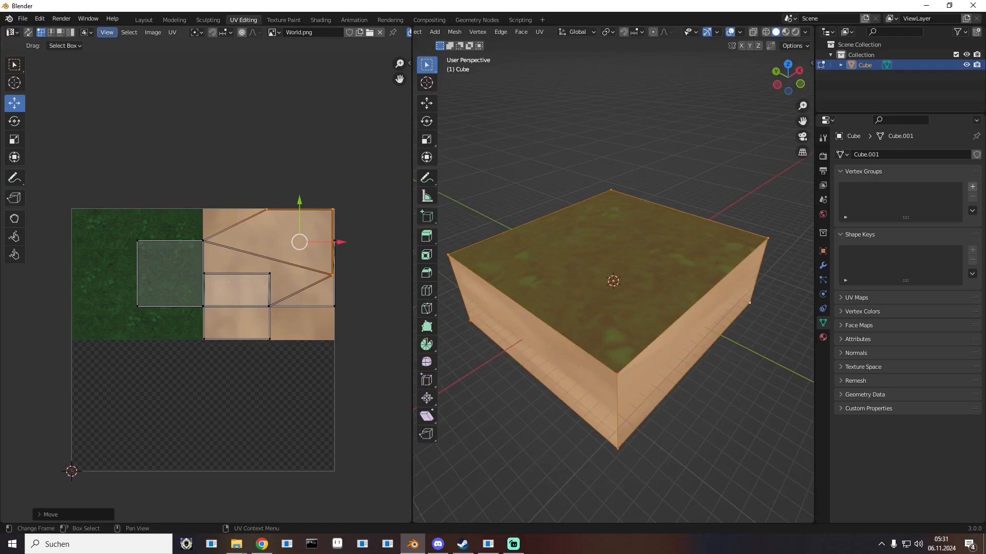
{"action": "left_click", "coordinate": [144, 20]}
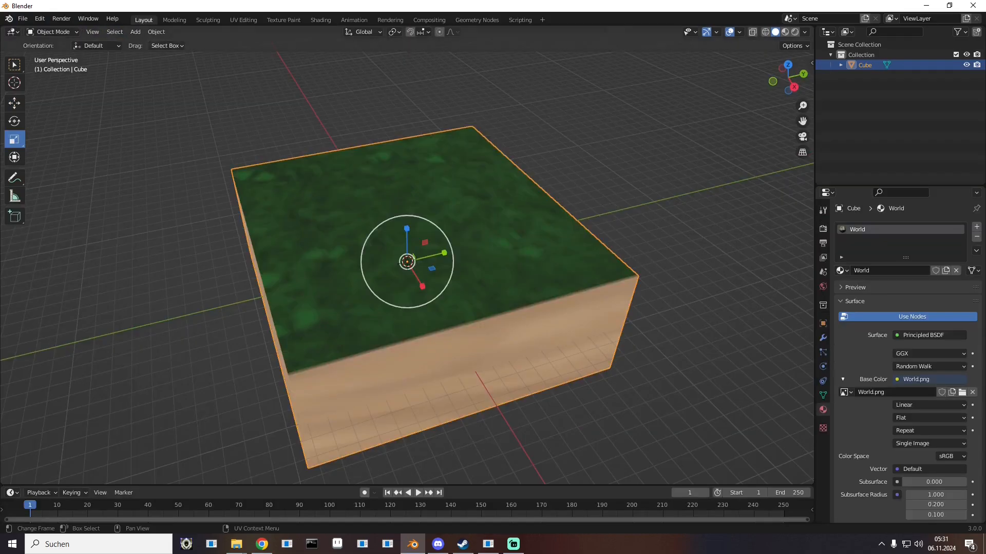
{"action": "middle_click_drag", "start_coordinate": [359, 288], "coordinate": [446, 300]}
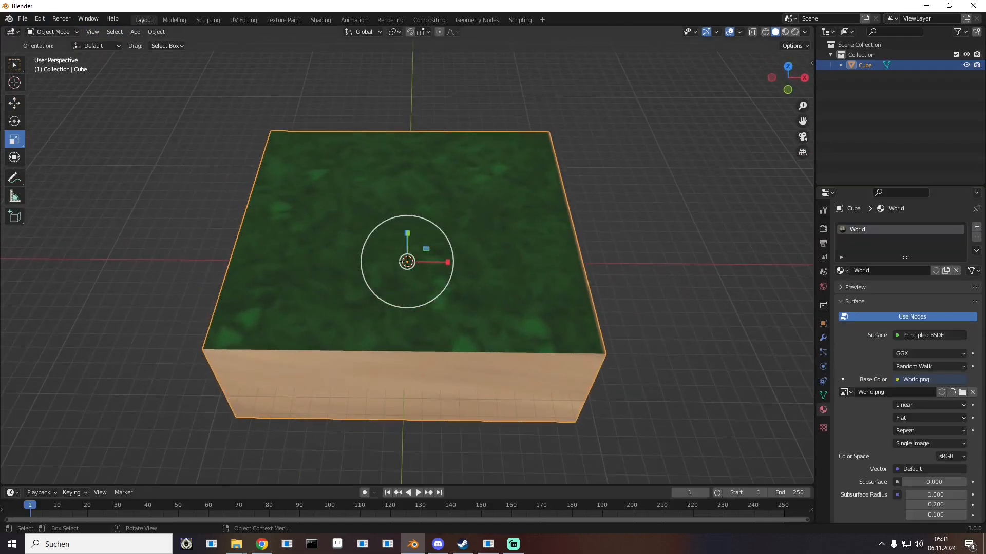
{"action": "left_click", "coordinate": [641, 308]}
{"action": "middle_click_drag", "start_coordinate": [641, 308], "coordinate": [600, 289]}
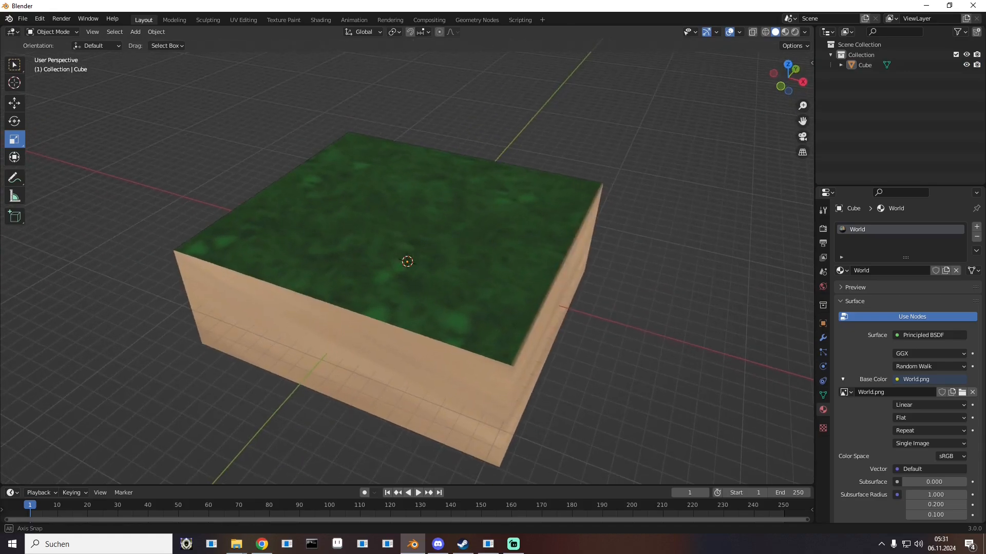
Step: In the UV Editing workspace, nudge all UVs slightly toward the grass to remove the sand strip along the top face's edge
{"action": "left_click", "coordinate": [244, 20]}
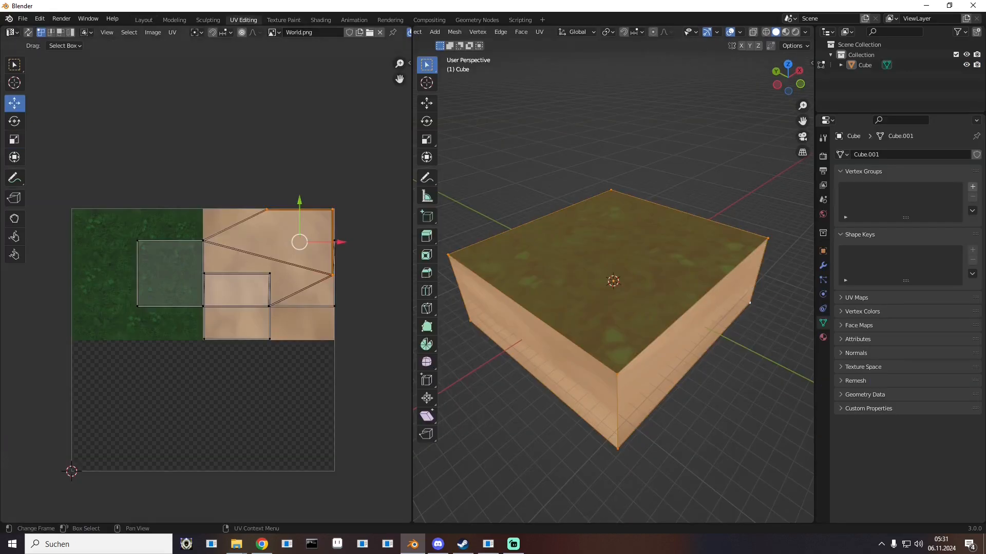
{"action": "scroll", "coordinate": [180, 283], "scroll_direction": "up", "scroll_amount": 4}
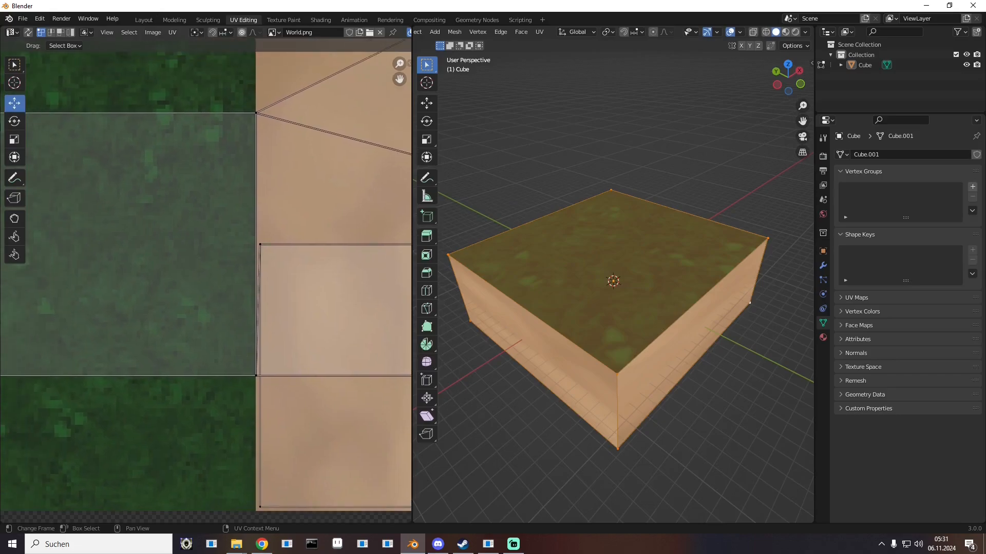
{"action": "scroll", "coordinate": [206, 289], "scroll_direction": "down", "scroll_amount": 2}
{"action": "left_click_drag", "start_coordinate": [101, 183], "coordinate": [268, 347]}
{"action": "key", "text": "a"}
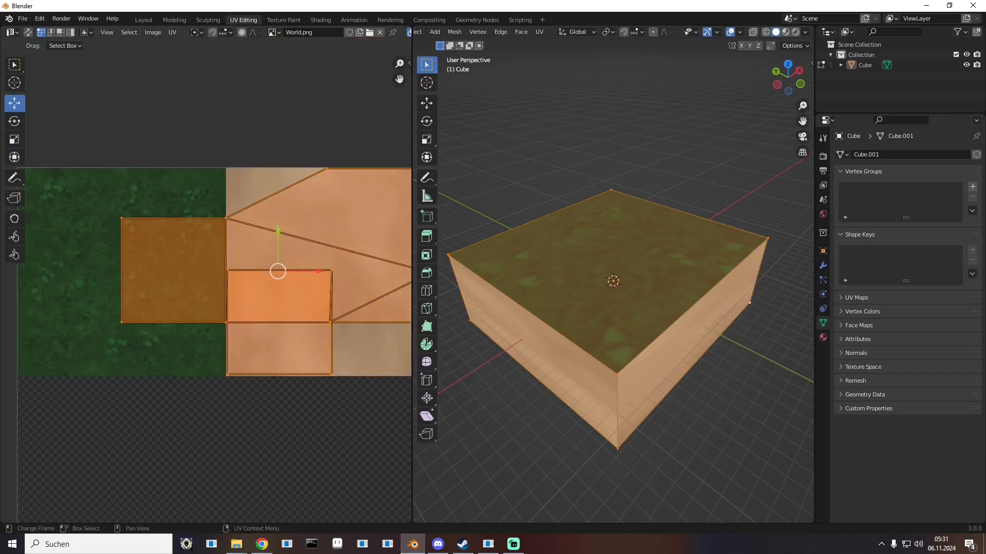
{"action": "scroll", "coordinate": [206, 287], "scroll_direction": "up", "scroll_amount": 4}
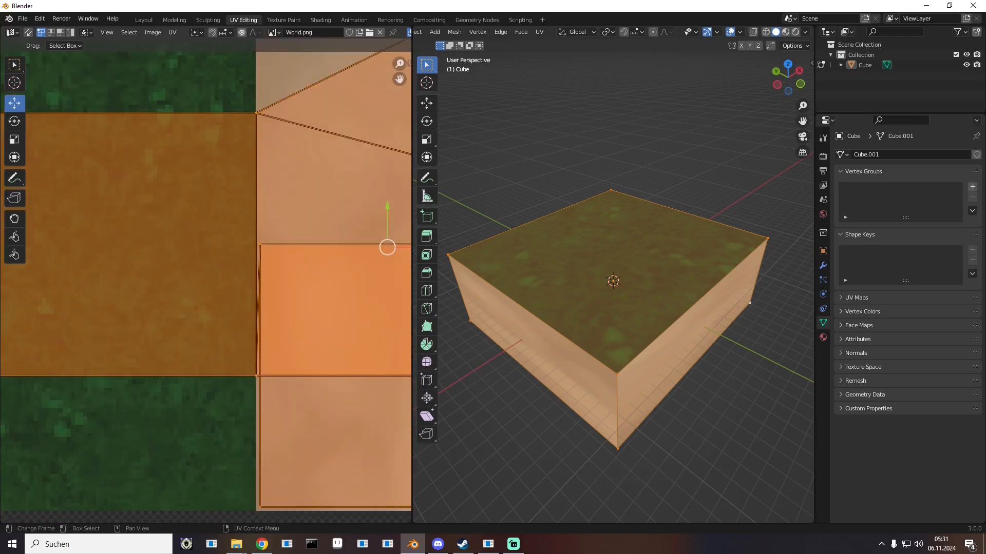
{"action": "middle_click_drag", "start_coordinate": [206, 286], "coordinate": [163, 295]}
{"action": "scroll", "coordinate": [613, 282], "scroll_direction": "up", "scroll_amount": 4}
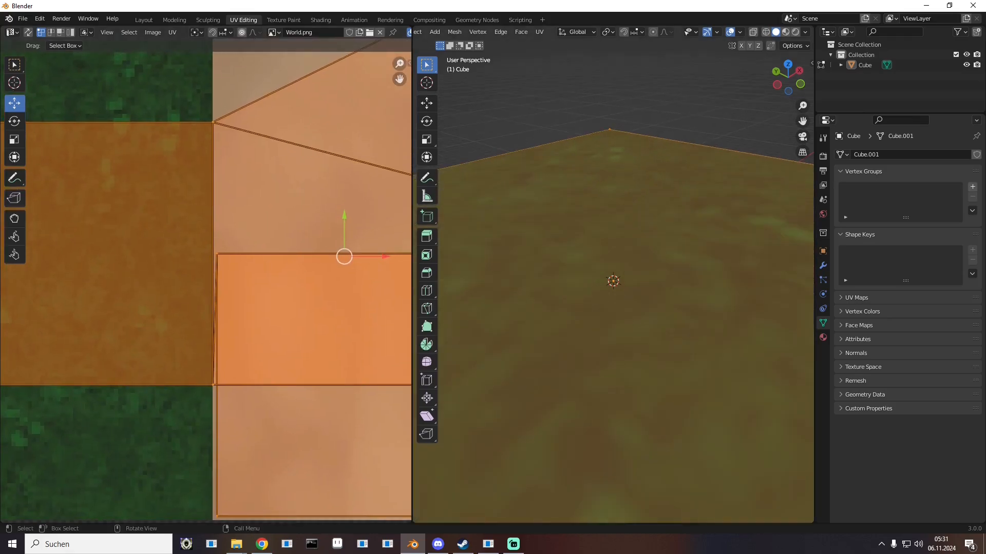
{"action": "scroll", "coordinate": [614, 281], "scroll_direction": "down", "scroll_amount": 3}
{"action": "middle_click_drag", "start_coordinate": [614, 281], "coordinate": [629, 226]}
{"action": "scroll", "coordinate": [629, 226], "scroll_direction": "up", "scroll_amount": 4}
{"action": "scroll", "coordinate": [629, 226], "scroll_direction": "down", "scroll_amount": 2}
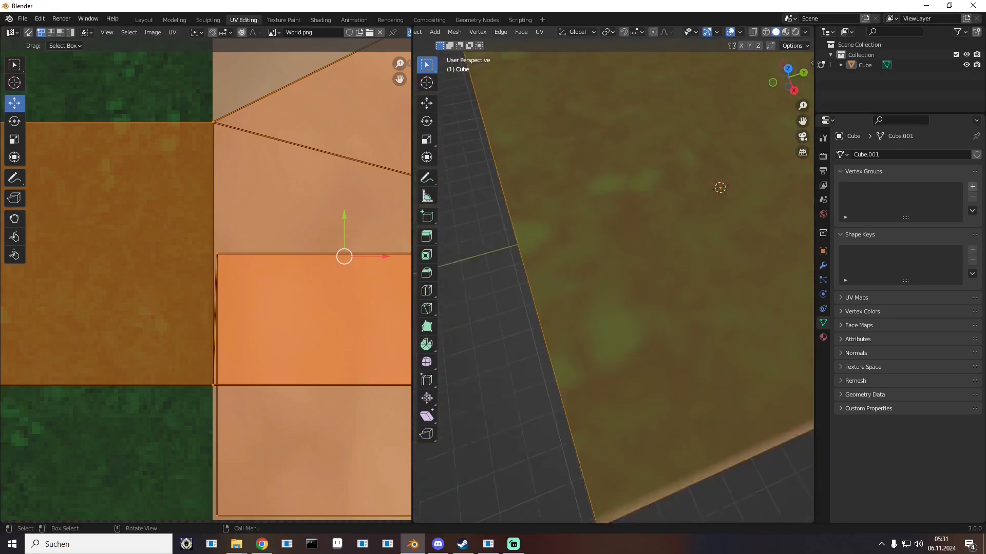
{"action": "left_click_drag", "start_coordinate": [803, 122], "coordinate": [677, 68]}
{"action": "middle_click_drag", "start_coordinate": [616, 246], "coordinate": [693, 260]}
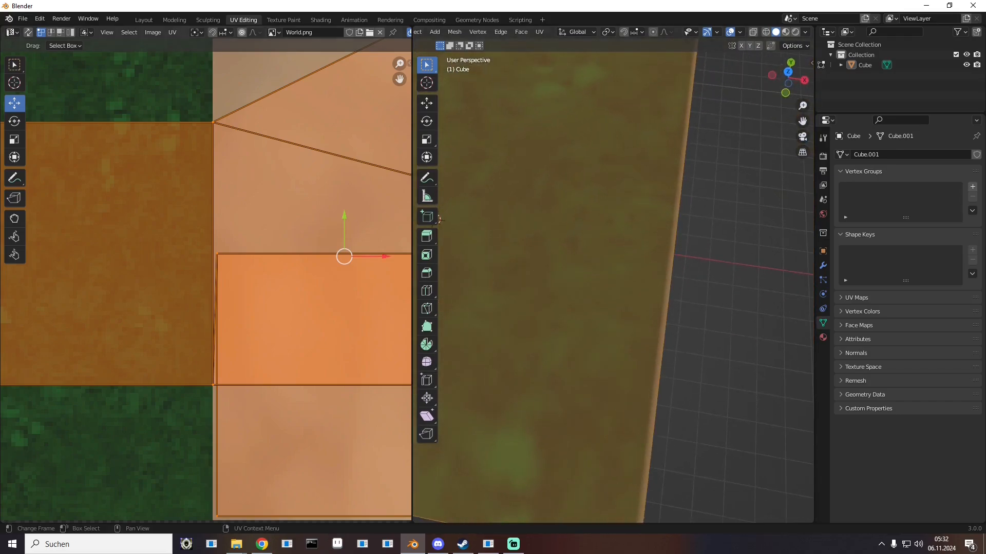
{"action": "left_click_drag", "start_coordinate": [344, 257], "coordinate": [342, 257]}
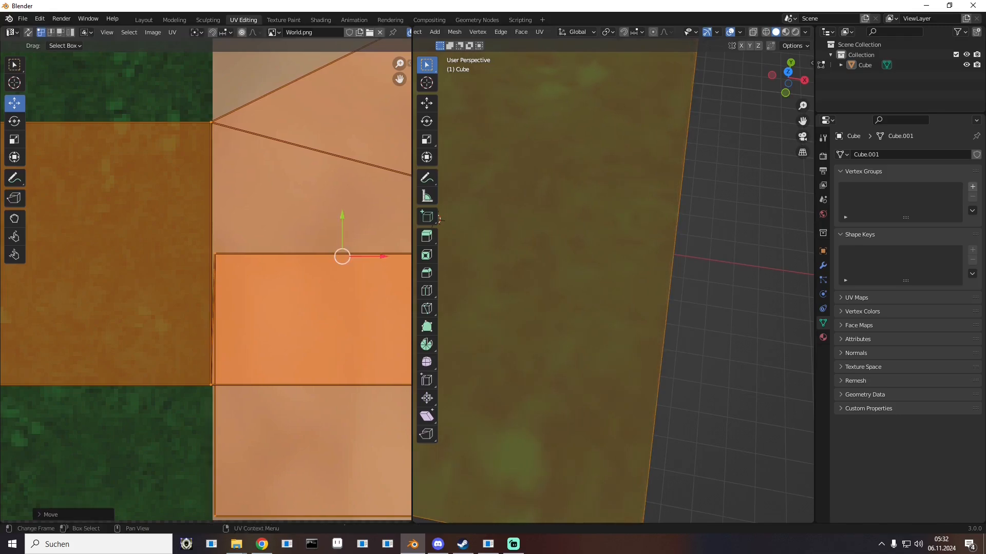
{"action": "scroll", "coordinate": [595, 279], "scroll_direction": "down", "scroll_amount": 5}
{"action": "middle_click_drag", "start_coordinate": [596, 280], "coordinate": [616, 280]}
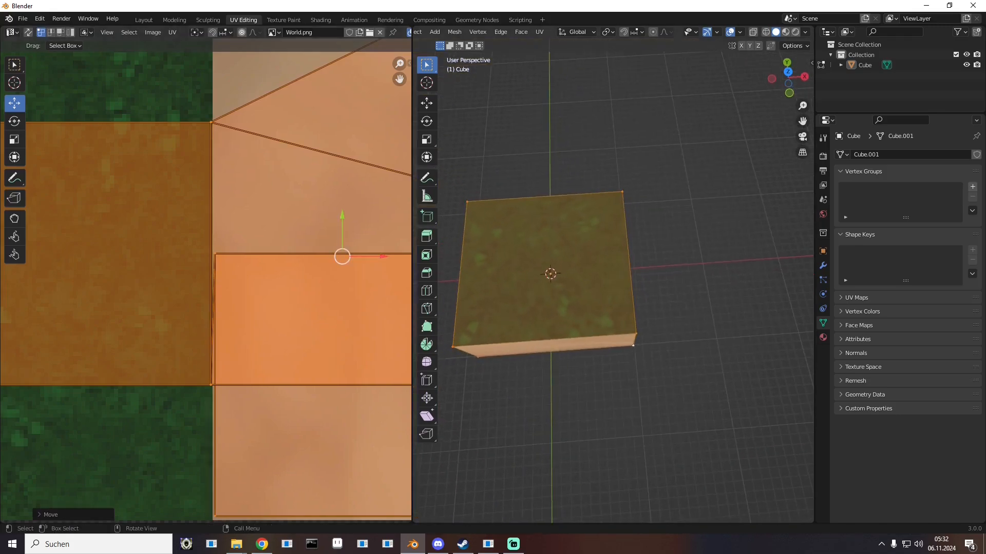
Step: Add a second cube mesh to the scene in the Layout workspace
{"action": "left_click", "coordinate": [143, 20]}
{"action": "middle_click_drag", "start_coordinate": [359, 257], "coordinate": [336, 233]}
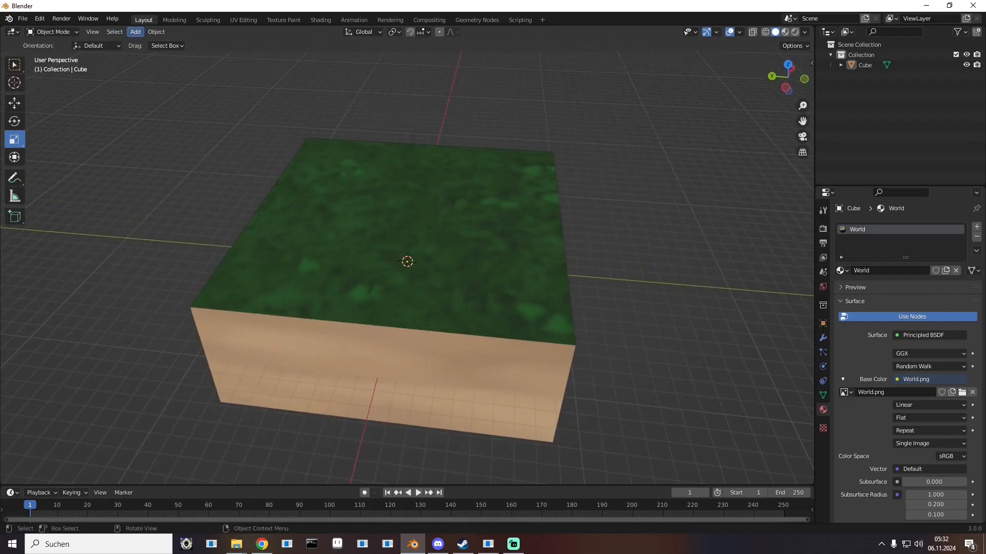
{"action": "left_click", "coordinate": [135, 32]}
{"action": "mouse_move", "coordinate": [150, 44]}
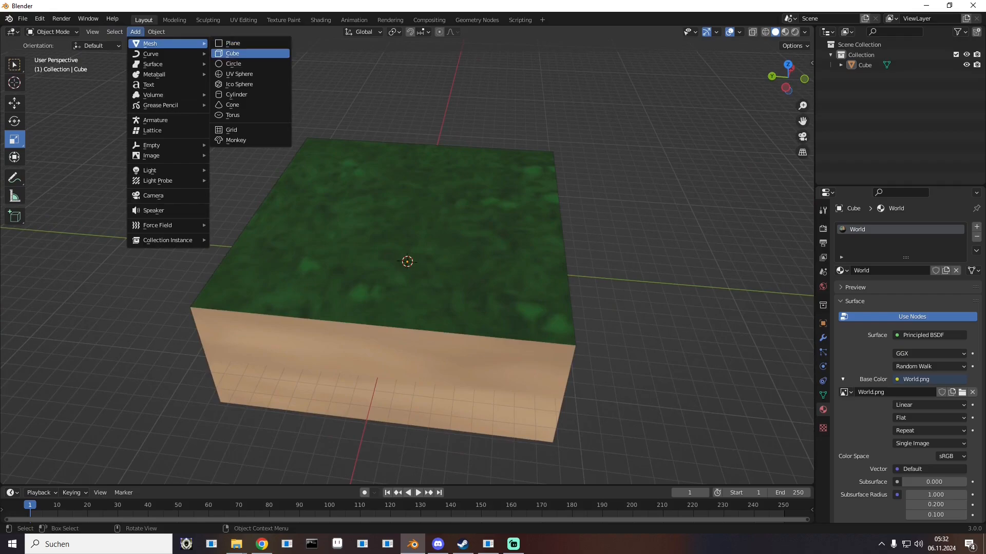
{"action": "left_click", "coordinate": [233, 53]}
{"action": "middle_click_drag", "start_coordinate": [360, 215], "coordinate": [359, 184]}
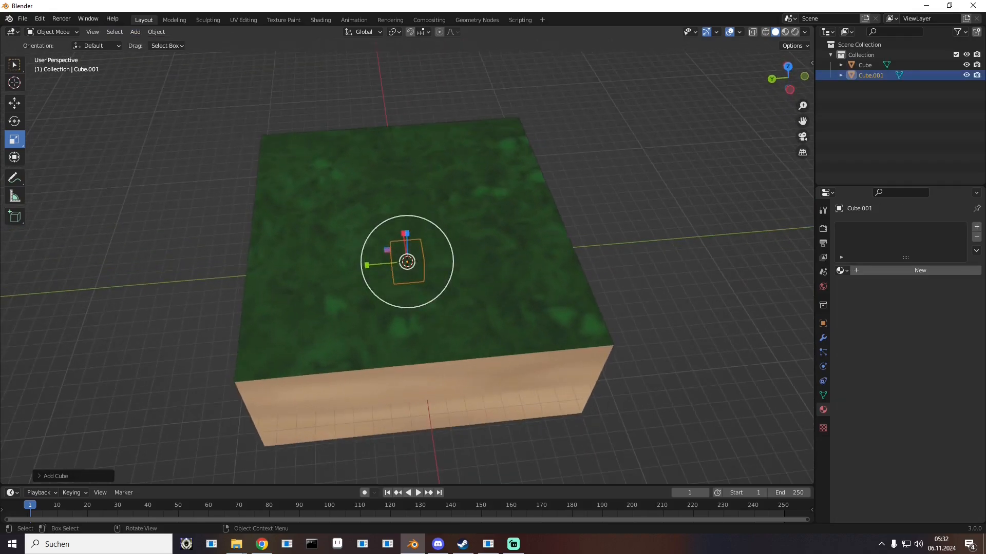
Step: Undo the trial vertical stretch of the new cube and move it up out of the terrain block, above the grass
{"action": "left_click_drag", "start_coordinate": [405, 233], "coordinate": [405, 199]}
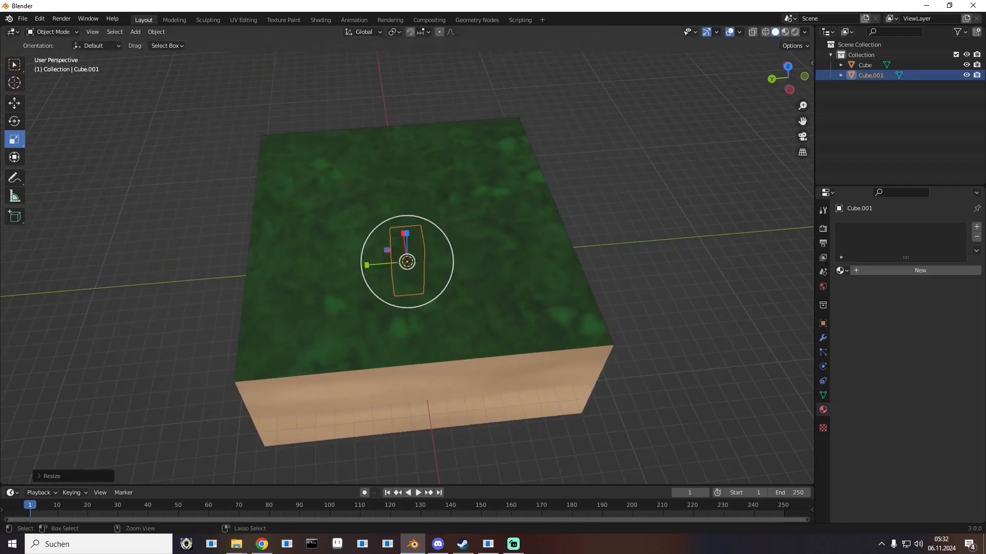
{"action": "key", "text": "ctrl+z"}
{"action": "left_click", "coordinate": [15, 103]}
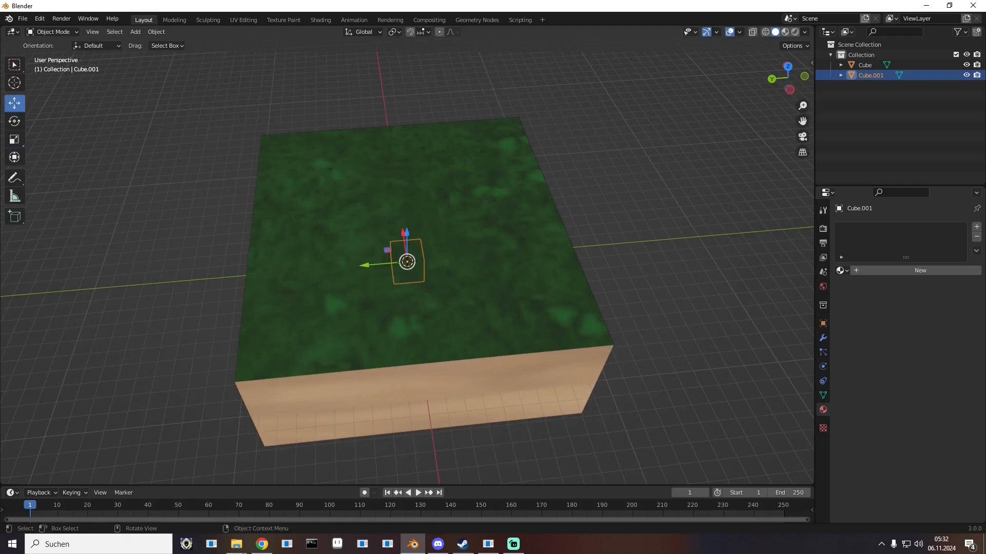
{"action": "left_click_drag", "start_coordinate": [407, 262], "coordinate": [406, 170]}
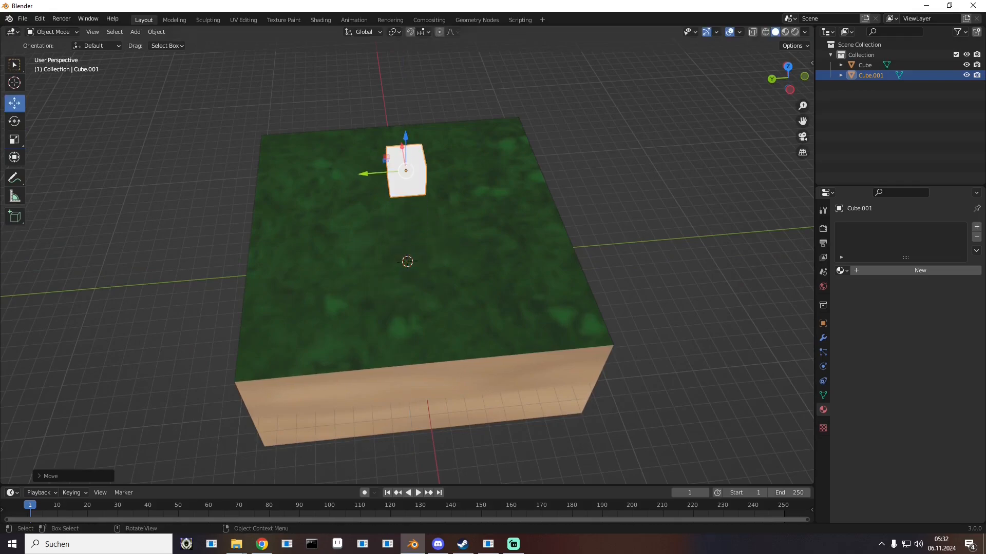
Step: Lower the small cube along the Z axis toward the grass surface
{"action": "scroll", "coordinate": [407, 262], "scroll_direction": "up", "scroll_amount": 3}
{"action": "left_click_drag", "start_coordinate": [802, 121], "coordinate": [797, 251]}
{"action": "middle_click_drag", "start_coordinate": [617, 267], "coordinate": [685, 249]}
{"action": "scroll", "coordinate": [685, 249], "scroll_direction": "up", "scroll_amount": 2}
{"action": "scroll", "coordinate": [407, 262], "scroll_direction": "down", "scroll_amount": 1}
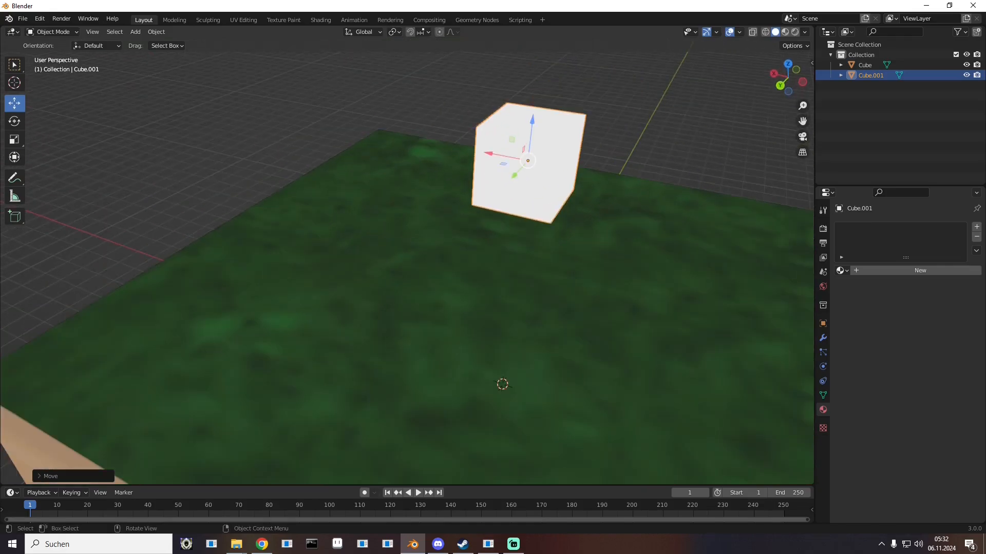
{"action": "key", "text": "g"}
{"action": "key", "text": "z"}
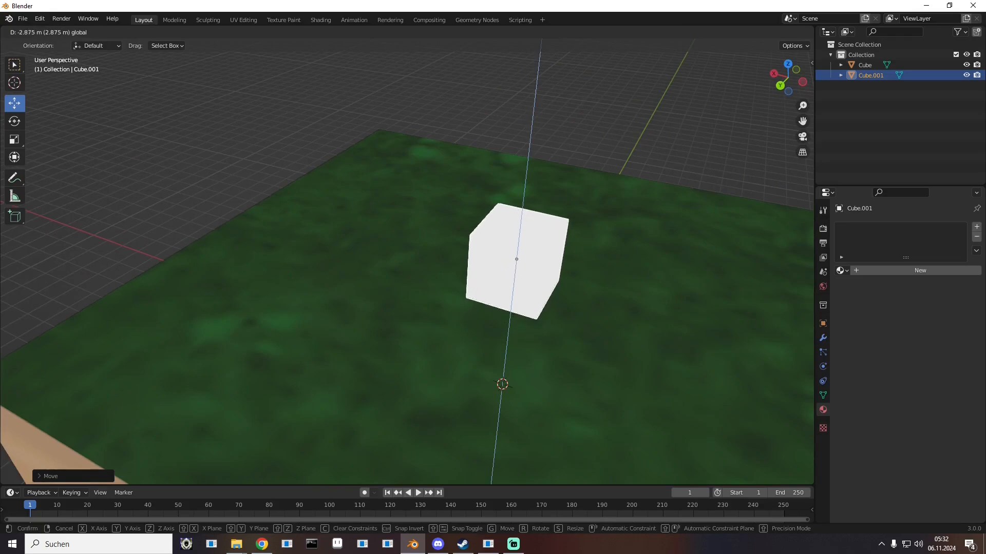
{"action": "left_click_drag", "start_coordinate": [520, 224], "coordinate": [520, 222]}
{"action": "middle_click_drag", "start_coordinate": [520, 222], "coordinate": [444, 252]}
{"action": "scroll", "coordinate": [444, 252], "scroll_direction": "down", "scroll_amount": 4}
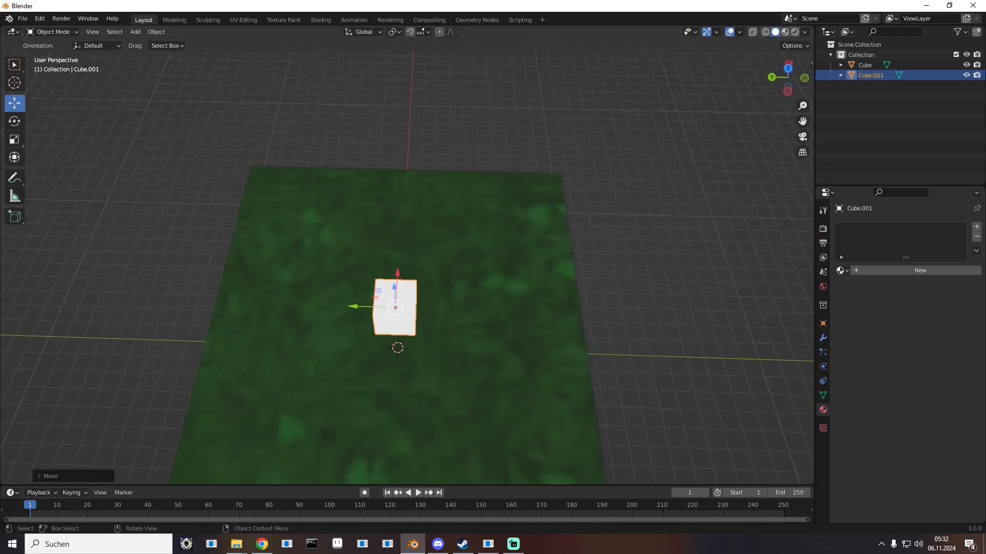
Step: Move the small cube about -4.7 m along the Y axis and about 5.26 m along the X axis over the grass
{"action": "key", "text": "g"}
{"action": "key", "text": "y"}
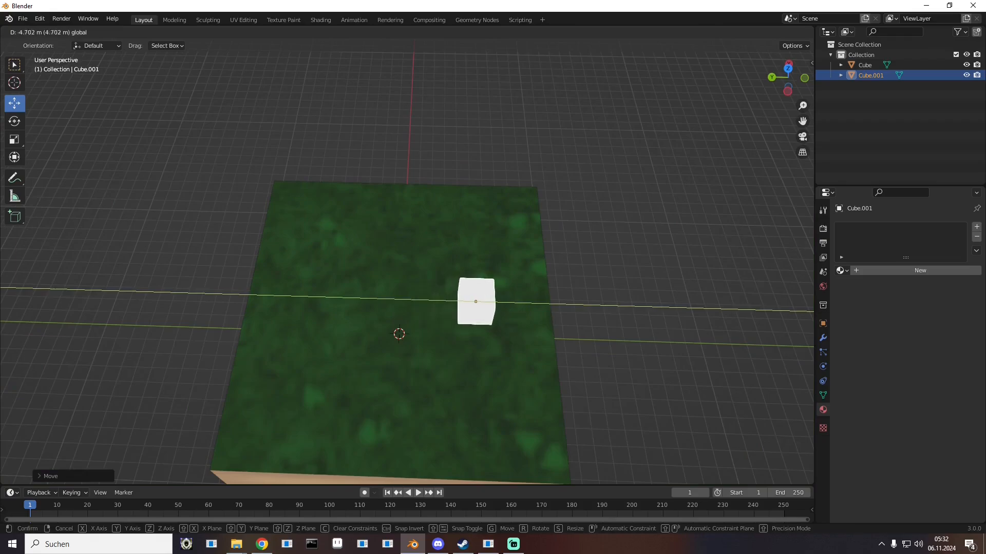
{"action": "key", "text": "Return"}
{"action": "key", "text": "g"}
{"action": "key", "text": "z"}
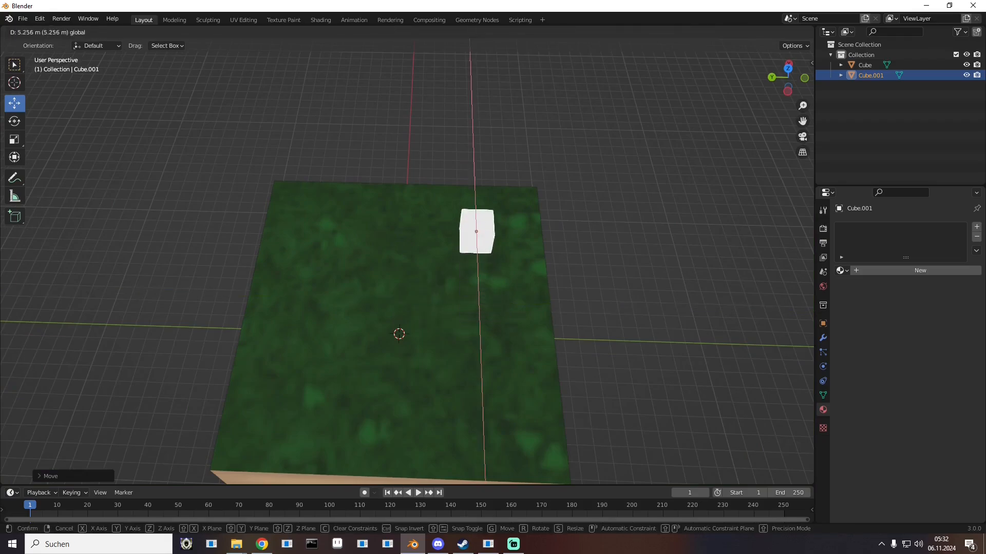
{"action": "key", "text": "Return"}
Step: Create a new material for the small cube
{"action": "scroll", "coordinate": [407, 253], "scroll_direction": "up", "scroll_amount": 3}
{"action": "middle_click_drag", "start_coordinate": [408, 253], "coordinate": [567, 249]}
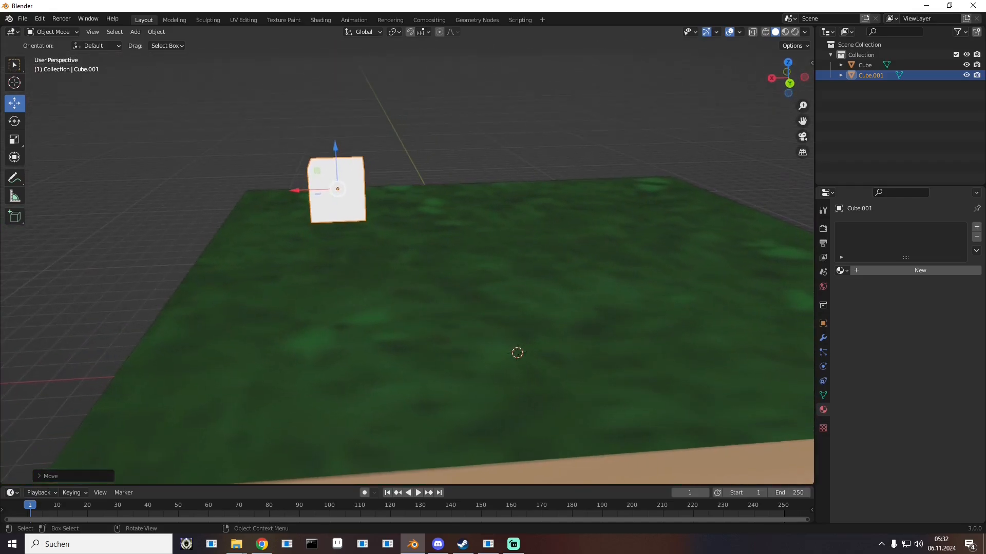
{"action": "left_click_drag", "start_coordinate": [803, 121], "coordinate": [793, 197]}
{"action": "scroll", "coordinate": [407, 255], "scroll_direction": "up", "scroll_amount": 3}
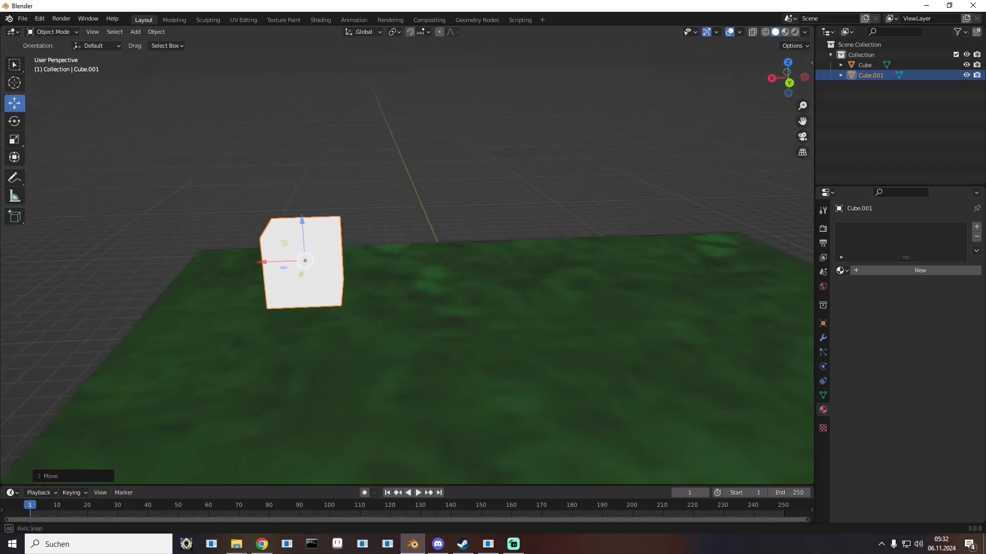
{"action": "middle_click_drag", "start_coordinate": [407, 255], "coordinate": [408, 239]}
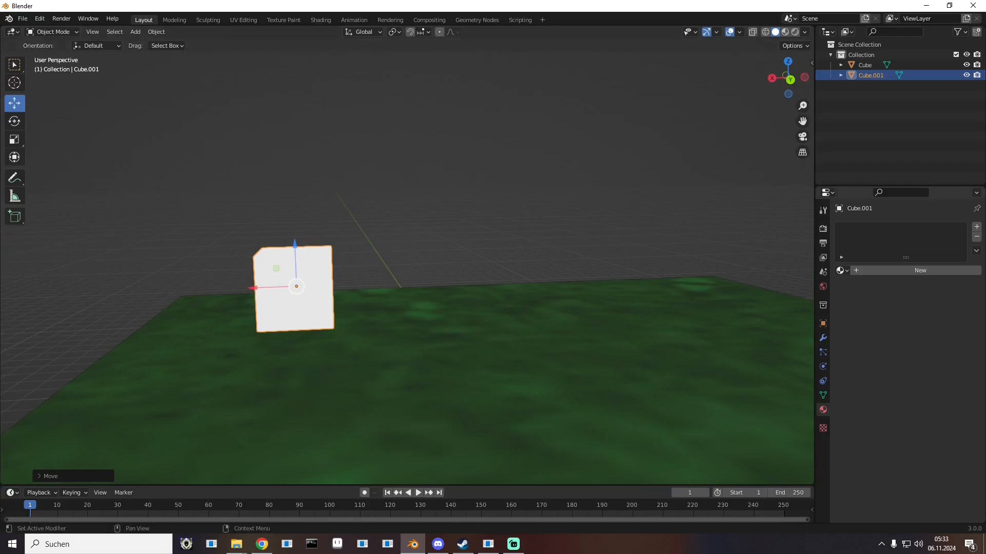
{"action": "left_click", "coordinate": [920, 271]}
Step: Rename the terrain cube object to World and the small cube object to Ledge
{"action": "double_click", "coordinate": [865, 65]}
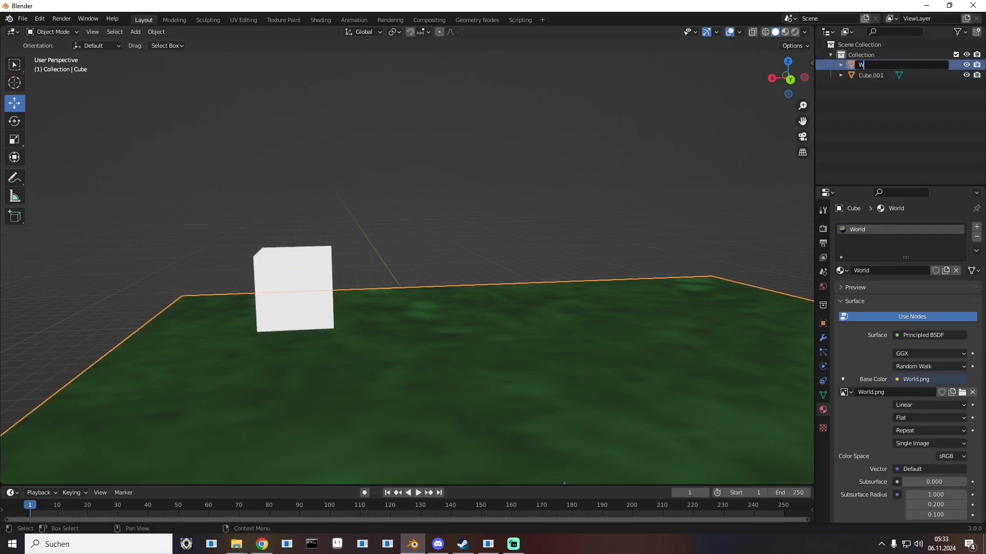
{"action": "type", "text": "World"}
{"action": "key", "text": "Return"}
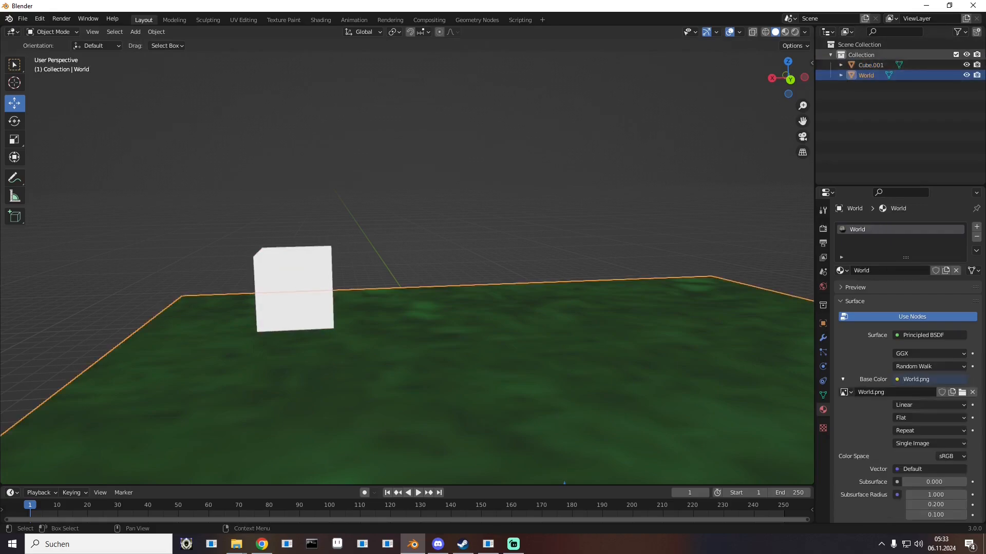
{"action": "double_click", "coordinate": [870, 65]}
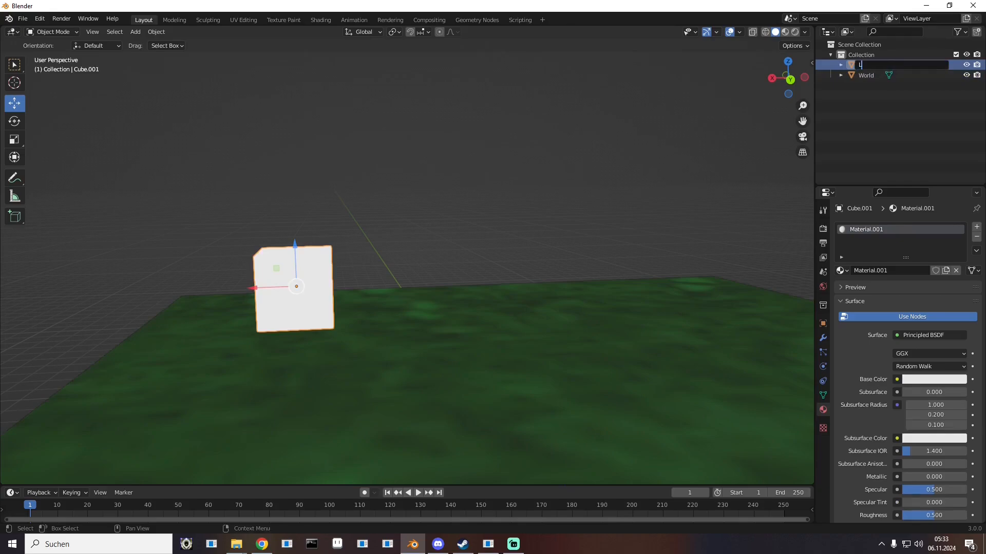
{"action": "key", "text": "Return"}
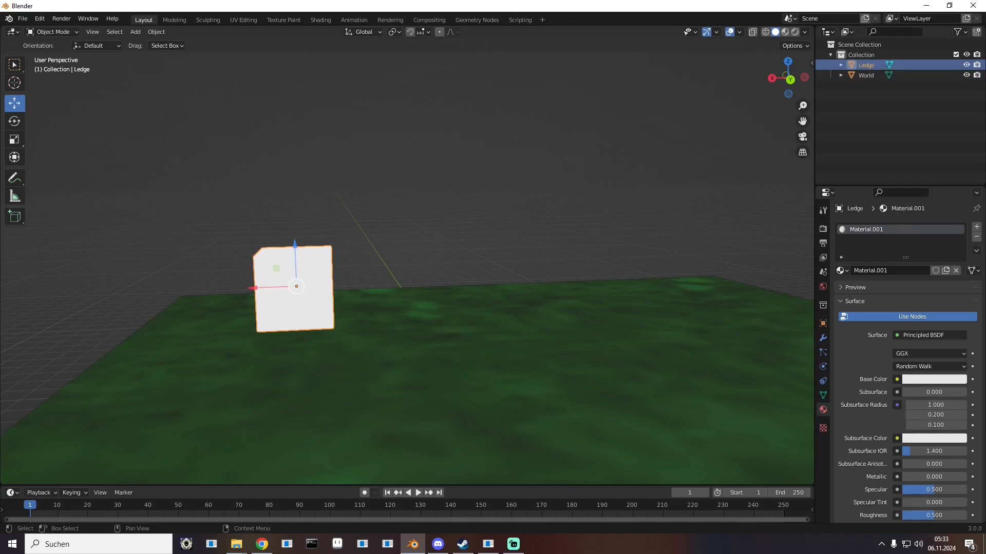
Step: Rename the small cube's material to Ledge
{"action": "double_click", "coordinate": [867, 229]}
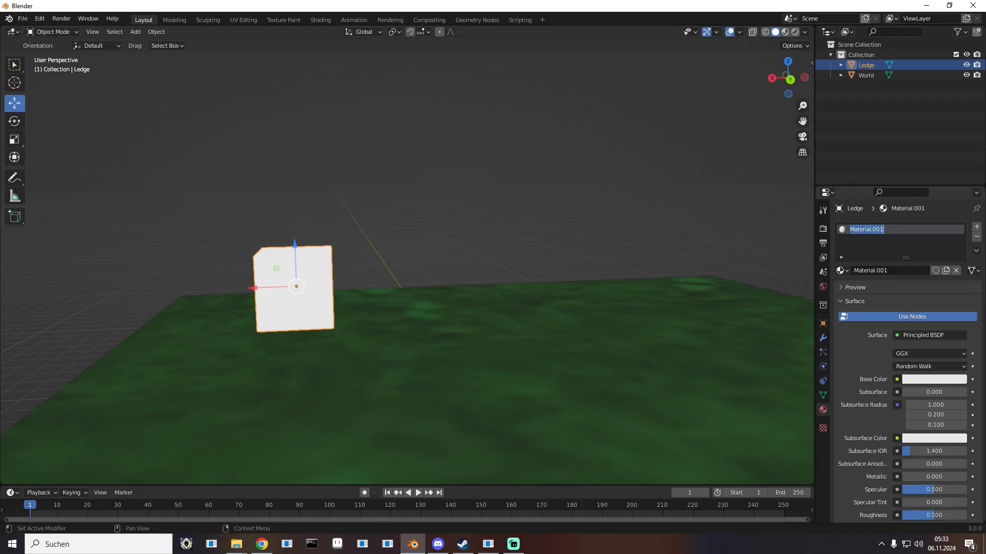
{"action": "type", "text": "Ledge"}
{"action": "key", "text": "Return"}
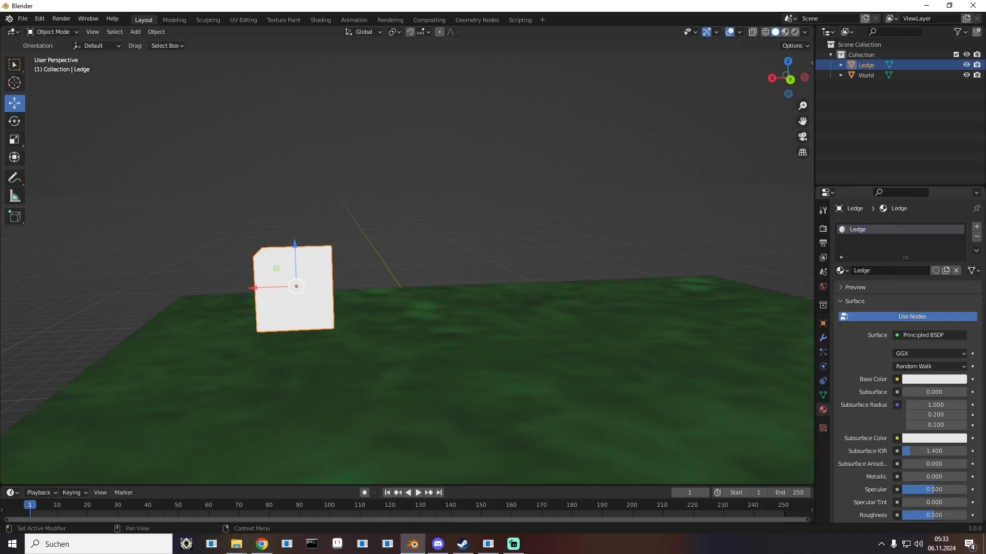
Step: Give the Ledge material an image texture as its base color, using Ledge.png from the Textures folder
{"action": "middle_click_drag", "start_coordinate": [514, 267], "coordinate": [485, 281]}
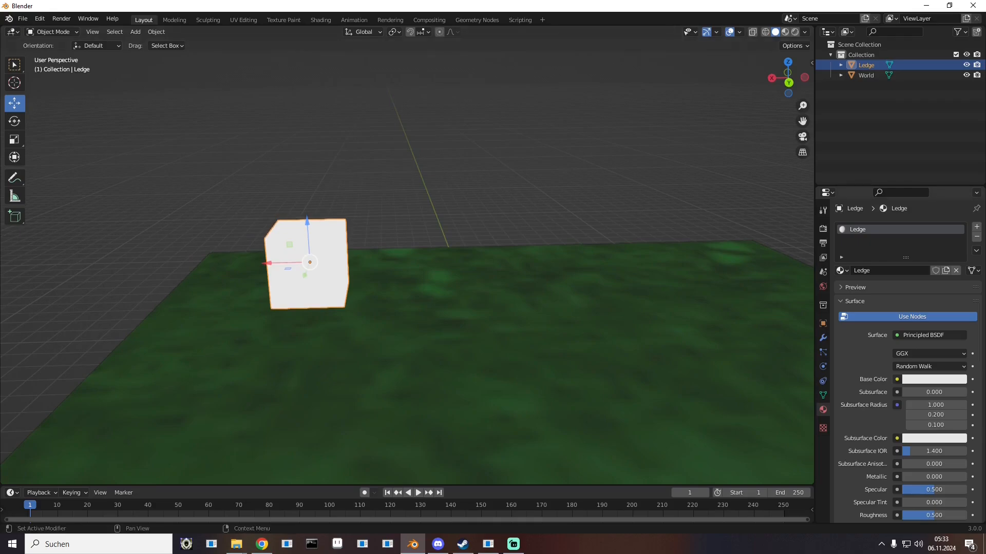
{"action": "left_click", "coordinate": [896, 379]}
{"action": "left_click", "coordinate": [690, 289]}
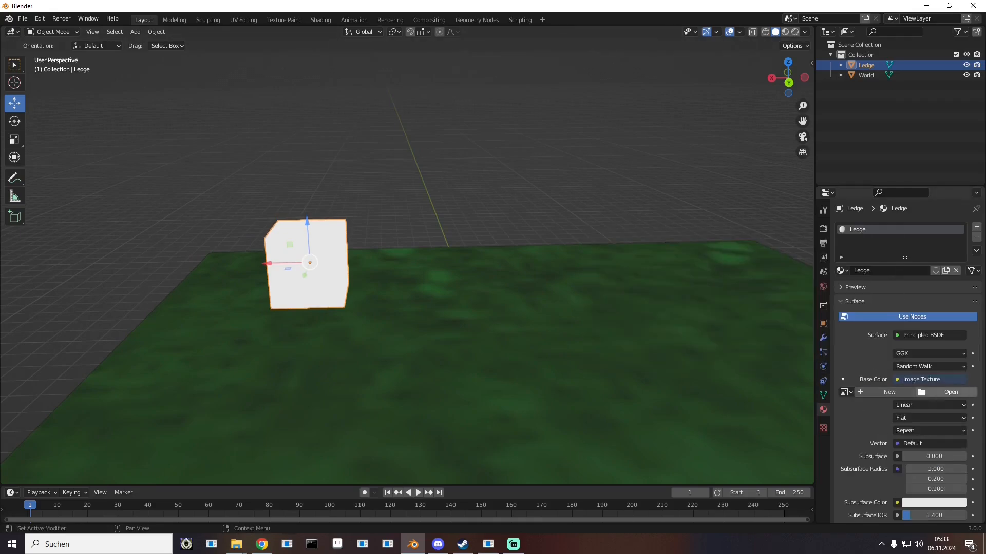
{"action": "left_click", "coordinate": [950, 392]}
{"action": "left_click", "coordinate": [255, 403]}
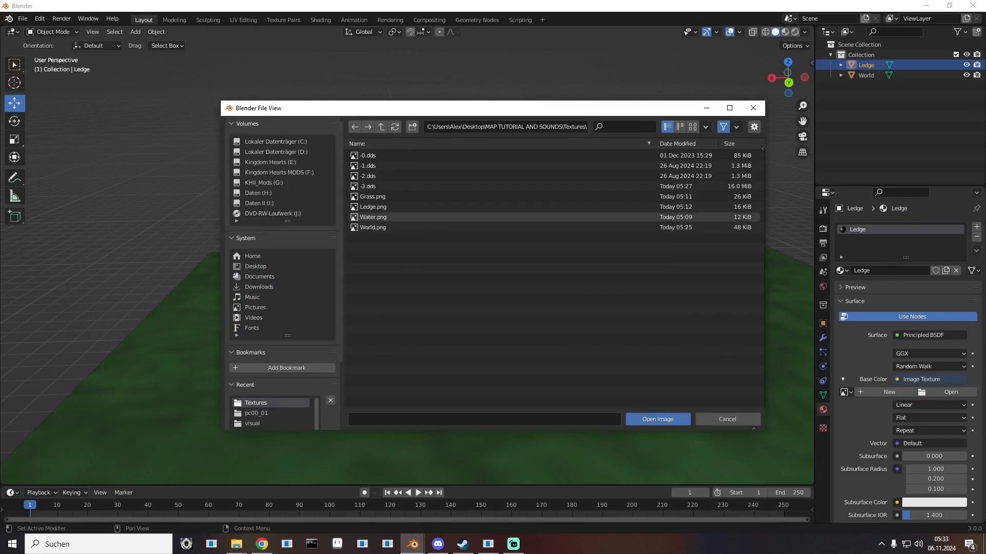
{"action": "double_click", "coordinate": [373, 207]}
Step: Examine the small cube's UV layout over Ledge.png in the UV Editing workspace, and return to the Layout workspace
{"action": "middle_click_drag", "start_coordinate": [401, 216], "coordinate": [241, 218]}
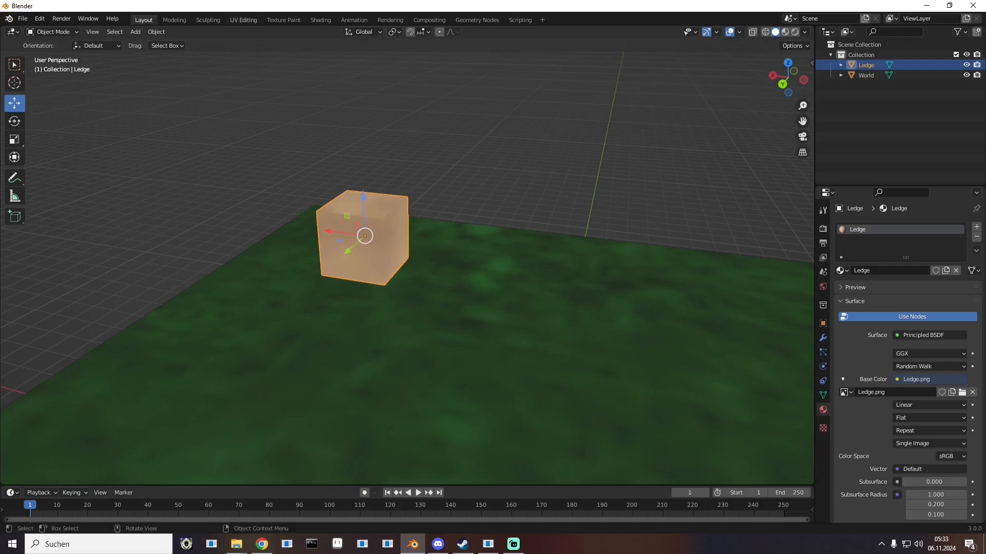
{"action": "left_click", "coordinate": [243, 20]}
{"action": "scroll", "coordinate": [206, 287], "scroll_direction": "down", "scroll_amount": 6}
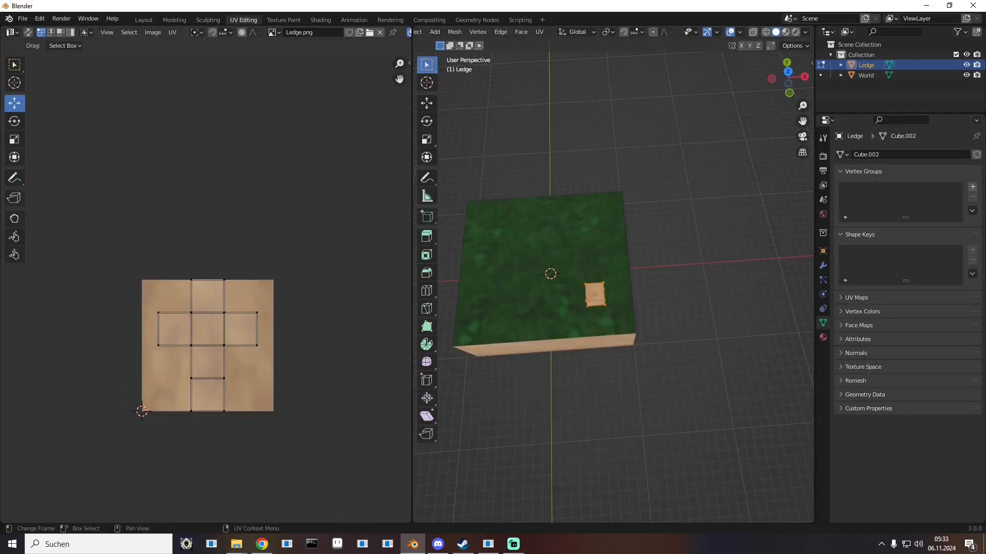
{"action": "scroll", "coordinate": [206, 287], "scroll_direction": "up", "scroll_amount": 2}
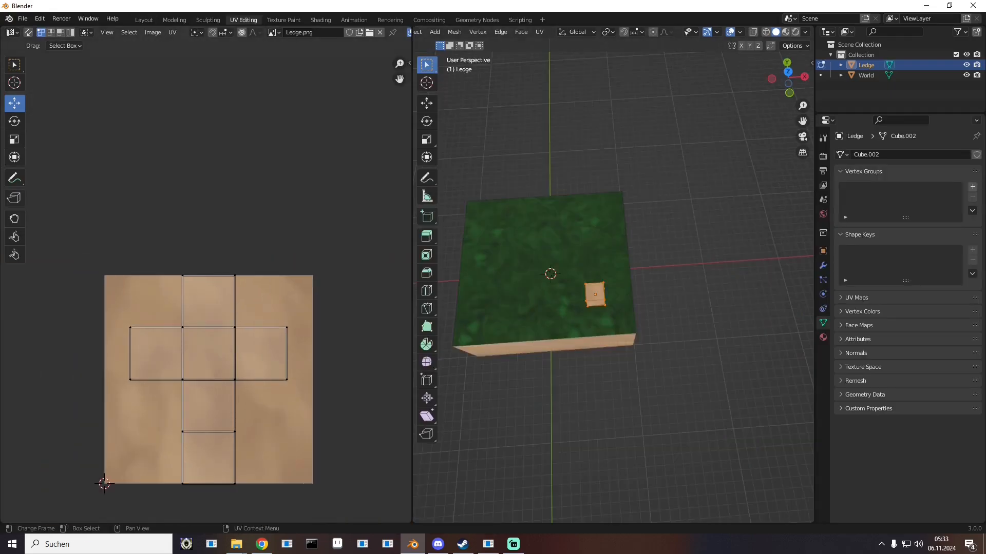
{"action": "left_click", "coordinate": [144, 20]}
Step: Copy and paste the Ledge cube, and move the copy along the X axis to sit right beside the original
{"action": "middle_click_drag", "start_coordinate": [288, 154], "coordinate": [326, 151]}
{"action": "left_click", "coordinate": [318, 151]}
{"action": "left_click", "coordinate": [301, 259]}
{"action": "middle_click_drag", "start_coordinate": [302, 259], "coordinate": [299, 258]}
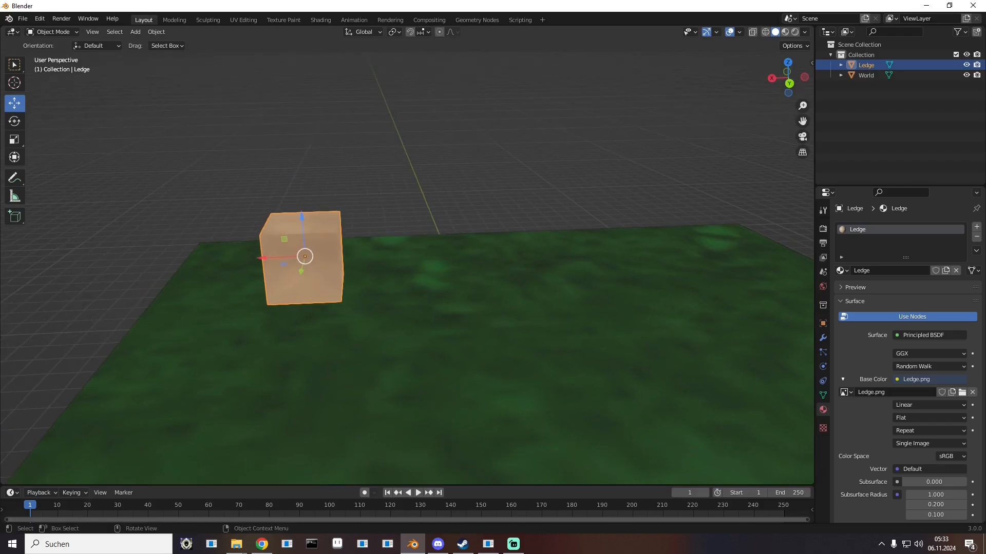
{"action": "key", "text": "ctrl+c"}
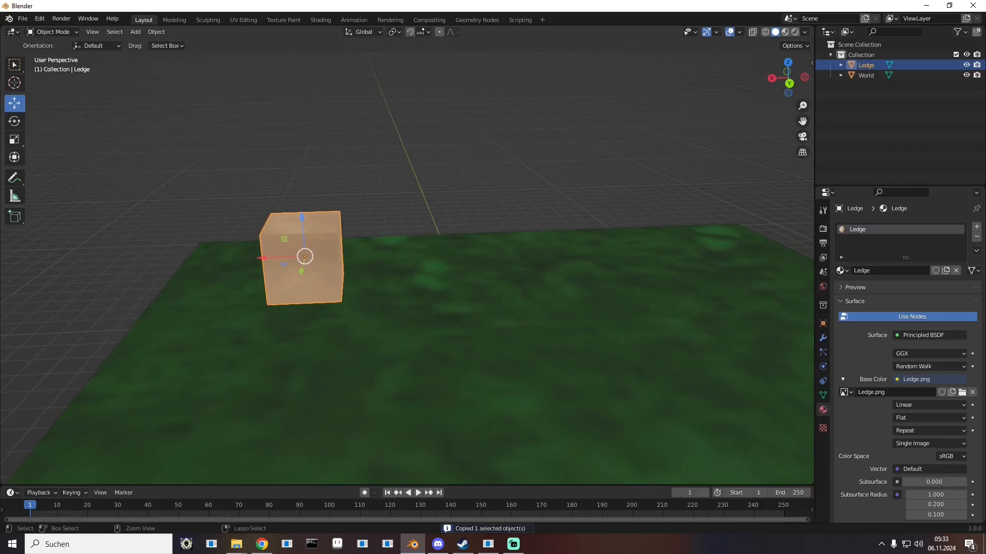
{"action": "key", "text": "ctrl+v"}
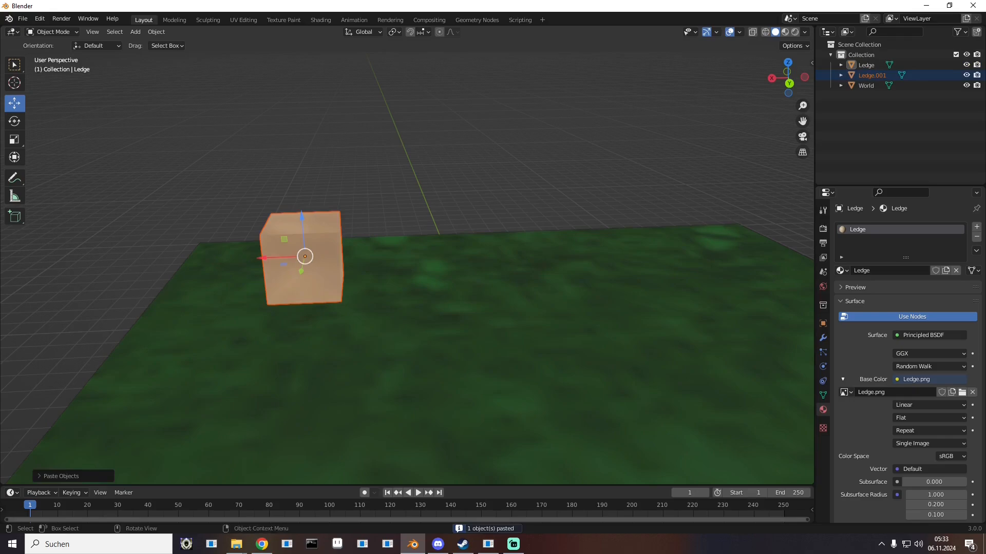
{"action": "left_click_drag", "start_coordinate": [265, 258], "coordinate": [341, 255]}
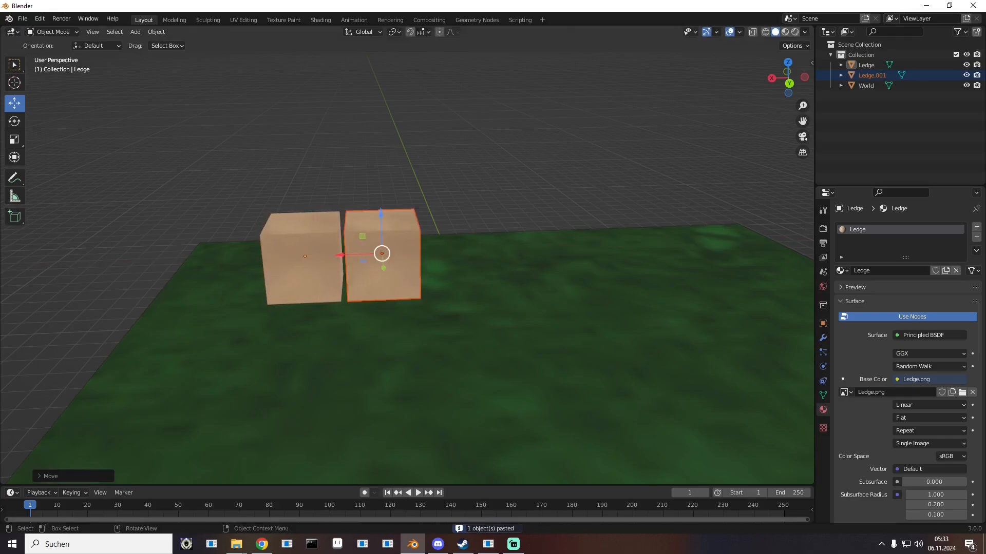
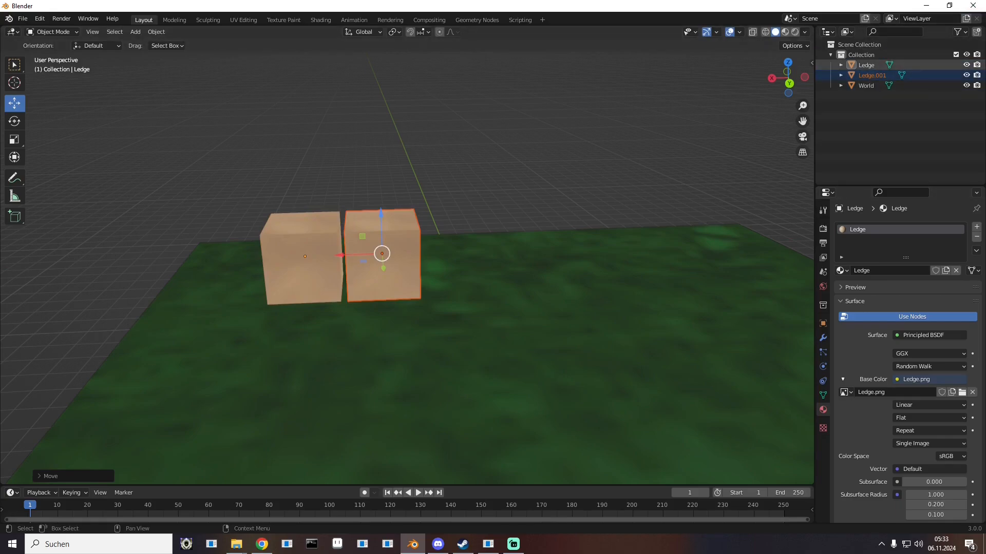
Step: Rename the copied cube's material to Ledge and compare the material names of both ledge cubes
{"action": "left_click", "coordinate": [866, 66]}
{"action": "left_click", "coordinate": [871, 75]}
{"action": "left_click", "coordinate": [866, 65]}
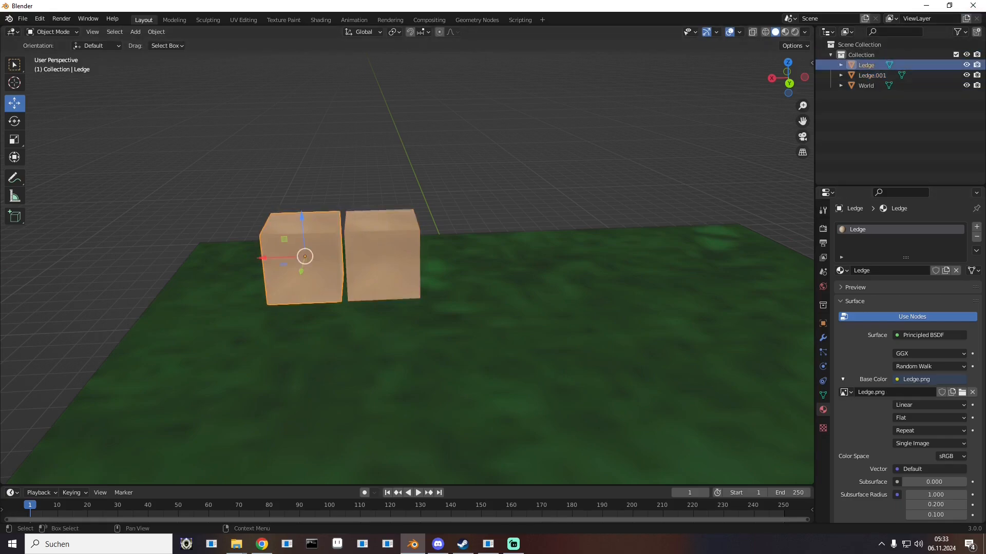
{"action": "left_click", "coordinate": [872, 75]}
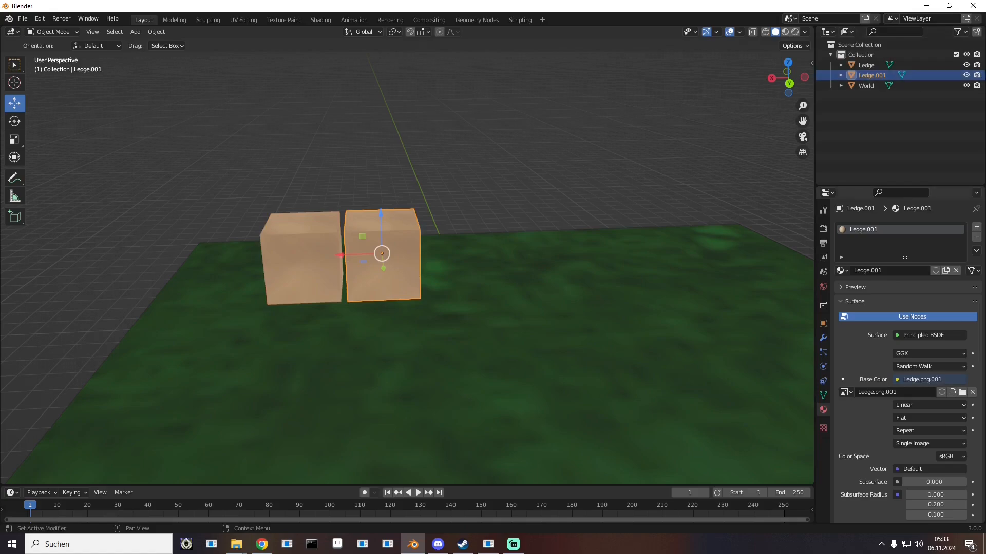
{"action": "double_click", "coordinate": [863, 229]}
{"action": "left_click", "coordinate": [866, 65]}
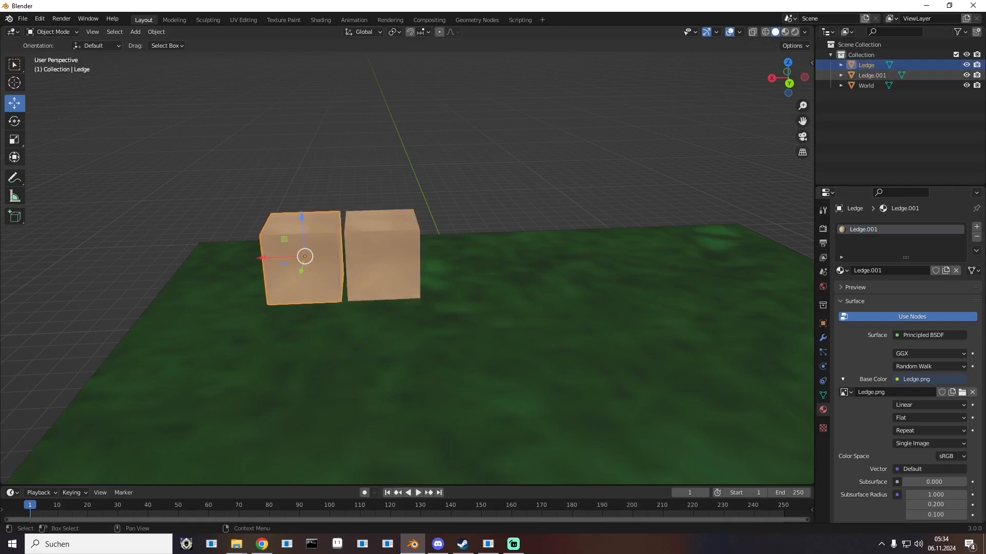
{"action": "left_click", "coordinate": [871, 76]}
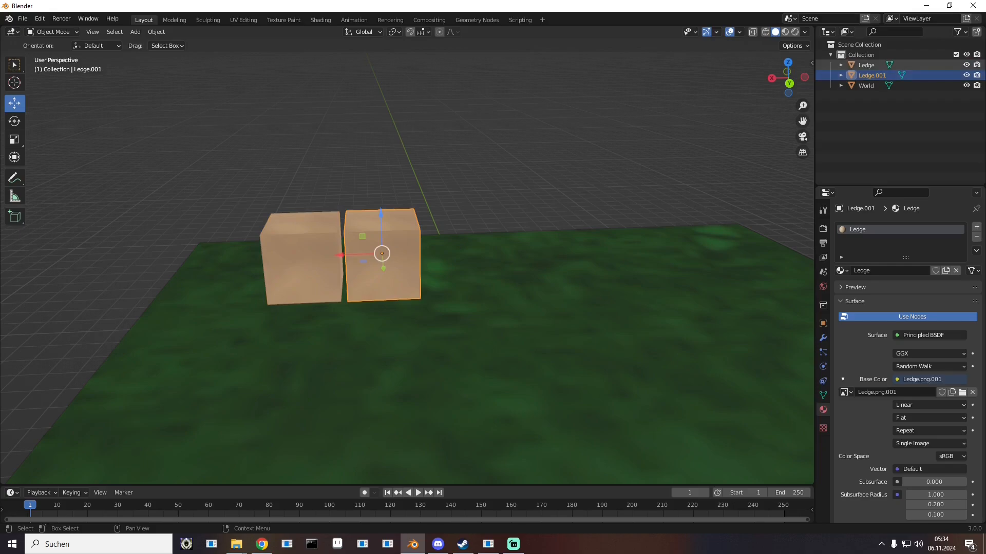
Step: Rename the original ledge cube's material back to Ledge
{"action": "left_click", "coordinate": [866, 66]}
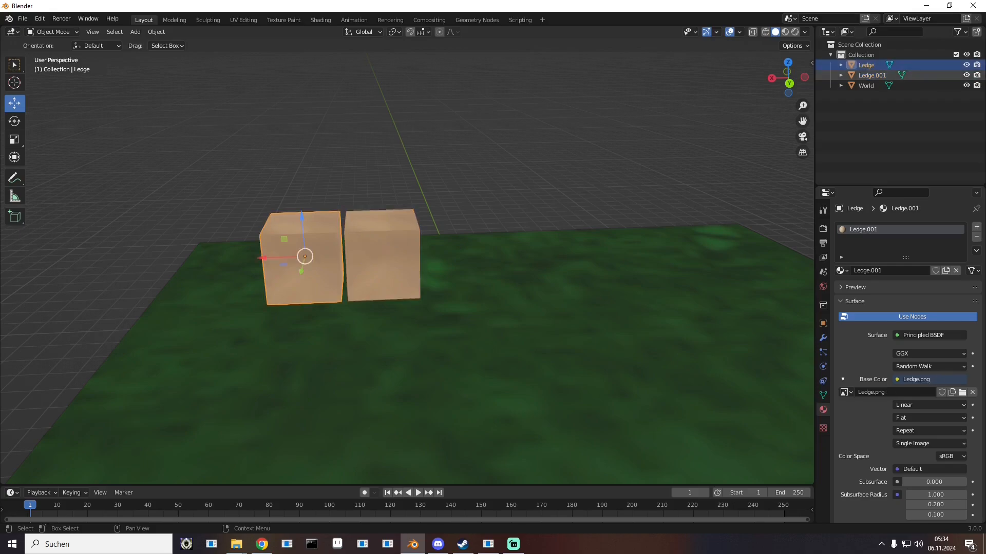
{"action": "double_click", "coordinate": [879, 230]}
{"action": "left_click", "coordinate": [879, 229]}
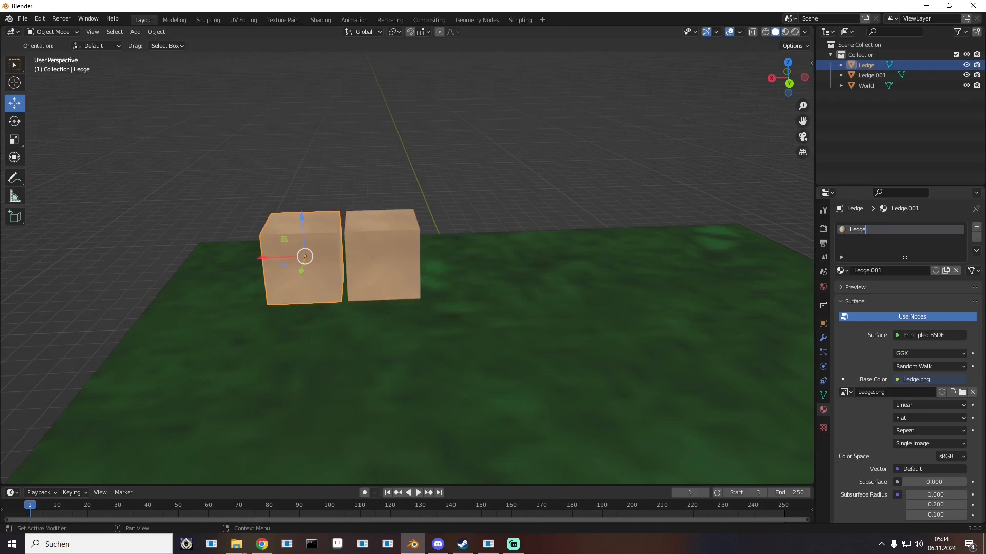
Step: Rename both the copied cube object and its material to Ledge2, and check the material names of the two cubes
{"action": "left_click", "coordinate": [872, 75]}
{"action": "double_click", "coordinate": [872, 75]}
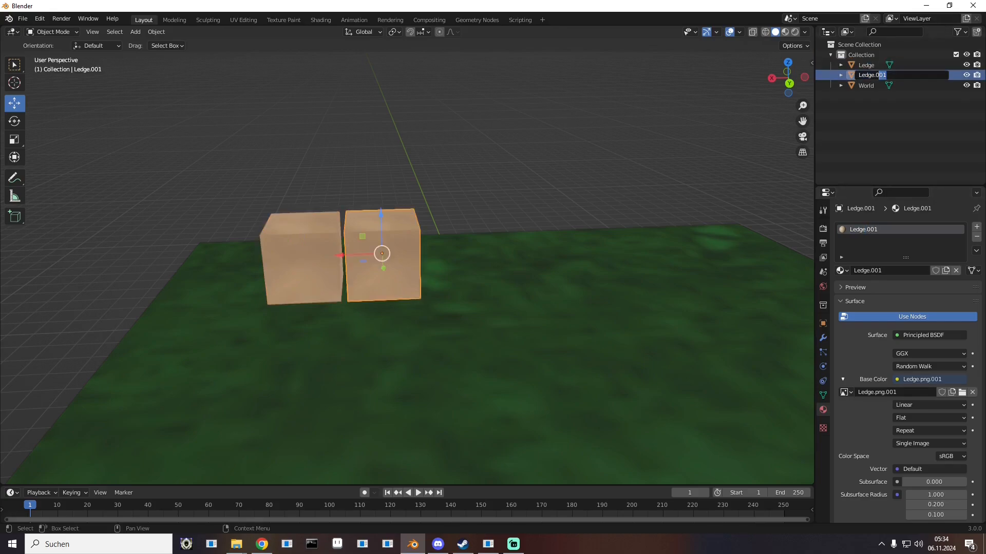
{"action": "key", "text": "Return"}
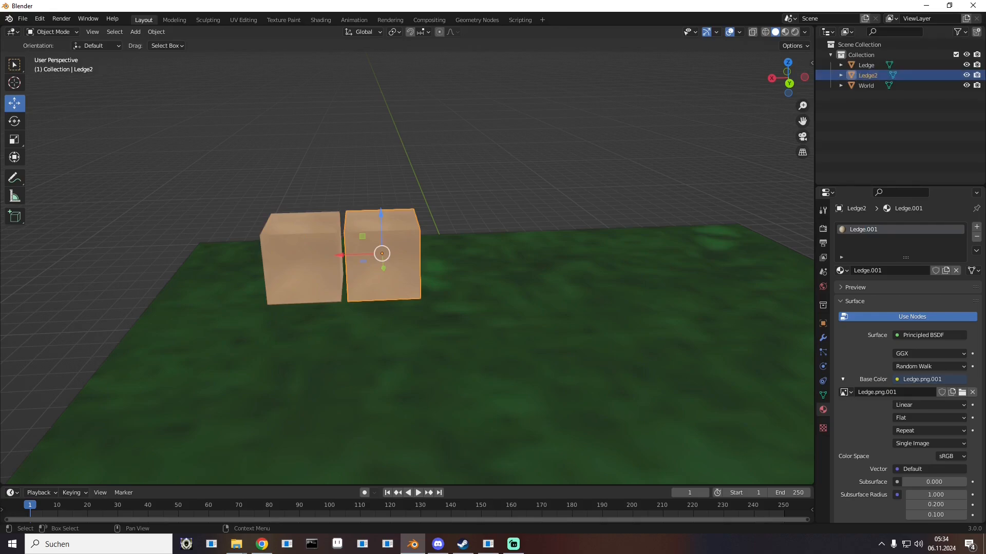
{"action": "double_click", "coordinate": [879, 229]}
{"action": "left_click", "coordinate": [867, 66]}
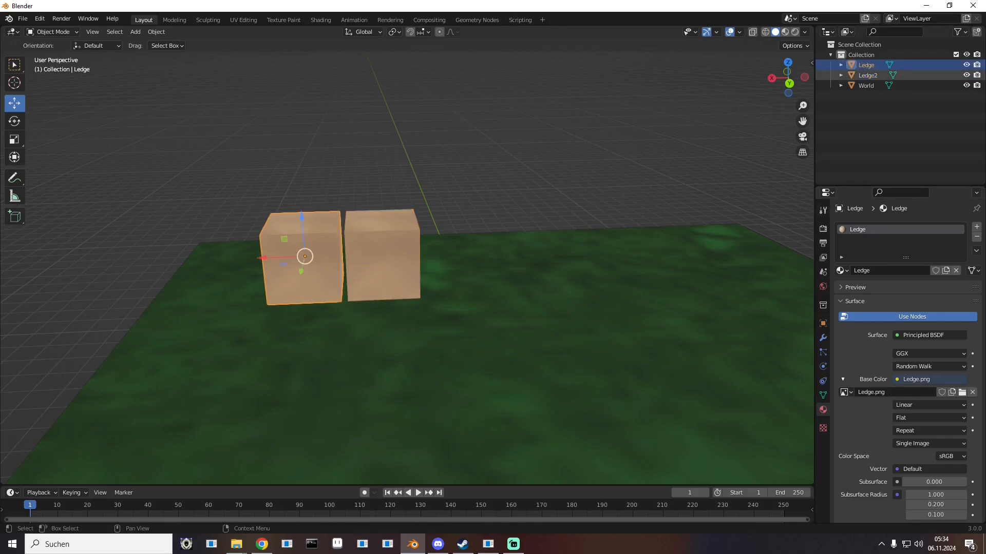
{"action": "left_click", "coordinate": [868, 75]}
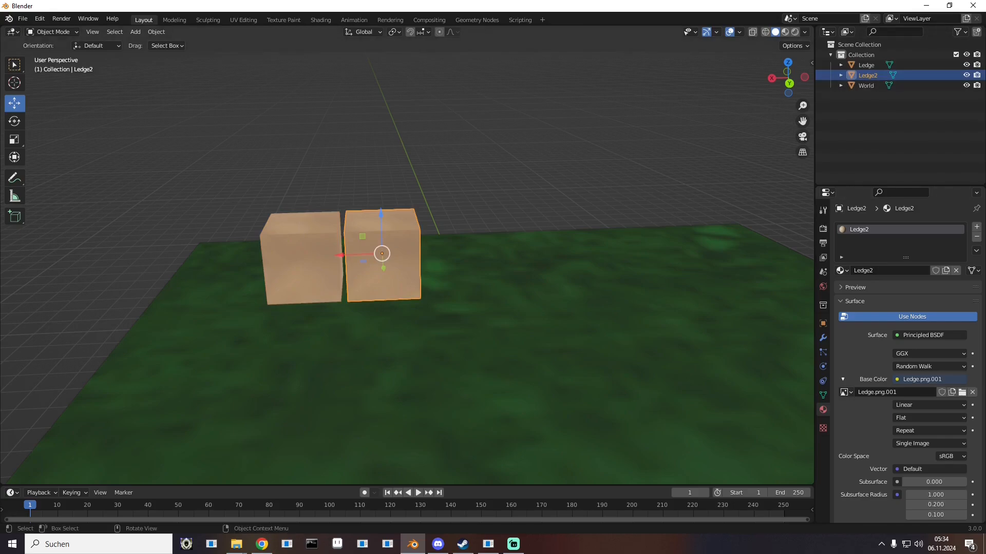
Step: Scale the Ledge2 cube up along the Z axis to about twice its height
{"action": "middle_click_drag", "start_coordinate": [514, 262], "coordinate": [513, 258]}
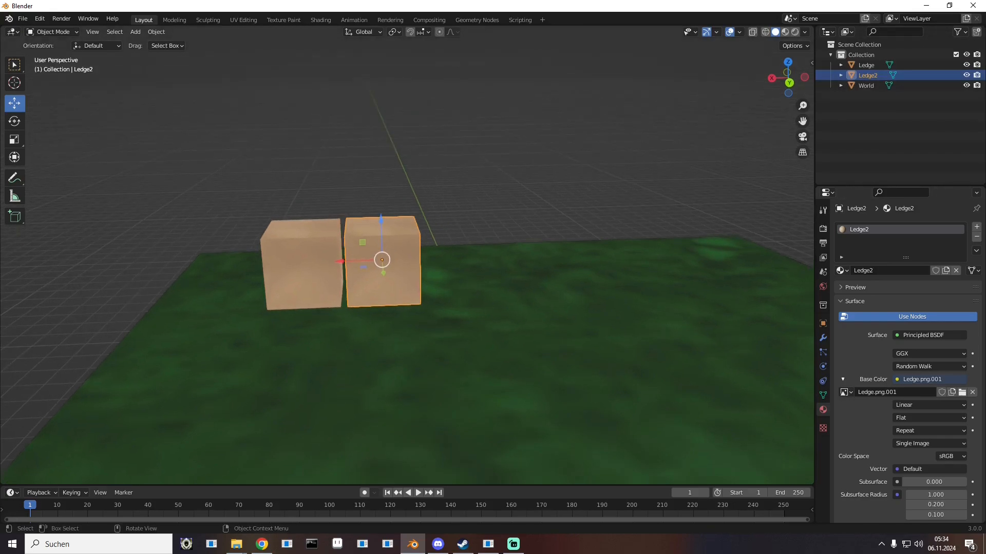
{"action": "left_click", "coordinate": [14, 139]}
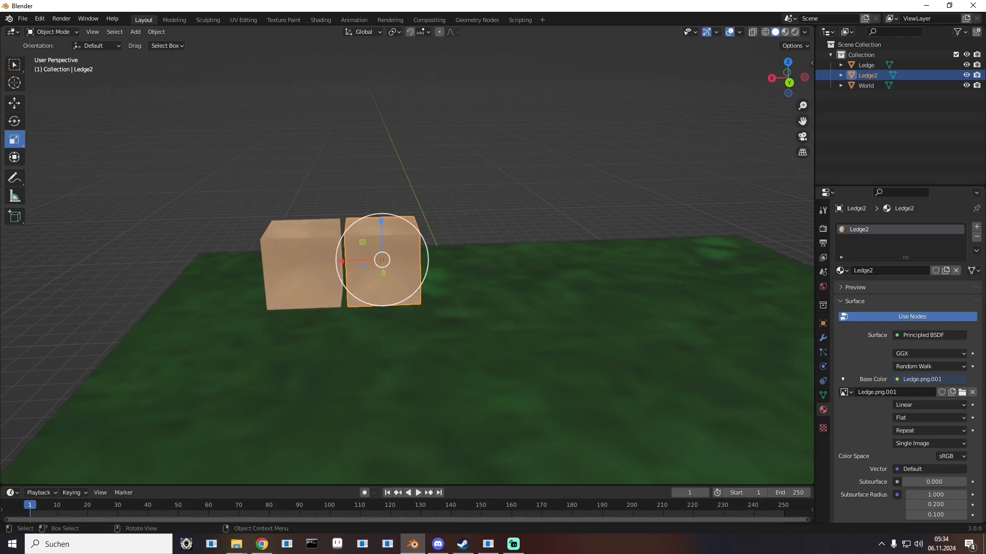
{"action": "left_click_drag", "start_coordinate": [382, 229], "coordinate": [380, 186]}
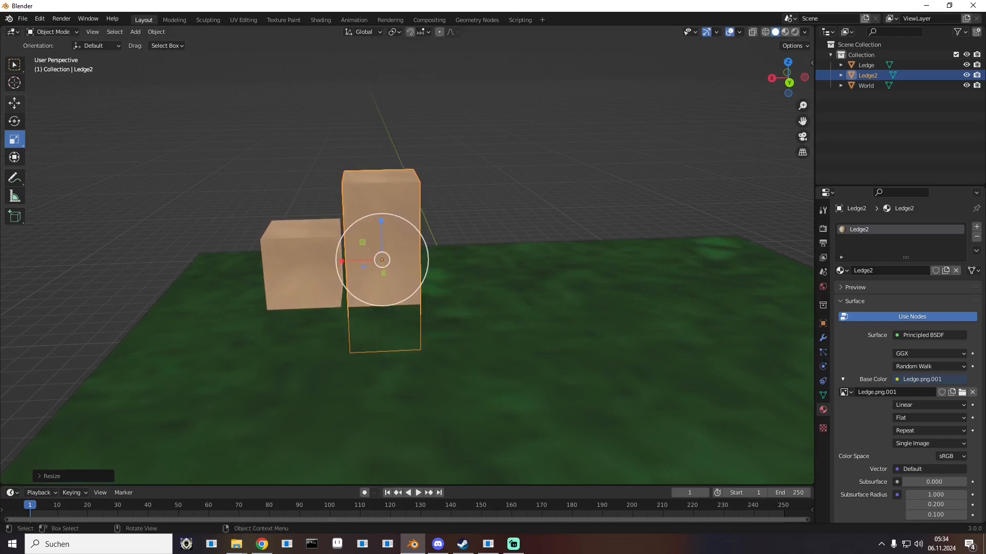
Step: Raise the stretched Ledge2 cube along Z until its base rests on the grass beside the Ledge cube, and deselect it
{"action": "left_click", "coordinate": [15, 103]}
{"action": "left_click_drag", "start_coordinate": [382, 260], "coordinate": [329, 214]}
{"action": "middle_click_drag", "start_coordinate": [329, 214], "coordinate": [426, 217]}
{"action": "middle_click_drag", "start_coordinate": [395, 472], "coordinate": [518, 354]}
{"action": "left_click", "coordinate": [518, 179]}
{"action": "middle_click_drag", "start_coordinate": [519, 180], "coordinate": [482, 201]}
{"action": "scroll", "coordinate": [524, 192], "scroll_direction": "down", "scroll_amount": 4}
{"action": "scroll", "coordinate": [541, 196], "scroll_direction": "down", "scroll_amount": 2}
{"action": "scroll", "coordinate": [542, 196], "scroll_direction": "up", "scroll_amount": 2}
{"action": "scroll", "coordinate": [541, 196], "scroll_direction": "down", "scroll_amount": 1}
{"action": "scroll", "coordinate": [407, 267], "scroll_direction": "up", "scroll_amount": 2}
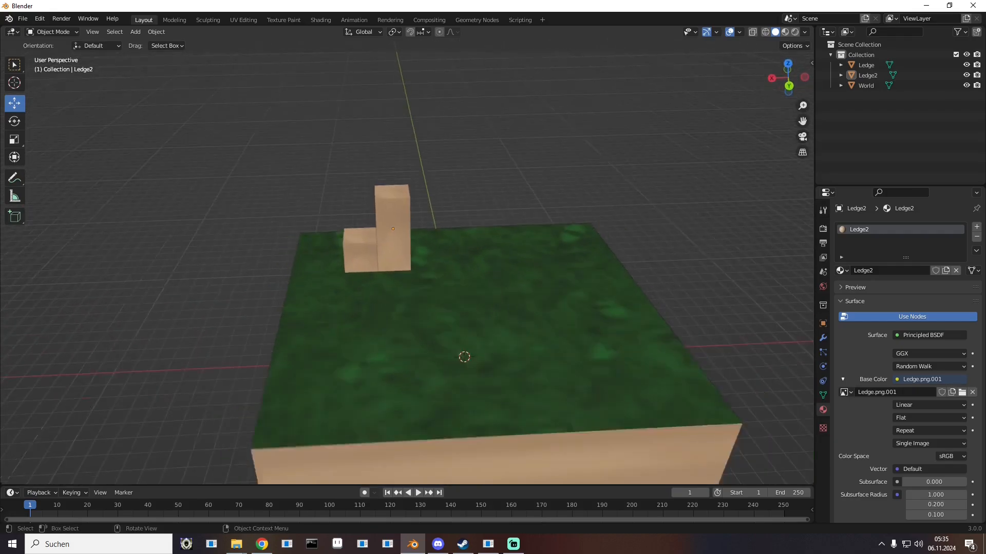
{"action": "scroll", "coordinate": [407, 267], "scroll_direction": "down", "scroll_amount": 2}
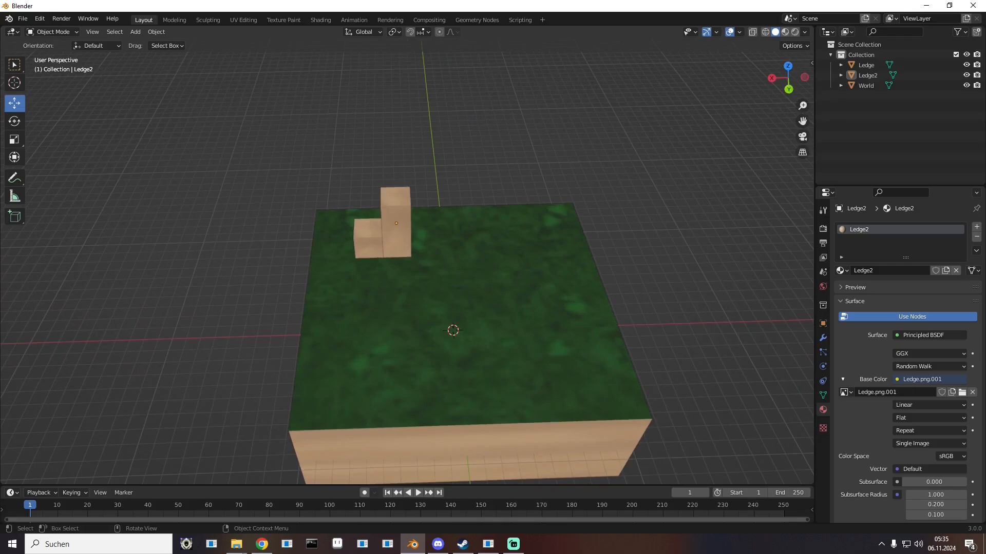
Step: Switch to the Textures folder to look over the Ledge, World, Grass and Water PNG textures, and return to Blender
{"action": "left_click_drag", "start_coordinate": [716, 6], "coordinate": [316, 57]}
{"action": "left_click", "coordinate": [948, 125]}
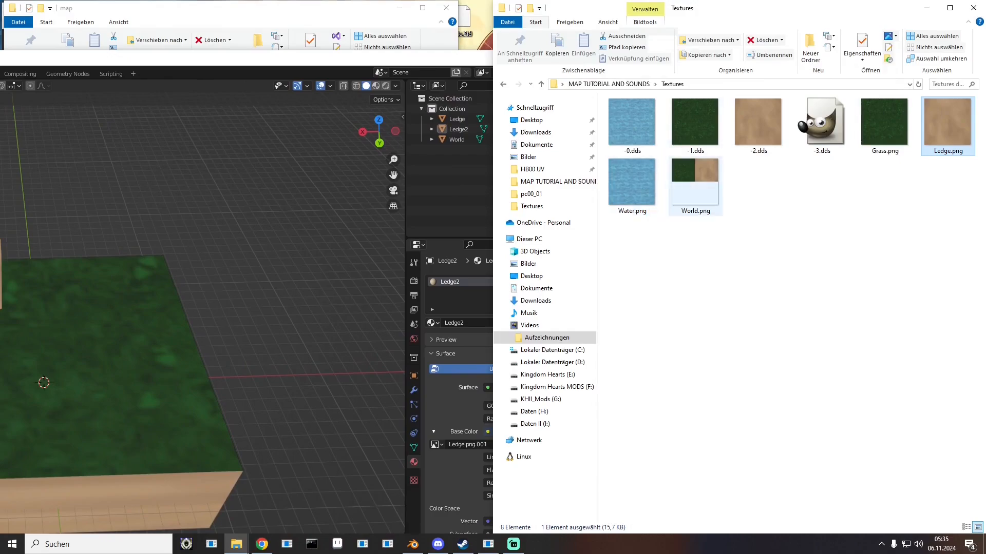
{"action": "left_click", "coordinate": [695, 184]}
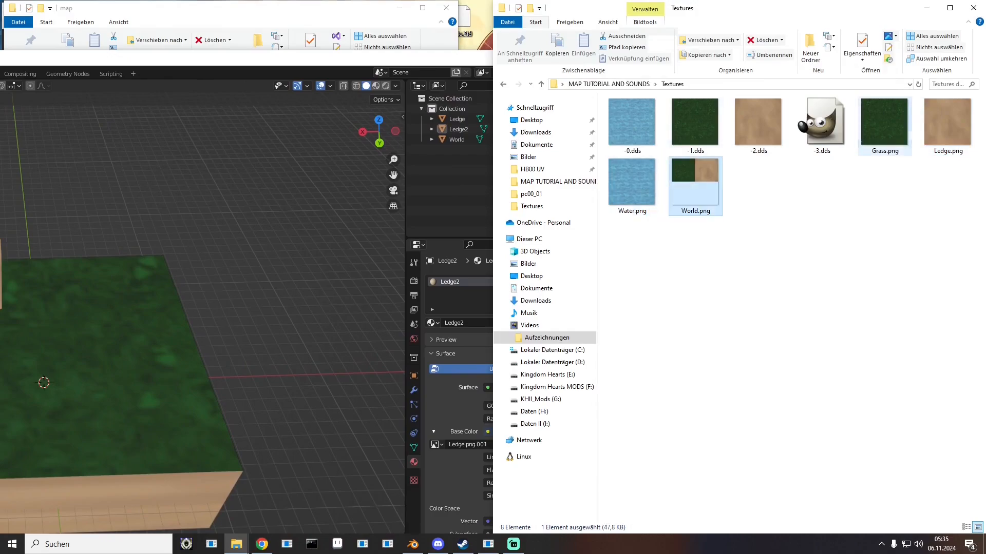
{"action": "left_click", "coordinate": [884, 126]}
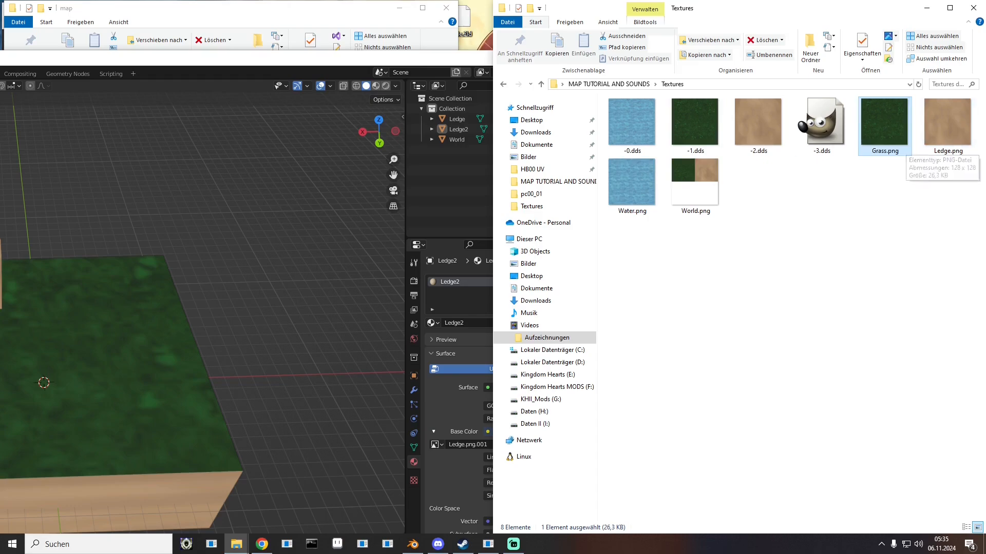
{"action": "left_click", "coordinate": [905, 147]}
{"action": "left_click", "coordinate": [894, 205]}
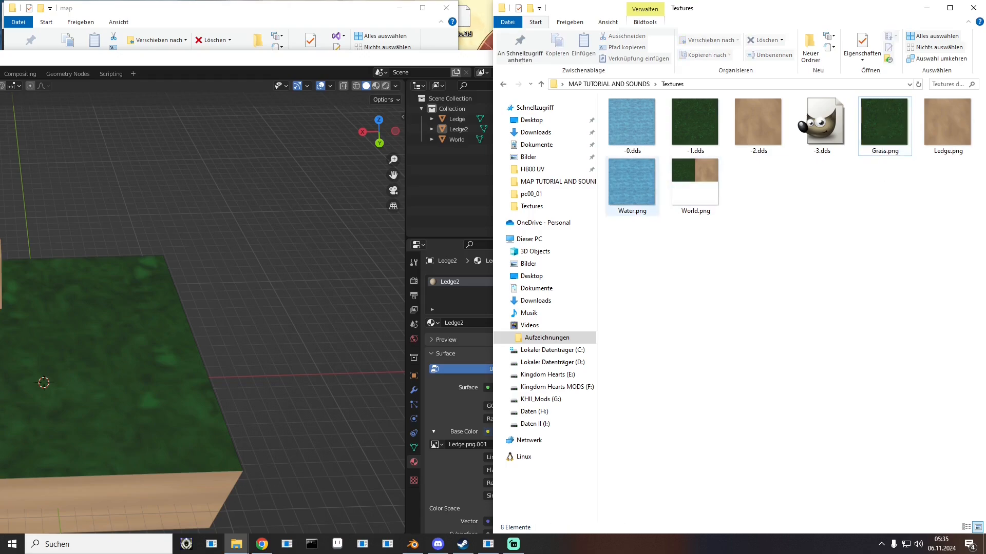
{"action": "left_click", "coordinate": [632, 184]}
{"action": "left_click_drag", "start_coordinate": [216, 58], "coordinate": [593, 1]}
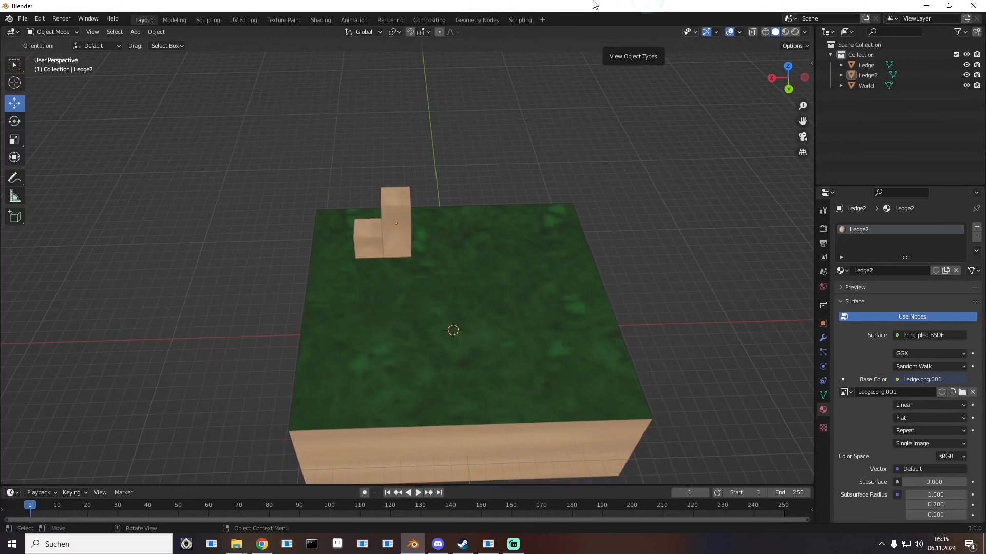
Step: Add a plane mesh and raise it about 3.7 m along Z onto the terrain's grass surface
{"action": "left_click", "coordinate": [135, 32]}
{"action": "mouse_move", "coordinate": [149, 43]}
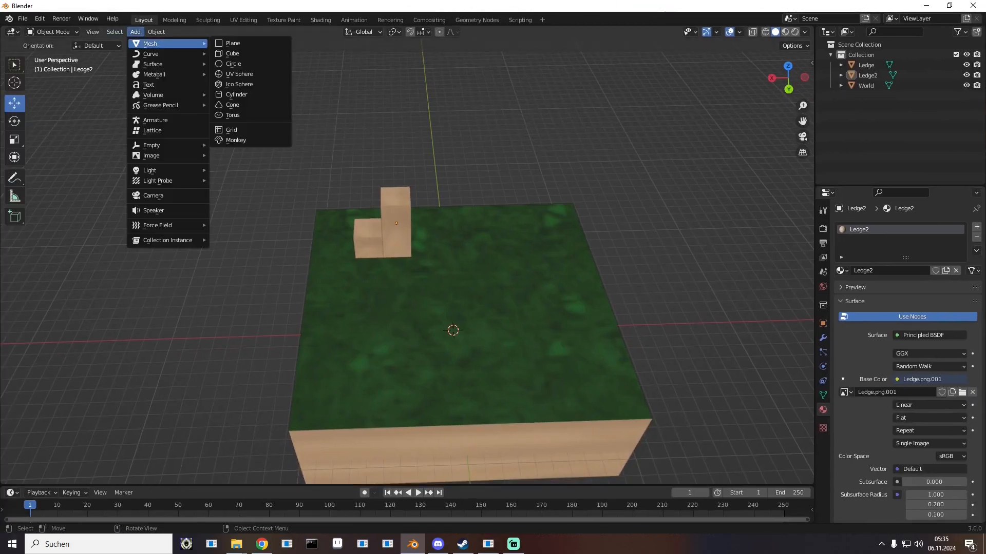
{"action": "left_click", "coordinate": [226, 43]}
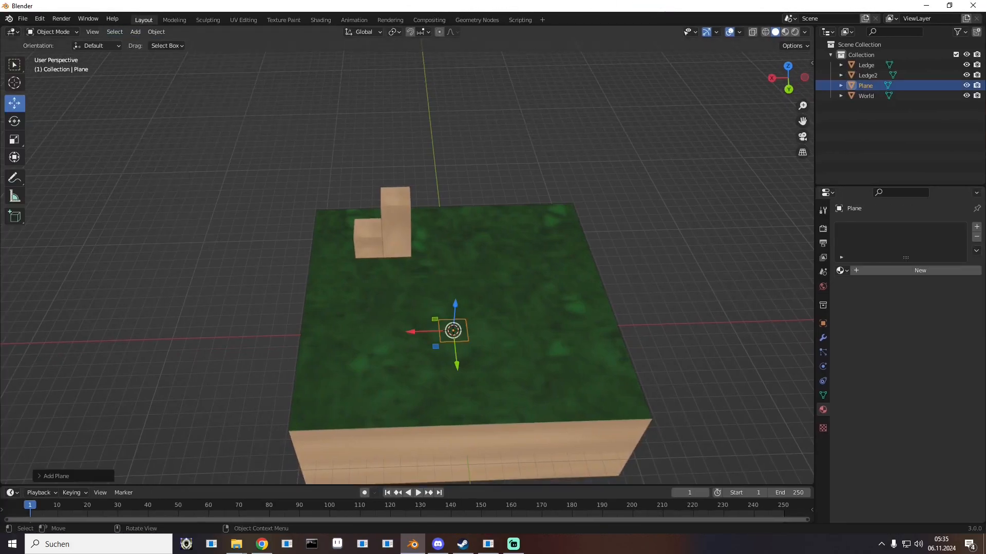
{"action": "scroll", "coordinate": [406, 267], "scroll_direction": "up", "scroll_amount": 5}
{"action": "key", "text": "g"}
{"action": "key", "text": "y"}
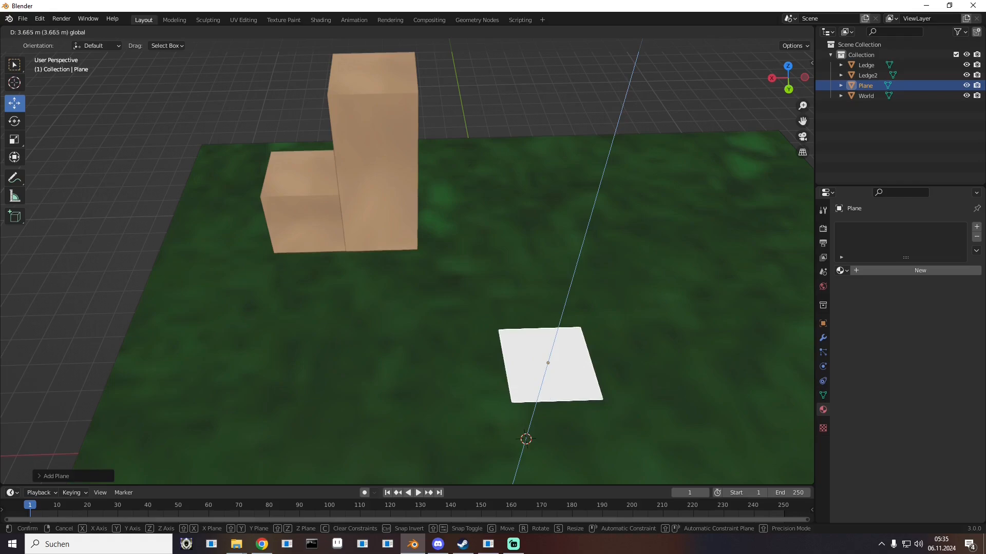
{"action": "left_click_drag", "start_coordinate": [557, 331], "coordinate": [557, 330]}
{"action": "middle_click_drag", "start_coordinate": [557, 330], "coordinate": [532, 336]}
Step: Move the plane along Y away from the ledge cubes and along X until it meets the side edge of the grass
{"action": "scroll", "coordinate": [534, 269], "scroll_direction": "down", "scroll_amount": 4}
{"action": "left_click_drag", "start_coordinate": [466, 336], "coordinate": [470, 429]}
{"action": "left_click_drag", "start_coordinate": [429, 399], "coordinate": [244, 397]}
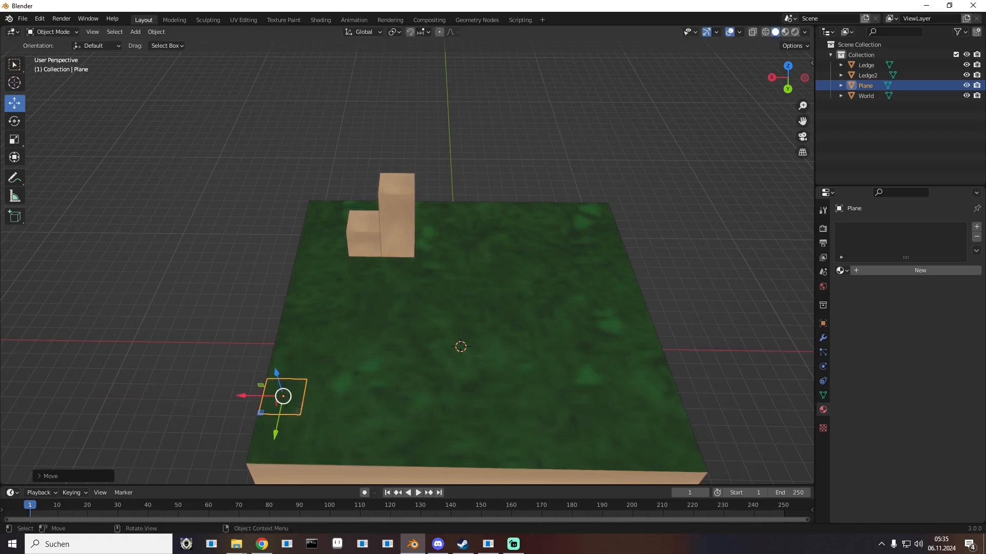
{"action": "middle_click_drag", "start_coordinate": [321, 395], "coordinate": [466, 364]}
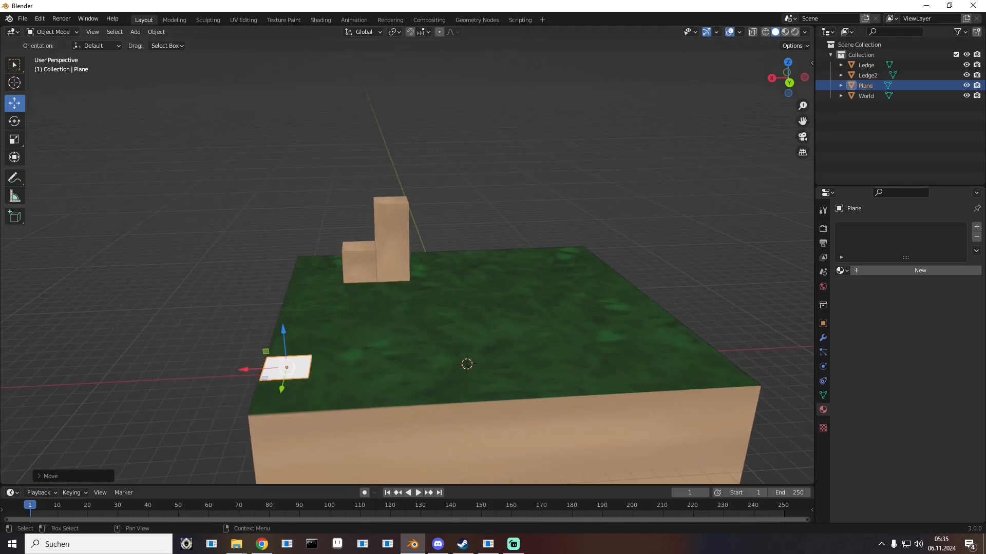
{"action": "key", "text": "KP_Decimal"}
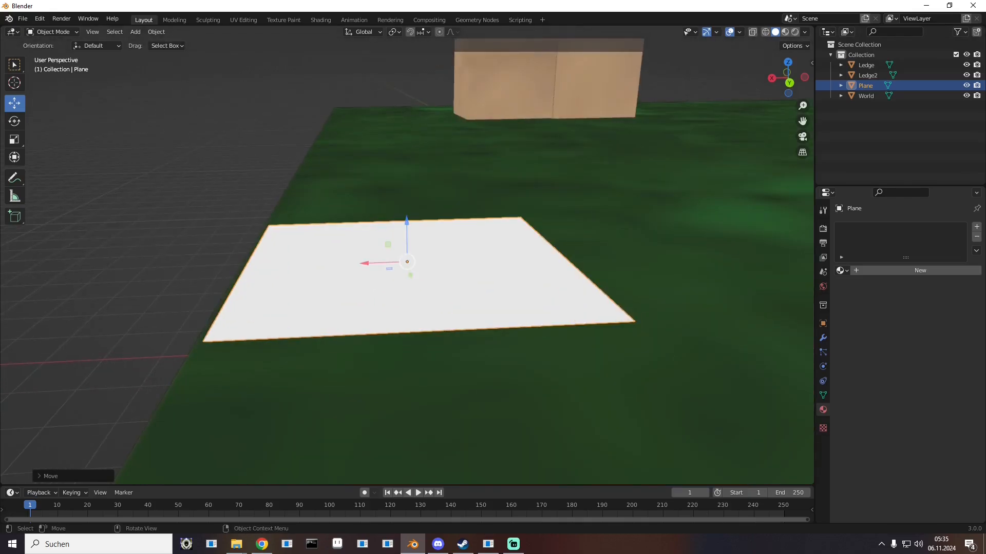
{"action": "middle_click_drag", "start_coordinate": [683, 329], "coordinate": [710, 124]}
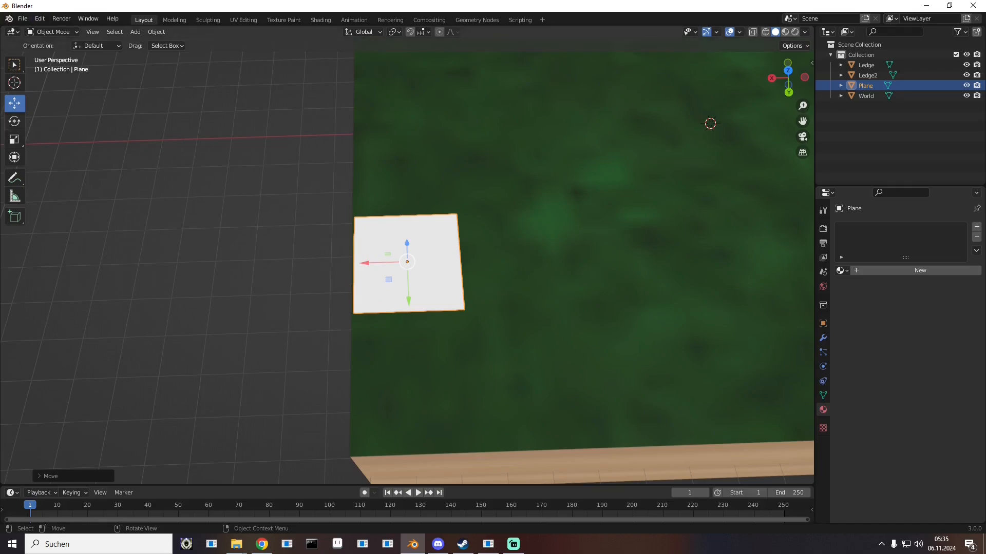
Step: Scale the plane along X into a long strip matching the terrain cube's width
{"action": "left_click", "coordinate": [15, 139]}
{"action": "left_click_drag", "start_coordinate": [366, 263], "coordinate": [92, 286]}
{"action": "scroll", "coordinate": [407, 256], "scroll_direction": "down", "scroll_amount": 6}
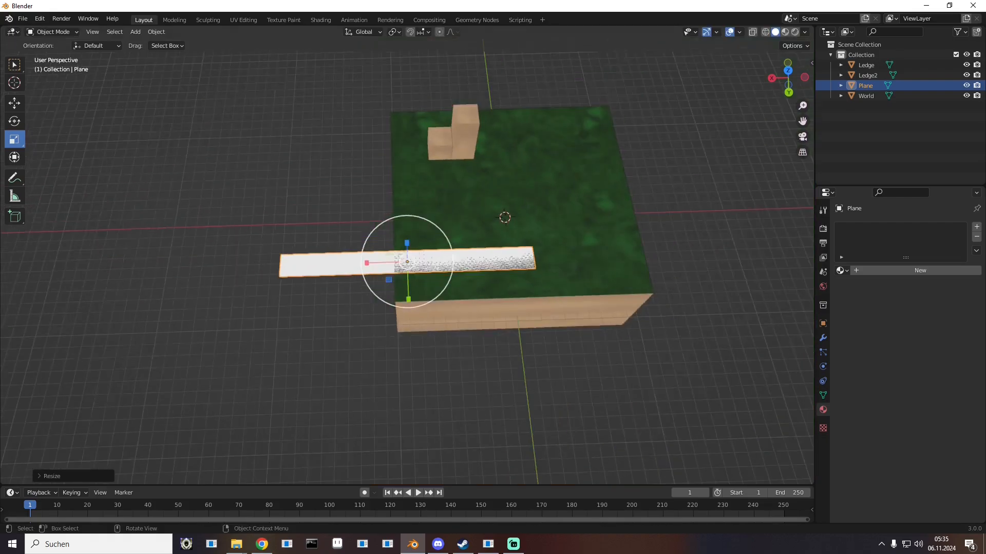
{"action": "middle_click_drag", "start_coordinate": [407, 262], "coordinate": [408, 267]}
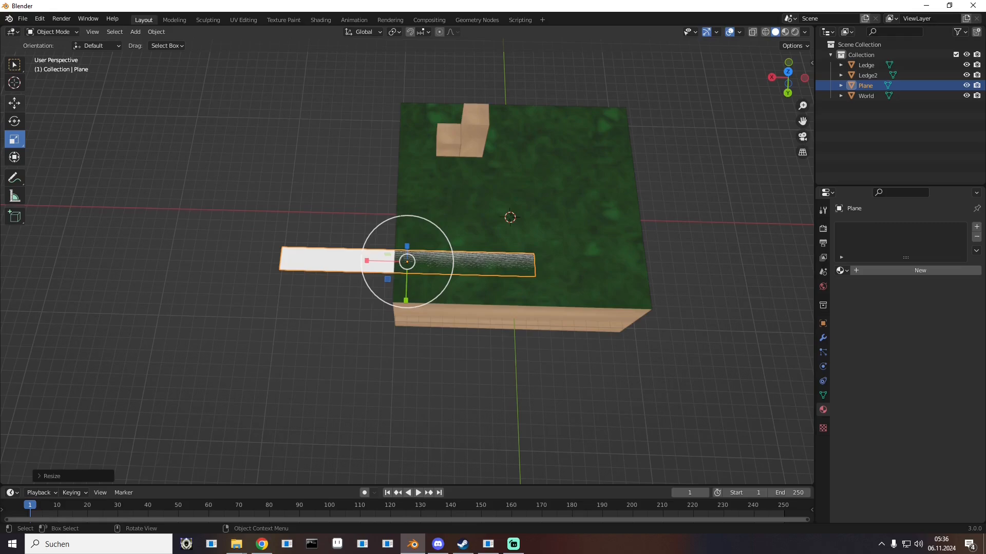
Step: Move the strip along X across the grass and fine-tune its X scale so it spans the terrain from edge to edge
{"action": "left_click", "coordinate": [15, 104]}
{"action": "left_click_drag", "start_coordinate": [365, 261], "coordinate": [479, 264]}
{"action": "scroll", "coordinate": [479, 264], "scroll_direction": "up", "scroll_amount": 2}
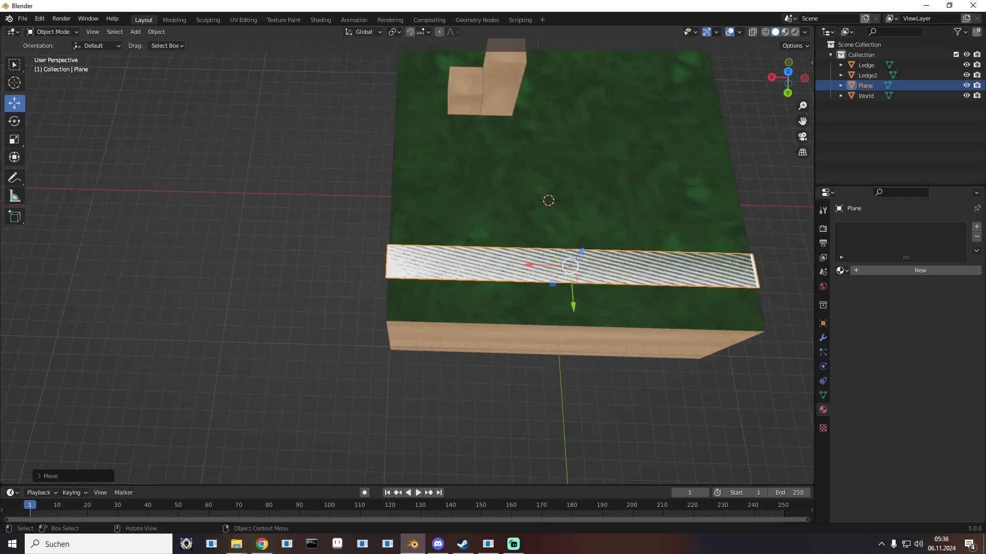
{"action": "left_click", "coordinate": [15, 140]}
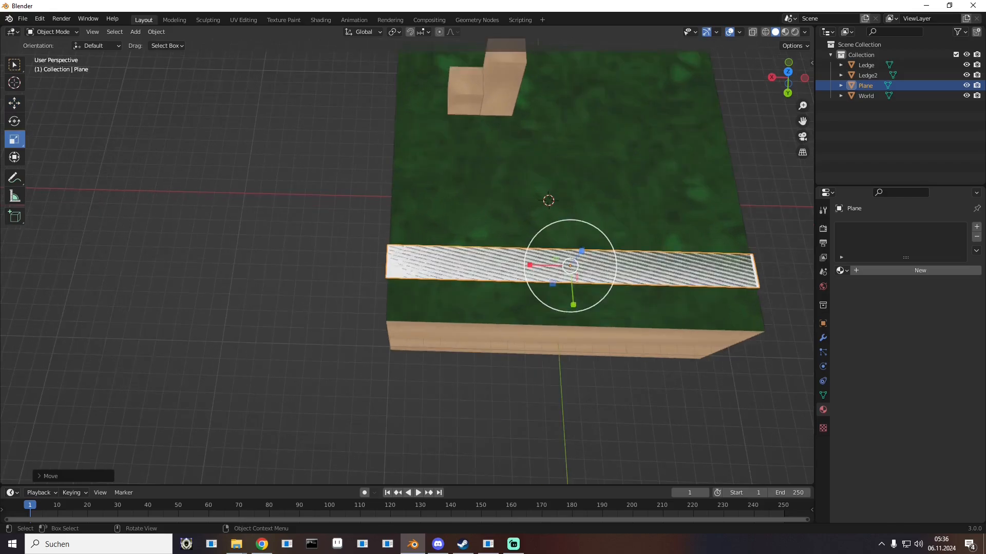
{"action": "left_click_drag", "start_coordinate": [532, 265], "coordinate": [534, 264]}
{"action": "middle_click_drag", "start_coordinate": [534, 263], "coordinate": [411, 242]}
{"action": "scroll", "coordinate": [393, 231], "scroll_direction": "down", "scroll_amount": 1}
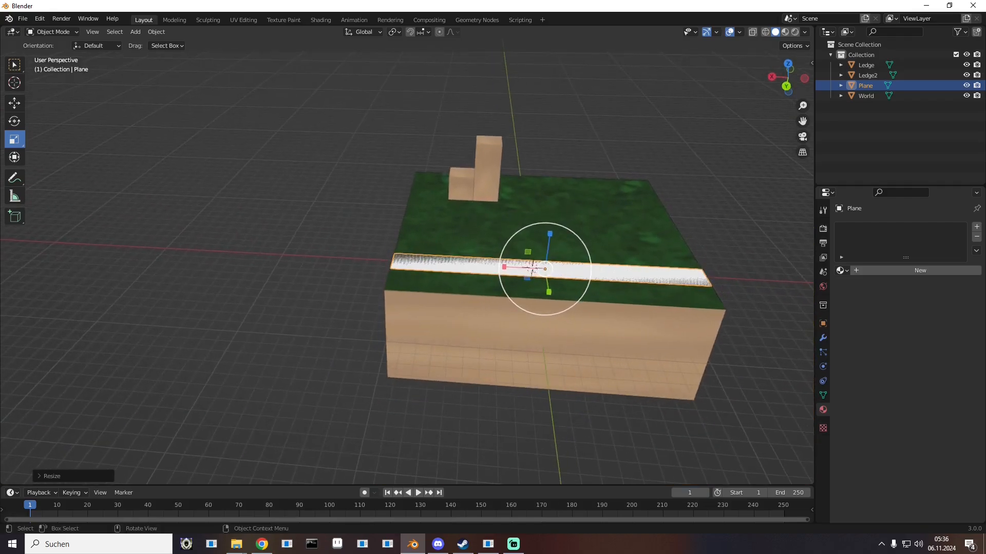
Step: Add a second plane mesh and raise it along Z above the grass surface
{"action": "left_click", "coordinate": [135, 32]}
{"action": "mouse_move", "coordinate": [170, 44]}
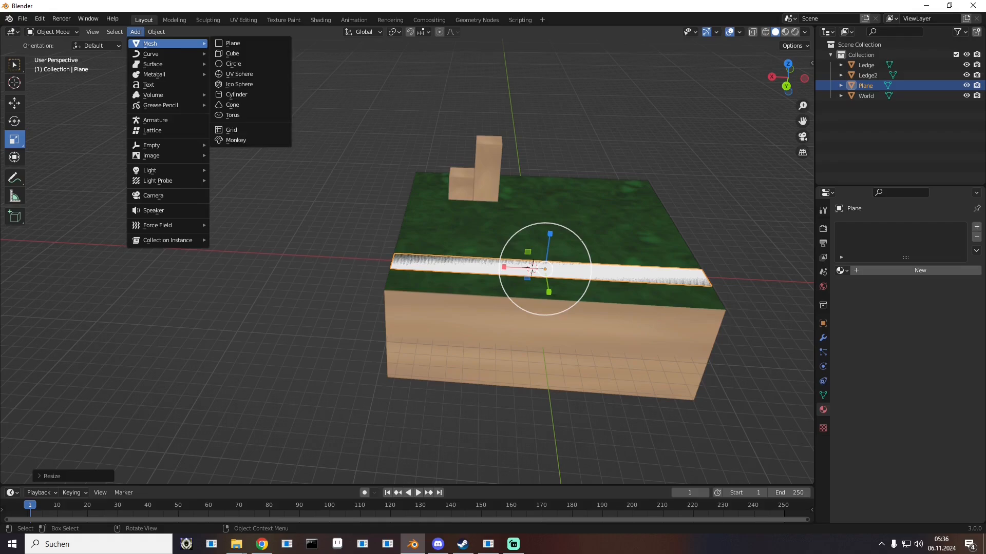
{"action": "left_click", "coordinate": [232, 43]}
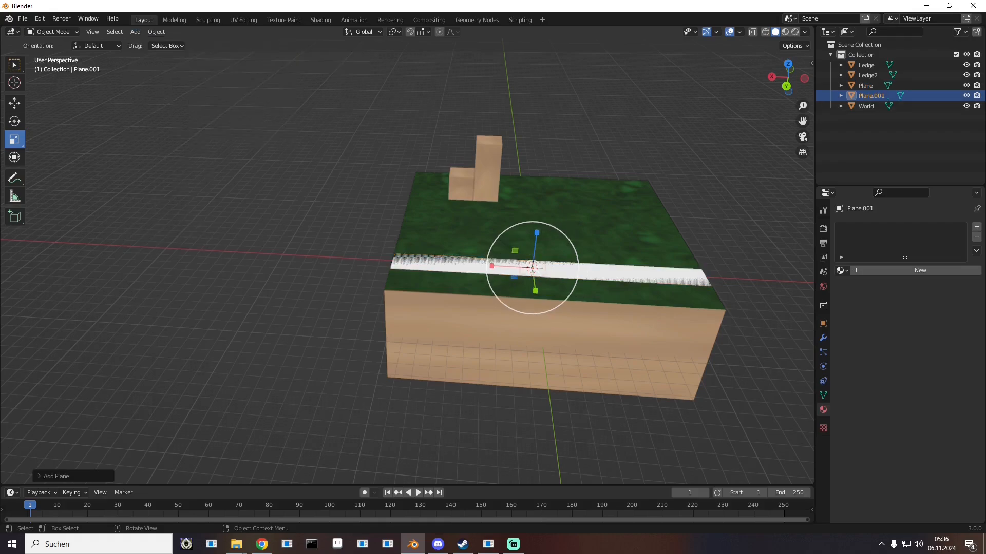
{"action": "middle_click_drag", "start_coordinate": [390, 225], "coordinate": [401, 250]}
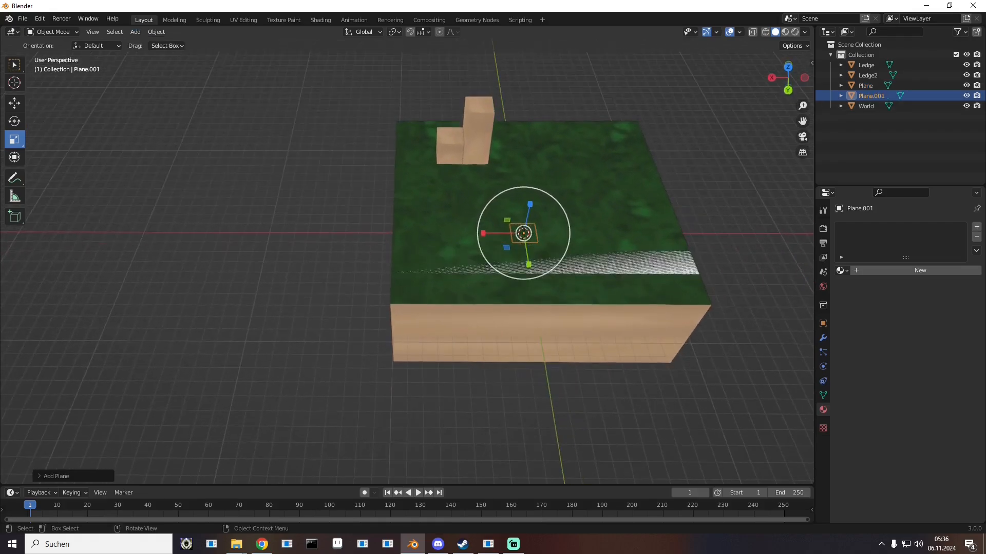
{"action": "left_click_drag", "start_coordinate": [530, 204], "coordinate": [542, 159]}
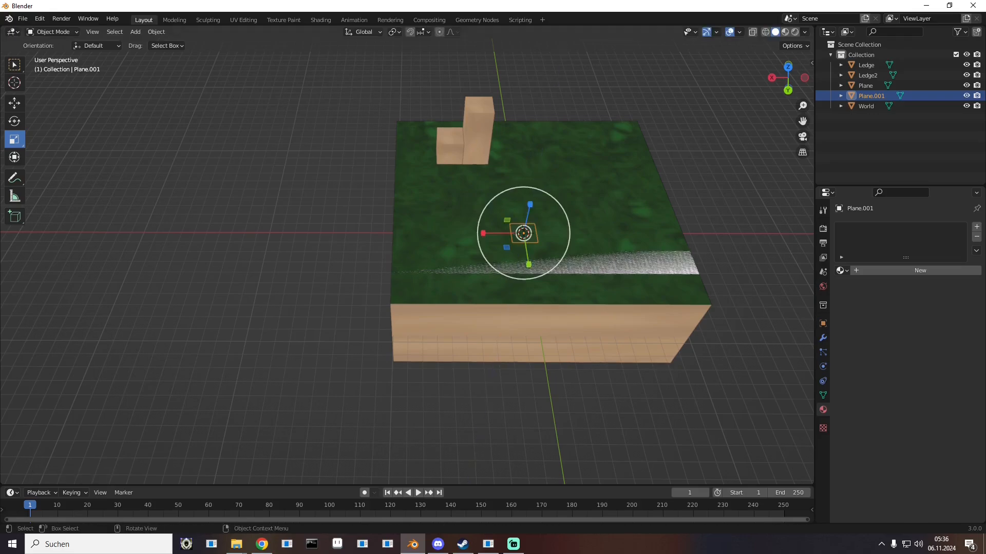
{"action": "key", "text": "shift+space"}
{"action": "key", "text": "g"}
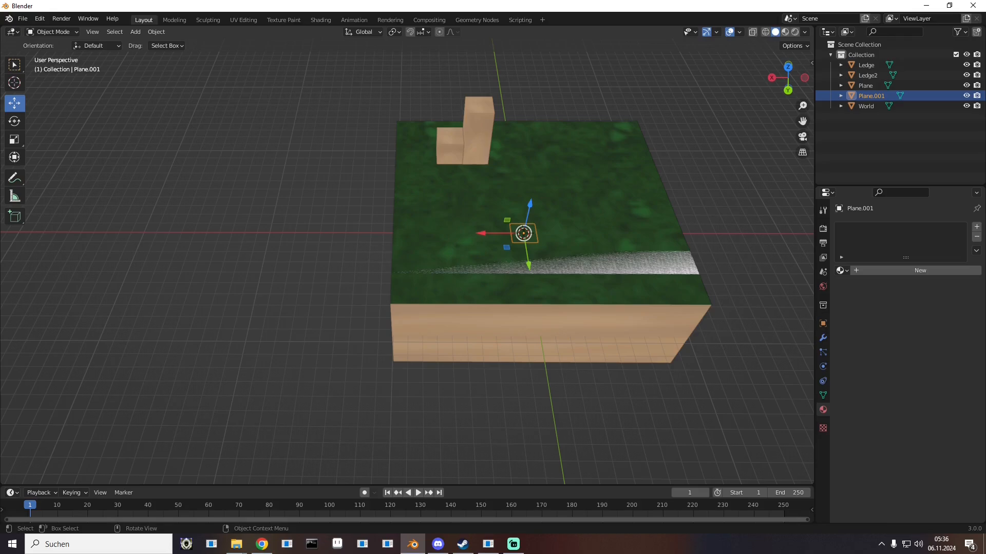
{"action": "left_click_drag", "start_coordinate": [530, 204], "coordinate": [540, 159]}
{"action": "scroll", "coordinate": [540, 159], "scroll_direction": "up", "scroll_amount": 4}
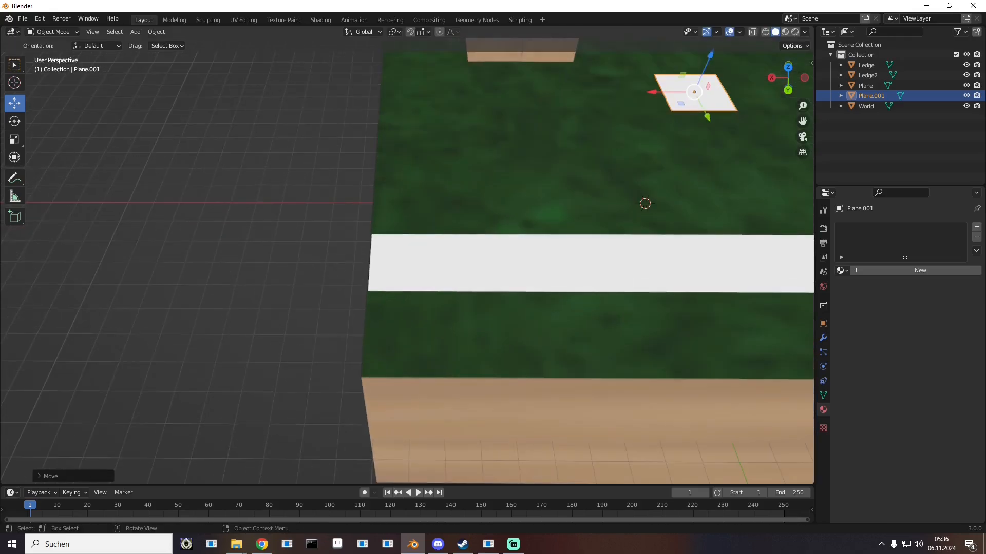
Step: Position the second plane beside the terrain at about X 11.15 m, Y 7.30 m, Z 3.67 m, and display its object transform values
{"action": "left_click_drag", "start_coordinate": [705, 72], "coordinate": [690, 106]}
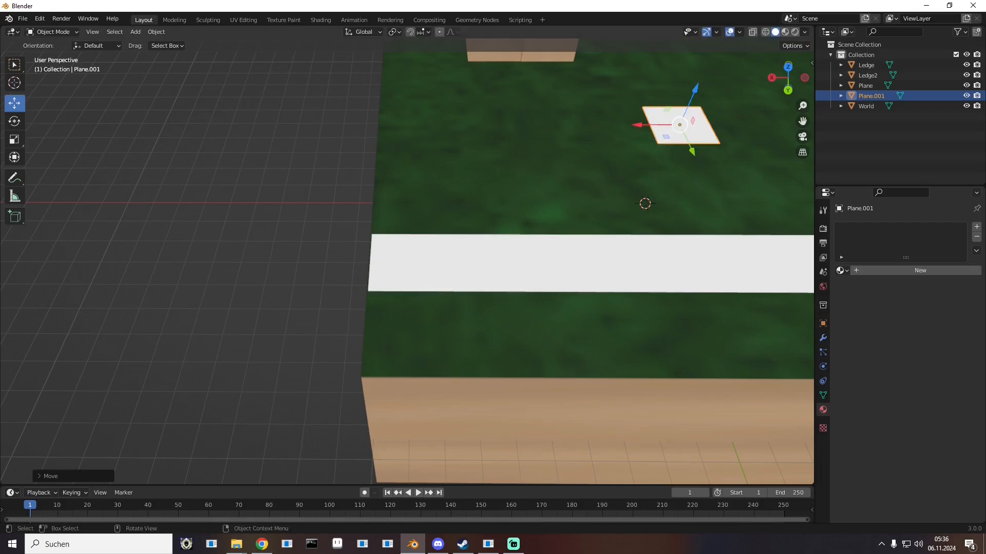
{"action": "left_click_drag", "start_coordinate": [638, 125], "coordinate": [305, 125]}
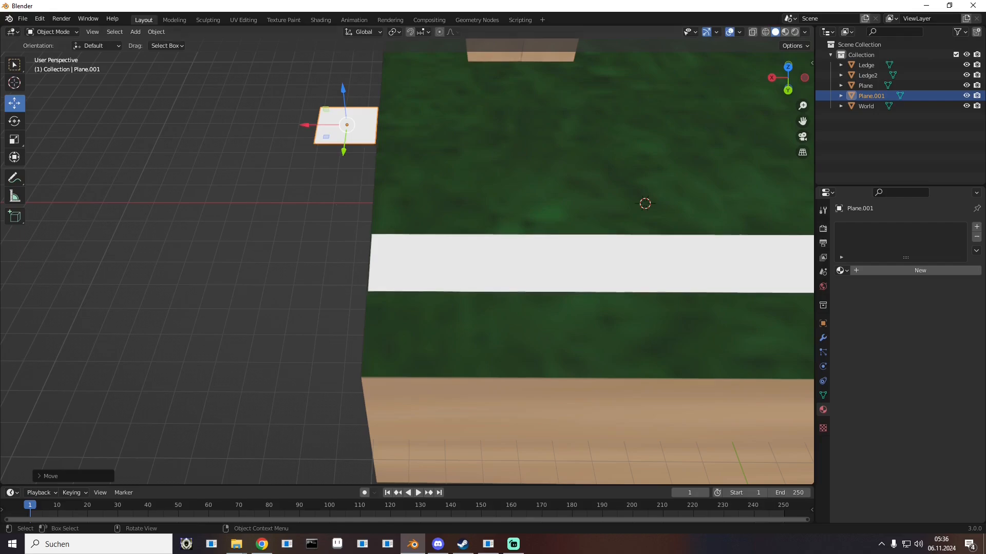
{"action": "left_click_drag", "start_coordinate": [343, 151], "coordinate": [321, 334]}
{"action": "left_click", "coordinate": [823, 324]}
{"action": "middle_click_drag", "start_coordinate": [719, 318], "coordinate": [719, 246]}
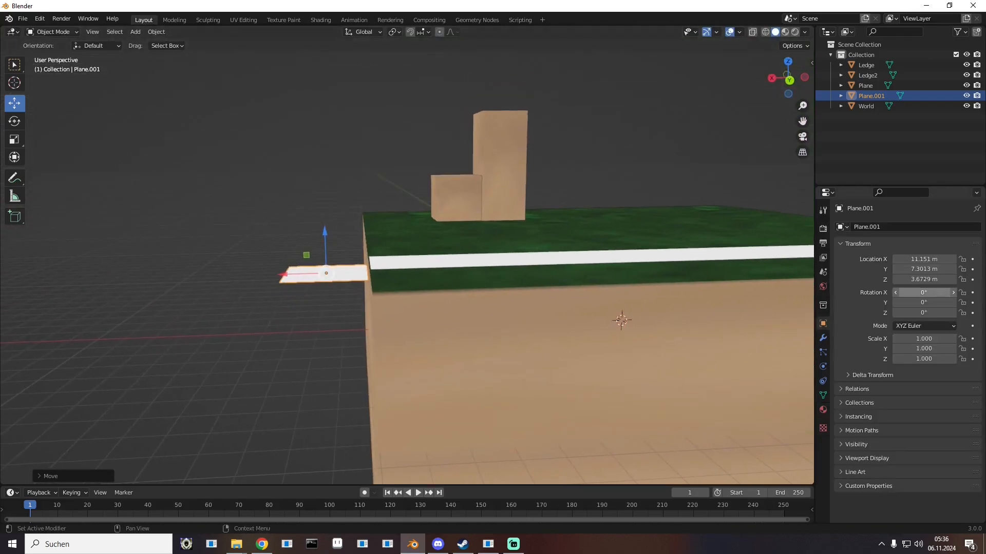
{"action": "left_click_drag", "start_coordinate": [924, 292], "coordinate": [914, 292]}
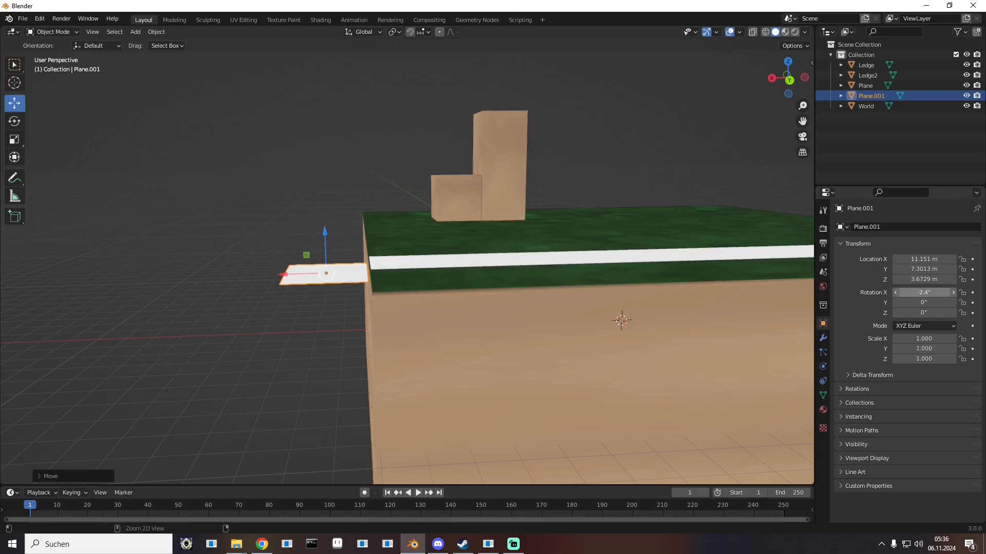
{"action": "key", "text": "ctrl+z"}
{"action": "left_click_drag", "start_coordinate": [924, 313], "coordinate": [929, 313]}
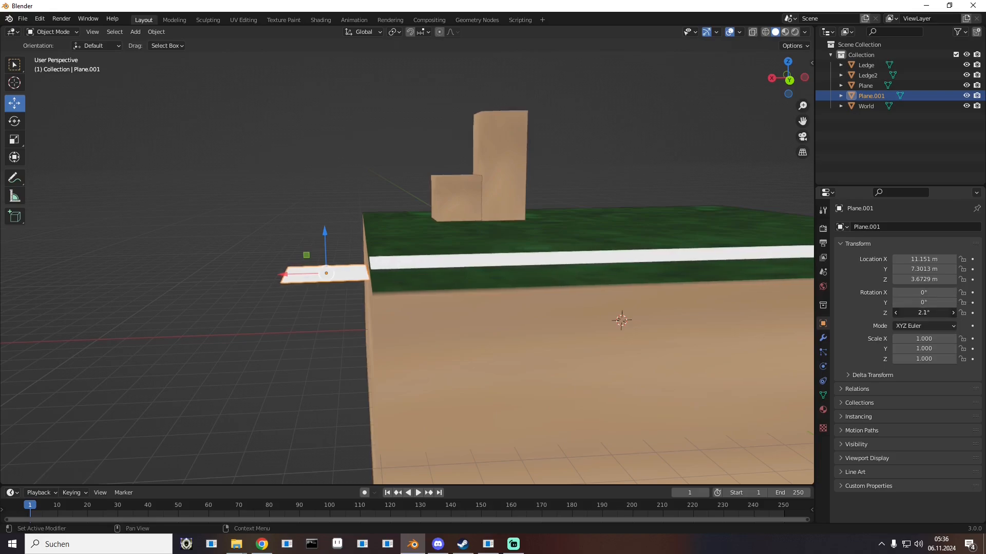
{"action": "key", "text": "ctrl+z"}
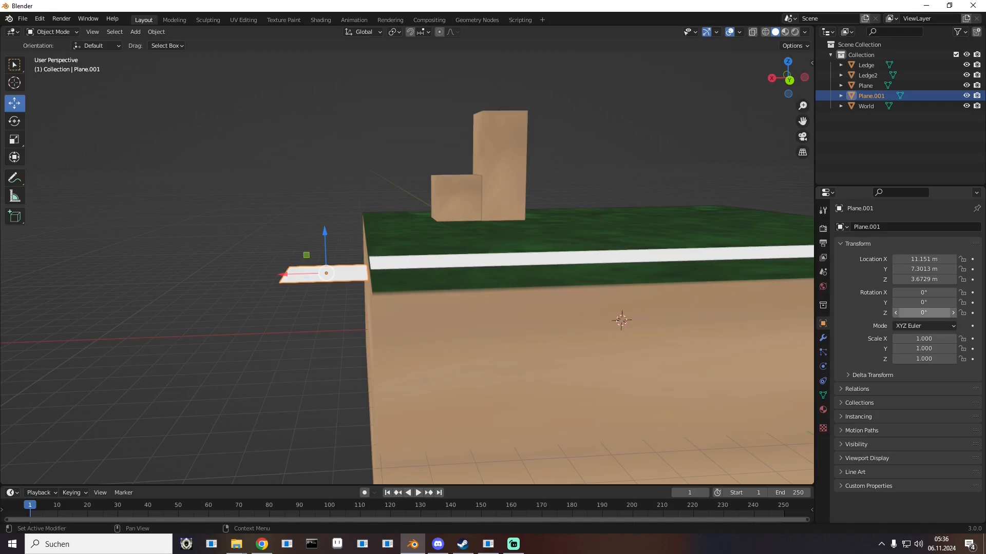
Step: Set the second plane's Y rotation to 90° so it stands upright beside the terrain
{"action": "left_click_drag", "start_coordinate": [923, 302], "coordinate": [914, 302]}
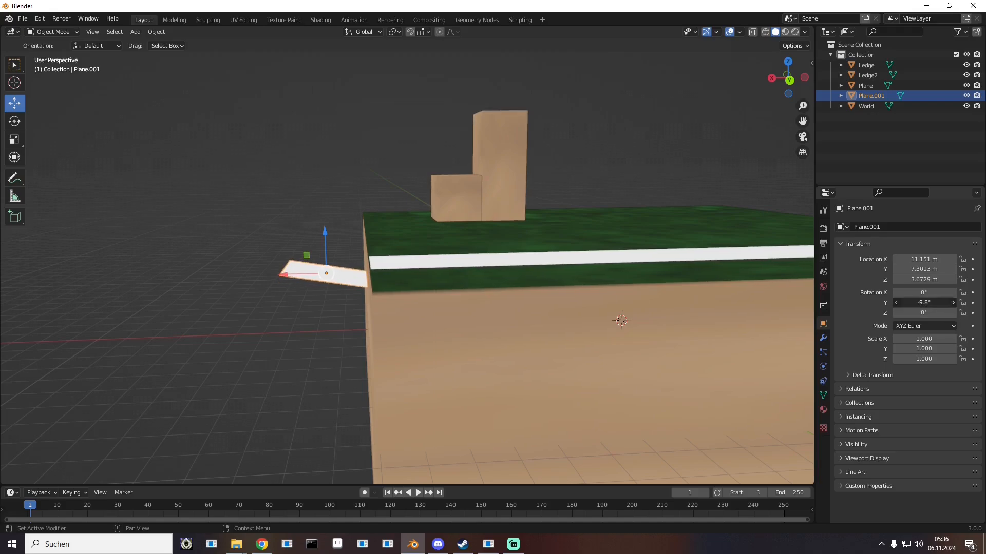
{"action": "type", "text": "90"}
{"action": "key", "text": "Return"}
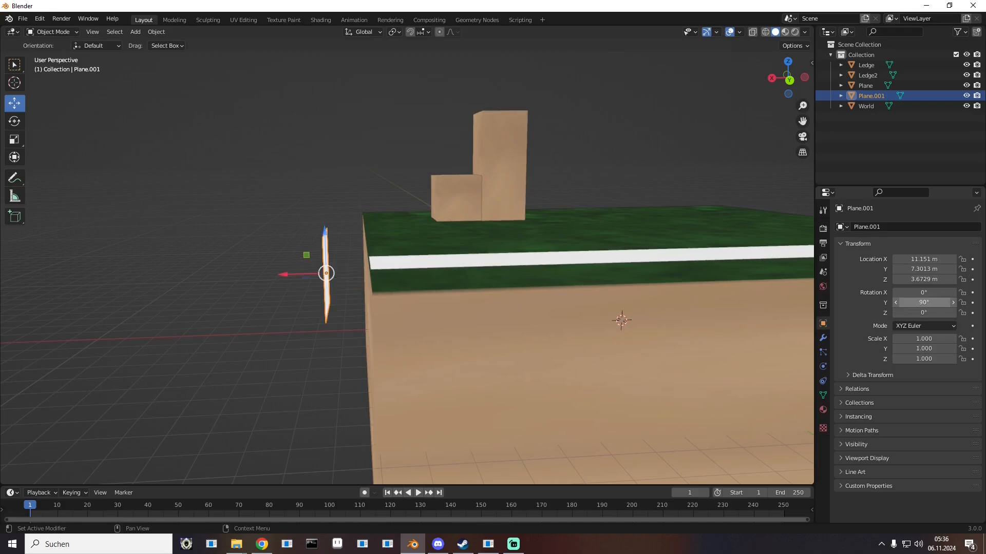
Step: Move the upright plane to about Y 5.95 m and X 10.09 m, flush against the terrain's side at the strip's end
{"action": "middle_click_drag", "start_coordinate": [539, 287], "coordinate": [653, 329]}
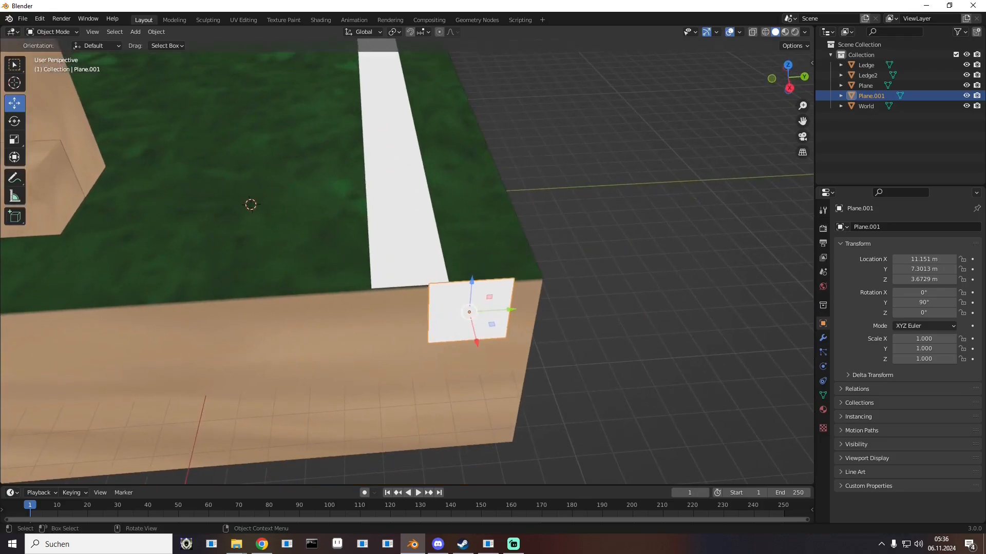
{"action": "key", "text": "g"}
{"action": "key", "text": "y"}
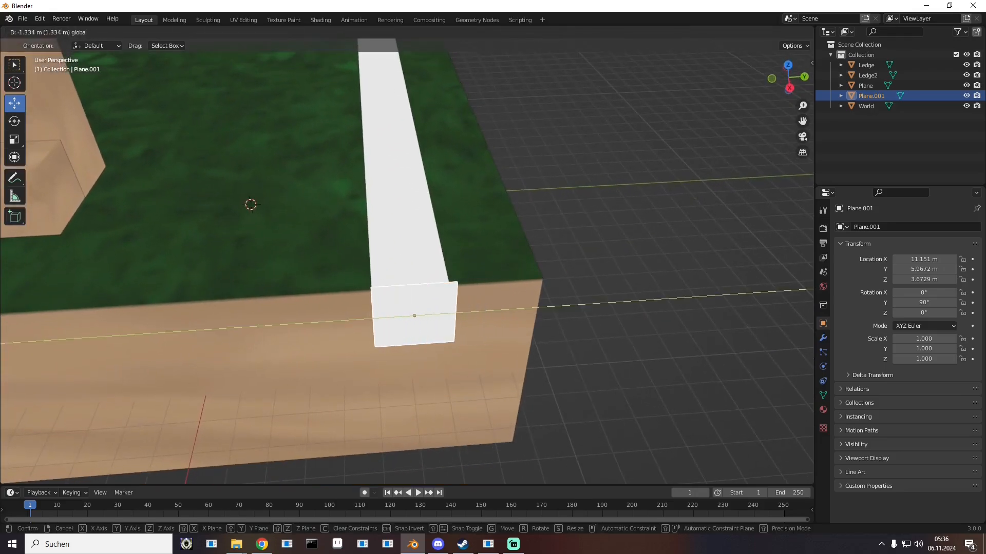
{"action": "left_click_drag", "start_coordinate": [458, 313], "coordinate": [458, 313]}
{"action": "middle_click_drag", "start_coordinate": [458, 313], "coordinate": [359, 287]}
{"action": "key", "text": "g"}
{"action": "key", "text": "x"}
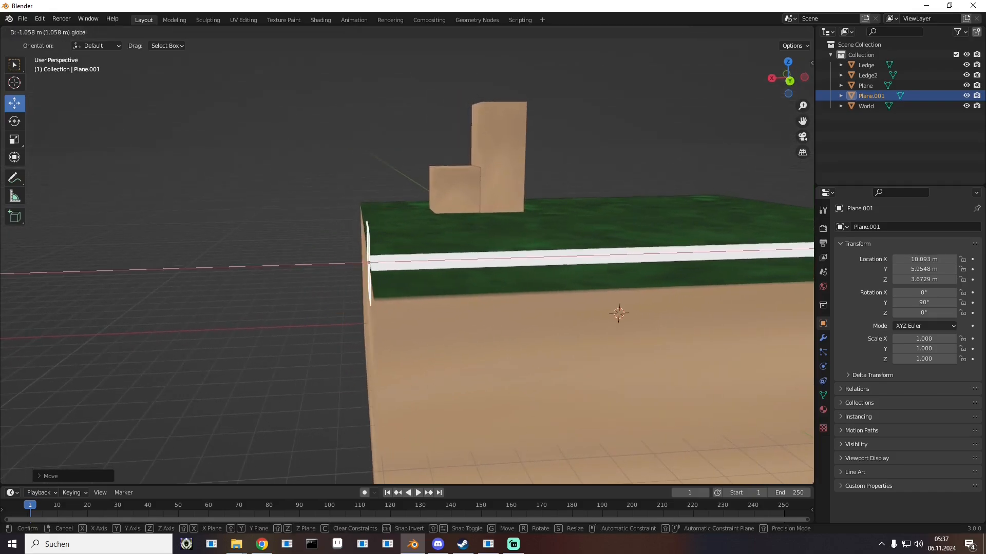
{"action": "left_click_drag", "start_coordinate": [330, 264], "coordinate": [328, 264]}
Step: Lower the upright plane along Z to about 2.65 m so its upper edge meets the grass strip
{"action": "middle_click_drag", "start_coordinate": [328, 265], "coordinate": [421, 271]}
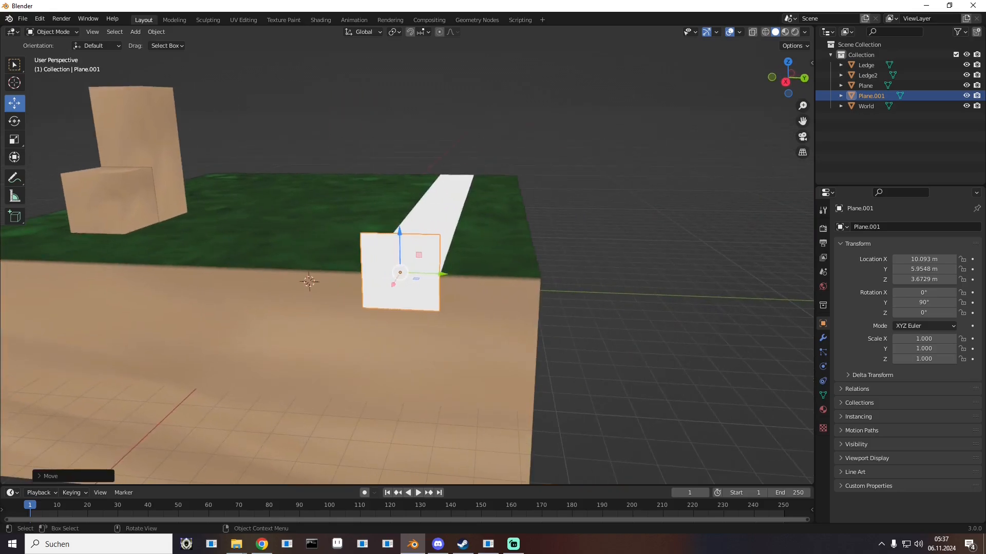
{"action": "left_click_drag", "start_coordinate": [399, 233], "coordinate": [401, 272]}
{"action": "middle_click_drag", "start_coordinate": [400, 273], "coordinate": [452, 265]}
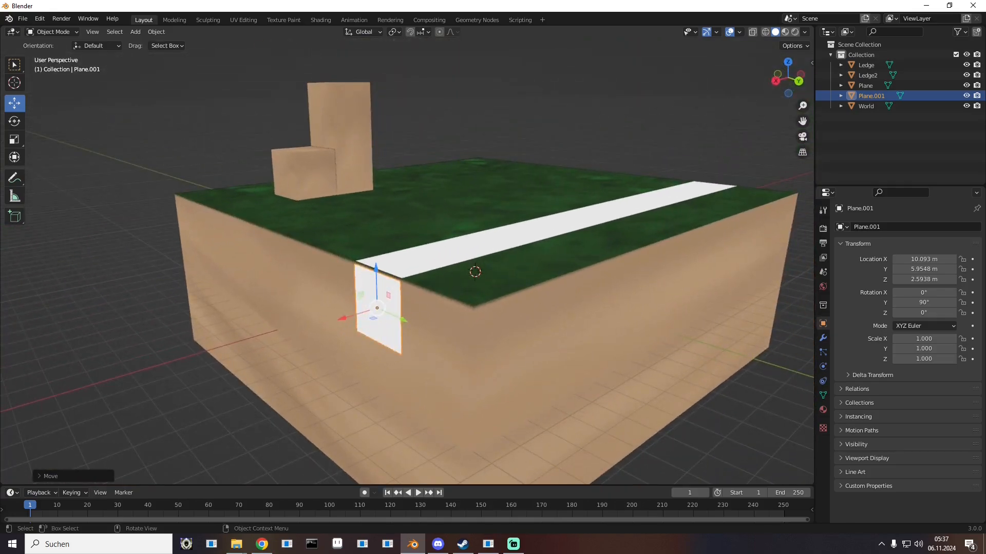
{"action": "left_click_drag", "start_coordinate": [376, 268], "coordinate": [376, 266]}
{"action": "middle_click_drag", "start_coordinate": [376, 266], "coordinate": [331, 290]}
Step: Select the long strip on the grass and nudge it along X to about 0 m
{"action": "left_click", "coordinate": [411, 263]}
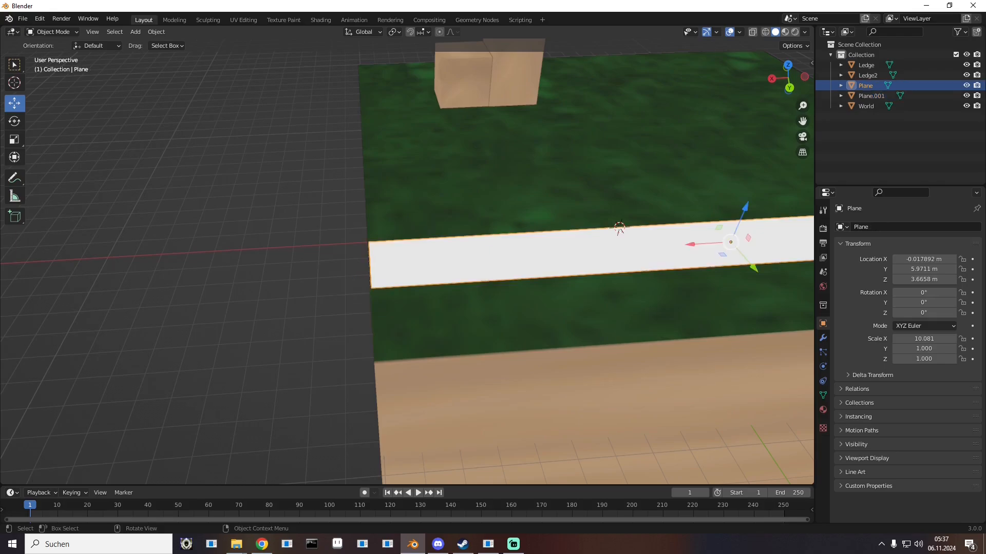
{"action": "left_click_drag", "start_coordinate": [691, 245], "coordinate": [693, 244]}
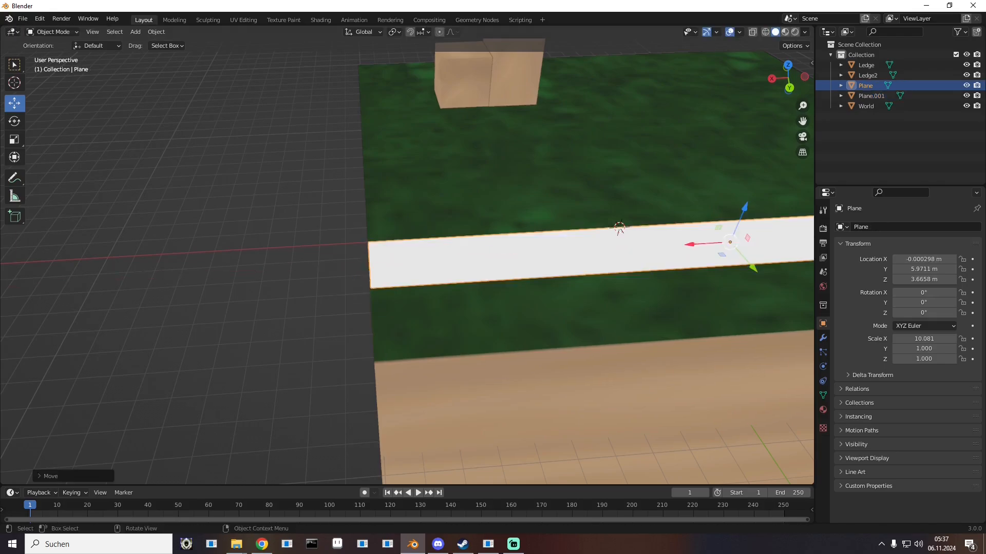
{"action": "middle_click_drag", "start_coordinate": [693, 244], "coordinate": [766, 218]}
{"action": "scroll", "coordinate": [677, 268], "scroll_direction": "down", "scroll_amount": 5}
{"action": "scroll", "coordinate": [694, 273], "scroll_direction": "up", "scroll_amount": 4}
Step: Select the upright plane on the terrain's side and activate the Scale tool
{"action": "left_click", "coordinate": [374, 298]}
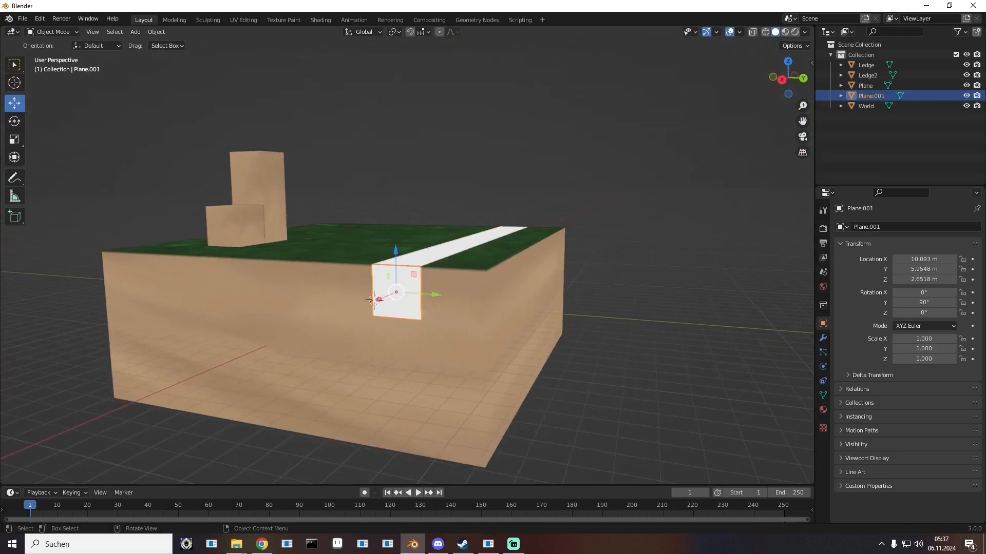
{"action": "left_click", "coordinate": [14, 140]}
Step: Try scaling the upright plane along Z and along X, undoing each attempt
{"action": "left_click_drag", "start_coordinate": [396, 246], "coordinate": [397, 213]}
{"action": "key", "text": "ctrl+z"}
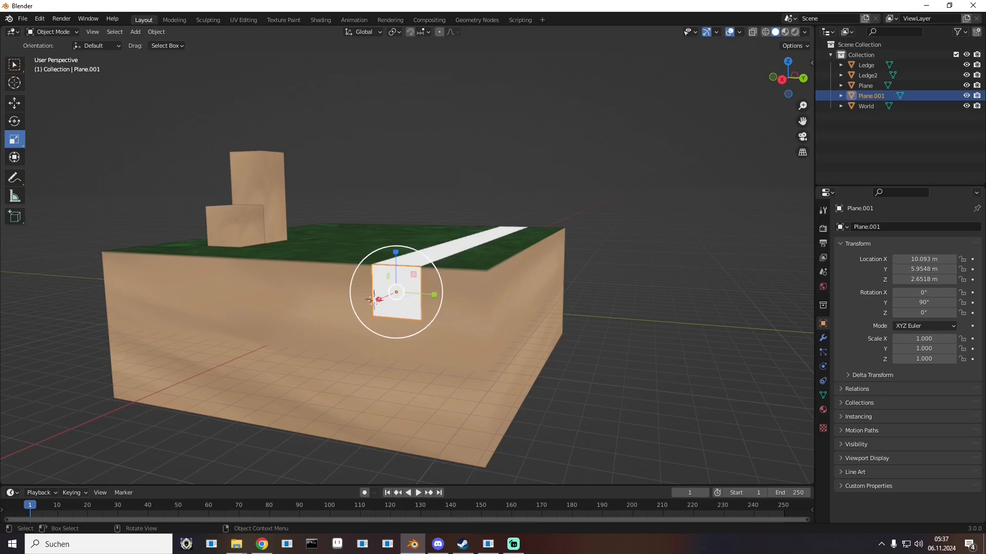
{"action": "middle_click_drag", "start_coordinate": [374, 298], "coordinate": [375, 303]}
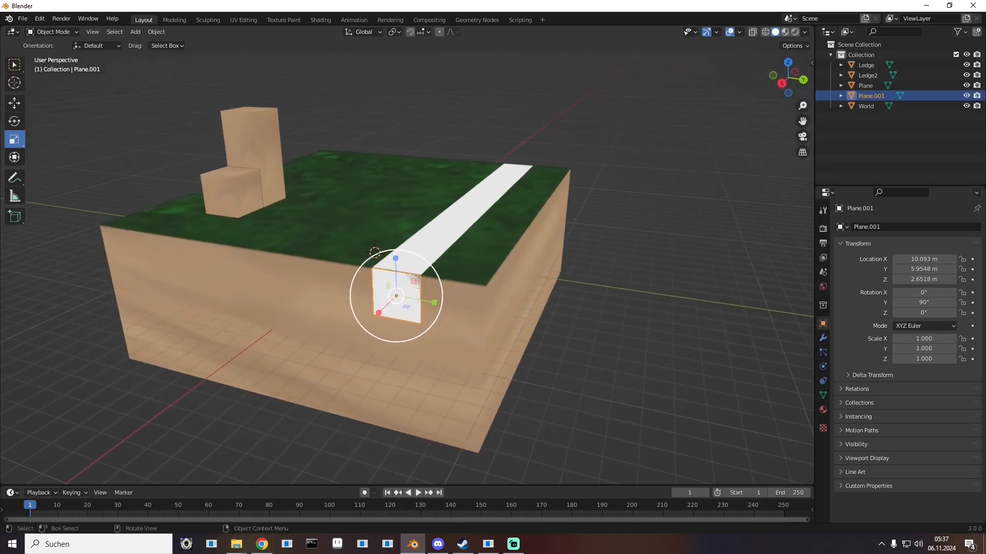
{"action": "key", "text": "s"}
{"action": "key", "text": "x"}
{"action": "left_click_drag", "start_coordinate": [352, 327], "coordinate": [326, 346]}
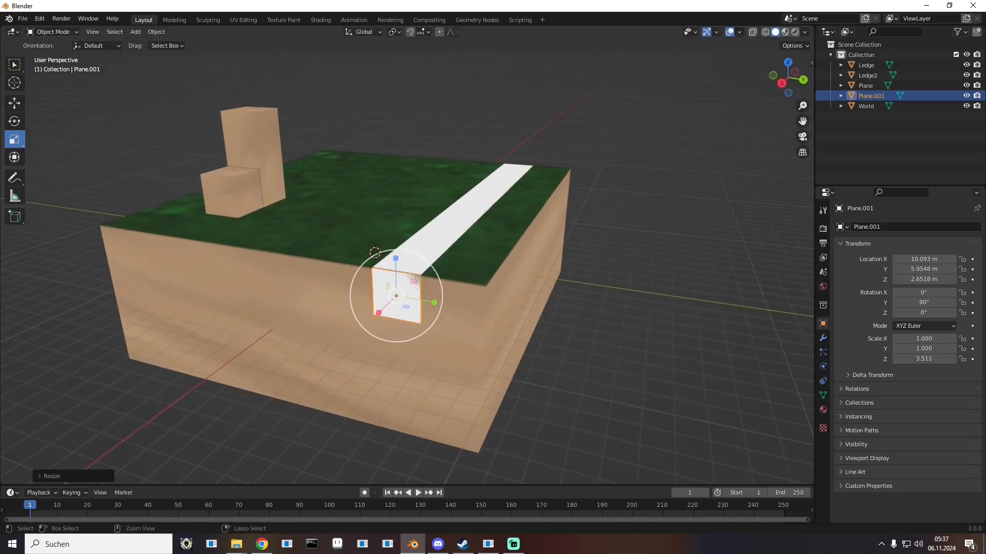
{"action": "key", "text": "ctrl+z"}
Step: Try stretching the upright plane along Y to a scale of about 6.09 and changing its rotation, then undo the rotation
{"action": "key", "text": "s"}
{"action": "key", "text": "y"}
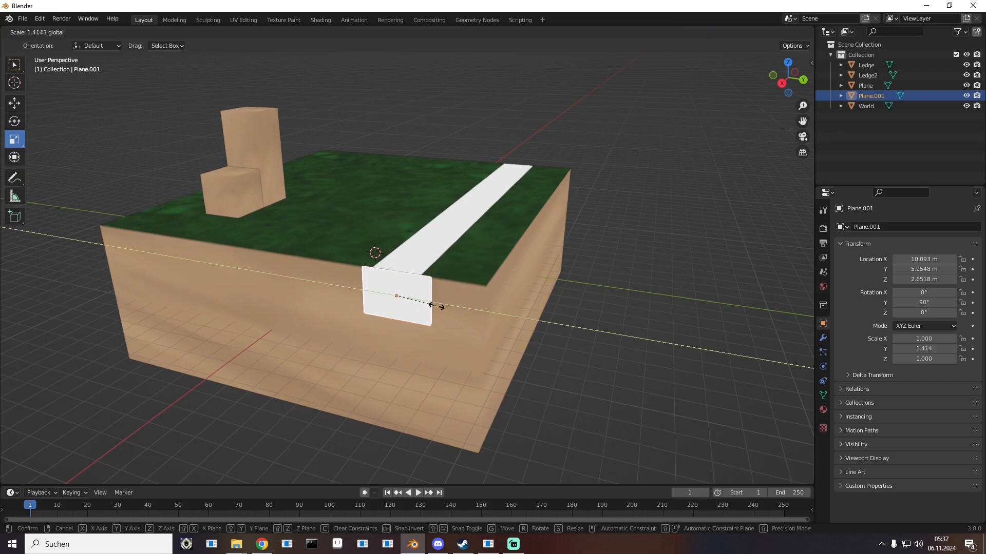
{"action": "left_click", "coordinate": [571, 321]}
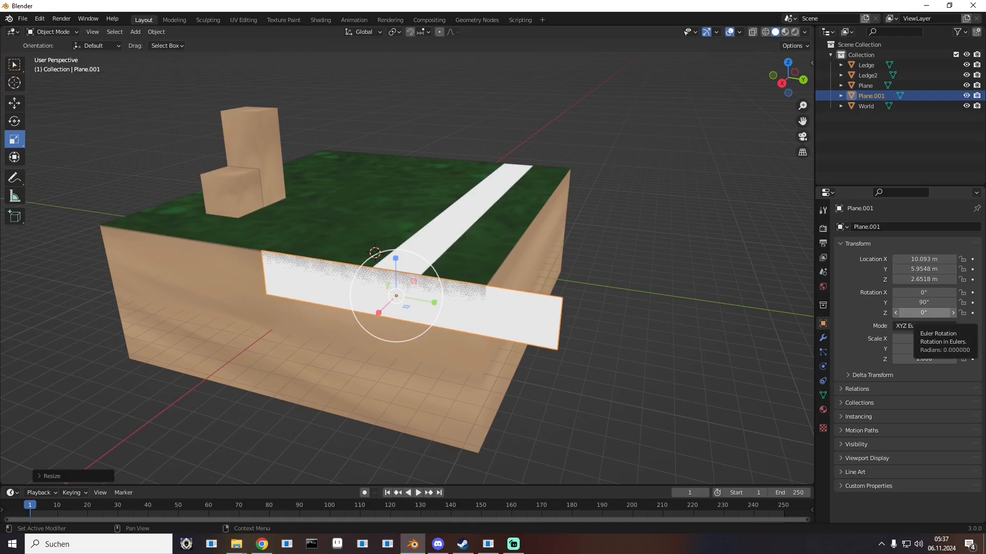
{"action": "mouse_move", "coordinate": [920, 313]}
{"action": "left_mouse_down"}
{"action": "mouse_move", "coordinate": [887, 313]}
{"action": "mouse_move", "coordinate": [924, 293]}
{"action": "mouse_move", "coordinate": [965, 293]}
{"action": "mouse_move", "coordinate": [888, 293]}
{"action": "mouse_move", "coordinate": [904, 303]}
{"action": "left_mouse_up"}
{"action": "key", "text": "ctrl+z"}
{"action": "key", "text": "ctrl+z"}
{"action": "key", "text": "ctrl+z"}
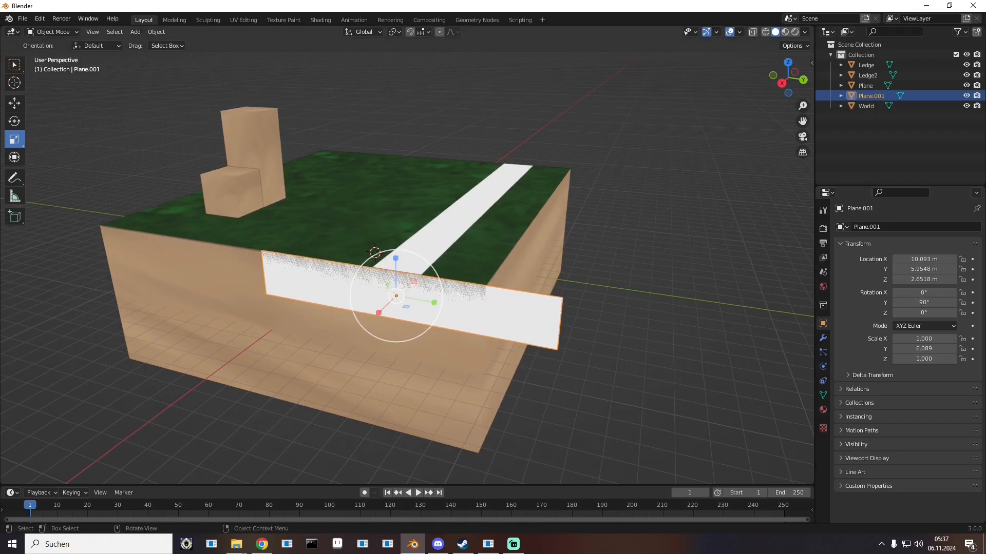
Step: Try stretching the widened plane along global Z, then undo both the vertical and the Y scaling
{"action": "key", "text": "s"}
{"action": "key", "text": "z"}
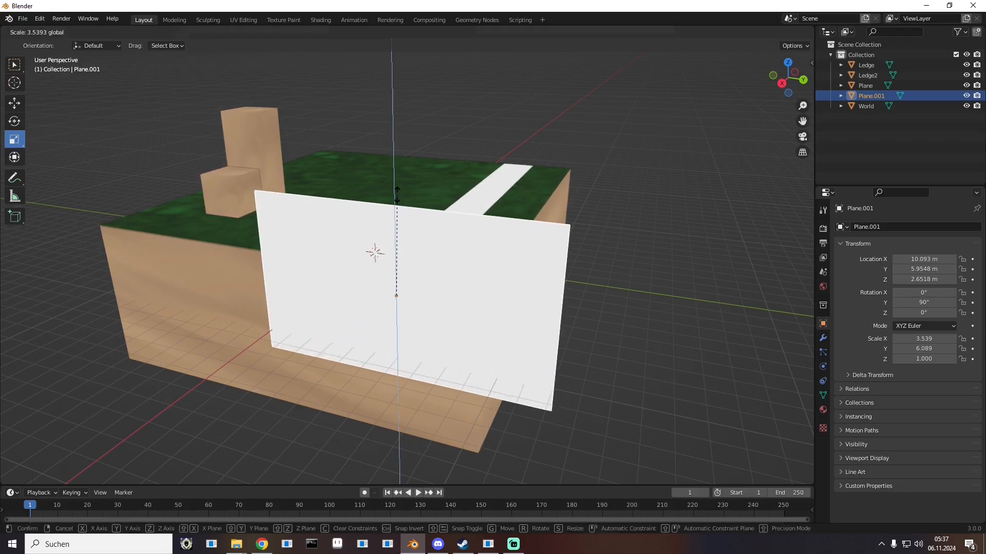
{"action": "left_click_drag", "start_coordinate": [397, 195], "coordinate": [396, 194]}
{"action": "key", "text": "ctrl+z"}
{"action": "key", "text": "ctrl+z"}
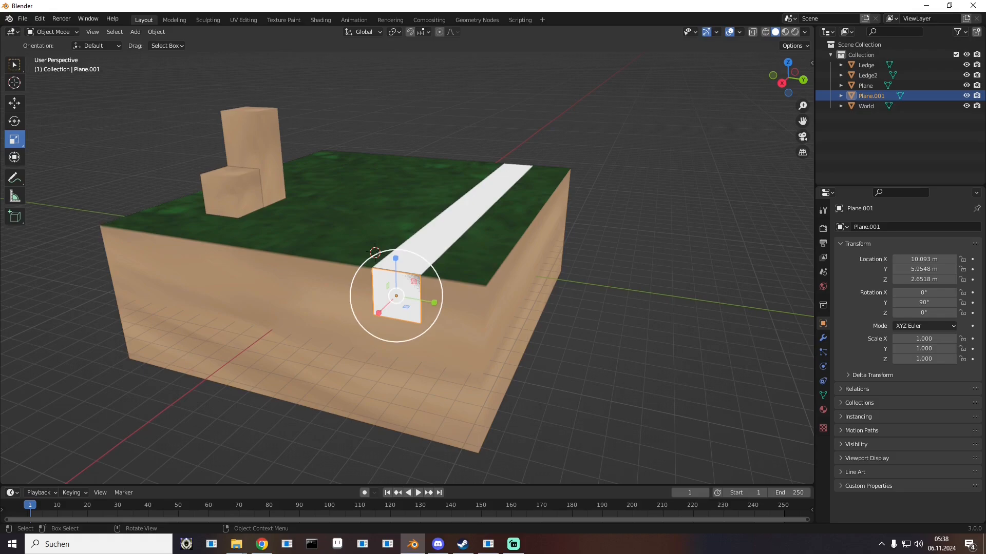
Step: Stretch the upright plane vertically to an X scale of about 4.05 and lower it to about Z -0.39 m
{"action": "left_click_drag", "start_coordinate": [395, 264], "coordinate": [402, 174]}
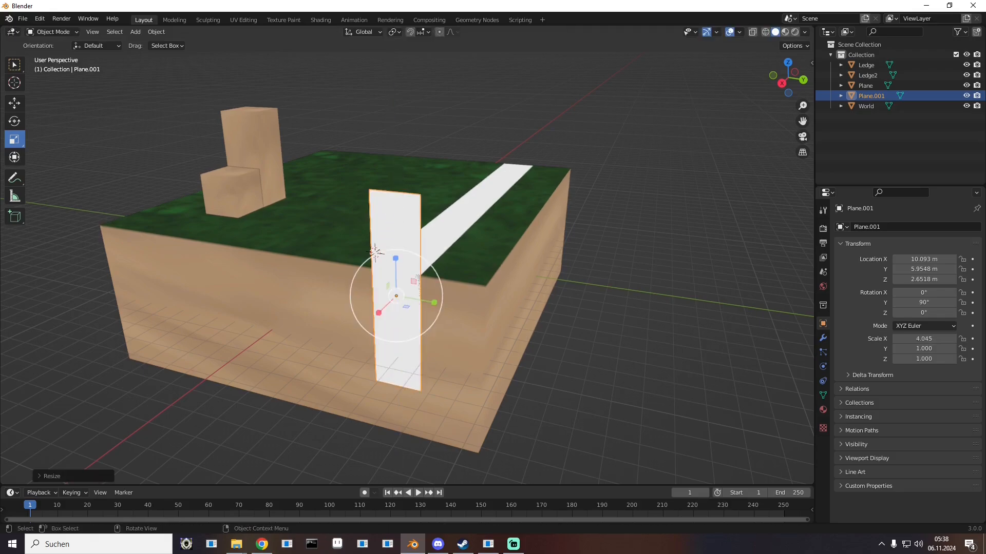
{"action": "left_click", "coordinate": [15, 104]}
{"action": "left_click_drag", "start_coordinate": [396, 257], "coordinate": [397, 326]}
{"action": "middle_click_drag", "start_coordinate": [398, 326], "coordinate": [343, 365]}
{"action": "scroll", "coordinate": [292, 362], "scroll_direction": "down", "scroll_amount": 2}
{"action": "scroll", "coordinate": [292, 362], "scroll_direction": "down", "scroll_amount": 2}
{"action": "scroll", "coordinate": [343, 366], "scroll_direction": "up", "scroll_amount": 3}
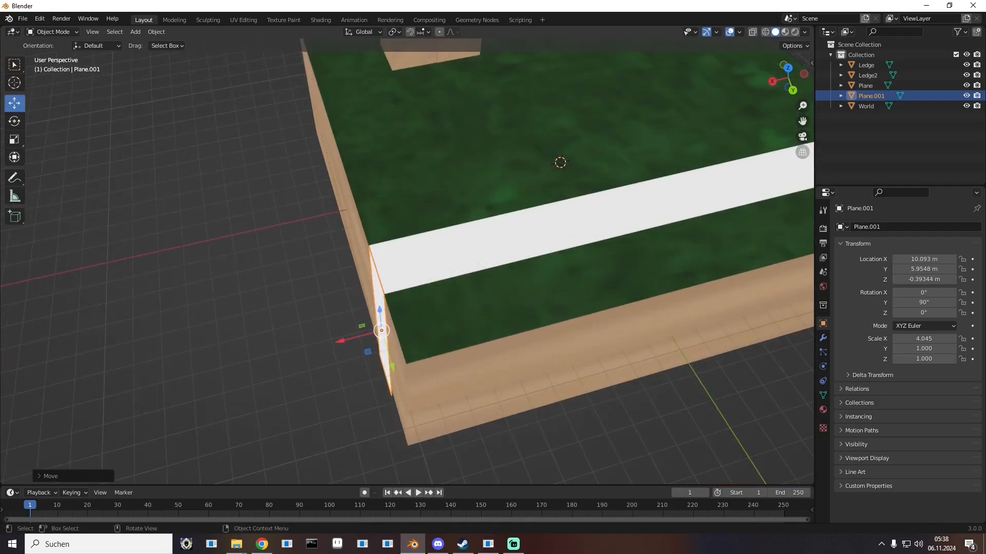
Step: Rename the long plane strip on the grass as Water
{"action": "left_click", "coordinate": [452, 252]}
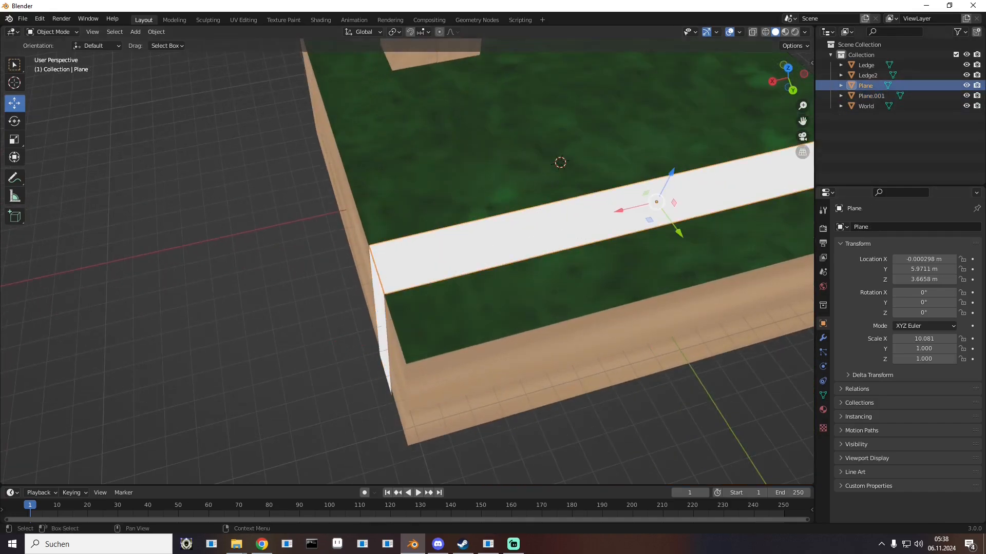
{"action": "double_click", "coordinate": [865, 86]}
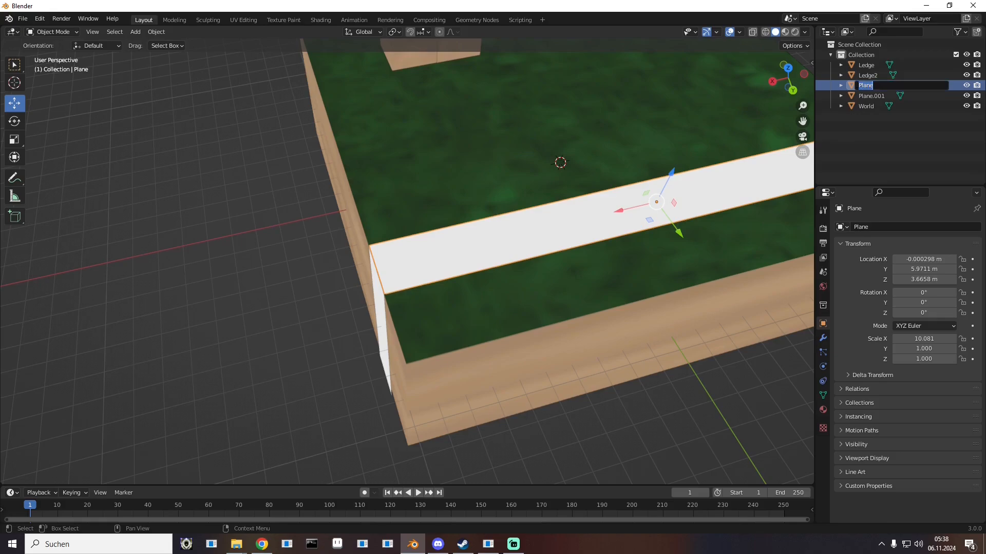
{"action": "type", "text": "Water"}
{"action": "key", "text": "Return"}
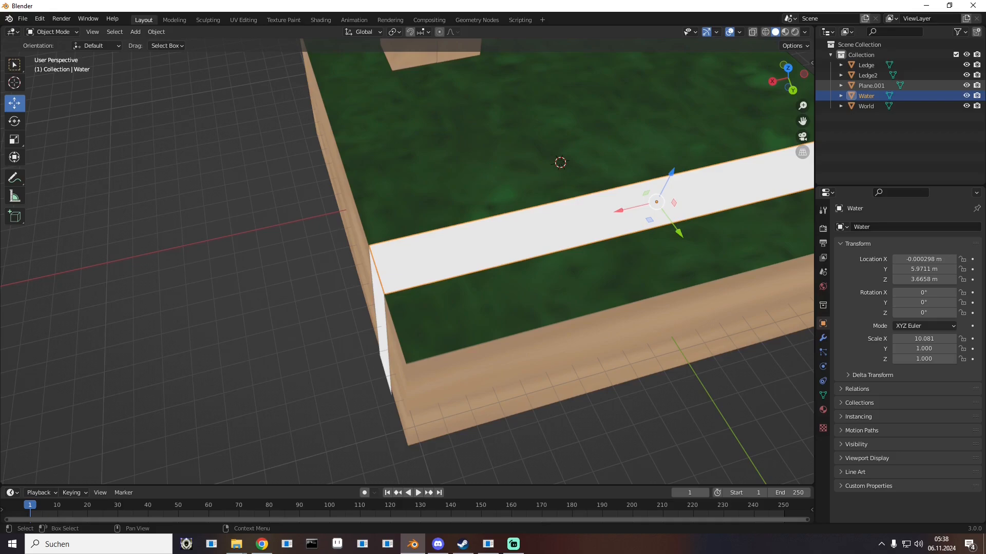
Step: Rename the upright side plane as Waterfall
{"action": "left_click", "coordinate": [868, 86]}
{"action": "key", "text": "F2"}
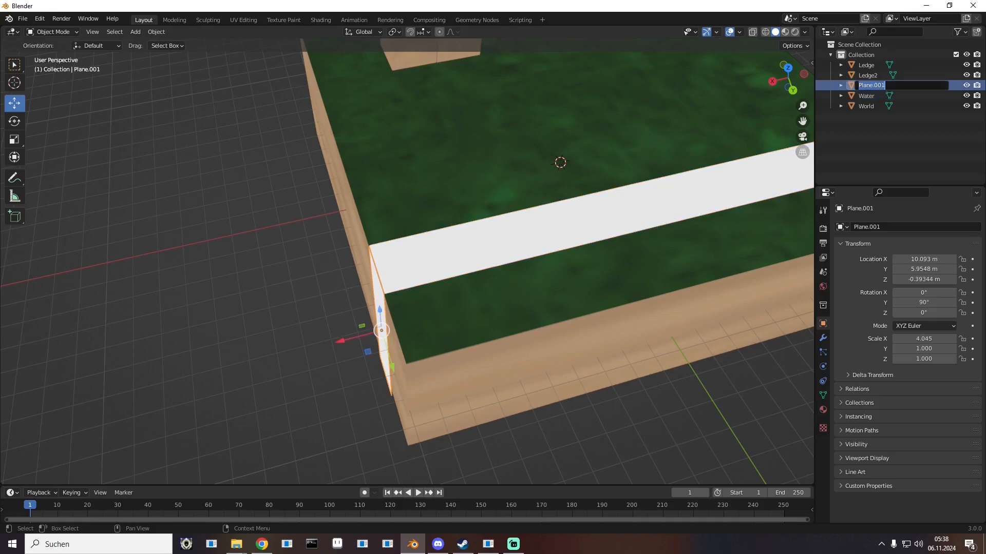
{"action": "type", "text": "Waterfall"}
{"action": "key", "text": "Return"}
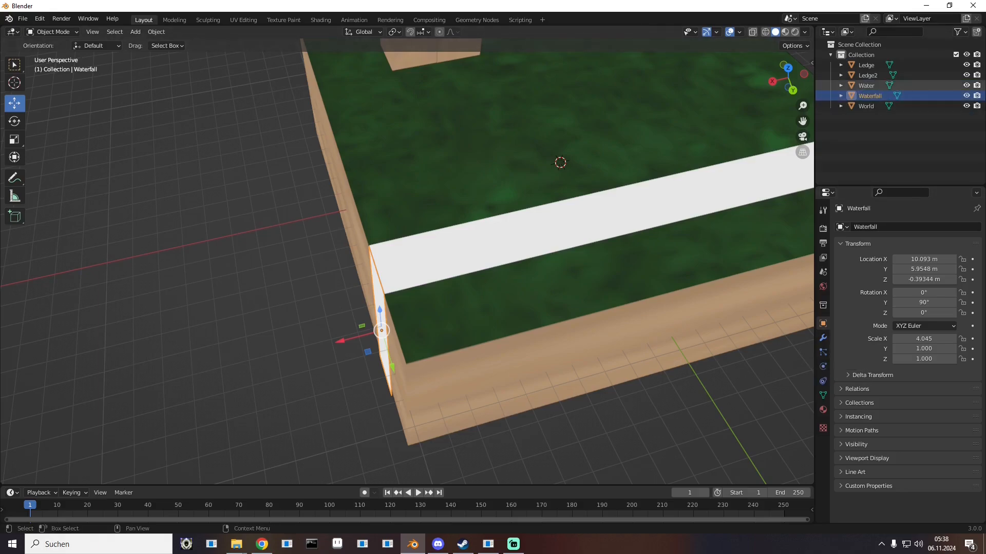
Step: Create a new material on the Water plane and name it Water
{"action": "left_click", "coordinate": [866, 85]}
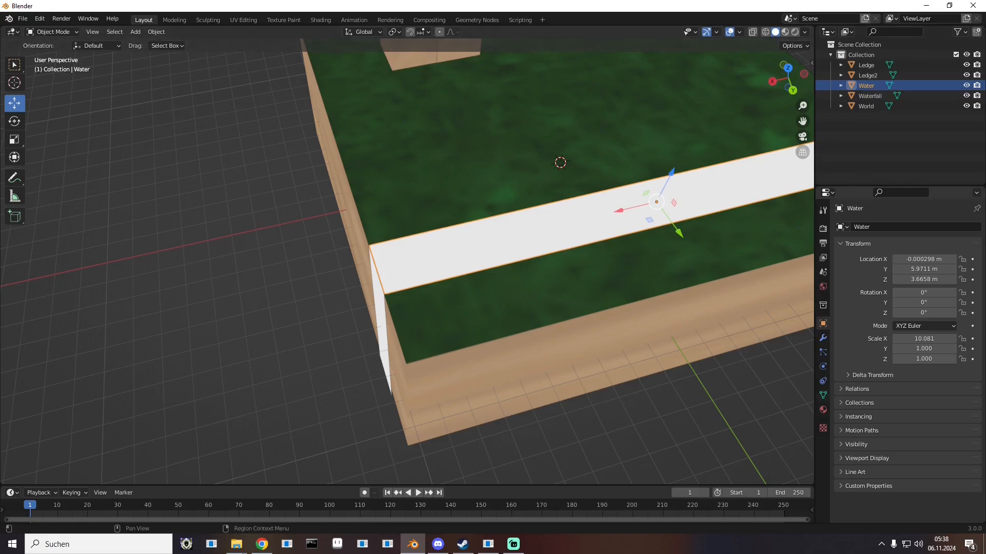
{"action": "left_click", "coordinate": [823, 396]}
{"action": "left_click", "coordinate": [823, 409]}
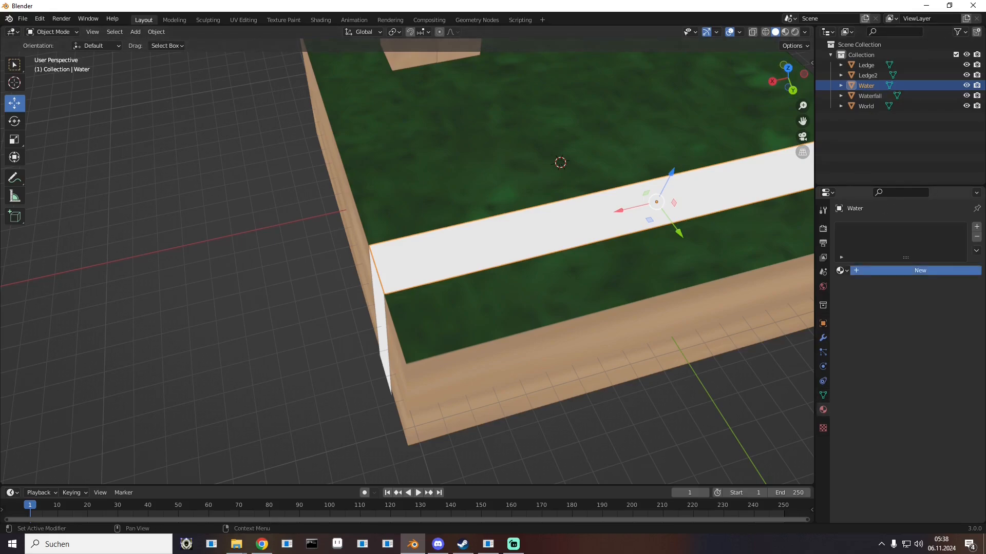
{"action": "left_click", "coordinate": [920, 270]}
{"action": "double_click", "coordinate": [867, 229]}
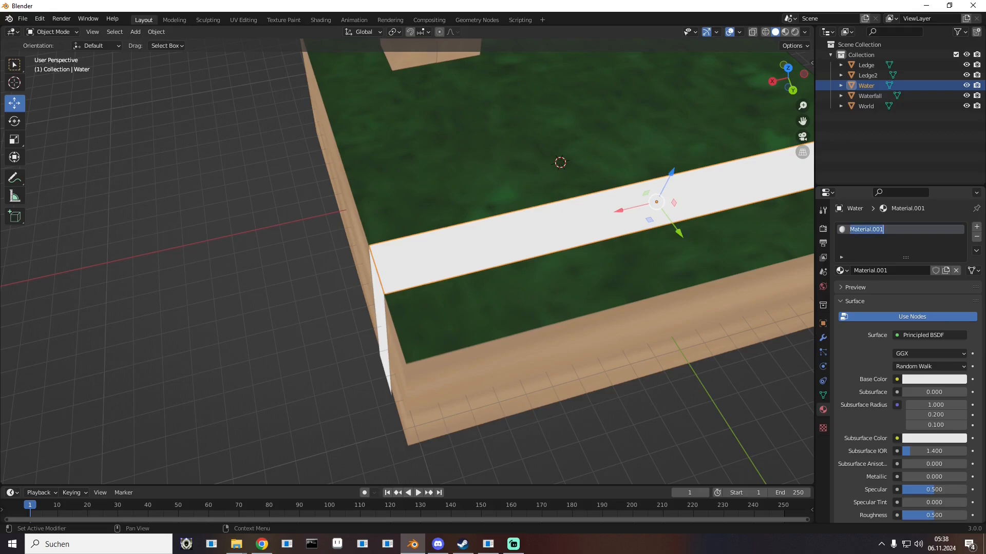
{"action": "type", "text": "Water"}
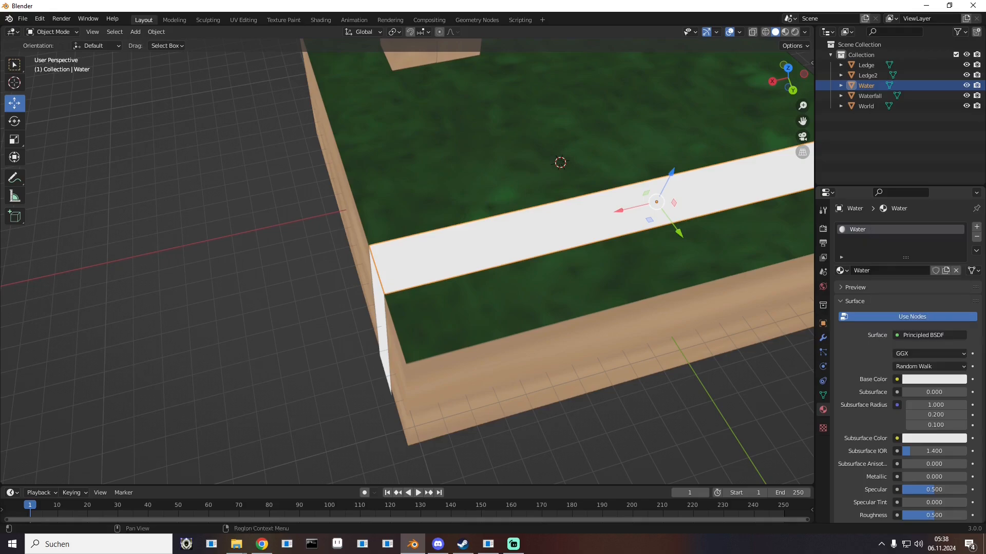
Step: Use the image texture Water.png as the base color of the Water material and check it on the strip
{"action": "left_click", "coordinate": [896, 379]}
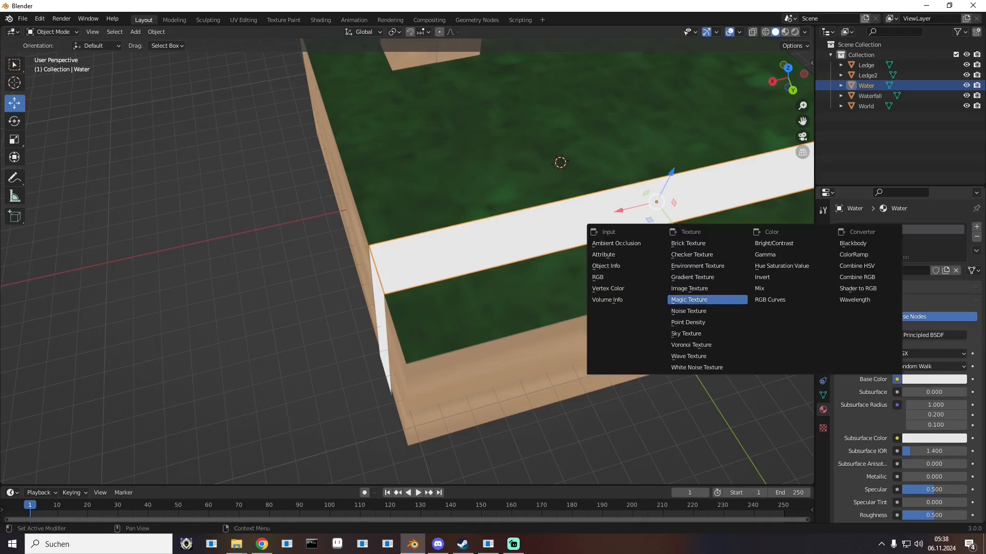
{"action": "left_click", "coordinate": [698, 288]}
{"action": "left_click", "coordinate": [947, 392]}
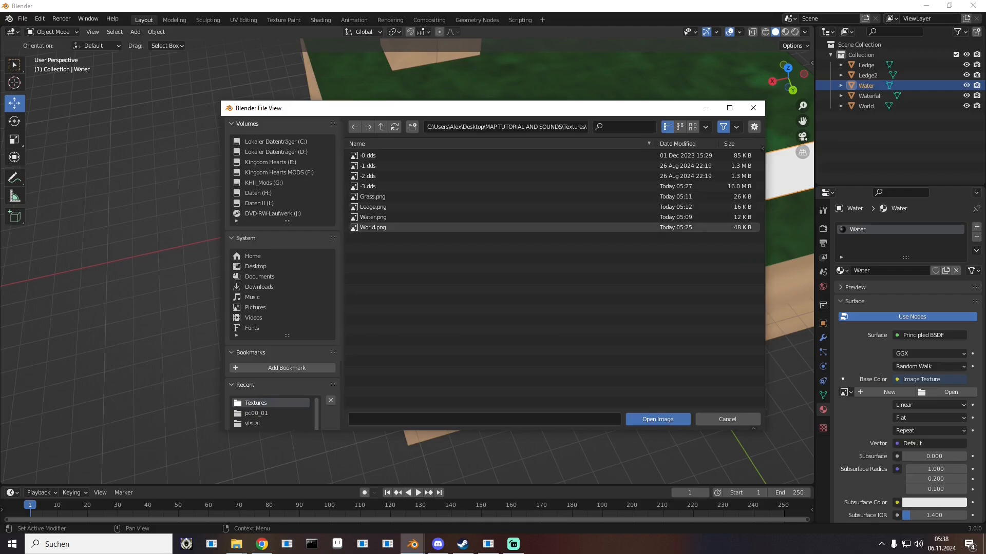
{"action": "double_click", "coordinate": [373, 217]}
{"action": "middle_click_drag", "start_coordinate": [395, 242], "coordinate": [370, 248]}
{"action": "scroll", "coordinate": [370, 248], "scroll_direction": "down", "scroll_amount": 2}
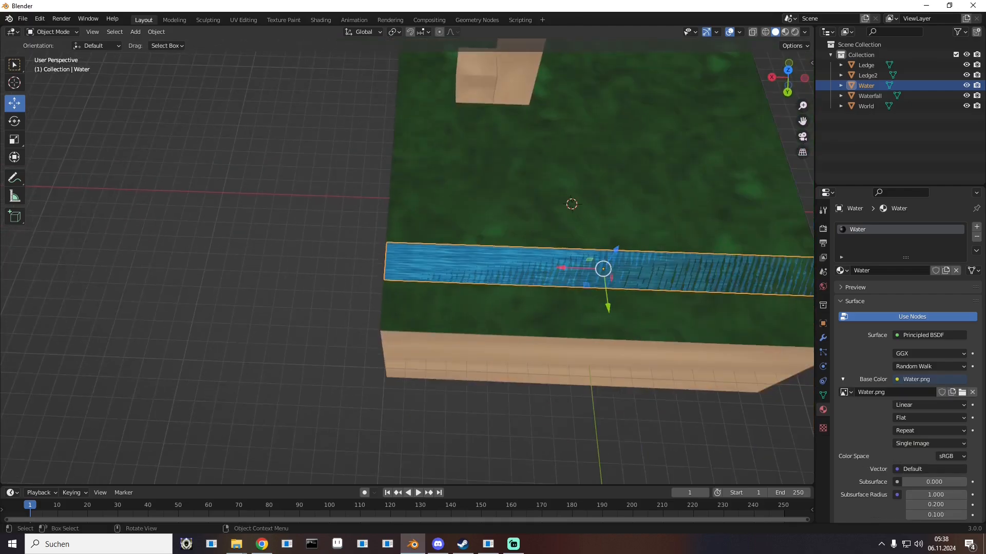
{"action": "scroll", "coordinate": [407, 267], "scroll_direction": "up", "scroll_amount": 1}
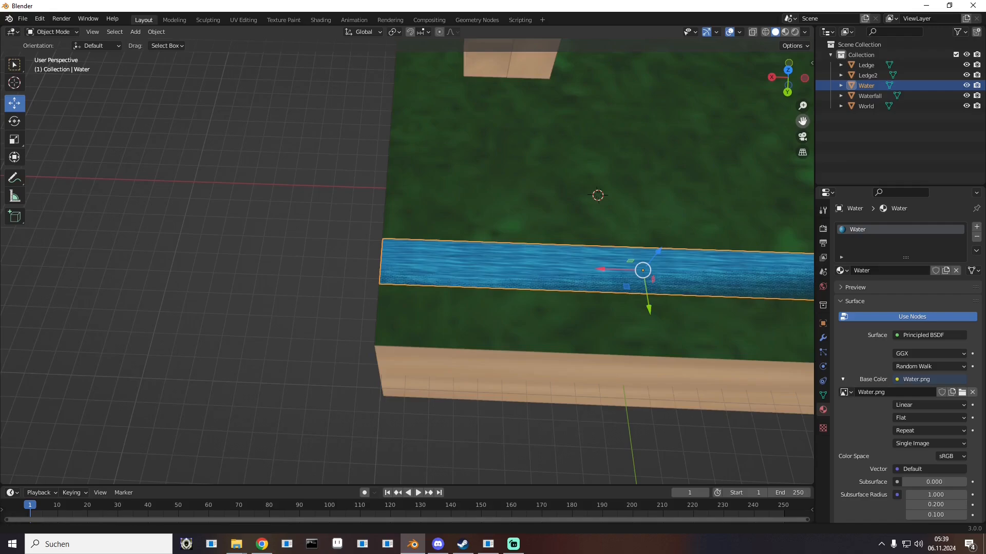
{"action": "left_click_drag", "start_coordinate": [803, 121], "coordinate": [667, 92]}
{"action": "scroll", "coordinate": [407, 267], "scroll_direction": "up", "scroll_amount": 2}
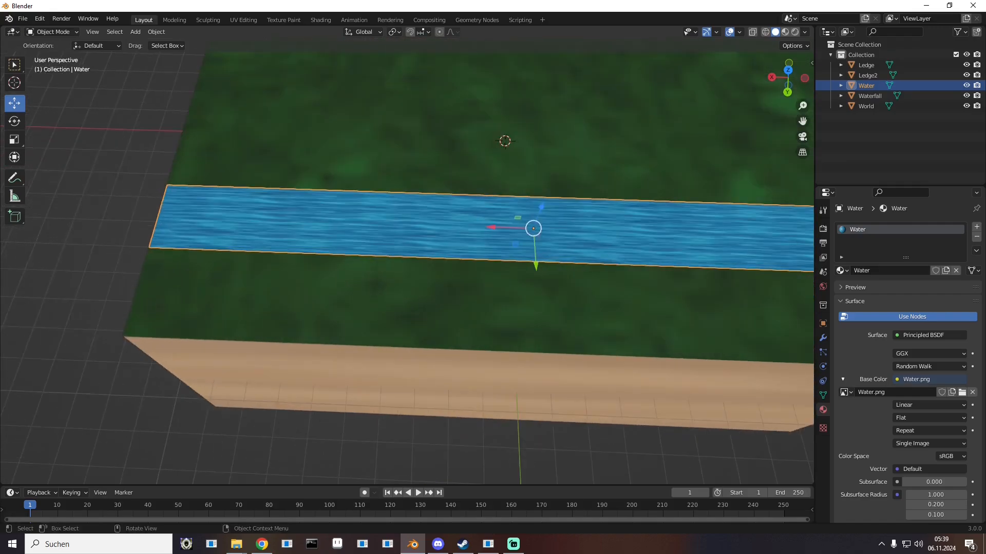
{"action": "mouse_move", "coordinate": [407, 267]}
{"action": "middle_mouse_down"}
{"action": "mouse_move", "coordinate": [407, 189]}
{"action": "mouse_move", "coordinate": [518, 198]}
{"action": "mouse_move", "coordinate": [448, 222]}
{"action": "mouse_move", "coordinate": [415, 242]}
{"action": "mouse_move", "coordinate": [404, 263]}
{"action": "middle_mouse_up"}
Step: Open the Water plane's UV layout for editing and select all of its UVs
{"action": "left_click", "coordinate": [244, 20]}
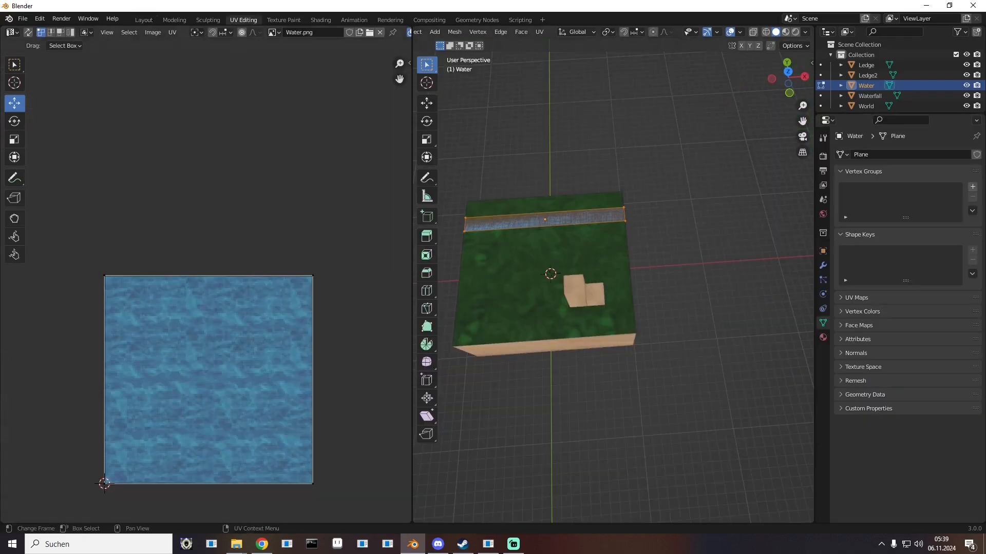
{"action": "scroll", "coordinate": [211, 287], "scroll_direction": "down", "scroll_amount": 3}
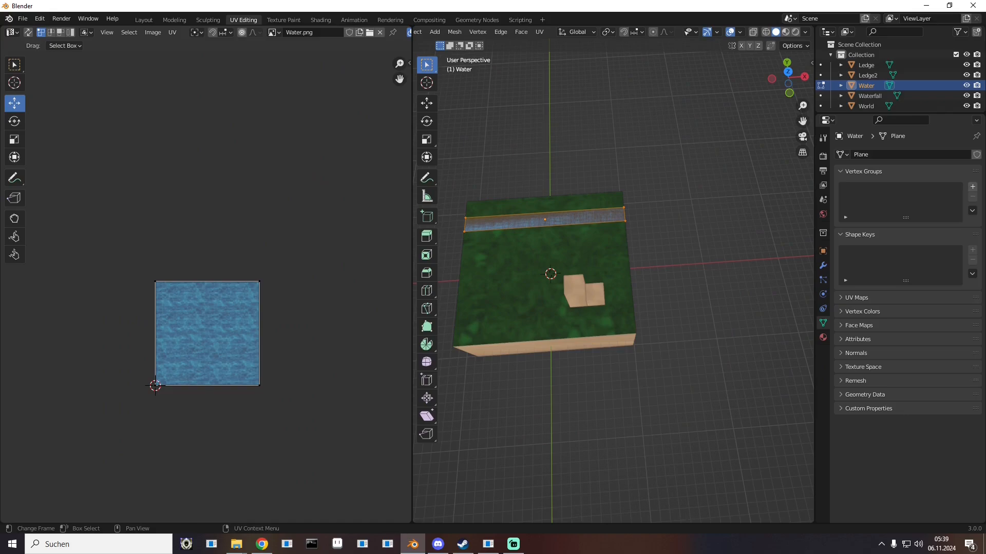
{"action": "key", "text": "a"}
{"action": "scroll", "coordinate": [590, 278], "scroll_direction": "up", "scroll_amount": 2}
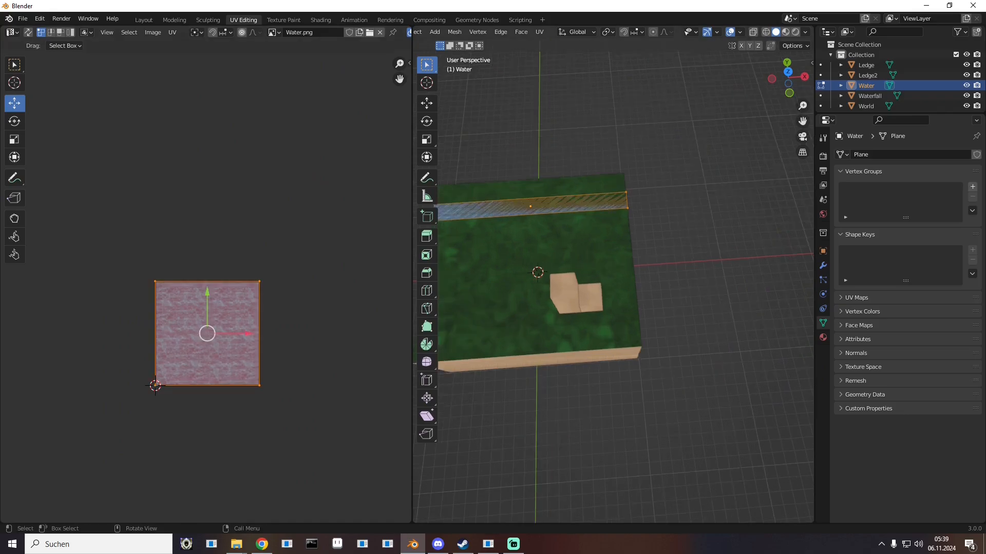
{"action": "middle_click_drag", "start_coordinate": [591, 277], "coordinate": [588, 290]}
{"action": "left_click_drag", "start_coordinate": [802, 122], "coordinate": [921, 178]}
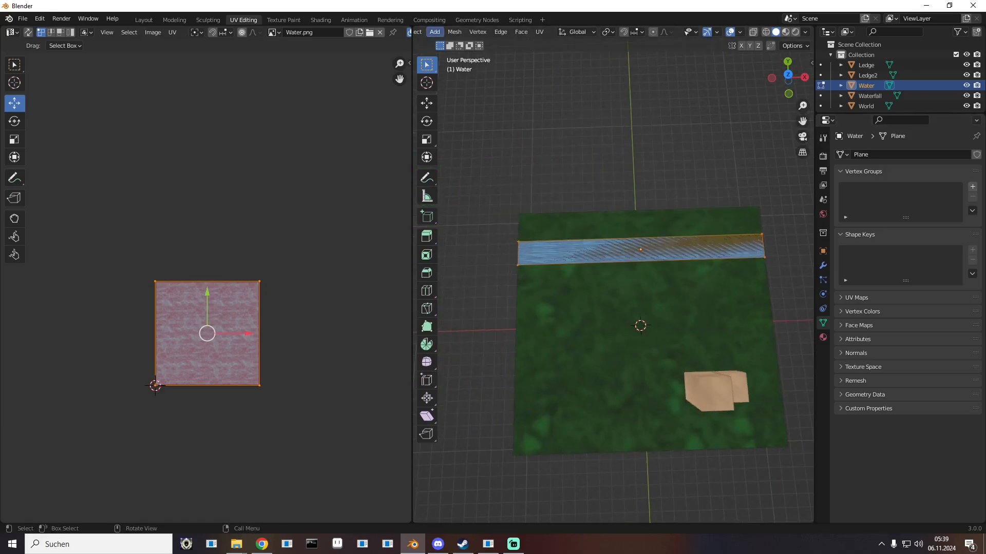
Step: Scale the Water strip's UVs along X to about seven times the image width so the texture tiles along the strip
{"action": "left_click", "coordinate": [144, 19]}
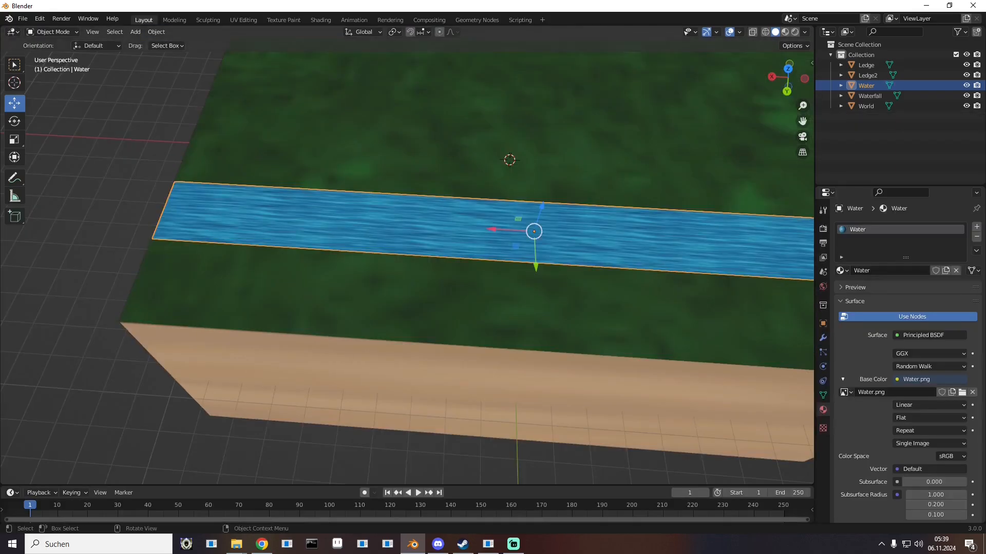
{"action": "mouse_move", "coordinate": [385, 237]}
{"action": "middle_mouse_down"}
{"action": "mouse_move", "coordinate": [395, 277]}
{"action": "mouse_move", "coordinate": [396, 224]}
{"action": "mouse_move", "coordinate": [395, 248]}
{"action": "middle_mouse_up"}
{"action": "scroll", "coordinate": [395, 277], "scroll_direction": "down", "scroll_amount": 3}
{"action": "scroll", "coordinate": [395, 277], "scroll_direction": "up", "scroll_amount": 2}
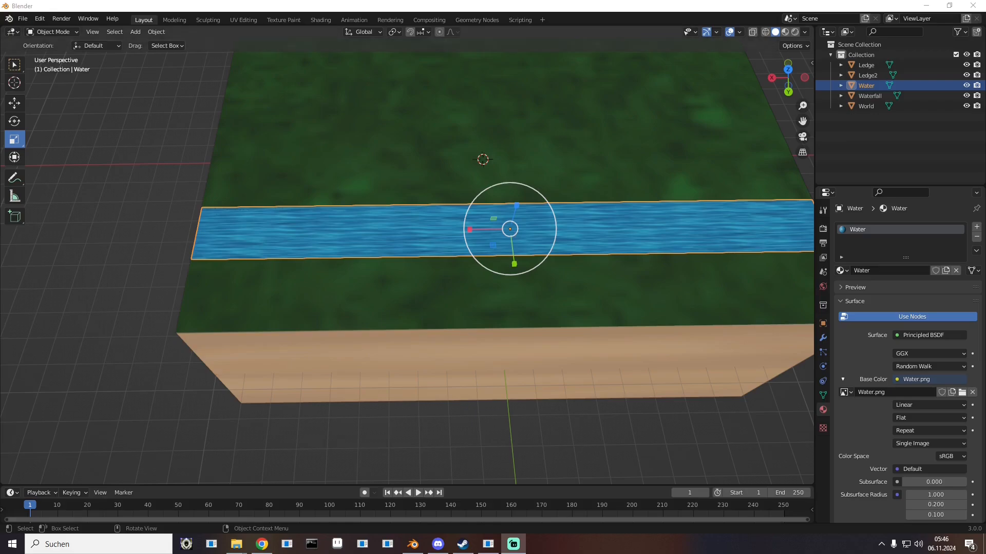
{"action": "middle_click_drag", "start_coordinate": [462, 257], "coordinate": [540, 197]}
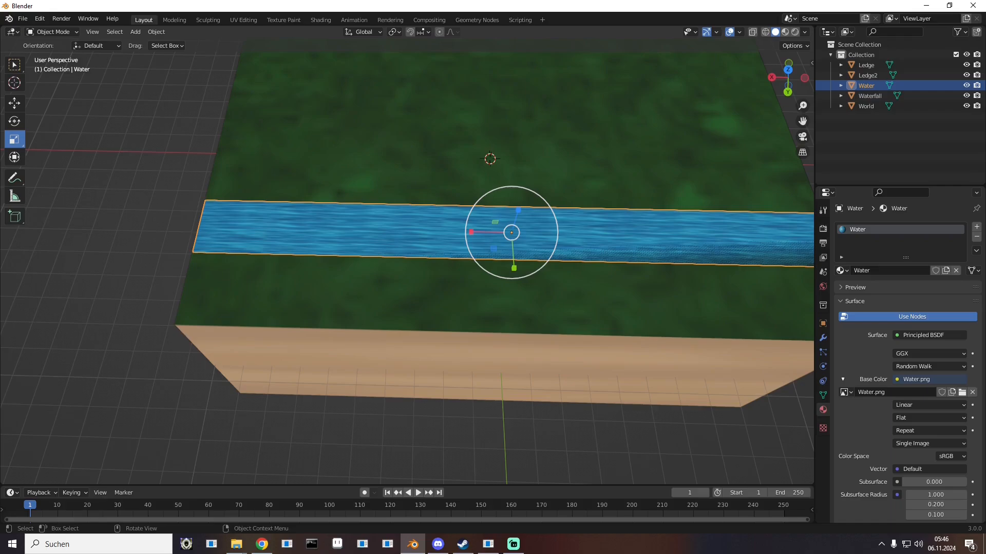
{"action": "middle_click_drag", "start_coordinate": [493, 256], "coordinate": [499, 259]}
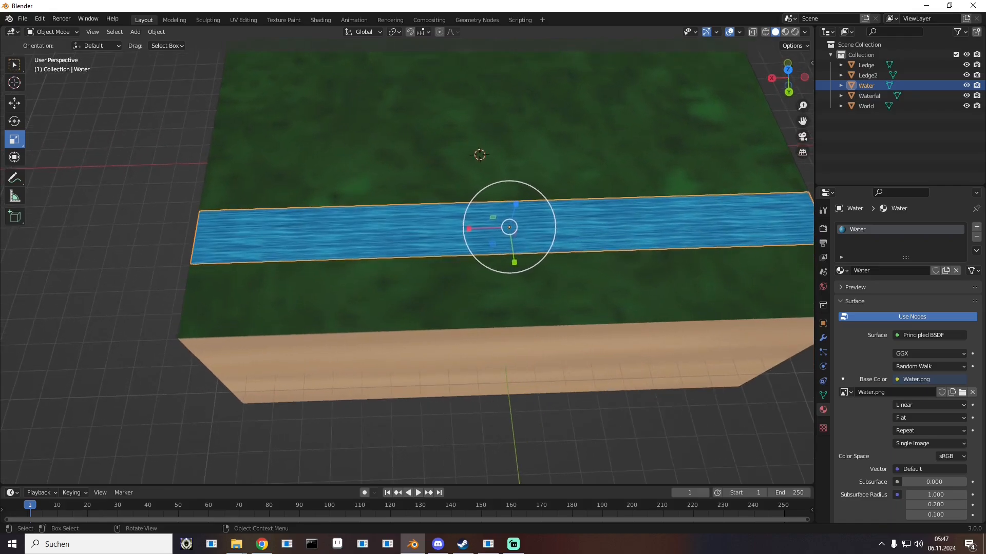
{"action": "left_click", "coordinate": [243, 20]}
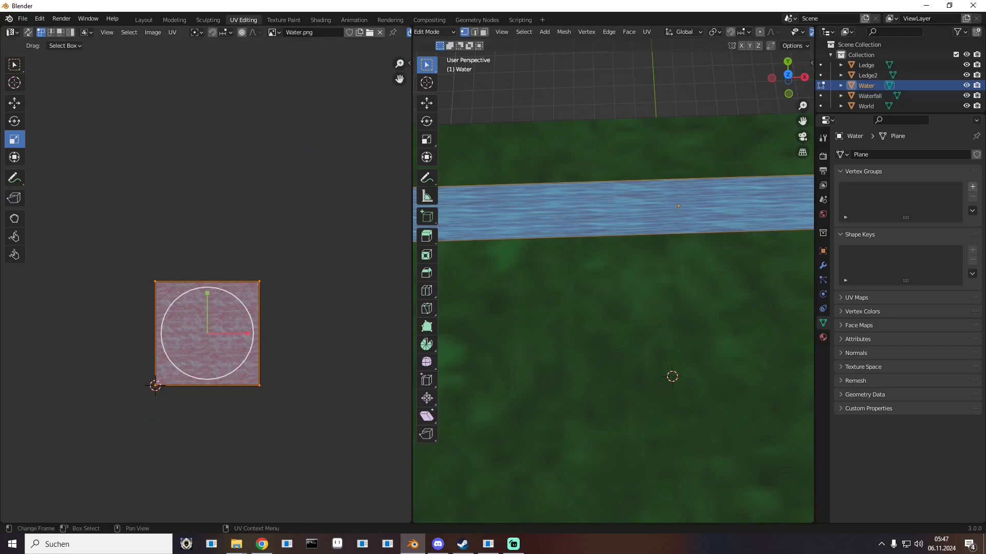
{"action": "left_click_drag", "start_coordinate": [235, 334], "coordinate": [334, 321]}
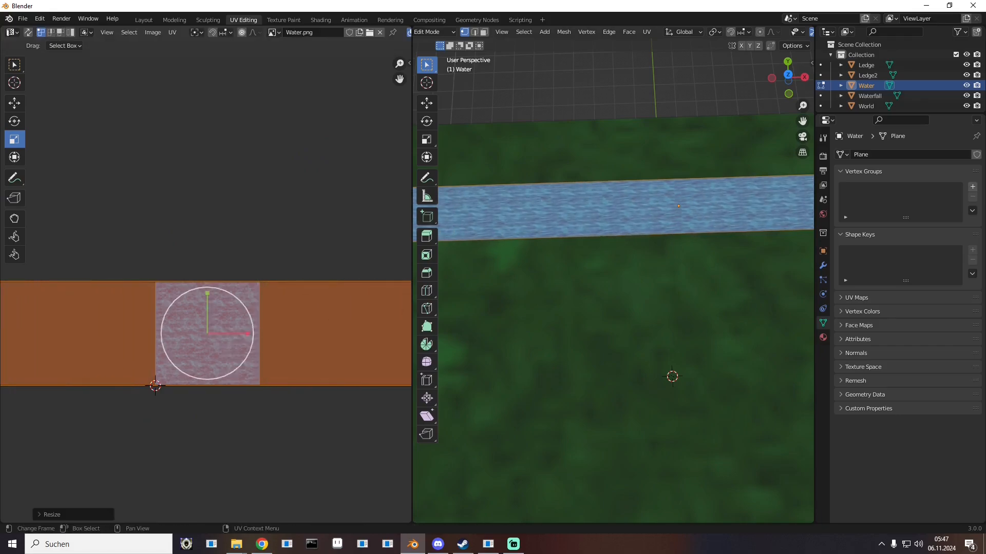
{"action": "scroll", "coordinate": [334, 322], "scroll_direction": "down", "scroll_amount": 4}
{"action": "mouse_move", "coordinate": [232, 306]}
{"action": "left_mouse_down"}
{"action": "mouse_move", "coordinate": [252, 307]}
{"action": "mouse_move", "coordinate": [235, 309]}
{"action": "mouse_move", "coordinate": [244, 313]}
{"action": "left_mouse_up"}
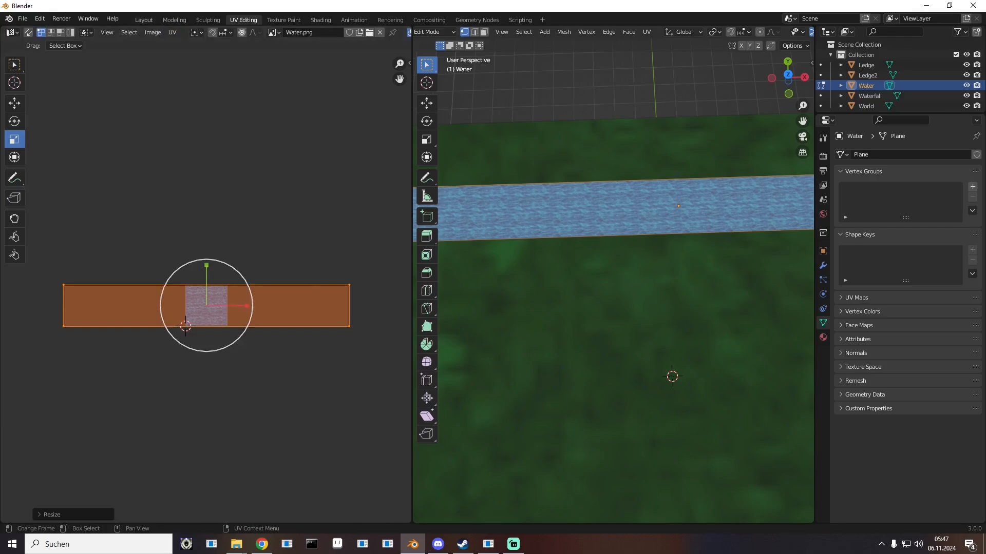
Step: Create a new material on the upright Waterfall plane and name it Waterfall
{"action": "left_click", "coordinate": [144, 20]}
{"action": "middle_click_drag", "start_coordinate": [359, 231], "coordinate": [342, 200]}
{"action": "left_click", "coordinate": [355, 366]}
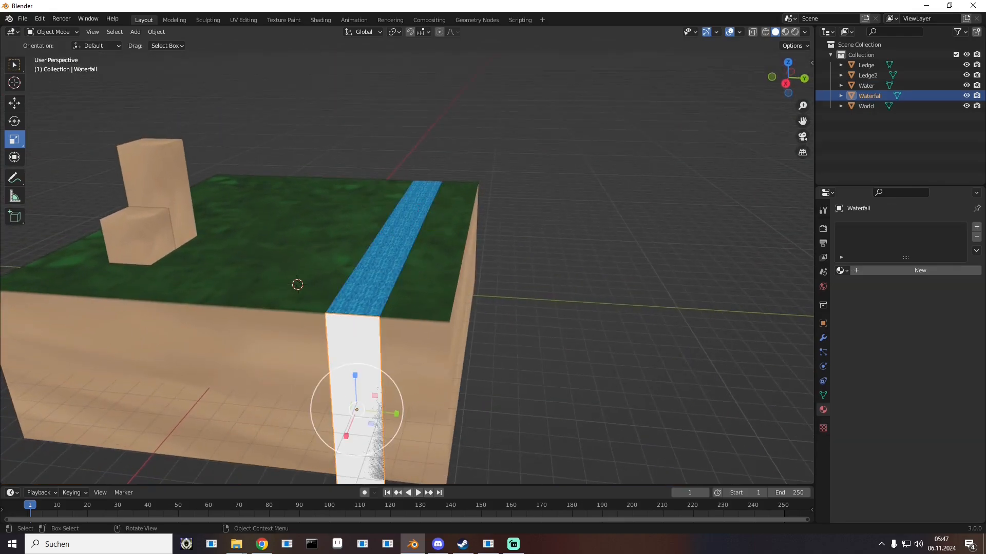
{"action": "left_click", "coordinate": [920, 271]}
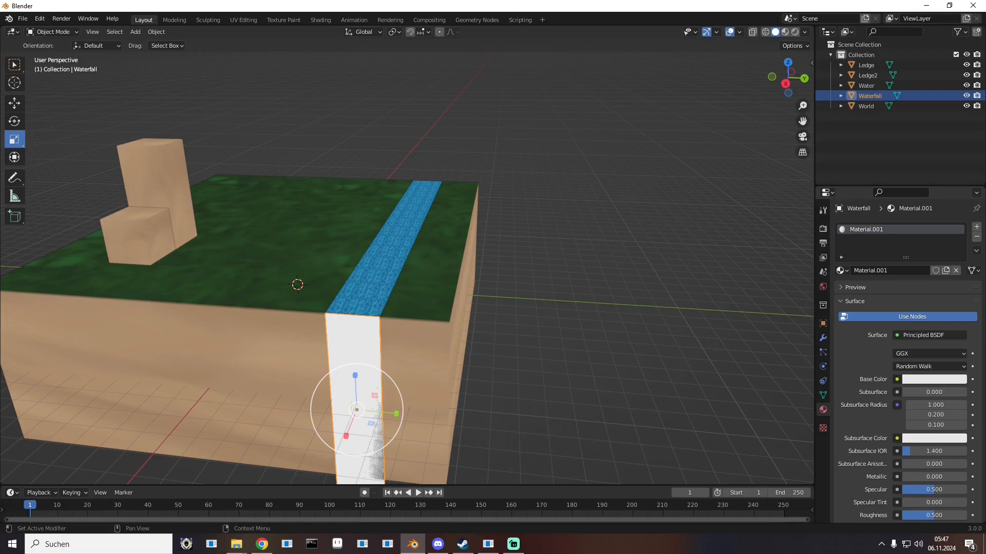
{"action": "double_click", "coordinate": [873, 230]}
{"action": "type", "text": "Wat"}
Step: Use the image texture Water.png from the Textures folder as the base color of the Waterfall material
{"action": "left_click", "coordinate": [897, 379]}
{"action": "left_click", "coordinate": [689, 289]}
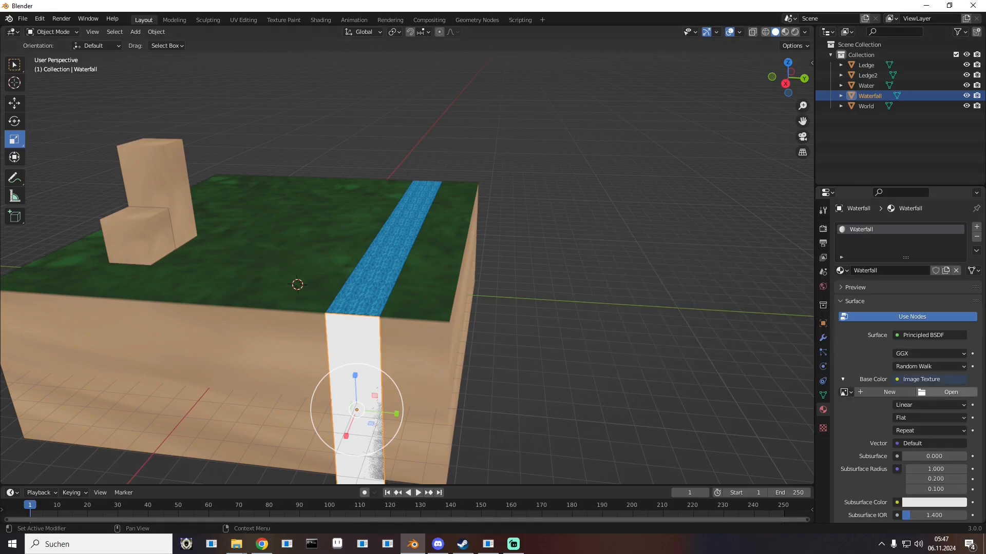
{"action": "left_click", "coordinate": [950, 392]}
{"action": "left_click", "coordinate": [255, 403]}
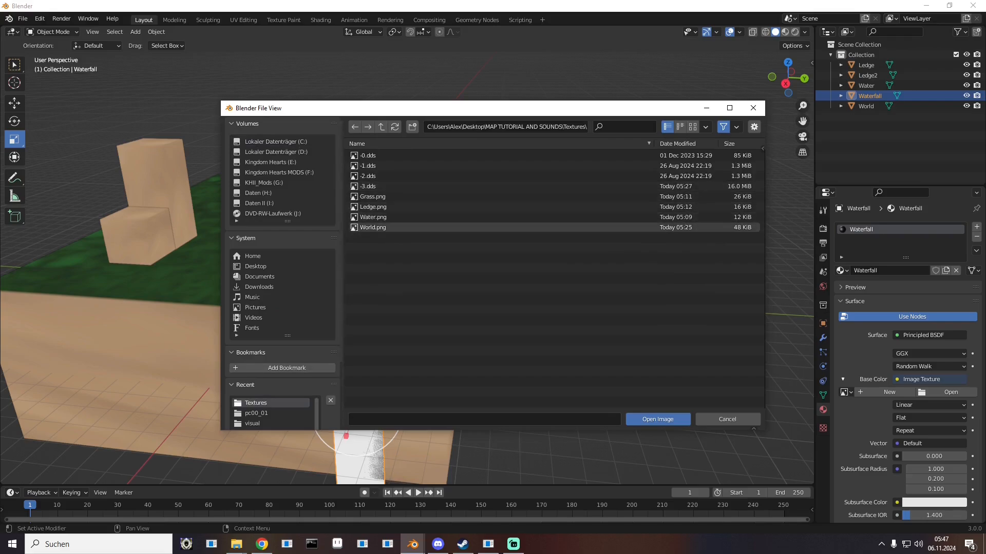
{"action": "double_click", "coordinate": [373, 217]}
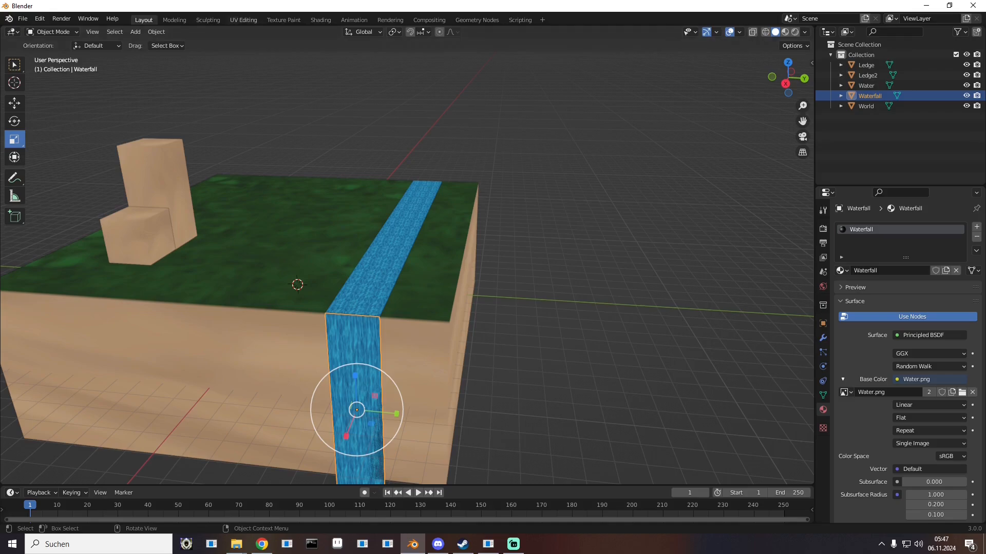
Step: Open the Waterfall plane's UV layout for editing and select all of its UVs
{"action": "left_click", "coordinate": [243, 20]}
{"action": "scroll", "coordinate": [606, 287], "scroll_direction": "down", "scroll_amount": 4}
{"action": "middle_click_drag", "start_coordinate": [606, 287], "coordinate": [806, 254]}
{"action": "middle_click_drag", "start_coordinate": [206, 308], "coordinate": [228, 305]}
{"action": "middle_click_drag", "start_coordinate": [554, 318], "coordinate": [616, 220]}
{"action": "scroll", "coordinate": [613, 288], "scroll_direction": "up", "scroll_amount": 3}
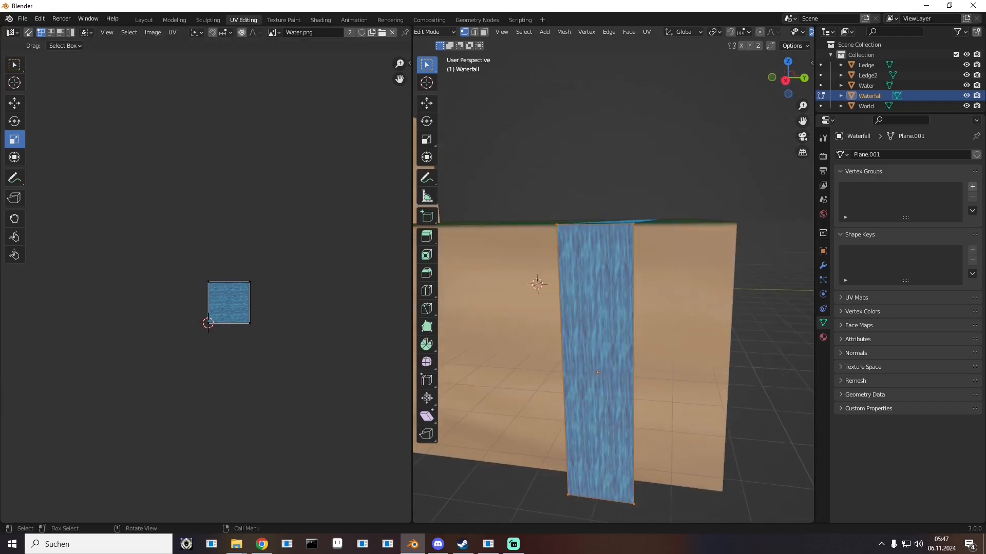
{"action": "key", "text": "a"}
{"action": "scroll", "coordinate": [229, 303], "scroll_direction": "up", "scroll_amount": 3}
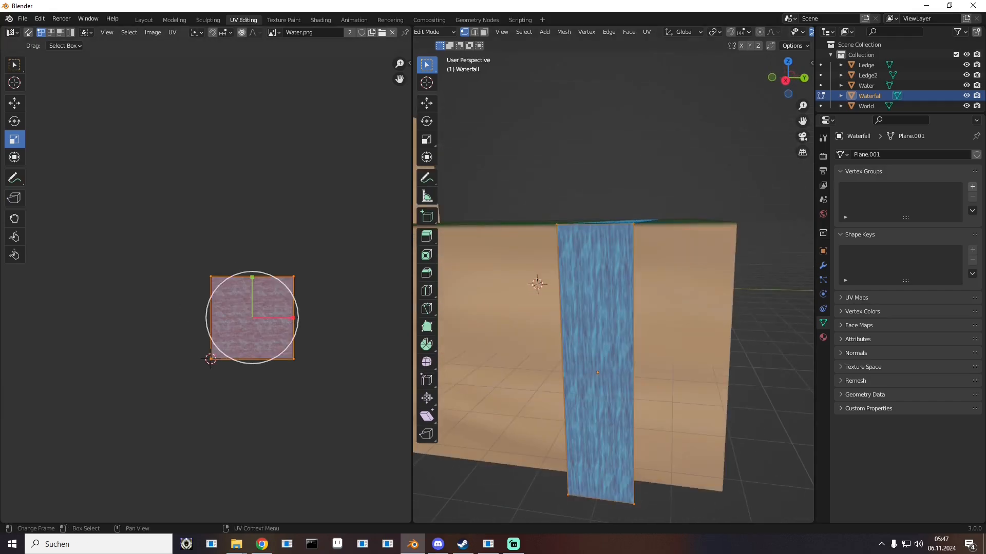
Step: Undo a trial vertical scaling of the Waterfall UVs and scale them along X to about 3.4 times the image width
{"action": "left_click_drag", "start_coordinate": [250, 293], "coordinate": [250, 275]}
{"action": "key", "text": "ctrl+z"}
{"action": "left_click_drag", "start_coordinate": [293, 318], "coordinate": [342, 325]}
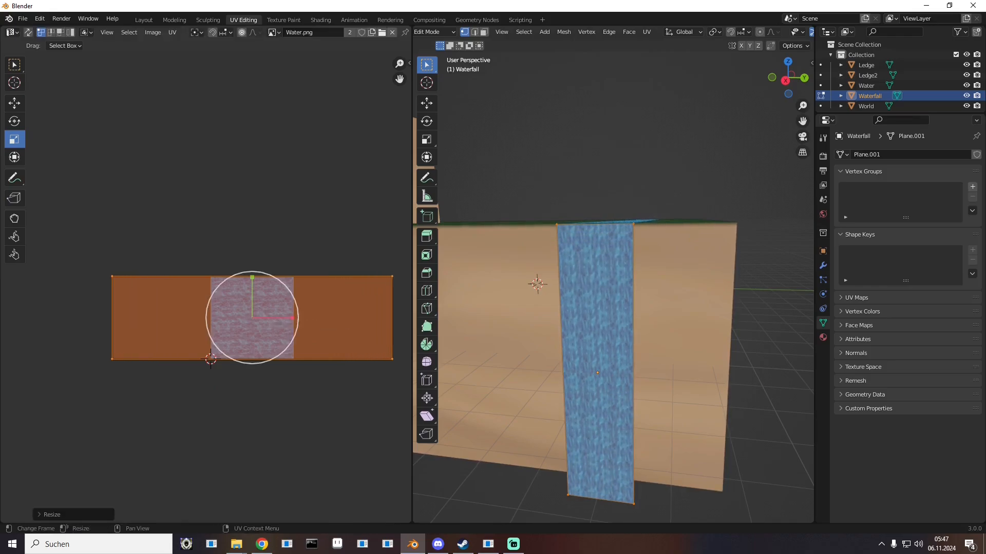
Step: Examine both water planes from several angles and review the materials of the World, Waterfall, Water, Ledge2 and Ledge objects
{"action": "left_click", "coordinate": [144, 19]}
{"action": "middle_click_drag", "start_coordinate": [328, 247], "coordinate": [261, 271]}
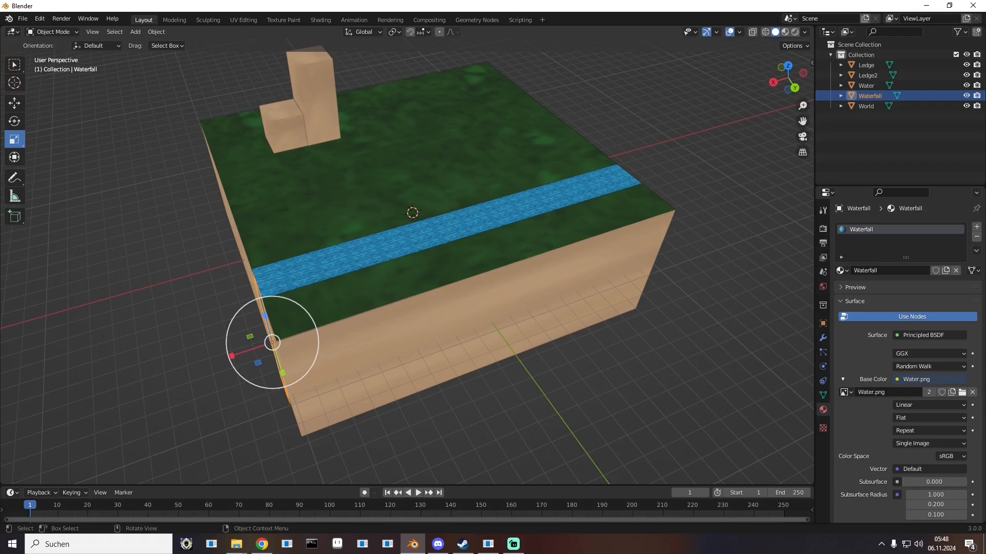
{"action": "middle_click_drag", "start_coordinate": [261, 271], "coordinate": [270, 250]}
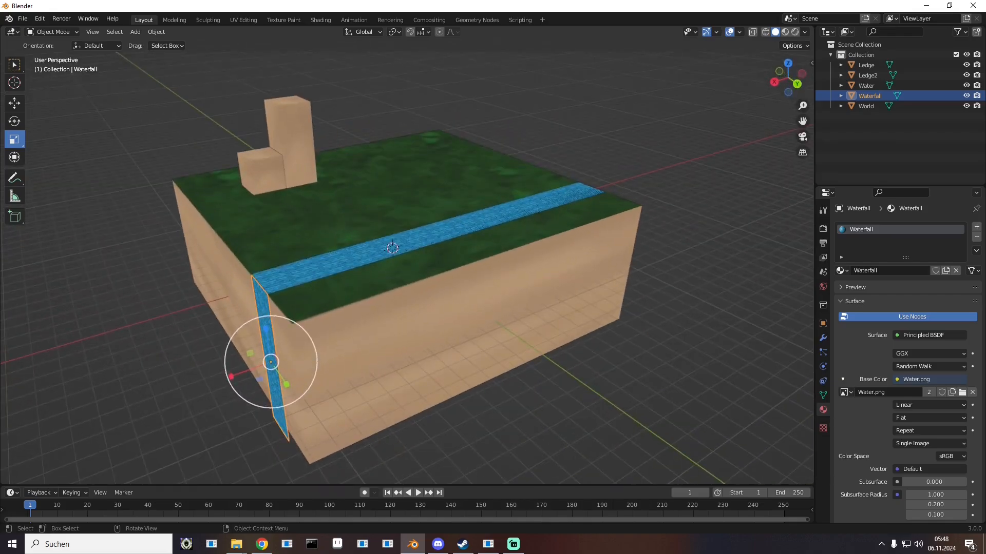
{"action": "middle_click_drag", "start_coordinate": [270, 250], "coordinate": [240, 272]}
{"action": "scroll", "coordinate": [241, 272], "scroll_direction": "up", "scroll_amount": 1}
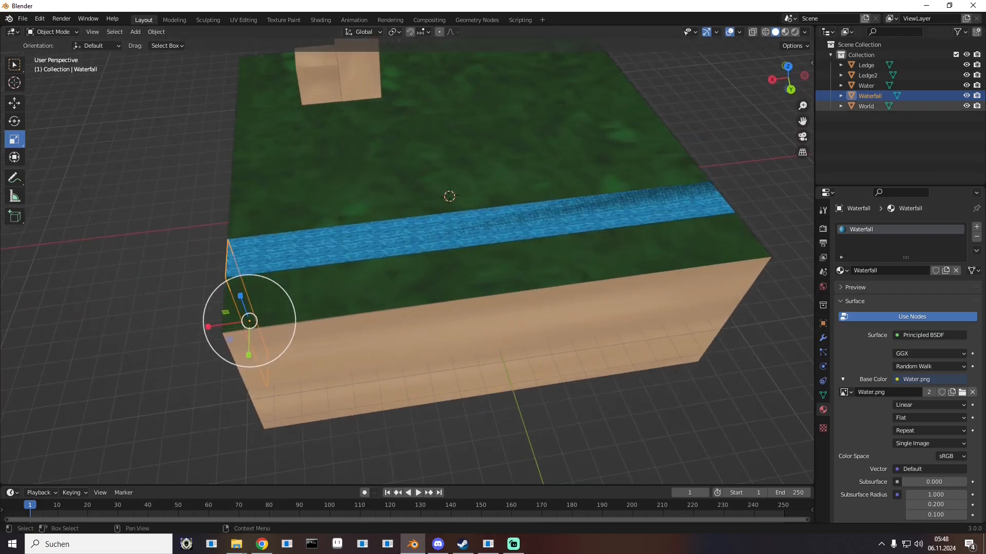
{"action": "left_click", "coordinate": [873, 106]}
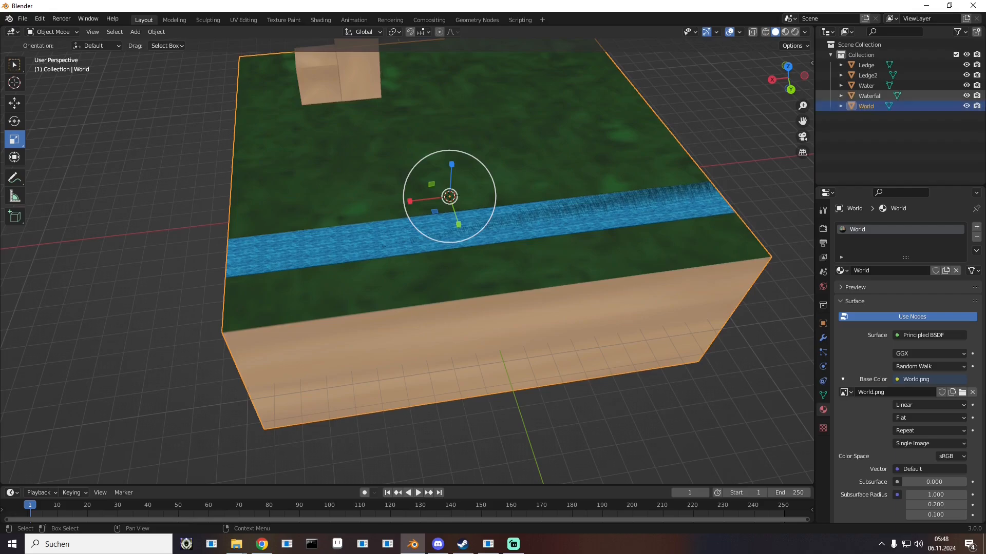
{"action": "left_click", "coordinate": [871, 96]}
{"action": "left_click", "coordinate": [868, 86]}
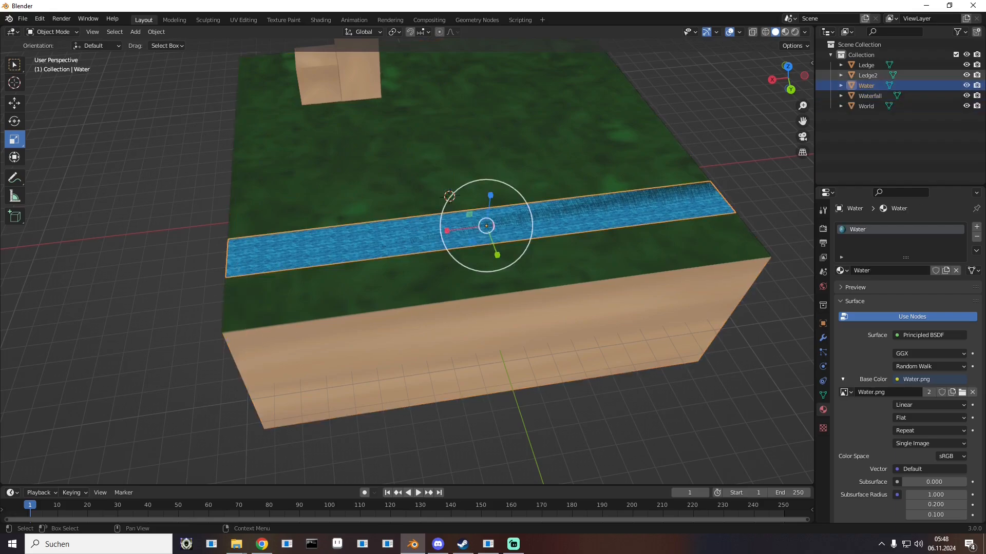
{"action": "left_click", "coordinate": [867, 76]}
{"action": "left_click", "coordinate": [866, 65]}
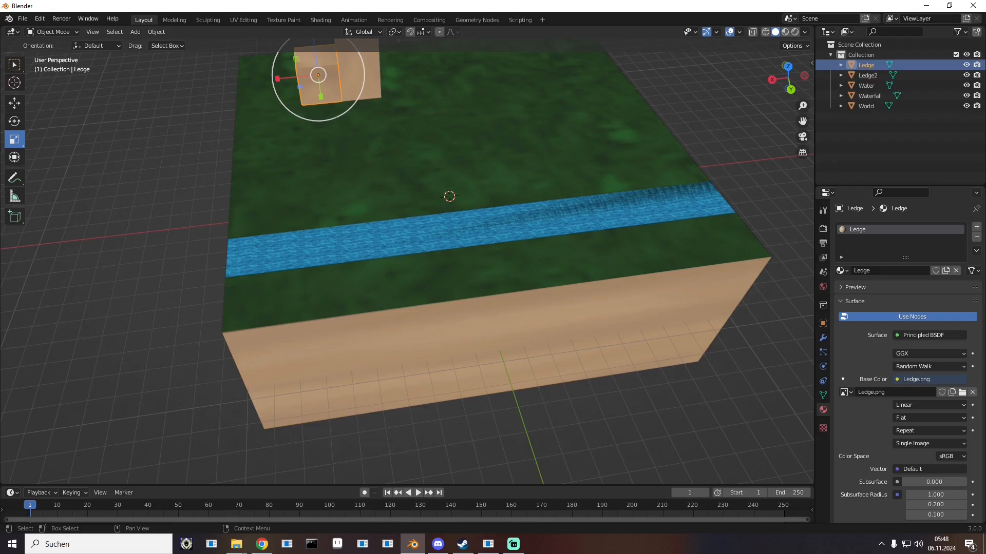
{"action": "left_click", "coordinate": [867, 76]}
{"action": "left_click", "coordinate": [866, 65]}
{"action": "middle_click_drag", "start_coordinate": [591, 206], "coordinate": [685, 174]}
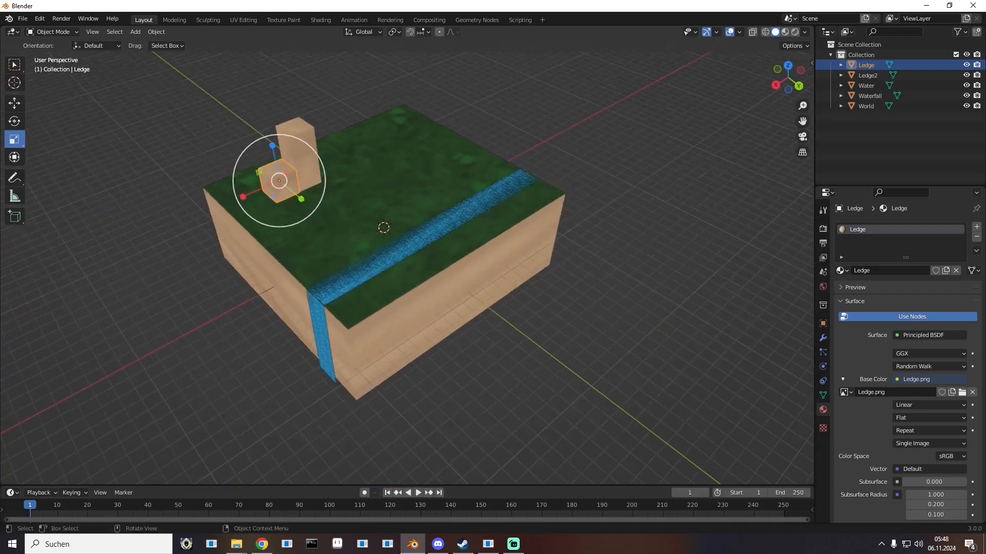
Step: Export the whole scene in FBX format to the Textures folder as untitled.fbx
{"action": "left_click", "coordinate": [23, 19]}
{"action": "mouse_move", "coordinate": [52, 167]}
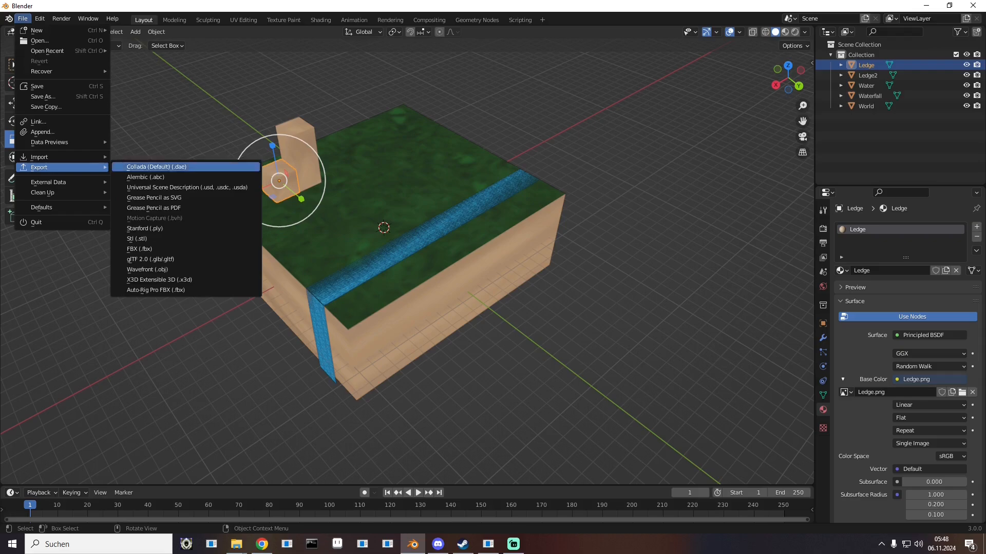
{"action": "left_click", "coordinate": [154, 249]}
{"action": "left_click", "coordinate": [256, 403]}
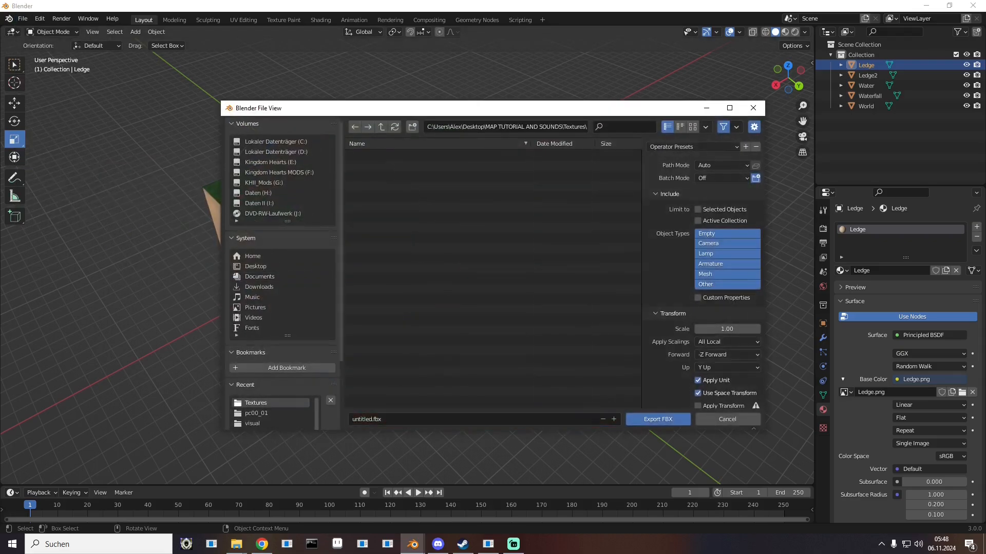
{"action": "scroll", "coordinate": [702, 276], "scroll_direction": "down", "scroll_amount": 2}
{"action": "left_click", "coordinate": [672, 389]}
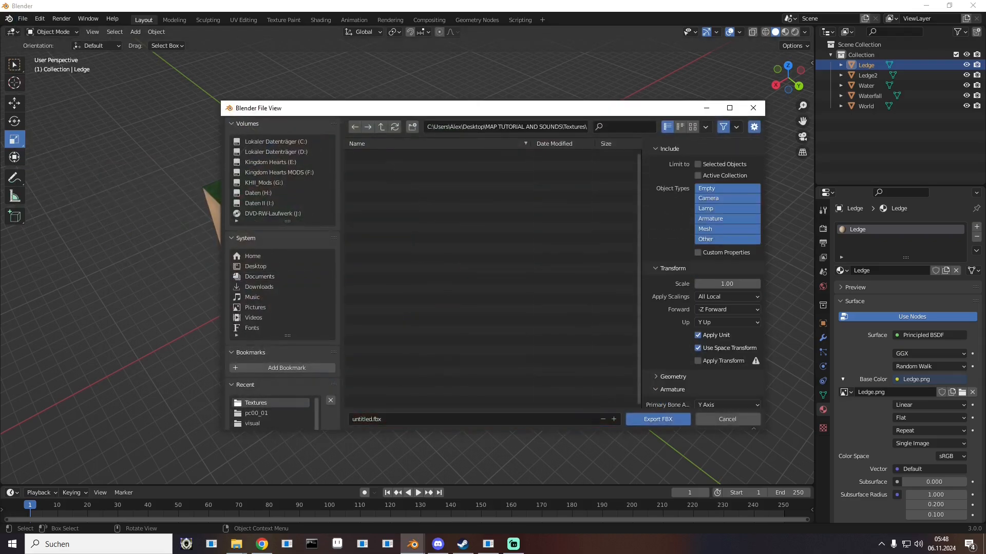
{"action": "scroll", "coordinate": [672, 389], "scroll_direction": "down", "scroll_amount": 4}
{"action": "scroll", "coordinate": [672, 359], "scroll_direction": "down", "scroll_amount": 3}
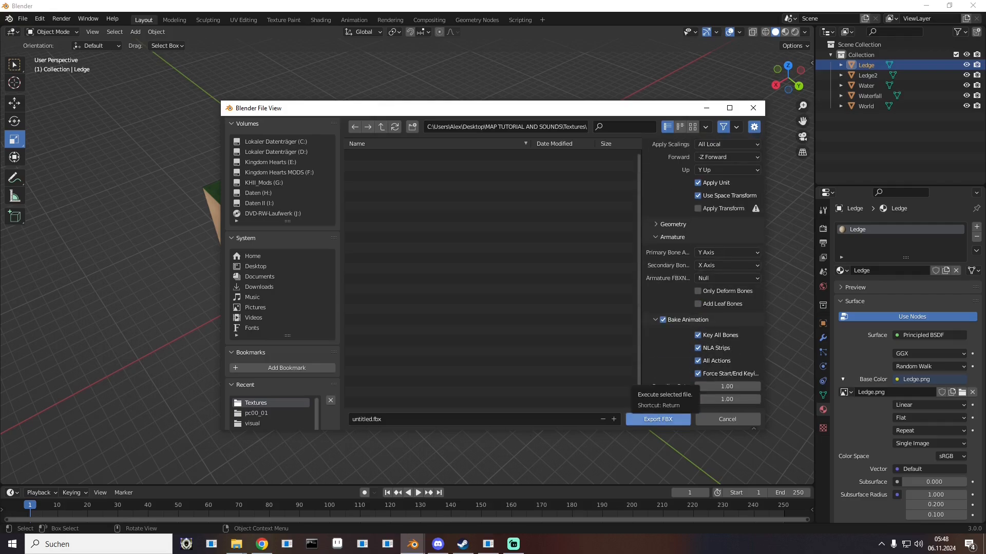
{"action": "left_click", "coordinate": [657, 419]}
{"action": "middle_click_drag", "start_coordinate": [410, 156], "coordinate": [378, 147]}
{"action": "scroll", "coordinate": [406, 264], "scroll_direction": "up", "scroll_amount": 3}
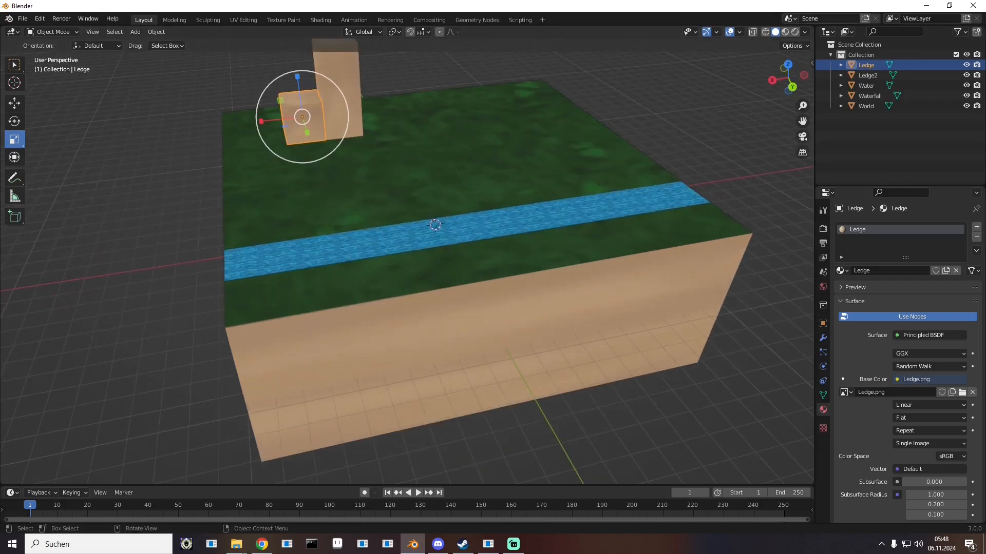
Step: Open mapdef.yml from the MAP TUTORIAL AND SOUNDS folder in the text editor and select its transparentFlag: 1 entry
{"action": "left_click_drag", "start_coordinate": [842, 6], "coordinate": [205, 56]}
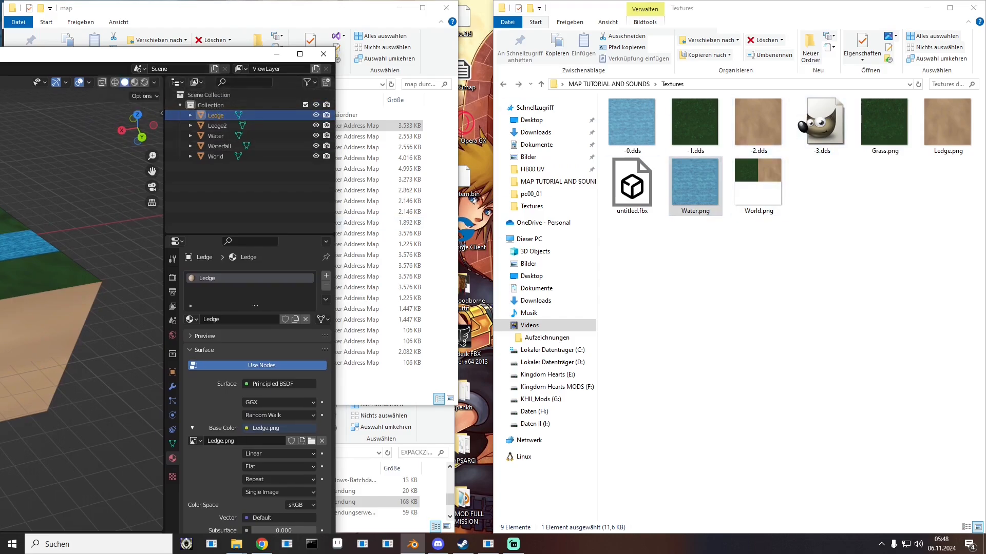
{"action": "left_click", "coordinate": [504, 84]}
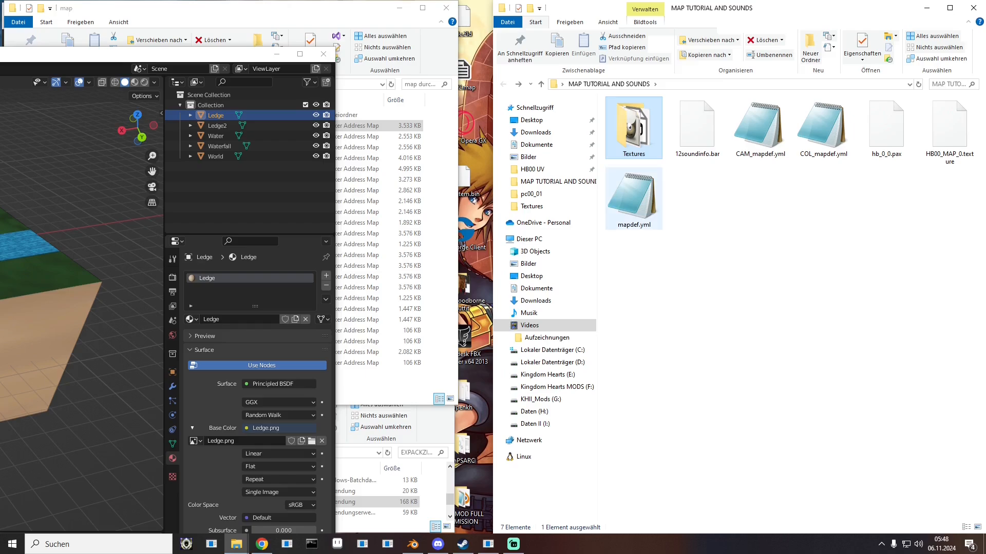
{"action": "double_click", "coordinate": [634, 198]}
{"action": "left_click_drag", "start_coordinate": [499, 37], "coordinate": [537, 42]}
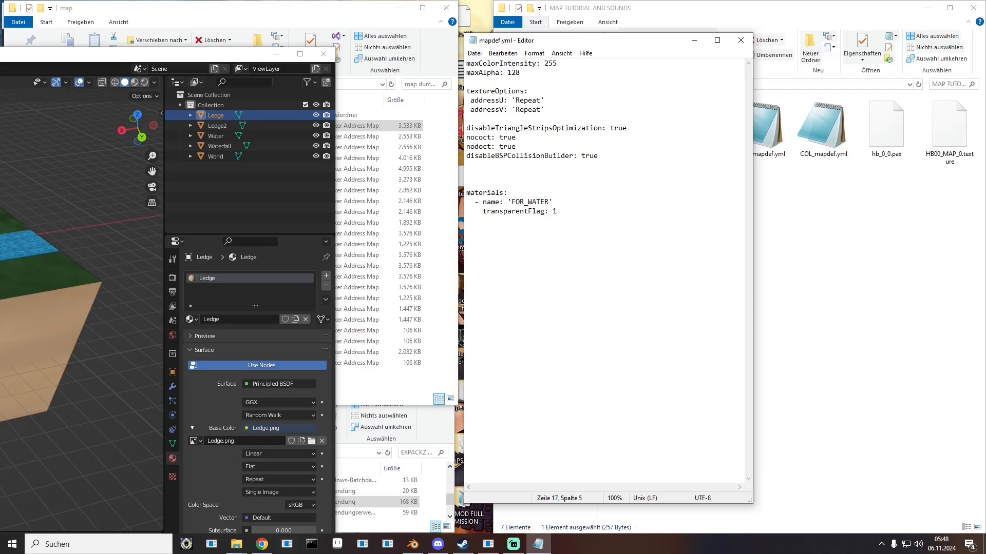
{"action": "key", "text": "shift+End"}
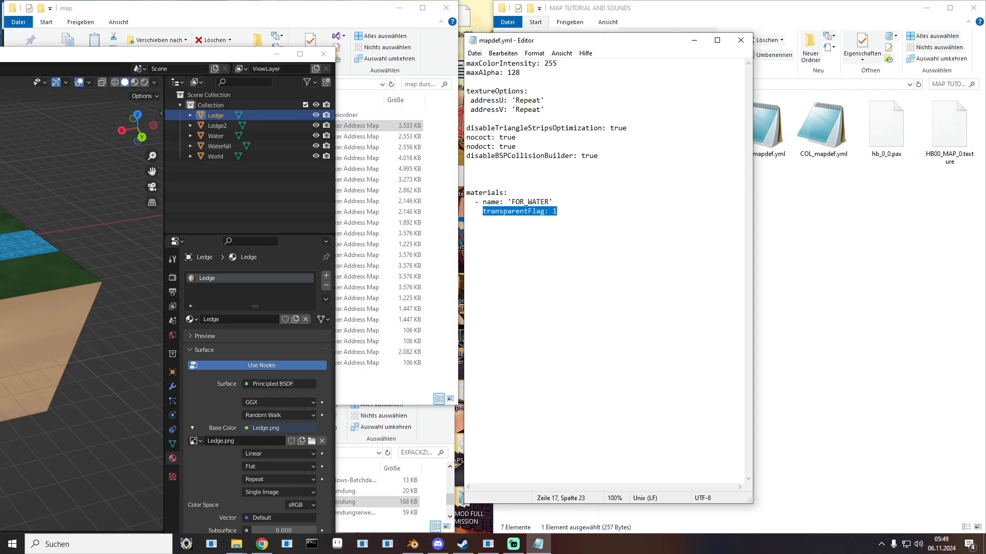
Step: Switch to Blender, deselect the Ledge object and add a 2 m mesh plane at the world origin
{"action": "left_click", "coordinate": [467, 230]}
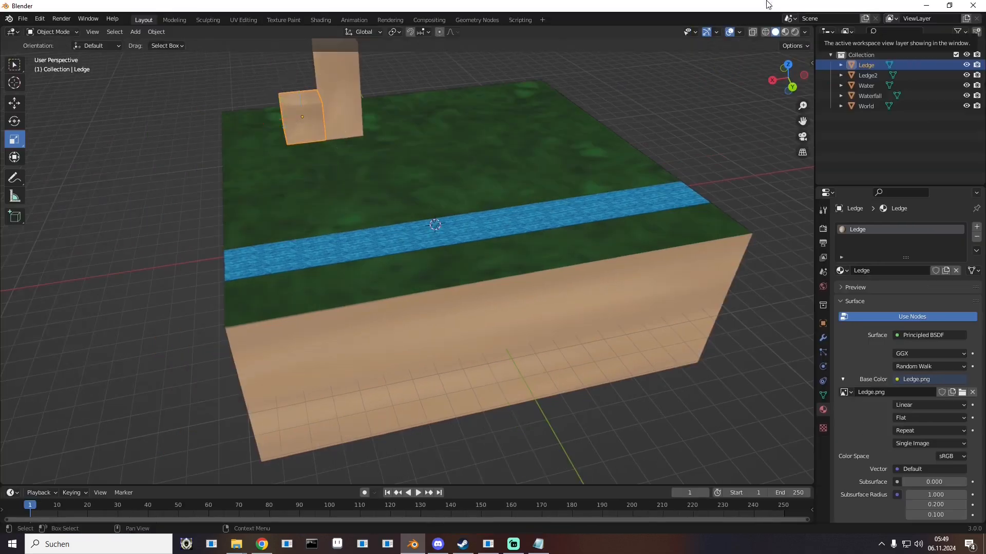
{"action": "key", "text": "ctrl+z"}
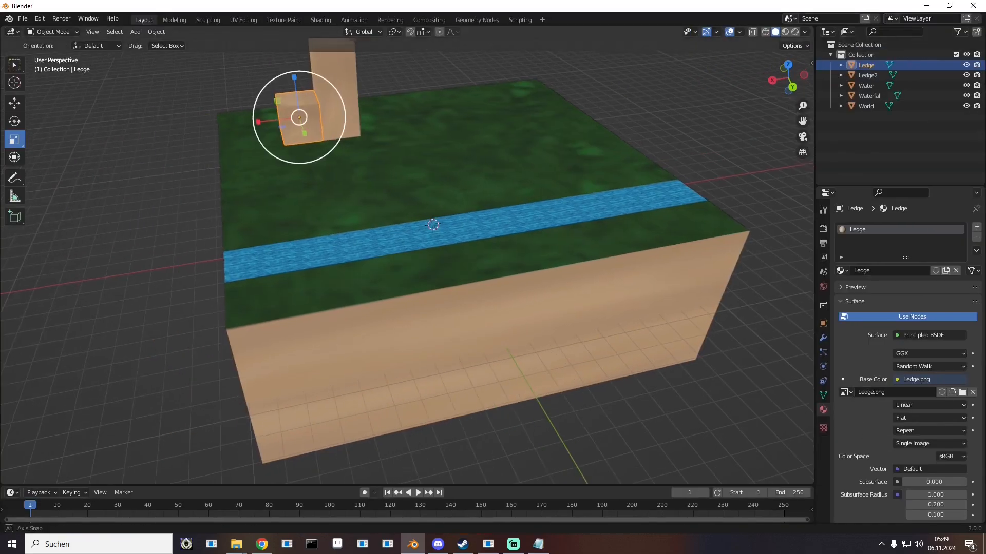
{"action": "middle_click_drag", "start_coordinate": [462, 247], "coordinate": [370, 241]}
{"action": "key", "text": "alt+a"}
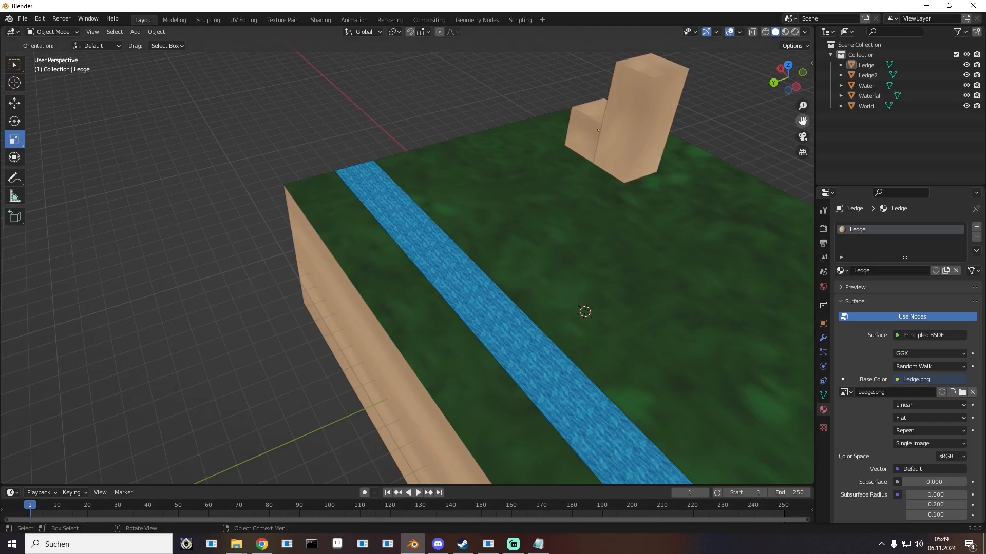
{"action": "left_click_drag", "start_coordinate": [802, 121], "coordinate": [524, 205]}
{"action": "middle_click_drag", "start_coordinate": [523, 204], "coordinate": [631, 201]}
{"action": "scroll", "coordinate": [485, 203], "scroll_direction": "up", "scroll_amount": 3}
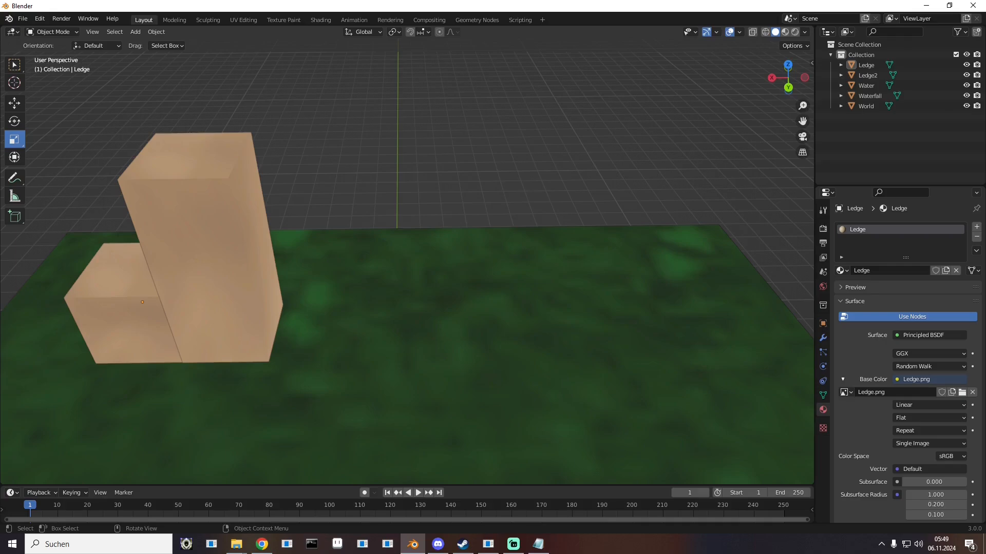
{"action": "left_click", "coordinate": [135, 31]}
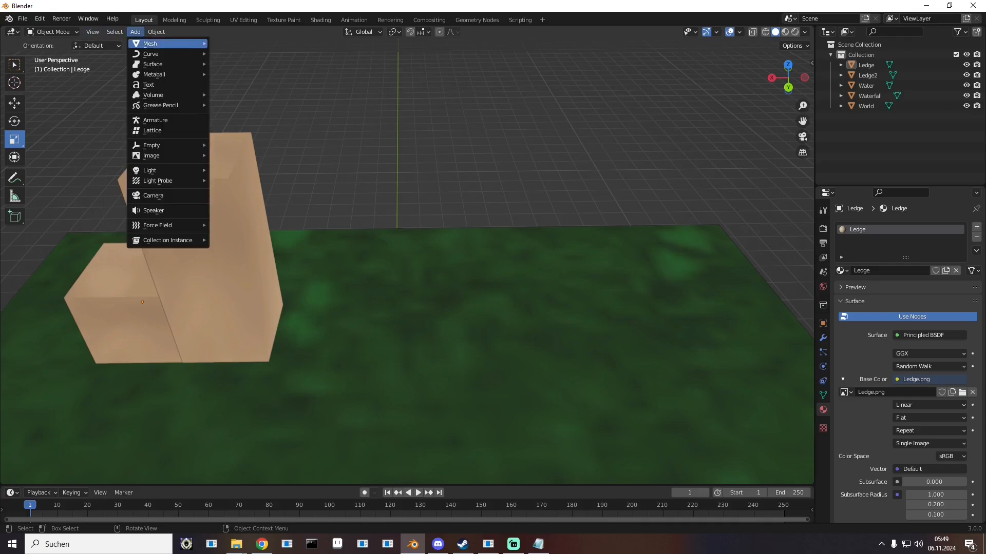
{"action": "mouse_move", "coordinate": [154, 43]}
{"action": "left_click", "coordinate": [232, 43]}
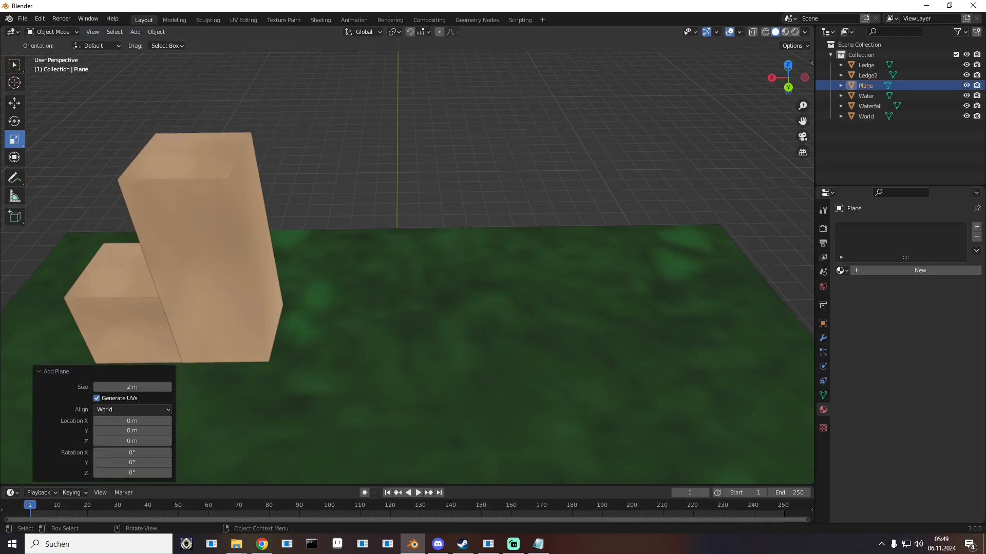
Step: Move the plane up about 3.68 m and about -4.89 m along Y, then along X against the foot of the tall ledge
{"action": "scroll", "coordinate": [406, 416], "scroll_direction": "down", "scroll_amount": 5}
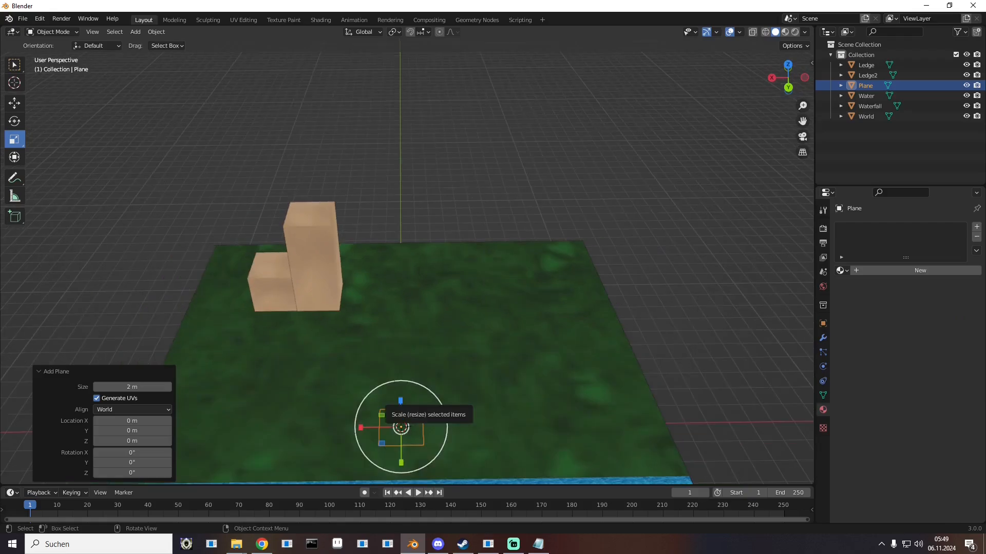
{"action": "left_click", "coordinate": [15, 103]}
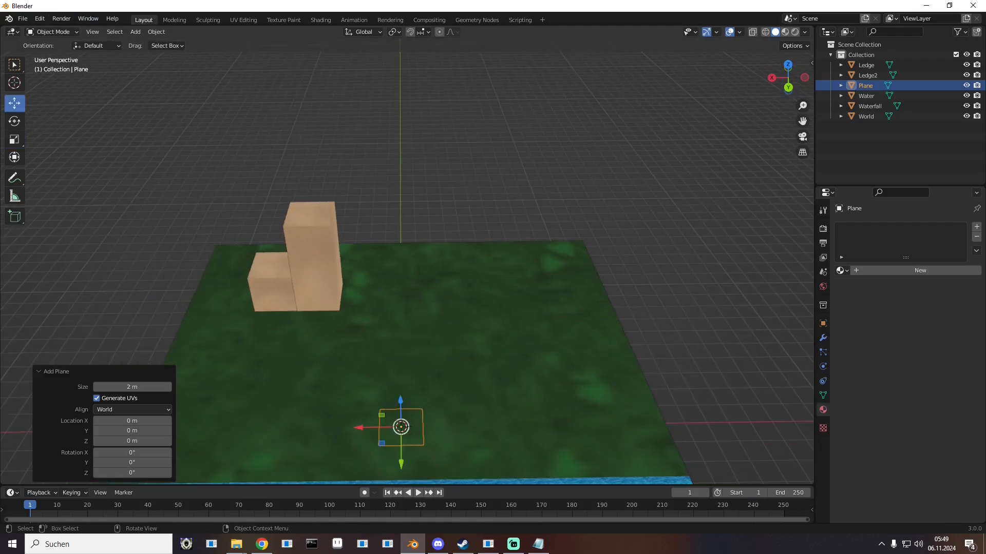
{"action": "left_click_drag", "start_coordinate": [401, 405], "coordinate": [400, 351]}
{"action": "middle_click_drag", "start_coordinate": [400, 351], "coordinate": [291, 363]}
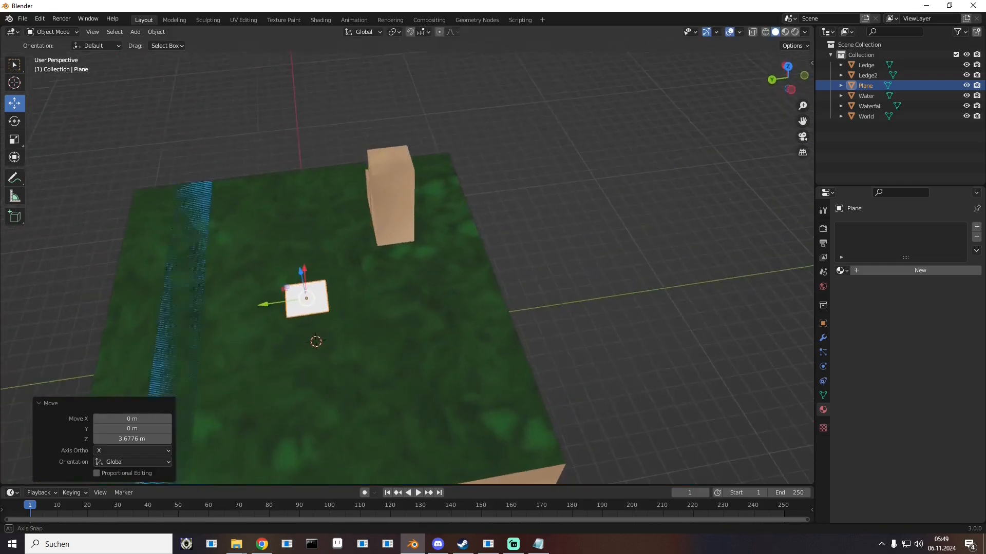
{"action": "left_click_drag", "start_coordinate": [270, 303], "coordinate": [369, 289]}
{"action": "scroll", "coordinate": [405, 285], "scroll_direction": "up", "scroll_amount": 4}
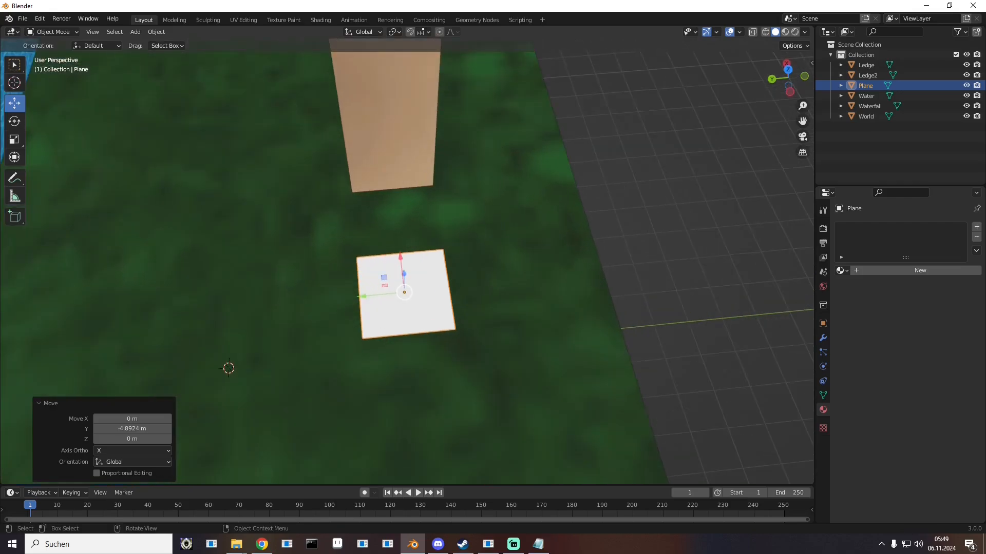
{"action": "left_click_drag", "start_coordinate": [401, 260], "coordinate": [393, 189]}
{"action": "mouse_move", "coordinate": [355, 226]}
{"action": "left_mouse_down"}
{"action": "mouse_move", "coordinate": [376, 224]}
{"action": "mouse_move", "coordinate": [356, 226]}
{"action": "left_mouse_up"}
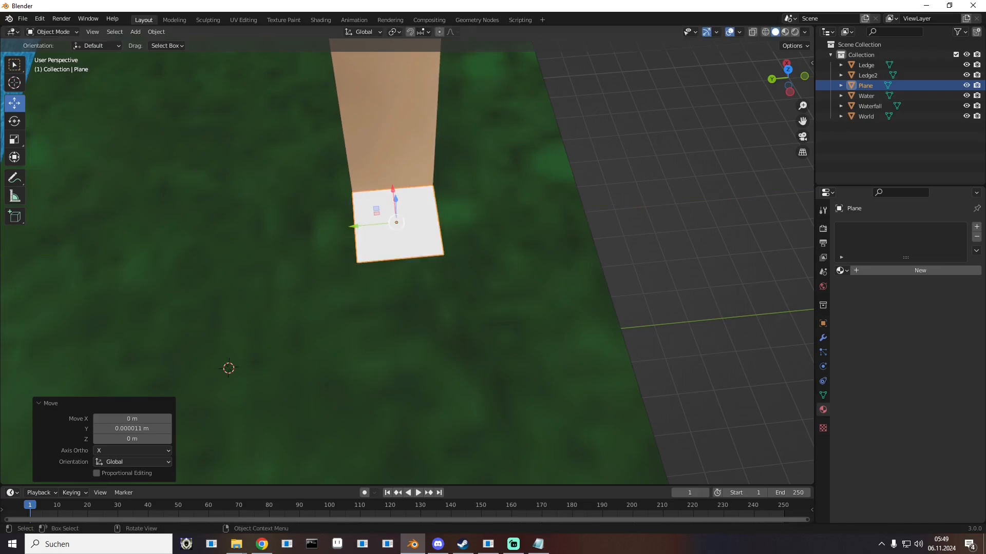
{"action": "middle_click_drag", "start_coordinate": [355, 225], "coordinate": [421, 221]}
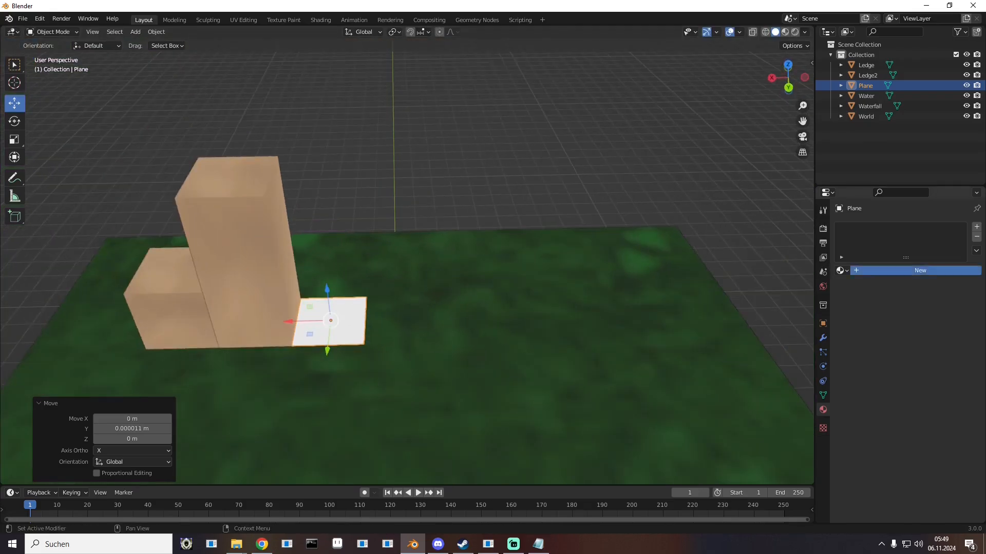
Step: Give the plane a new material named Shadow and rename the plane object Shadow
{"action": "left_click", "coordinate": [920, 270]}
{"action": "double_click", "coordinate": [873, 229]}
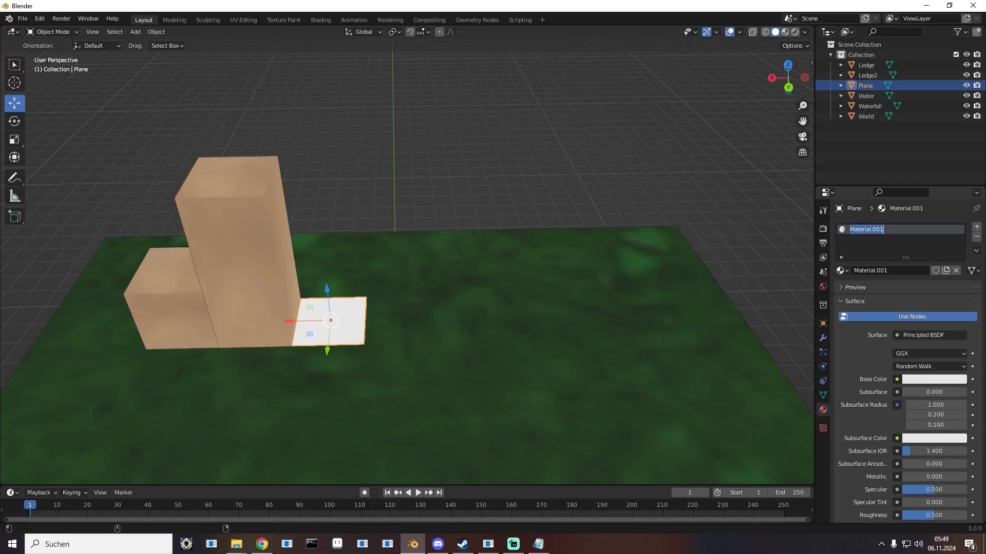
{"action": "type", "text": "Shadow"}
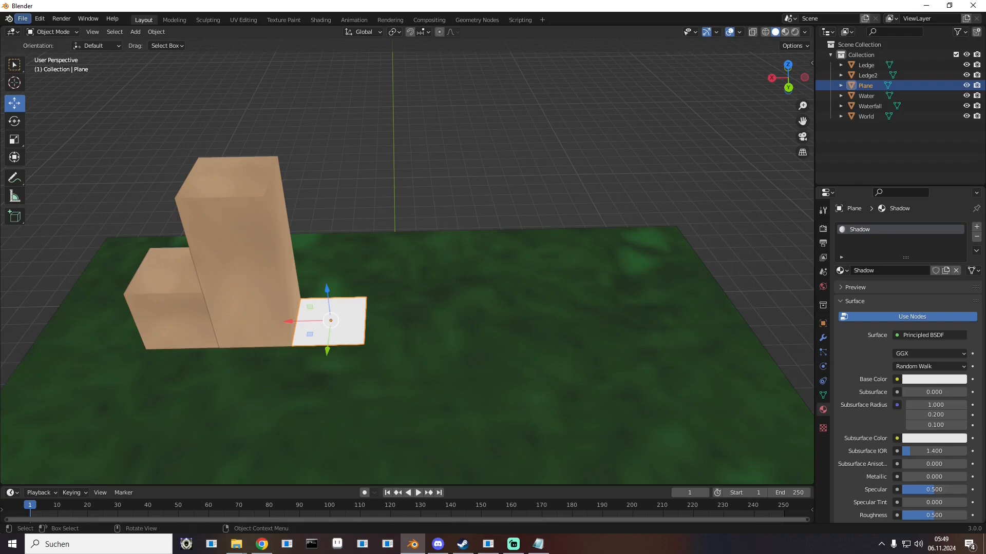
{"action": "double_click", "coordinate": [865, 85]}
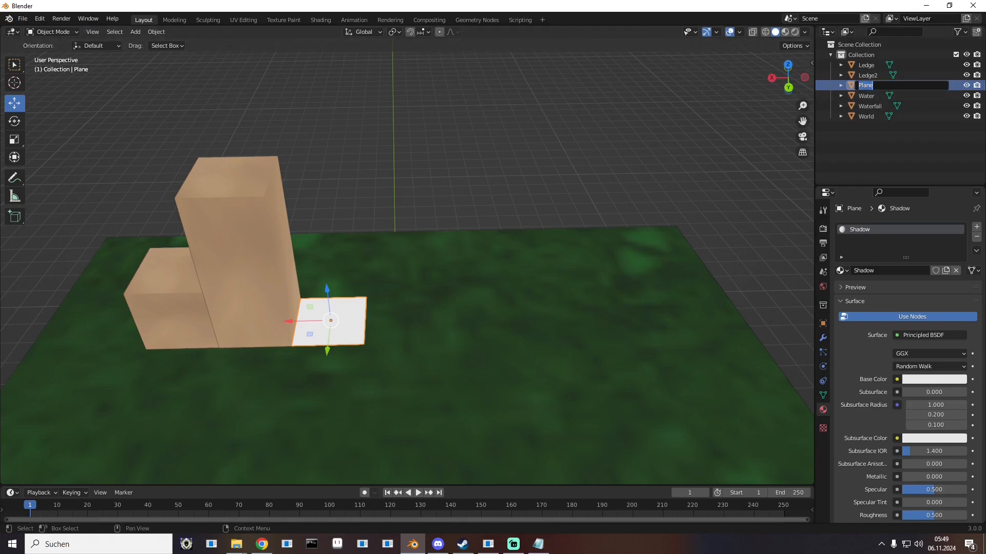
{"action": "type", "text": "Shadow"}
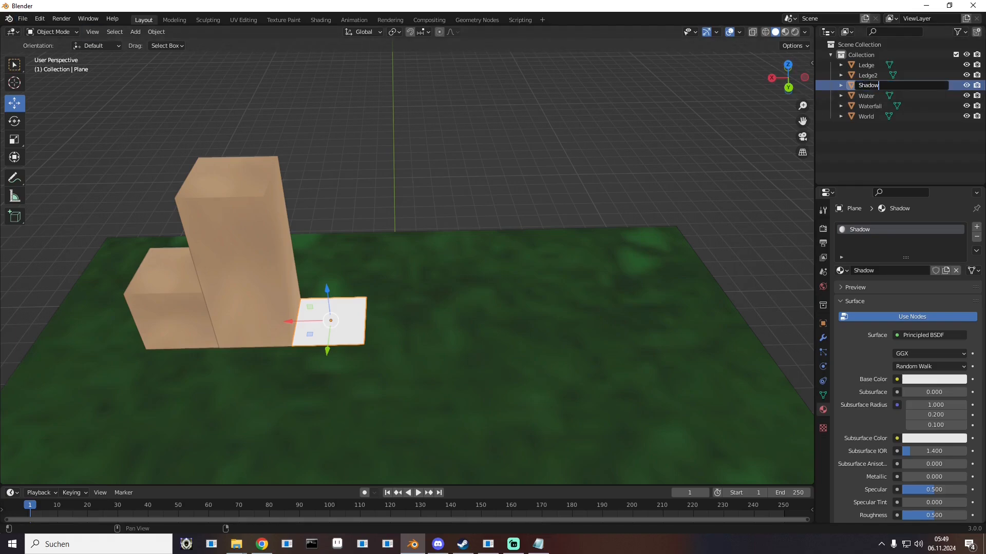
{"action": "key", "text": "Return"}
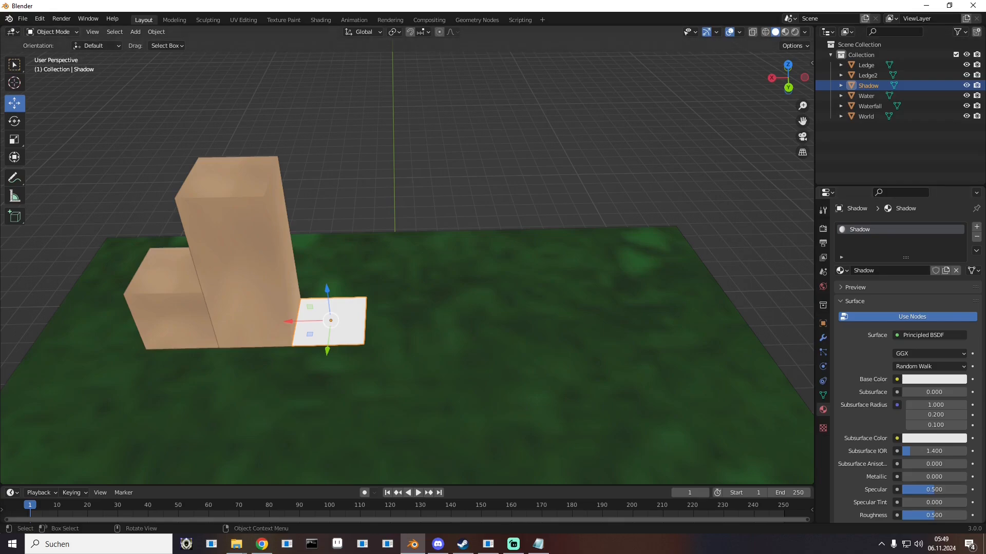
Step: Export the scene with the added Shadow plane in FBX format
{"action": "left_click", "coordinate": [23, 19]}
{"action": "mouse_move", "coordinate": [51, 168]}
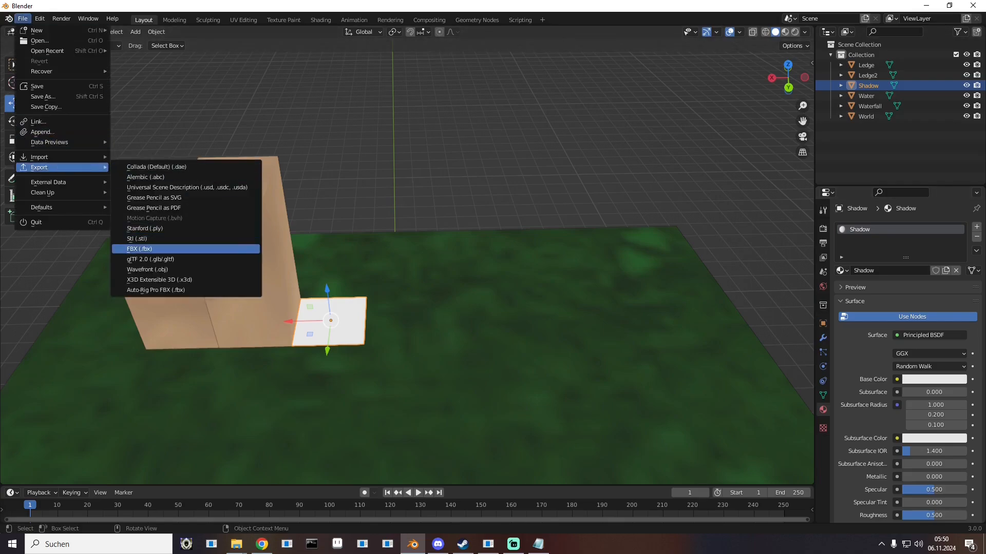
{"action": "left_click", "coordinate": [139, 249]}
{"action": "left_click", "coordinate": [658, 420]}
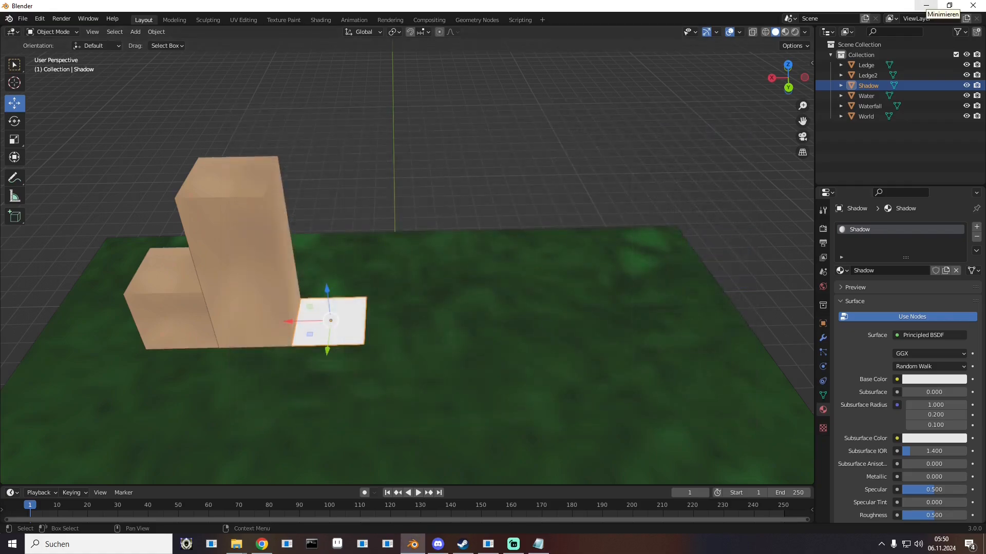
Step: Minimize Blender, launch GIMP and maximize its window
{"action": "left_click", "coordinate": [926, 6]}
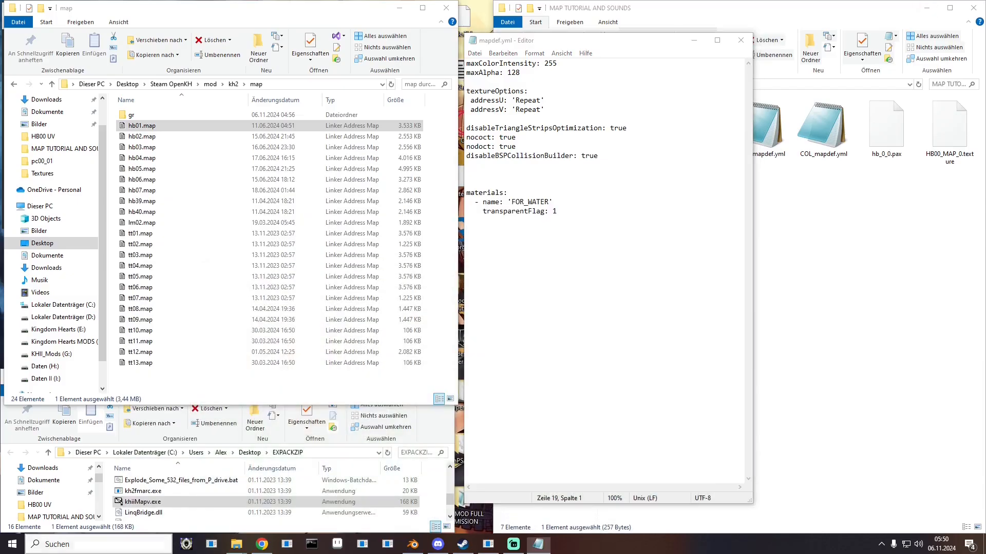
{"action": "left_click", "coordinate": [98, 544]}
{"action": "type", "text": "gimp"}
{"action": "key", "text": "Return"}
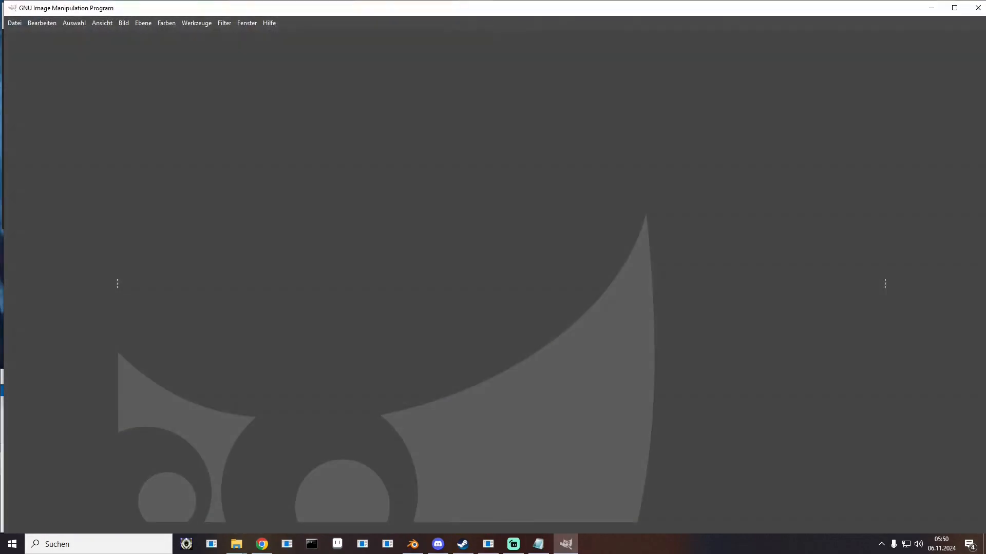
{"action": "mouse_move", "coordinate": [97, 8]}
{"action": "left_mouse_down"}
{"action": "mouse_move", "coordinate": [103, 101]}
{"action": "mouse_move", "coordinate": [100, 0]}
{"action": "left_mouse_up"}
Step: Create a new image 512 px wide and 512 px high
{"action": "left_click", "coordinate": [10, 19]}
{"action": "left_click", "coordinate": [57, 34]}
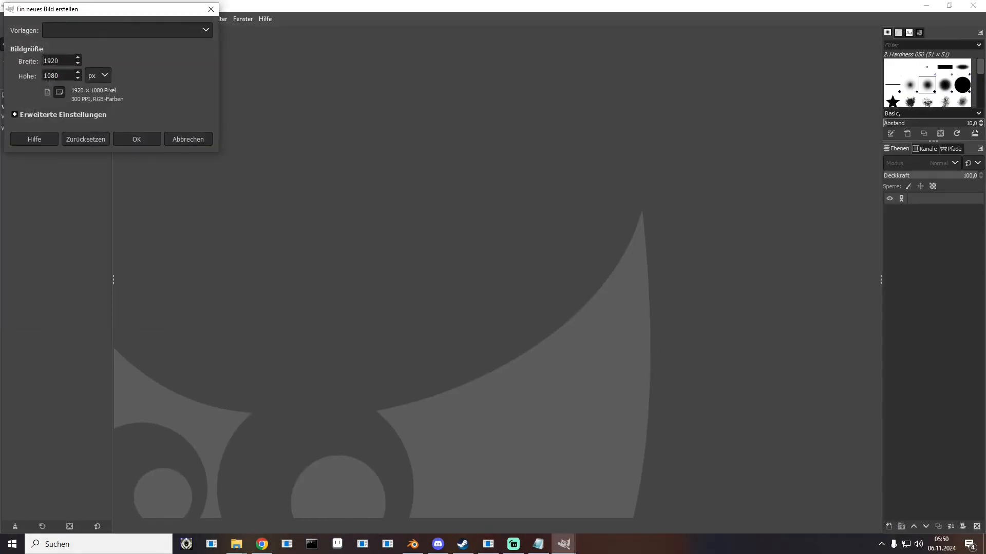
{"action": "left_click", "coordinate": [103, 30]}
{"action": "left_click", "coordinate": [103, 30]}
{"action": "type", "text": "512"}
{"action": "key", "text": "Tab"}
{"action": "key", "text": "shift+Left"}
{"action": "key", "text": "shift+Left"}
{"action": "key", "text": "shift+Left"}
{"action": "key", "text": "shift+Left"}
{"action": "type", "text": "5"}
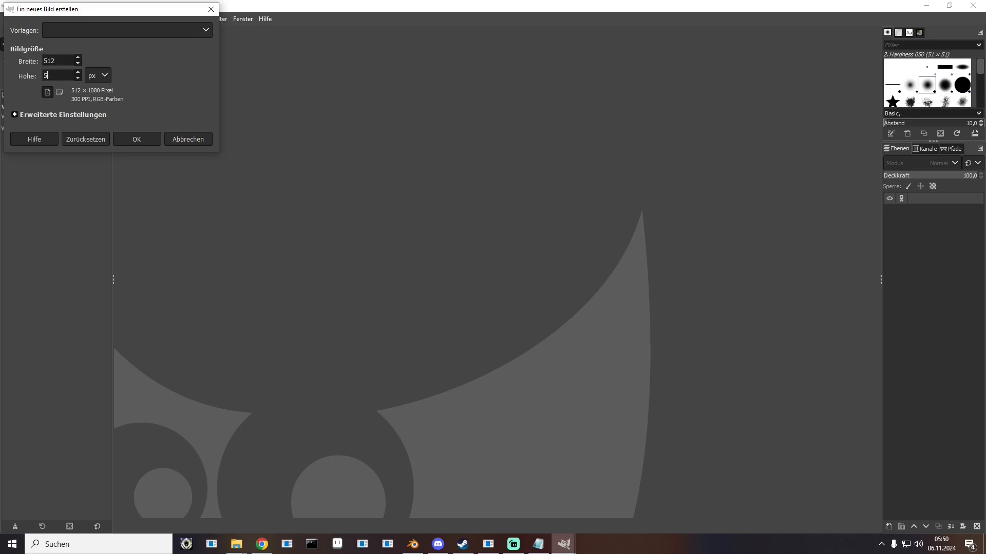
{"action": "type", "text": "12"}
{"action": "key", "text": "Return"}
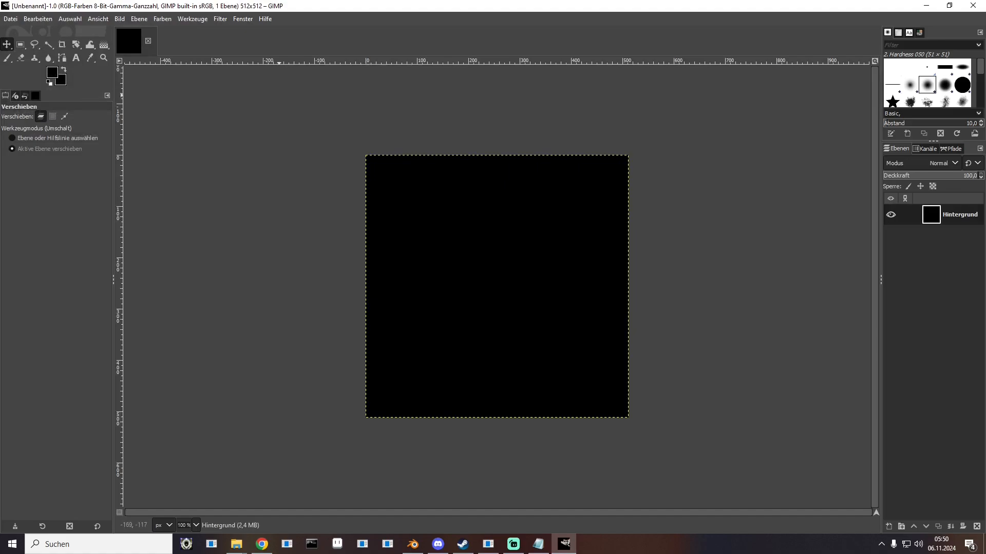
Step: Add an alpha channel to the Hintergrund layer
{"action": "right_click", "coordinate": [955, 215]}
{"action": "left_click", "coordinate": [897, 318]}
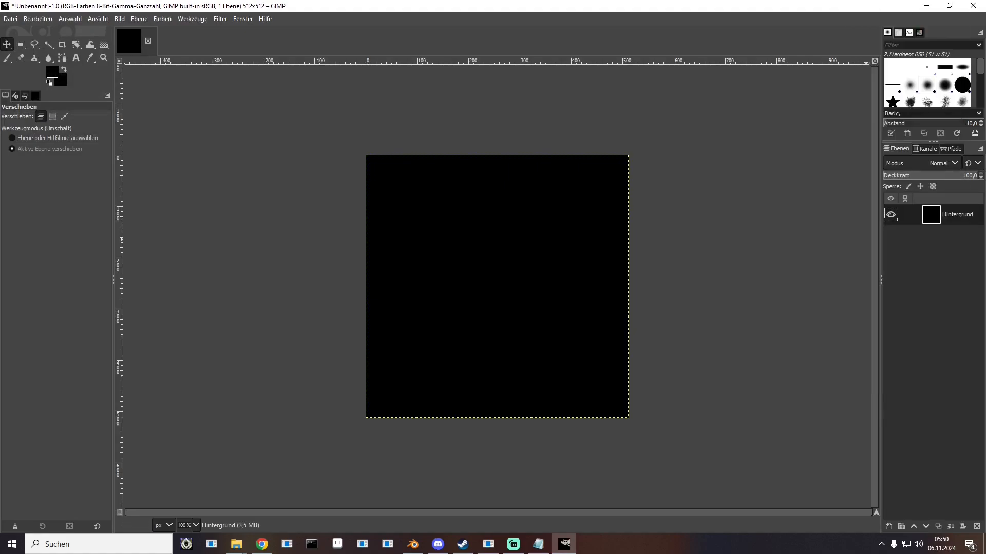
{"action": "key", "text": "Delete"}
{"action": "left_click_drag", "start_coordinate": [843, 542], "coordinate": [467, 266]}
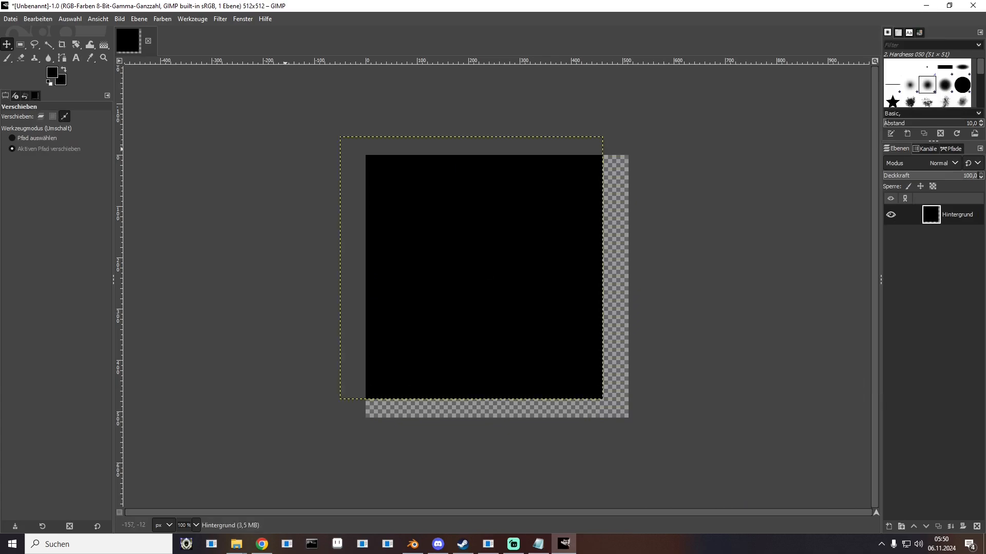
{"action": "key", "text": "ctrl+z"}
Step: Select a rectangular area covering the entire canvas and delete its contents so the layer is transparent
{"action": "key", "text": "r"}
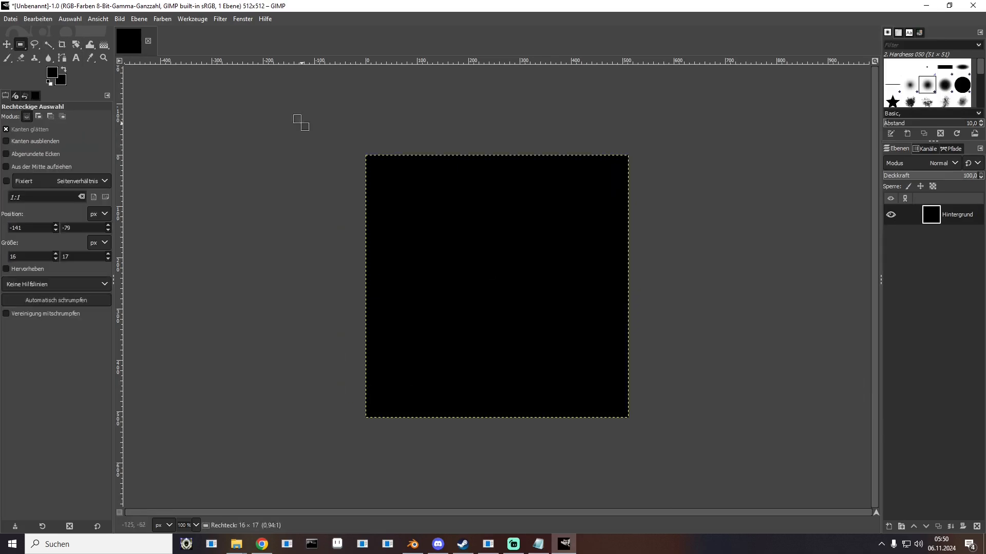
{"action": "left_click_drag", "start_coordinate": [293, 115], "coordinate": [767, 470]}
{"action": "key", "text": "Delete"}
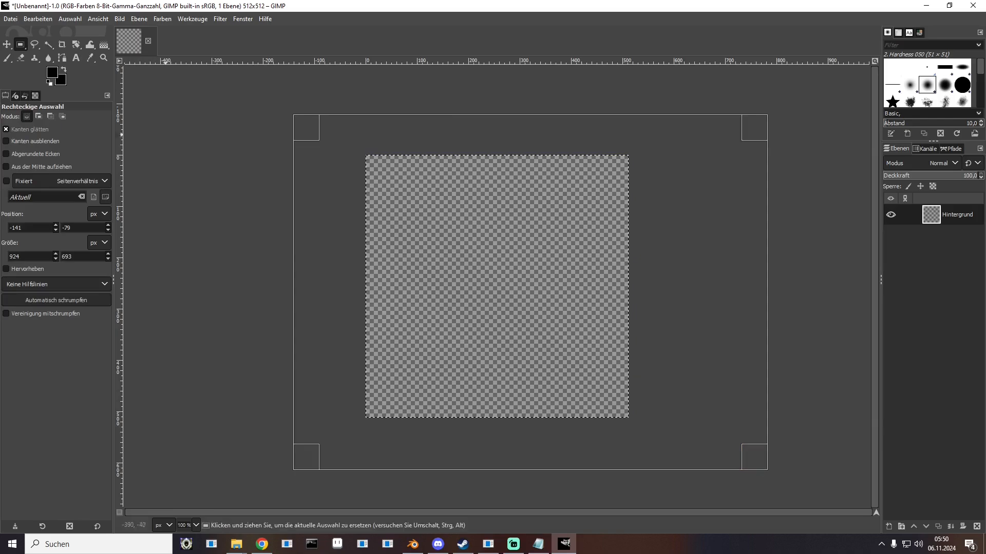
Step: Apply a linear gradient horizontally across the canvas, fading from black at the left edge to transparent at the right
{"action": "left_click", "coordinate": [104, 45]}
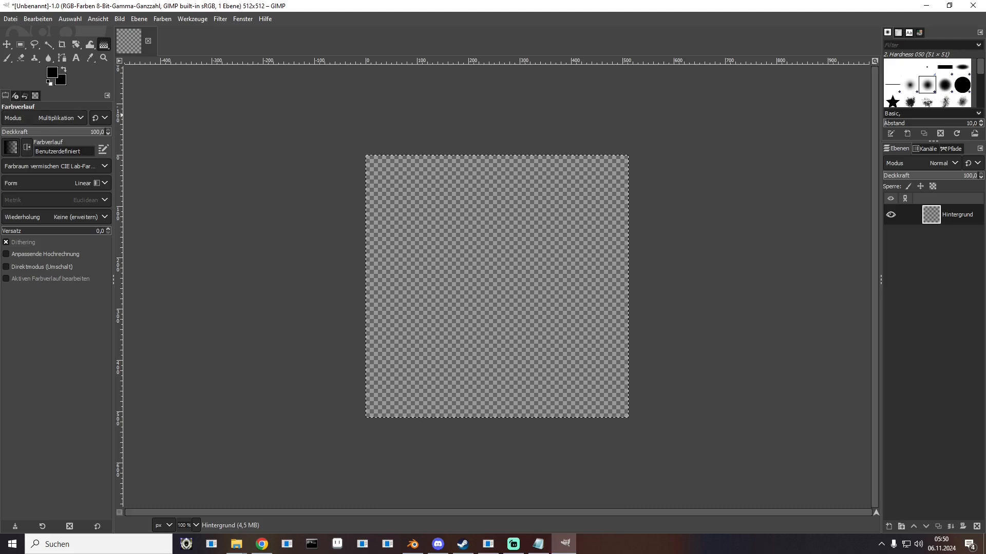
{"action": "left_click_drag", "start_coordinate": [304, 291], "coordinate": [651, 292]}
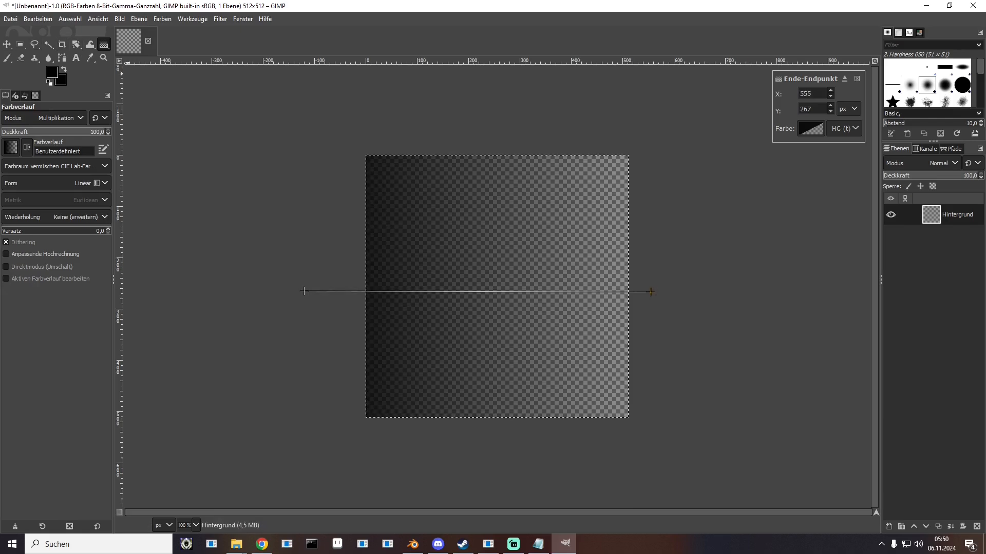
{"action": "key", "text": "r"}
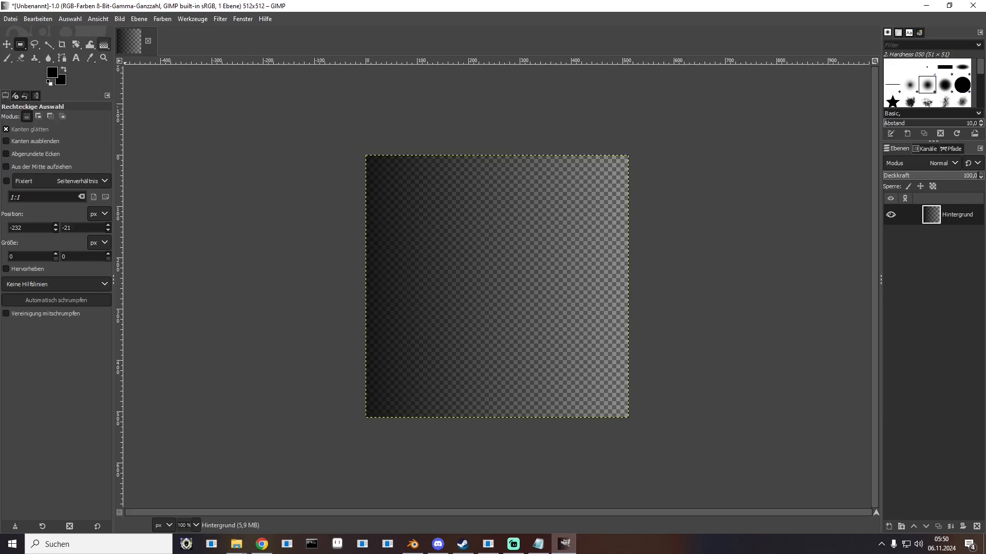
Step: Start exporting the image as Shadow.dds in the Textures folder inside MAP TUTORIAL AND SOUNDS
{"action": "left_click", "coordinate": [10, 19]}
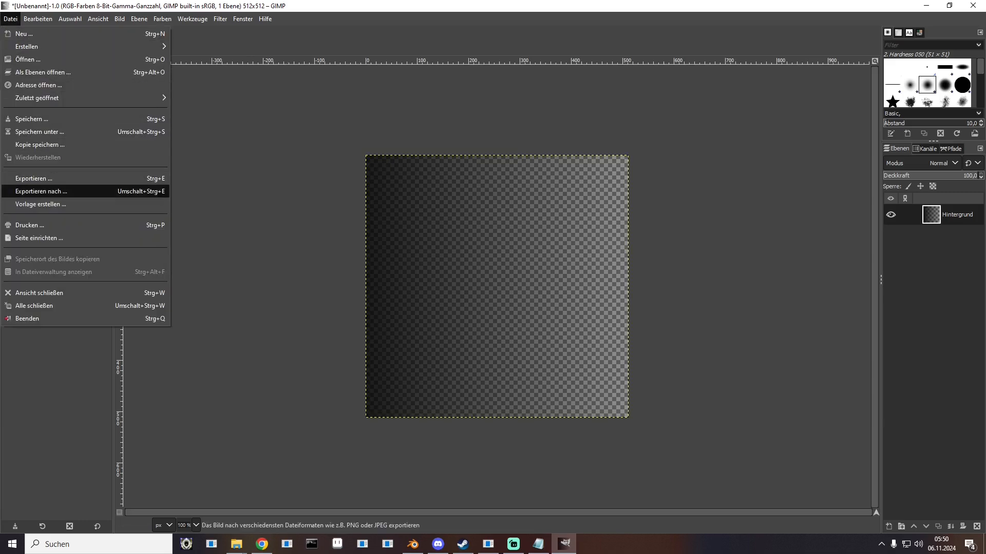
{"action": "left_click", "coordinate": [43, 191]}
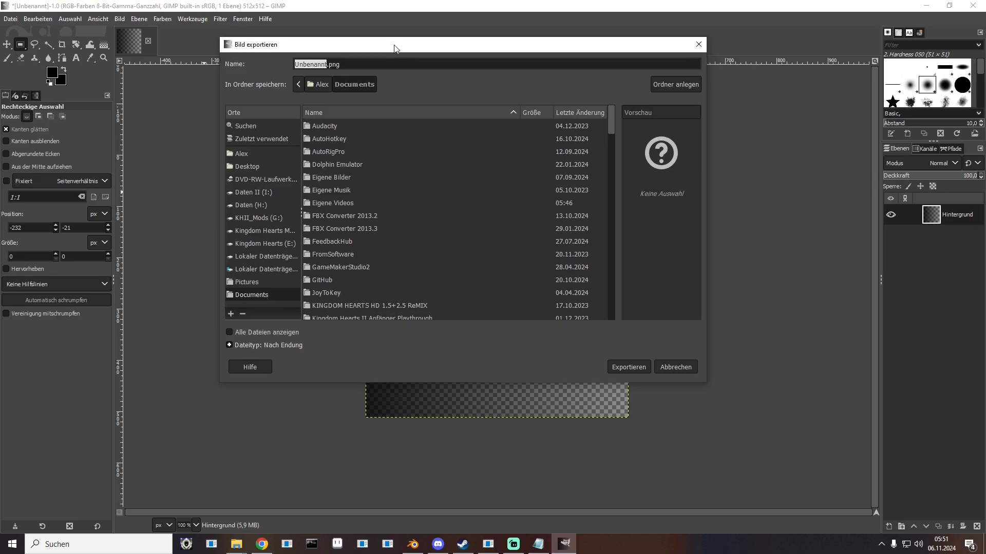
{"action": "key", "text": "Escape"}
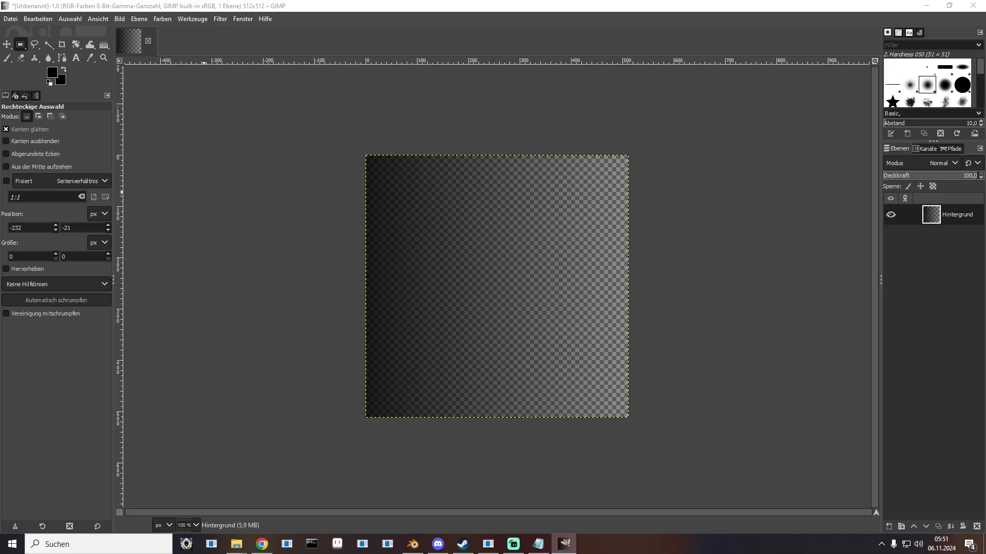
{"action": "key", "text": "shift+ctrl+e"}
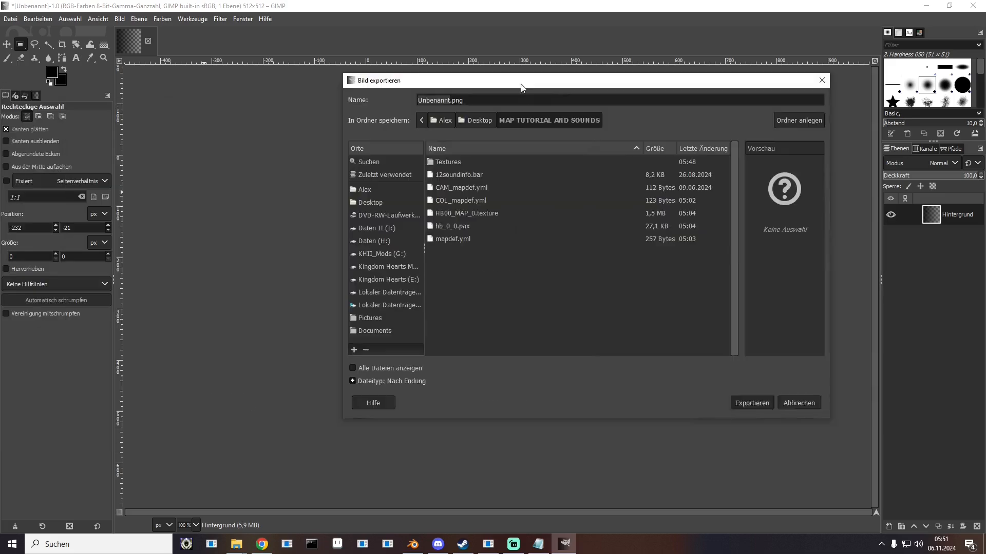
{"action": "double_click", "coordinate": [307, 180]}
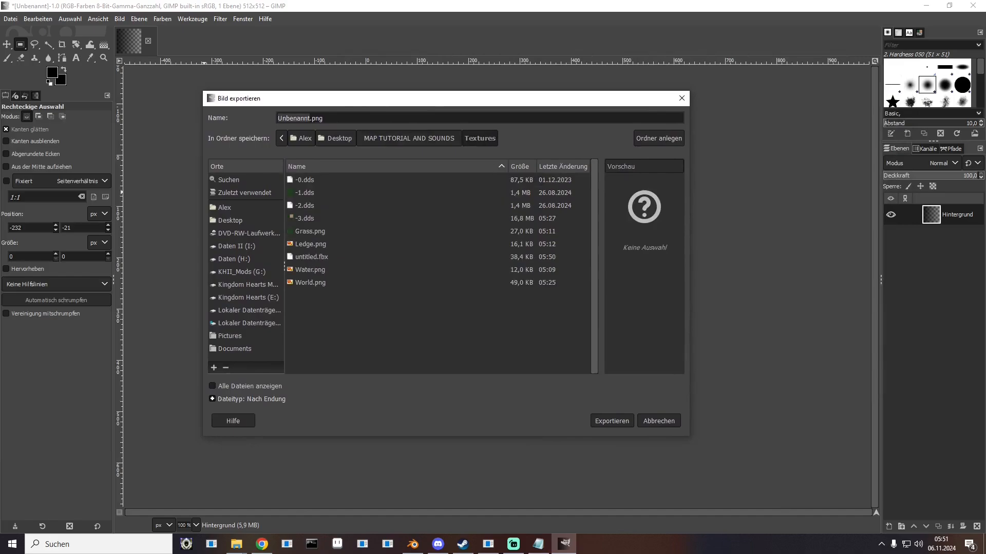
{"action": "double_click", "coordinate": [301, 118]}
{"action": "type", "text": "Shadow.dds"}
{"action": "key", "text": "Return"}
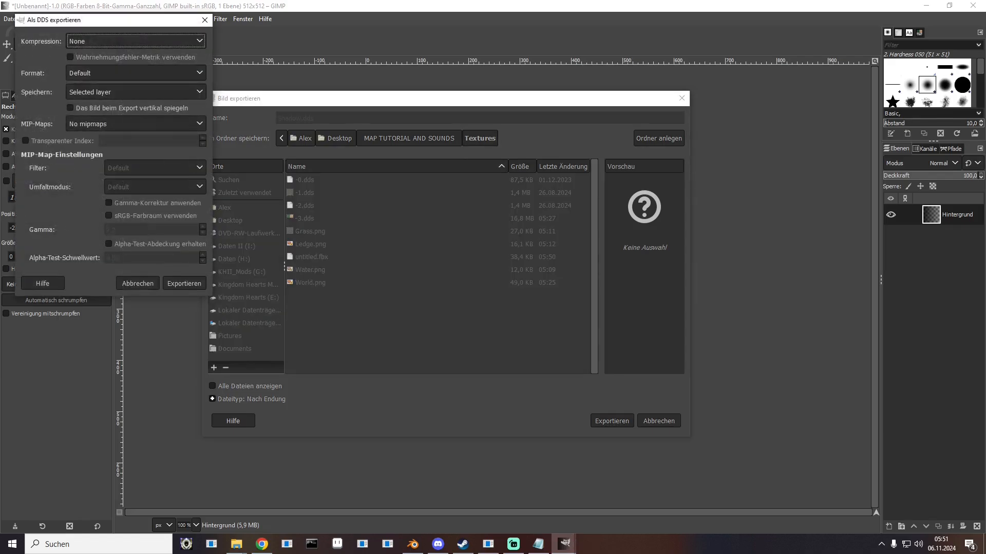
Step: Set the DDS format to RGBA8 and complete the export
{"action": "left_click", "coordinate": [136, 73]}
{"action": "left_click", "coordinate": [136, 113]}
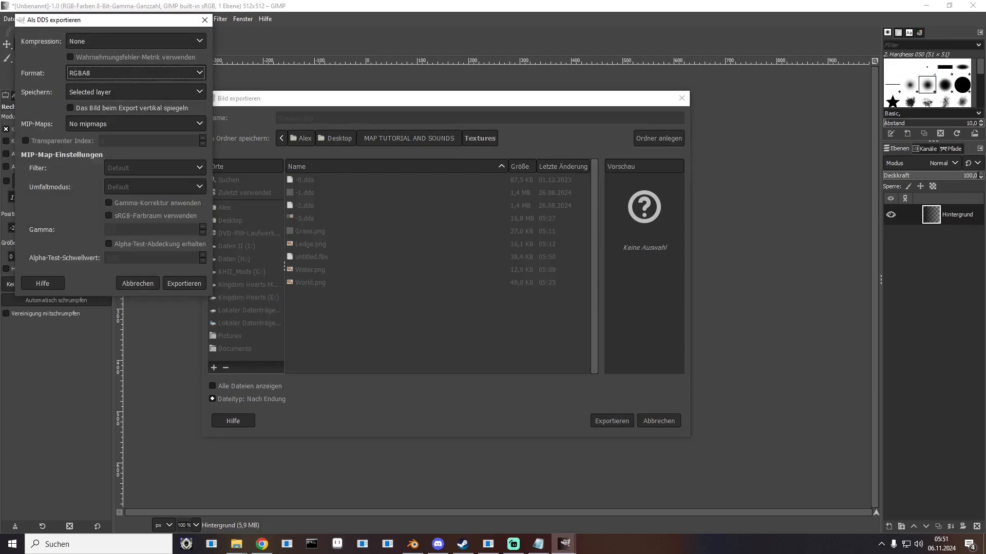
{"action": "left_click", "coordinate": [185, 284]}
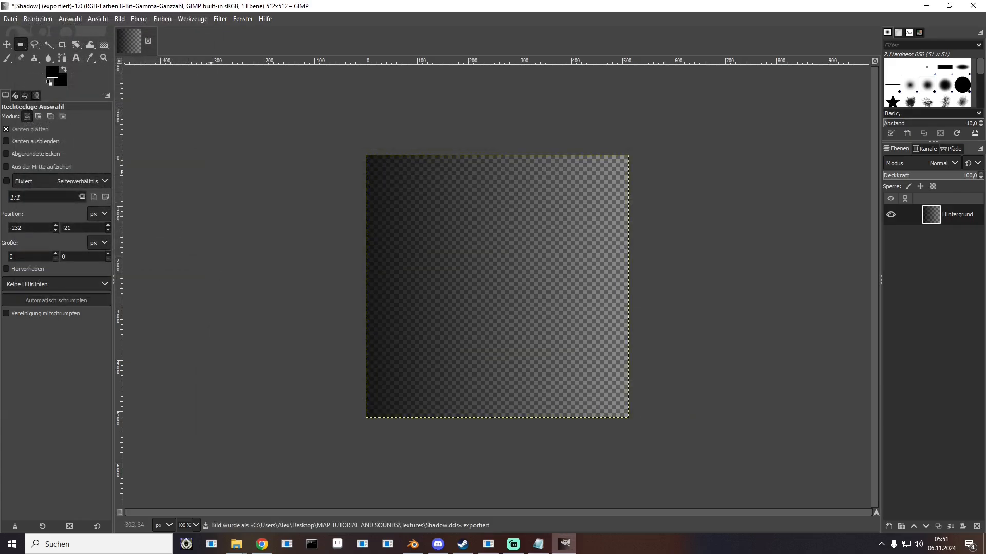
Step: Scale the image to 128 × 128 px
{"action": "right_click", "coordinate": [476, 245]}
{"action": "mouse_move", "coordinate": [514, 313]}
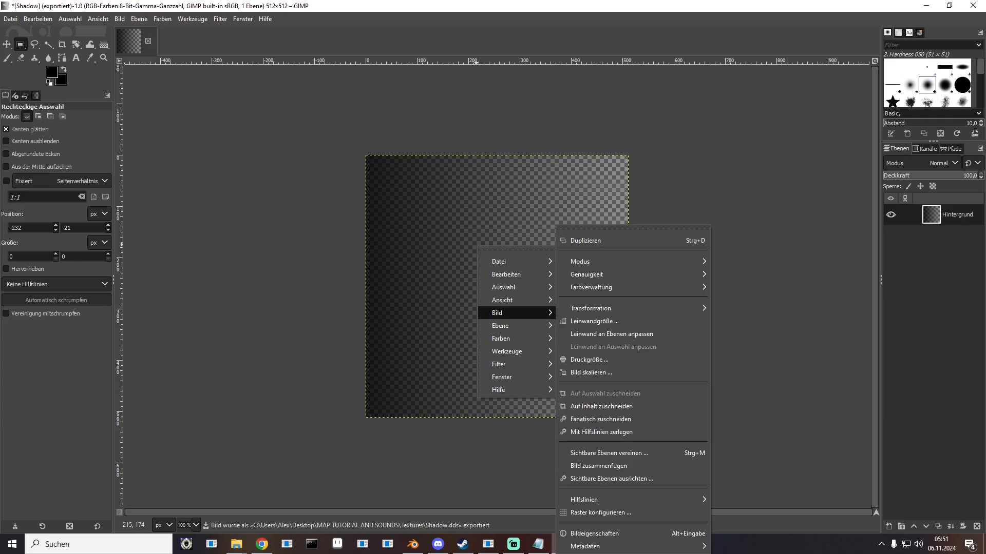
{"action": "left_click", "coordinate": [616, 360]}
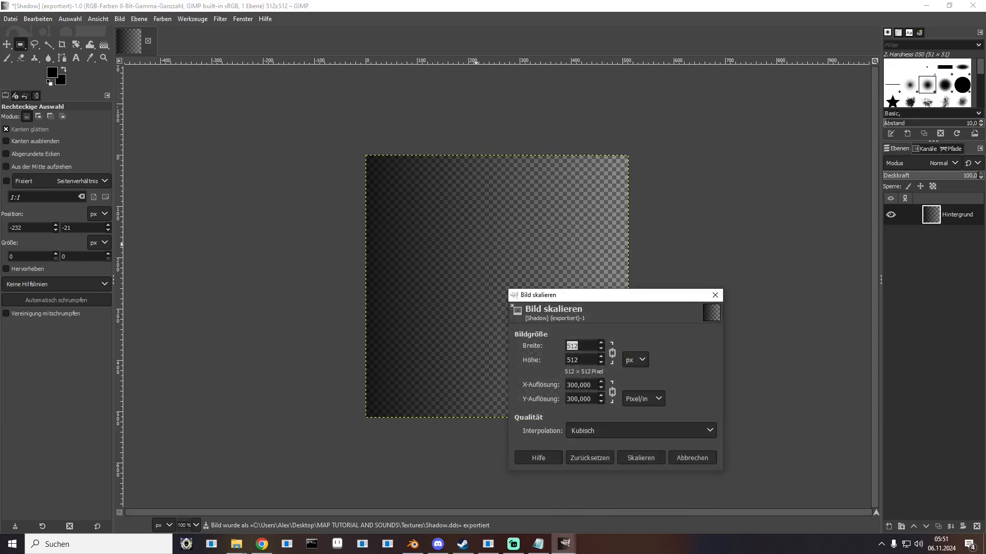
{"action": "type", "text": "128"}
{"action": "key", "text": "Tab"}
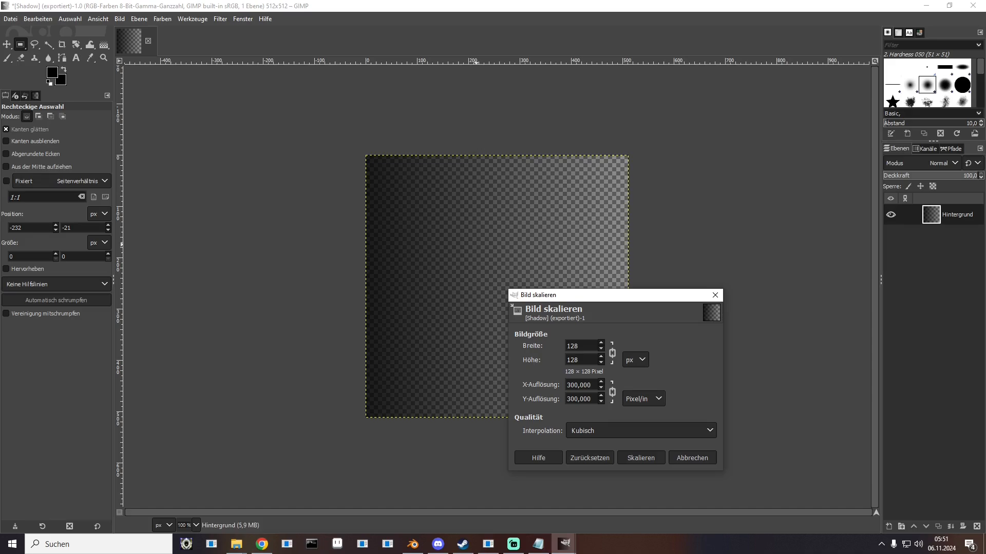
{"action": "left_click", "coordinate": [641, 458]}
Step: Export the scaled image as Shadow.png in the Textures folder with the offered PNG settings
{"action": "left_click", "coordinate": [11, 18]}
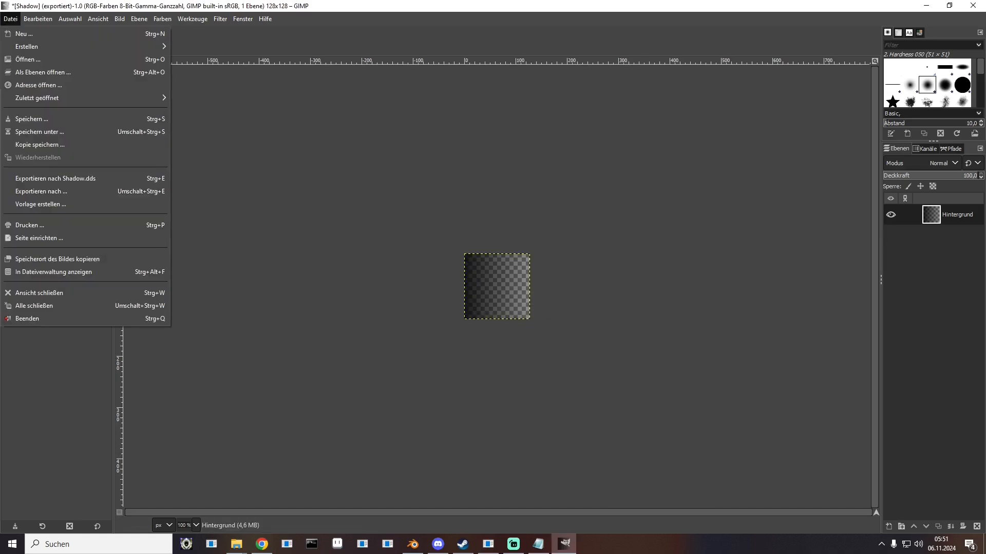
{"action": "left_click", "coordinate": [41, 191]}
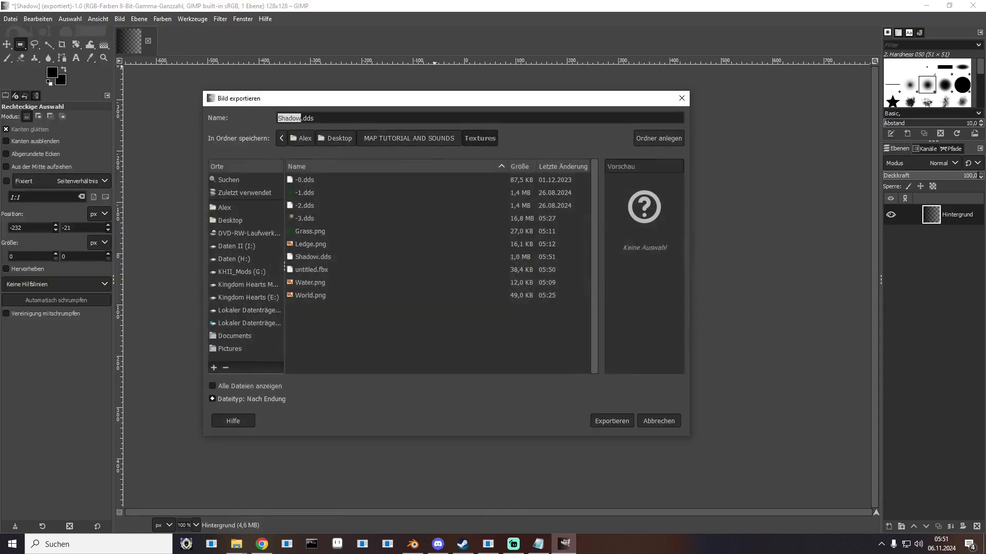
{"action": "double_click", "coordinate": [310, 118]}
{"action": "left_click_drag", "start_coordinate": [315, 118], "coordinate": [303, 118]}
{"action": "type", "text": "png"}
{"action": "key", "text": "Return"}
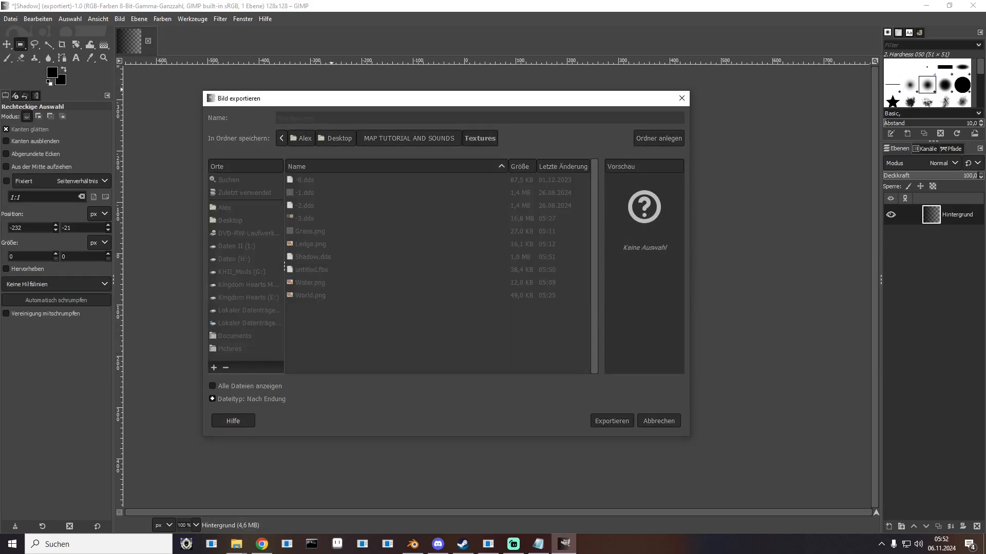
{"action": "left_click", "coordinate": [512, 401]}
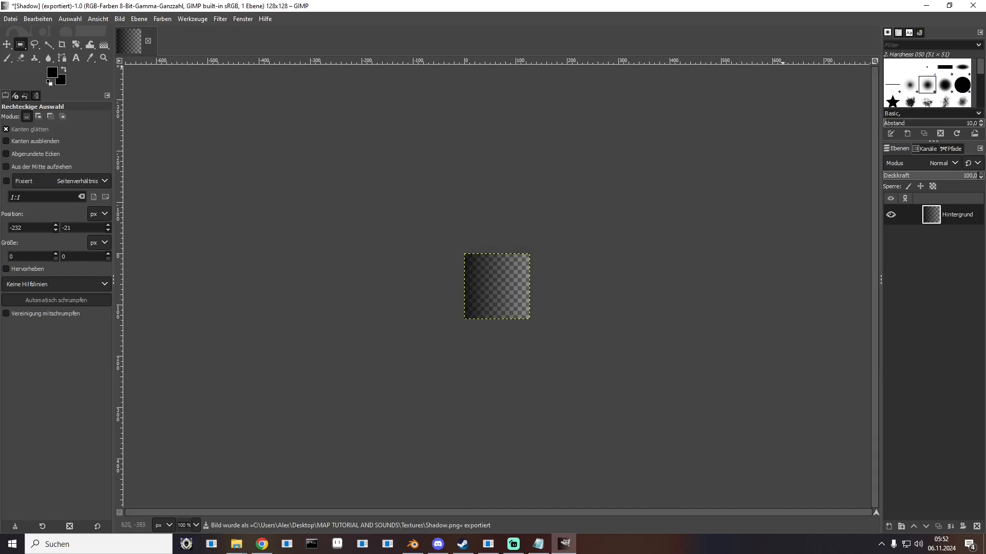
Step: Quit GIMP, discarding the unsaved changes, and switch to Blender
{"action": "left_click", "coordinate": [973, 6]}
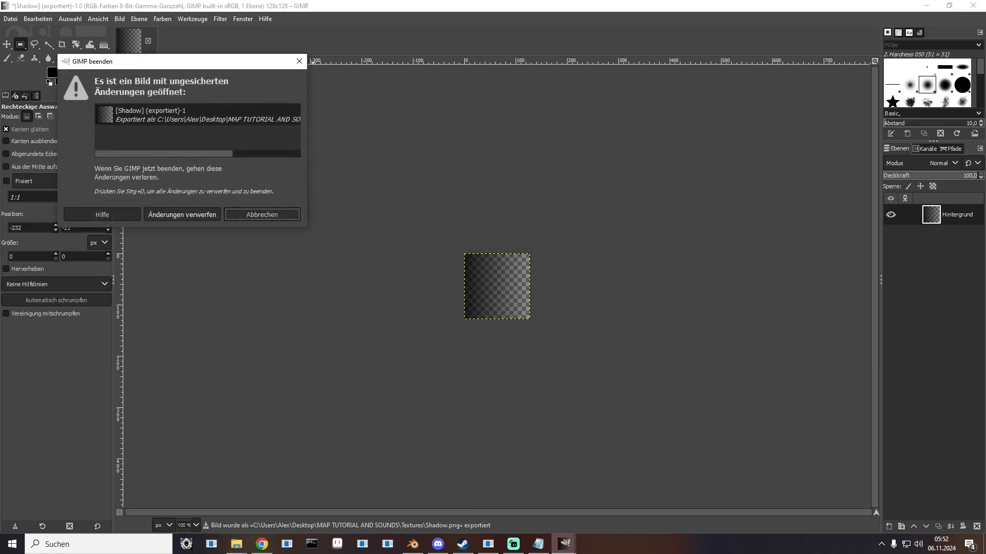
{"action": "left_click", "coordinate": [182, 215]}
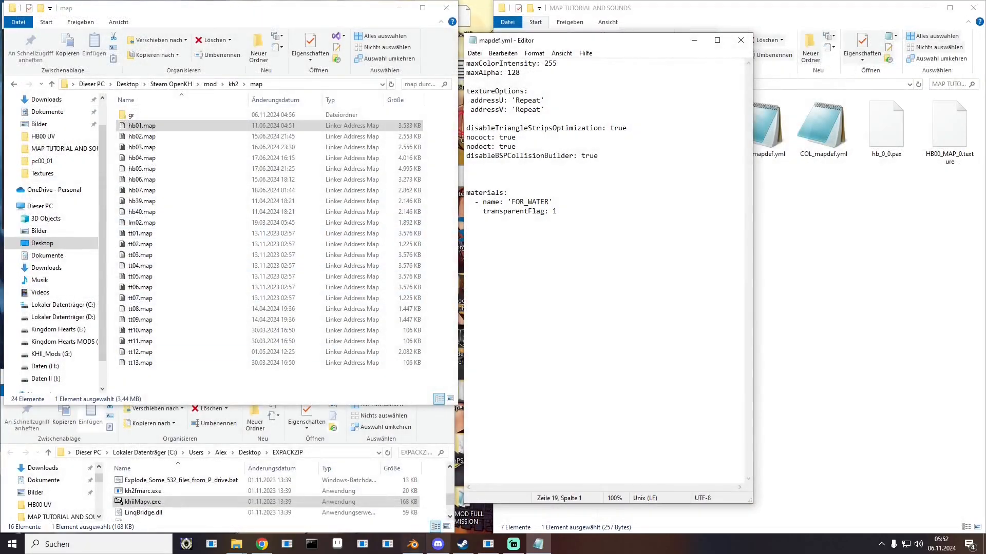
{"action": "left_click", "coordinate": [413, 544]}
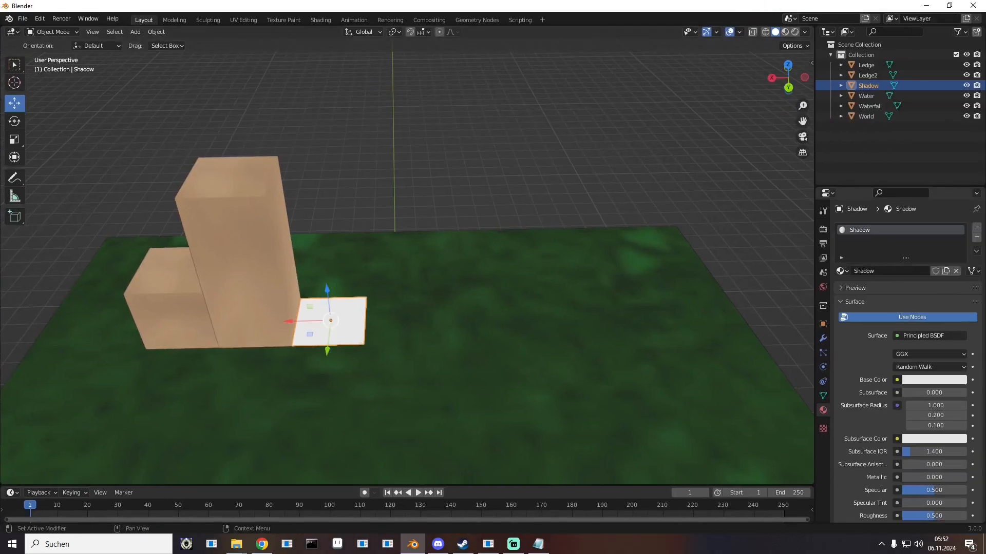
Step: Assign Shadow.png from the Textures folder as the Image Texture for the Shadow material's base color
{"action": "left_click", "coordinate": [897, 379]}
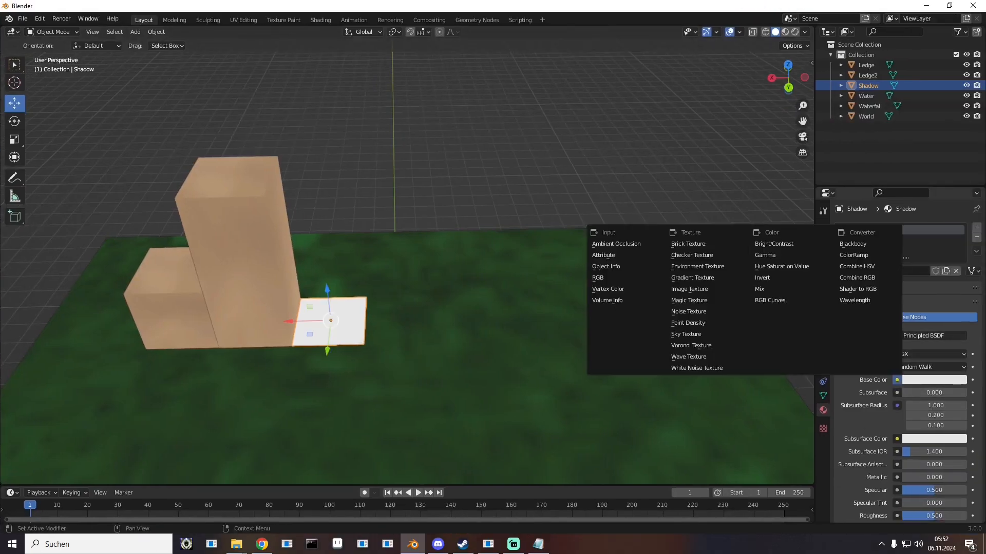
{"action": "left_click", "coordinate": [706, 289]}
{"action": "left_click", "coordinate": [947, 393]}
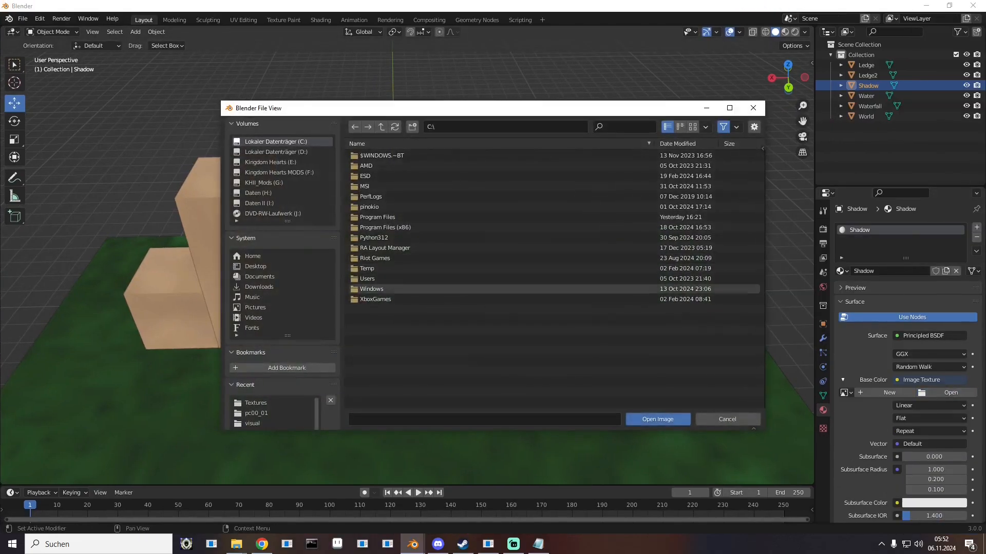
{"action": "left_click", "coordinate": [256, 403]}
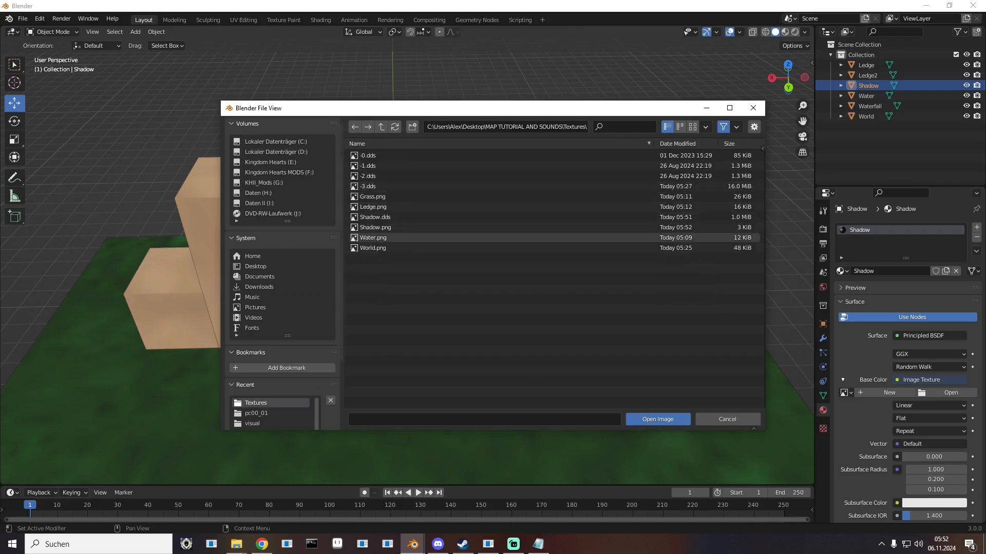
{"action": "double_click", "coordinate": [373, 227]}
{"action": "scroll", "coordinate": [406, 287], "scroll_direction": "up", "scroll_amount": 4}
{"action": "mouse_move", "coordinate": [406, 262]}
{"action": "middle_mouse_down"}
{"action": "mouse_move", "coordinate": [406, 288]}
{"action": "mouse_move", "coordinate": [457, 257]}
{"action": "mouse_move", "coordinate": [410, 272]}
{"action": "middle_mouse_up"}
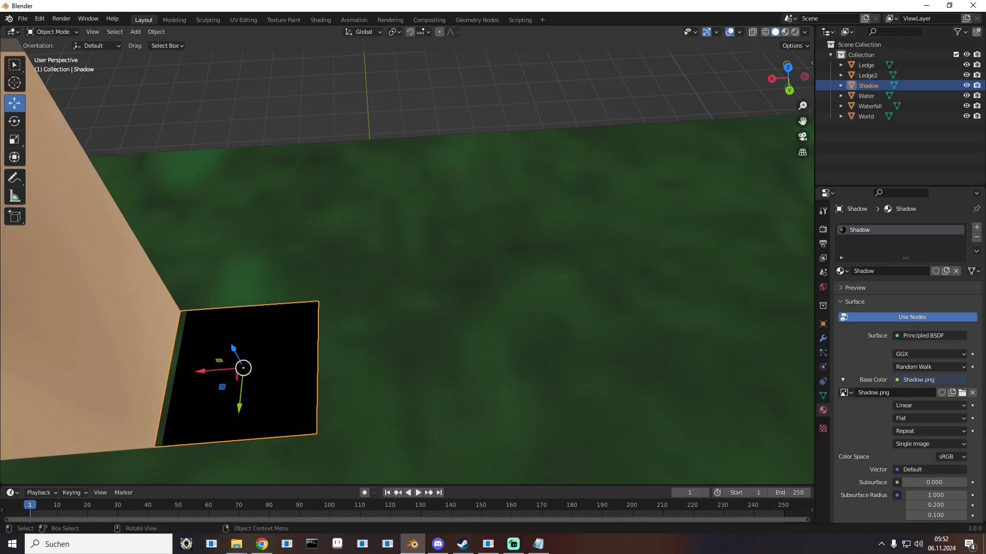
Step: Open the Shadow plane in the UV Editing workspace, frame it from above, and select its whole UV map
{"action": "left_click", "coordinate": [243, 19]}
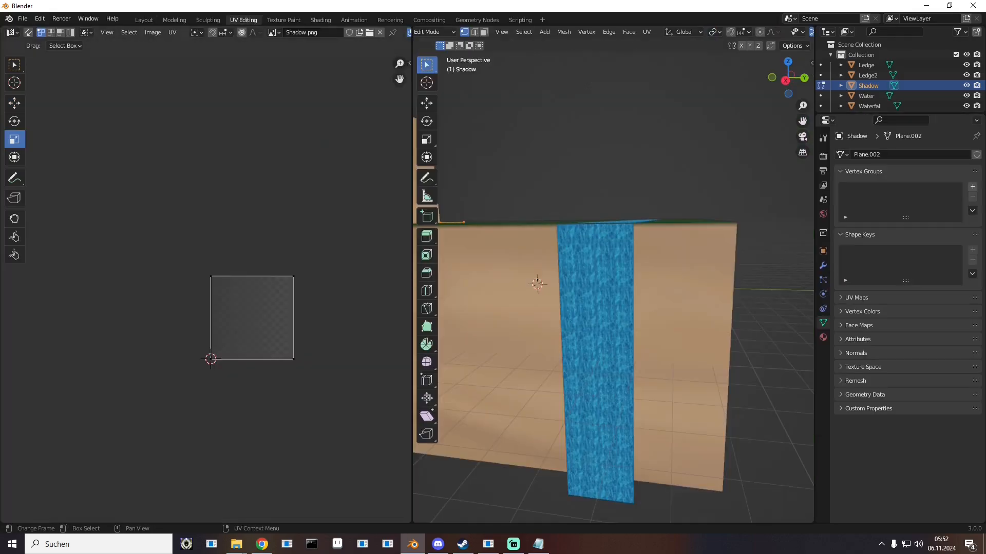
{"action": "middle_click_drag", "start_coordinate": [616, 282], "coordinate": [594, 352]}
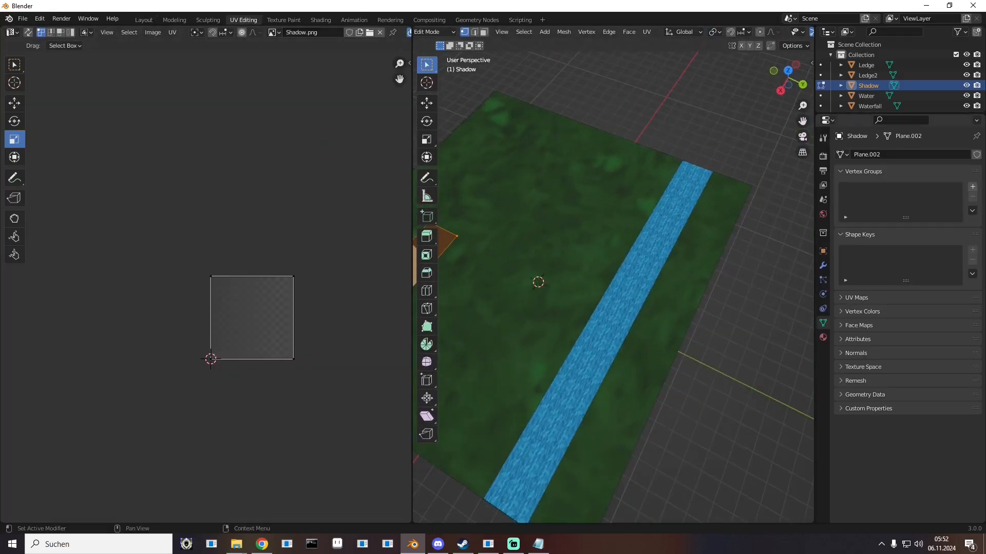
{"action": "left_click_drag", "start_coordinate": [802, 121], "coordinate": [889, 208]}
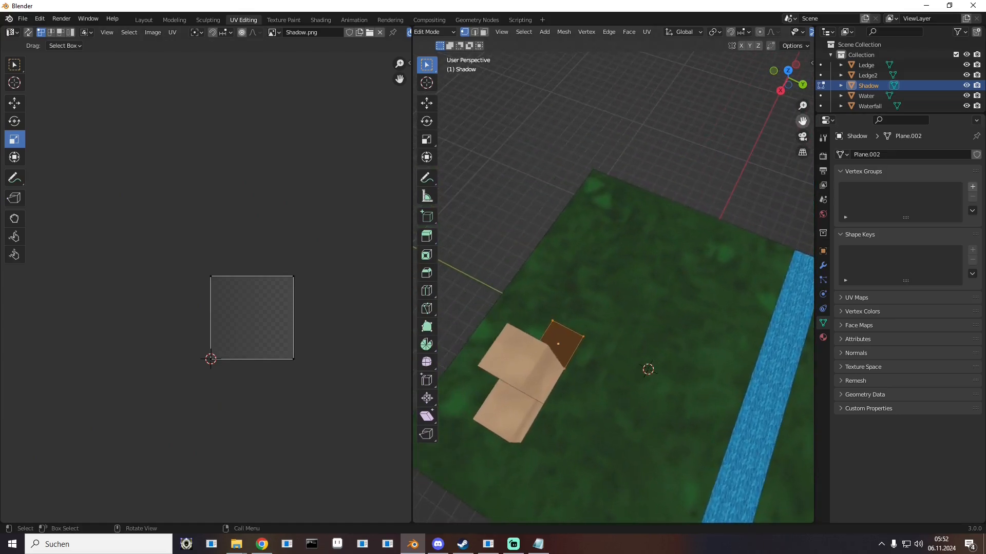
{"action": "middle_click_drag", "start_coordinate": [667, 288], "coordinate": [578, 305]}
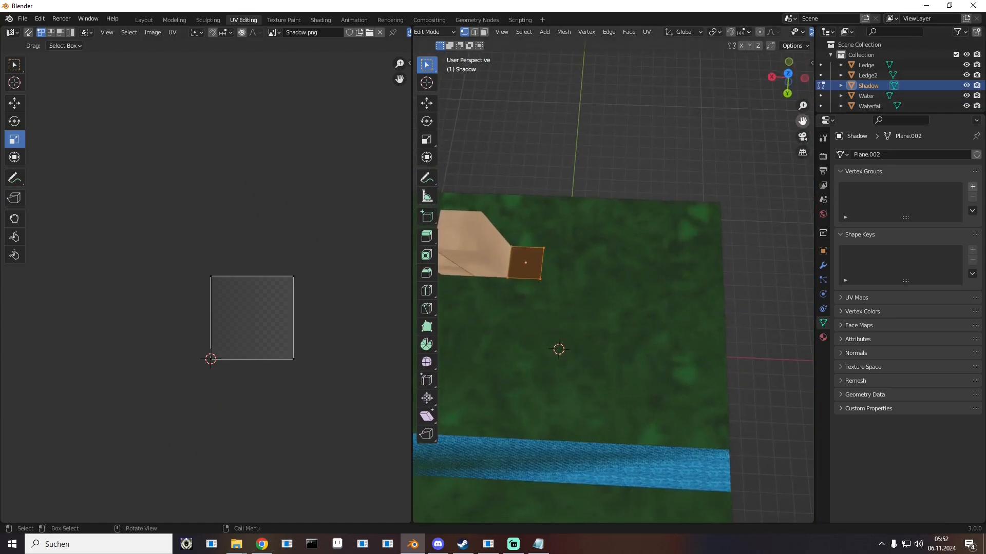
{"action": "left_click_drag", "start_coordinate": [802, 121], "coordinate": [872, 142]}
{"action": "key", "text": "KP_Decimal"}
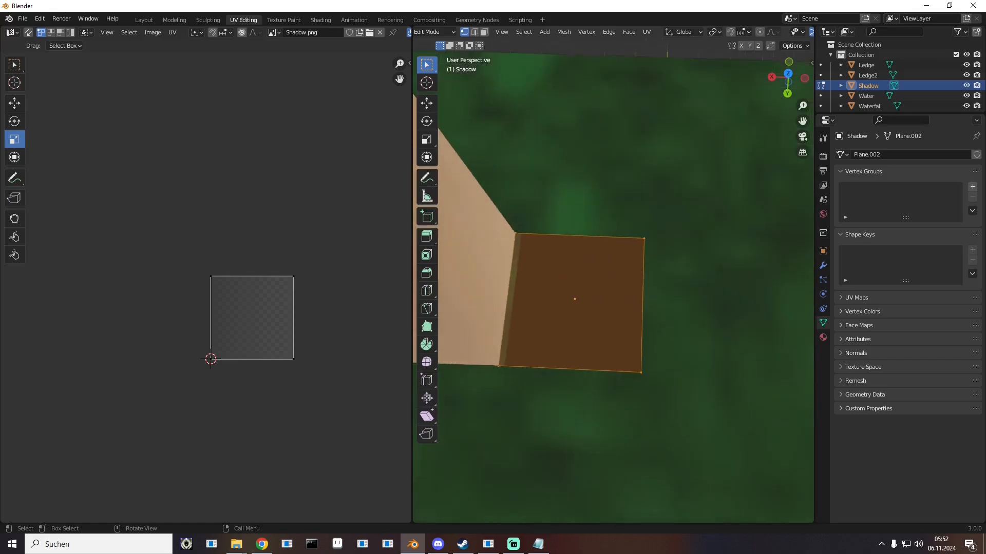
{"action": "key", "text": "a"}
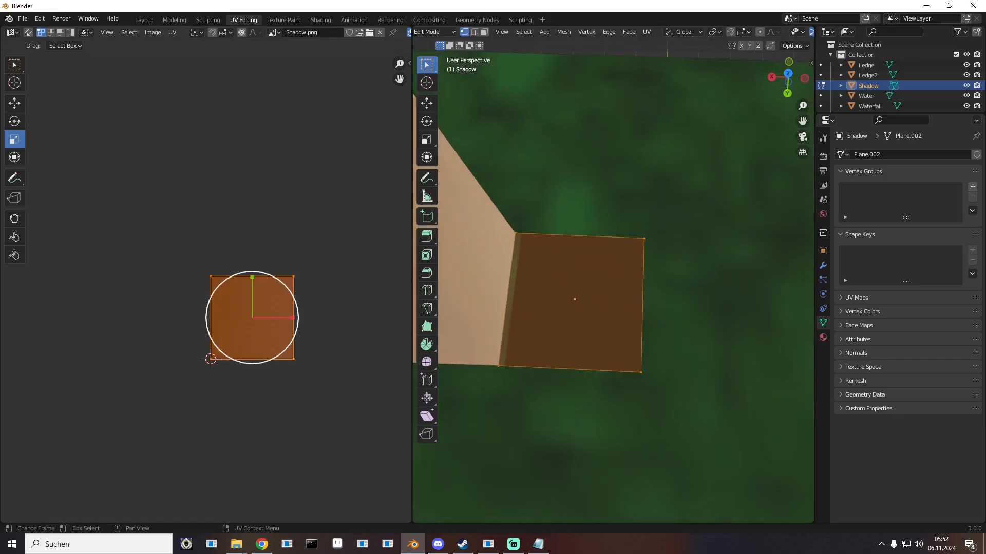
Step: Try shifting the Shadow plane's UVs horizontally over the texture and revert the moves
{"action": "left_click", "coordinate": [14, 103]}
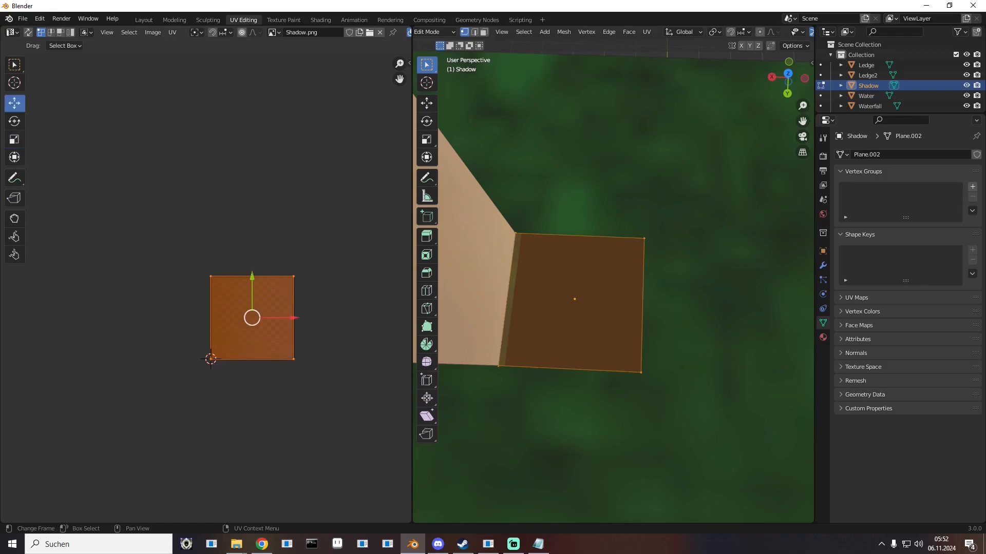
{"action": "left_click_drag", "start_coordinate": [252, 318], "coordinate": [219, 316]}
{"action": "scroll", "coordinate": [614, 287], "scroll_direction": "up", "scroll_amount": 4}
{"action": "scroll", "coordinate": [613, 287], "scroll_direction": "up", "scroll_amount": 3}
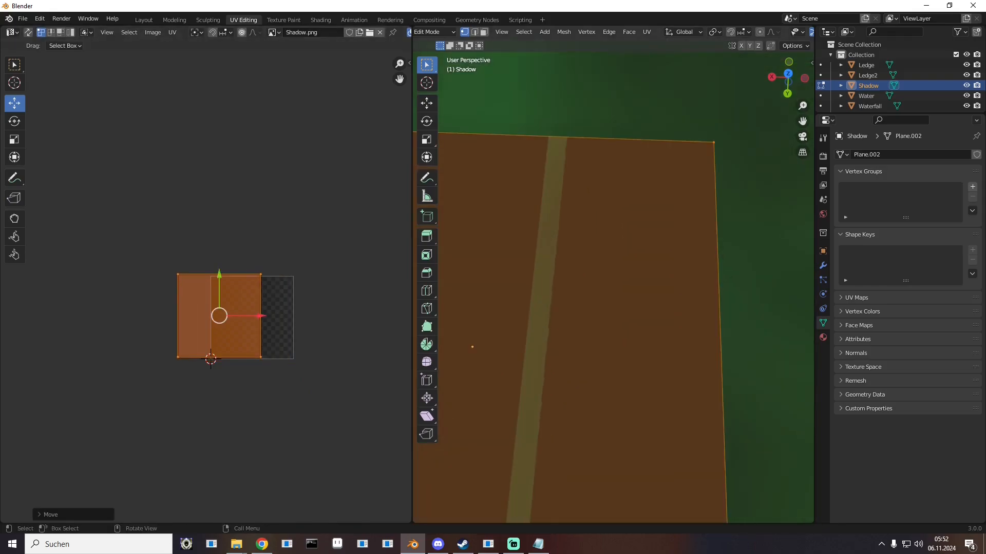
{"action": "key", "text": "alt+a"}
{"action": "scroll", "coordinate": [613, 287], "scroll_direction": "down", "scroll_amount": 6}
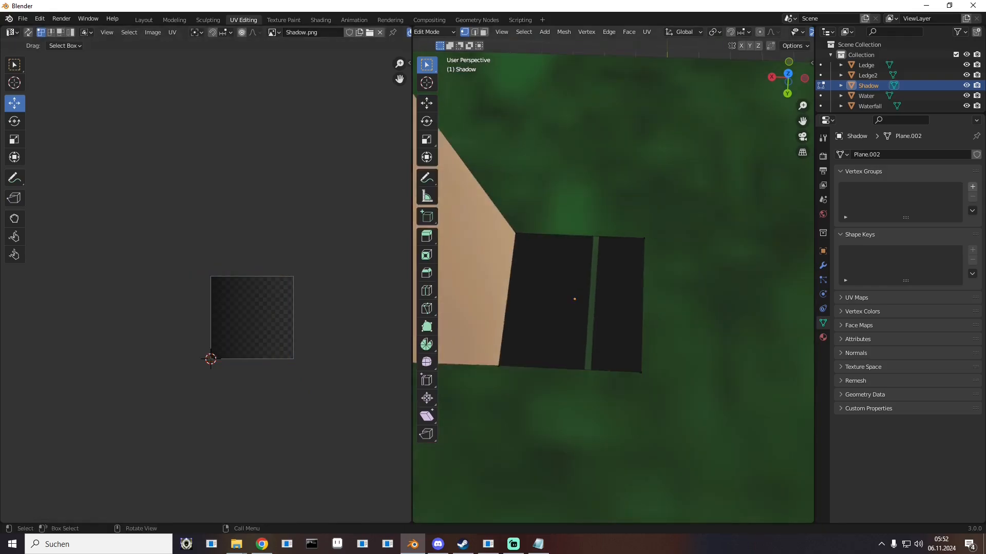
{"action": "key", "text": "a"}
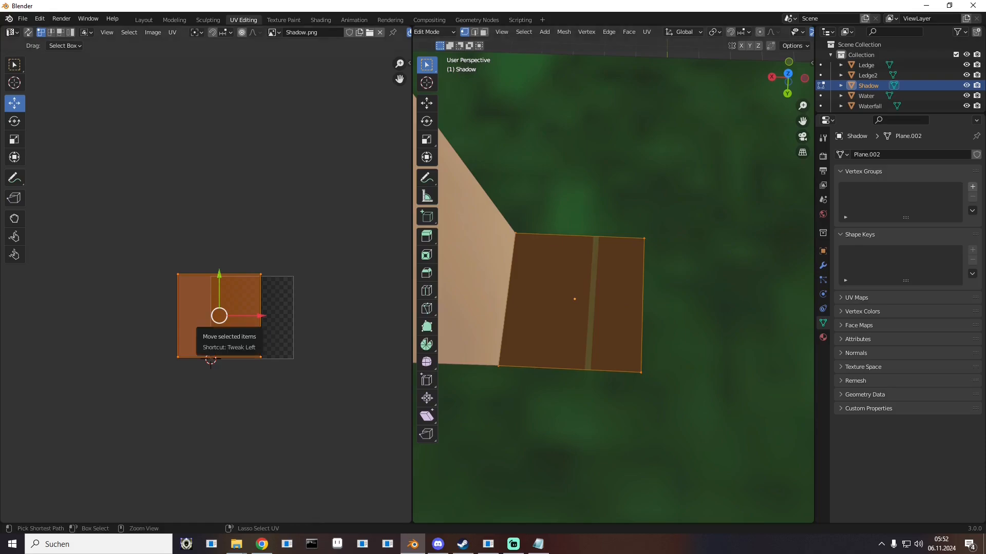
{"action": "left_click_drag", "start_coordinate": [219, 316], "coordinate": [252, 318], "text": "ctrl"}
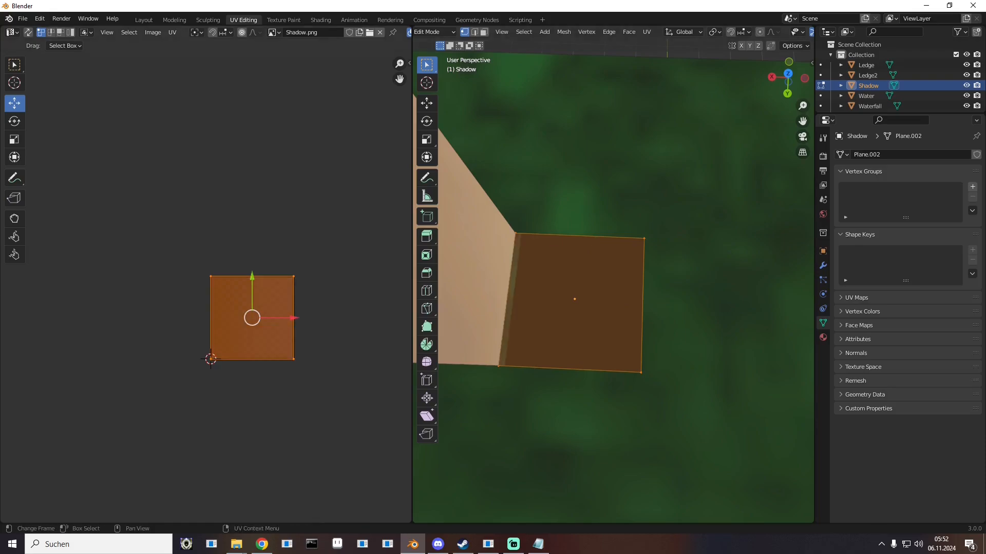
{"action": "key", "text": "g"}
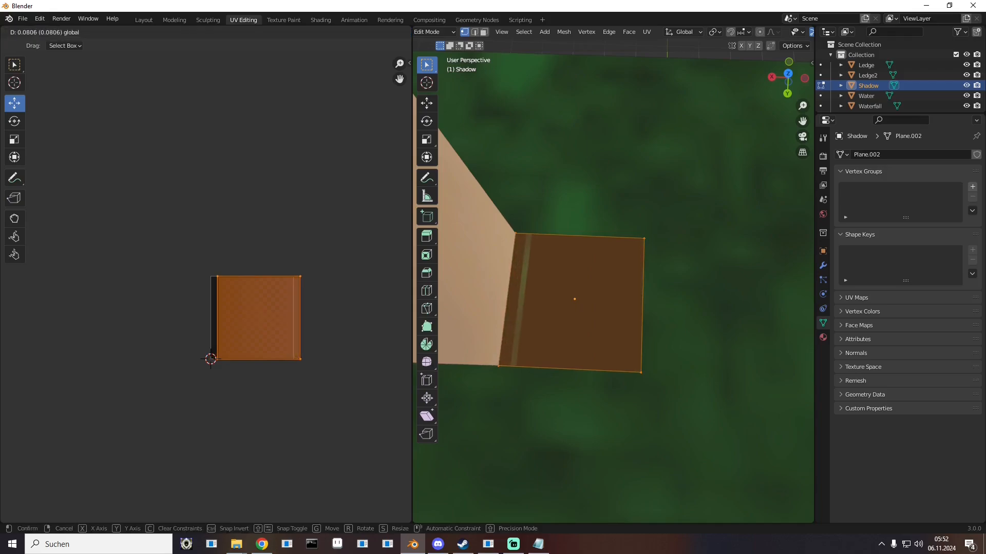
{"action": "key", "text": "Return"}
{"action": "key", "text": "ctrl+z"}
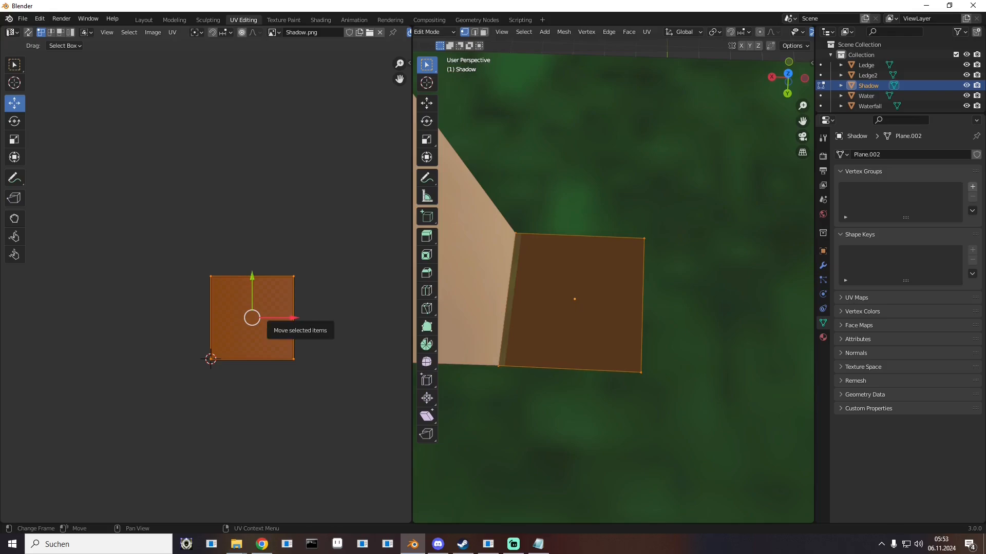
Step: Mirror the Shadow plane's UVs along X
{"action": "right_click", "coordinate": [251, 333]}
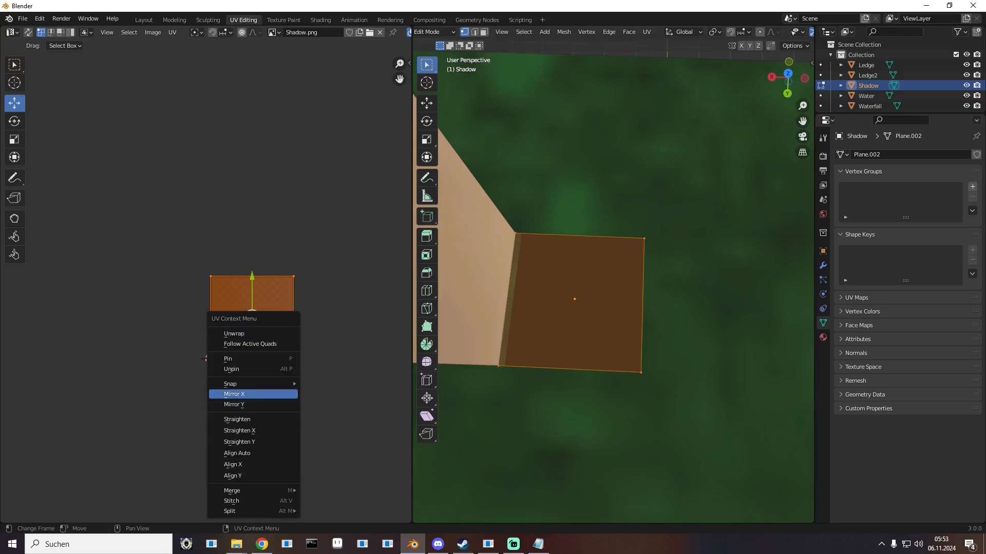
{"action": "left_click", "coordinate": [244, 395]}
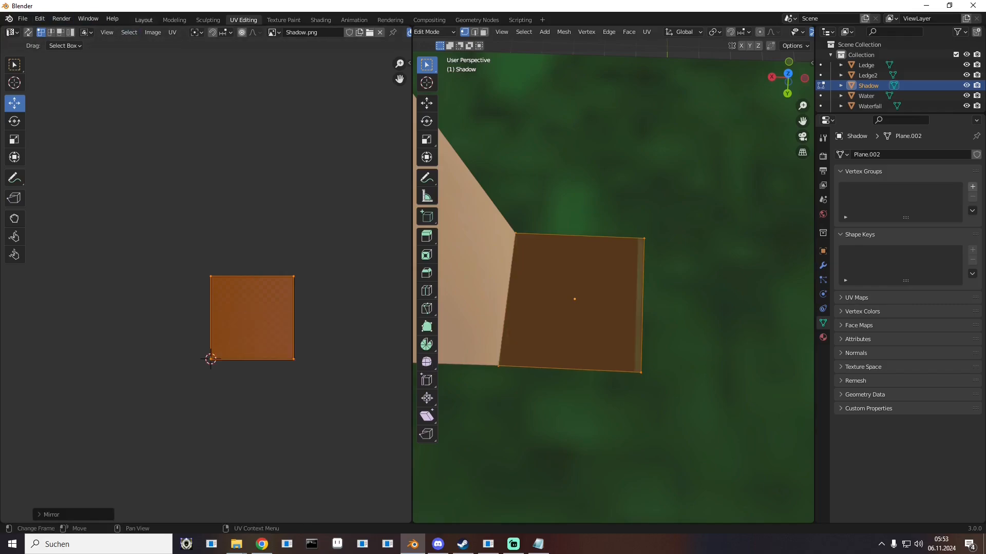
{"action": "key", "text": "ctrl+z"}
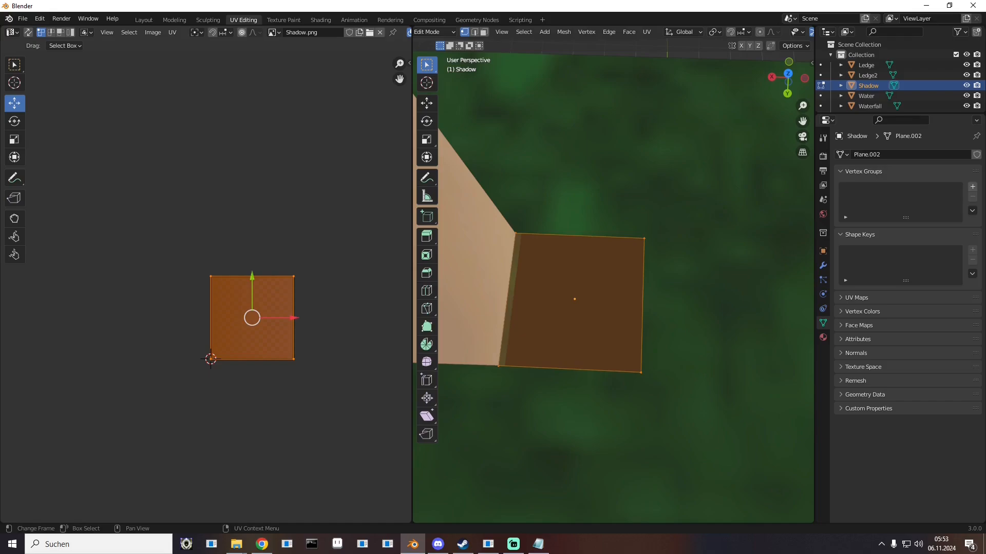
{"action": "right_click", "coordinate": [234, 330]}
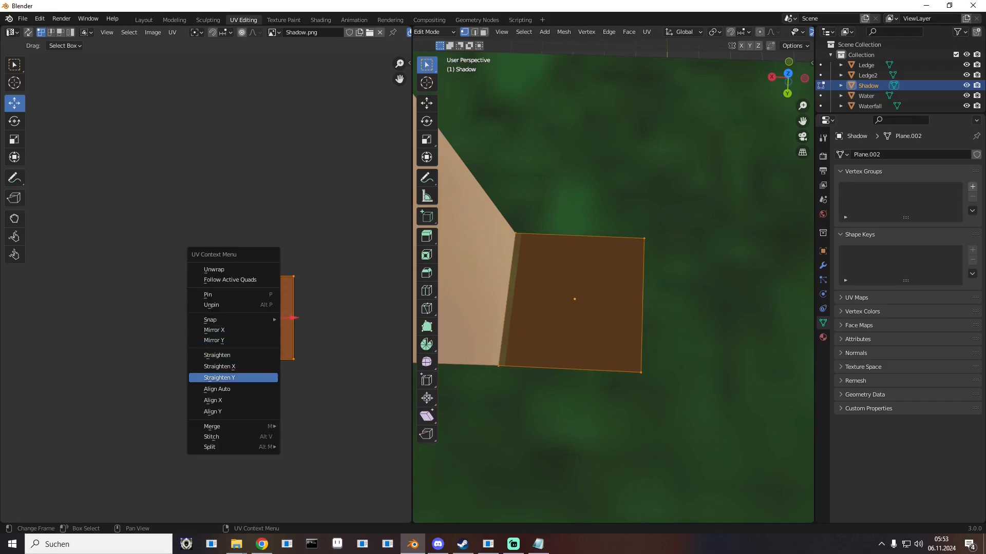
{"action": "left_click", "coordinate": [214, 331]}
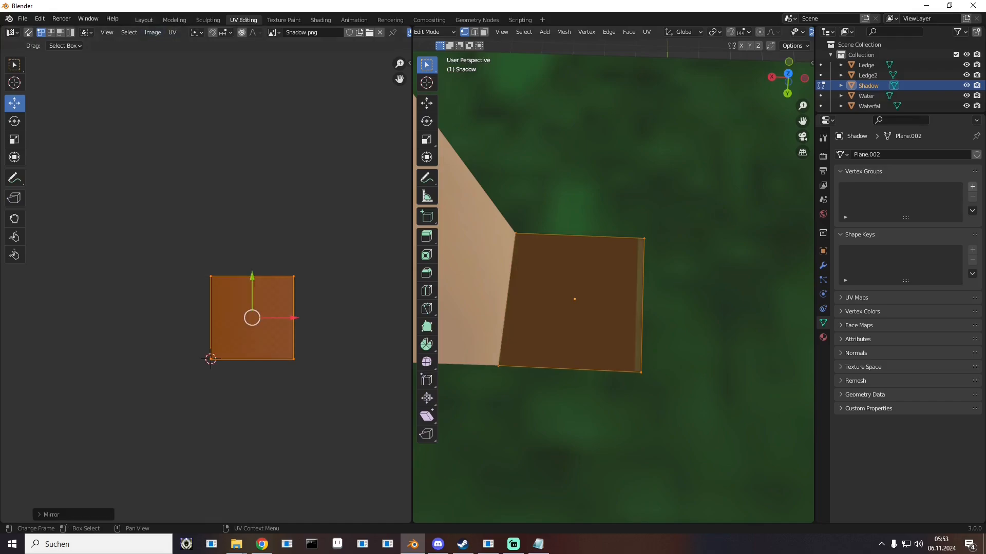
Step: Inspect the Shadow plane in the Layout workspace, then nudge its UVs very slightly left in the UV Editing workspace
{"action": "left_click", "coordinate": [144, 20]}
{"action": "mouse_move", "coordinate": [390, 247]}
{"action": "middle_mouse_down"}
{"action": "mouse_move", "coordinate": [377, 259]}
{"action": "mouse_move", "coordinate": [385, 245]}
{"action": "mouse_move", "coordinate": [365, 228]}
{"action": "mouse_move", "coordinate": [378, 250]}
{"action": "middle_mouse_up"}
{"action": "left_click", "coordinate": [376, 258]}
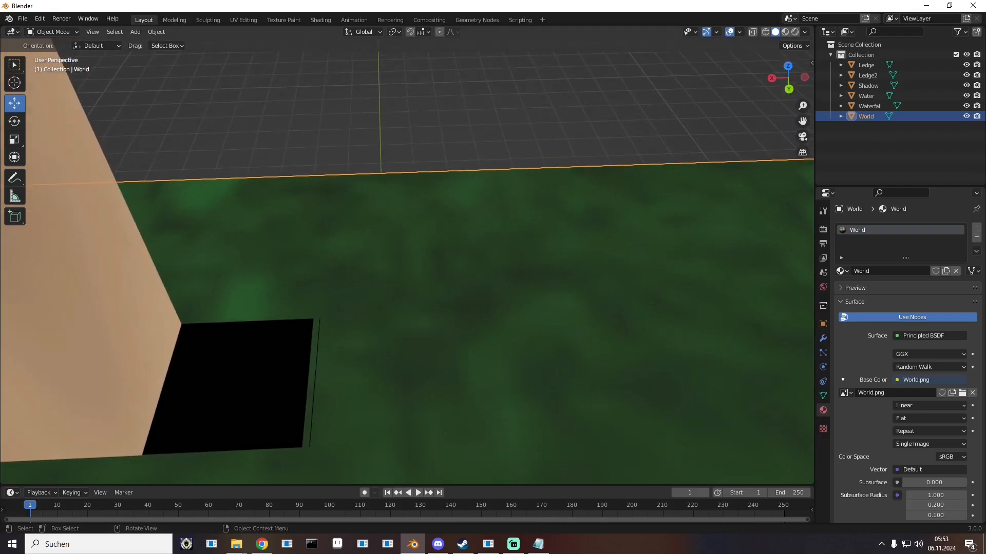
{"action": "left_click", "coordinate": [269, 375]}
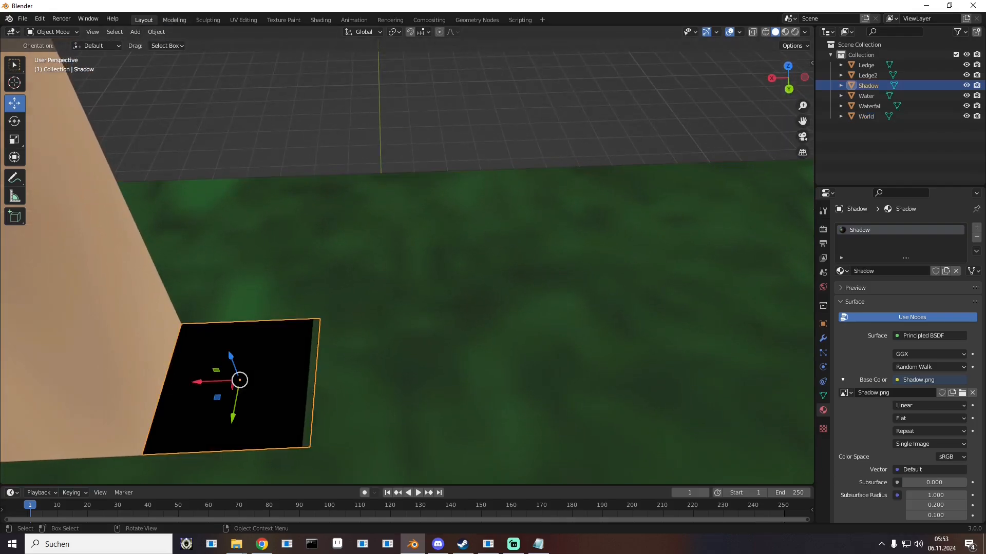
{"action": "left_click", "coordinate": [244, 19]}
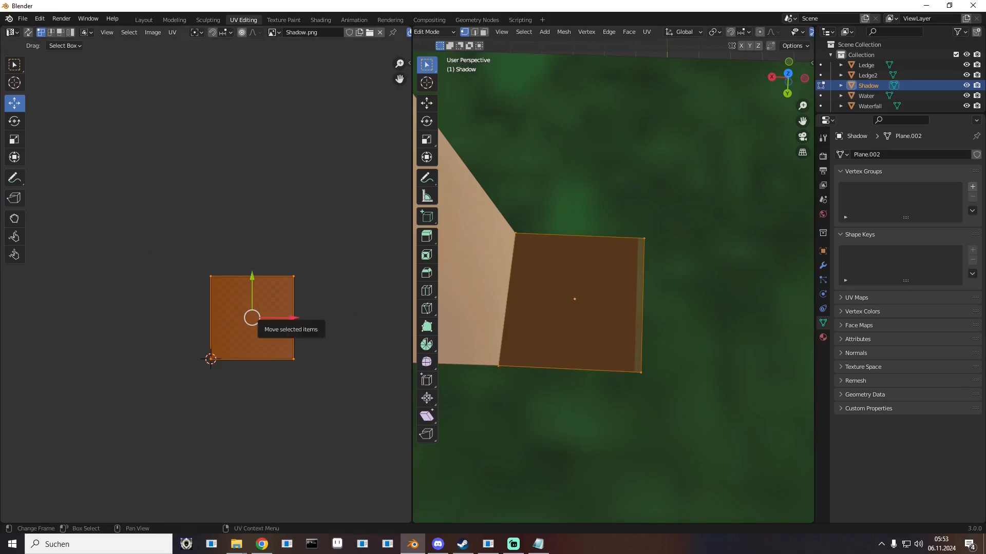
{"action": "left_click_drag", "start_coordinate": [252, 318], "coordinate": [251, 318]}
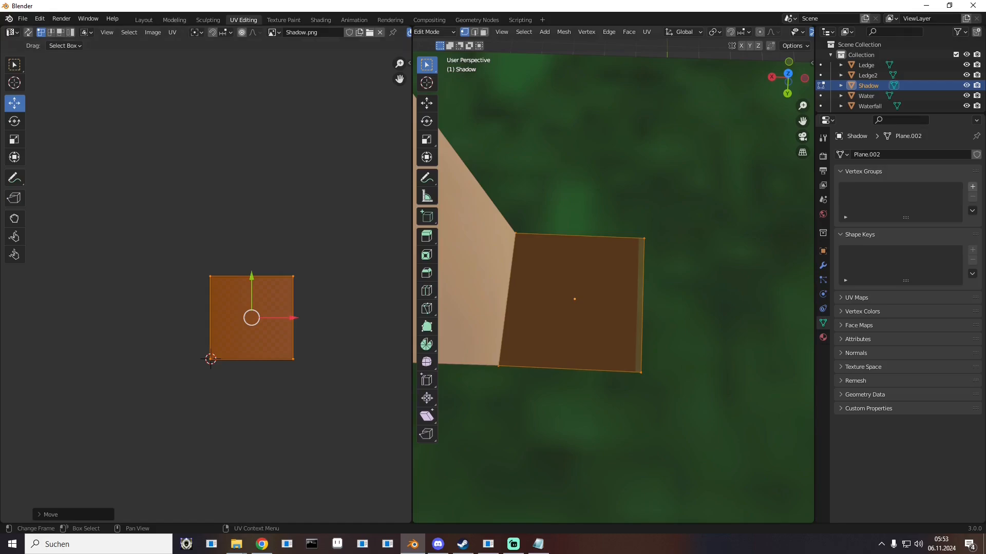
Step: Return to the Layout workspace and export the scene as FBX over untitled.fbx in the Textures folder
{"action": "left_click", "coordinate": [143, 20]}
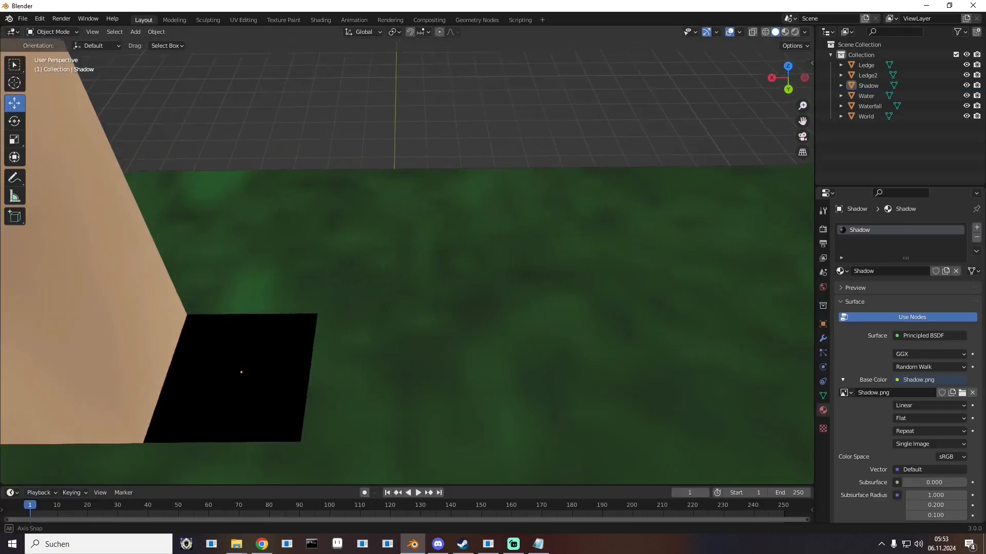
{"action": "scroll", "coordinate": [395, 290], "scroll_direction": "down", "scroll_amount": 5}
{"action": "mouse_move", "coordinate": [406, 287]}
{"action": "middle_mouse_down"}
{"action": "mouse_move", "coordinate": [394, 290]}
{"action": "mouse_move", "coordinate": [423, 290]}
{"action": "middle_mouse_up"}
{"action": "scroll", "coordinate": [423, 290], "scroll_direction": "down", "scroll_amount": 3}
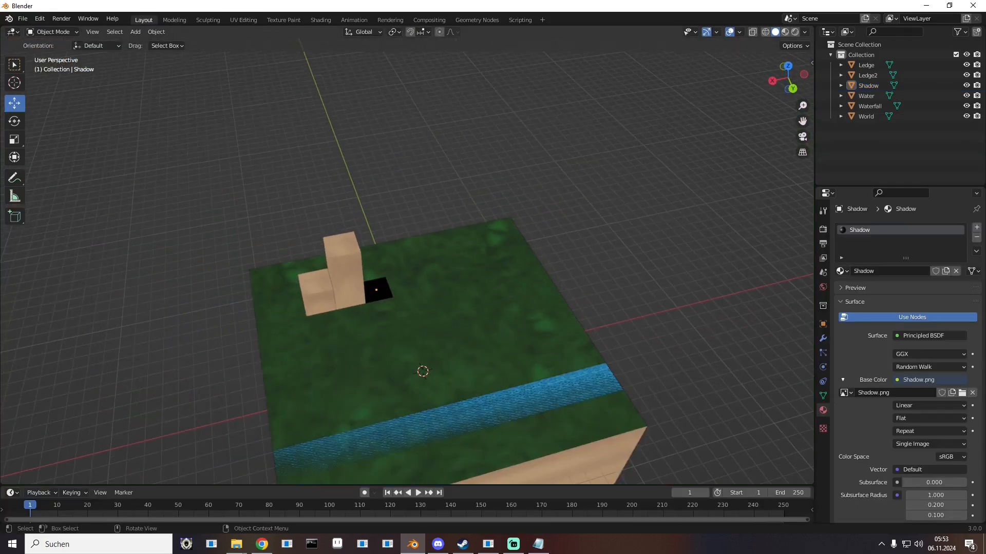
{"action": "left_click", "coordinate": [23, 19]}
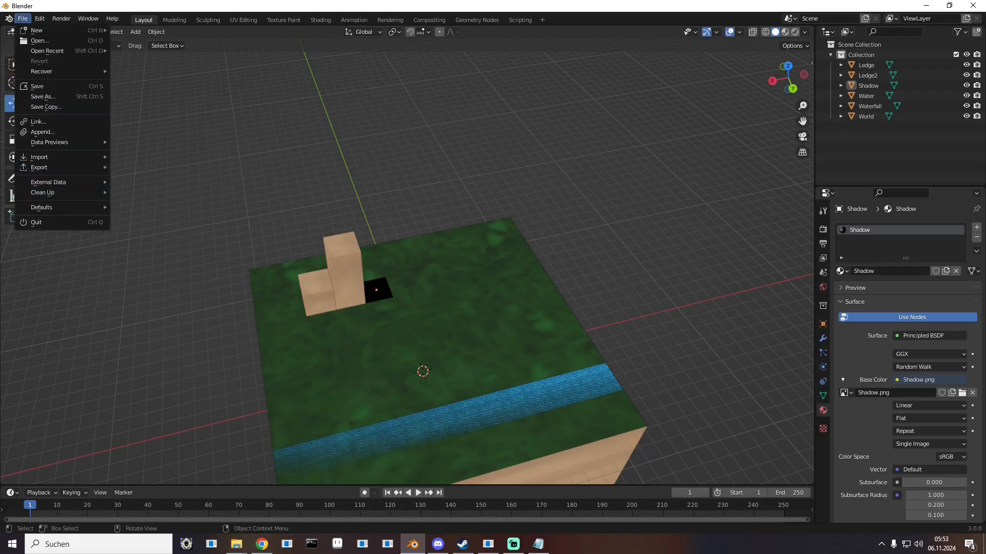
{"action": "mouse_move", "coordinate": [39, 168]}
{"action": "left_click", "coordinate": [154, 244]}
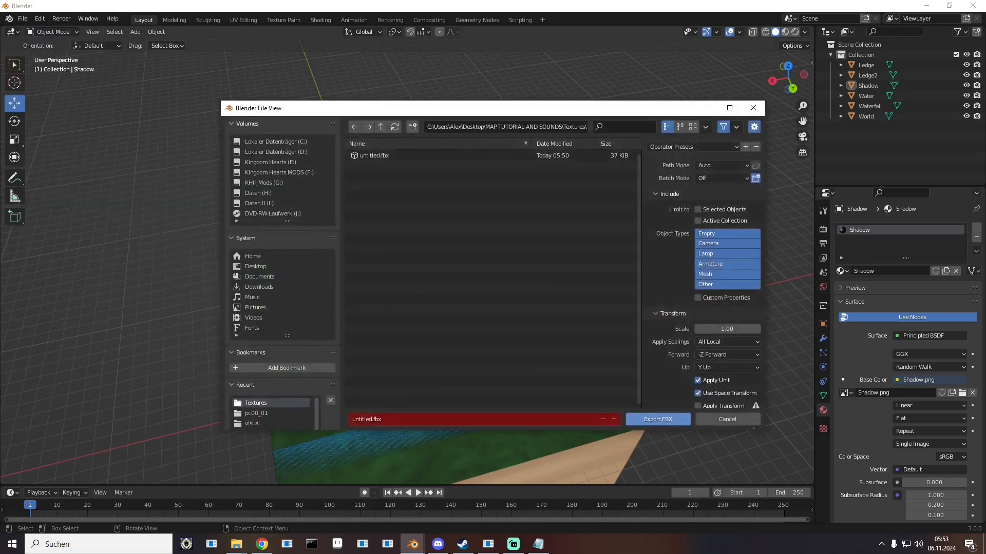
{"action": "key", "text": "Return"}
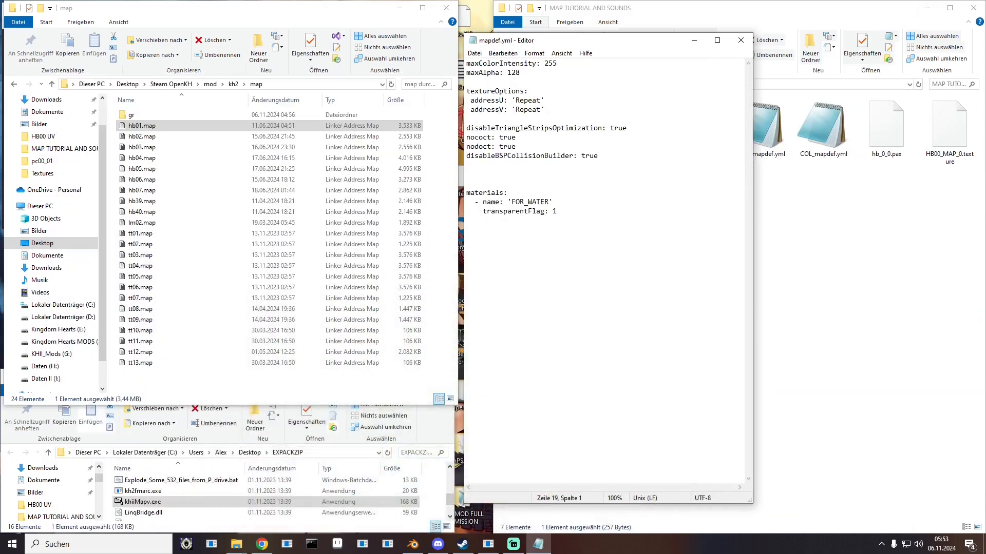
Step: In the open mapdef.yml, change the material name FOR_WATER to Water
{"action": "left_click", "coordinate": [412, 545]}
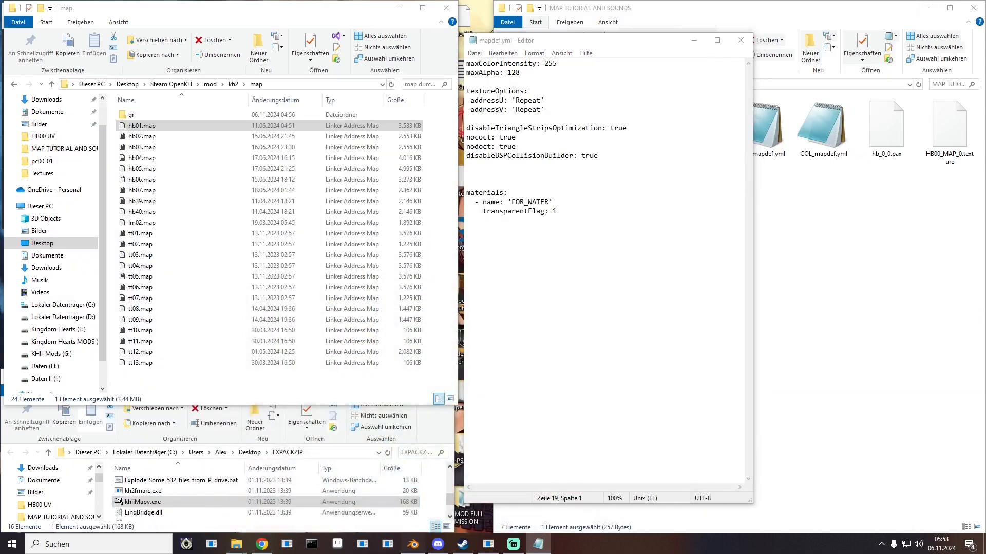
{"action": "left_click_drag", "start_coordinate": [0, 134], "coordinate": [0, 98]}
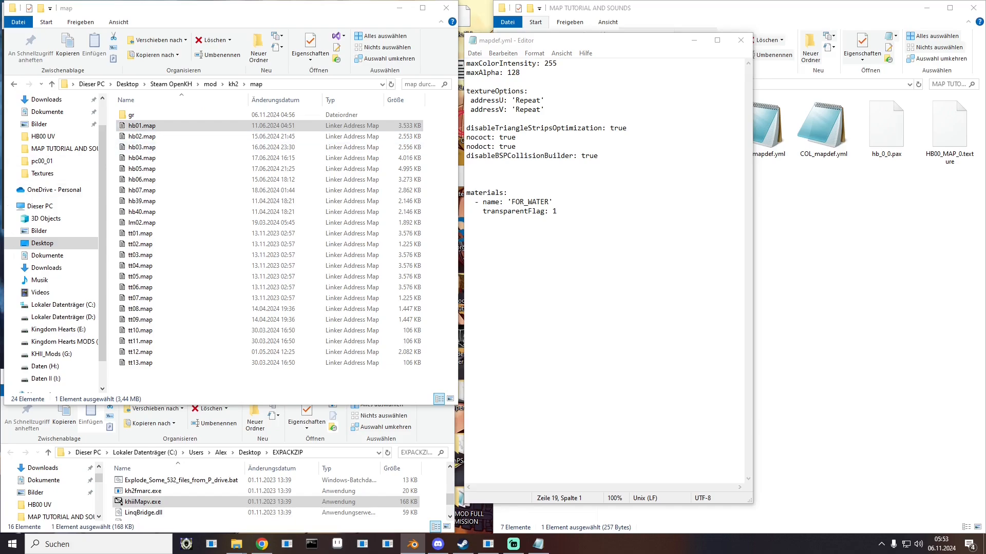
{"action": "left_click_drag", "start_coordinate": [512, 202], "coordinate": [549, 202]}
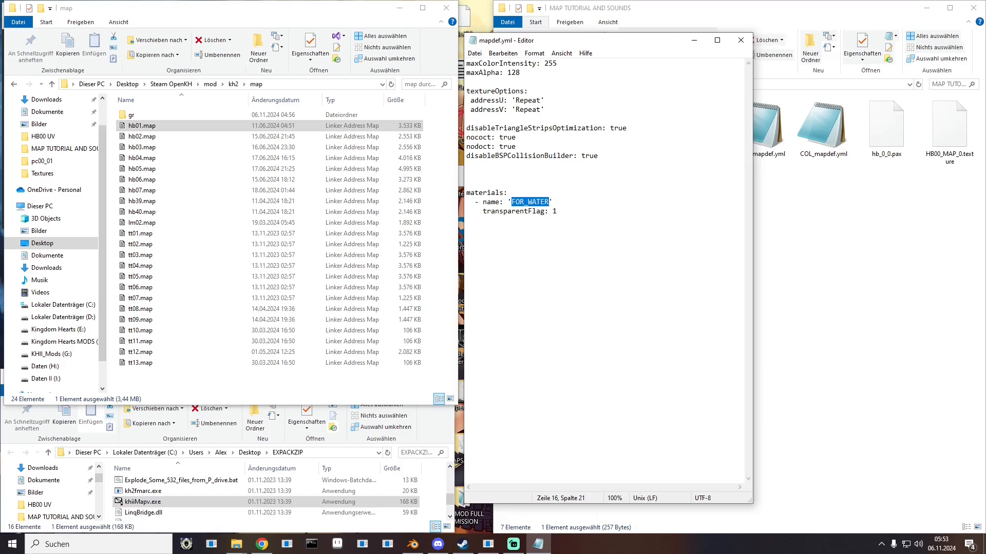
{"action": "type", "text": "Water"}
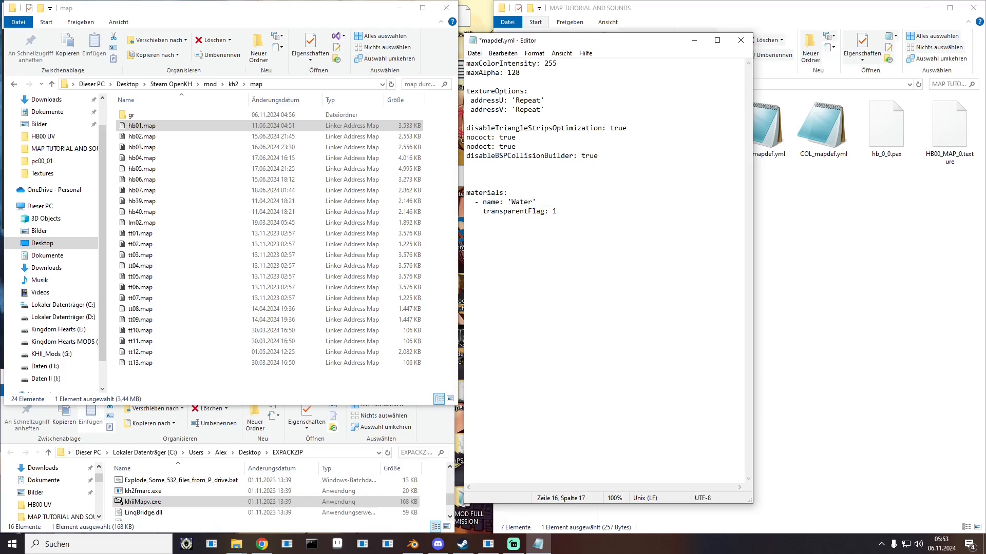
Step: Duplicate the Water material entry below itself and name the copy Waterfall, keeping transparentFlag: 1
{"action": "left_click_drag", "start_coordinate": [557, 211], "coordinate": [466, 202]}
{"action": "key", "text": "ctrl+c"}
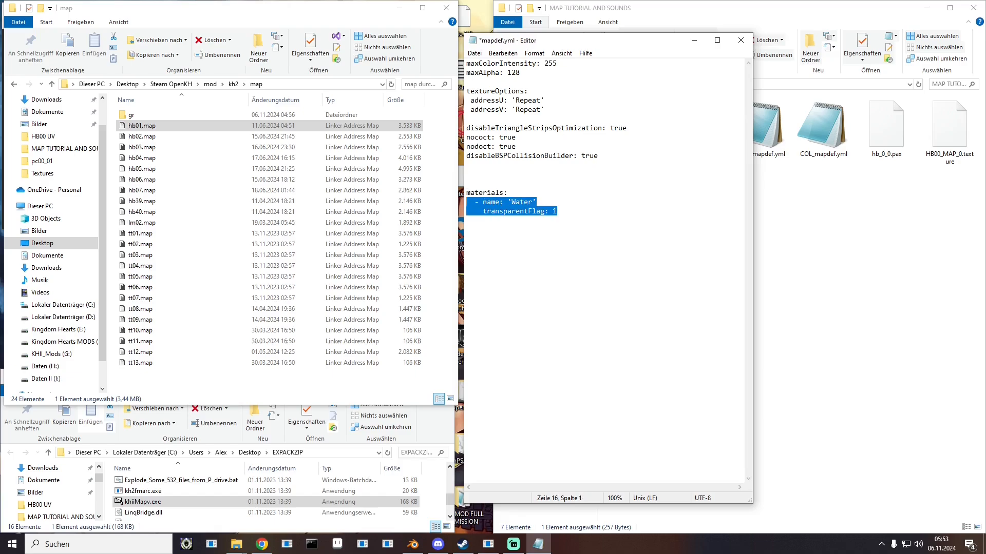
{"action": "left_click", "coordinate": [558, 212]}
{"action": "key", "text": "Return"}
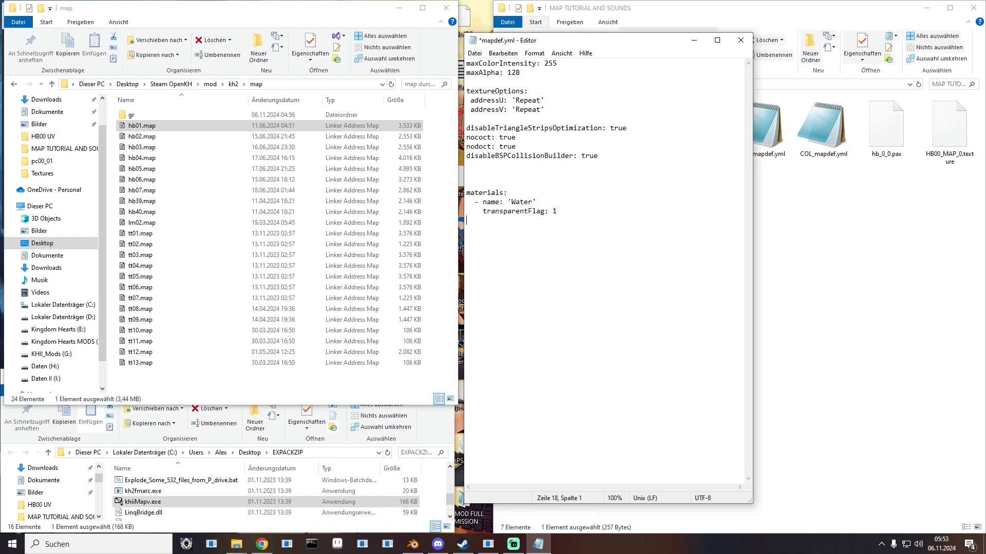
{"action": "key", "text": "ctrl+v"}
{"action": "type", "text": "fall"}
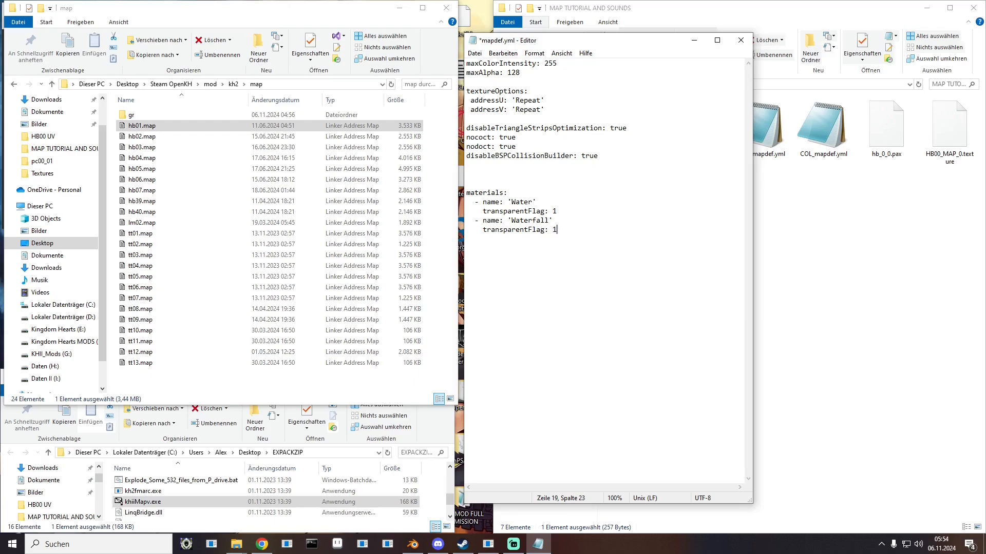
Step: Add a third material entry named Shadow with transparentFlag: 1 and highlight the materials heading
{"action": "key", "text": "Return"}
{"action": "key", "text": "ctrl+v"}
{"action": "left_click_drag", "start_coordinate": [511, 239], "coordinate": [533, 239]}
{"action": "type", "text": "Shadow"}
{"action": "left_click_drag", "start_coordinate": [467, 192], "coordinate": [503, 192]}
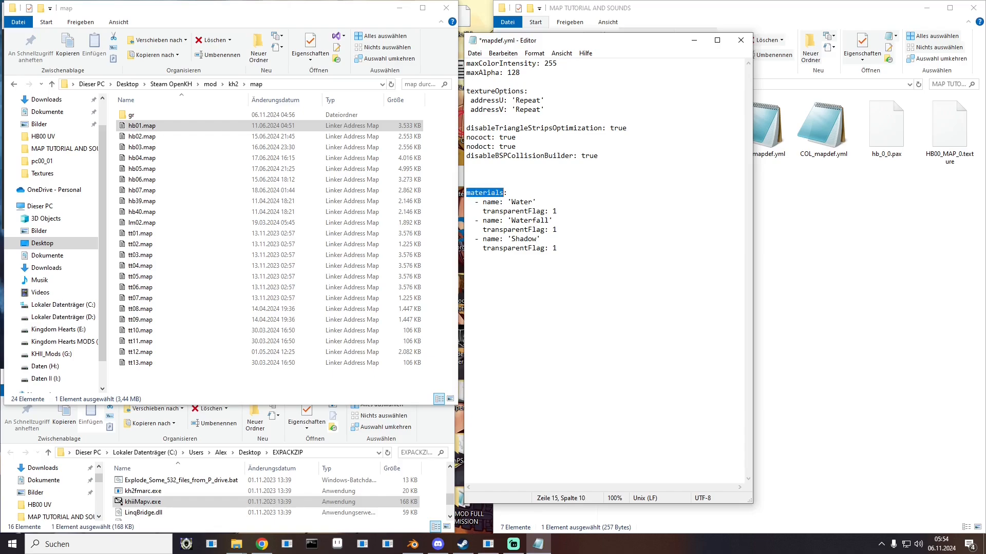
Step: Save mapdef.yml with its Water, Waterfall and Shadow material entries
{"action": "left_click", "coordinate": [471, 192]}
{"action": "left_click_drag", "start_coordinate": [466, 193], "coordinate": [496, 193]}
{"action": "left_click", "coordinate": [501, 192]}
{"action": "left_click", "coordinate": [474, 53]}
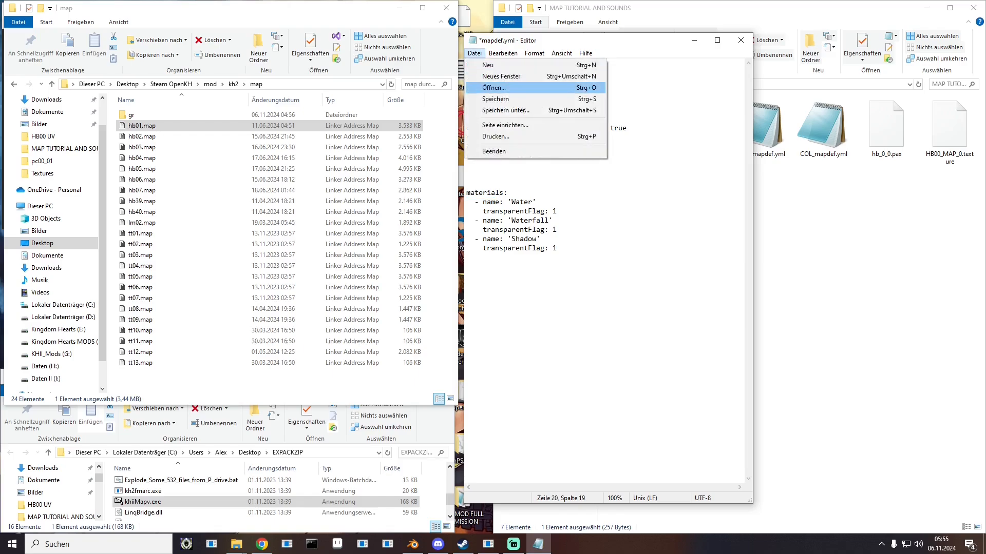
{"action": "left_click", "coordinate": [485, 99]}
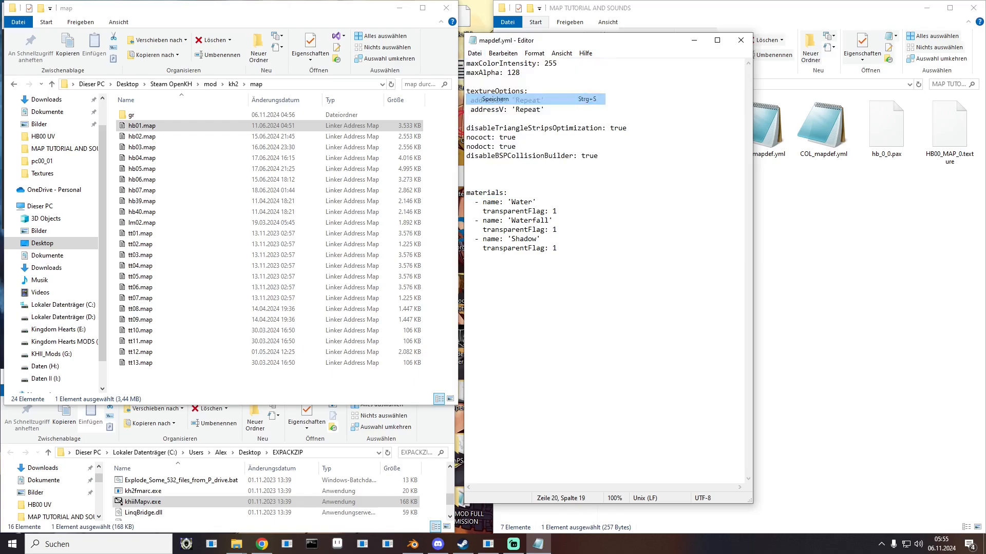
Step: Open COL_mapdef.yml alongside mapdef.yml and capitalise the material name ledge as Ledge
{"action": "left_click_drag", "start_coordinate": [605, 40], "coordinate": [276, 25]}
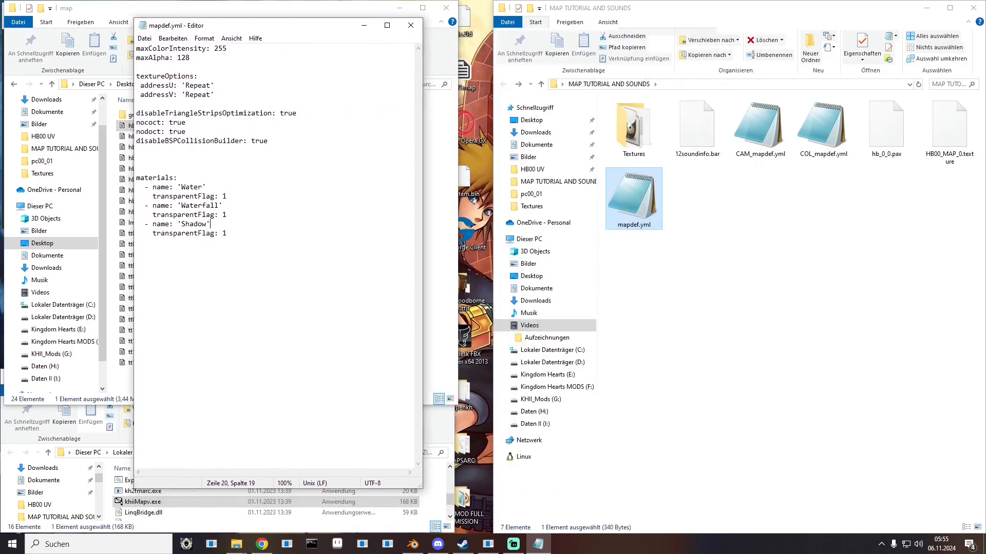
{"action": "double_click", "coordinate": [823, 129]}
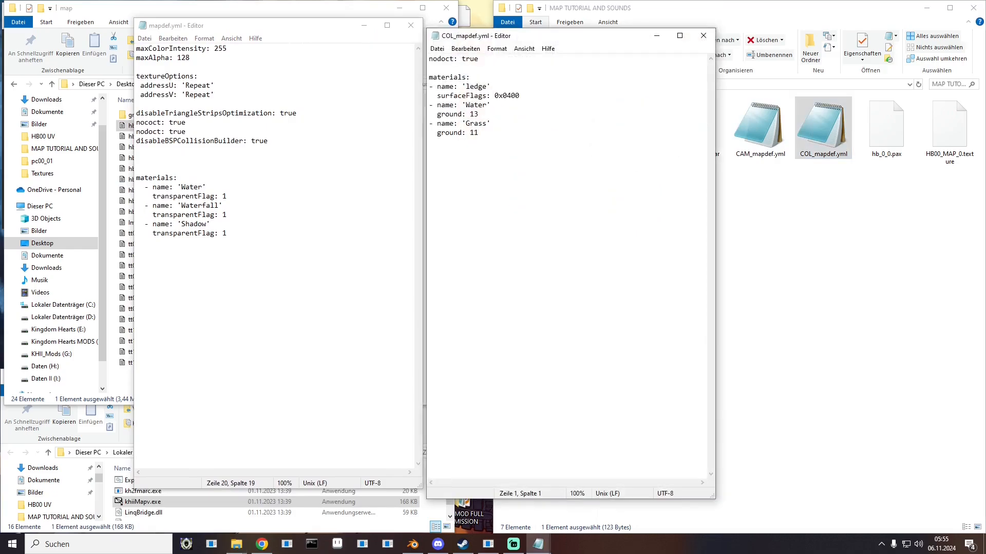
{"action": "left_click_drag", "start_coordinate": [582, 36], "coordinate": [450, 26]}
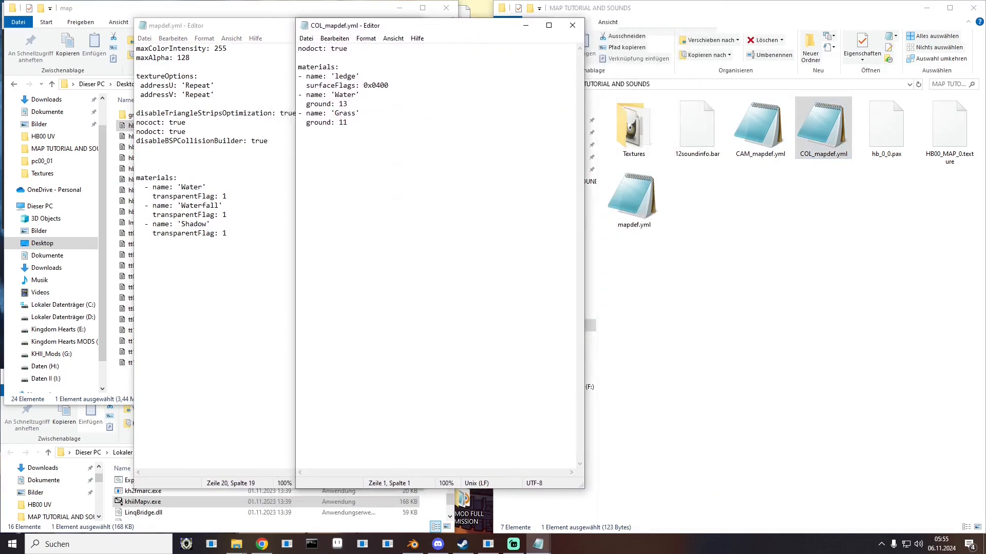
{"action": "left_click_drag", "start_coordinate": [335, 77], "coordinate": [339, 76]}
{"action": "type", "text": "L"}
{"action": "left_click_drag", "start_coordinate": [389, 86], "coordinate": [298, 77]}
{"action": "left_click", "coordinate": [246, 77]}
{"action": "left_click", "coordinate": [457, 154]}
{"action": "key", "text": "ctrl+v"}
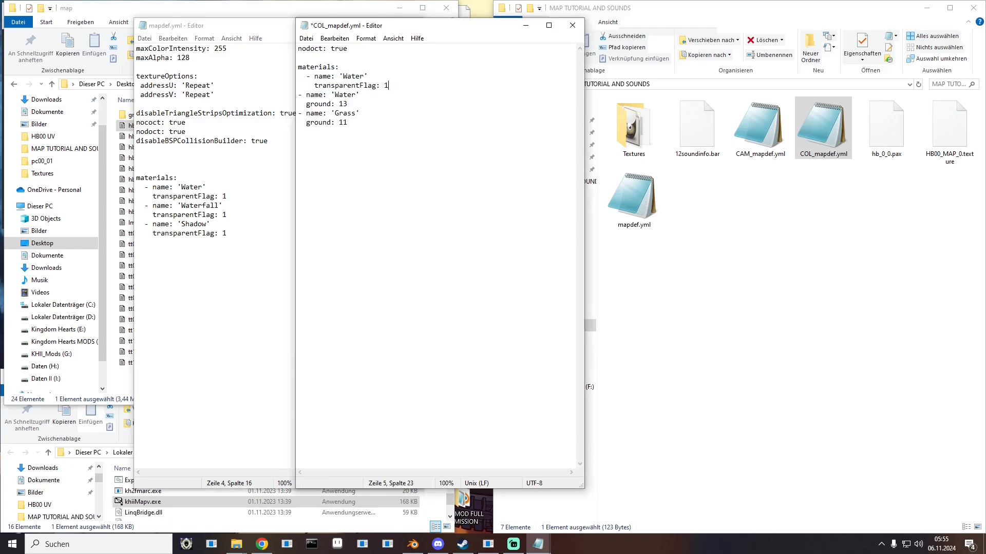
{"action": "key", "text": "Return"}
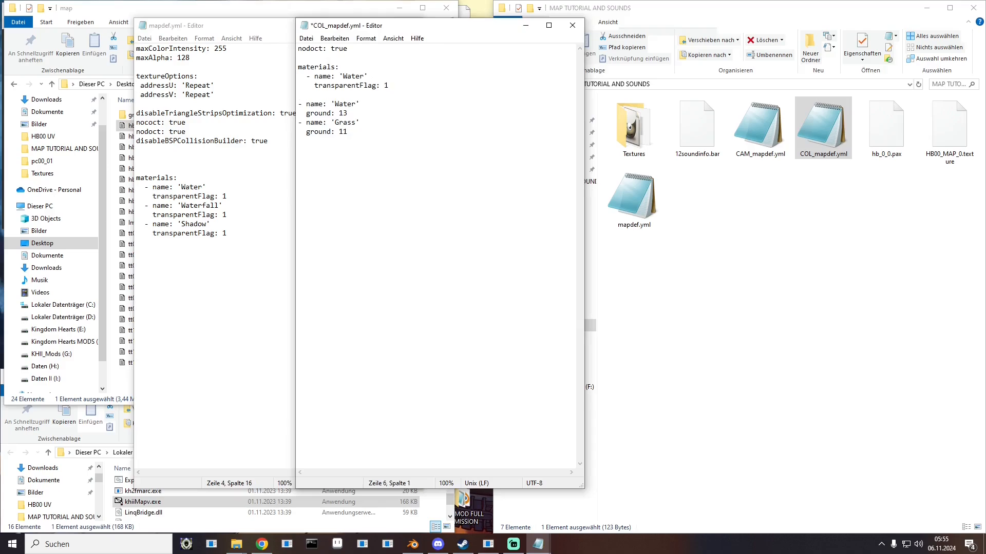
{"action": "key", "text": "ctrl+v"}
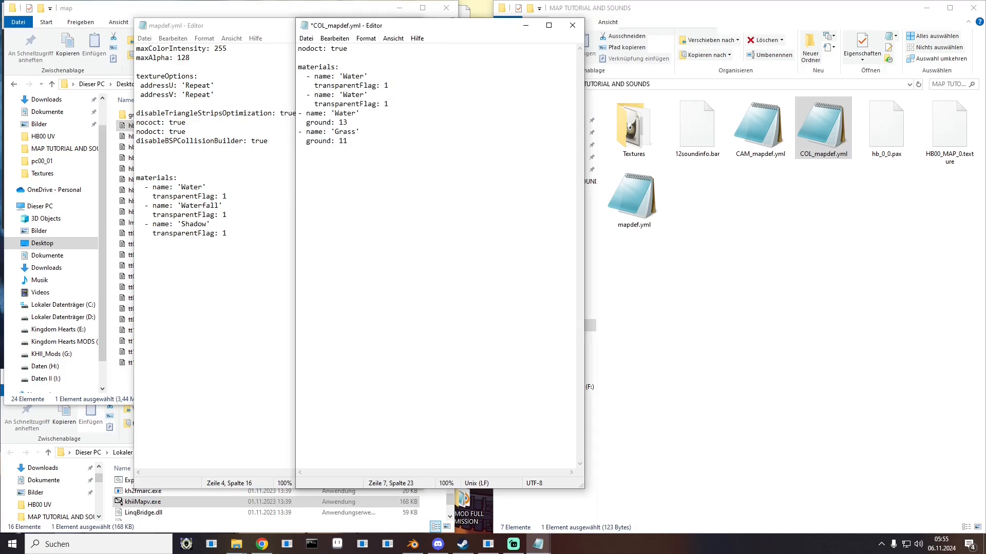
{"action": "key", "text": "ctrl+z"}
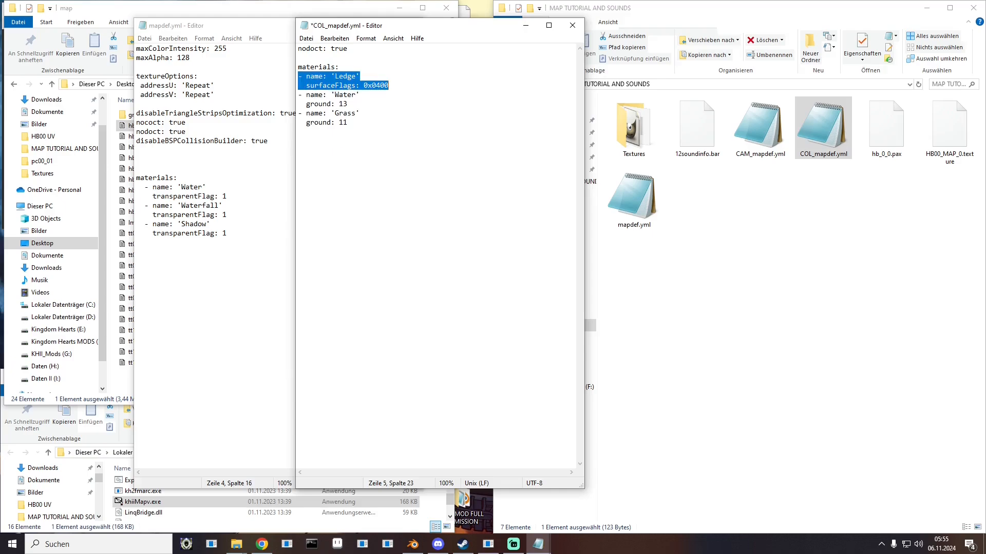
{"action": "key", "text": "ctrl+z"}
{"action": "key", "text": "ctrl+z"}
Step: Duplicate the Ledge entry in COL_mapdef.yml directly below itself and name the copy Ledge2, keeping surfaceFlags: 0x0400
{"action": "key", "text": "ctrl+c"}
{"action": "key", "text": "Right"}
{"action": "key", "text": "Return"}
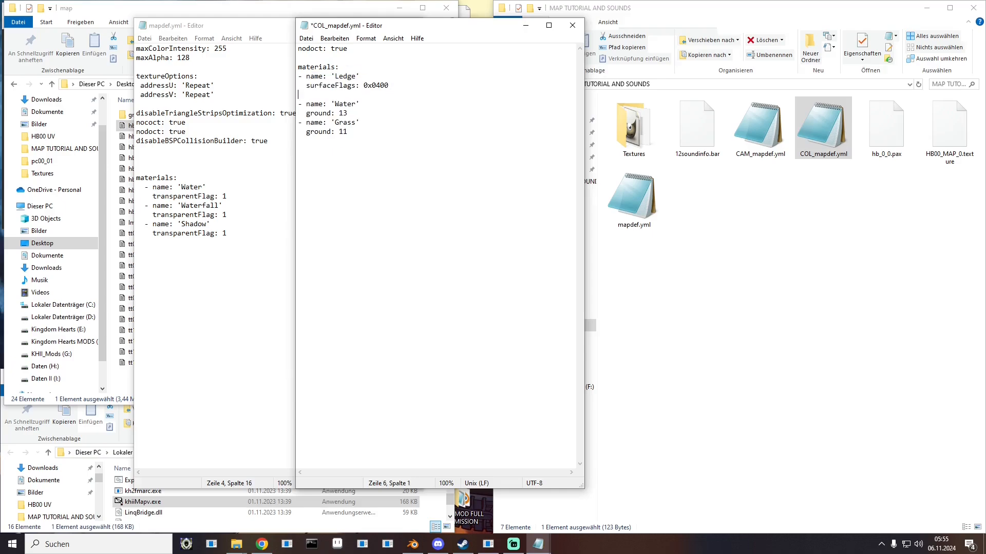
{"action": "key", "text": "ctrl+v"}
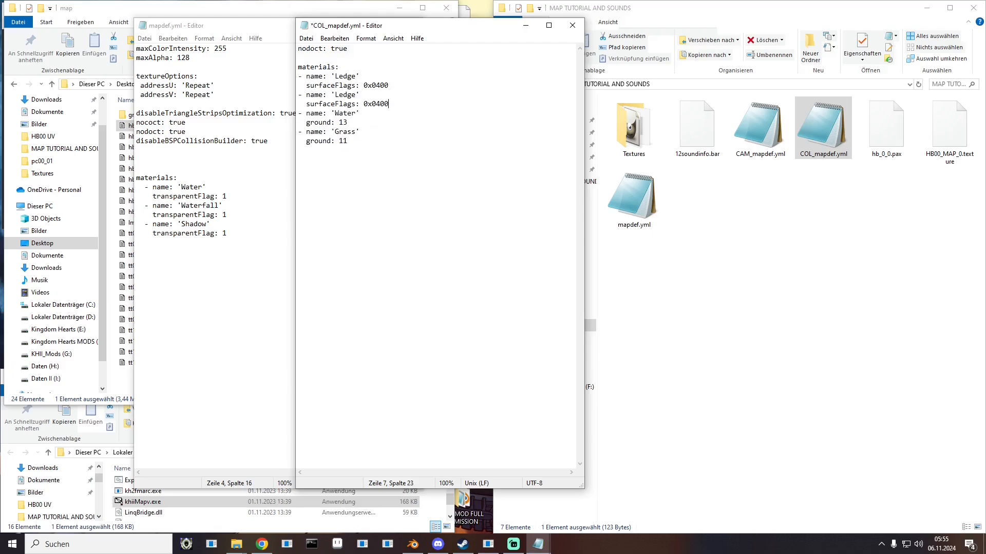
{"action": "type", "text": "2"}
Step: Compare the ground values of the Grass and Water entries with the ground value list in the OpenKh MapGen documentation in Chrome
{"action": "left_click_drag", "start_coordinate": [335, 132], "coordinate": [355, 132]}
{"action": "left_click_drag", "start_coordinate": [347, 25], "coordinate": [359, 27]}
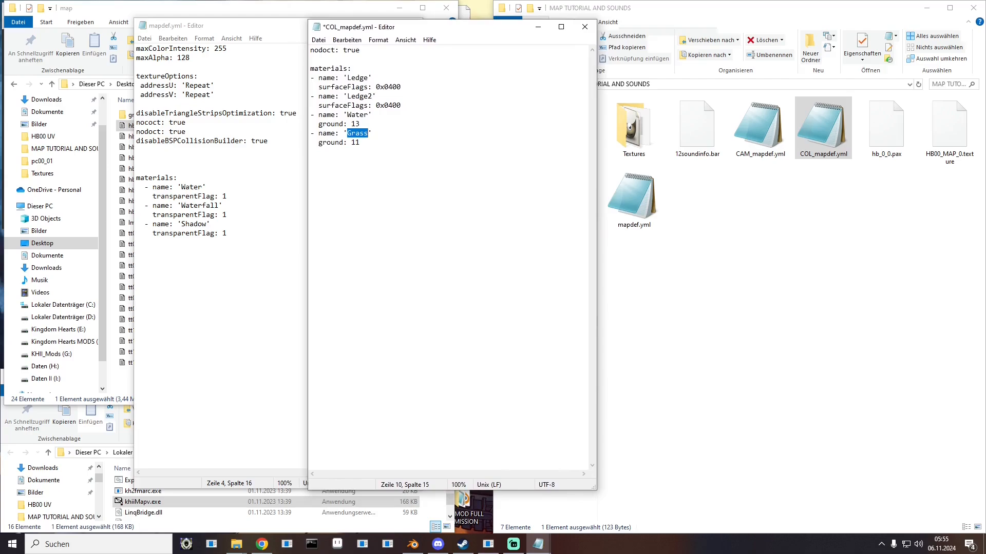
{"action": "left_click", "coordinate": [361, 142]}
{"action": "double_click", "coordinate": [360, 142]}
{"action": "left_click_drag", "start_coordinate": [348, 115], "coordinate": [364, 115]}
{"action": "double_click", "coordinate": [356, 124]}
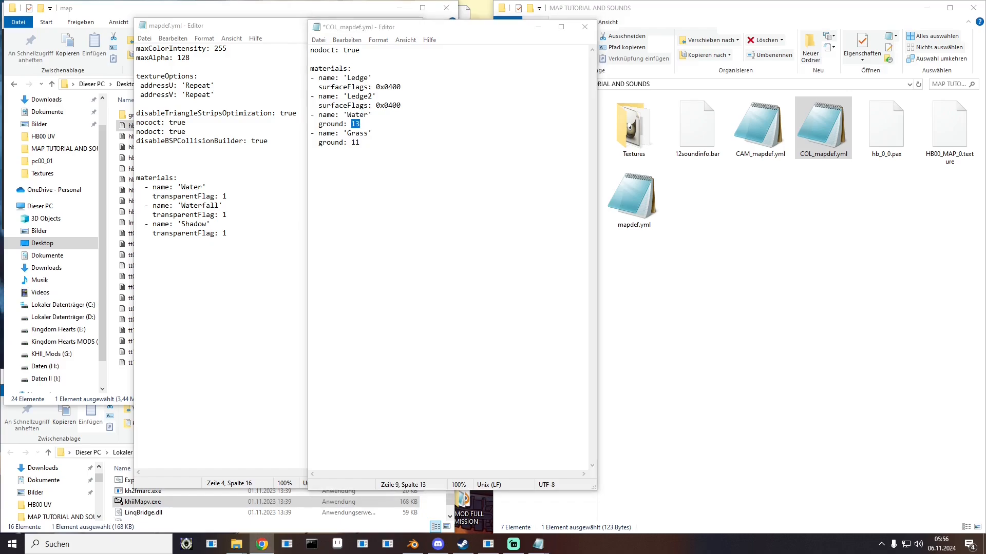
{"action": "left_click", "coordinate": [261, 544]}
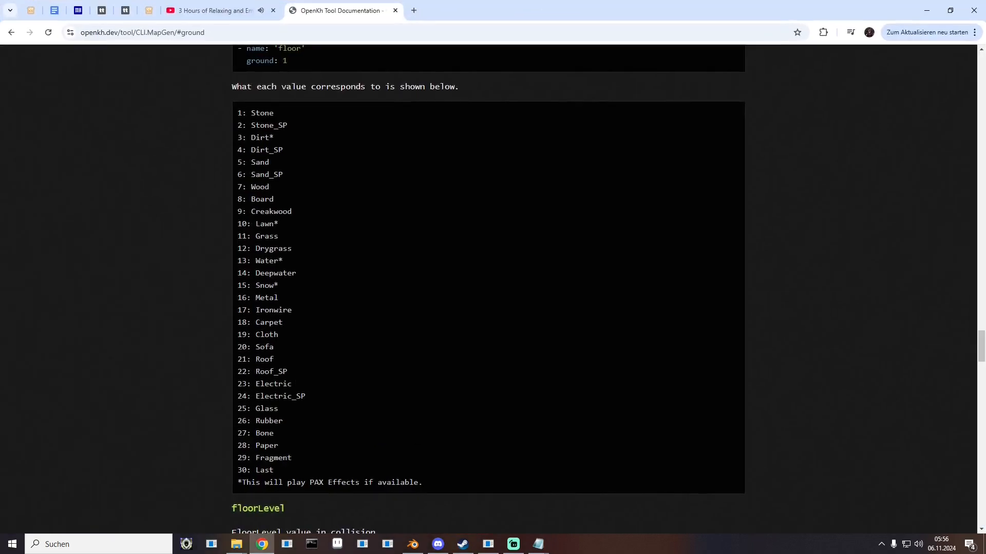
{"action": "left_click_drag", "start_coordinate": [237, 113], "coordinate": [426, 483]}
{"action": "left_click", "coordinate": [431, 480]}
{"action": "left_click_drag", "start_coordinate": [256, 261], "coordinate": [283, 261]}
{"action": "left_click_drag", "start_coordinate": [255, 236], "coordinate": [279, 236]}
{"action": "left_click", "coordinate": [280, 237]}
{"action": "left_click", "coordinate": [262, 544]}
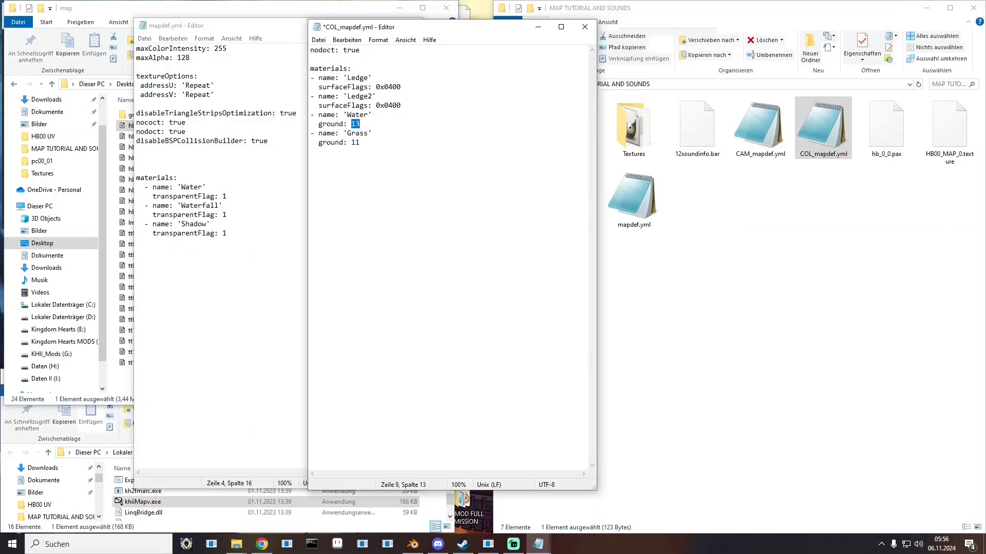
Step: Save COL_mapdef.yml with its ledge, water and grass collision entries
{"action": "left_click", "coordinate": [311, 161]}
{"action": "left_click", "coordinate": [319, 40]}
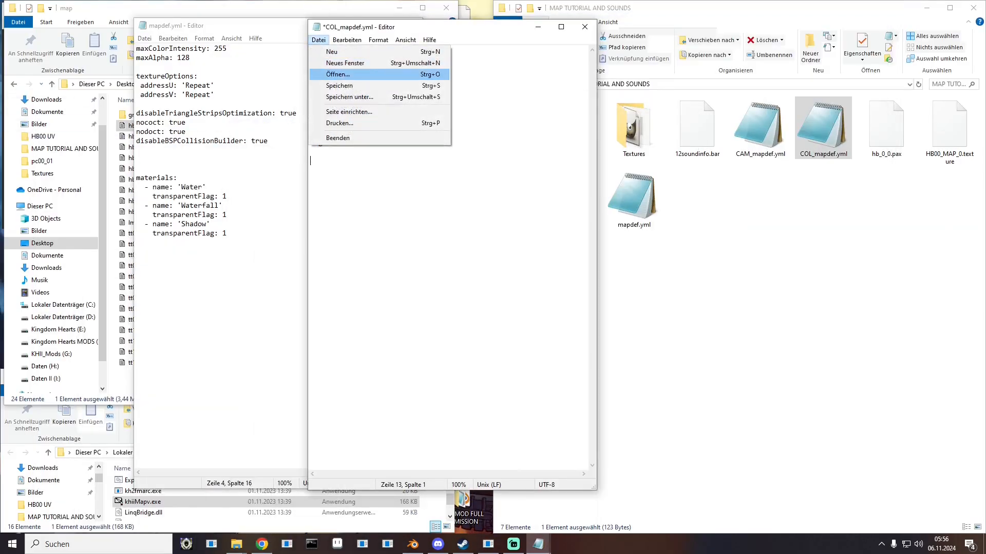
{"action": "left_click", "coordinate": [339, 85]}
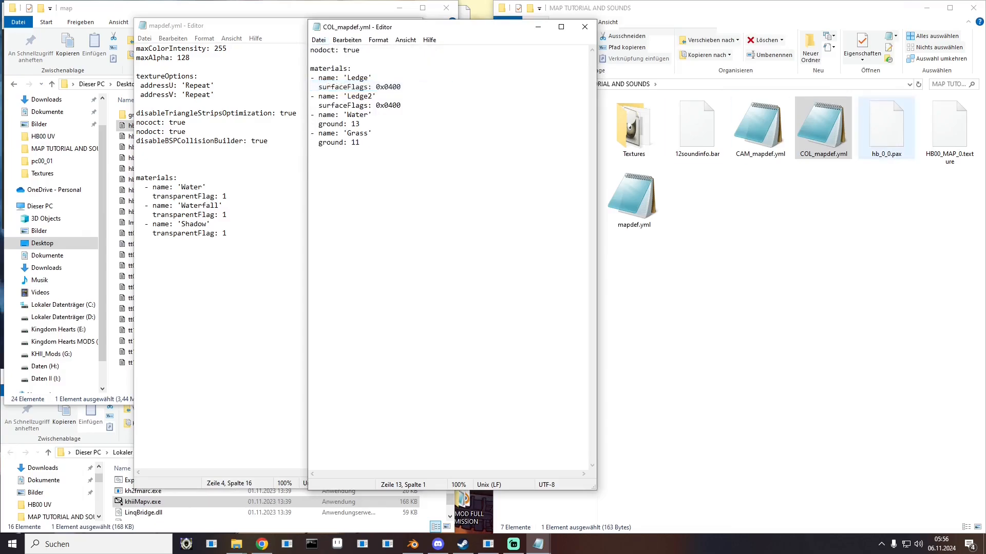
Step: Open CAM_mapdef.yml beside the other files and change the material name mtl_default to Ledge
{"action": "double_click", "coordinate": [760, 128]}
{"action": "left_click_drag", "start_coordinate": [496, 37], "coordinate": [530, 34]}
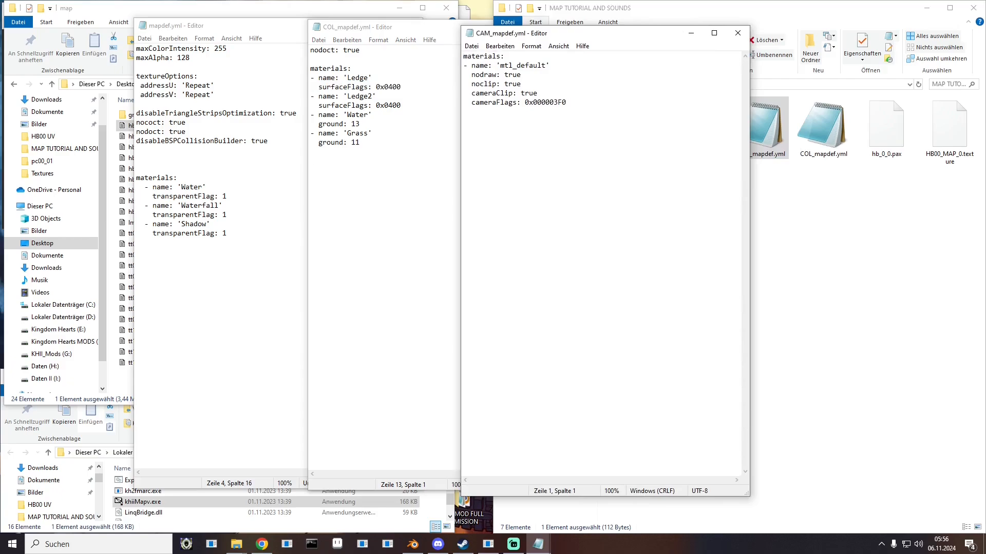
{"action": "left_click_drag", "start_coordinate": [500, 66], "coordinate": [546, 66]}
{"action": "type", "text": "Ledge"}
Step: Duplicate the complete Ledge entry in CAM_mapdef.yml below itself and name the copy Ledge2, keeping its camera settings
{"action": "left_click_drag", "start_coordinate": [567, 102], "coordinate": [464, 65]}
{"action": "key", "text": "ctrl+c"}
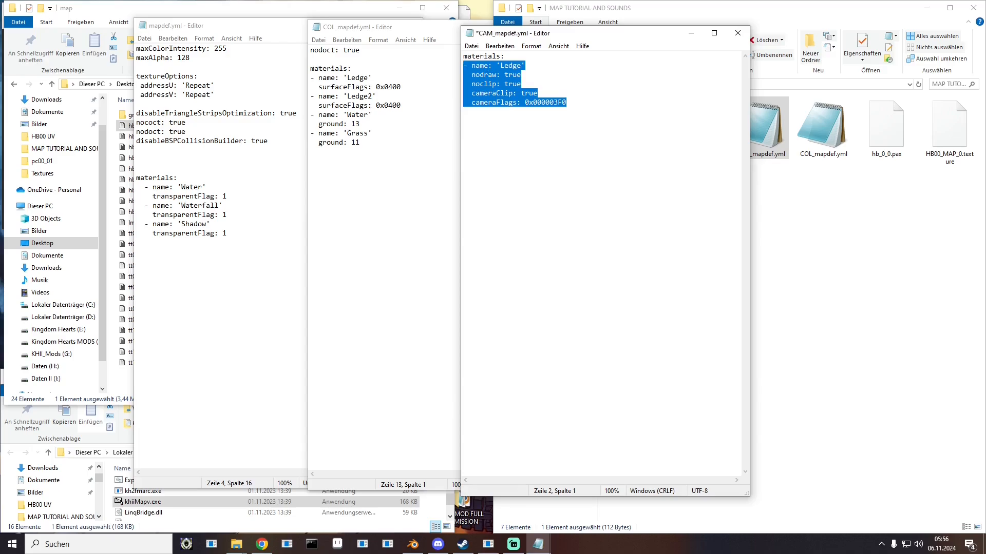
{"action": "left_click", "coordinate": [567, 103]}
{"action": "key", "text": "Return"}
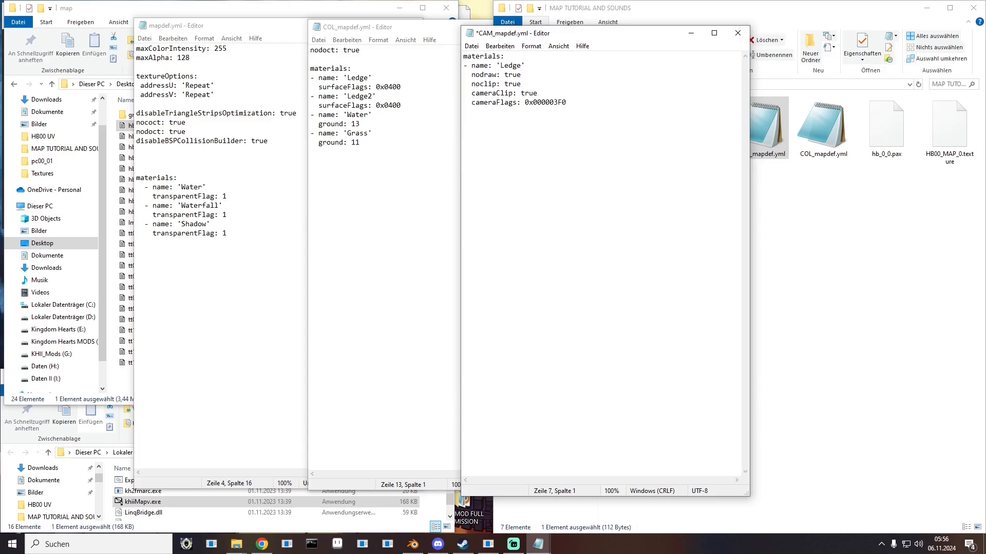
{"action": "key", "text": "ctrl+v"}
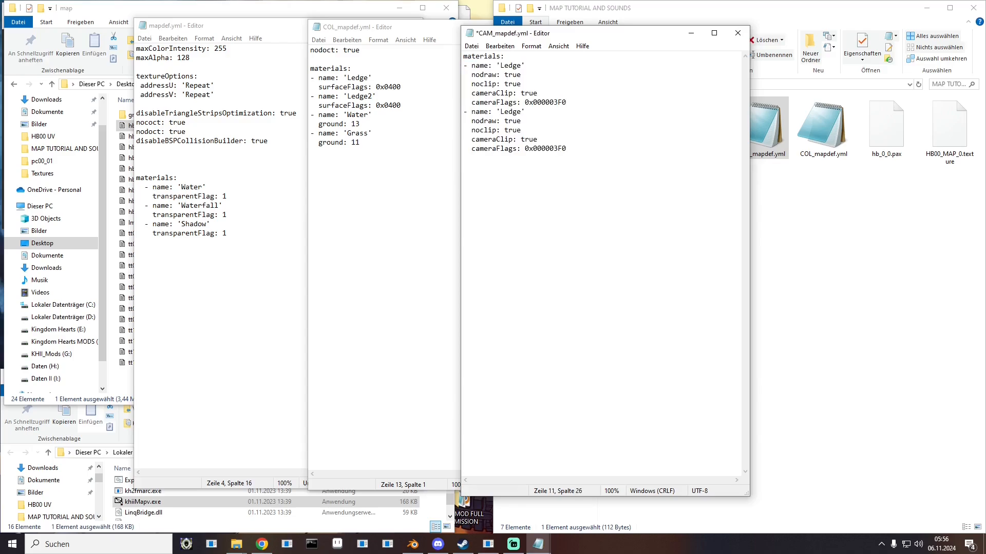
{"action": "left_click", "coordinate": [521, 112]}
{"action": "type", "text": "2"}
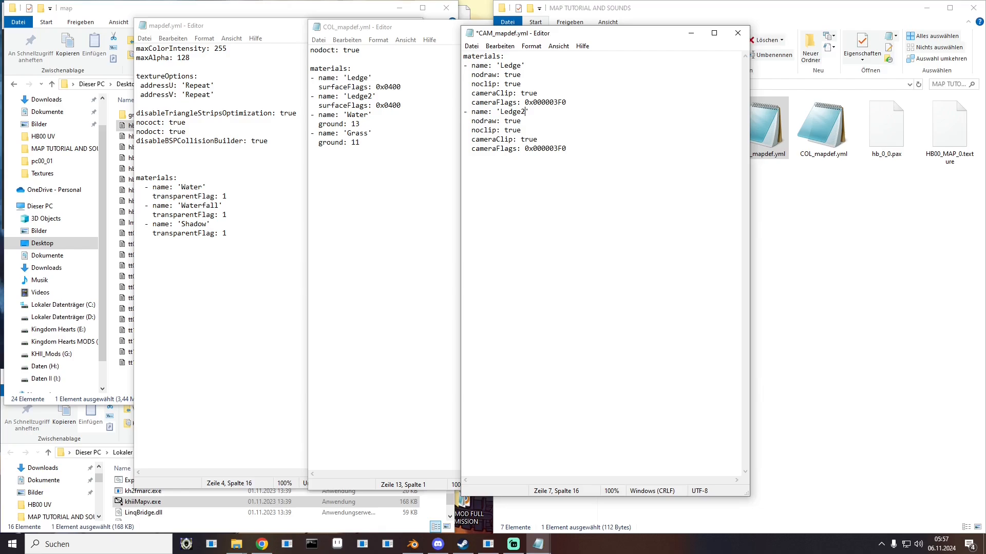
Step: Add a third entry named Border by copying the Ledge2 entry with its camera settings, and save CAM_mapdef.yml
{"action": "left_click_drag", "start_coordinate": [567, 149], "coordinate": [463, 111]}
{"action": "key", "text": "ctrl+c"}
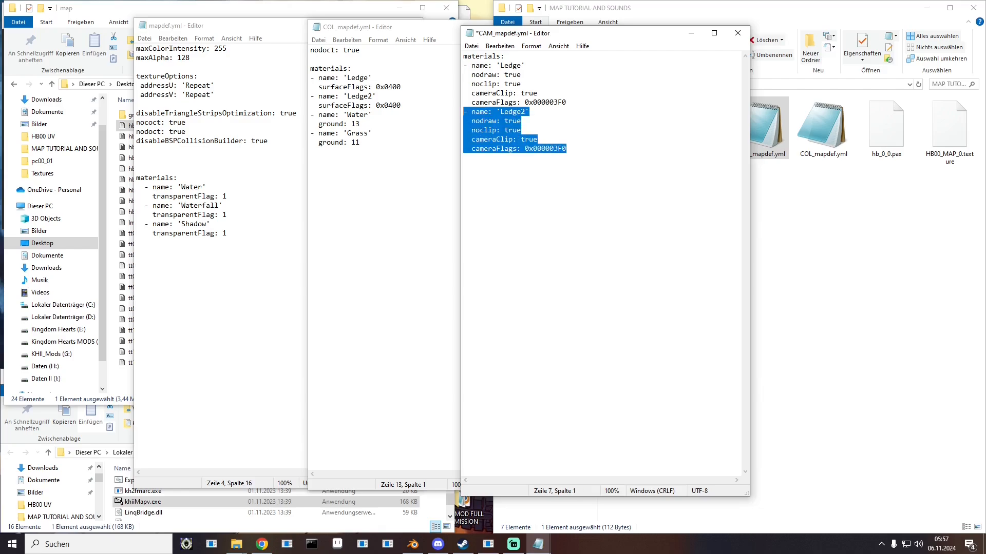
{"action": "left_click", "coordinate": [463, 158]}
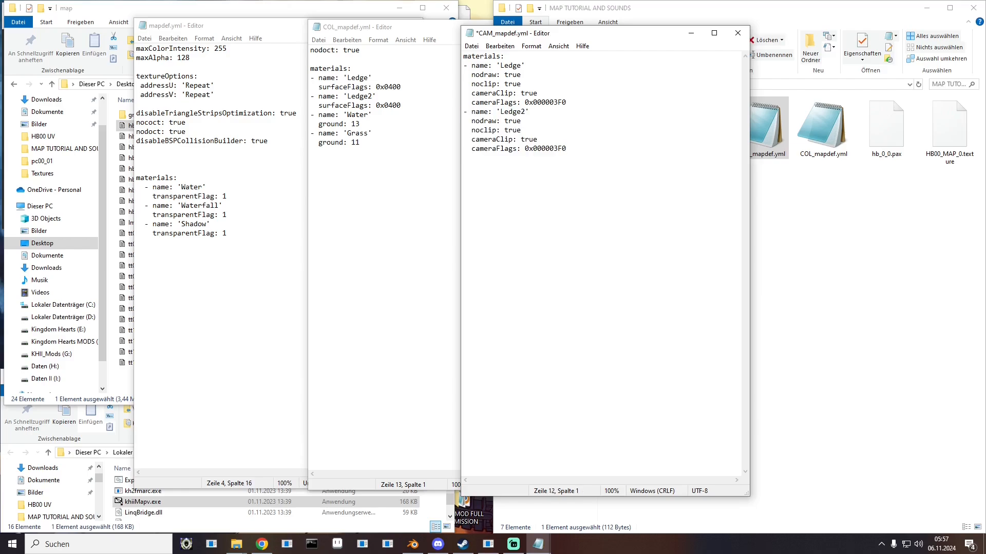
{"action": "key", "text": "ctrl+v"}
{"action": "left_click_drag", "start_coordinate": [501, 158], "coordinate": [525, 158]}
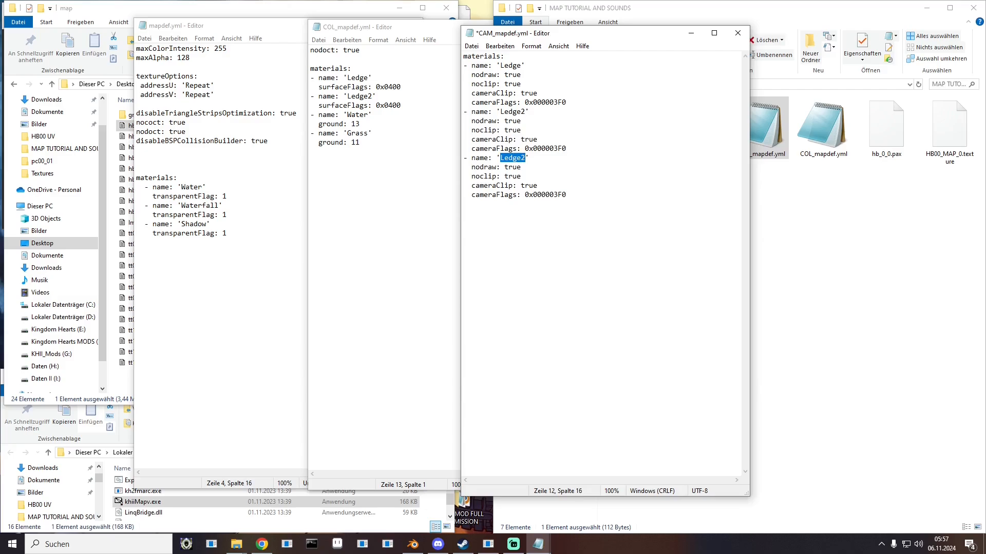
{"action": "type", "text": "Border"}
{"action": "left_click", "coordinate": [471, 46]}
{"action": "left_click", "coordinate": [493, 92]}
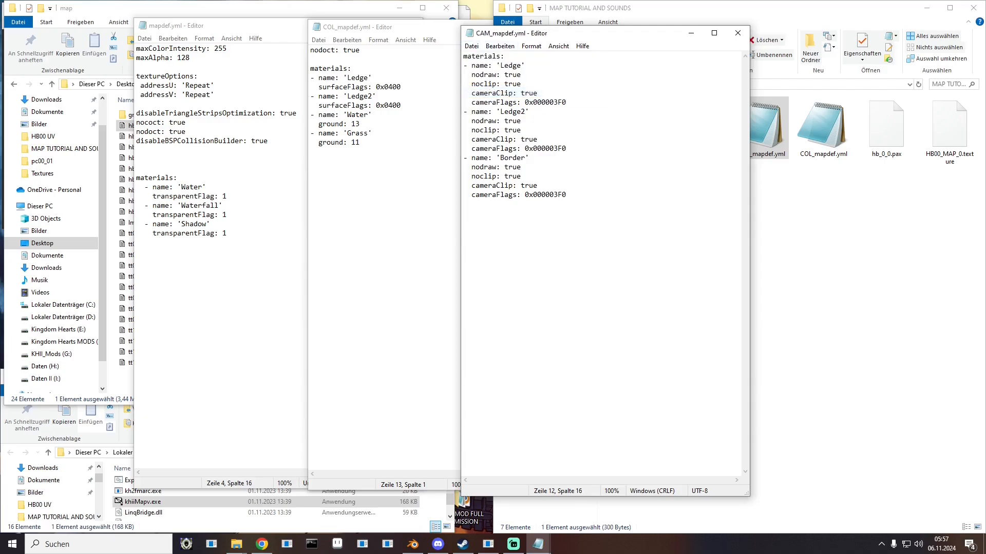
Step: Close the three open files CAM_mapdef.yml, COL_mapdef.yml and mapdef.yml
{"action": "left_click_drag", "start_coordinate": [534, 37], "coordinate": [548, 30]}
{"action": "left_click", "coordinate": [751, 25]}
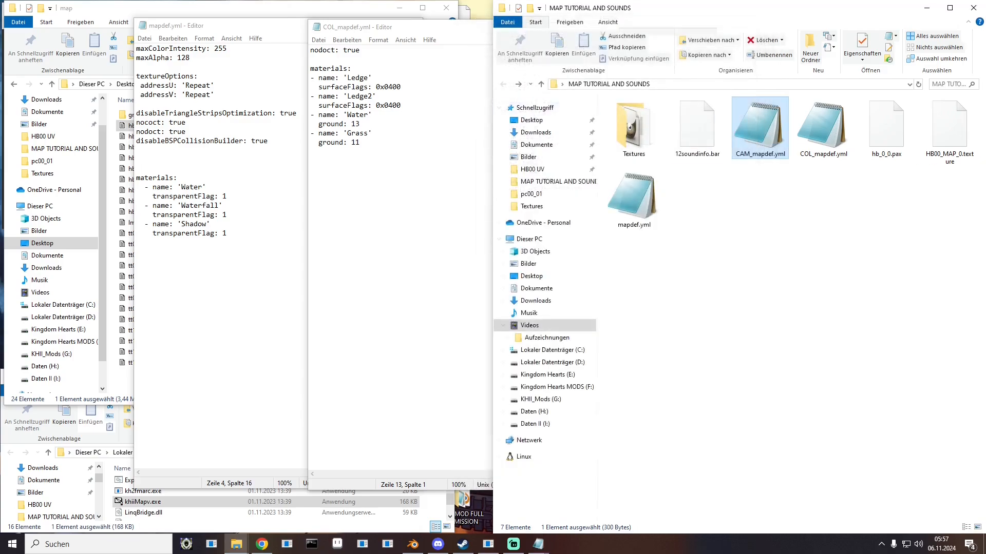
{"action": "left_click", "coordinate": [579, 26]}
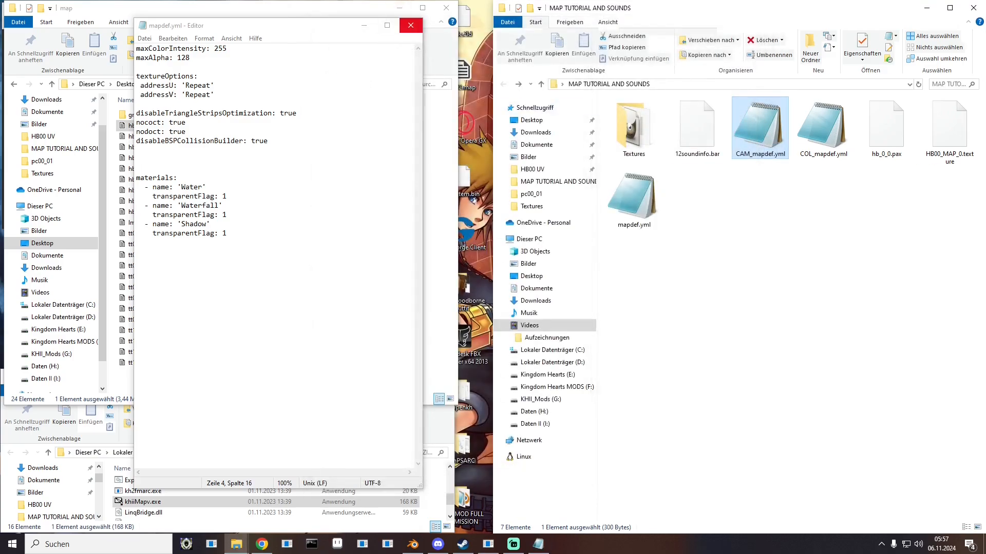
{"action": "left_click", "coordinate": [410, 25]}
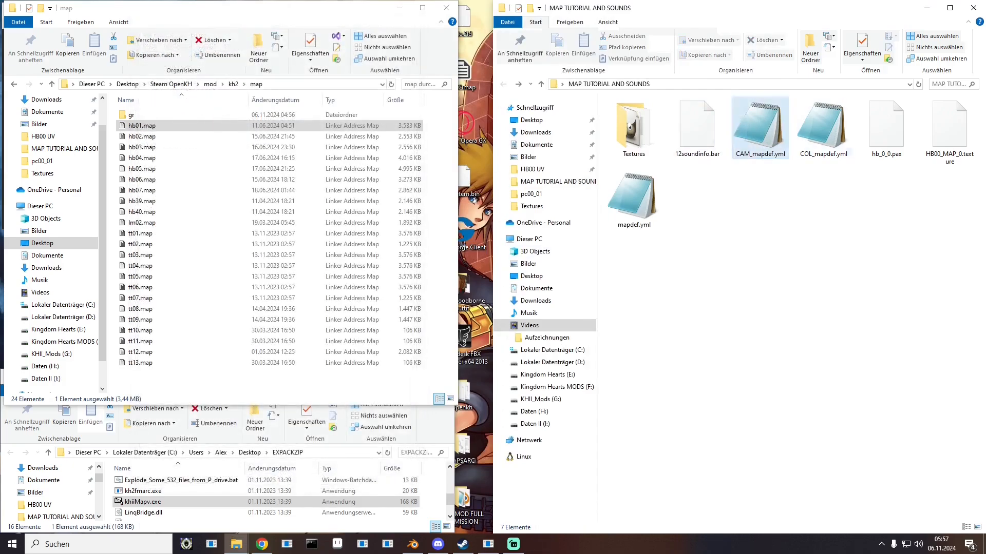
Step: Open the Textures folder and locate the exported untitled.fbx
{"action": "double_click", "coordinate": [634, 125]}
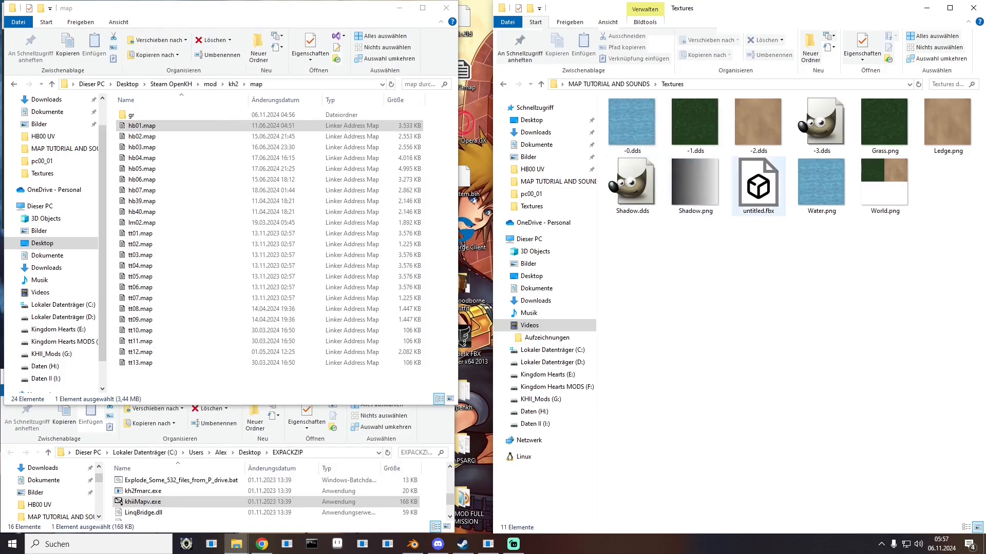
{"action": "left_click", "coordinate": [751, 191]}
{"action": "right_click", "coordinate": [751, 191]}
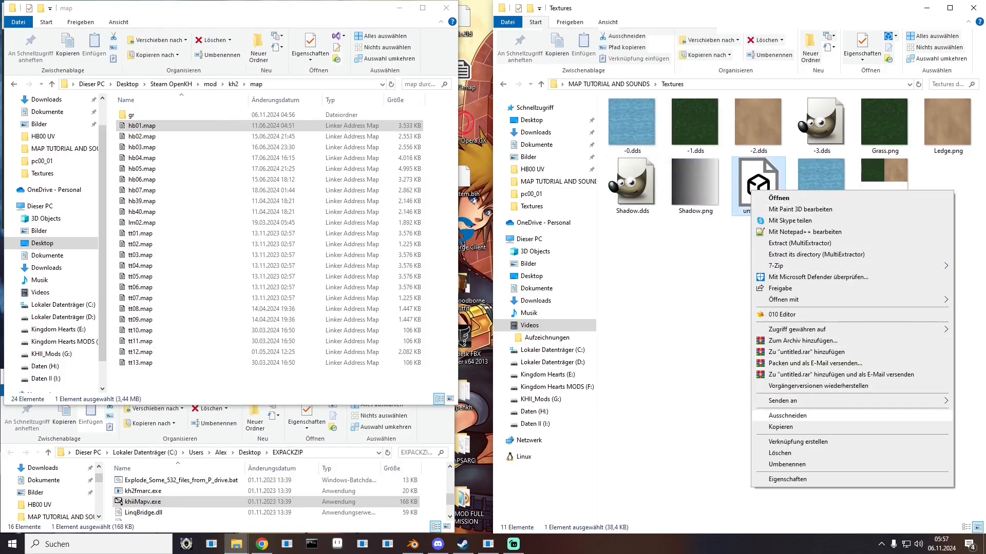
{"action": "left_click", "coordinate": [713, 333]}
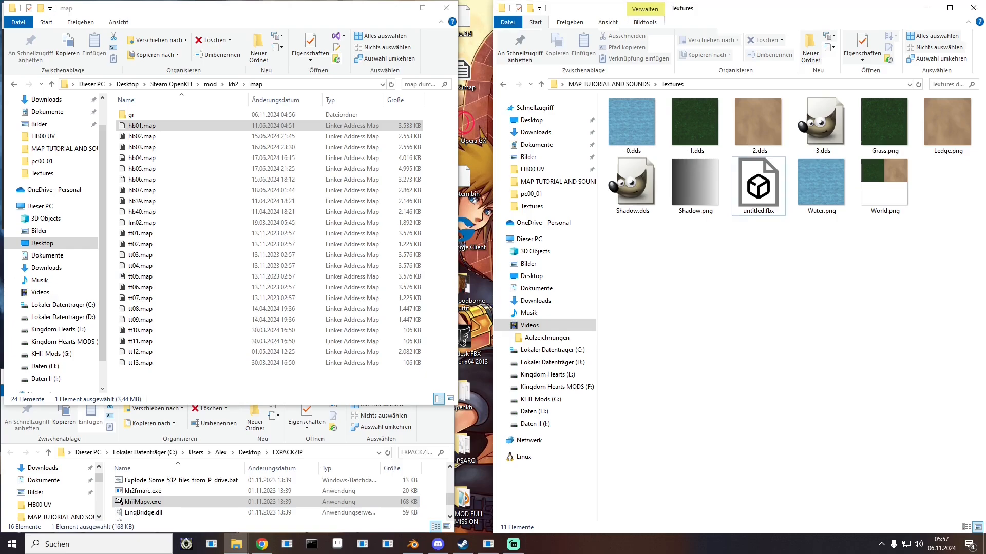
Step: Open the OpenKH Letzte Version mit FIXES folder and select OpenKh.Command.MapGen.exe
{"action": "mouse_move", "coordinate": [200, 1]}
{"action": "left_mouse_down"}
{"action": "mouse_move", "coordinate": [193, 24]}
{"action": "mouse_move", "coordinate": [194, 1]}
{"action": "left_mouse_up"}
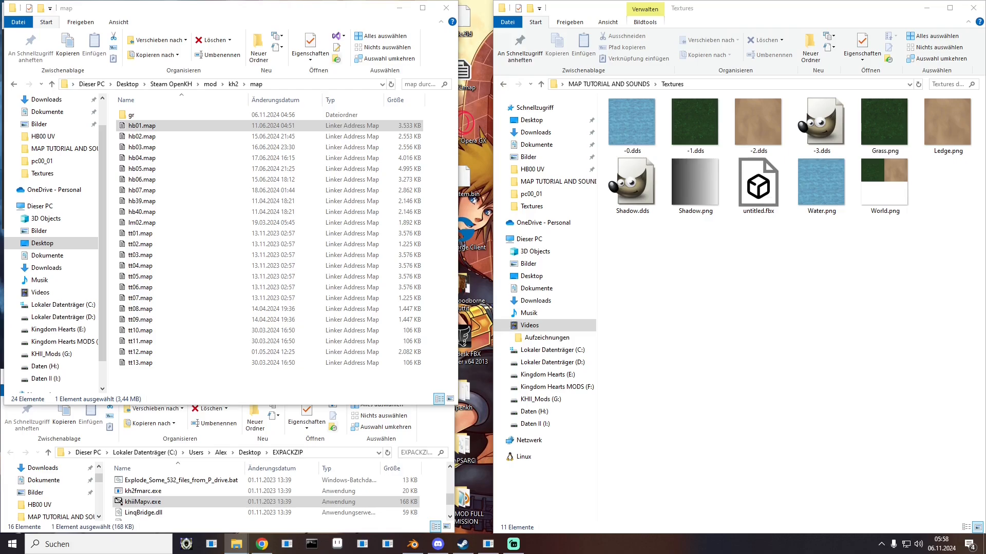
{"action": "left_click_drag", "start_coordinate": [316, 67], "coordinate": [456, 30]}
{"action": "scroll", "coordinate": [452, 369], "scroll_direction": "down", "scroll_amount": 11}
{"action": "scroll", "coordinate": [451, 370], "scroll_direction": "down", "scroll_amount": 20}
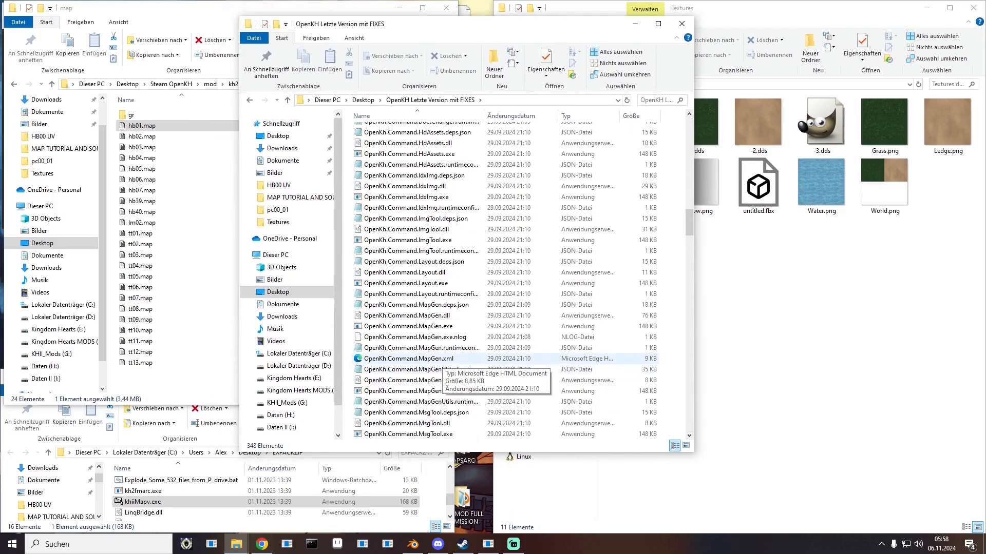
{"action": "left_click", "coordinate": [408, 327]}
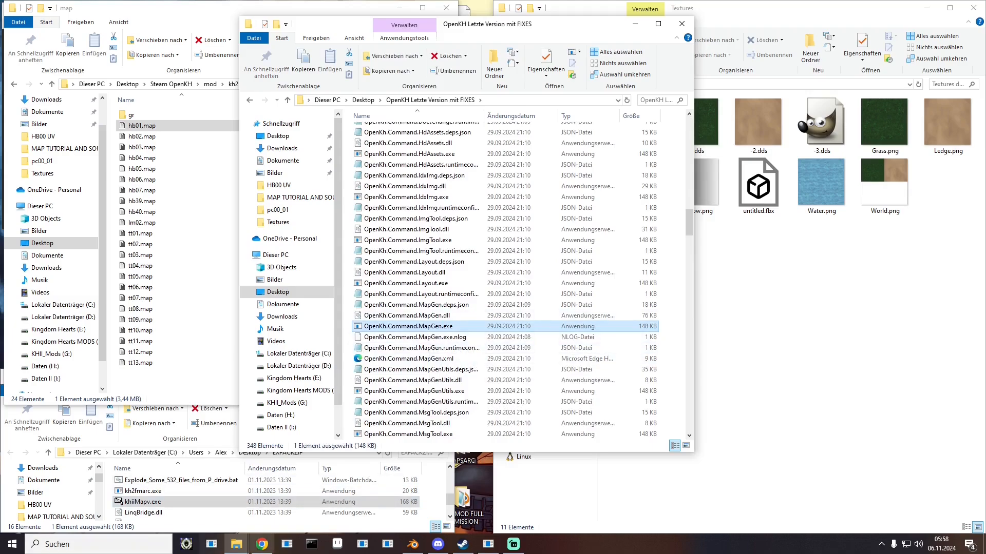
Step: Run OpenKh.Command.MapGen.exe on untitled.fbx from the Textures folder in a new command prompt to build the map file
{"action": "left_click", "coordinate": [312, 545]}
{"action": "left_click_drag", "start_coordinate": [336, 78], "coordinate": [297, 38]}
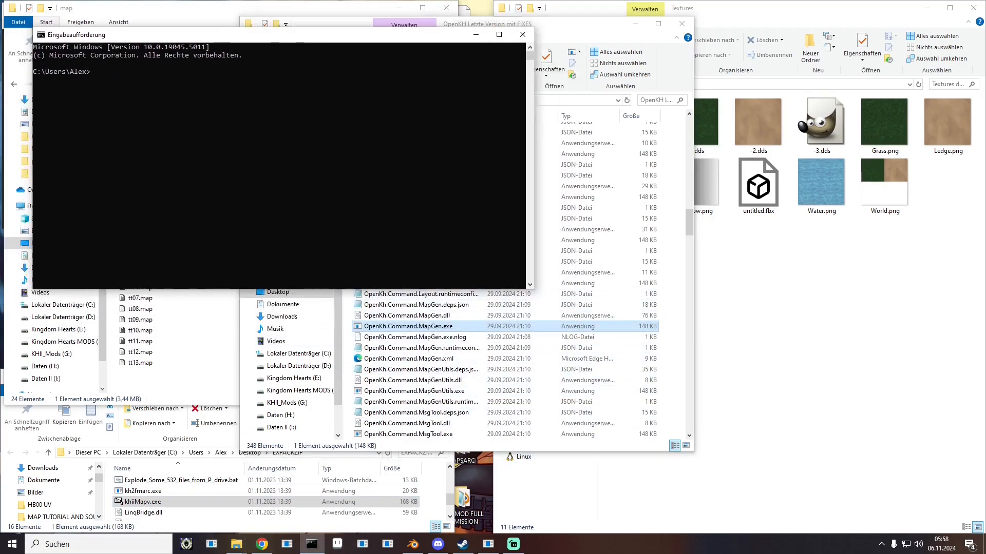
{"action": "left_click_drag", "start_coordinate": [410, 326], "coordinate": [308, 138]}
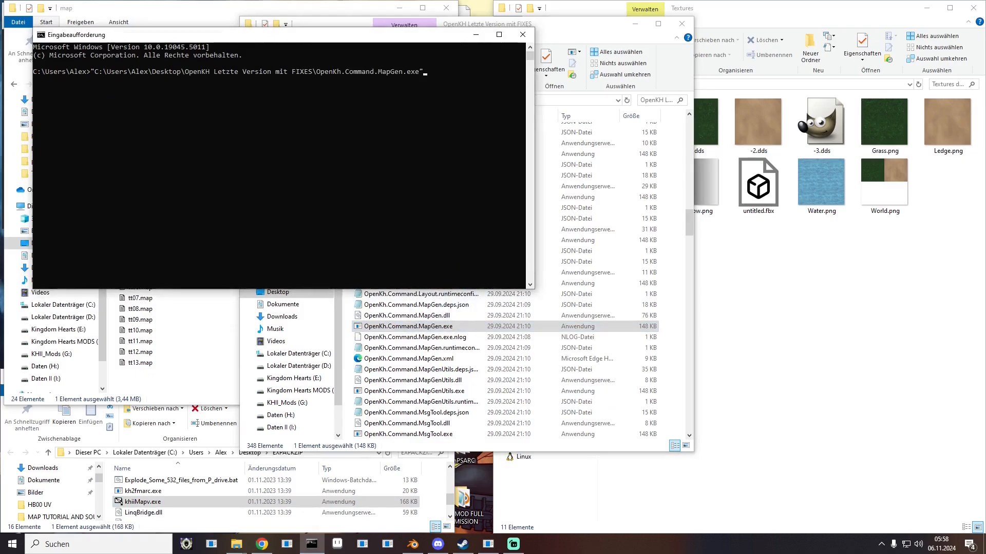
{"action": "left_click_drag", "start_coordinate": [758, 185], "coordinate": [309, 154]}
{"action": "left_click", "coordinate": [367, 162]}
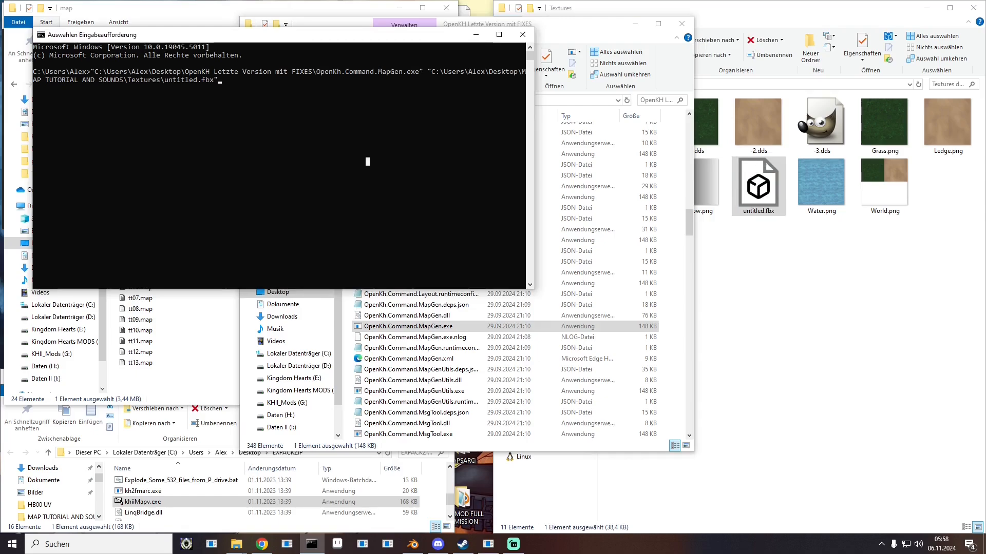
{"action": "key", "text": "Return"}
{"action": "key", "text": "Return"}
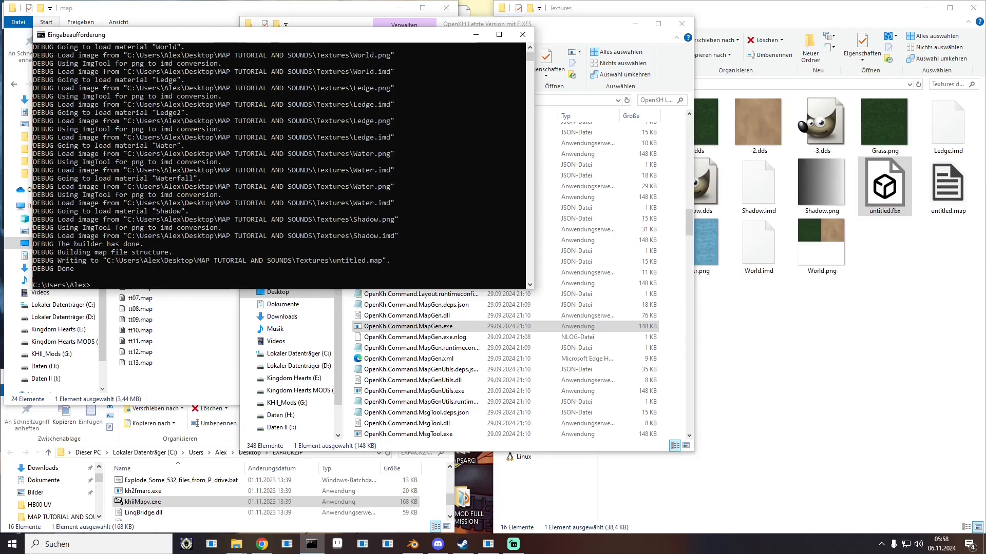
Step: Review MapGen's log output in the command prompt, and close the prompt and the OpenKH program folder
{"action": "scroll", "coordinate": [277, 165], "scroll_direction": "up", "scroll_amount": 3}
{"action": "scroll", "coordinate": [277, 164], "scroll_direction": "down", "scroll_amount": 1}
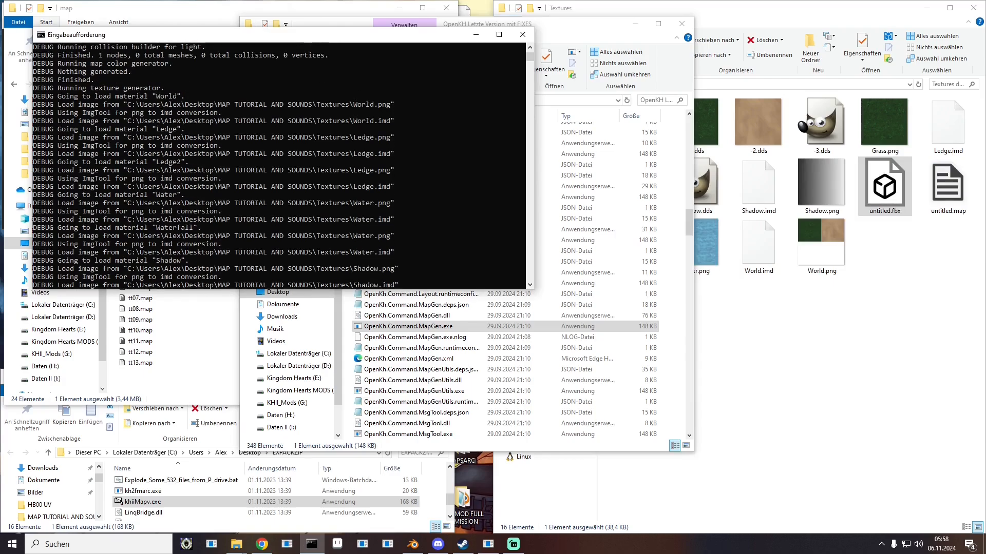
{"action": "scroll", "coordinate": [277, 164], "scroll_direction": "down", "scroll_amount": 2}
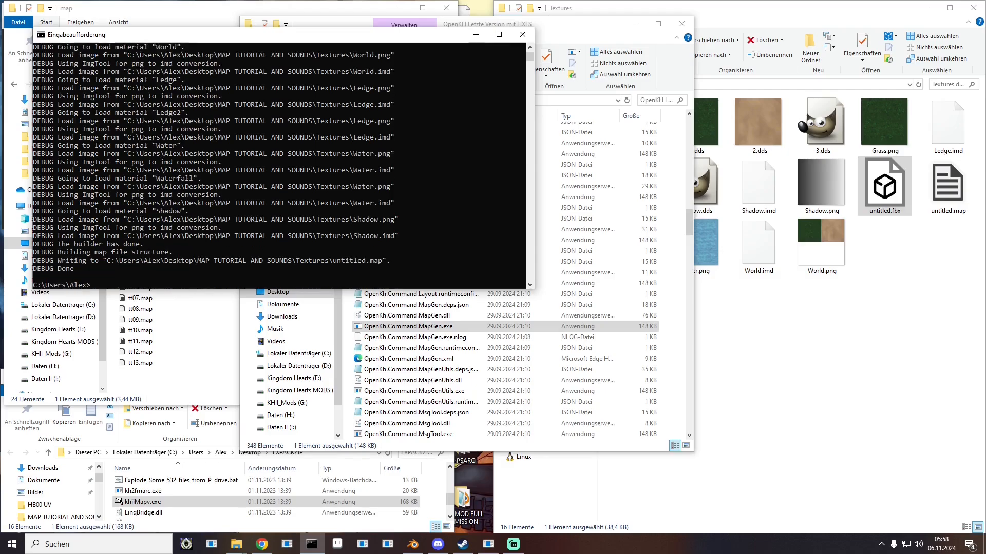
{"action": "key", "text": "alt+F4"}
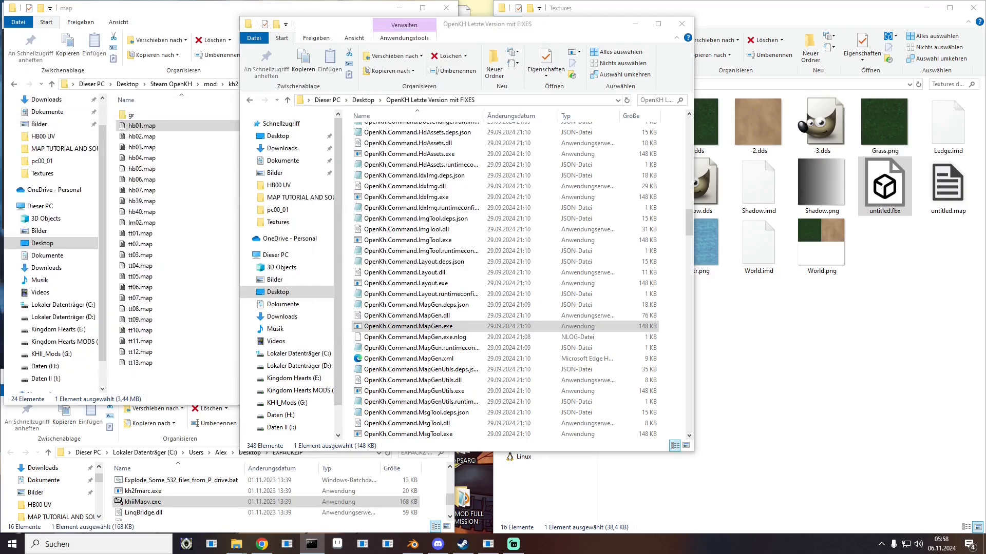
{"action": "key", "text": "alt+F4"}
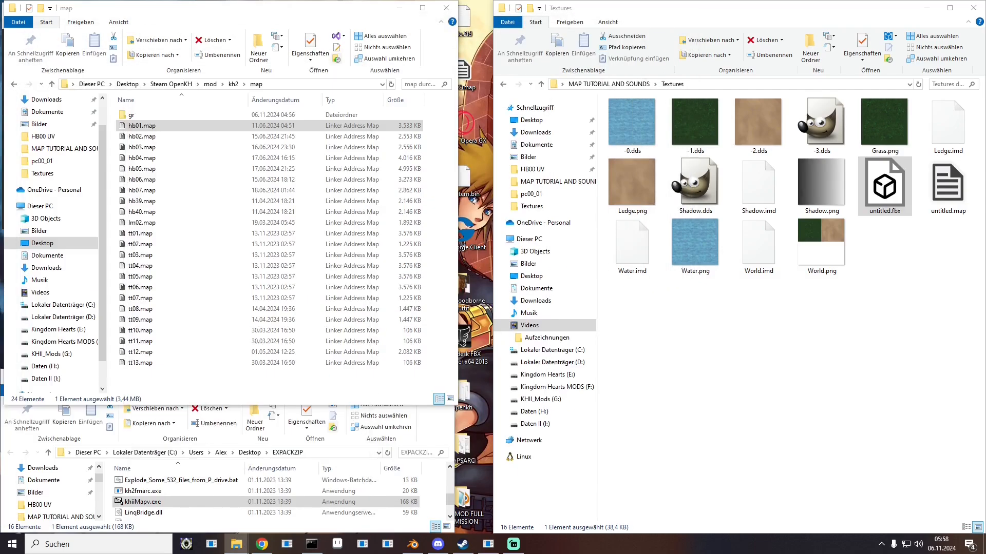
Step: Start khiiMapv.exe, load untitled.map from the Textures folder and show it in a maximized map viewer
{"action": "left_click", "coordinate": [947, 185]}
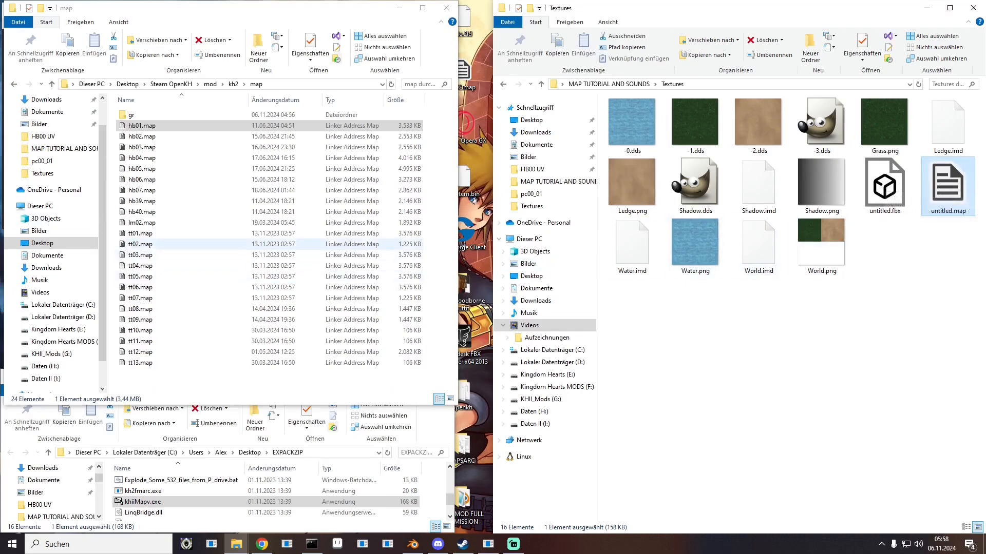
{"action": "double_click", "coordinate": [143, 502]}
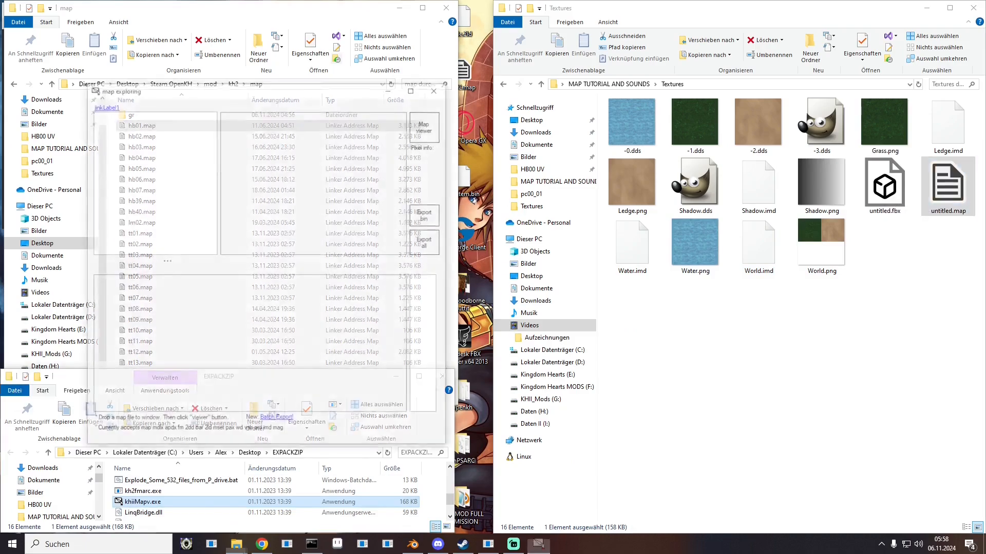
{"action": "left_click_drag", "start_coordinate": [948, 186], "coordinate": [314, 198]}
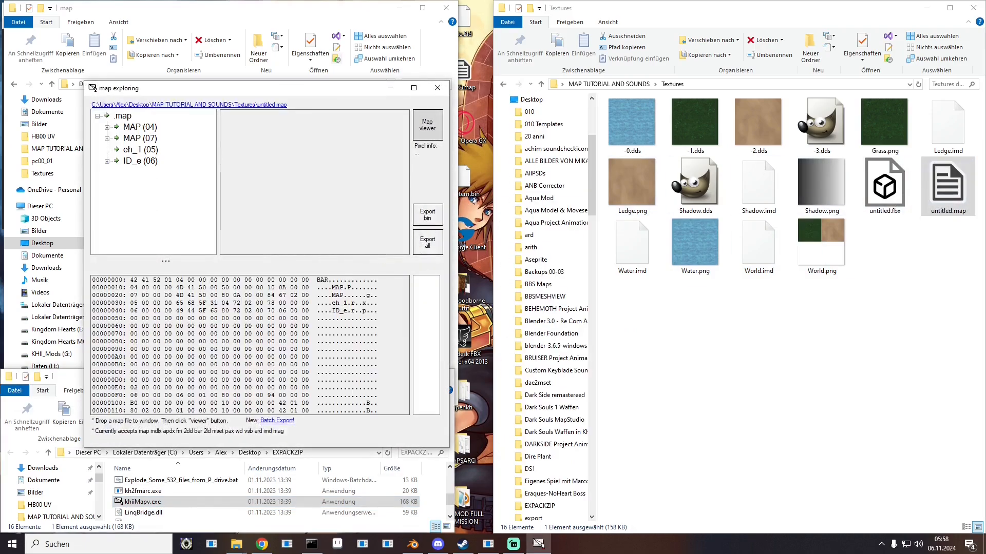
{"action": "left_click", "coordinate": [427, 125]}
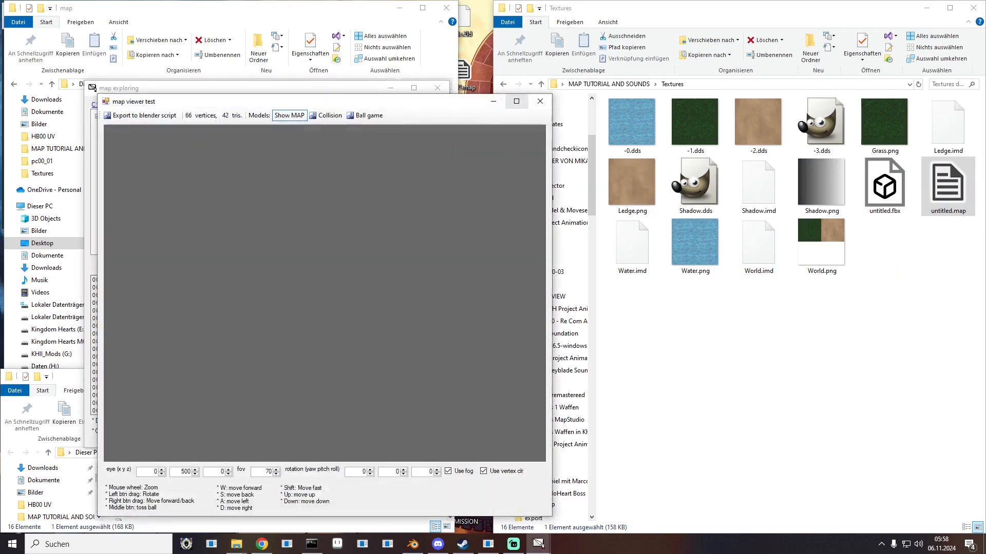
{"action": "left_click", "coordinate": [516, 101]}
Step: Inspect the map model in the viewer from several angles, toggling fog and vertex colours, and close the viewer
{"action": "left_click_drag", "start_coordinate": [493, 251], "coordinate": [536, 197]}
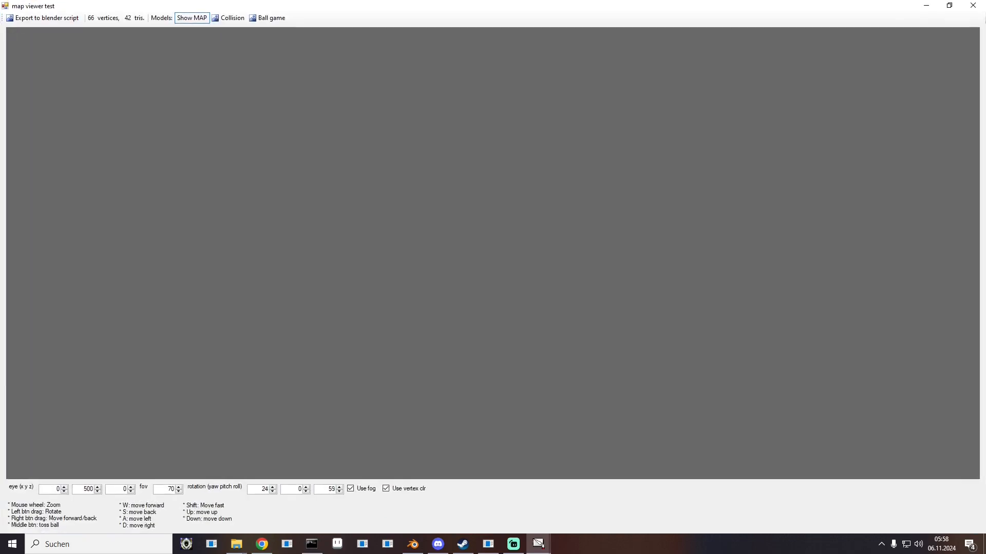
{"action": "left_click_drag", "start_coordinate": [492, 101], "coordinate": [493, 96]}
{"action": "key", "text": "s"}
{"action": "left_click_drag", "start_coordinate": [493, 252], "coordinate": [497, 301]}
{"action": "key", "text": "a"}
{"action": "key", "text": "s"}
{"action": "left_click", "coordinate": [350, 488]}
{"action": "left_click", "coordinate": [386, 489]}
{"action": "left_click_drag", "start_coordinate": [416, 390], "coordinate": [318, 347]}
{"action": "left_click", "coordinate": [973, 6]}
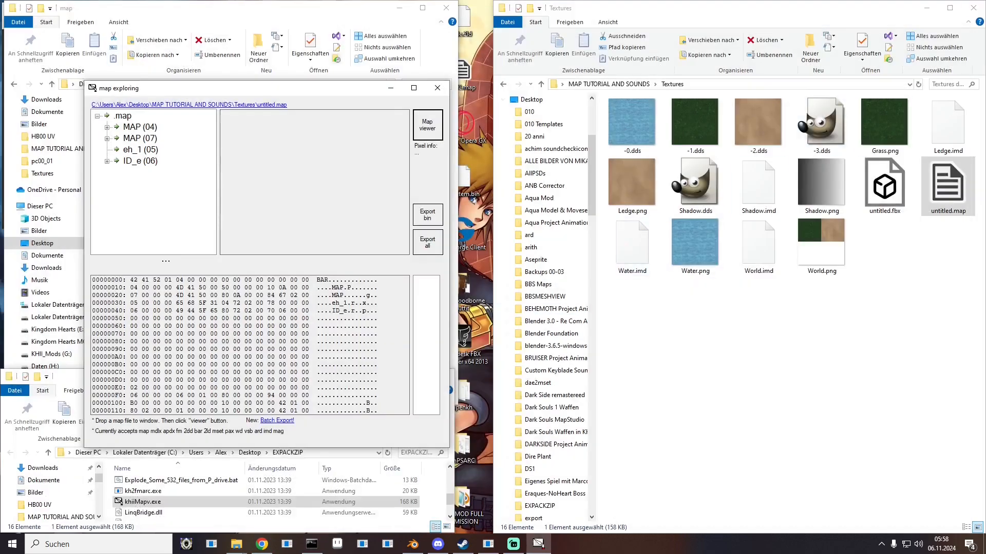
Step: Copy the Textures folder path from File Explorer and load the al14 map in KH2 Map Studio
{"action": "left_click", "coordinate": [287, 544]}
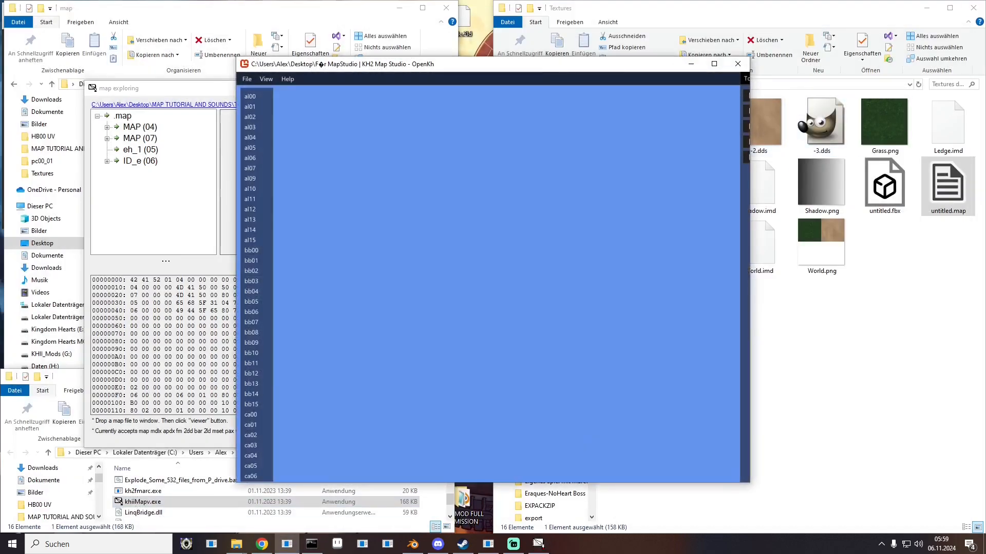
{"action": "left_click", "coordinate": [786, 84]}
{"action": "key", "text": "ctrl+c"}
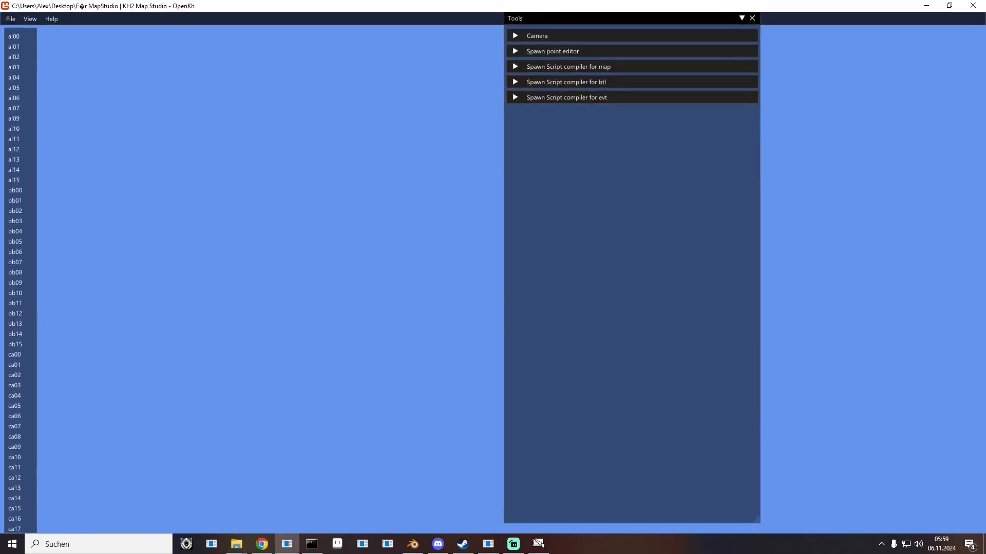
{"action": "left_click", "coordinate": [11, 19]}
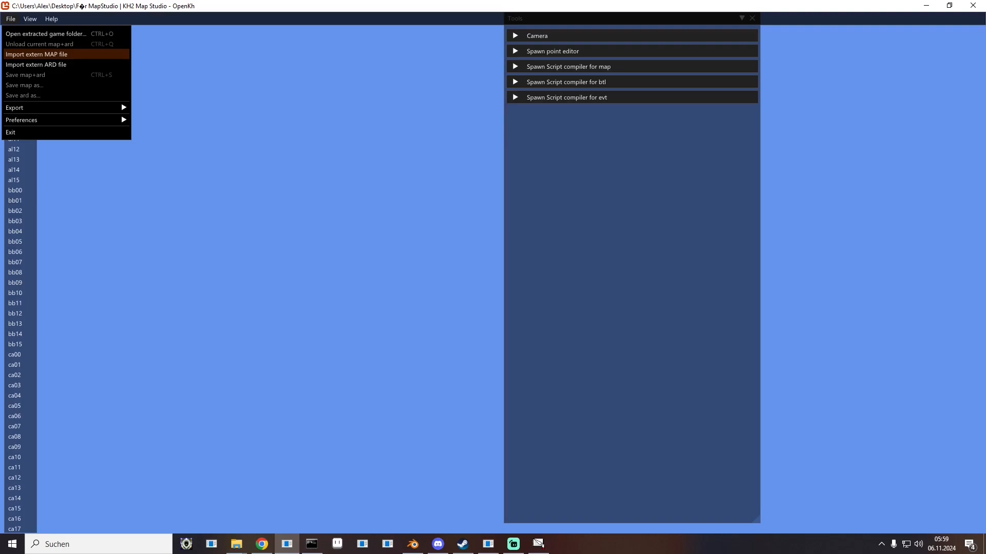
{"action": "left_click", "coordinate": [15, 170]}
Step: Import untitled.map from the Textures folder into KH2 Map Studio as an external MAP file
{"action": "left_click", "coordinate": [11, 19]}
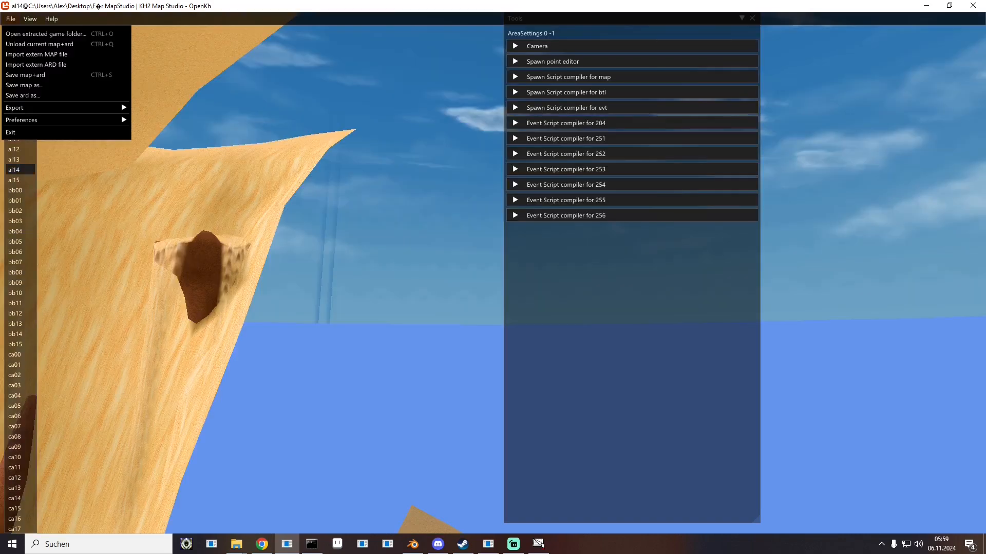
{"action": "left_click", "coordinate": [32, 54]}
{"action": "left_click", "coordinate": [308, 36]}
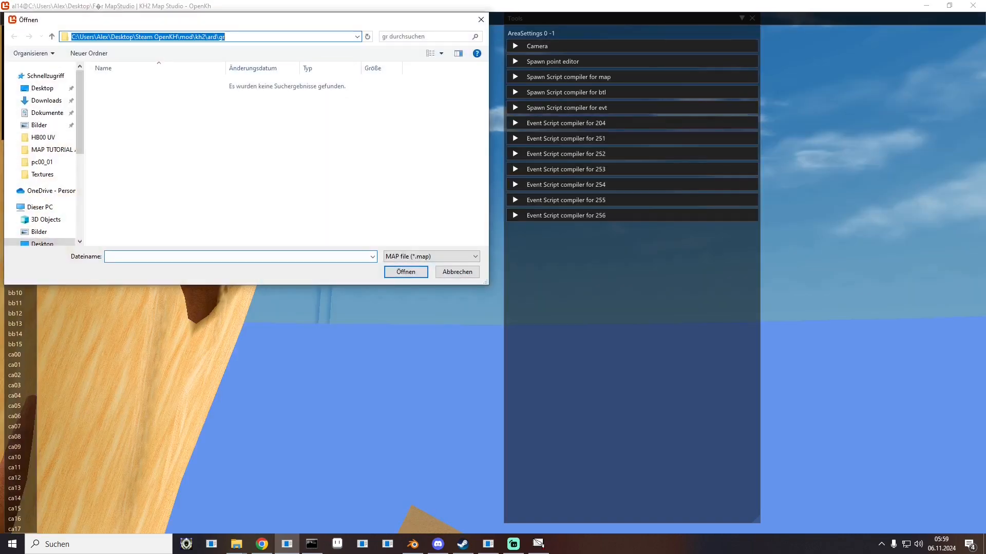
{"action": "key", "text": "ctrl+v"}
{"action": "key", "text": "Return"}
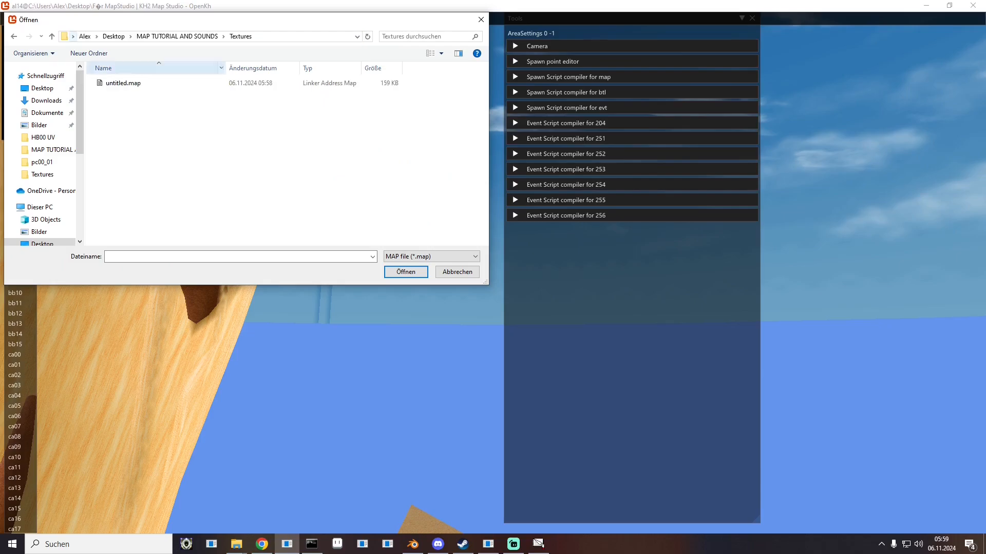
{"action": "double_click", "coordinate": [121, 82]}
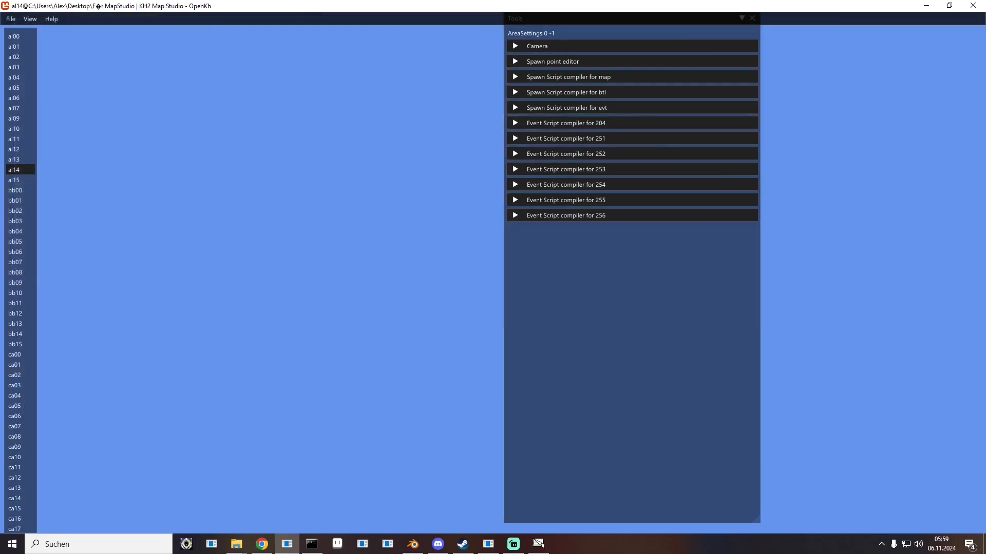
Step: Move the Tools window out of the way and examine the imported map's ground, ledge strip, water blocks and shadow from several angles
{"action": "left_click_drag", "start_coordinate": [631, 19], "coordinate": [853, 35]}
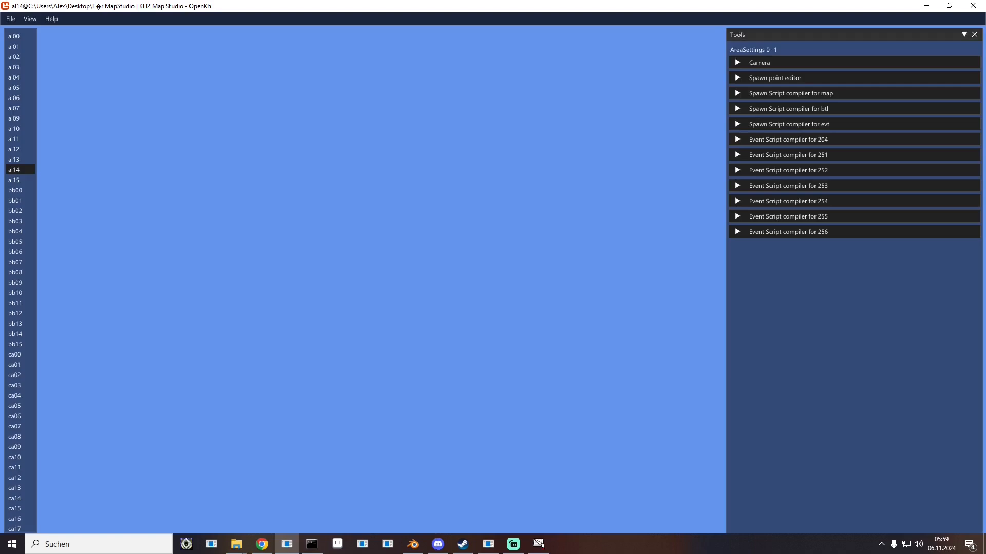
{"action": "key", "text": "w"}
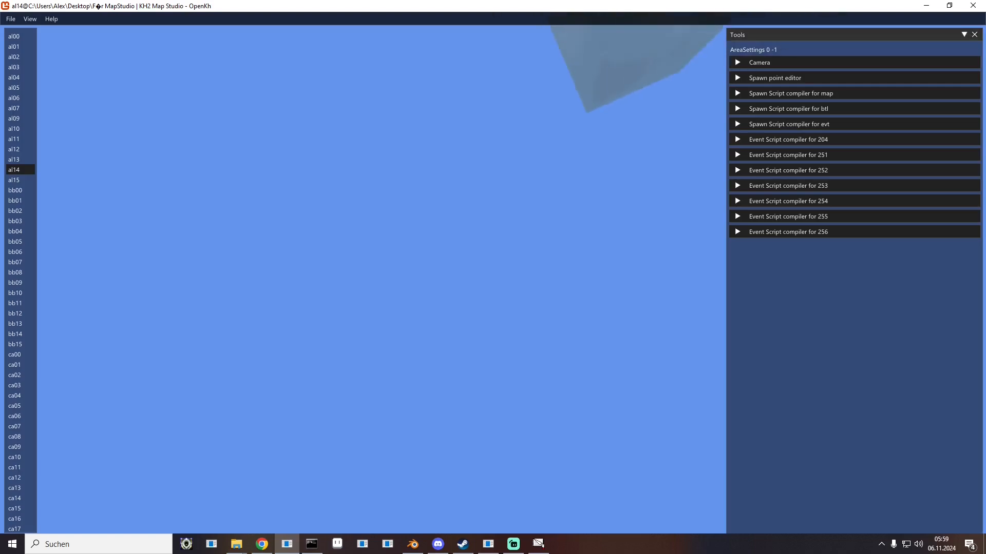
{"action": "key", "text": "w"}
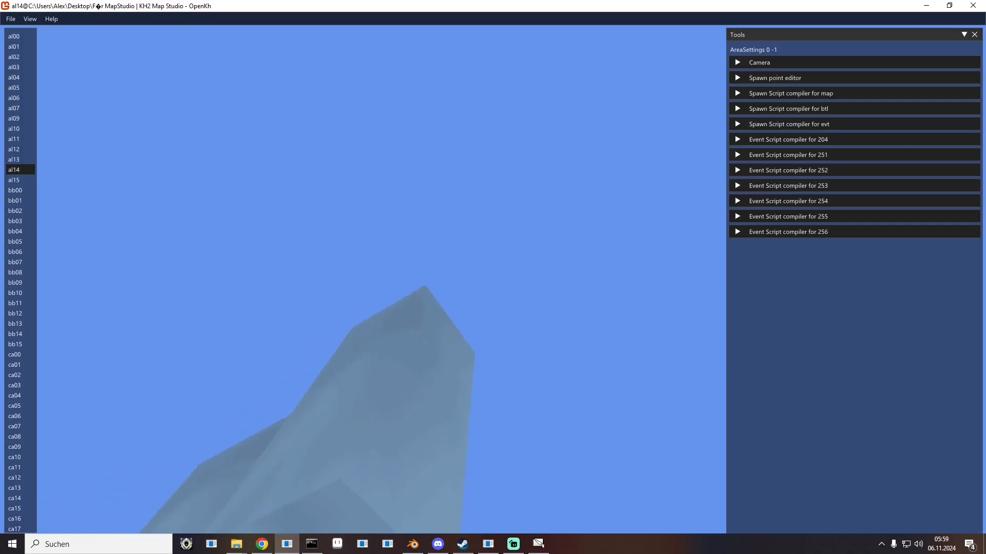
{"action": "key", "text": "Up"}
{"action": "key", "text": "Down"}
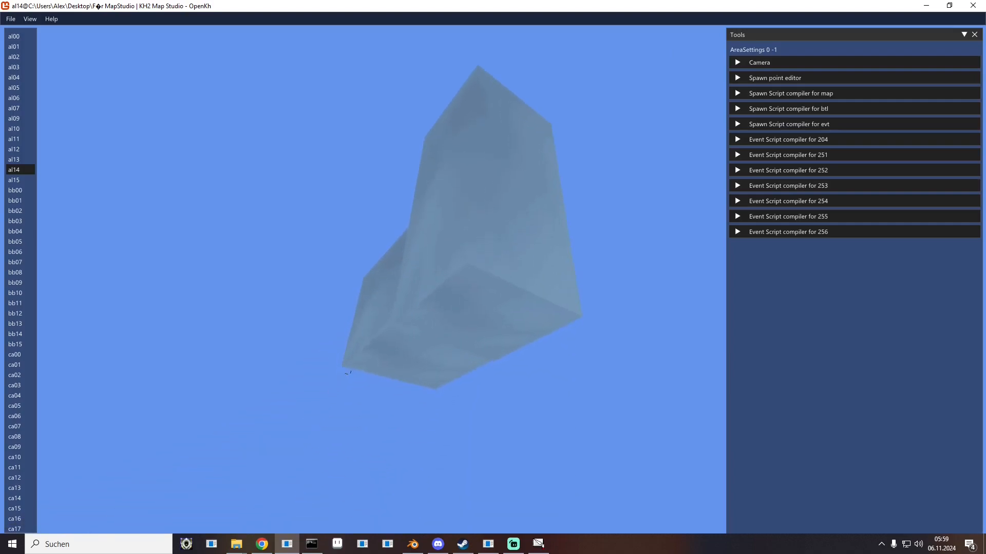
{"action": "key", "text": "Down"}
{"action": "key", "text": "Down"}
{"action": "key", "text": "Left"}
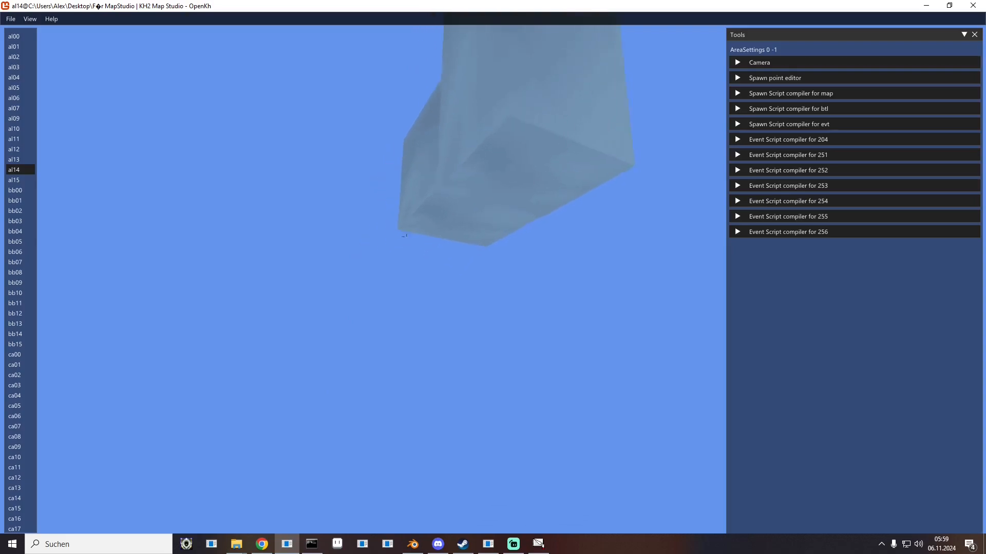
{"action": "key", "text": "Down"}
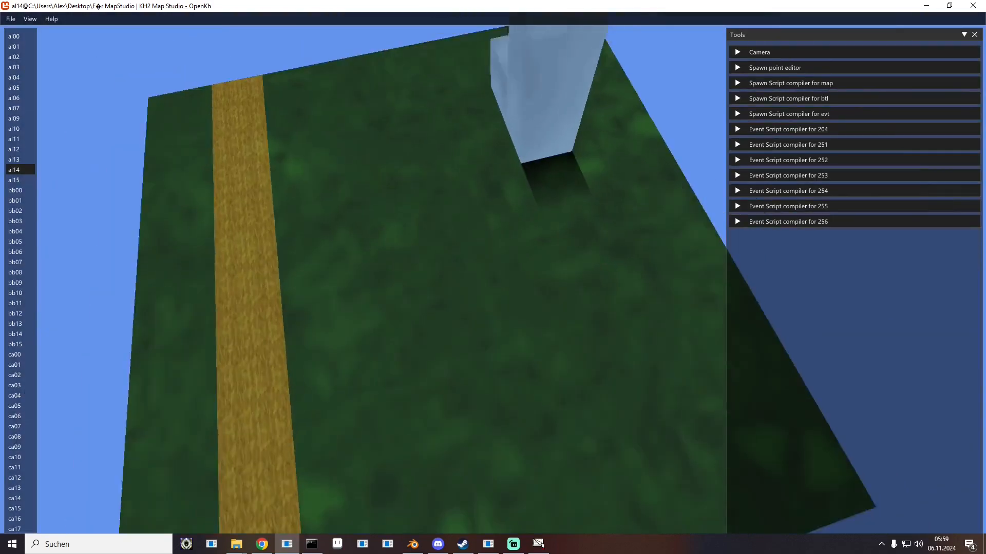
{"action": "key", "text": "s"}
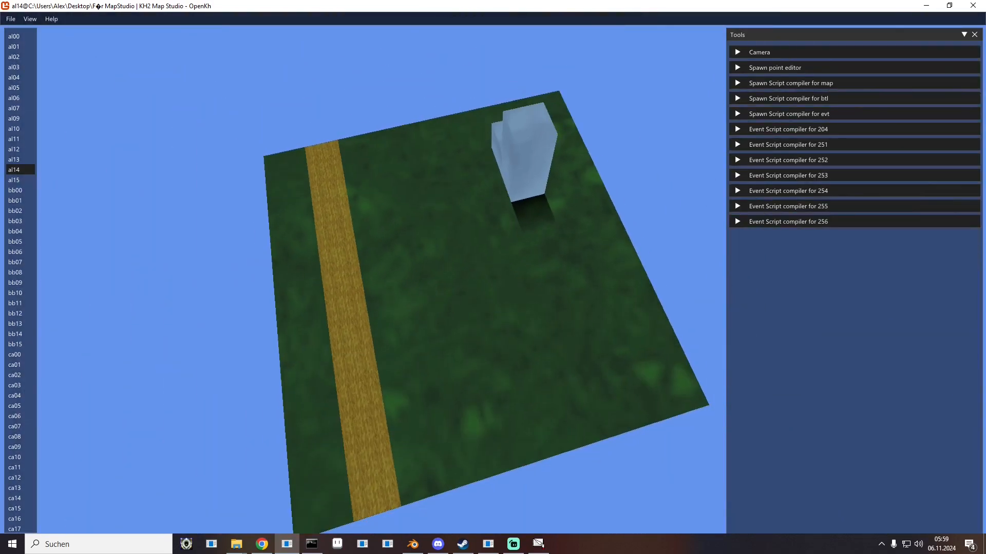
{"action": "key", "text": "s"}
{"action": "key", "text": "d"}
{"action": "key", "text": "a"}
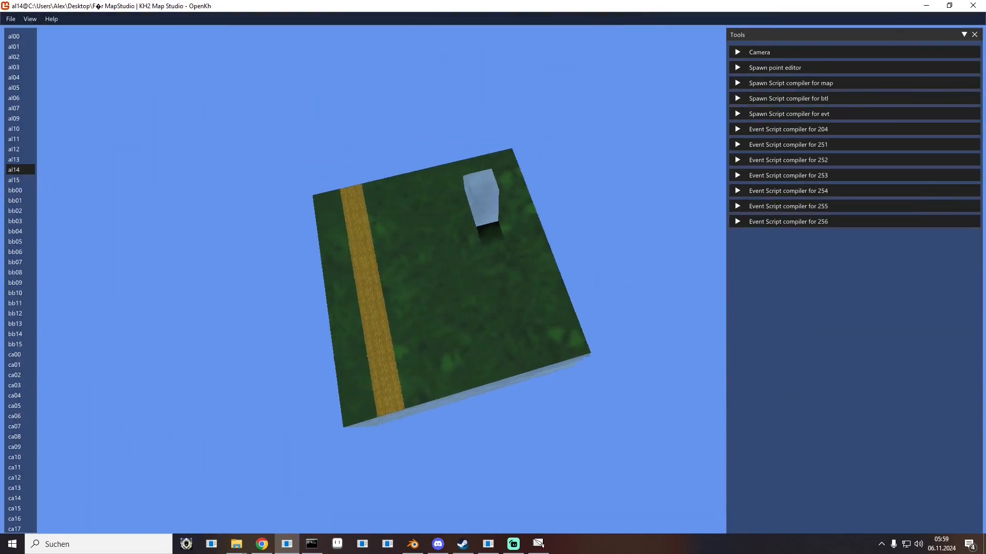
{"action": "key", "text": "a"}
{"action": "key", "text": "Right"}
{"action": "key", "text": "Down"}
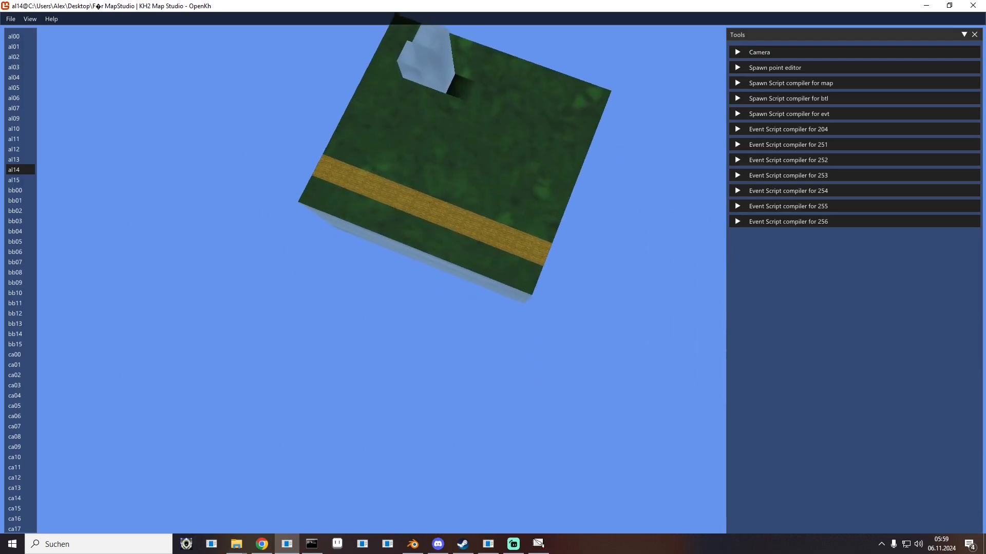
{"action": "key", "text": "Up"}
{"action": "key", "text": "w"}
{"action": "key", "text": "d"}
{"action": "key", "text": "a"}
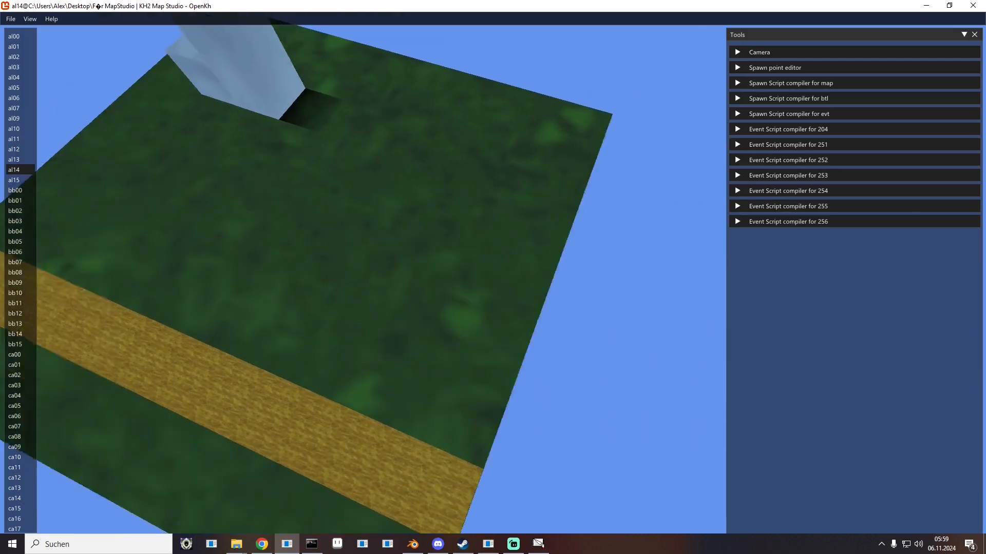
{"action": "key", "text": "Right"}
{"action": "key", "text": "s"}
{"action": "key", "text": "Up"}
{"action": "key", "text": "Right"}
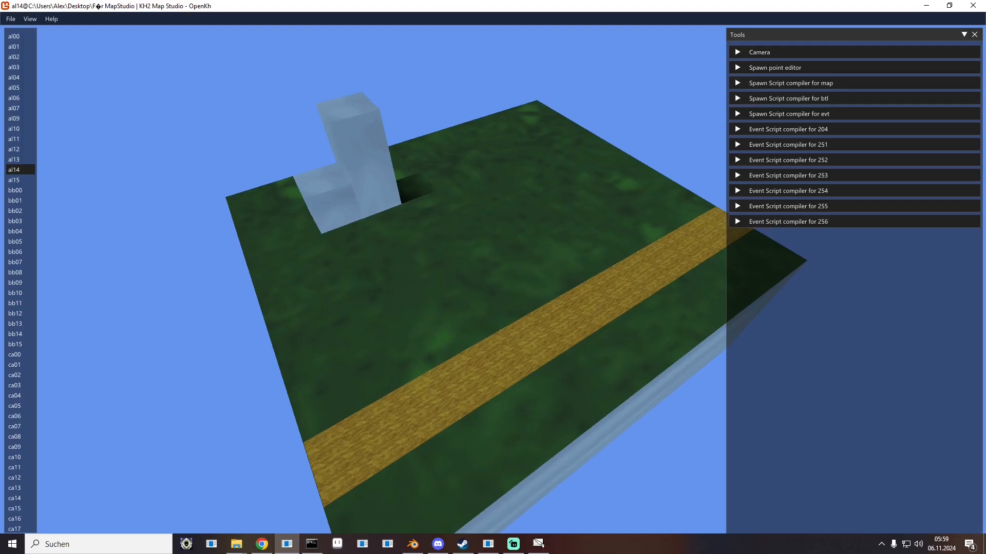
Step: Examine the water blocks and their shadow on the ground up close and from the side
{"action": "key", "text": "Left"}
{"action": "key", "text": "Left"}
{"action": "key", "text": "s"}
{"action": "key", "text": "a"}
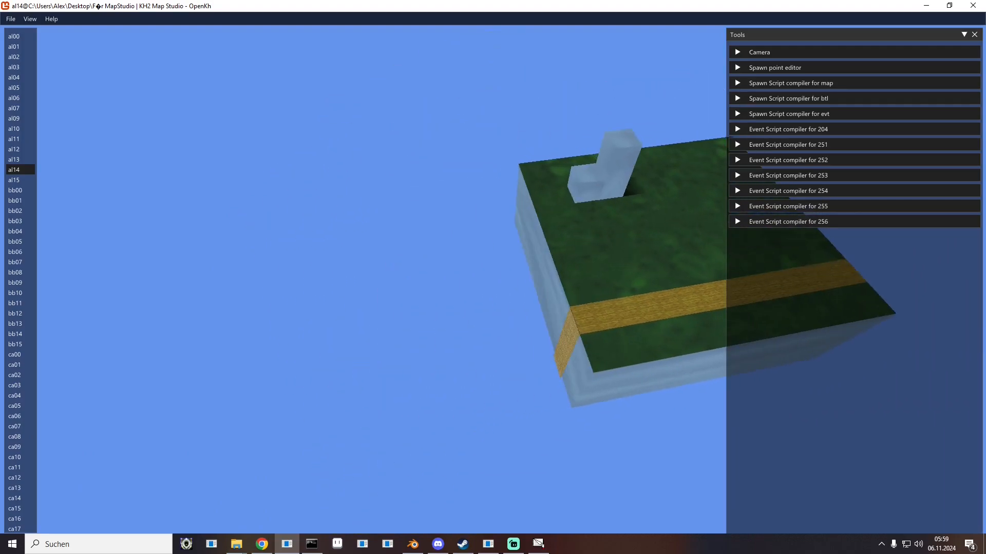
{"action": "key", "text": "d"}
{"action": "key", "text": "Left"}
{"action": "key", "text": "Left"}
{"action": "key", "text": "Up"}
{"action": "key", "text": "w"}
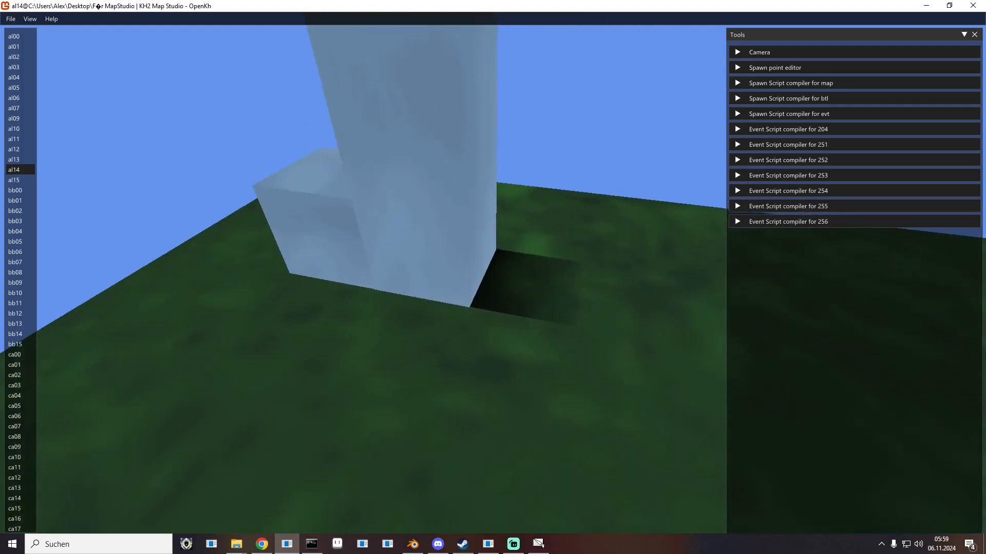
{"action": "key", "text": "Right"}
{"action": "key", "text": "Down"}
{"action": "key", "text": "Up"}
{"action": "key", "text": "w"}
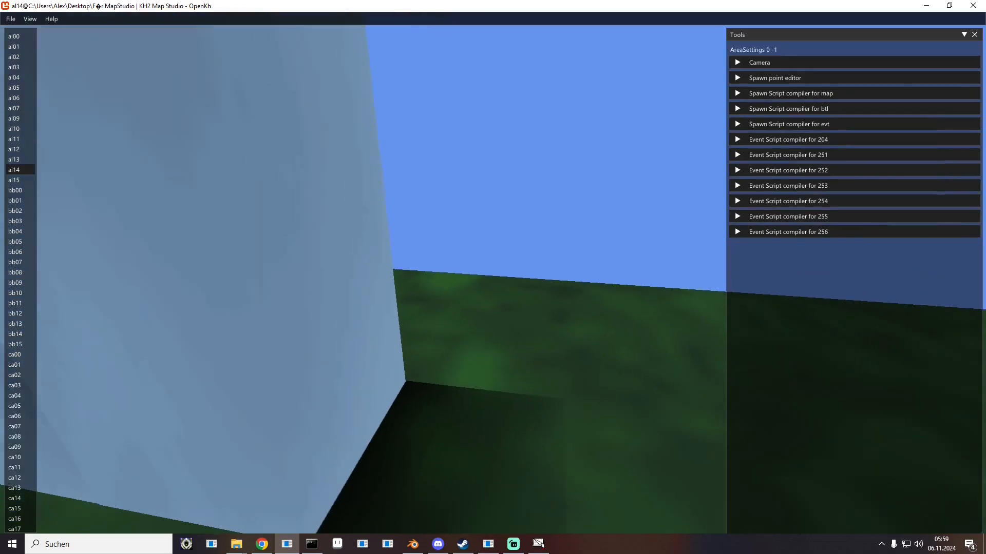
{"action": "key", "text": "Up"}
{"action": "key", "text": "Down"}
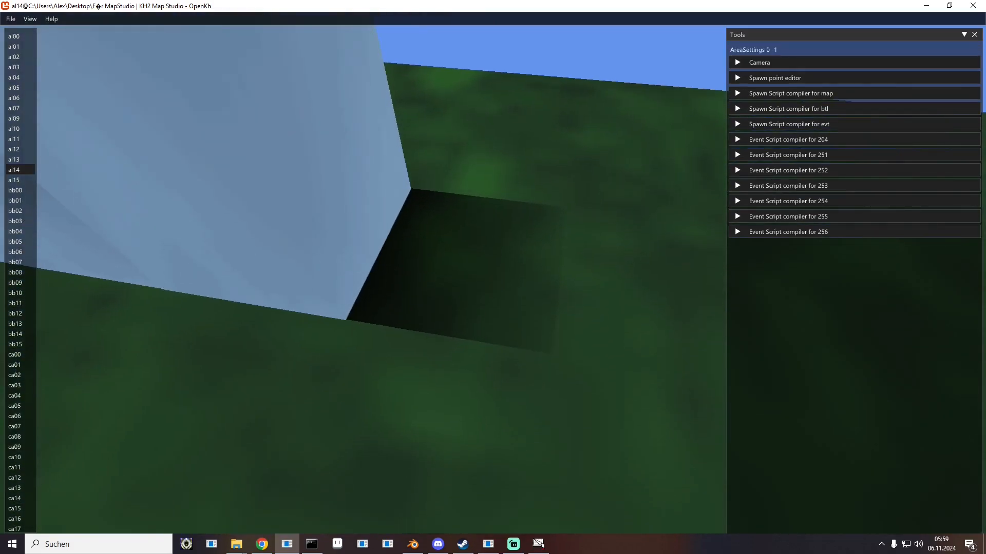
{"action": "key", "text": "s"}
{"action": "key", "text": "d"}
{"action": "key", "text": "a"}
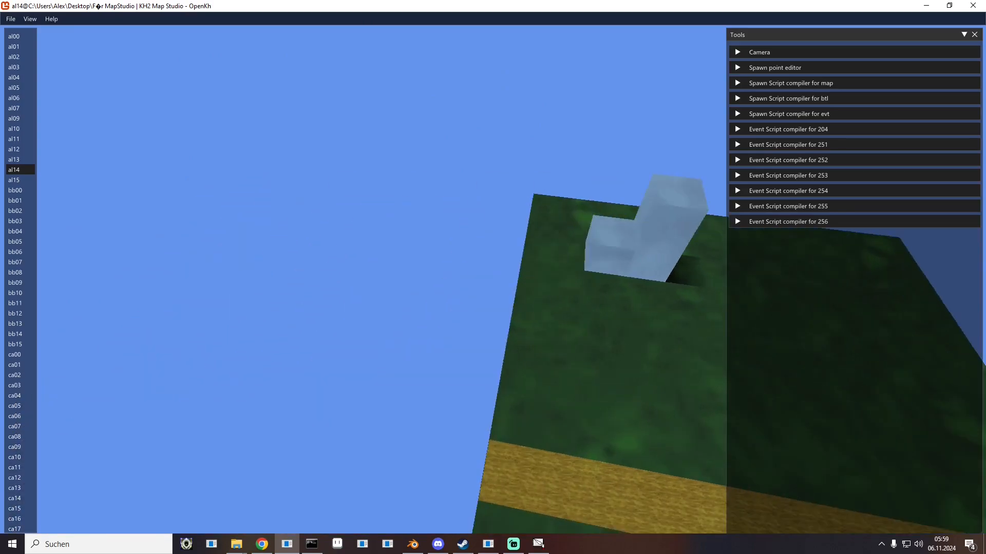
Step: Examine the whole map block from outside, including the path strip running down its side wall
{"action": "key", "text": "Right"}
{"action": "key", "text": "s"}
{"action": "key", "text": "Right"}
{"action": "key", "text": "Right"}
{"action": "key", "text": "Down"}
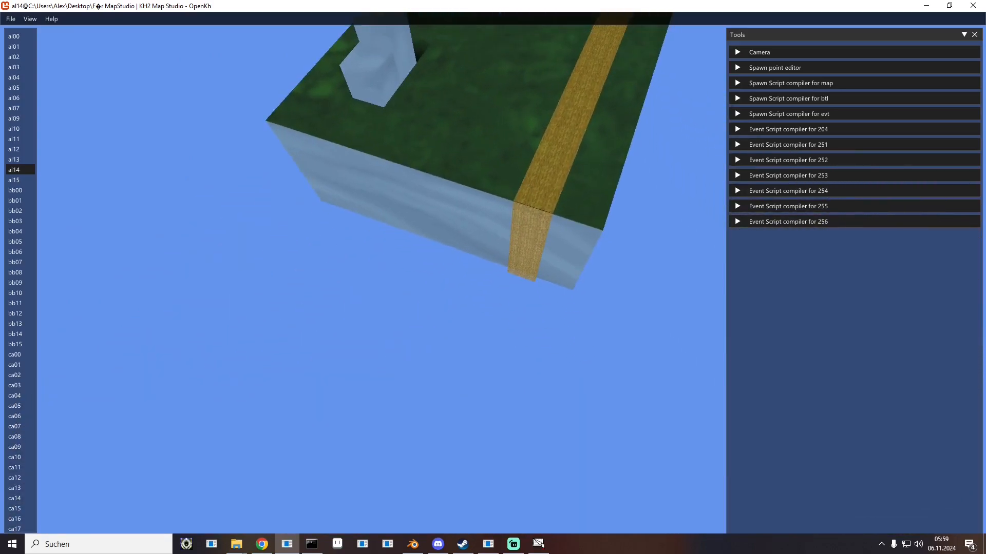
{"action": "key", "text": "Up"}
{"action": "key", "text": "Right"}
{"action": "key", "text": "Up"}
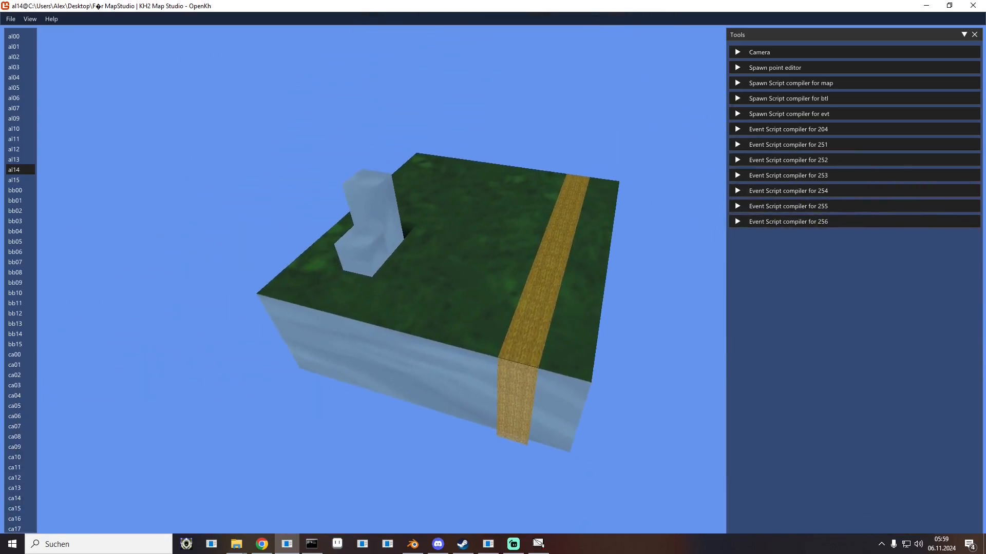
{"action": "left_click_drag", "start_coordinate": [539, 226], "coordinate": [575, 274]}
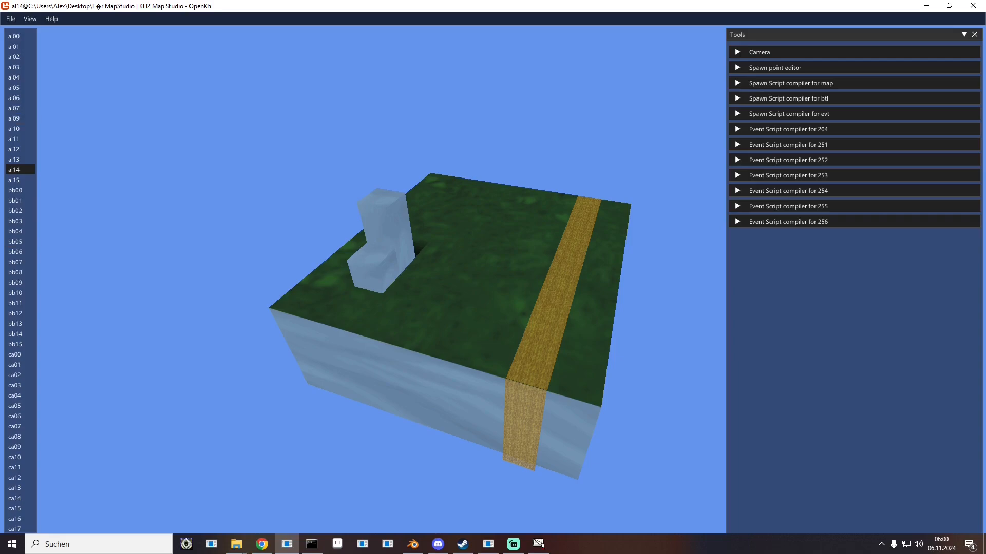
Step: Begin importing an external ARD file and copy the path of the Steam OpenKH mod\kh2 folder from File Explorer
{"action": "left_click", "coordinate": [11, 19]}
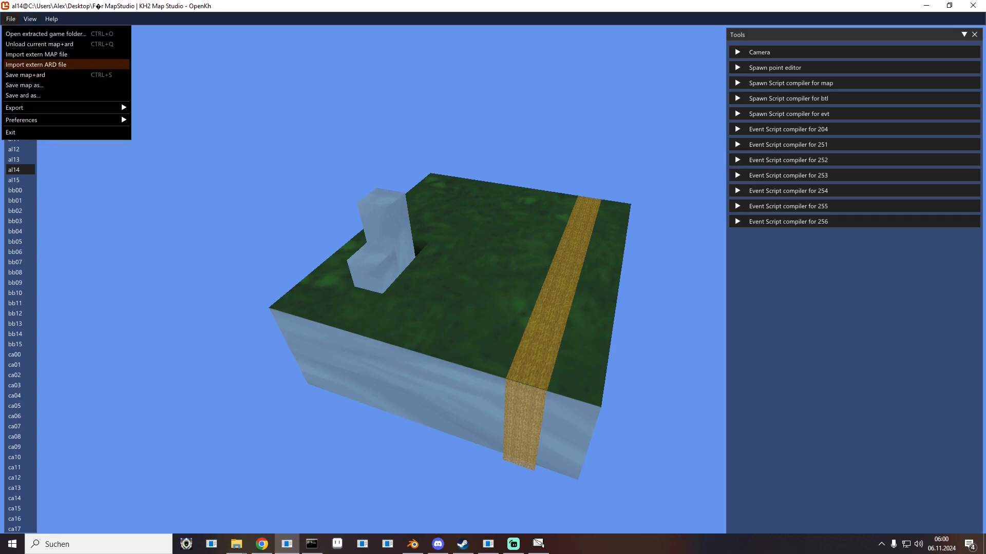
{"action": "left_click", "coordinate": [31, 66]}
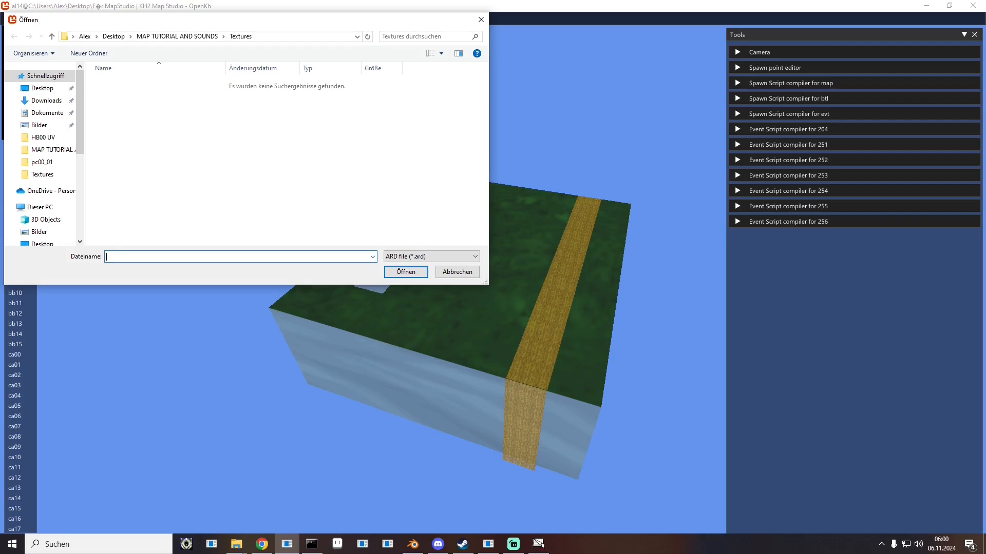
{"action": "left_click", "coordinate": [237, 544]}
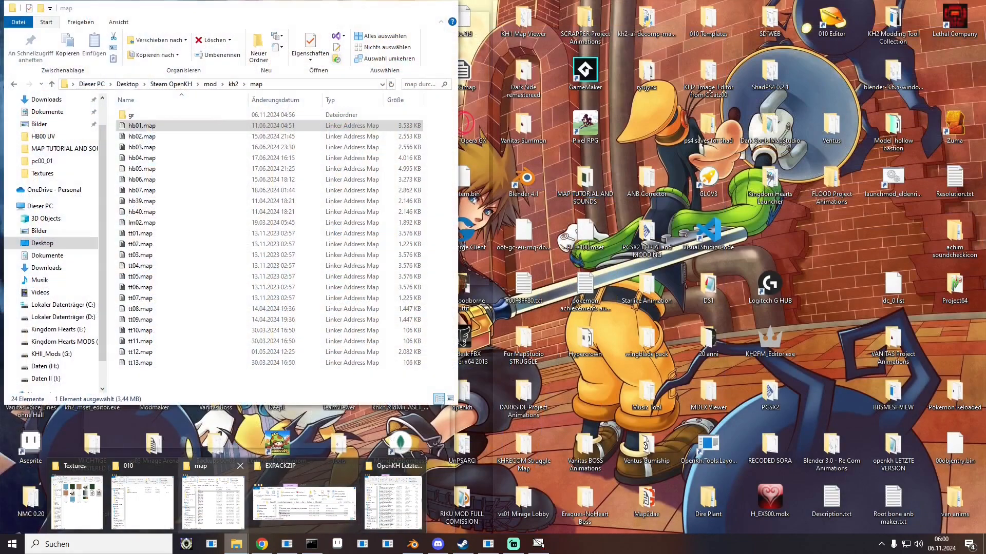
{"action": "left_click", "coordinate": [213, 495]}
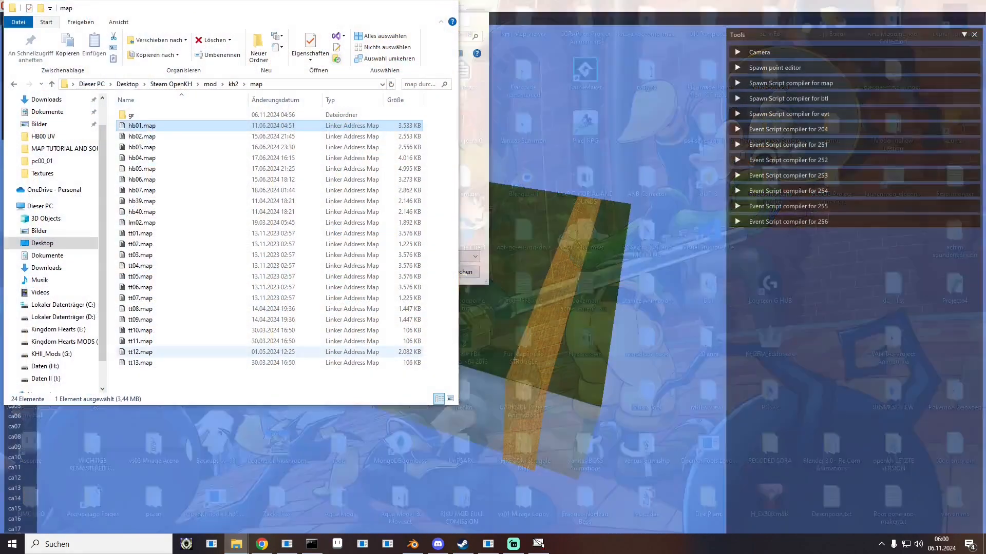
{"action": "left_click", "coordinate": [233, 84]}
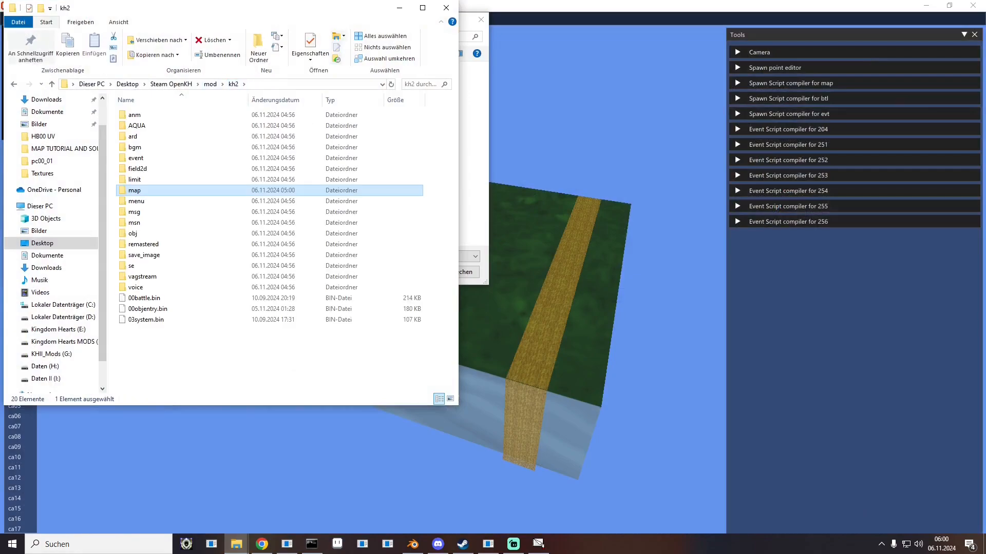
{"action": "left_click", "coordinate": [287, 84]}
{"action": "key", "text": "ctrl+c"}
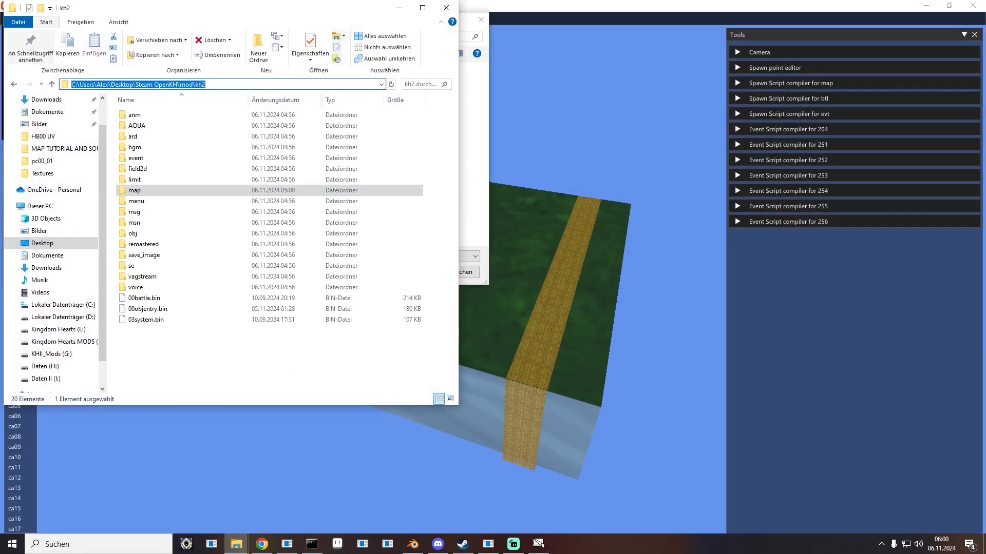
{"action": "left_click", "coordinate": [400, 8]}
Step: Go to the copied kh2 path in the file dialog and import an ARD file from its ard\gr subfolder
{"action": "left_click", "coordinate": [308, 36]}
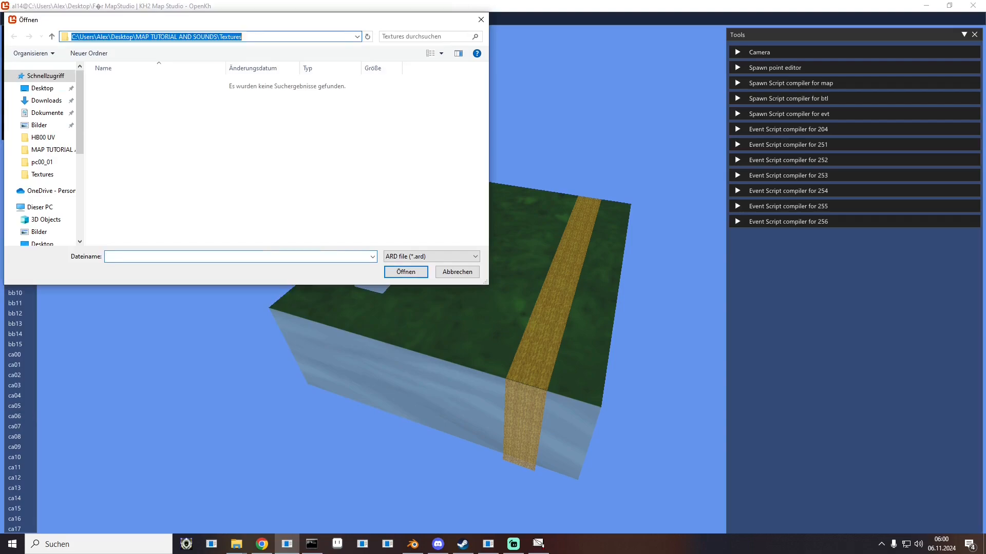
{"action": "key", "text": "ctrl+v"}
{"action": "key", "text": "Return"}
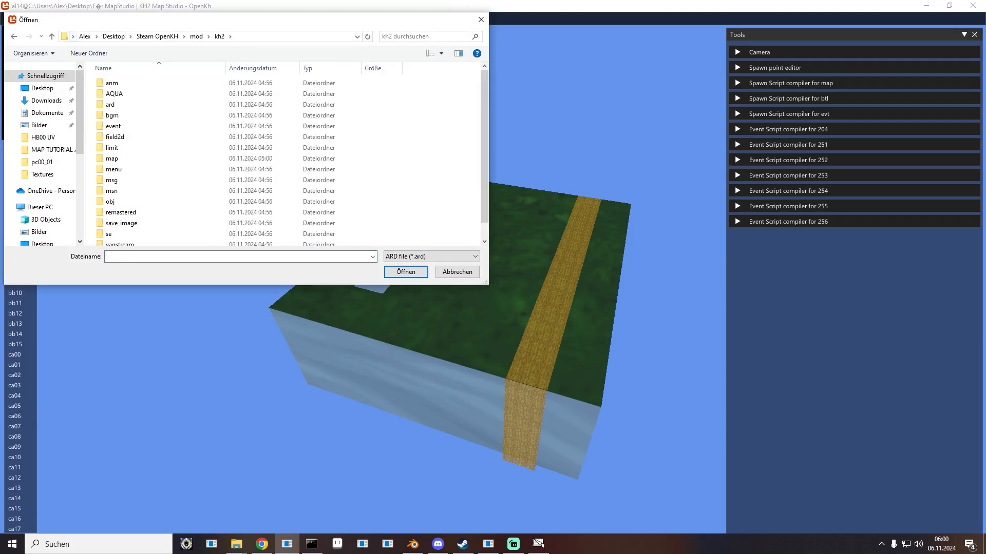
{"action": "double_click", "coordinate": [109, 104]}
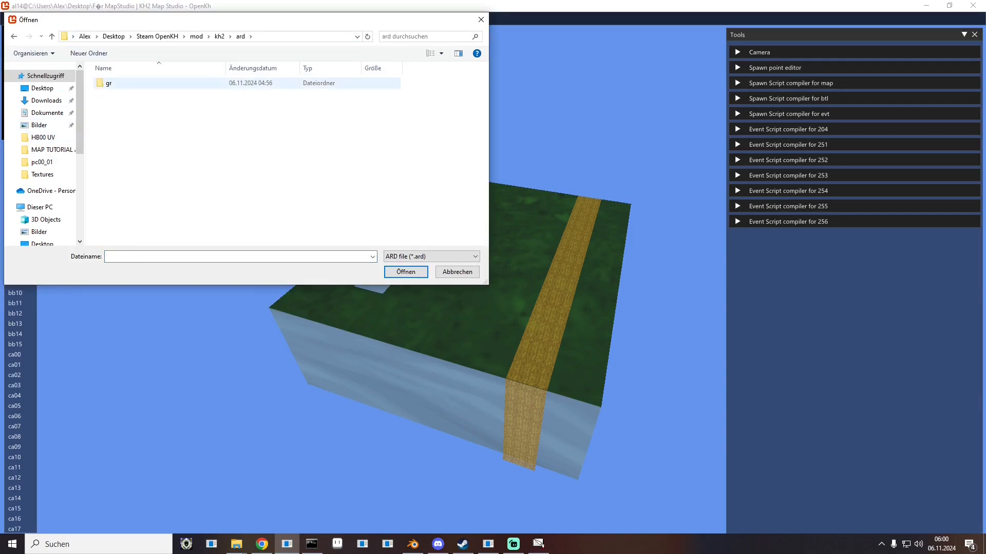
{"action": "double_click", "coordinate": [109, 83]}
{"action": "double_click", "coordinate": [116, 93]}
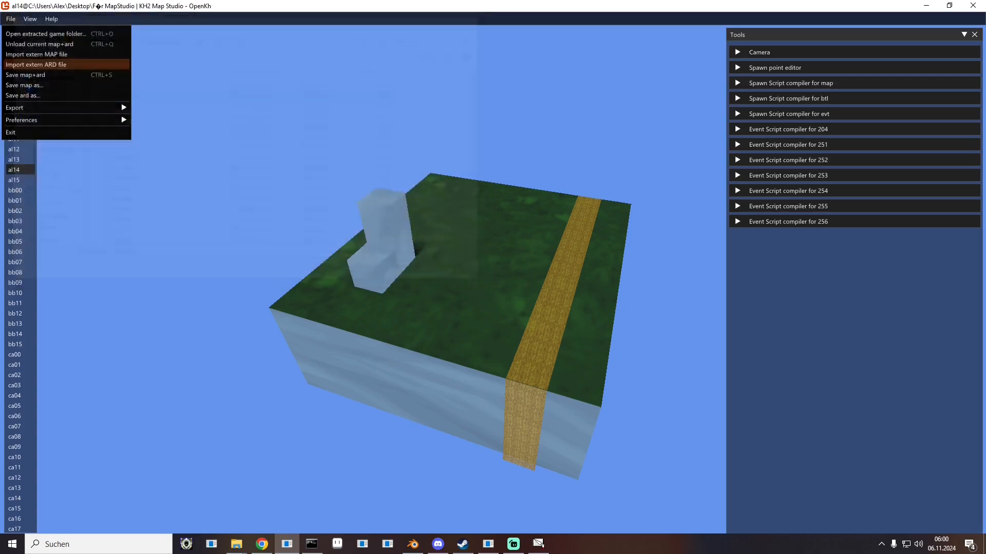
Step: Open the spawn point editor, view spawn group #1 of m_00, and switch to spawn point m_20
{"action": "left_click", "coordinate": [775, 67]}
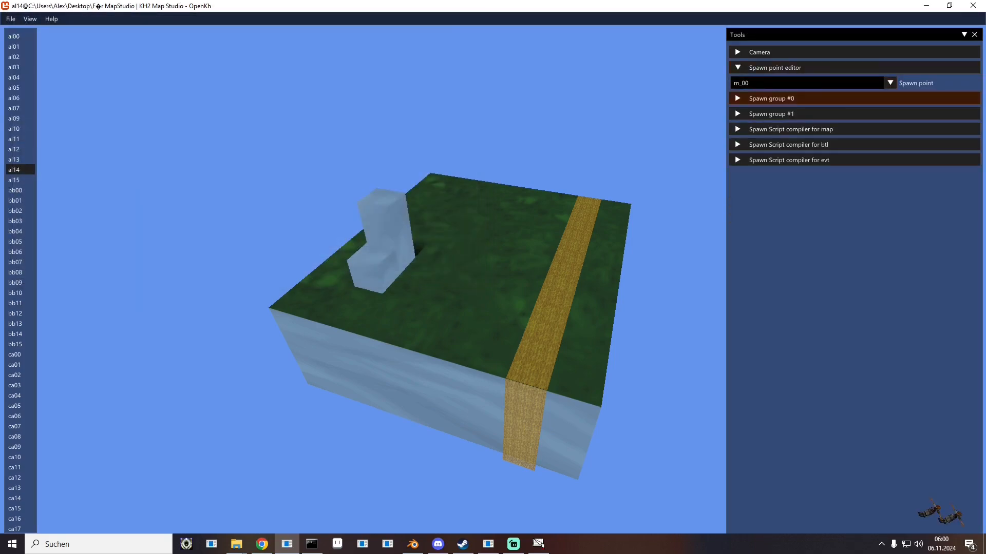
{"action": "left_click", "coordinate": [771, 114]}
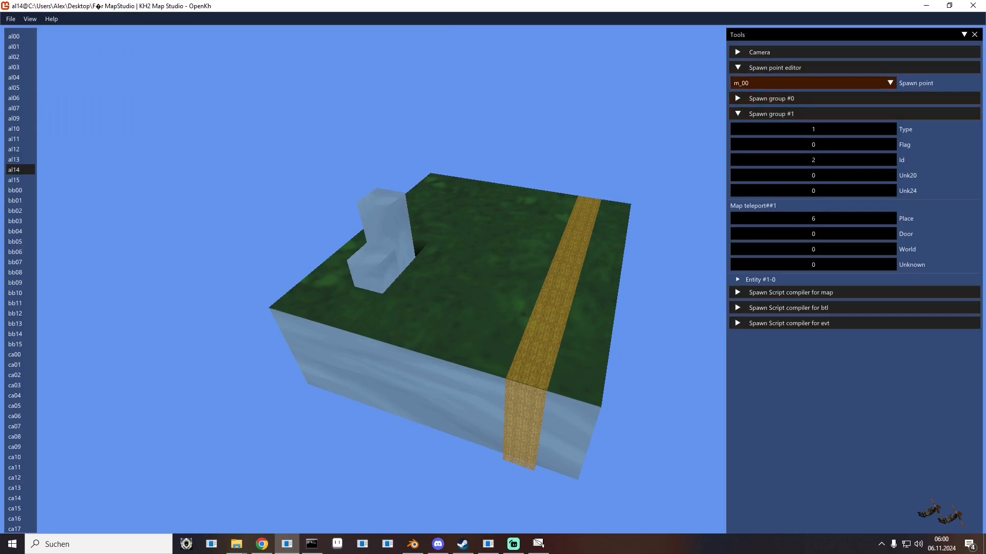
{"action": "left_click", "coordinate": [808, 83]}
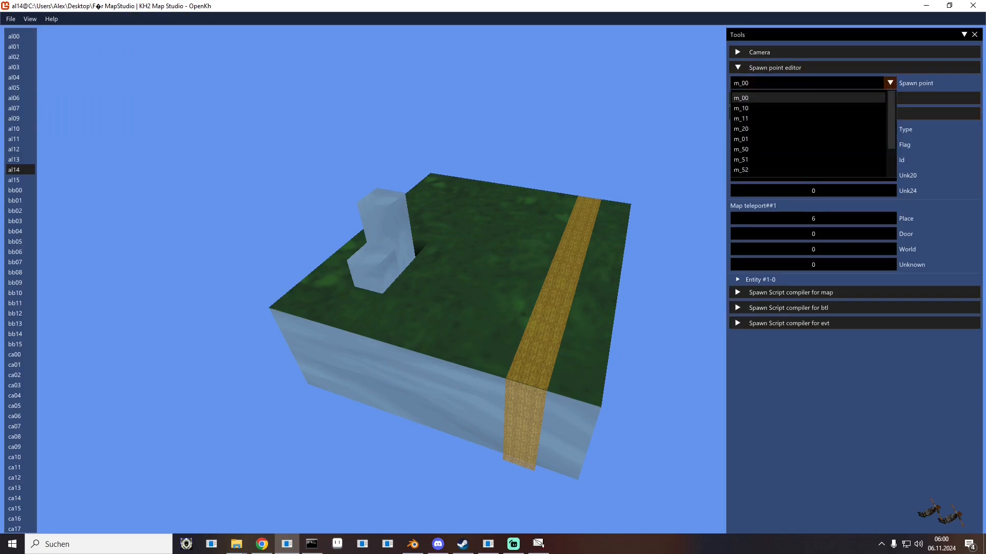
{"action": "left_click", "coordinate": [770, 128]}
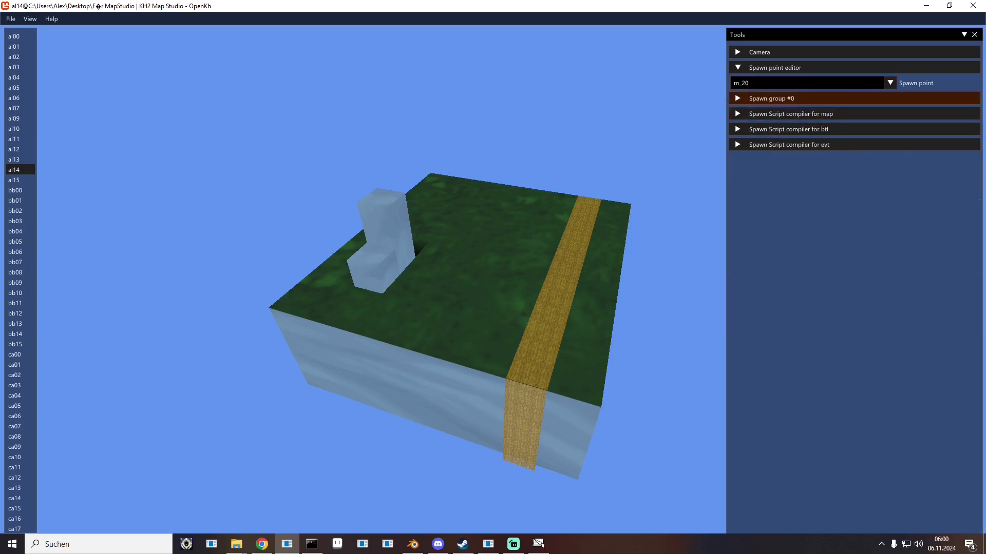
Step: Add the line Spawn "m_20" to Program 0x00 of the map spawn script and compile it
{"action": "left_click", "coordinate": [785, 114]}
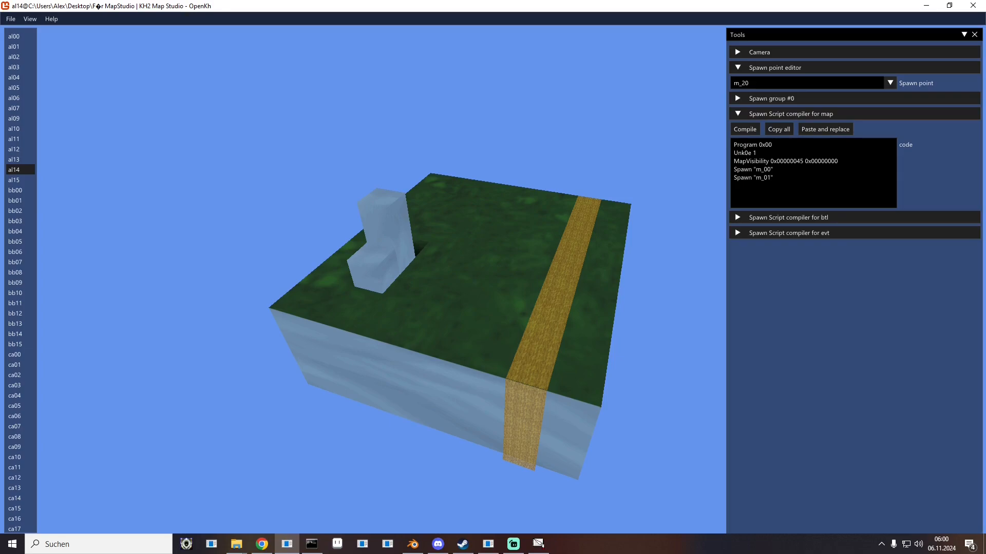
{"action": "type", "text": "Spawn \"m_20"}
{"action": "left_click", "coordinate": [744, 129]}
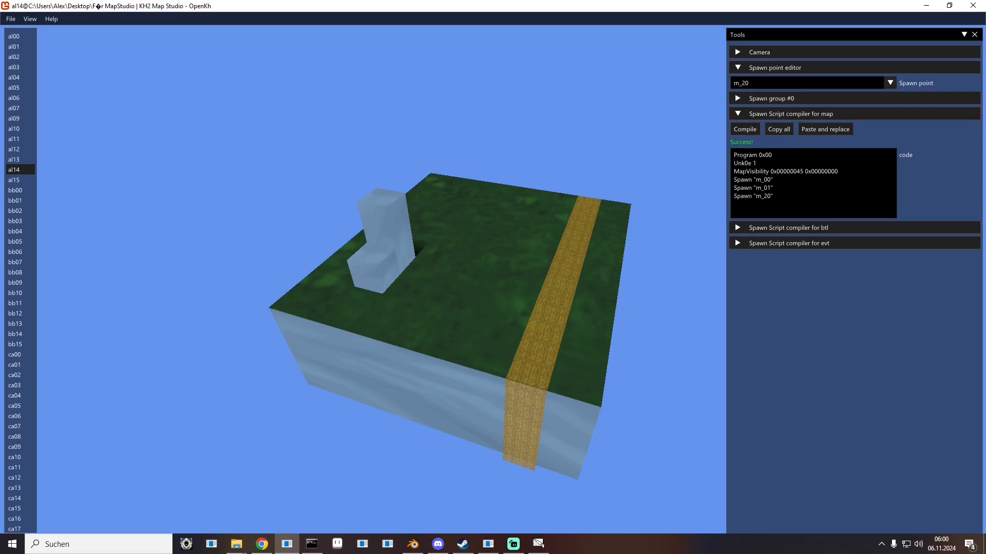
Step: Change the object of Entity #0-0 in m_20's spawn group #0 to F_AL030
{"action": "left_click", "coordinate": [772, 98]}
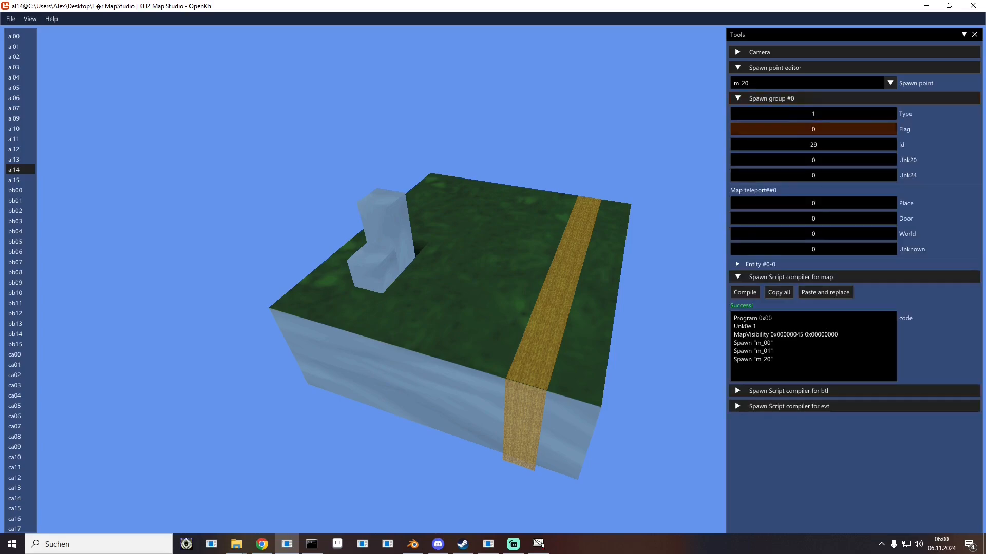
{"action": "left_click", "coordinate": [761, 264]}
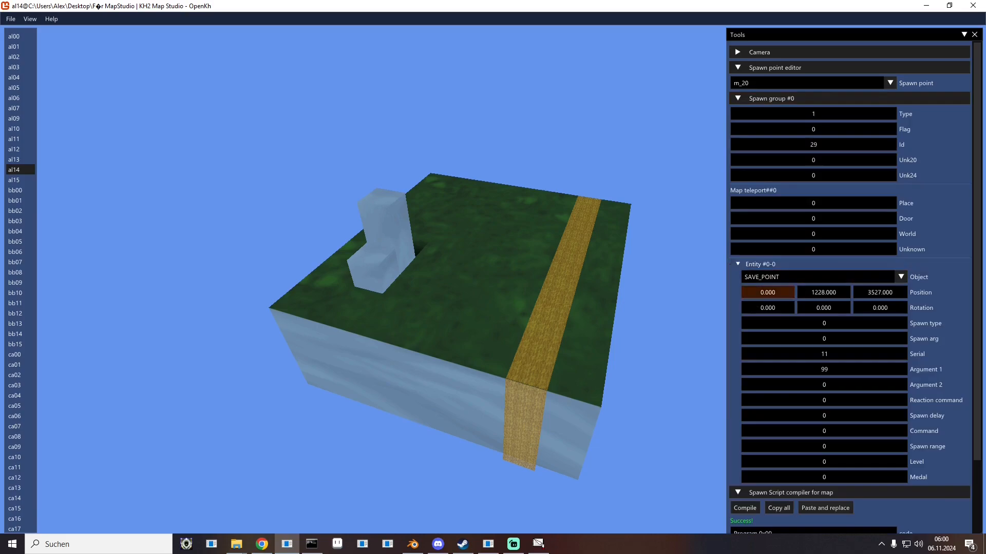
{"action": "left_click", "coordinate": [821, 276]}
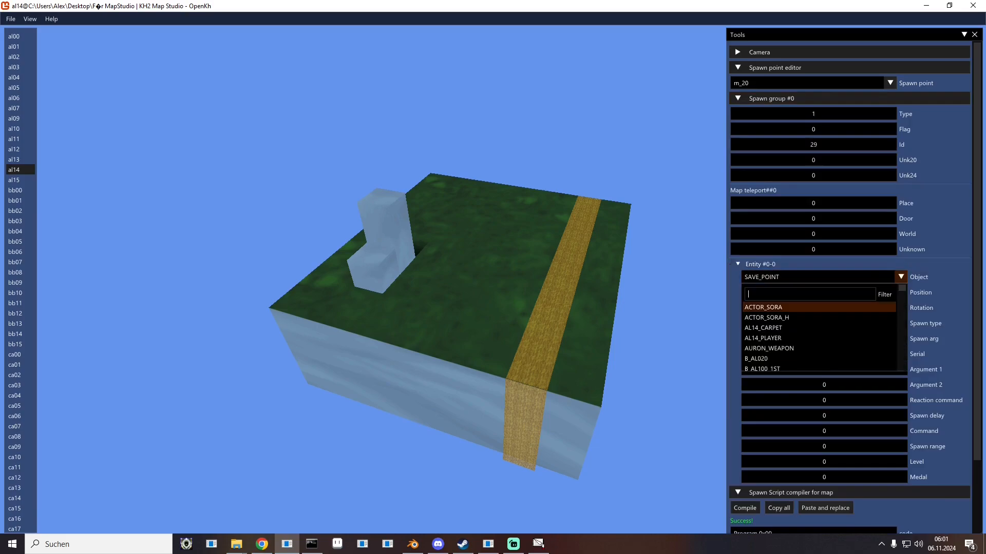
{"action": "type", "text": "F"}
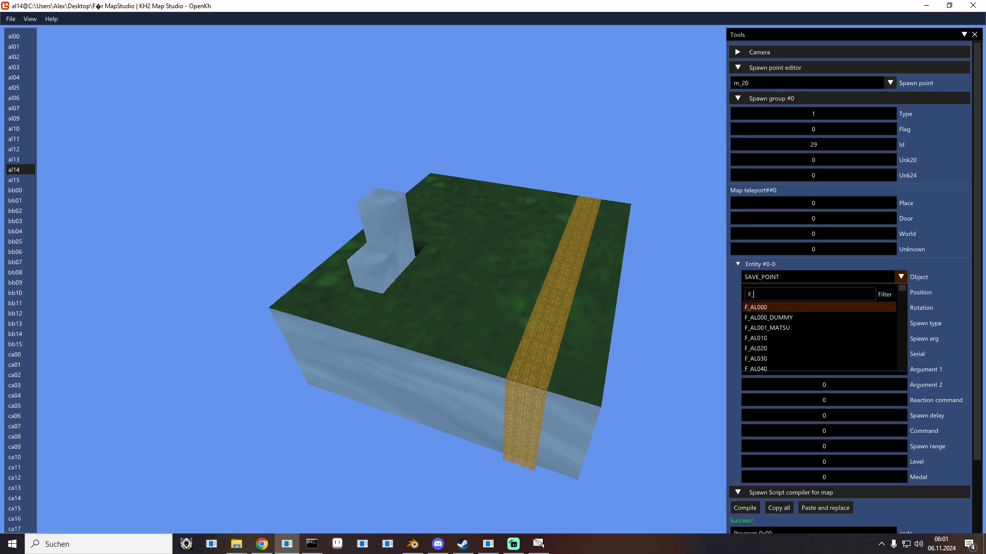
{"action": "type", "text": "_AL3"}
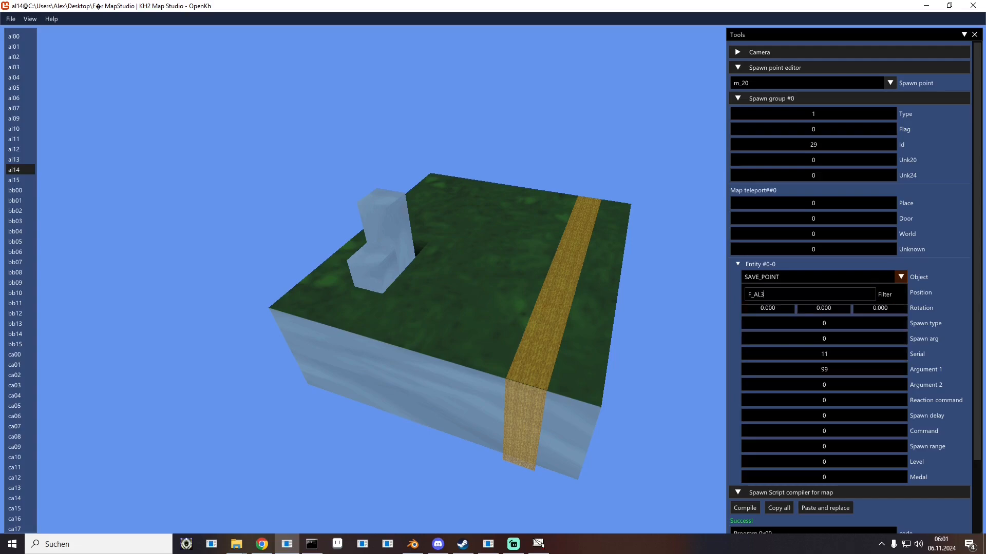
{"action": "key", "text": "BackSpace"}
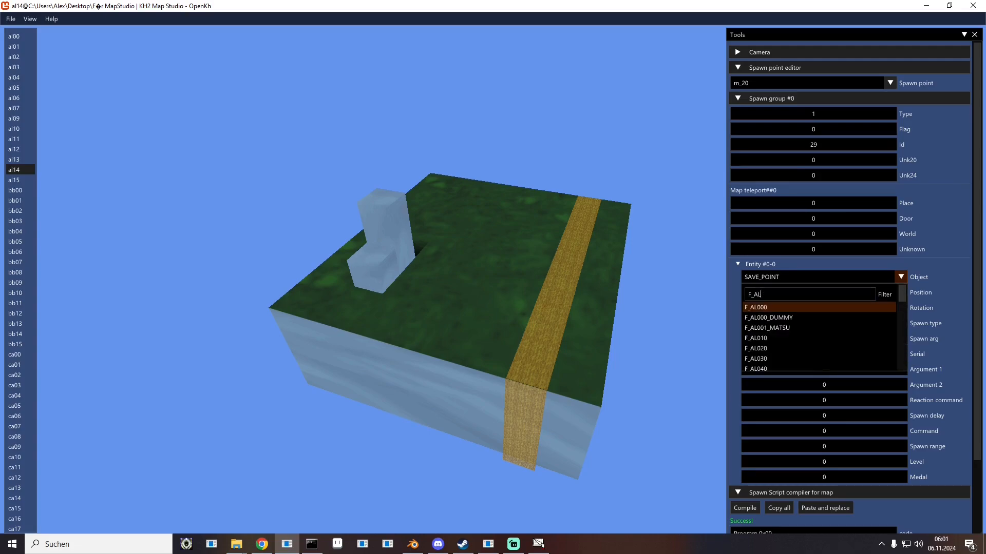
{"action": "type", "text": "03"}
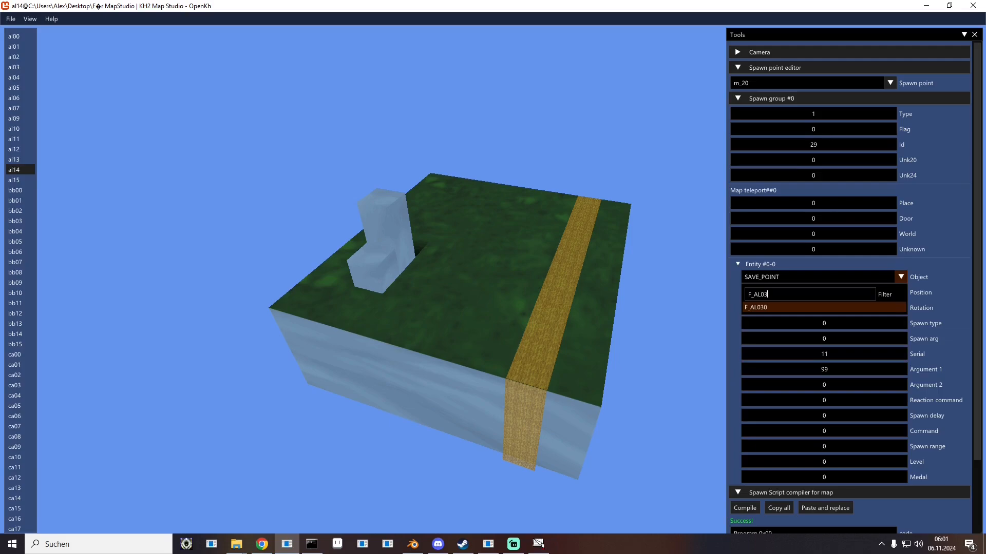
{"action": "key", "text": "Return"}
Step: Examine the map from several angles to locate the F_AL030 entity
{"action": "key", "text": "w"}
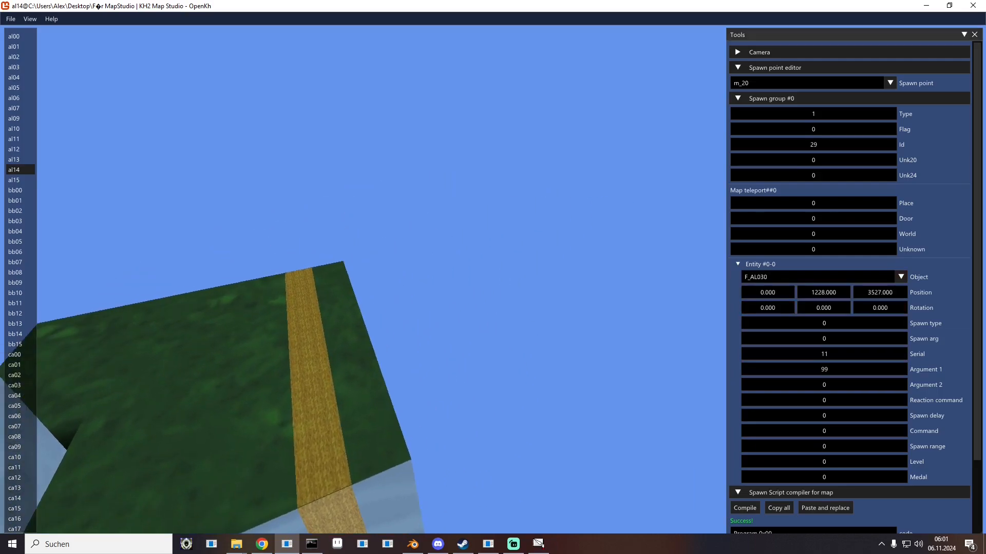
{"action": "key", "text": "Down"}
{"action": "key", "text": "Left"}
{"action": "key", "text": "Right"}
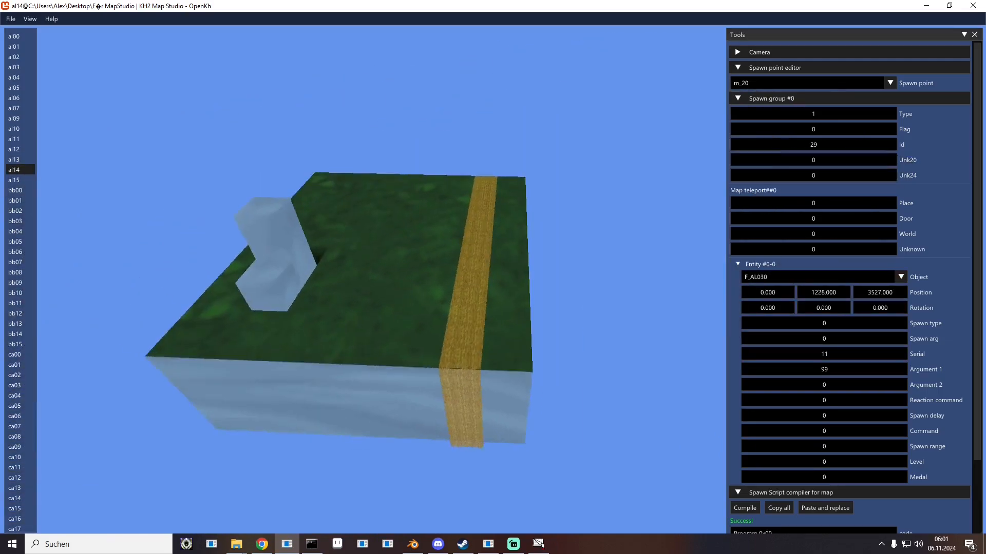
{"action": "key", "text": "Left"}
{"action": "key", "text": "Up"}
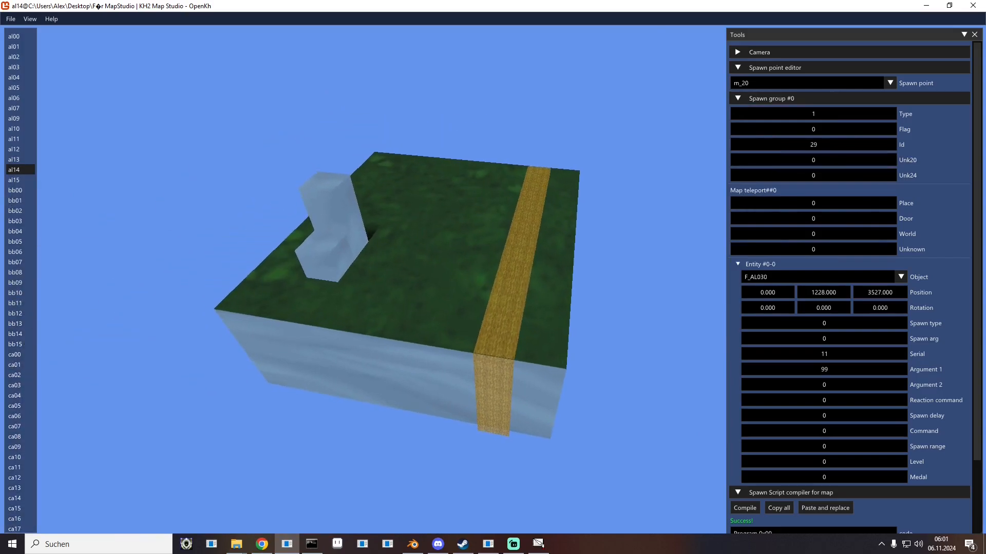
{"action": "key", "text": "Down"}
{"action": "key", "text": "Down"}
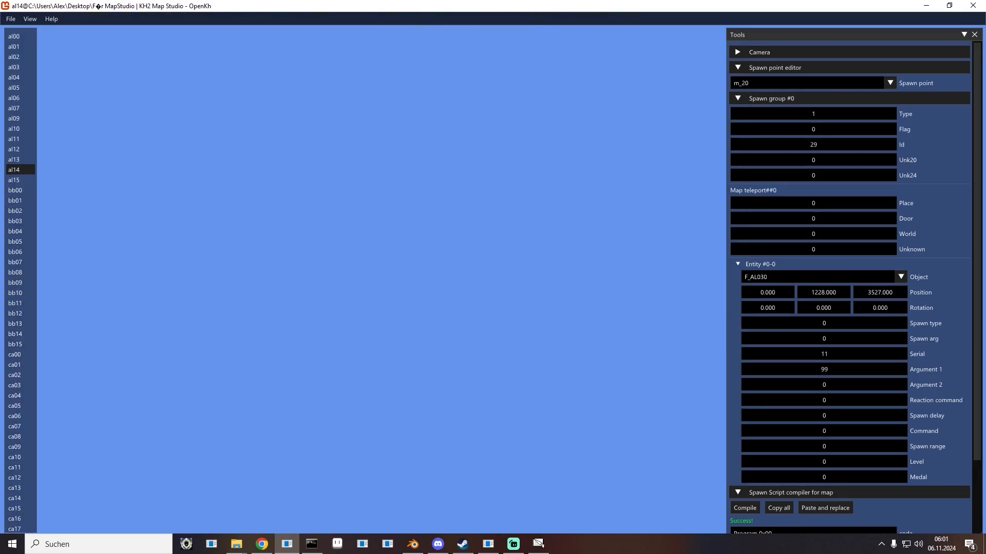
{"action": "key", "text": "Up"}
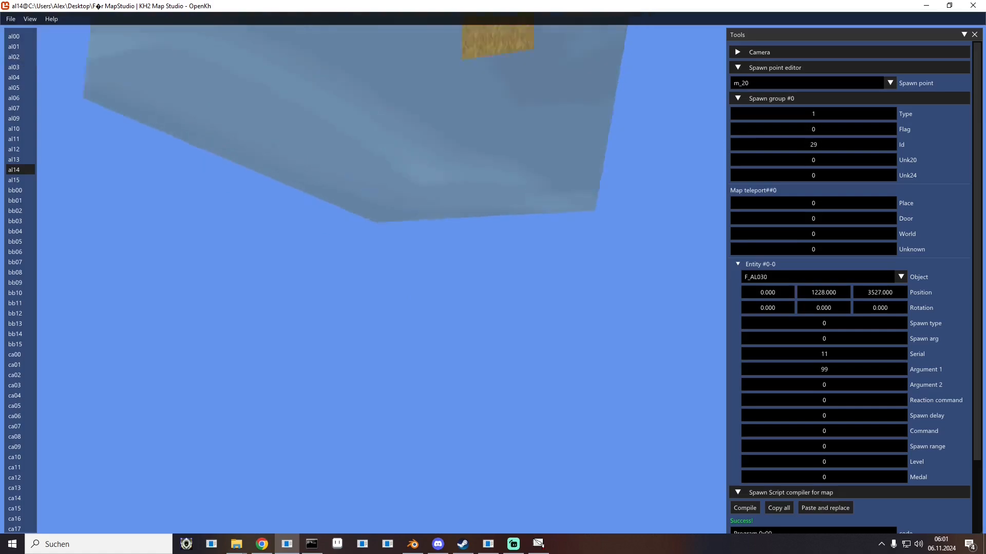
{"action": "key", "text": "s"}
{"action": "key", "text": "Right"}
{"action": "key", "text": "Right"}
{"action": "key", "text": "Down"}
{"action": "key", "text": "Left"}
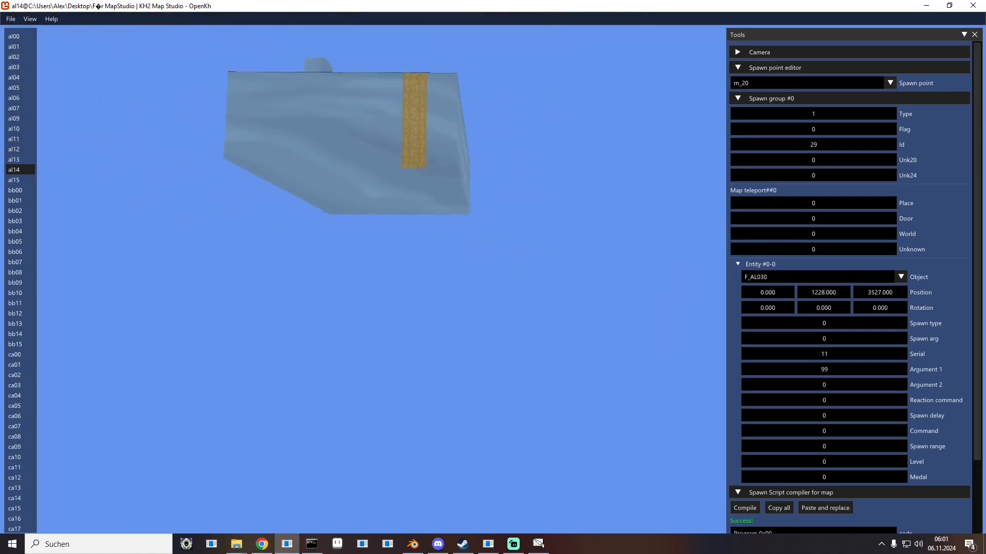
Step: Change the object of Entity #0-0 to ACTOR_SORA and set its position to 0, 0, 0
{"action": "left_click", "coordinate": [823, 277]}
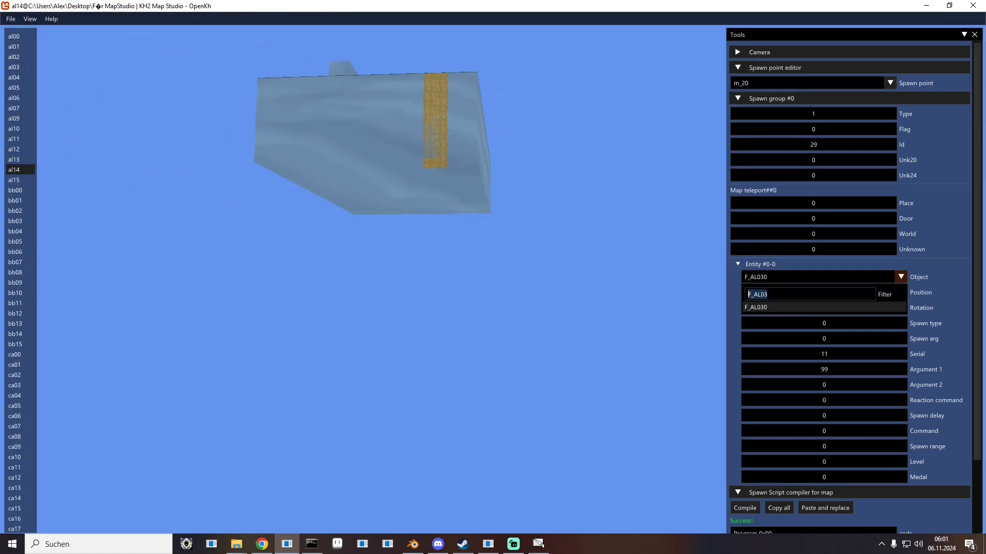
{"action": "type", "text": "AC"}
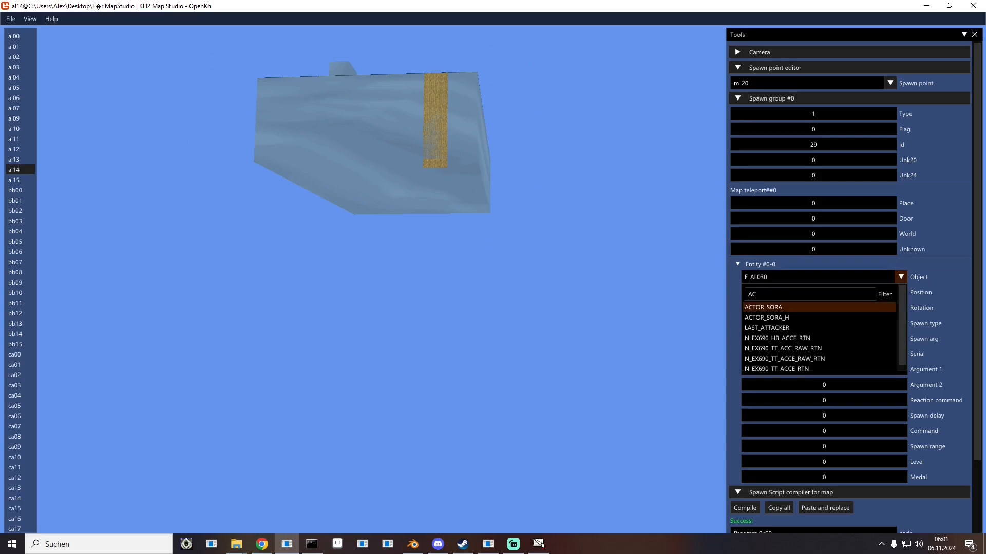
{"action": "left_click", "coordinate": [767, 308]}
{"action": "left_click_drag", "start_coordinate": [616, 293], "coordinate": [572, 317]}
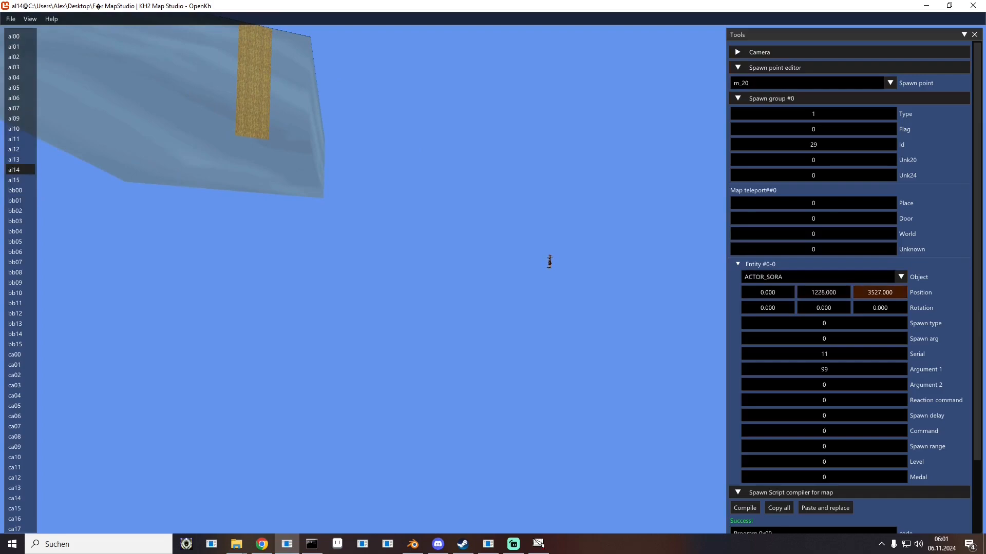
{"action": "left_click_drag", "start_coordinate": [880, 293], "coordinate": [539, 293]}
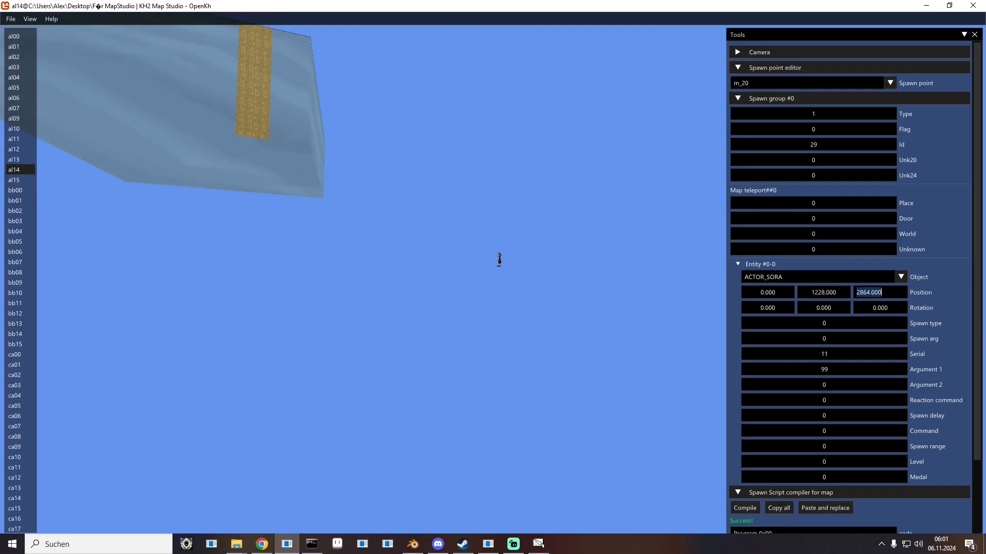
{"action": "key", "text": "Return"}
{"action": "key", "text": "Return"}
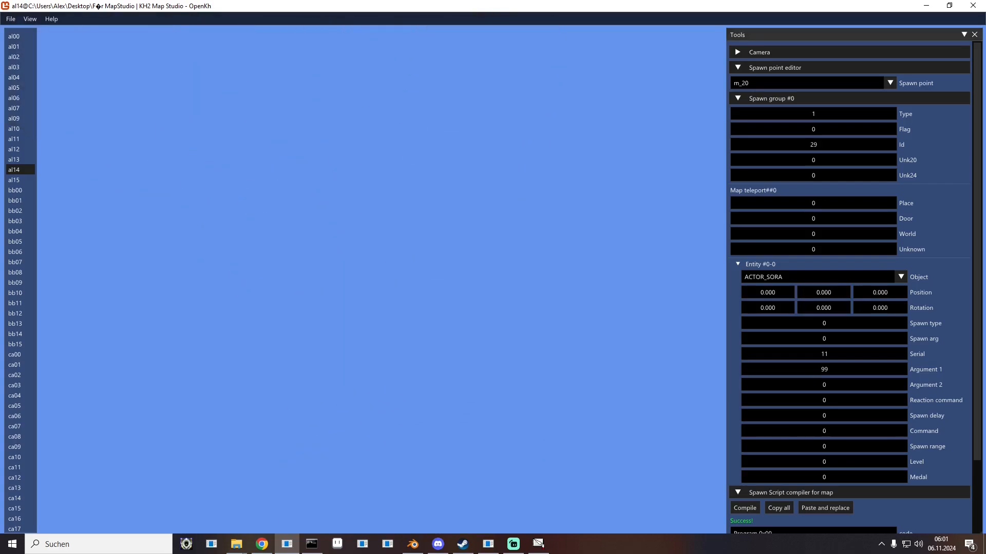
Step: Raise Entity #0-0 above the map's grass surface by setting its Y position to -414
{"action": "key", "text": "Up"}
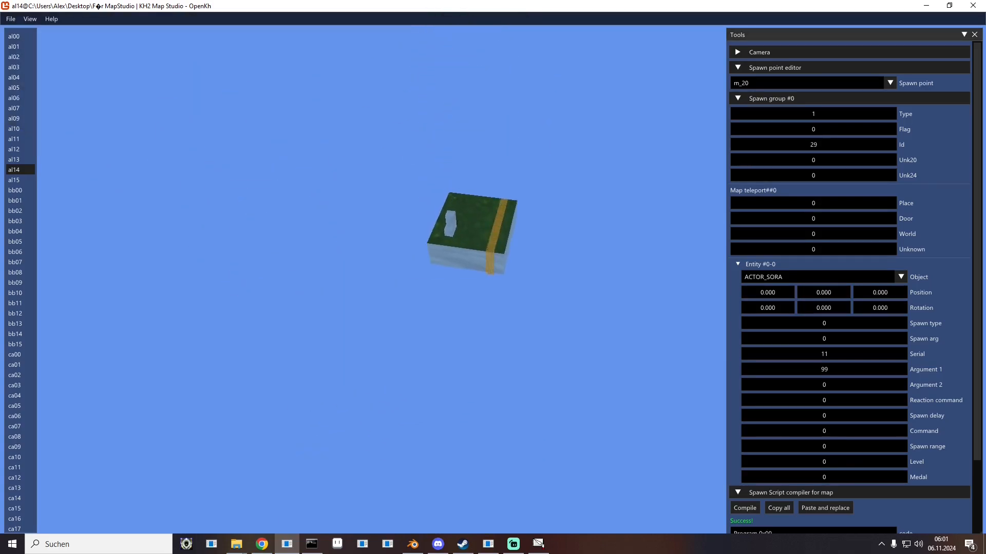
{"action": "key", "text": "w"}
{"action": "key", "text": "Up"}
{"action": "key", "text": "Down"}
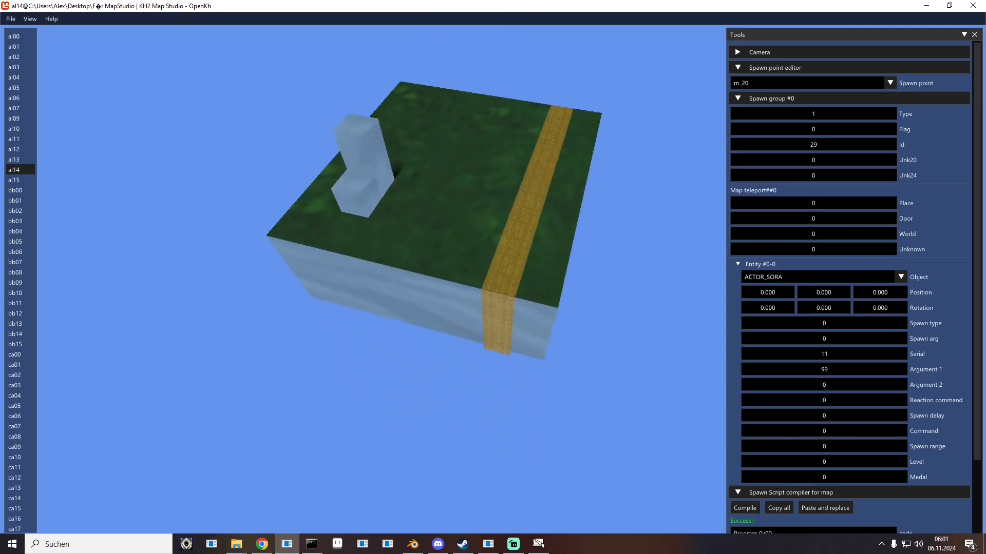
{"action": "key", "text": "Up"}
{"action": "left_click_drag", "start_coordinate": [823, 292], "coordinate": [800, 292]}
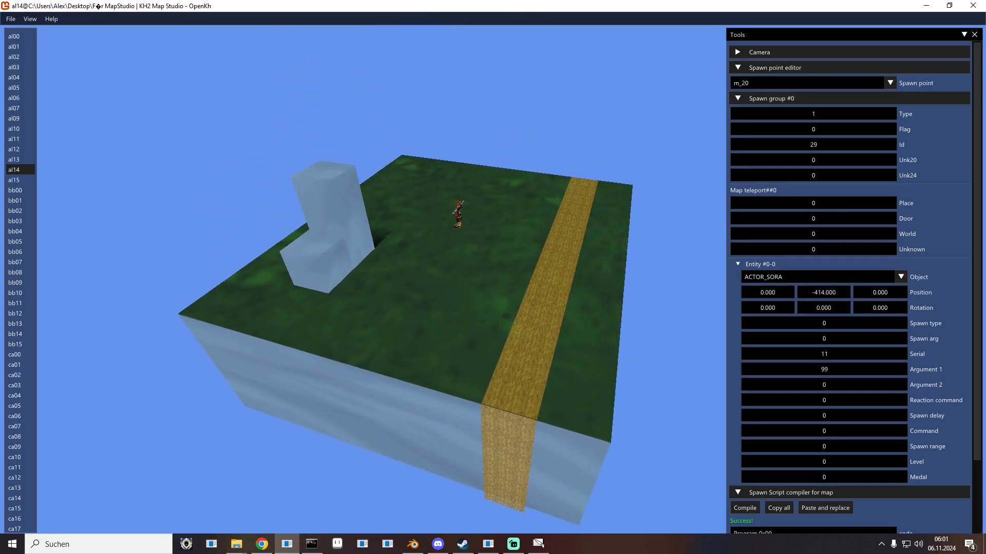
Step: Examine Sora's placement on the grass surface from different sides and distances
{"action": "key", "text": "Down"}
{"action": "key", "text": "Up"}
{"action": "key", "text": "w"}
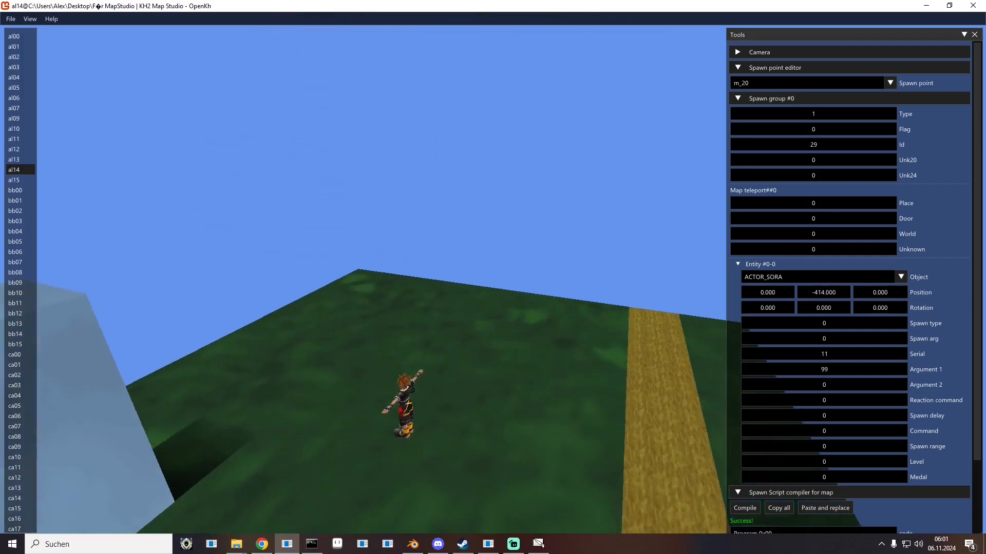
{"action": "key", "text": "Down"}
{"action": "key", "text": "Left"}
{"action": "key", "text": "Up"}
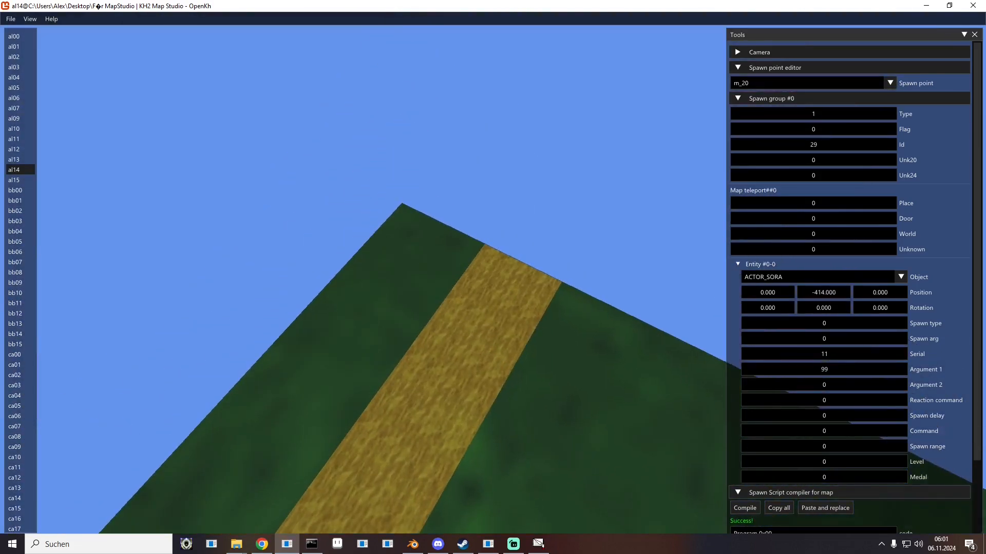
{"action": "key", "text": "Up"}
{"action": "key", "text": "Right"}
{"action": "key", "text": "Down"}
{"action": "key", "text": "Up"}
{"action": "key", "text": "Left"}
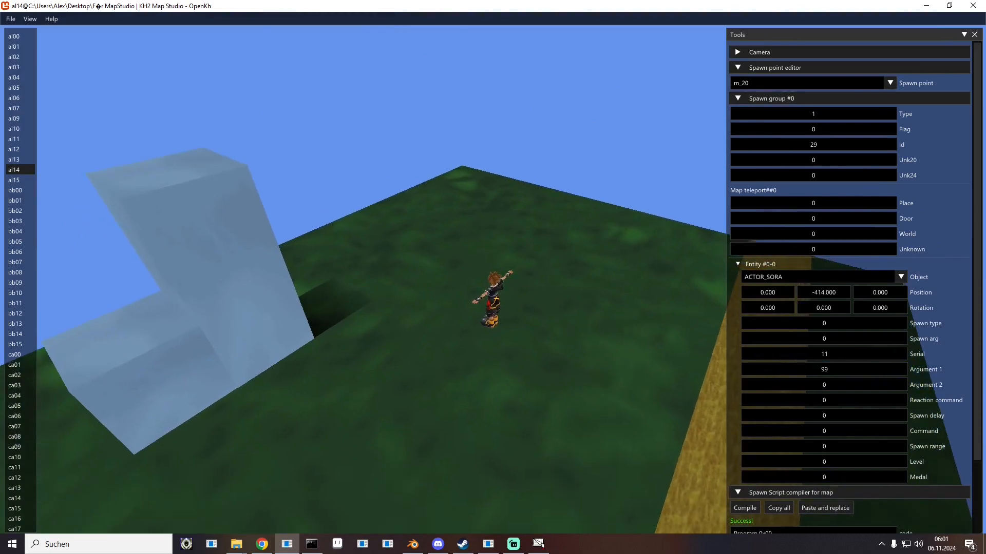
{"action": "key", "text": "Down"}
{"action": "key", "text": "Left"}
{"action": "key", "text": "w"}
{"action": "key", "text": "s"}
{"action": "key", "text": "Up"}
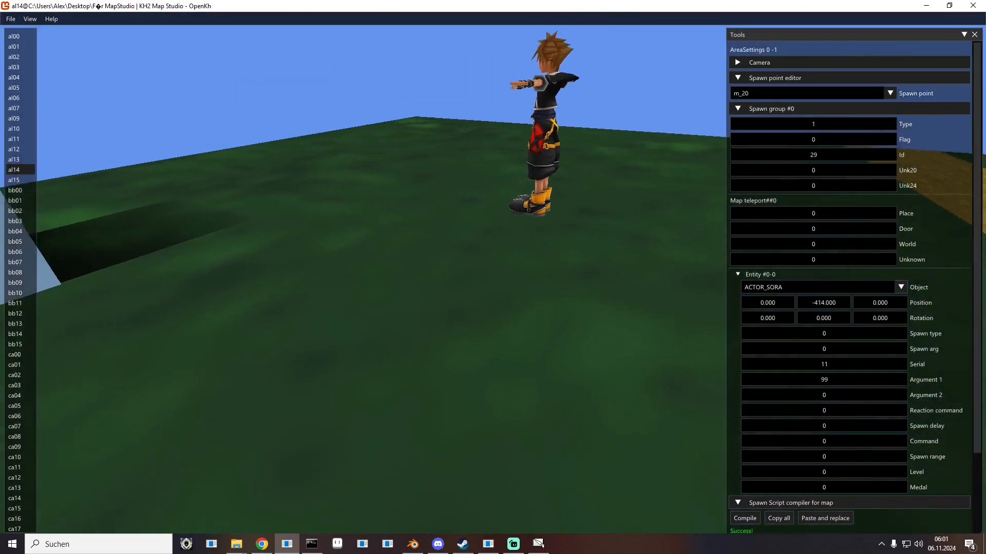
Step: Compare Sora's feet with the ground up close and set the entity's Y position to -367
{"action": "key", "text": "w"}
{"action": "key", "text": "w"}
{"action": "key", "text": "Down"}
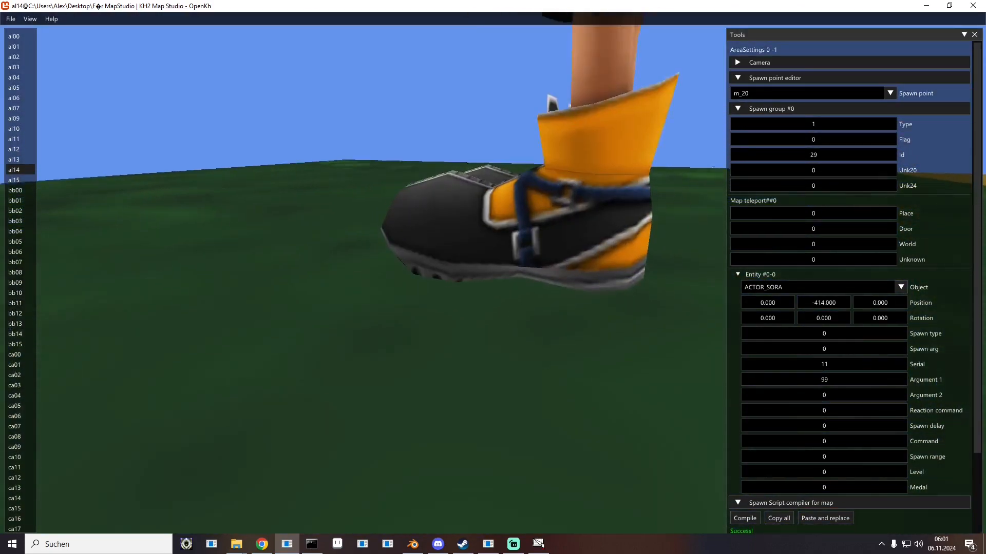
{"action": "key", "text": "Up"}
{"action": "key", "text": "s"}
{"action": "key", "text": "Down"}
{"action": "key", "text": "Down"}
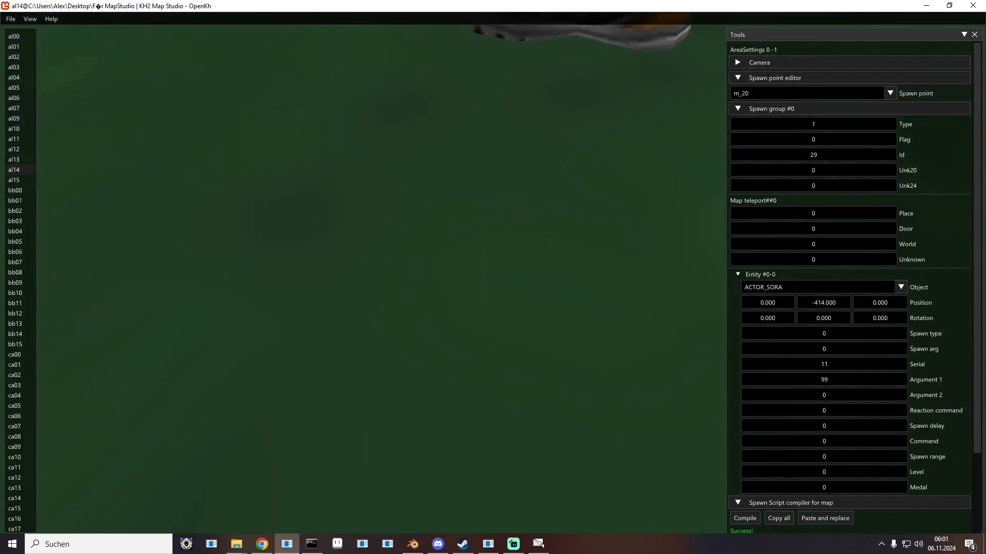
{"action": "key", "text": "w"}
{"action": "key", "text": "Up"}
{"action": "key", "text": "Down"}
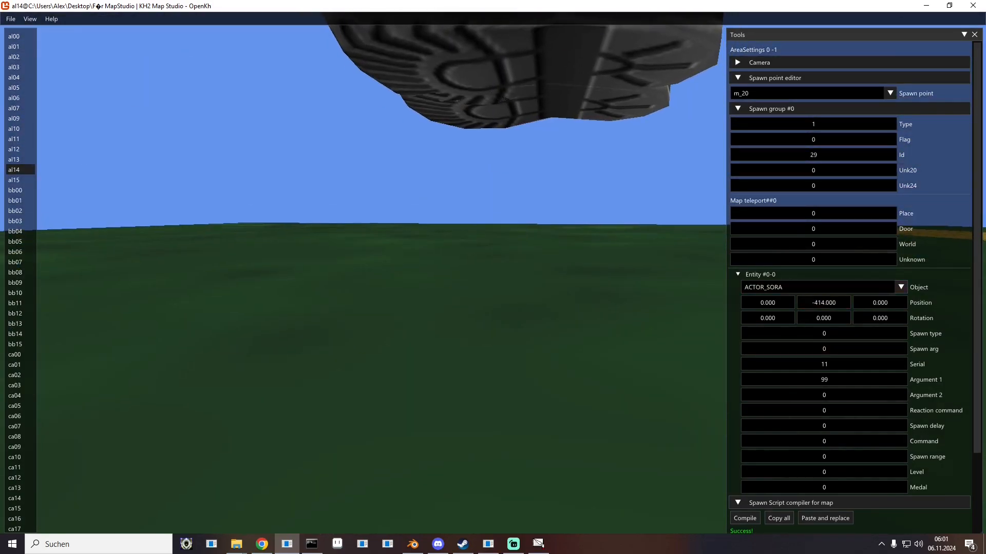
{"action": "mouse_move", "coordinate": [824, 303]}
{"action": "left_mouse_down"}
{"action": "mouse_move", "coordinate": [848, 303]}
{"action": "mouse_move", "coordinate": [823, 303]}
{"action": "left_mouse_up"}
{"action": "key", "text": "Down"}
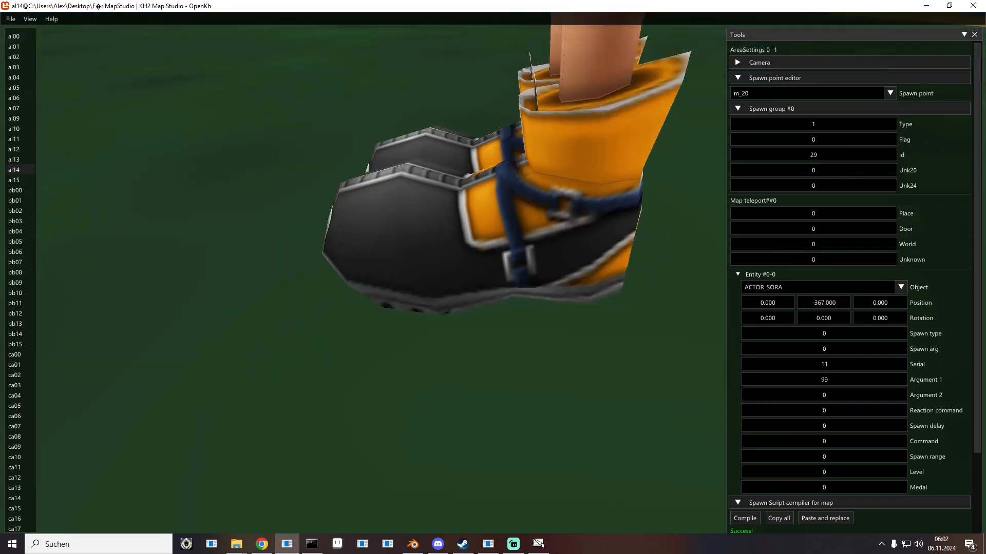
Step: Change the object of Entity #0-0 in m_20 back to SAVE_POINT
{"action": "key", "text": "s"}
{"action": "left_click", "coordinate": [901, 277]}
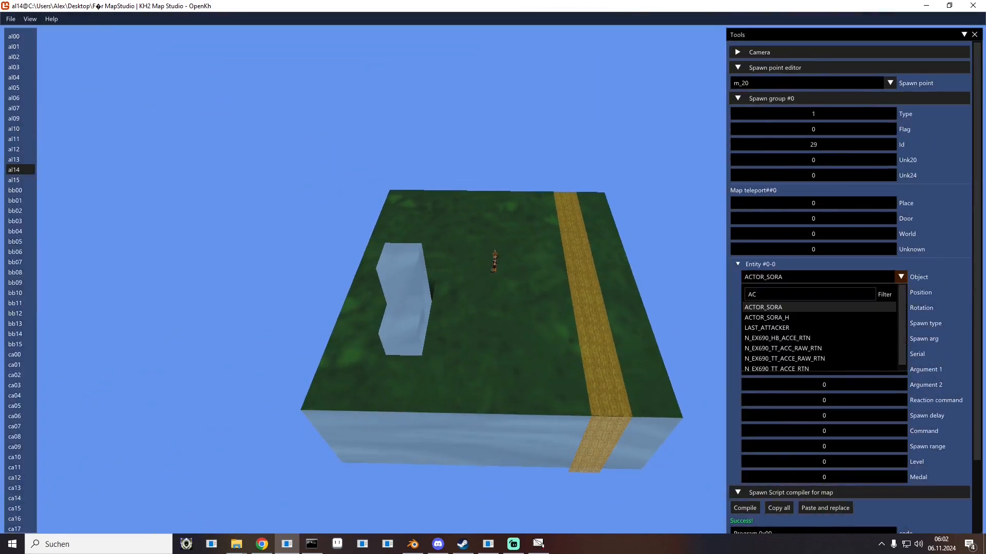
{"action": "type", "text": "SAVE"}
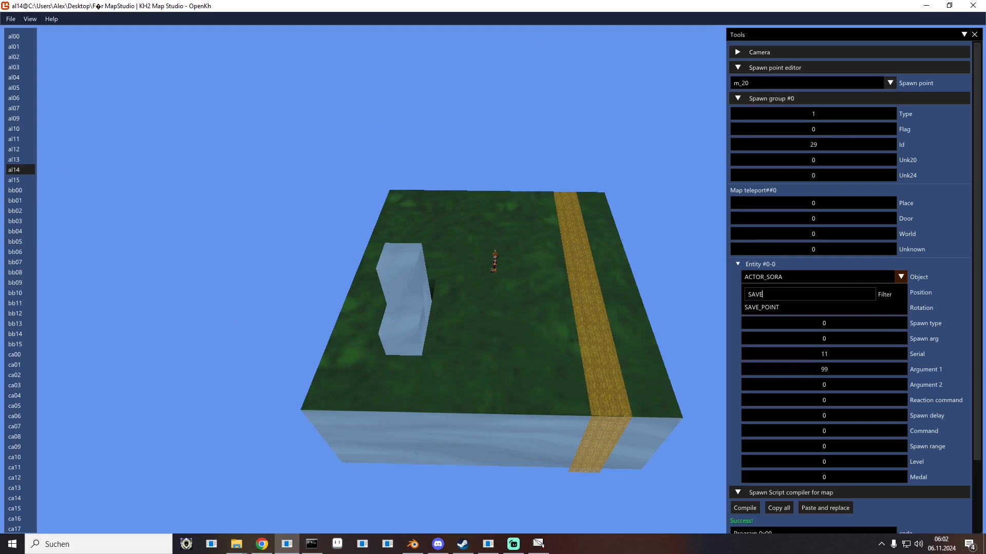
{"action": "left_click", "coordinate": [761, 307]}
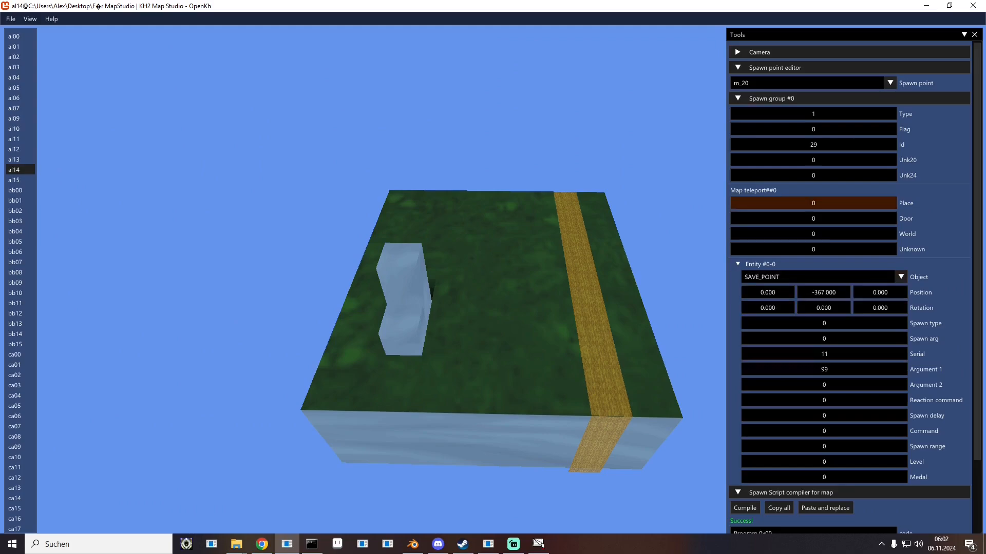
Step: Switch to spawn point m_00, set Entity #0-0's position to 0, -367, 0, and check its placement on the map
{"action": "left_click", "coordinate": [770, 83]}
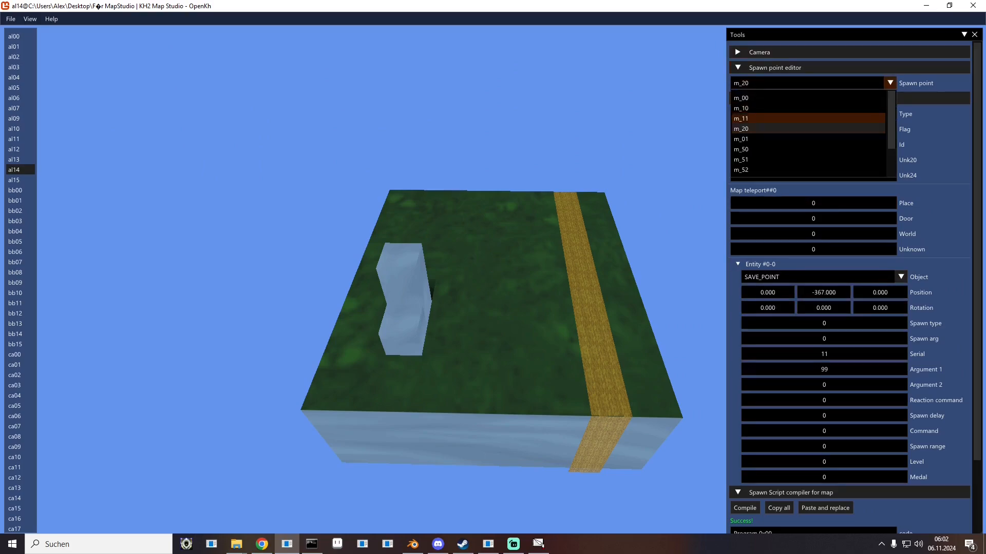
{"action": "left_click", "coordinate": [754, 139]}
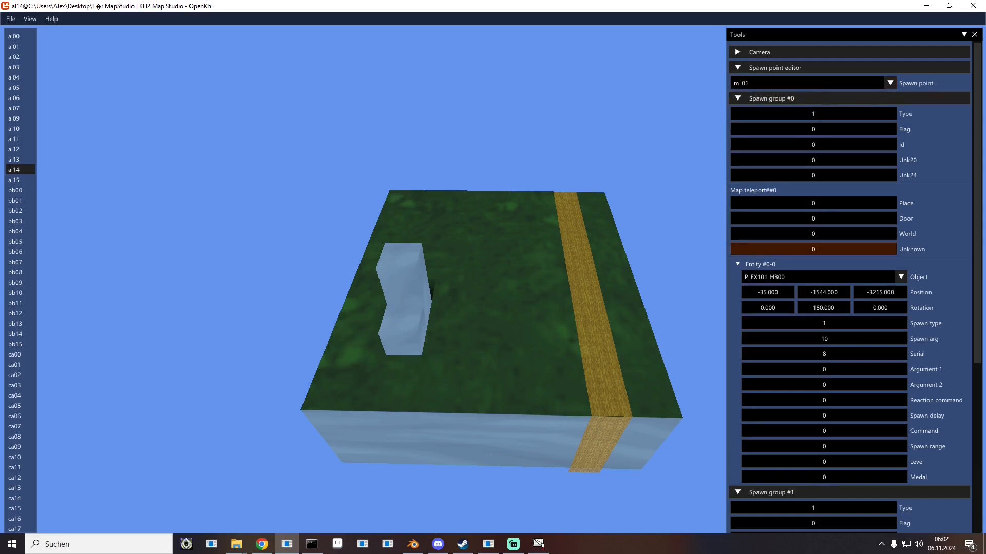
{"action": "left_click", "coordinate": [811, 84]}
{"action": "left_click", "coordinate": [808, 97]}
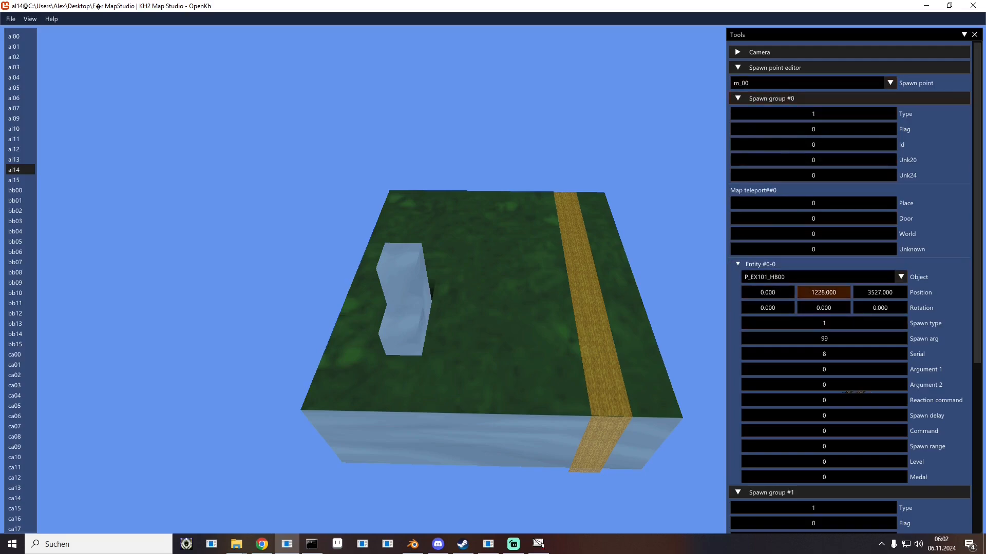
{"action": "type", "text": "0"}
{"action": "key", "text": "Return"}
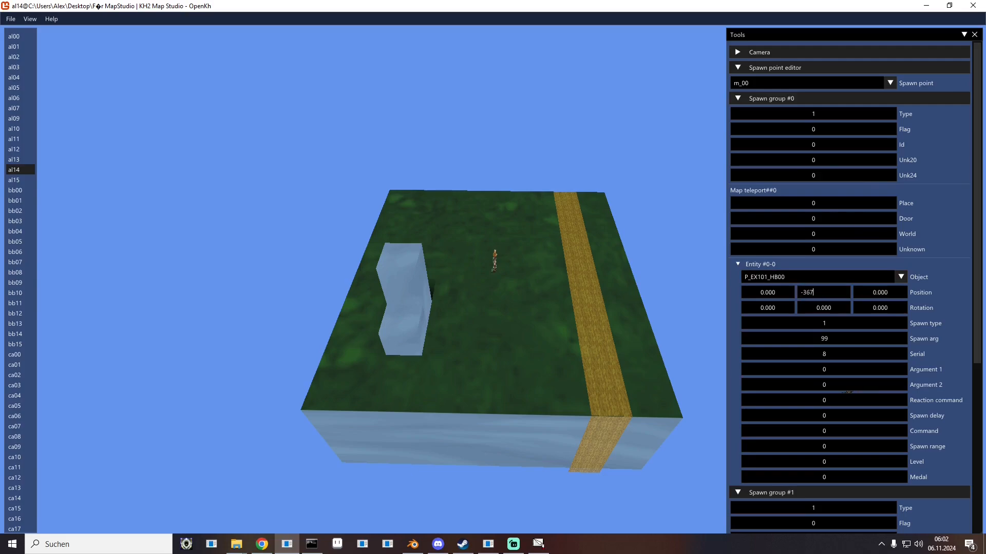
{"action": "key", "text": "w"}
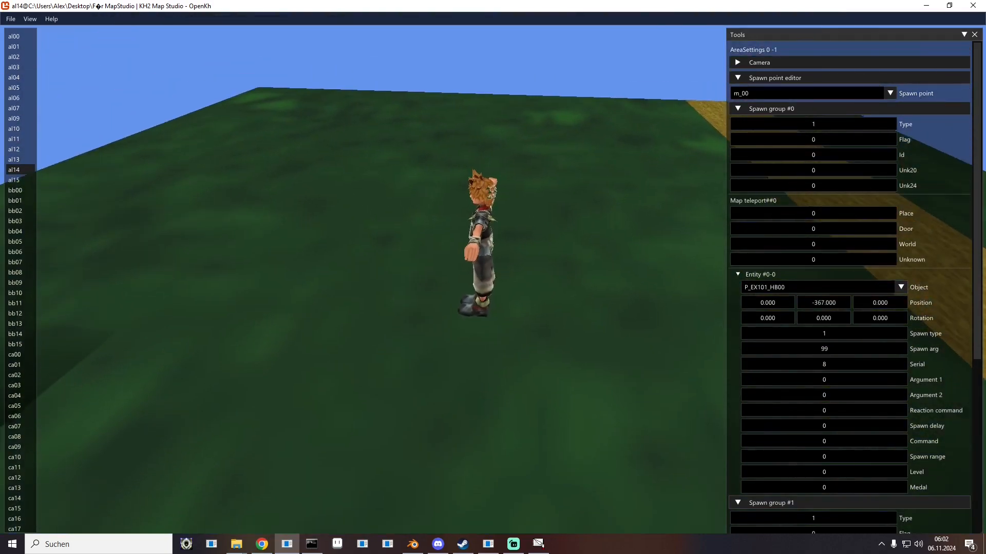
{"action": "key", "text": "Down"}
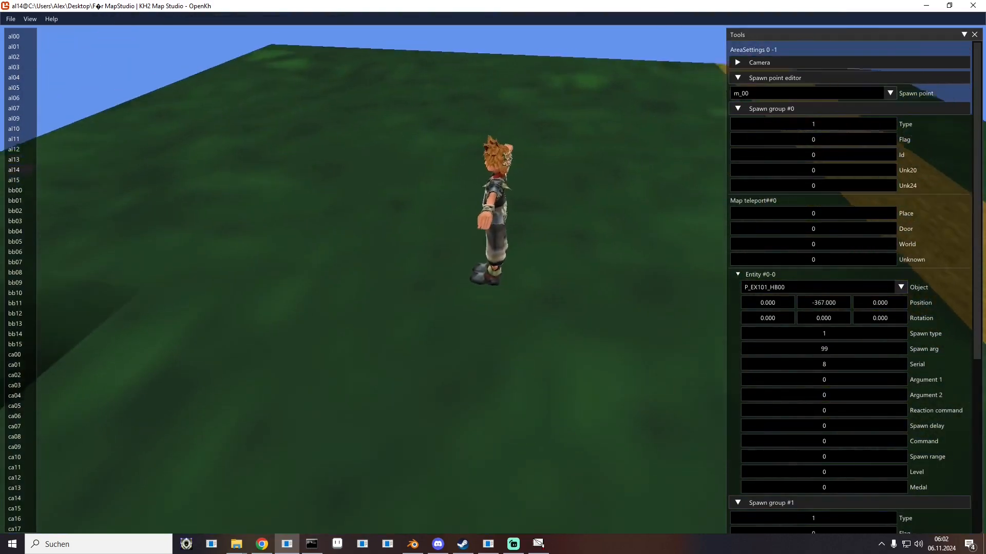
{"action": "key", "text": "d"}
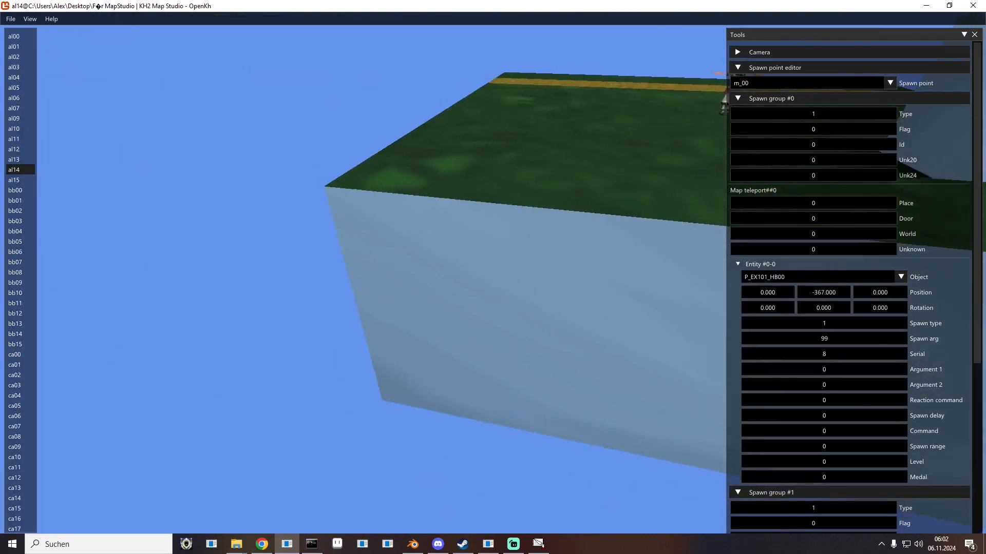
{"action": "key", "text": "Right"}
{"action": "key", "text": "Up"}
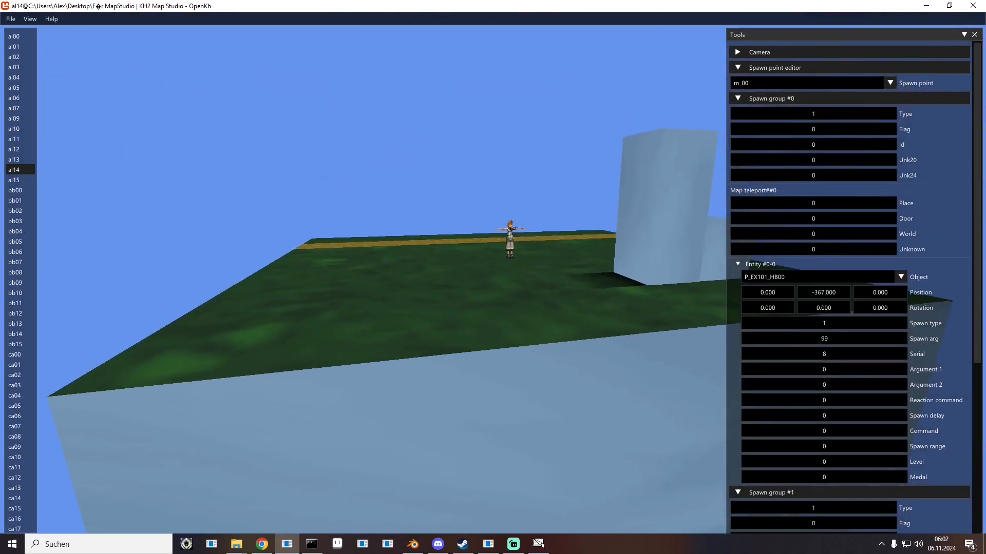
Step: Save the edited ARD over hb00.ard in the mod's kh2\ard\gr folder
{"action": "left_click", "coordinate": [10, 19]}
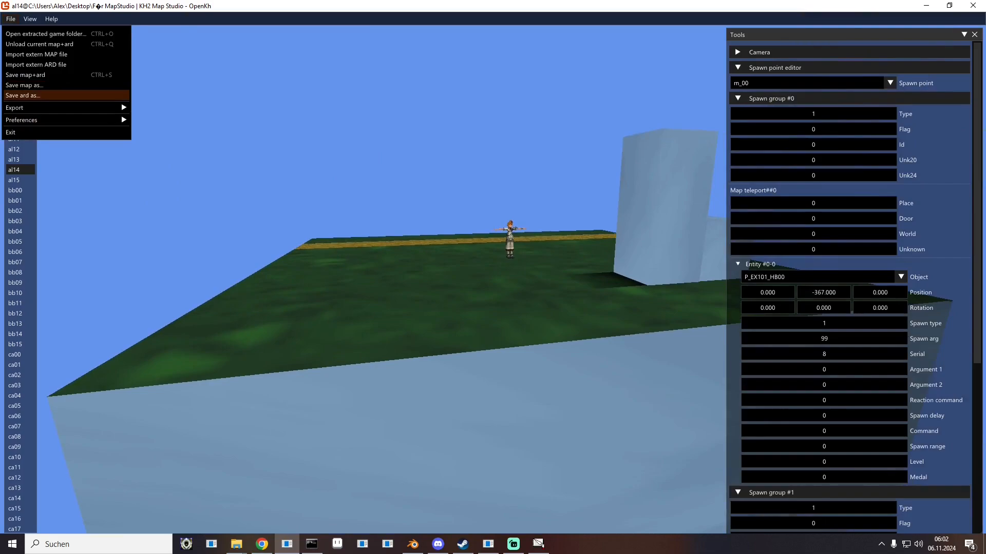
{"action": "left_click", "coordinate": [57, 95]}
{"action": "double_click", "coordinate": [118, 93]}
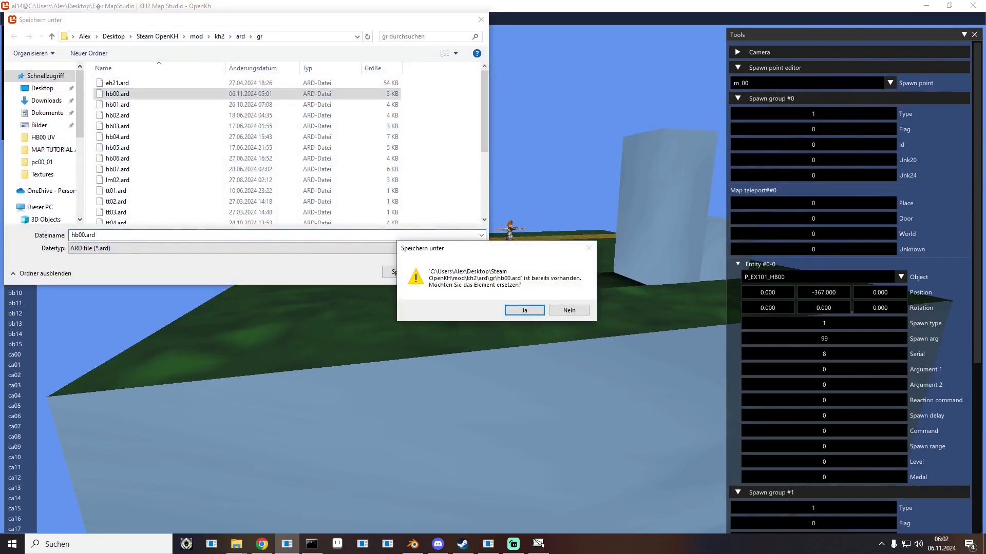
{"action": "key", "text": "Return"}
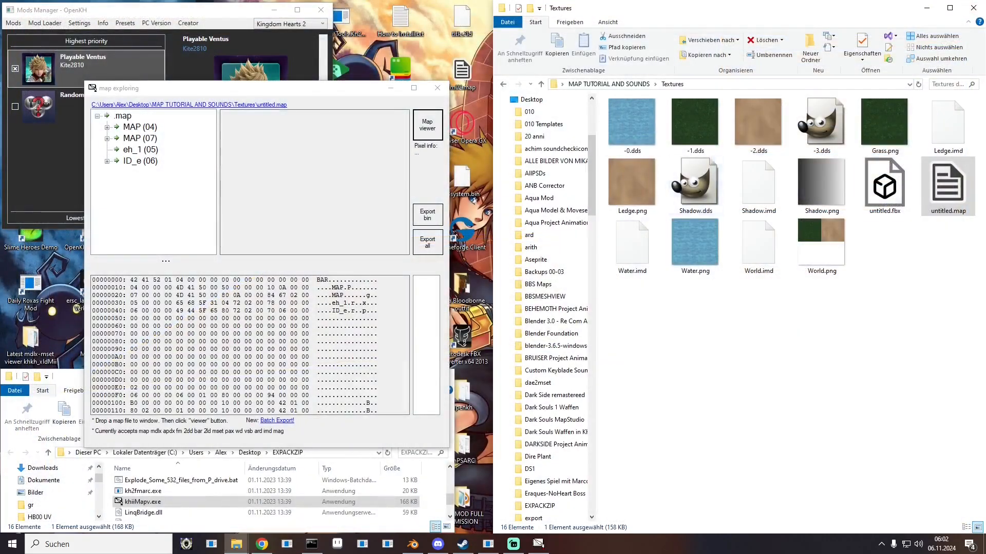
Step: In the khiiMapv map exploring window, examine textures tex0 to tex5 under MAP (07) of untitled.map
{"action": "left_click", "coordinate": [107, 138]}
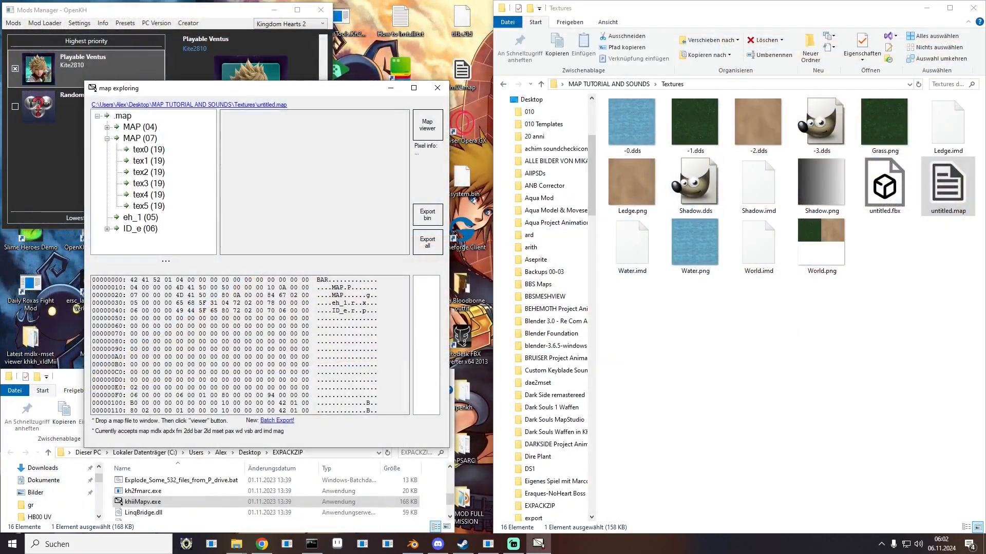
{"action": "left_click", "coordinate": [149, 150]}
{"action": "key", "text": "Down"}
{"action": "key", "text": "Down"}
{"action": "key", "text": "Down"}
{"action": "key", "text": "Down"}
{"action": "key", "text": "Down"}
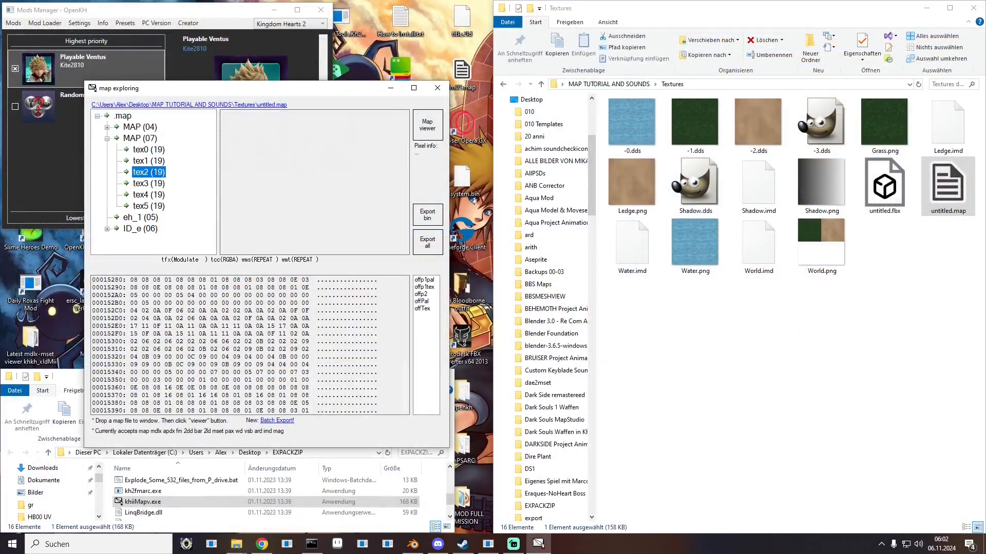
{"action": "key", "text": "Up"}
{"action": "key", "text": "Up"}
{"action": "key", "text": "Up"}
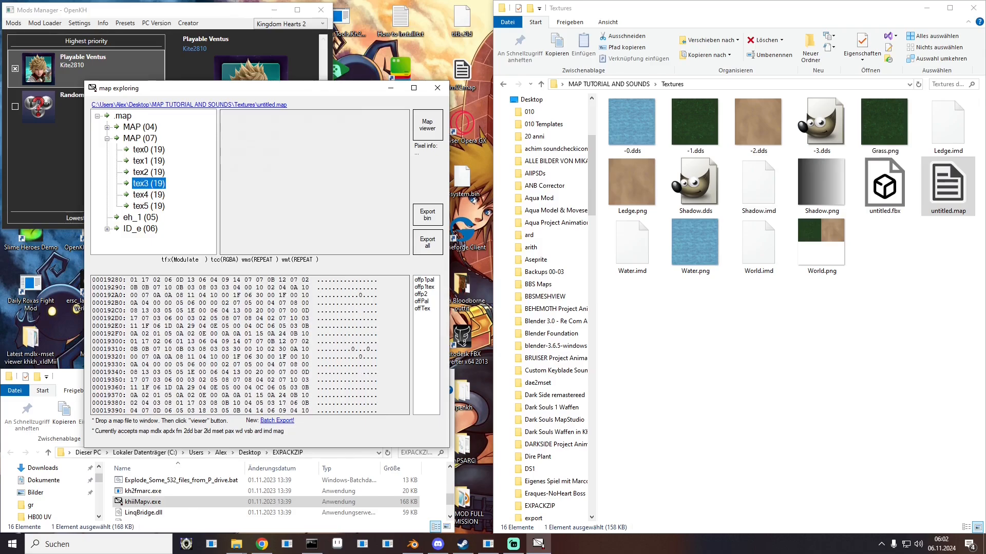
{"action": "key", "text": "Up"}
{"action": "key", "text": "Up"}
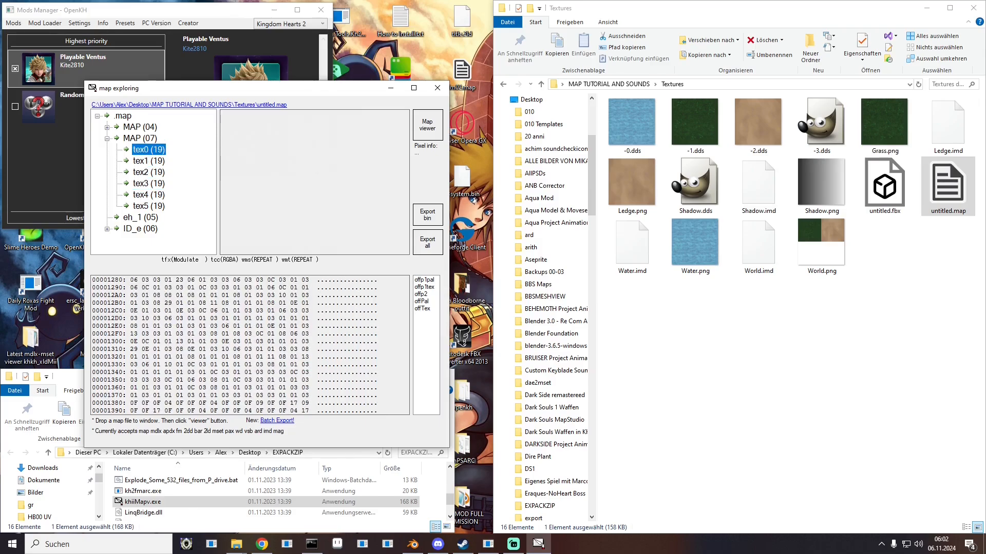
{"action": "key", "text": "Down"}
{"action": "key", "text": "Down"}
{"action": "key", "text": "Up"}
{"action": "key", "text": "Up"}
{"action": "key", "text": "Down"}
{"action": "key", "text": "Down"}
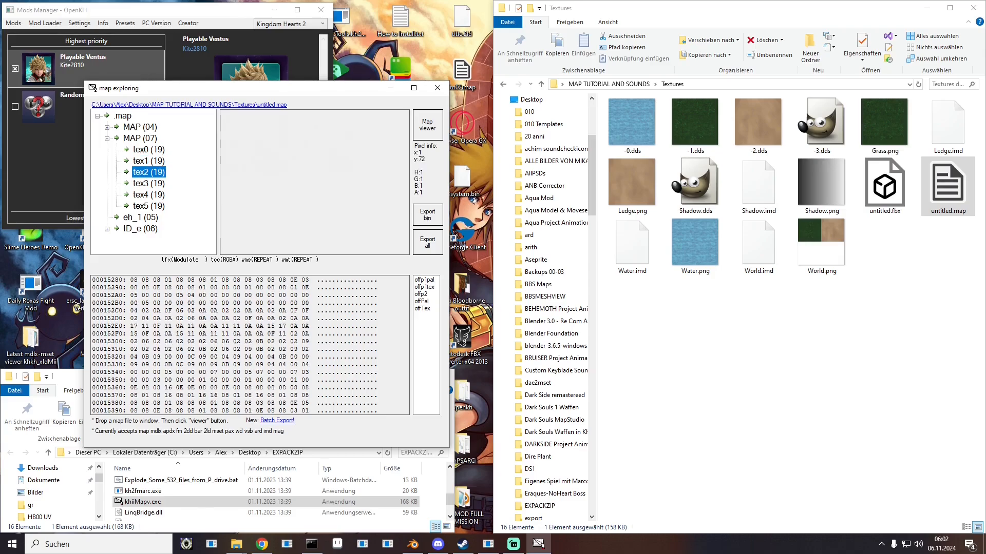
{"action": "key", "text": "Down"}
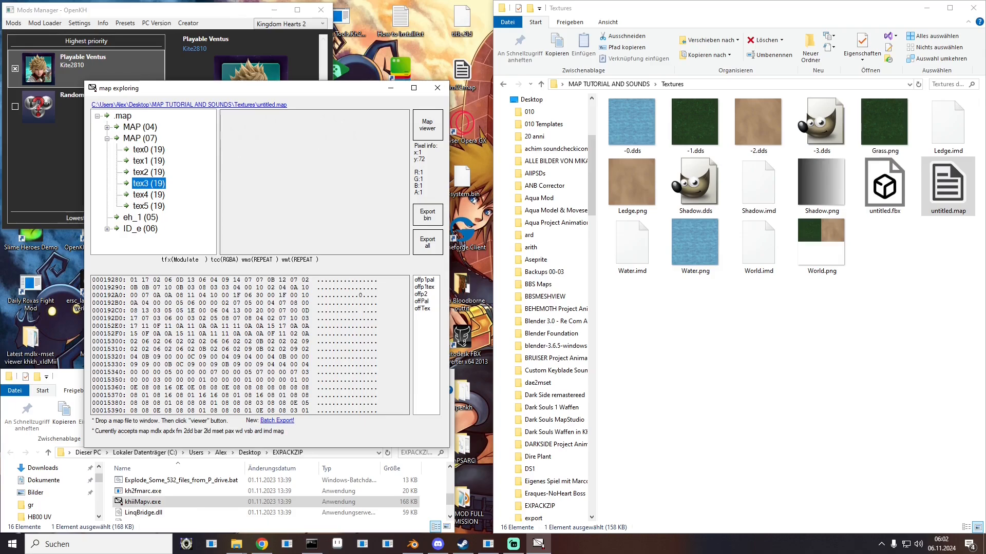
{"action": "key", "text": "Down"}
{"action": "key", "text": "Down"}
{"action": "key", "text": "Up"}
{"action": "key", "text": "Up"}
{"action": "key", "text": "Up"}
{"action": "key", "text": "Up"}
{"action": "key", "text": "Up"}
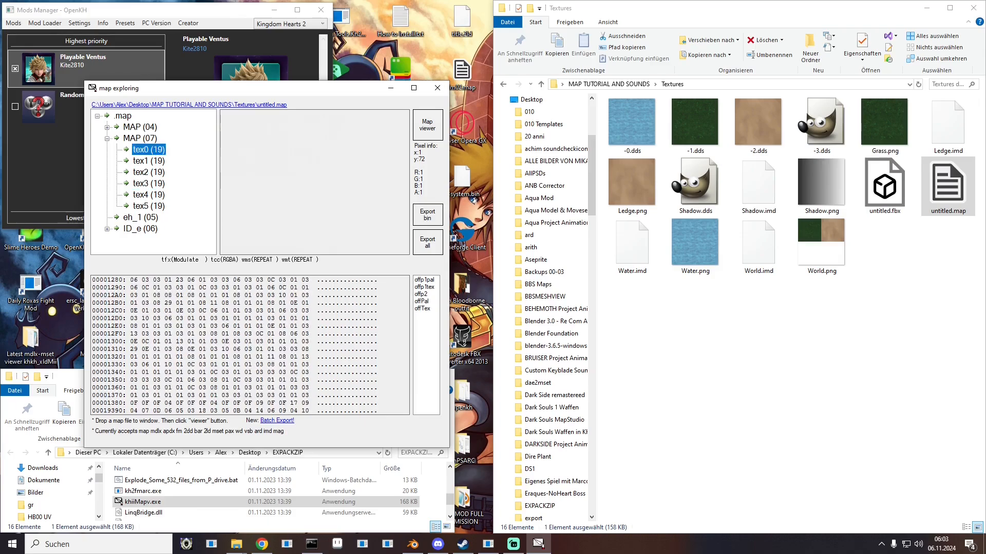
{"action": "key", "text": "Down"}
{"action": "key", "text": "Down"}
{"action": "key", "text": "Down"}
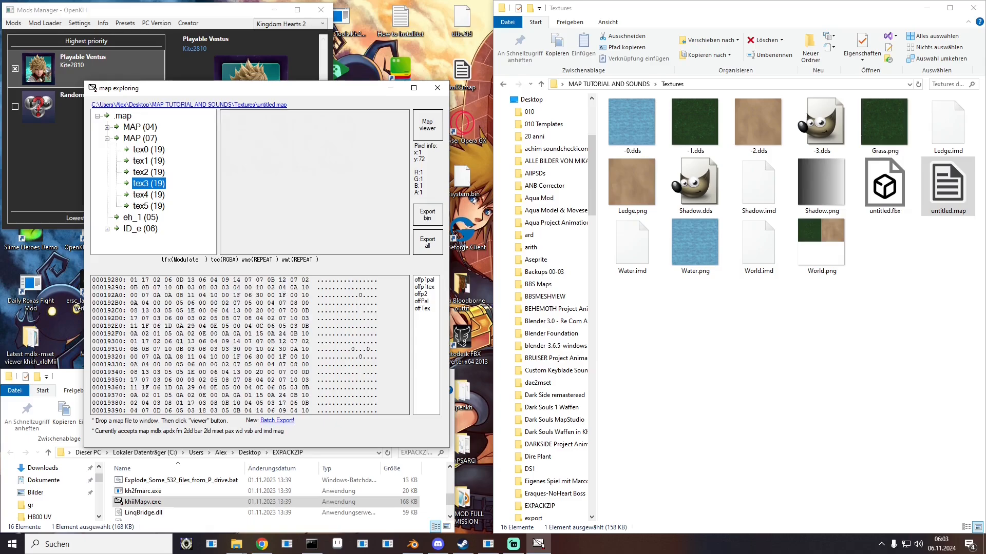
{"action": "key", "text": "Down"}
{"action": "key", "text": "Down"}
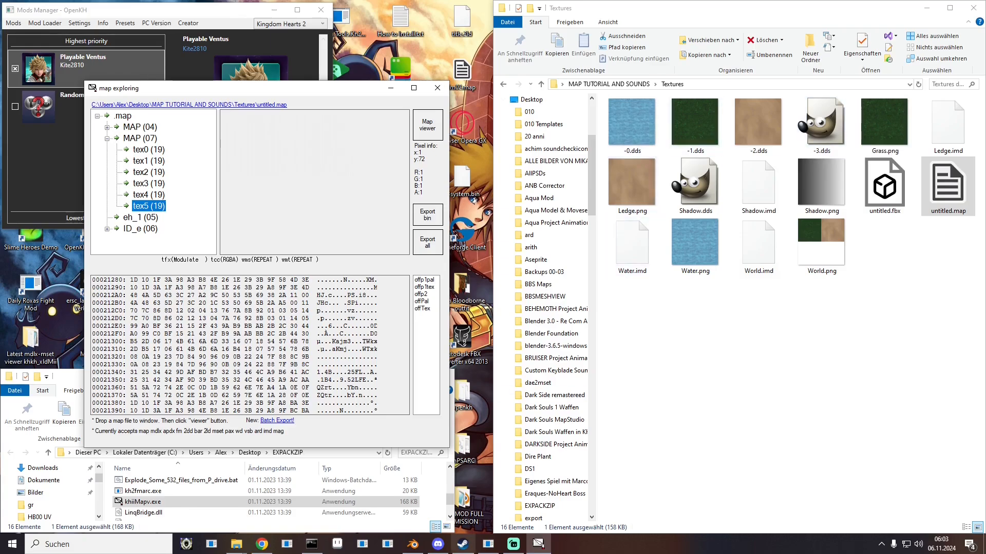
Step: Compare the material loading order in the Command Prompt's MapGen log with tex0 to tex5, and close the map exploring window
{"action": "left_click", "coordinate": [312, 544]}
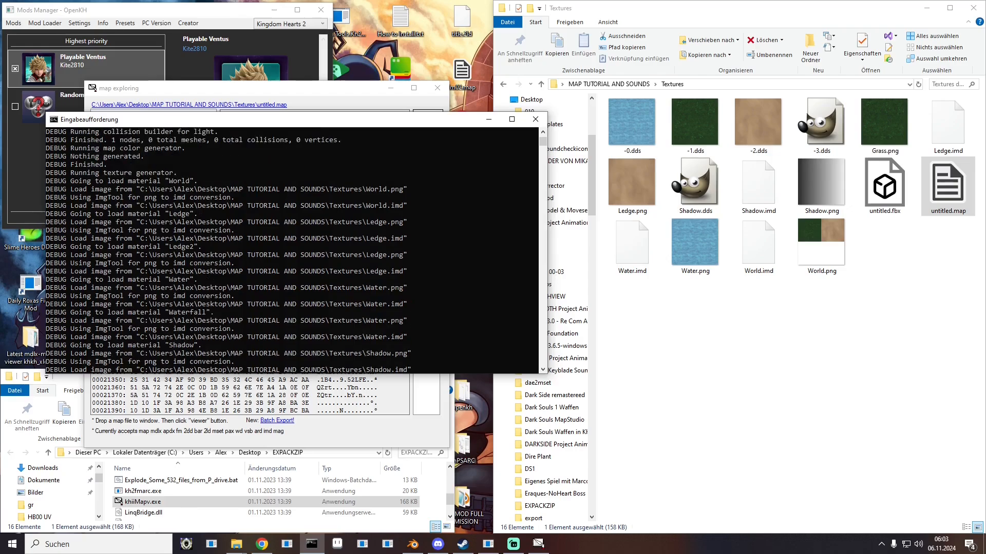
{"action": "scroll", "coordinate": [293, 251], "scroll_direction": "up", "scroll_amount": 1}
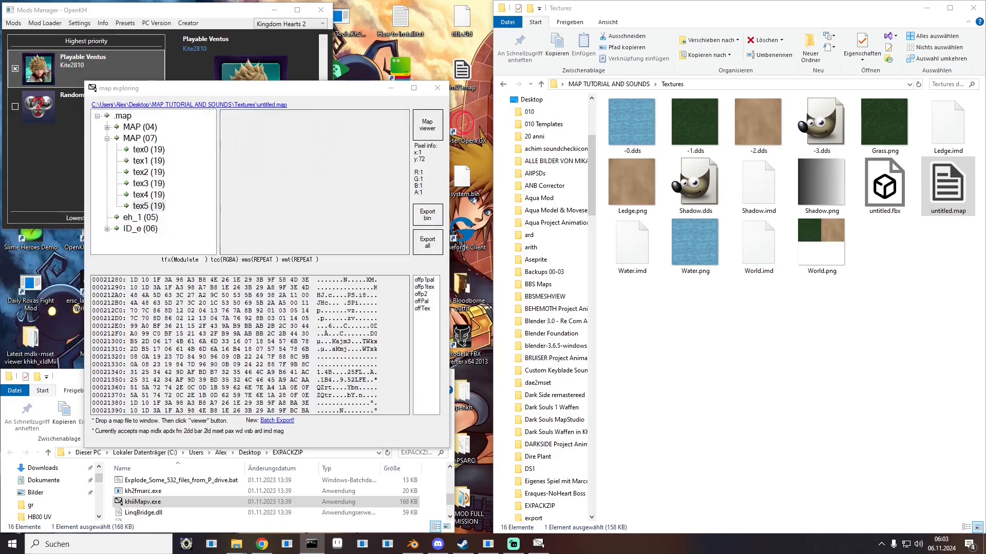
{"action": "left_click", "coordinate": [149, 150]}
{"action": "left_click", "coordinate": [149, 161]}
{"action": "left_click", "coordinate": [148, 173]}
{"action": "left_click", "coordinate": [148, 184]}
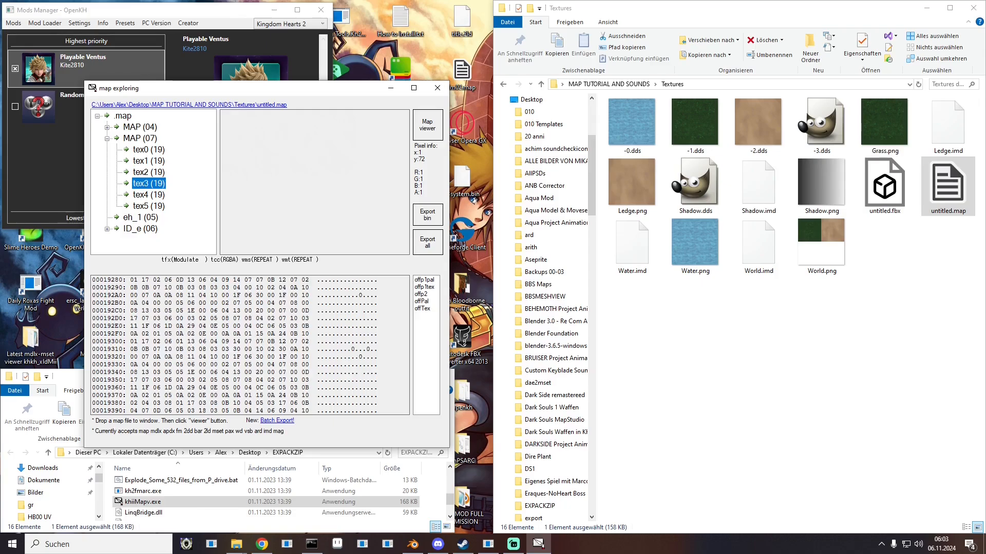
{"action": "left_click", "coordinate": [148, 195]}
{"action": "left_click", "coordinate": [148, 206]}
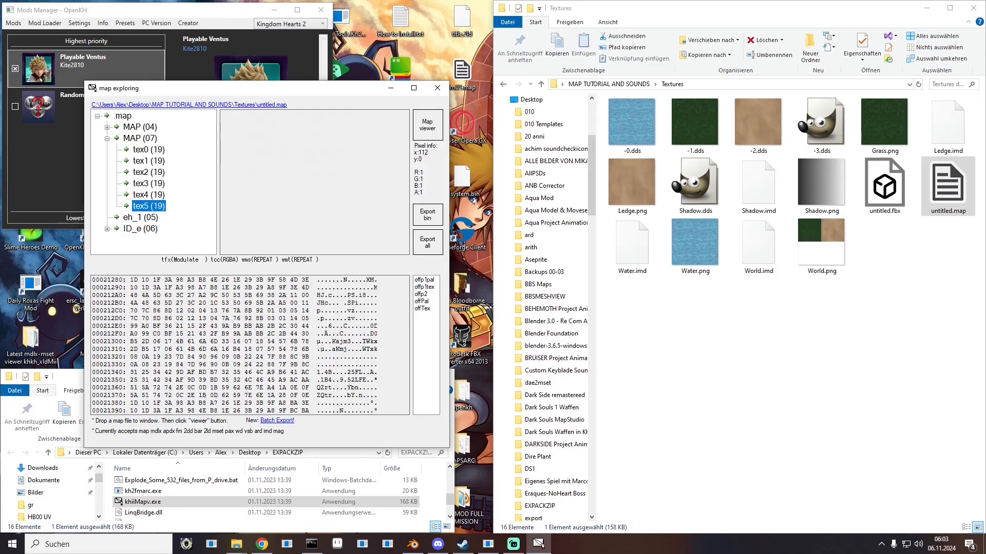
{"action": "left_click", "coordinate": [437, 88]}
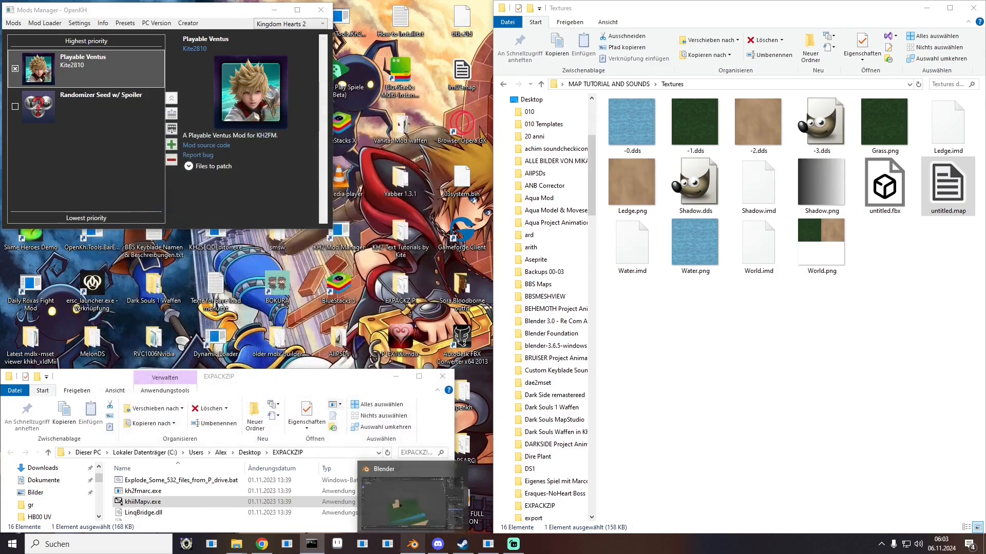
Step: Switch to Blender and inspect the map model from different angles and distances
{"action": "left_click_drag", "start_coordinate": [0, 108], "coordinate": [409, 0]}
{"action": "middle_click_drag", "start_coordinate": [441, 256], "coordinate": [445, 215]}
{"action": "scroll", "coordinate": [429, 265], "scroll_direction": "down", "scroll_amount": 2}
{"action": "scroll", "coordinate": [546, 249], "scroll_direction": "up", "scroll_amount": 3}
{"action": "left_click_drag", "start_coordinate": [724, 6], "coordinate": [0, 215]}
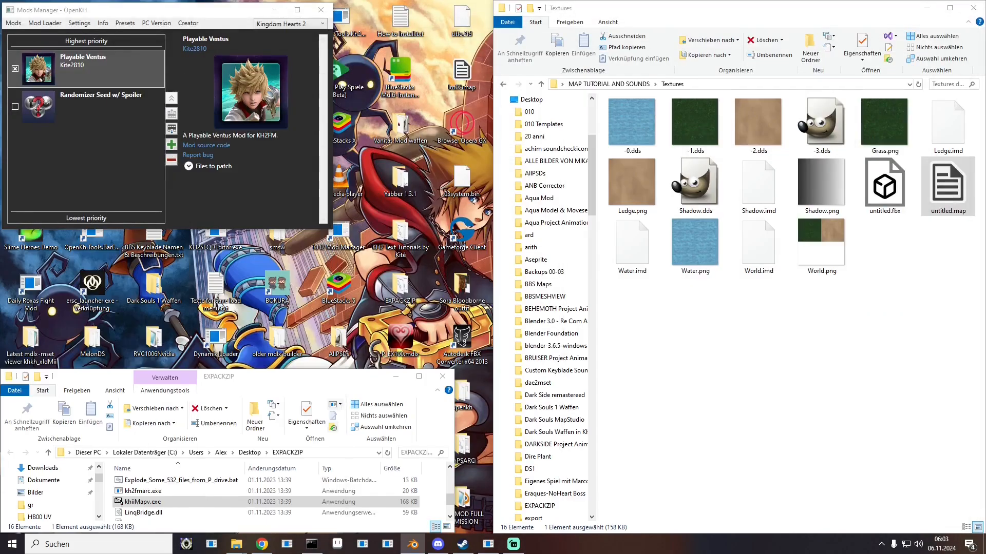
Step: Load untitled.map into the OpenKh Bar Editor, examine its entries, and close the editor
{"action": "double_click", "coordinate": [92, 237]}
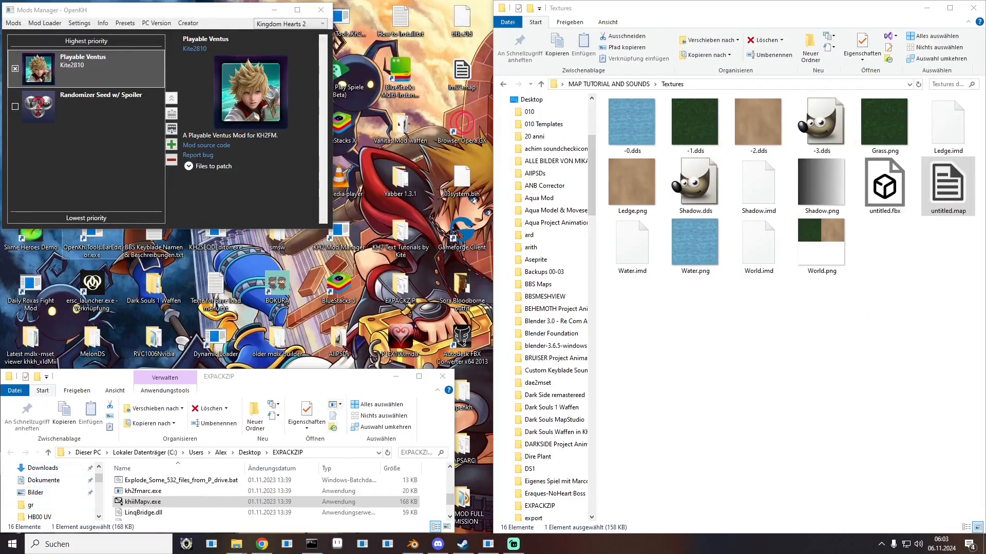
{"action": "left_click_drag", "start_coordinate": [948, 186], "coordinate": [84, 81]}
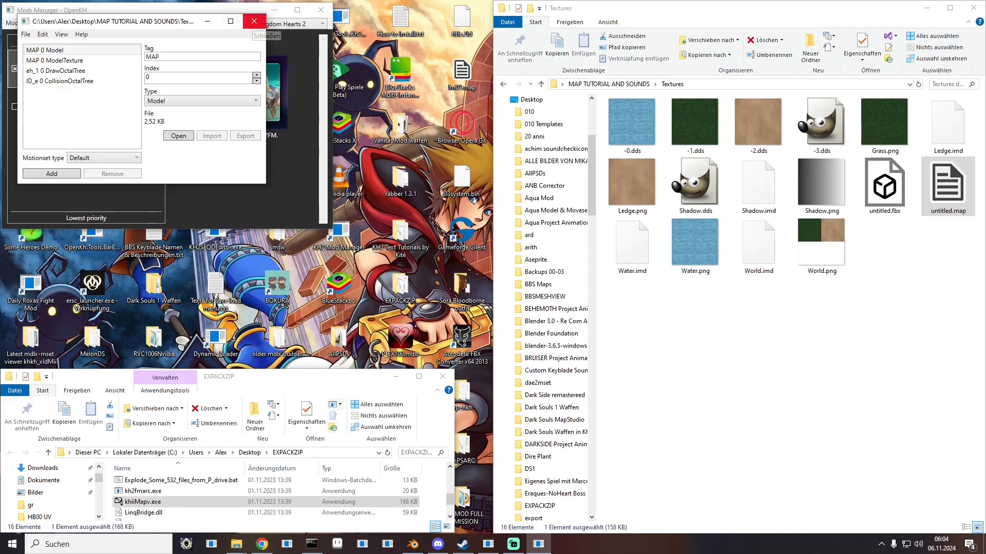
{"action": "left_click", "coordinate": [253, 21]}
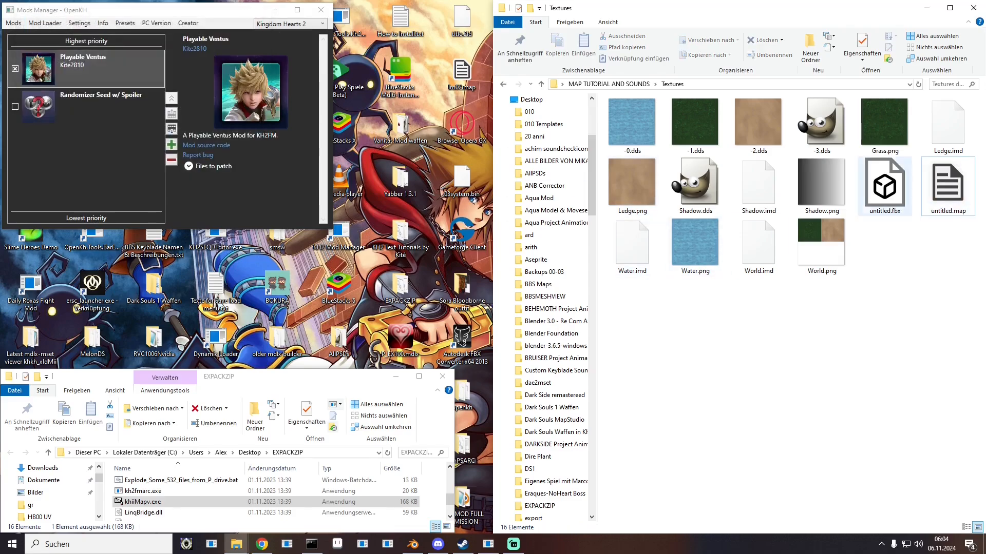
Step: Move mapdef.yml from the MAP TUTORIAL AND SOUNDS folder into its Textures subfolder
{"action": "left_click", "coordinate": [503, 84]}
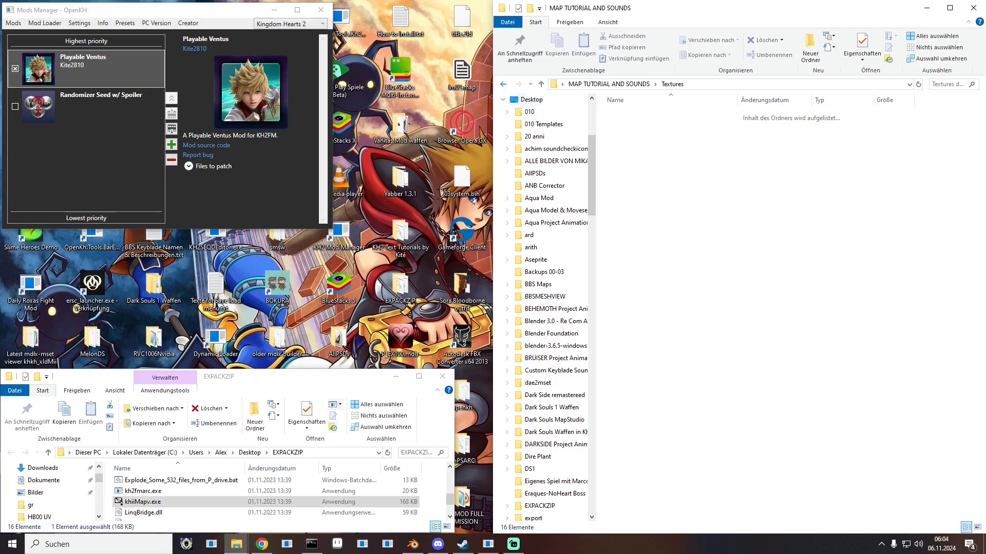
{"action": "right_click", "coordinate": [627, 179]}
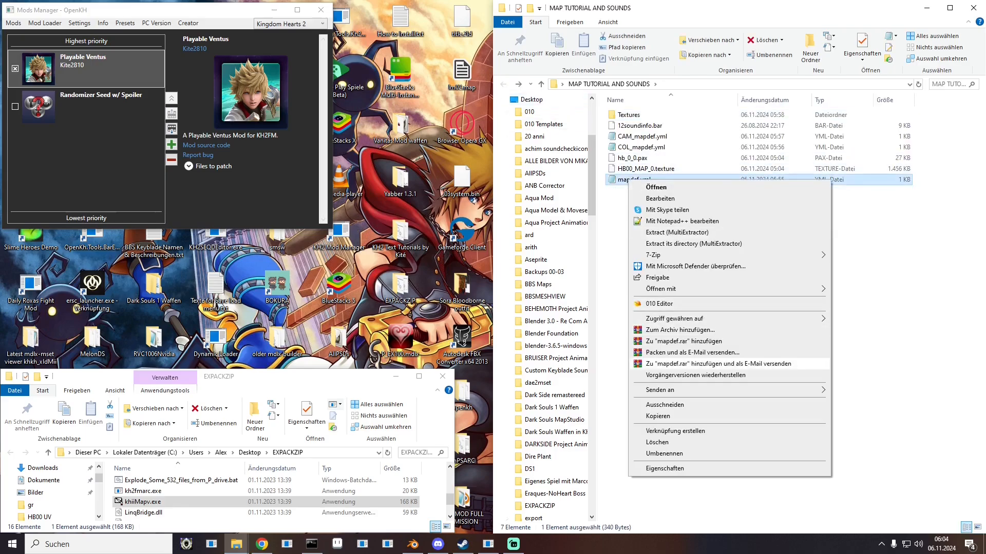
{"action": "left_click", "coordinate": [867, 231]}
{"action": "left_click_drag", "start_coordinate": [632, 179], "coordinate": [650, 117]}
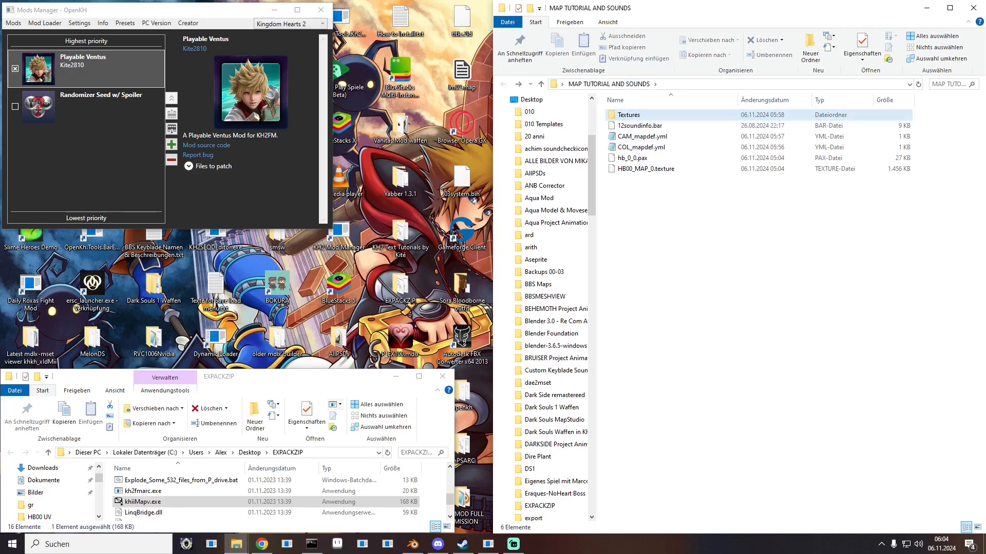
Step: Delete the existing untitled.map from the Textures folder
{"action": "double_click", "coordinate": [642, 115]}
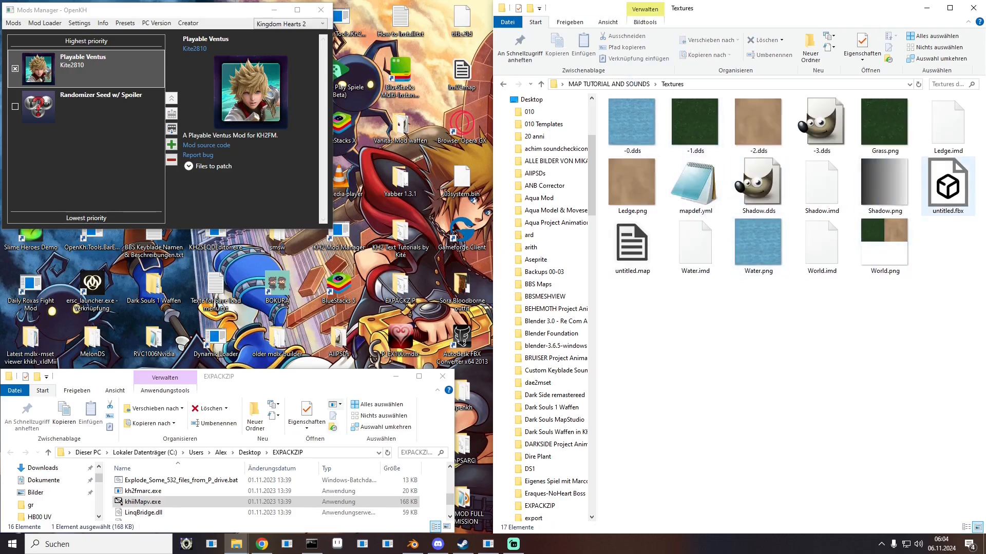
{"action": "left_click", "coordinate": [948, 186]}
{"action": "left_click", "coordinate": [632, 247]}
{"action": "key", "text": "Delete"}
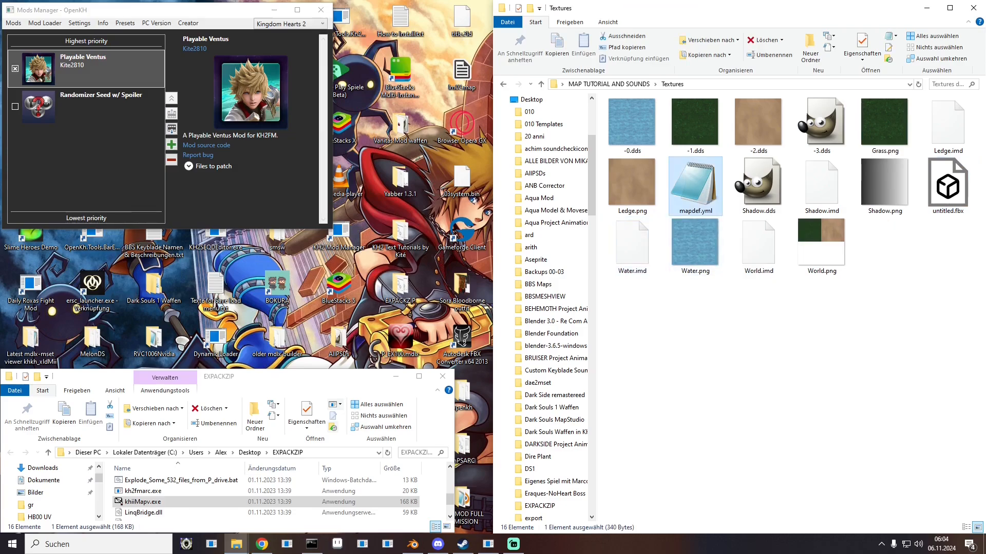
Step: Review the settings in mapdef.yml and rerun OpenKh.Command.MapGen.exe on Textures\untitled.fbx in the Command Prompt
{"action": "key", "text": "Return"}
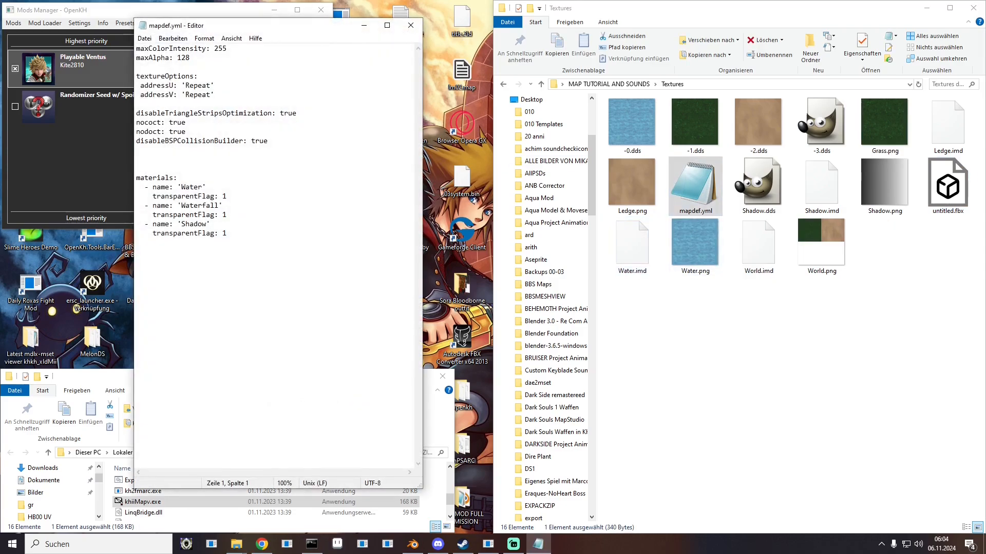
{"action": "left_click", "coordinate": [411, 26]}
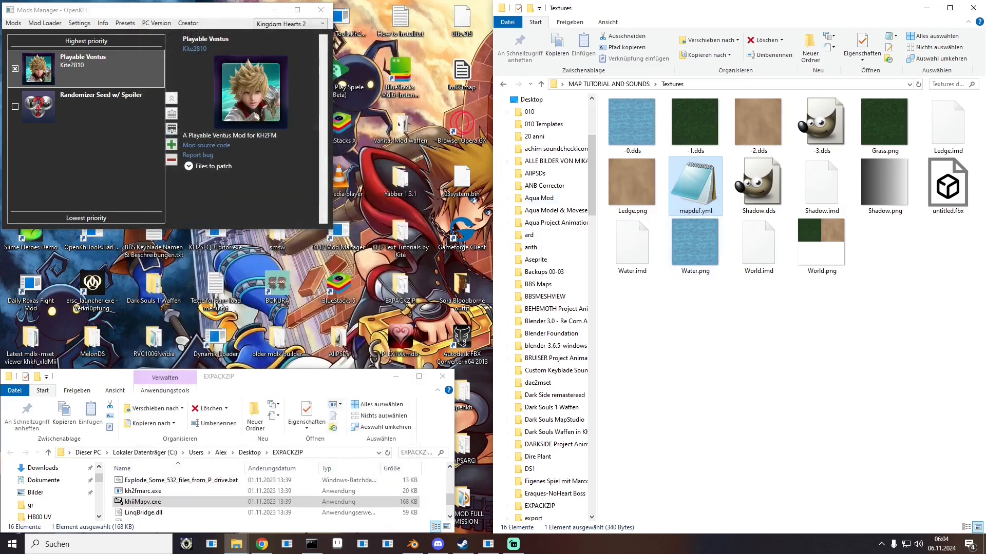
{"action": "left_click", "coordinate": [311, 544]}
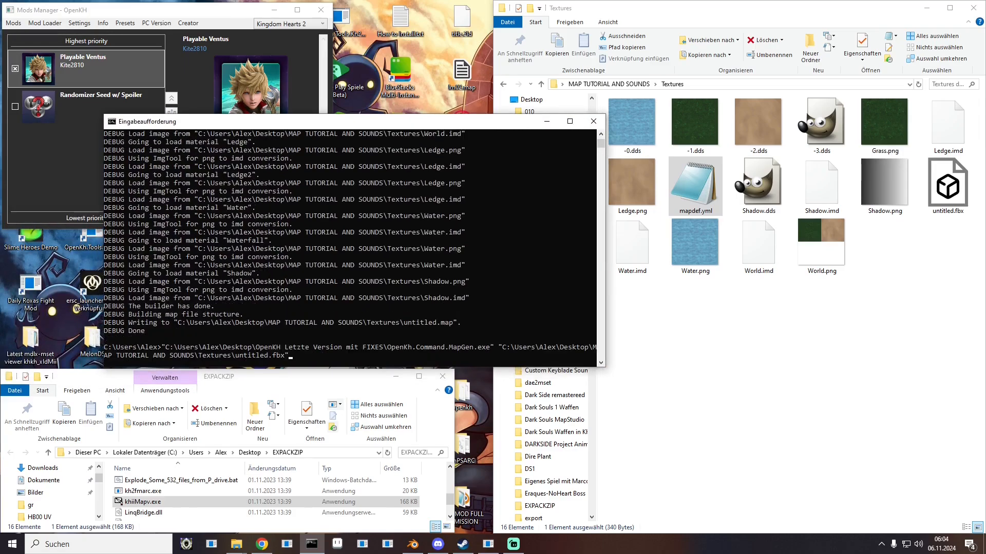
{"action": "key", "text": "Return"}
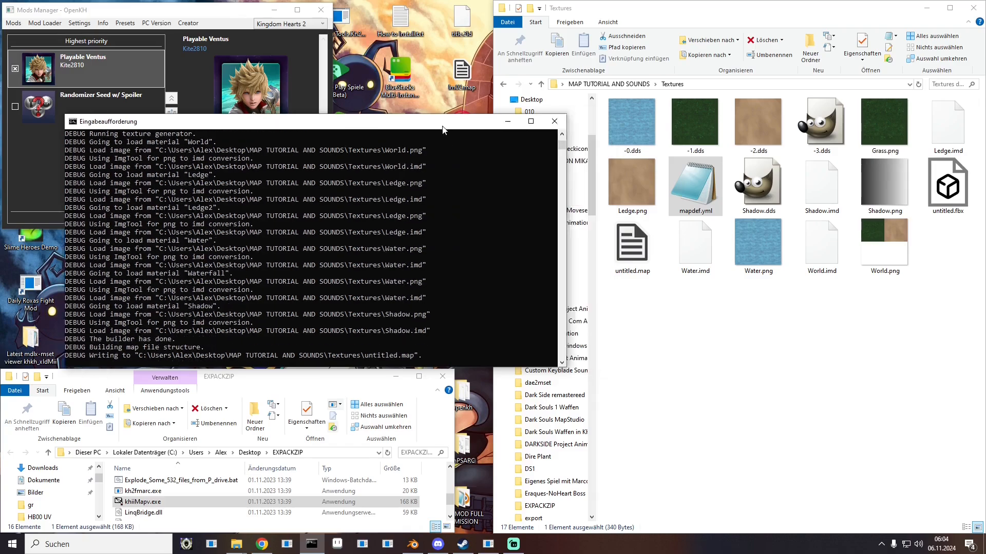
Step: Load the regenerated untitled.map into khiiMapv.exe and inspect its eh_1 (05) entry
{"action": "double_click", "coordinate": [143, 502]}
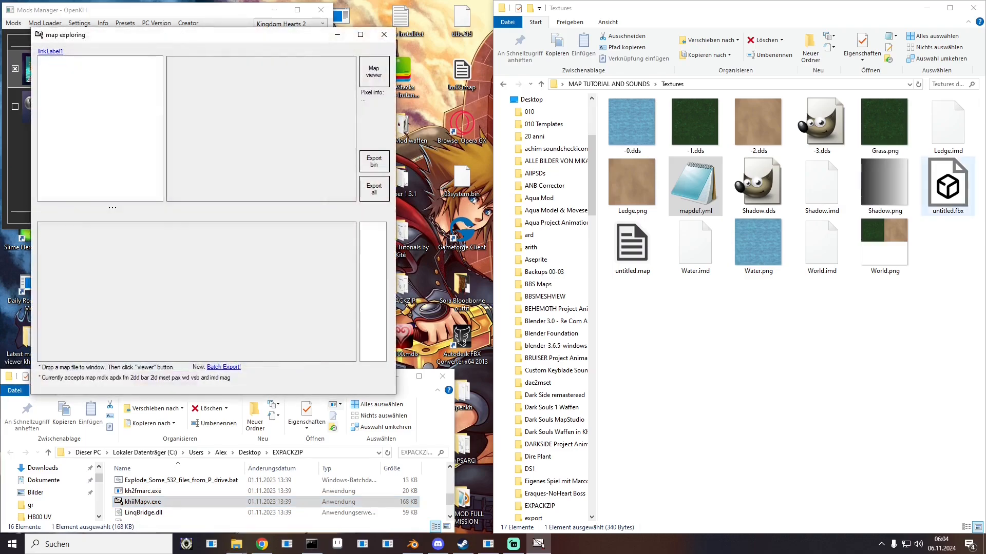
{"action": "left_click_drag", "start_coordinate": [632, 246], "coordinate": [328, 221]}
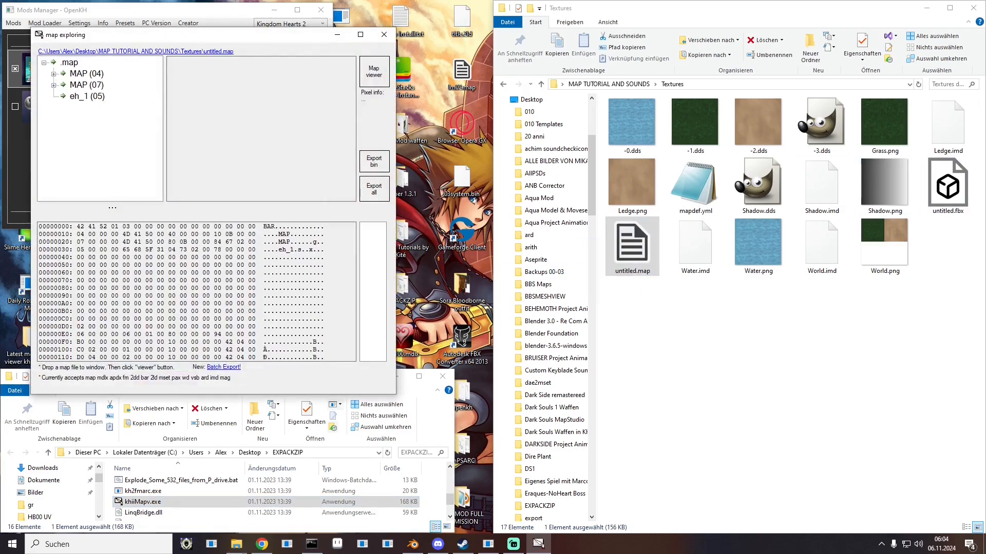
{"action": "left_click", "coordinate": [87, 97]}
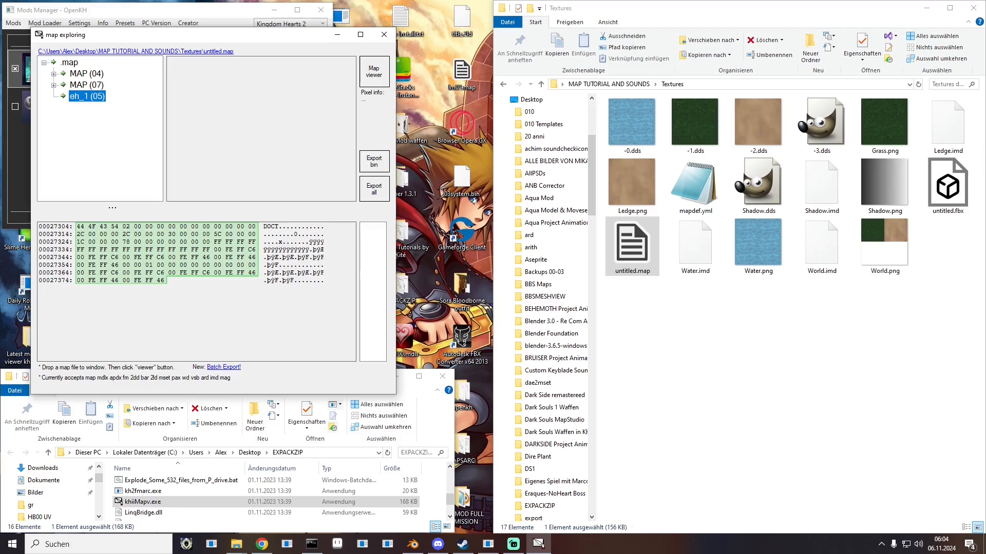
Step: Expand MAP (07) of the regenerated map and go through textures tex0 to tex5
{"action": "key", "text": "Up"}
{"action": "key", "text": "Right"}
{"action": "key", "text": "Down"}
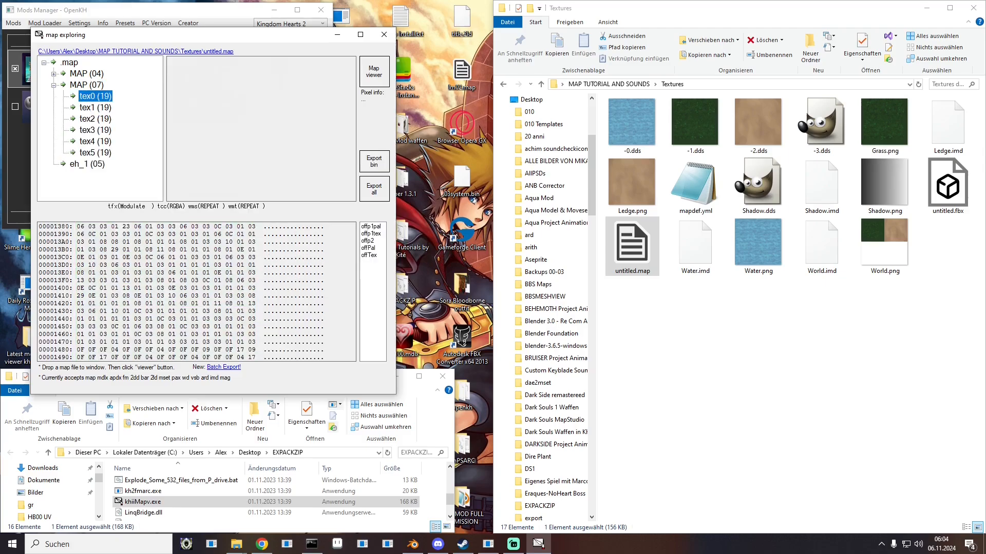
{"action": "key", "text": "Down"}
{"action": "key", "text": "Down"}
{"action": "key", "text": "Down"}
{"action": "key", "text": "Down"}
{"action": "key", "text": "Down"}
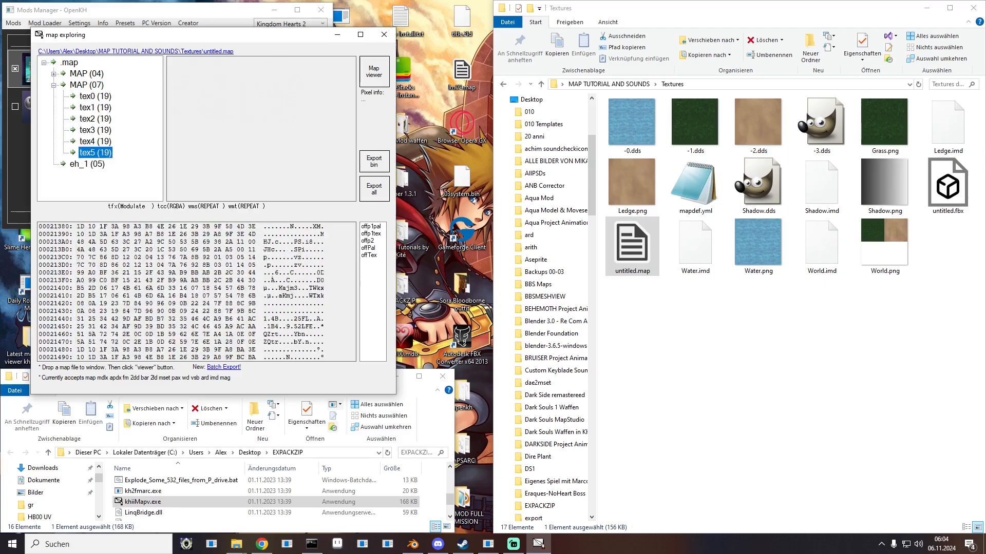
Step: Preview the regenerated map in the map viewer, look around the scene, and close khiiMapv
{"action": "left_click", "coordinate": [374, 72]}
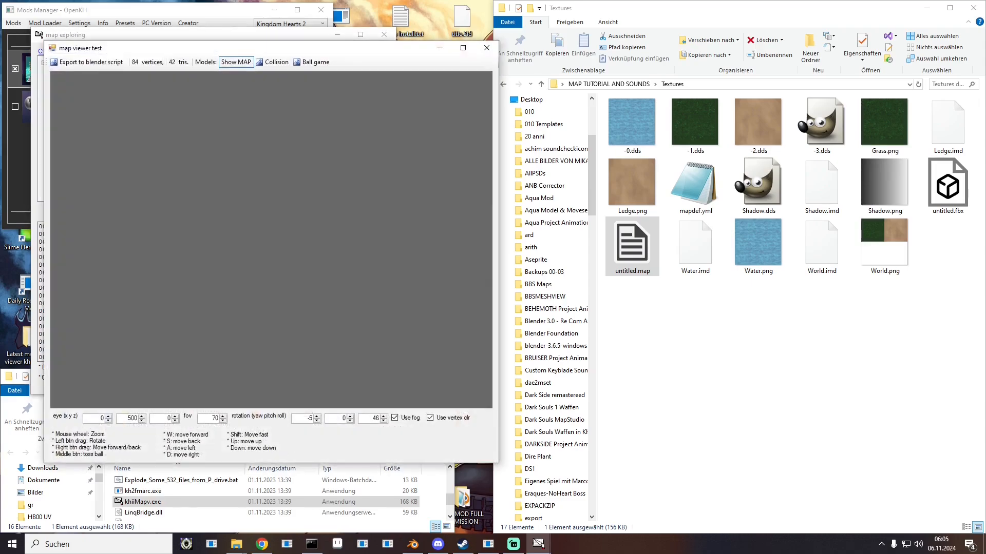
{"action": "key", "text": "s"}
{"action": "key", "text": "s"}
{"action": "left_click_drag", "start_coordinate": [271, 267], "coordinate": [255, 205]}
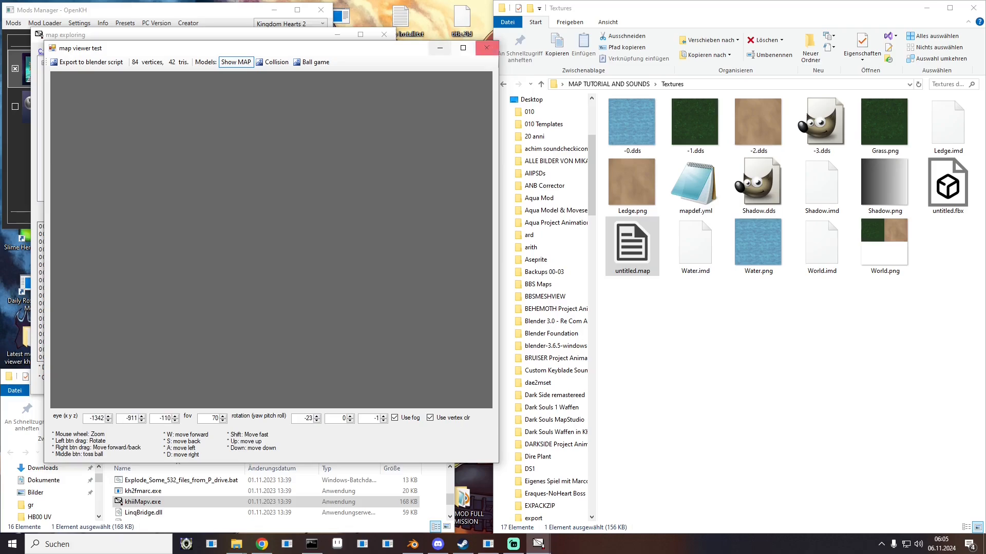
{"action": "left_click", "coordinate": [487, 48]}
{"action": "left_click", "coordinate": [384, 34]}
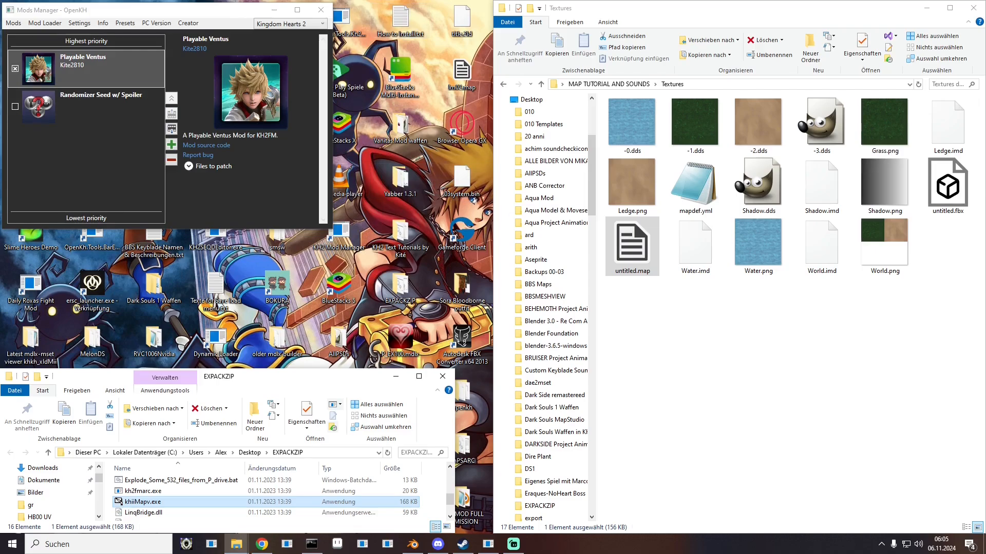
Step: Rename untitled.map in the Textures folder to hb00.map
{"action": "left_click", "coordinate": [632, 246]}
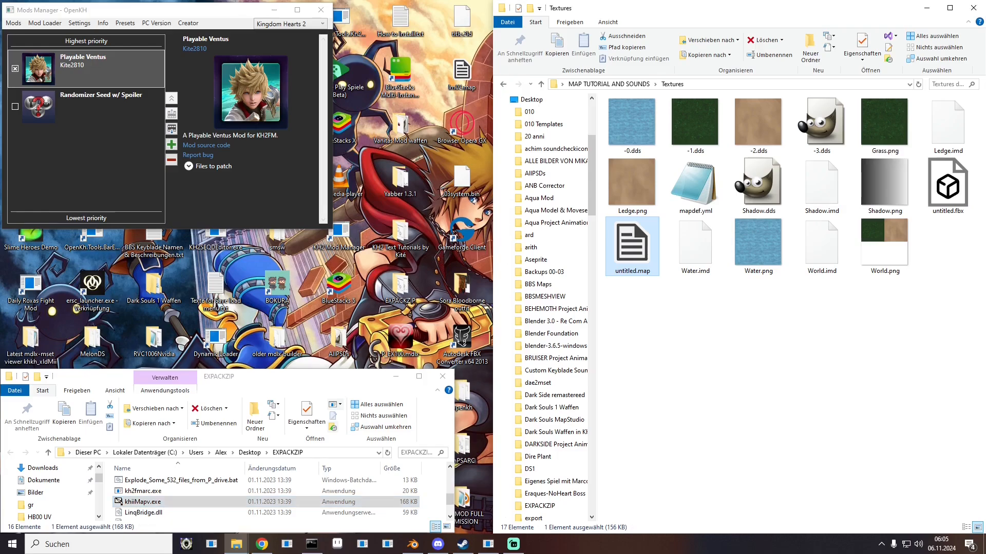
{"action": "key", "text": "F2"}
{"action": "type", "text": "hb00"}
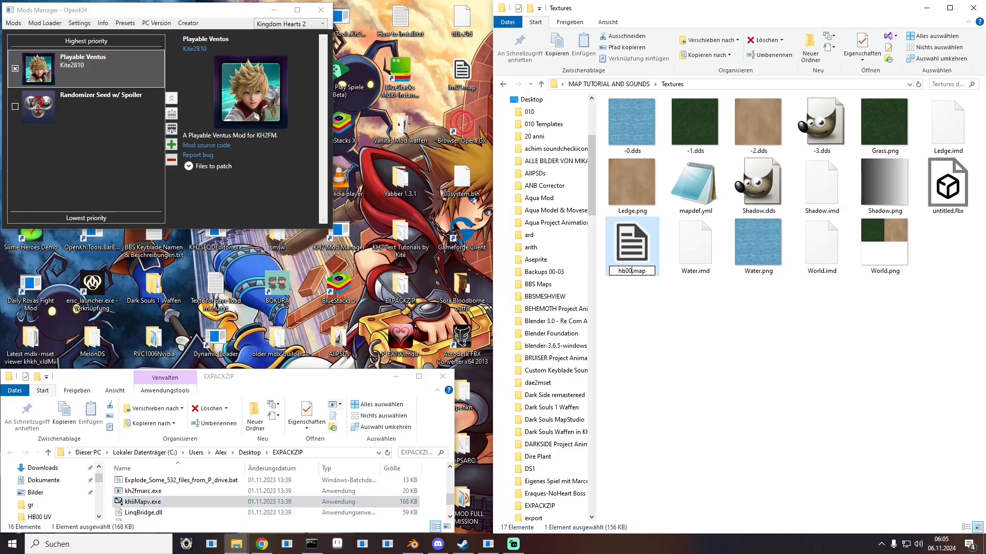
{"action": "key", "text": "Return"}
{"action": "left_click", "coordinate": [770, 360]}
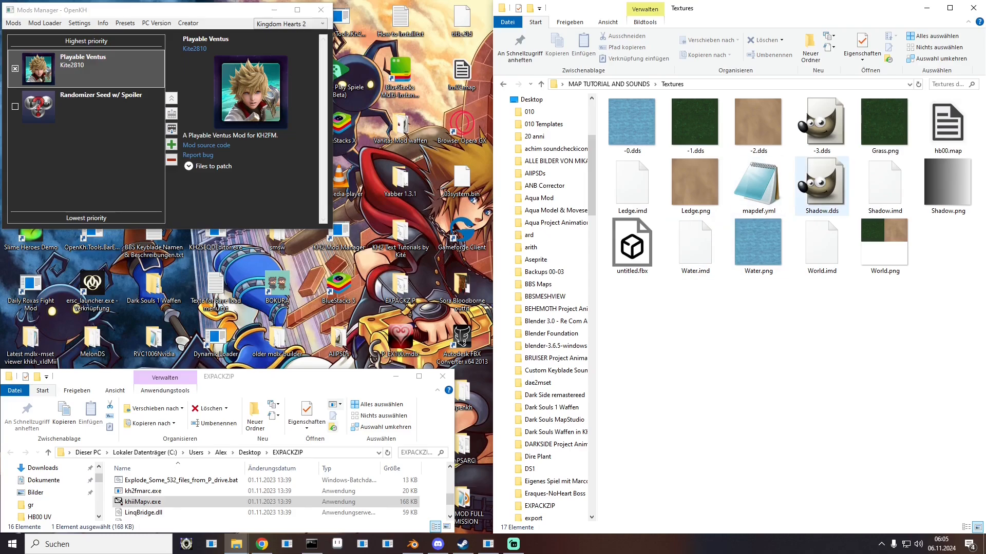
Step: Delete mapdef.yml from the Textures folder and bring in COL_mapdef.yml instead
{"action": "left_click", "coordinate": [948, 127]}
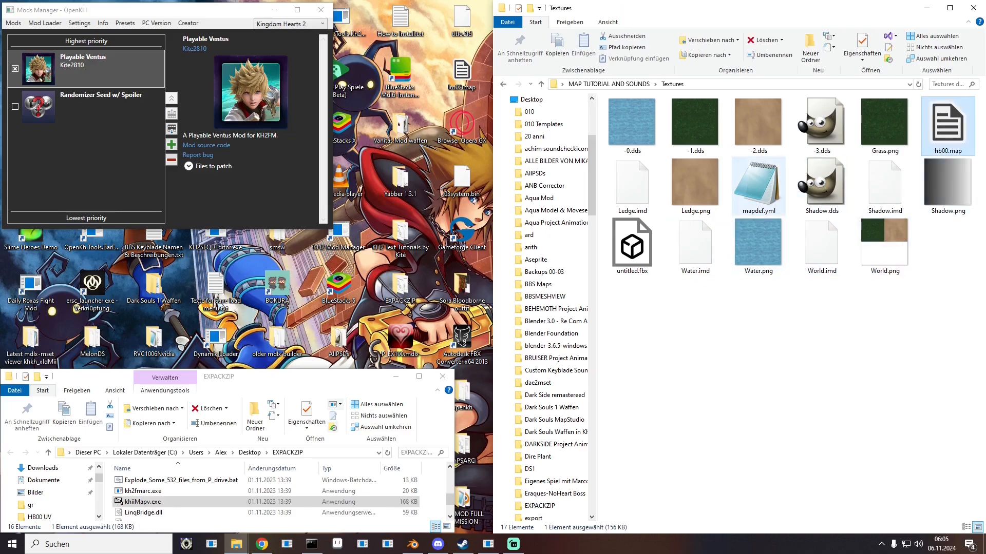
{"action": "left_click", "coordinate": [759, 186]}
{"action": "key", "text": "Delete"}
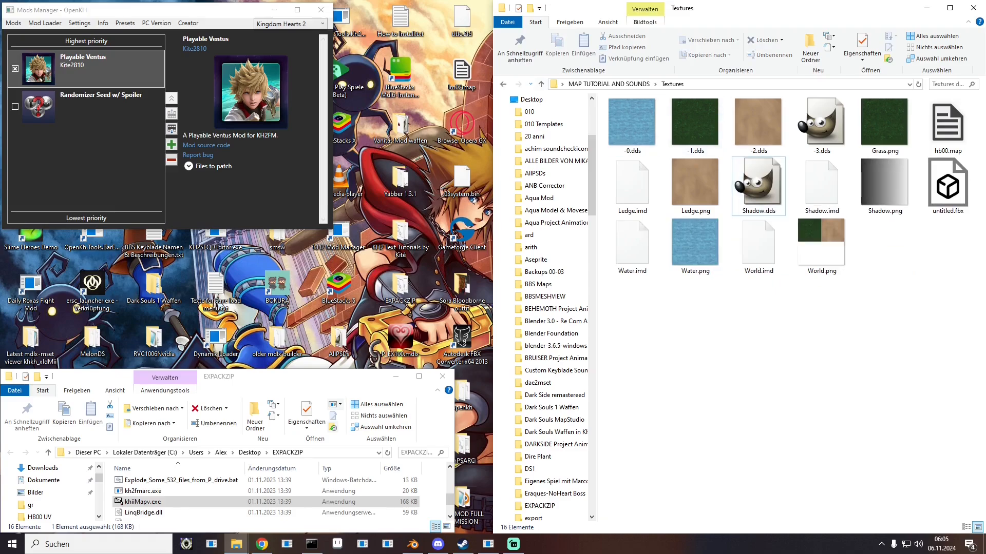
{"action": "key", "text": "alt+Left"}
{"action": "left_click_drag", "start_coordinate": [635, 148], "coordinate": [640, 115]}
{"action": "double_click", "coordinate": [627, 114]}
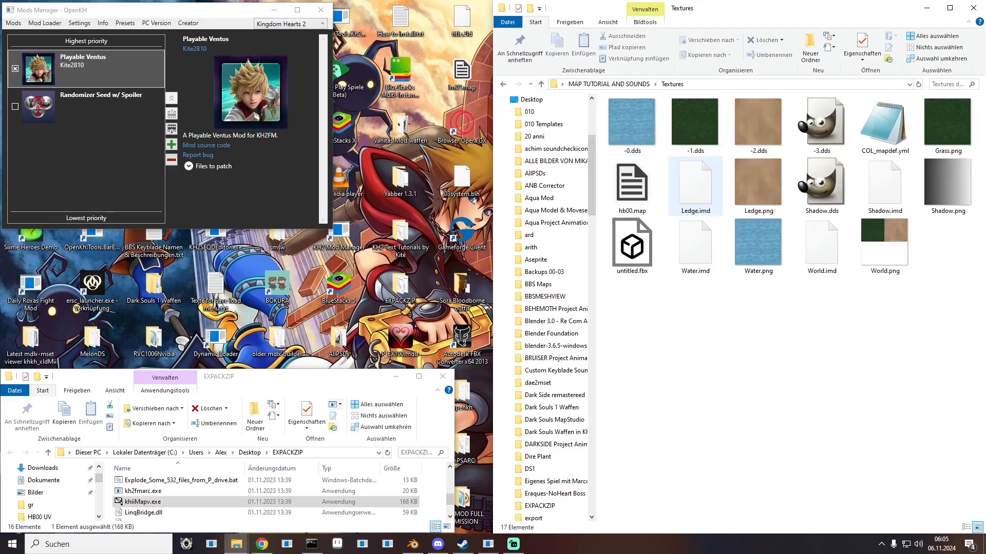
Step: Rename COL_mapdef.yml to mapdef.yml by removing its COL_ prefix
{"action": "left_click", "coordinate": [884, 126]}
{"action": "key", "text": "F2"}
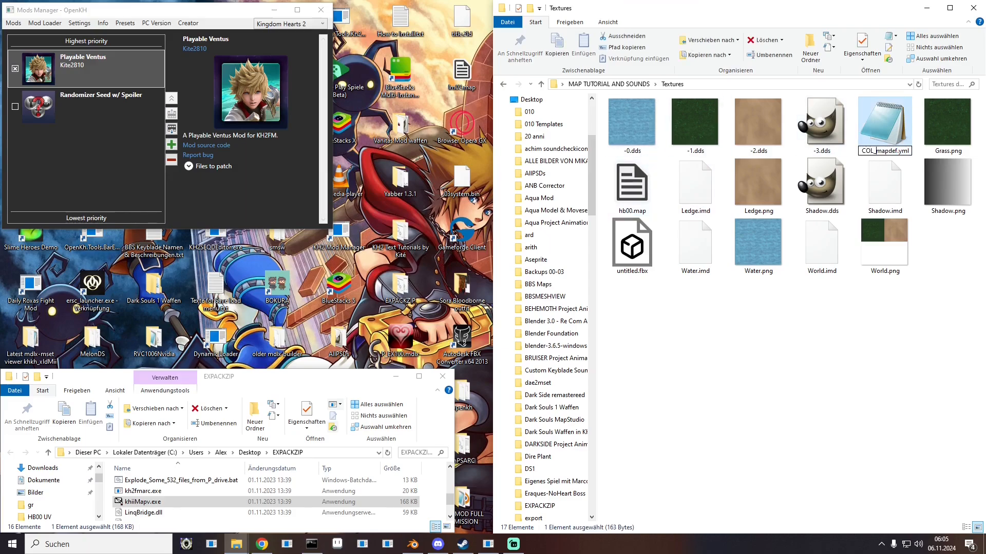
{"action": "key", "text": "Home"}
{"action": "key", "text": "Delete"}
{"action": "key", "text": "Delete"}
{"action": "key", "text": "Delete"}
{"action": "key", "text": "Delete"}
{"action": "key", "text": "Return"}
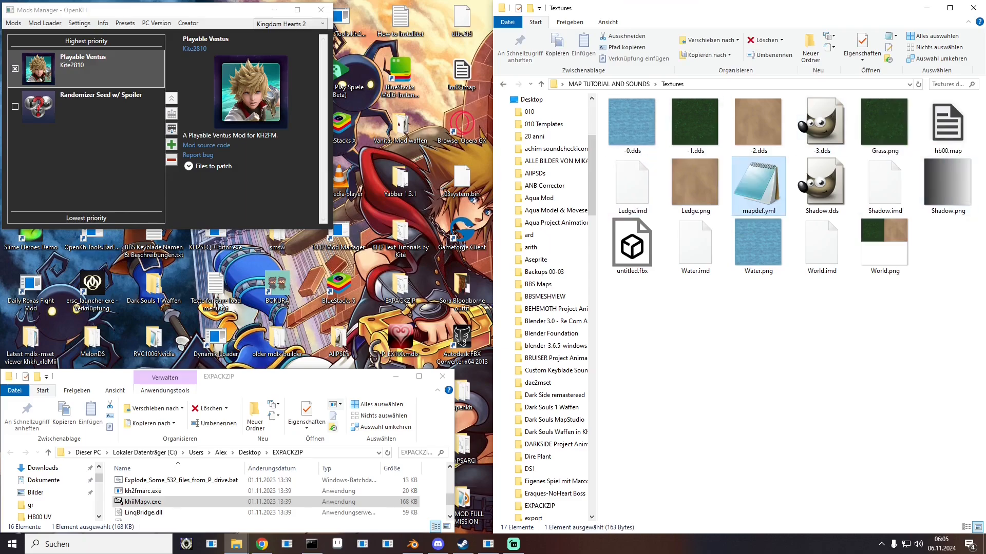
Step: Open mapdef.yml, review the ground settings of its Water and Grass materials, and close it
{"action": "key", "text": "Return"}
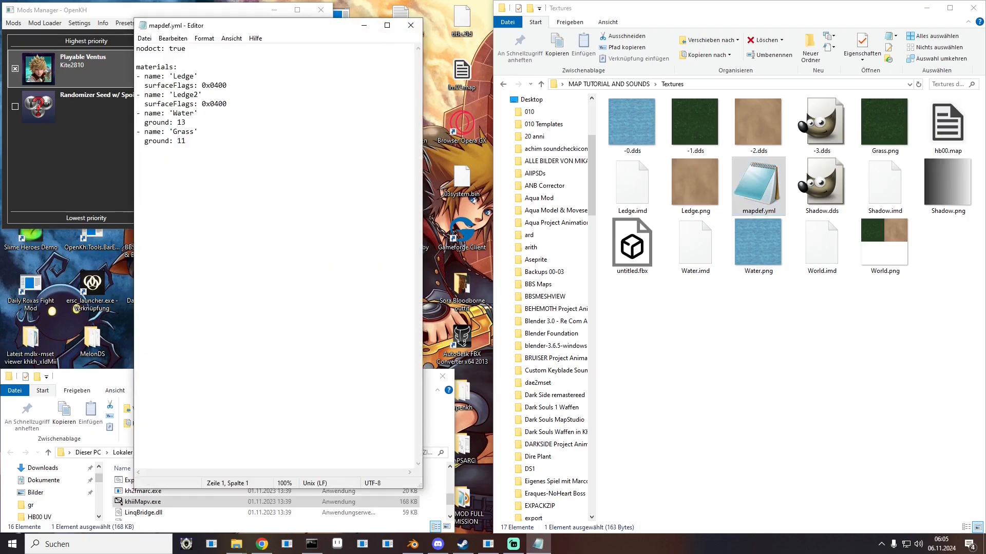
{"action": "left_click_drag", "start_coordinate": [173, 113], "coordinate": [194, 132]}
{"action": "left_click", "coordinate": [136, 160]}
{"action": "left_click", "coordinate": [411, 25]}
Step: Switch to Blender and select the Water strip to inspect its material name
{"action": "left_click", "coordinate": [413, 544]}
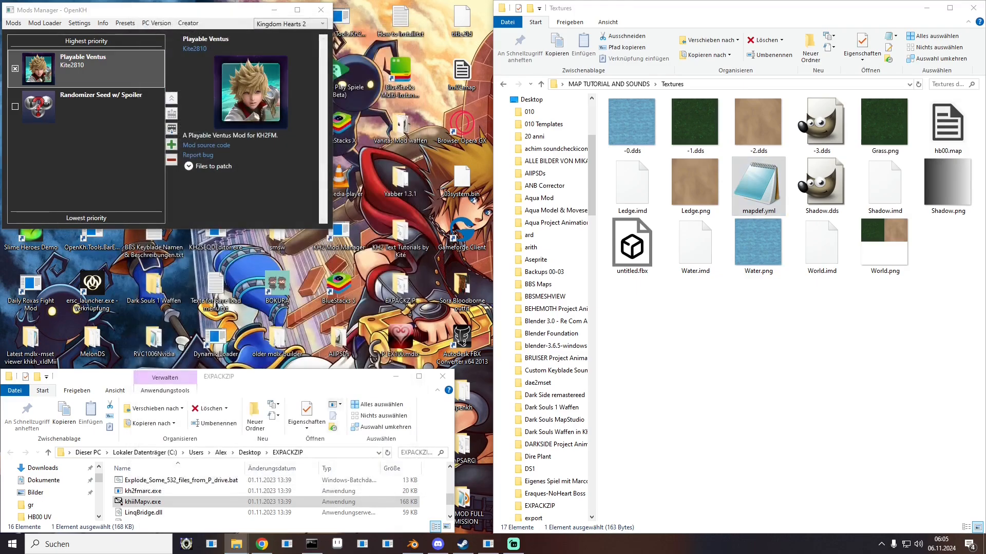
{"action": "left_click_drag", "start_coordinate": [789, 78], "coordinate": [801, 44]}
{"action": "scroll", "coordinate": [407, 262], "scroll_direction": "up", "scroll_amount": 4}
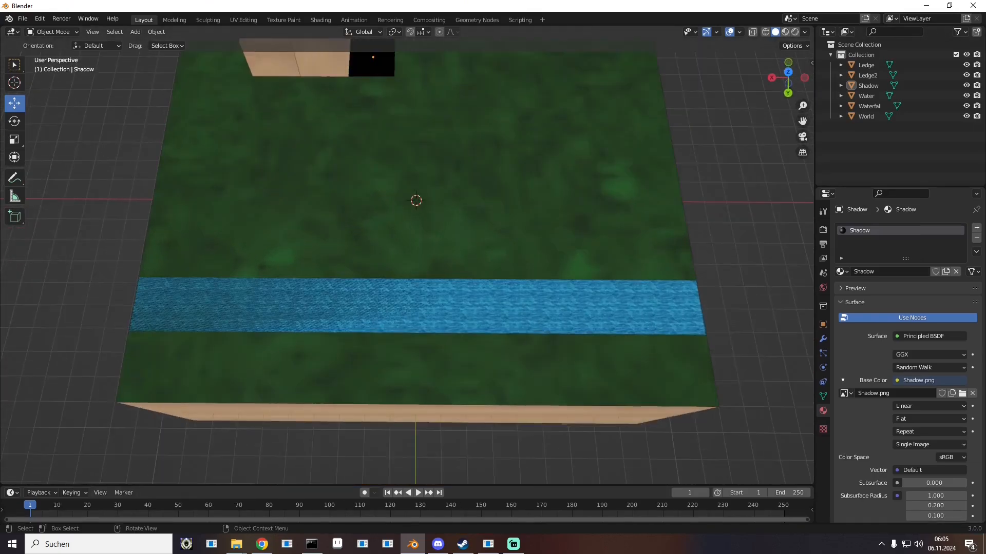
{"action": "middle_click_drag", "start_coordinate": [407, 262], "coordinate": [456, 203]}
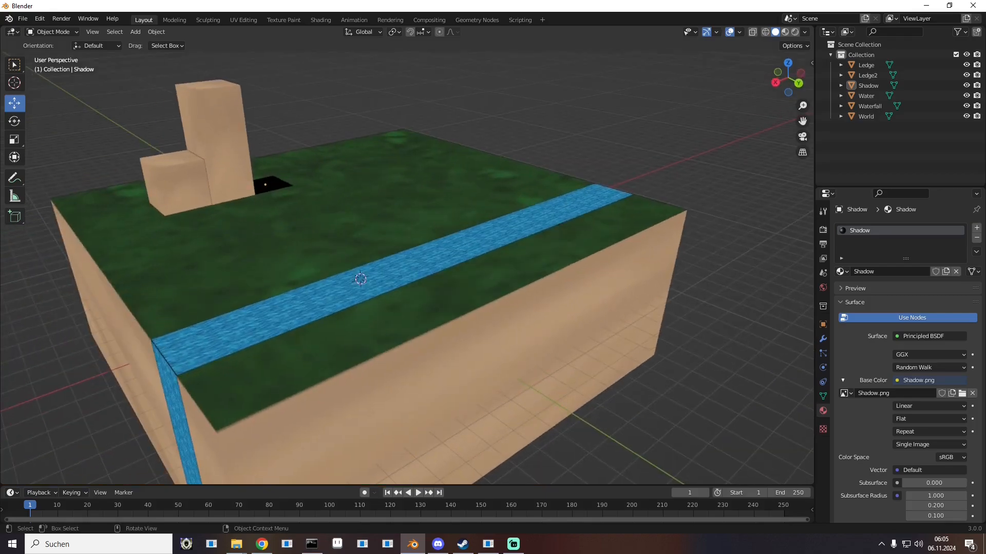
{"action": "left_click", "coordinate": [441, 251]}
{"action": "middle_click_drag", "start_coordinate": [442, 251], "coordinate": [450, 282]}
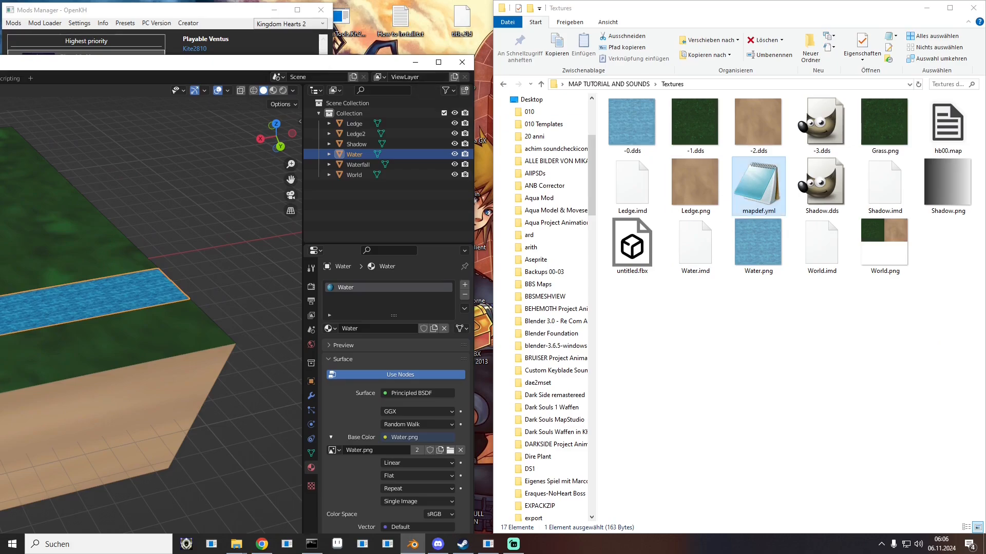
Step: Reopen mapdef.yml beside the Blender window and compare its material names with the World object's material
{"action": "double_click", "coordinate": [758, 186]}
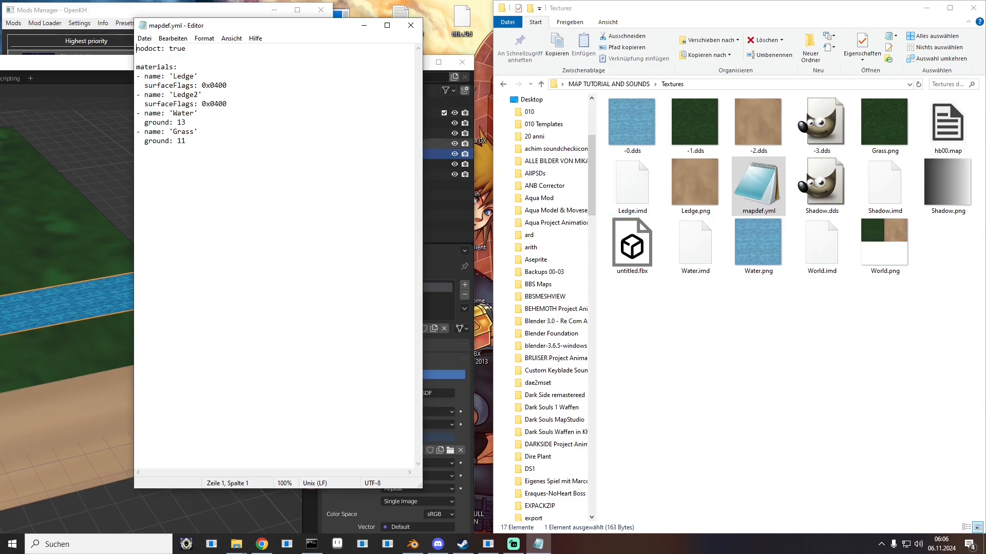
{"action": "left_click_drag", "start_coordinate": [137, 112], "coordinate": [194, 113]}
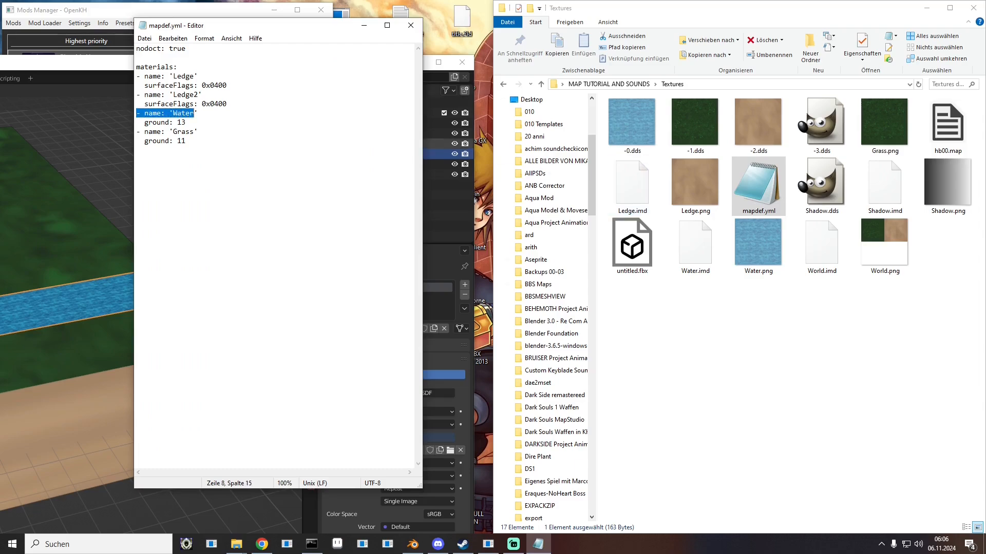
{"action": "left_click_drag", "start_coordinate": [247, 25], "coordinate": [666, 61]}
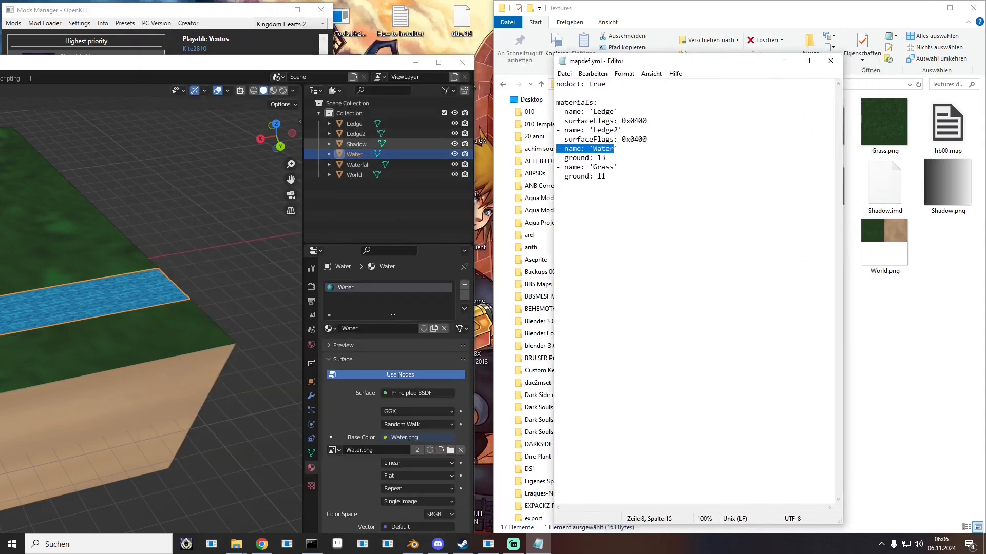
{"action": "left_click", "coordinate": [354, 175]}
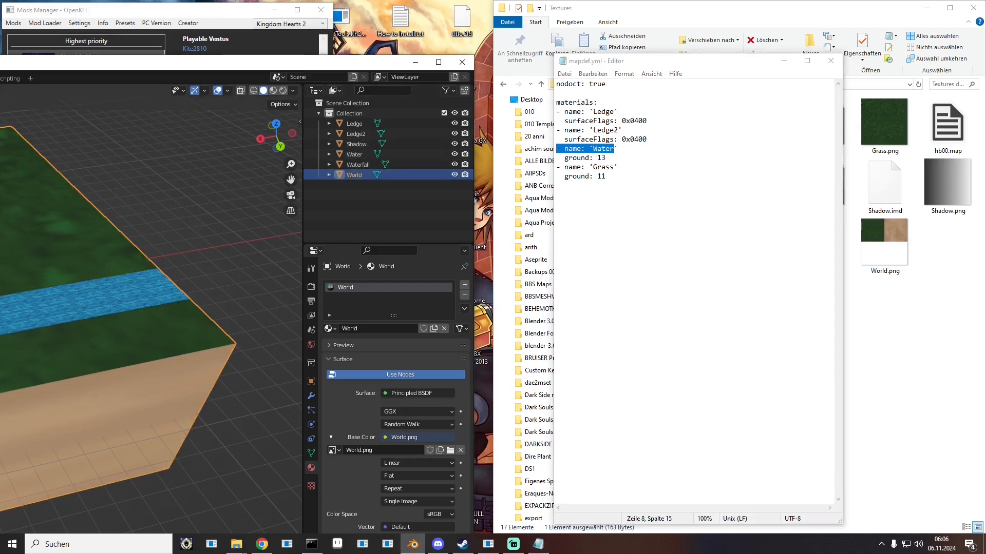
{"action": "middle_click_drag", "start_coordinate": [154, 308], "coordinate": [211, 298]}
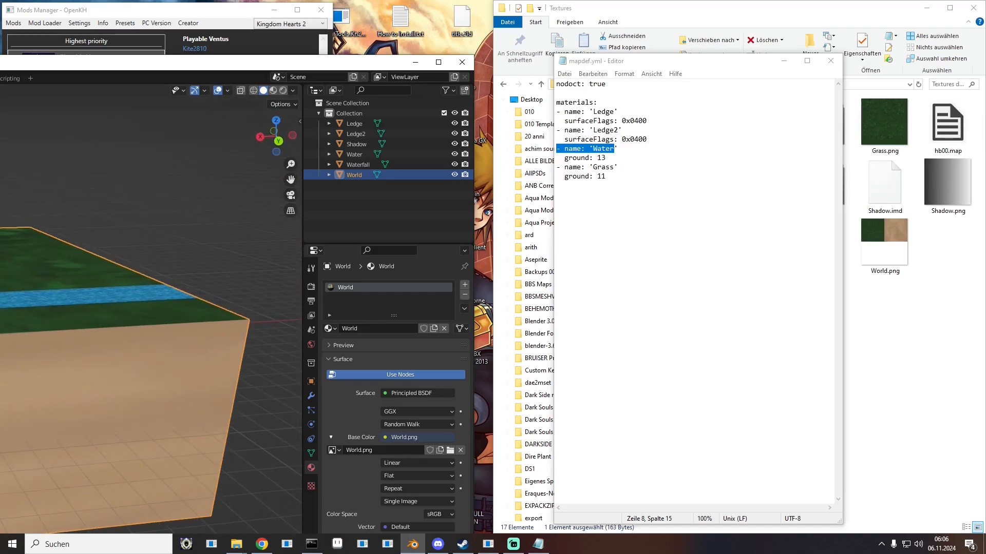
Step: Change the material name 'Grass' to 'World' in mapdef.yml and save the file
{"action": "left_click_drag", "start_coordinate": [593, 168], "coordinate": [614, 169]}
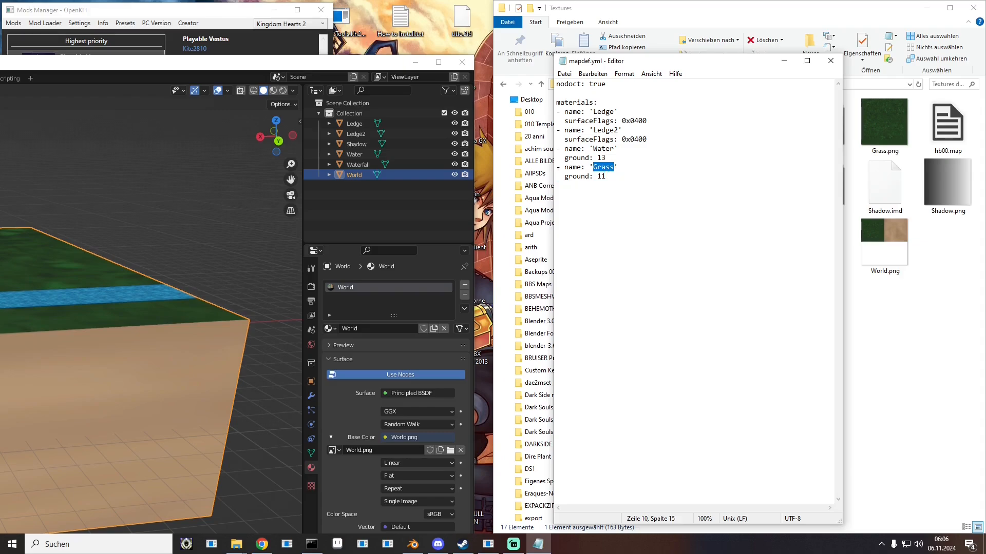
{"action": "type", "text": "World"}
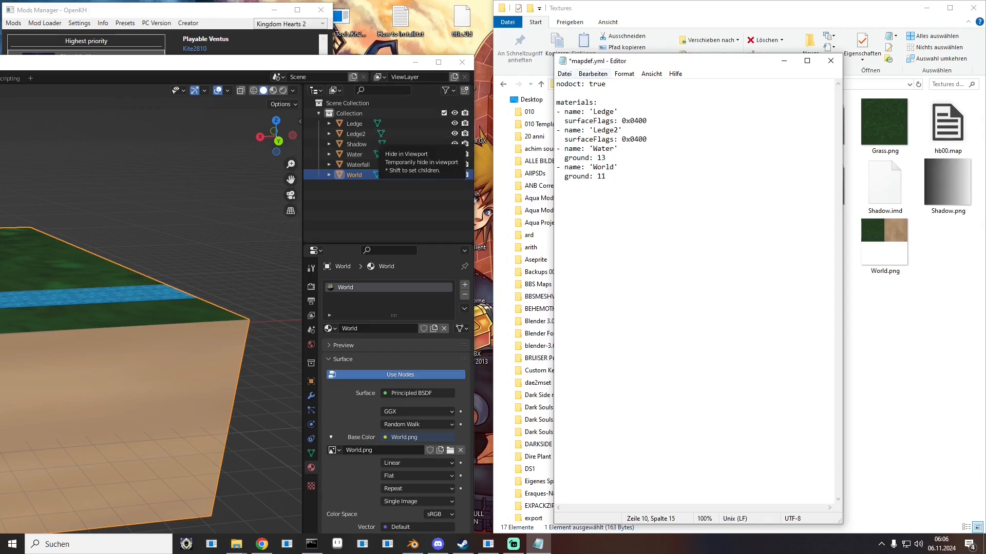
{"action": "left_click", "coordinate": [564, 74]}
{"action": "left_click", "coordinate": [585, 119]}
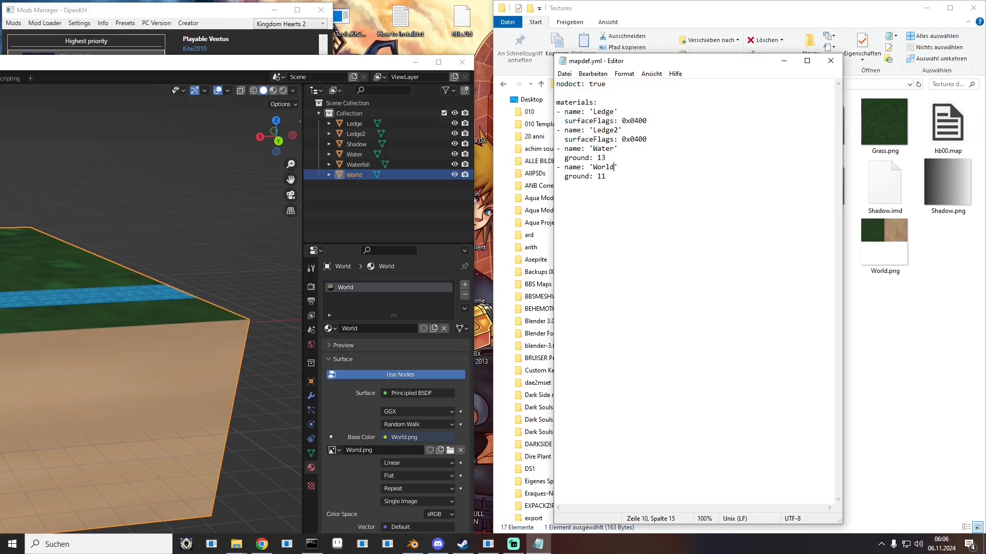
Step: Return to a maximized Blender window, deselect everything, and add a 2 m plane to the scene
{"action": "left_click_drag", "start_coordinate": [267, 66], "coordinate": [768, 0]}
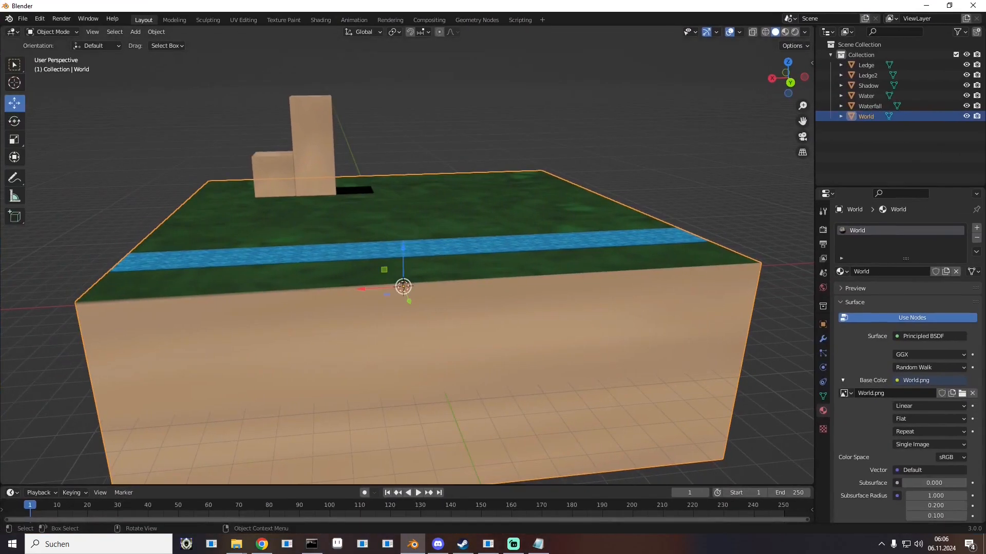
{"action": "middle_click_drag", "start_coordinate": [437, 247], "coordinate": [359, 261]}
{"action": "left_click_drag", "start_coordinate": [694, 6], "coordinate": [244, 151]}
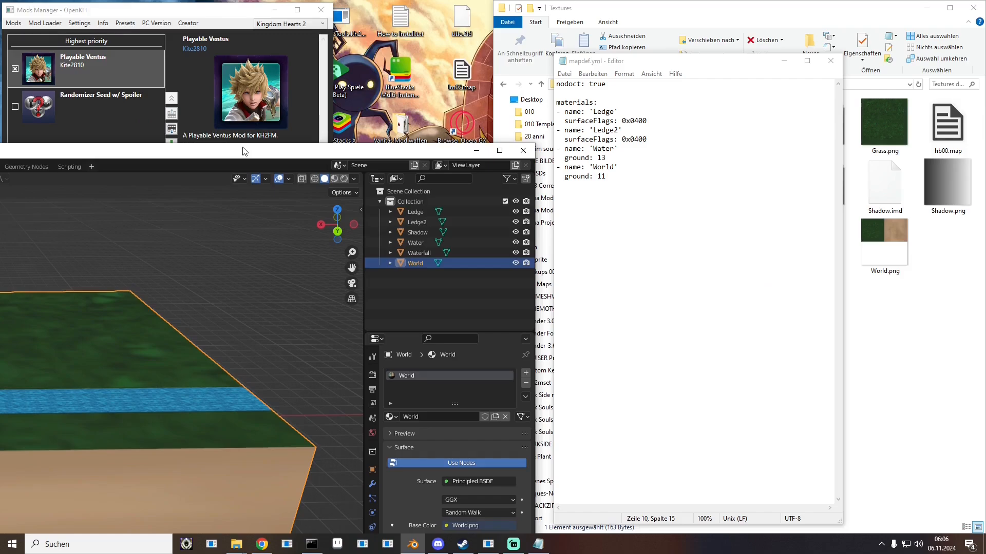
{"action": "double_click", "coordinate": [245, 151]}
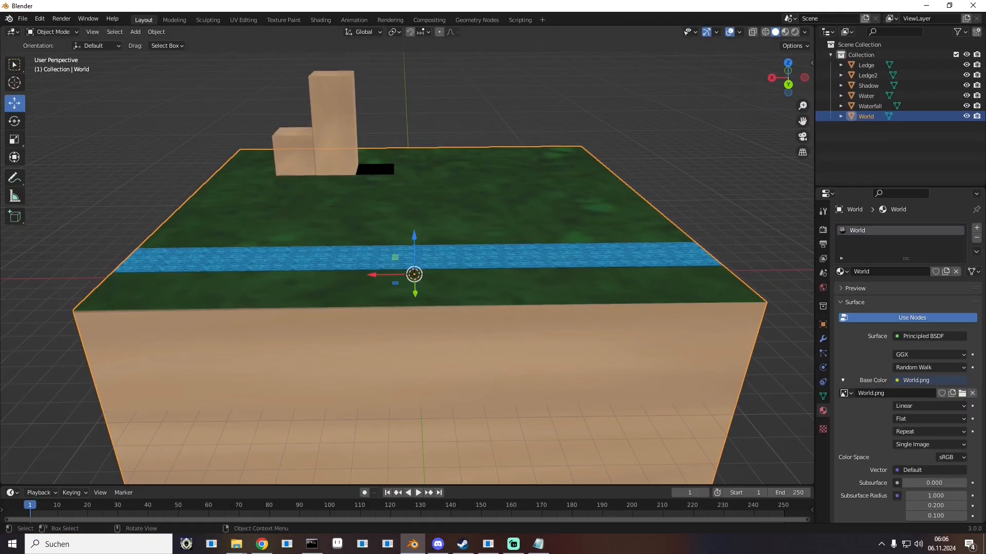
{"action": "middle_click_drag", "start_coordinate": [390, 215], "coordinate": [427, 237]}
{"action": "left_click_drag", "start_coordinate": [803, 121], "coordinate": [973, 229]}
{"action": "scroll", "coordinate": [408, 262], "scroll_direction": "up", "scroll_amount": 3}
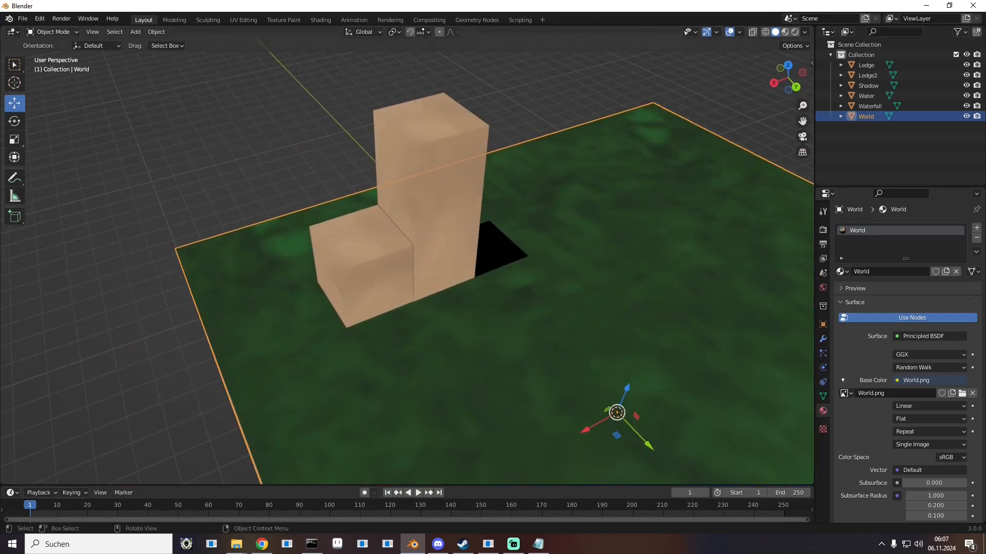
{"action": "key", "text": "alt+a"}
{"action": "left_click", "coordinate": [136, 32]}
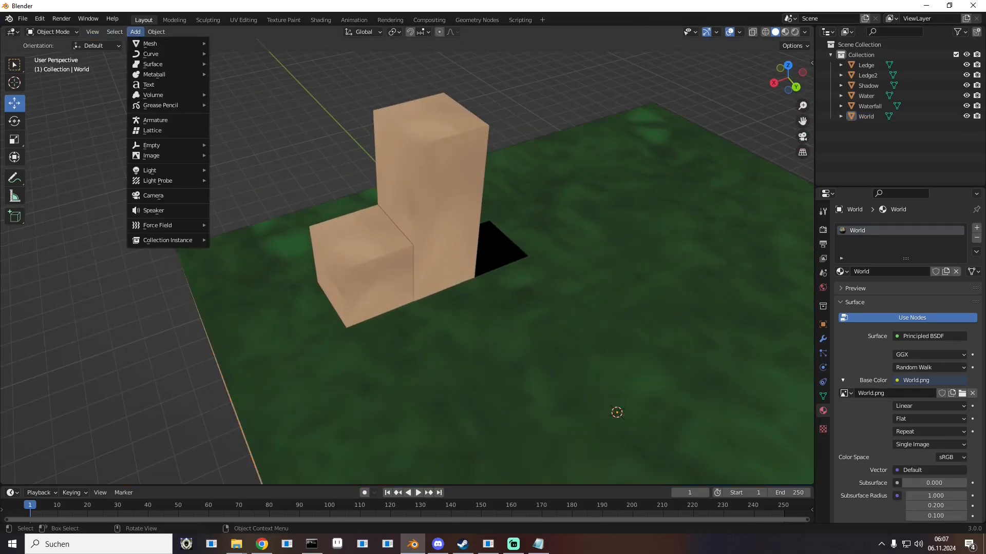
{"action": "mouse_move", "coordinate": [150, 44]}
{"action": "left_click", "coordinate": [226, 43]}
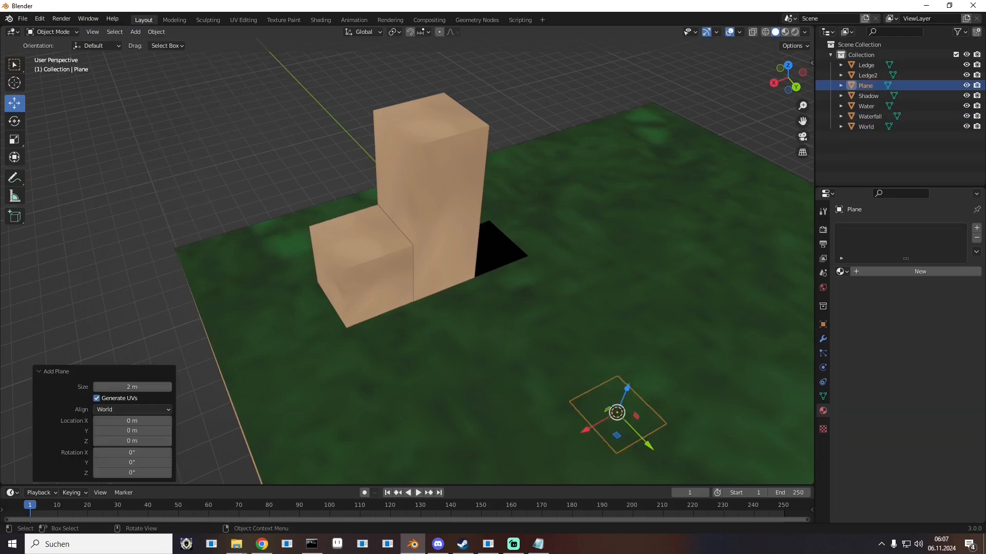
Step: Move the plane about 3.68 m up, 6.05 m along X and -4.93 m along Y, over the lower ledge block
{"action": "key", "text": "g"}
{"action": "key", "text": "z"}
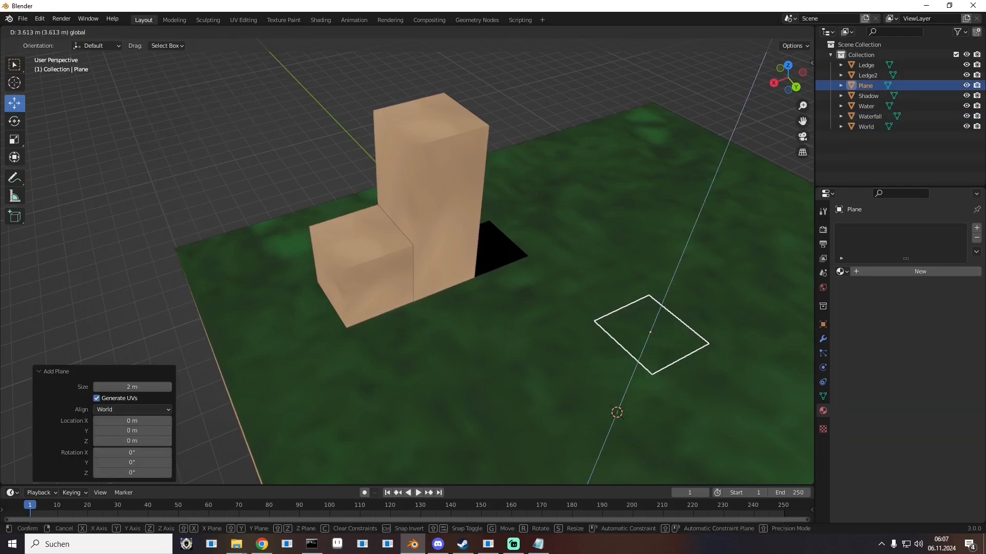
{"action": "key", "text": "Return"}
{"action": "key", "text": "g"}
{"action": "key", "text": "x"}
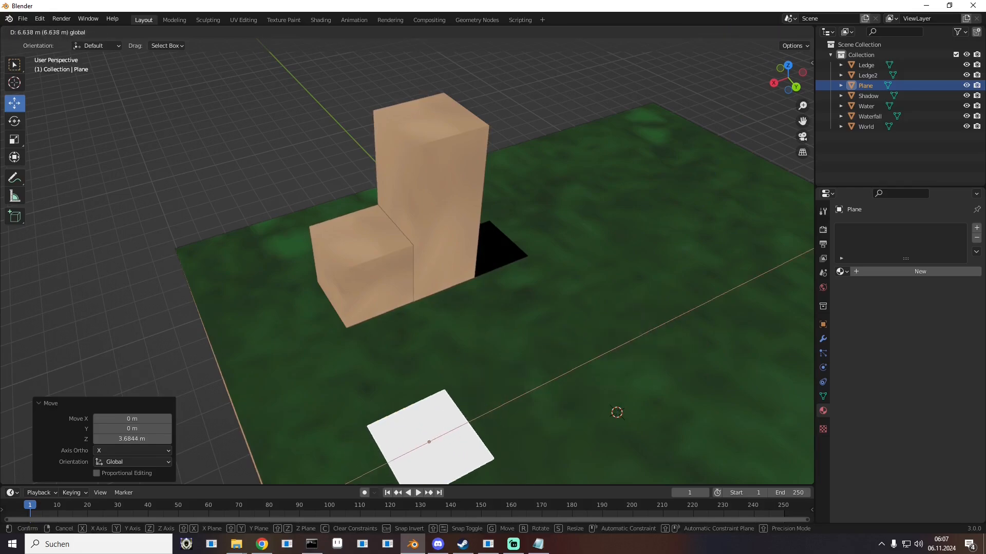
{"action": "key", "text": "Return"}
{"action": "key", "text": "g"}
{"action": "key", "text": "x"}
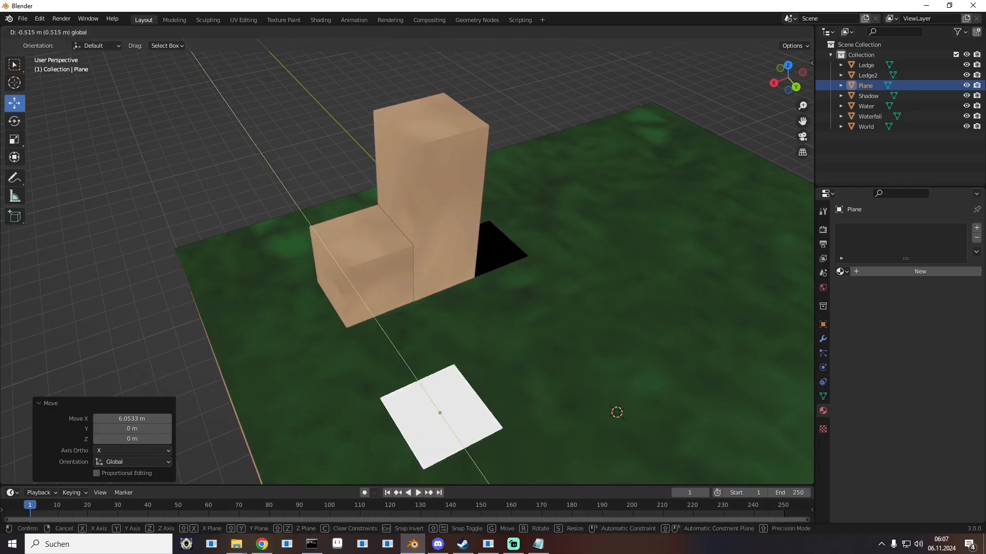
{"action": "left_click_drag", "start_coordinate": [374, 320], "coordinate": [374, 321]}
{"action": "middle_click_drag", "start_coordinate": [375, 320], "coordinate": [457, 378]}
{"action": "scroll", "coordinate": [308, 301], "scroll_direction": "up", "scroll_amount": 3}
{"action": "key", "text": "KP_Decimal"}
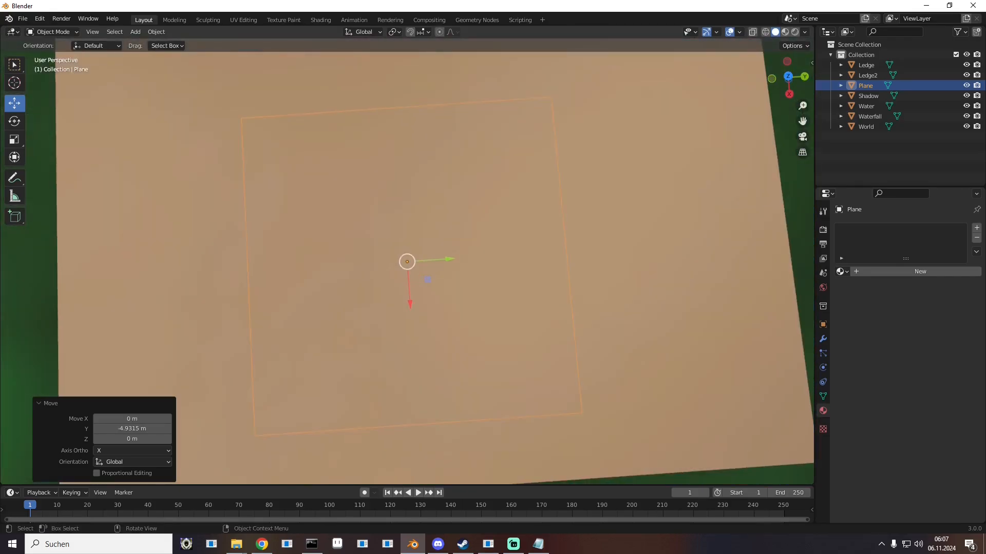
{"action": "scroll", "coordinate": [308, 302], "scroll_direction": "down", "scroll_amount": 7}
{"action": "middle_click_drag", "start_coordinate": [308, 302], "coordinate": [306, 313]}
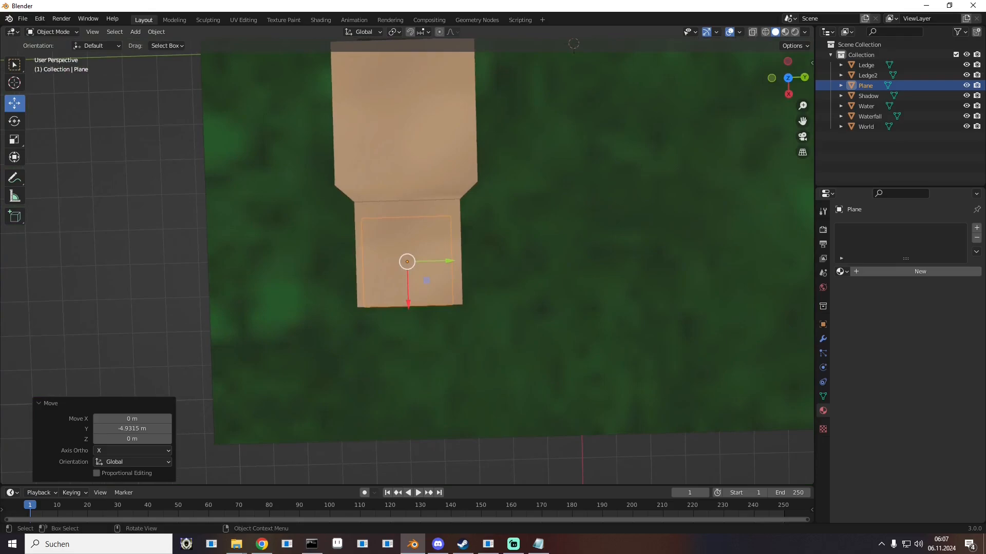
Step: Shift the plane slightly along X, about 0.05 m along Y and about 1.99 m up onto the lower ledge block's top
{"action": "left_click_drag", "start_coordinate": [408, 303], "coordinate": [408, 295]}
{"action": "middle_click_drag", "start_coordinate": [408, 295], "coordinate": [410, 213]}
{"action": "left_click_drag", "start_coordinate": [449, 256], "coordinate": [450, 256]}
{"action": "key", "text": "g"}
{"action": "key", "text": "z"}
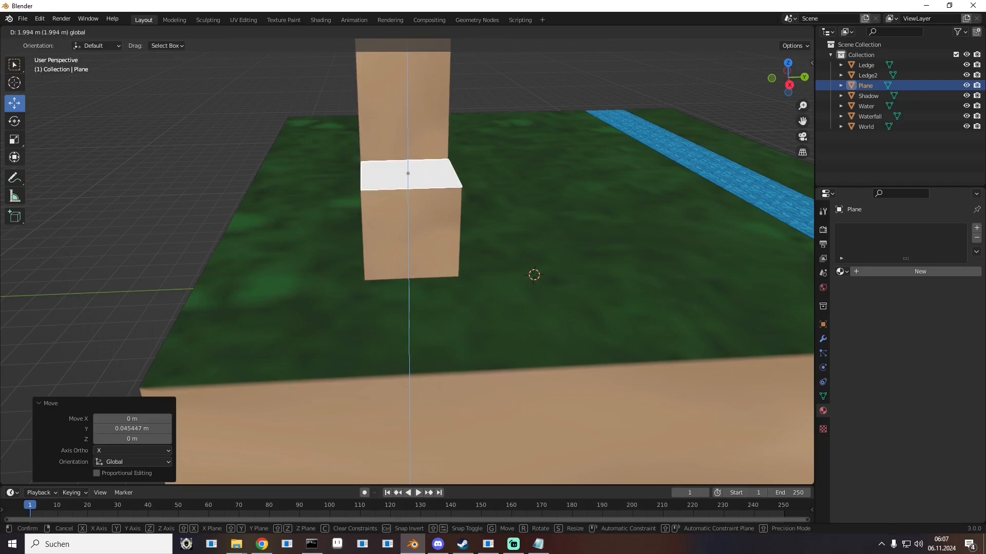
{"action": "key", "text": "Return"}
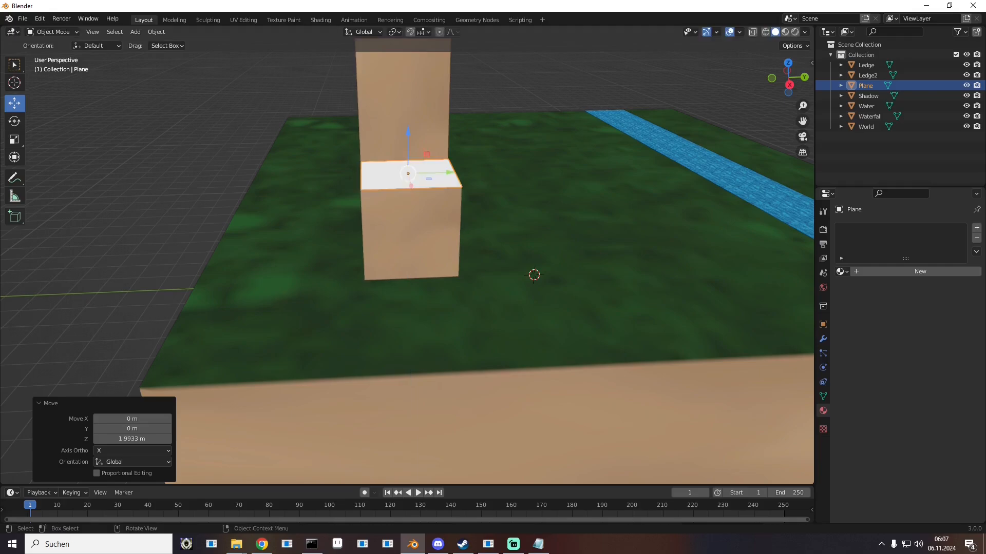
{"action": "middle_click_drag", "start_coordinate": [493, 277], "coordinate": [357, 318]}
{"action": "scroll", "coordinate": [354, 261], "scroll_direction": "up", "scroll_amount": 2}
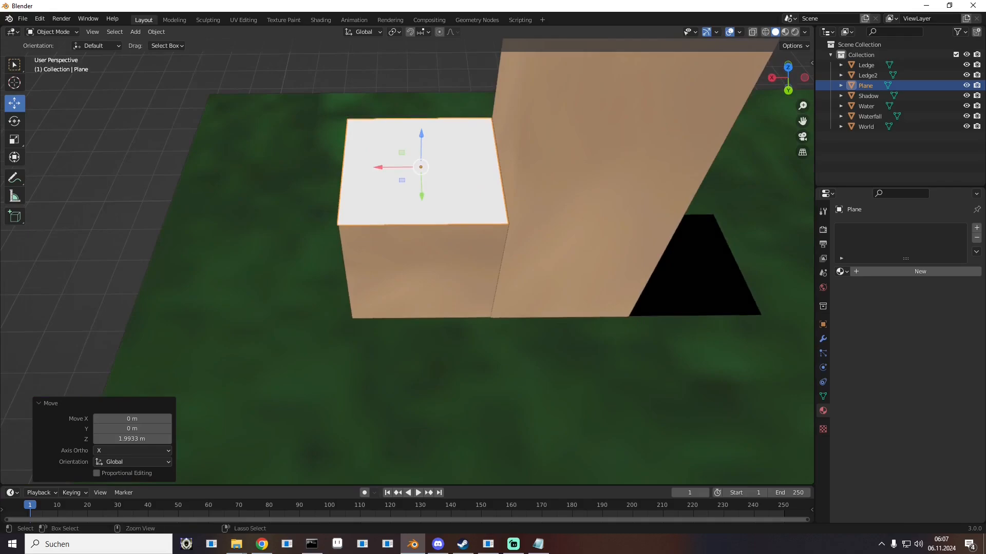
{"action": "key", "text": "ctrl+v"}
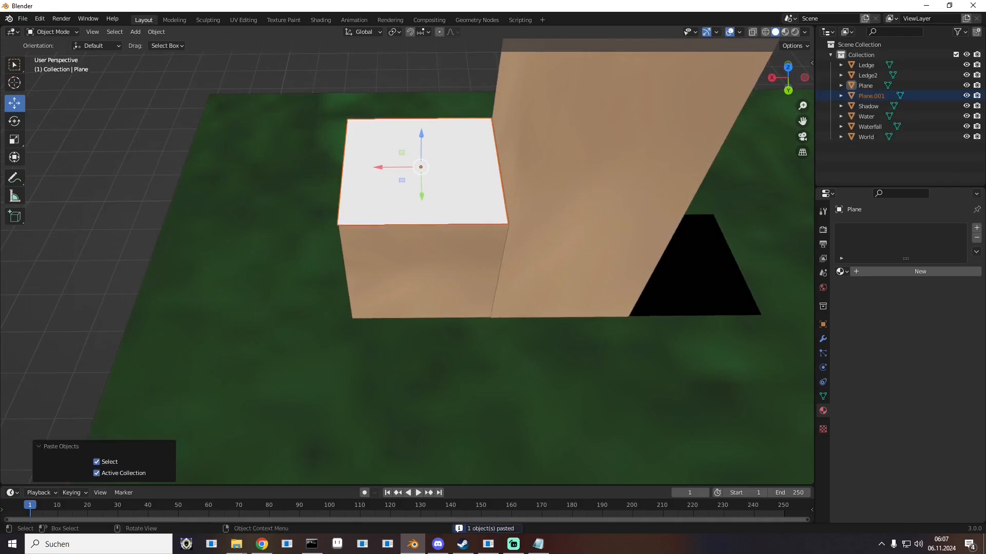
{"action": "scroll", "coordinate": [406, 256], "scroll_direction": "down", "scroll_amount": 3}
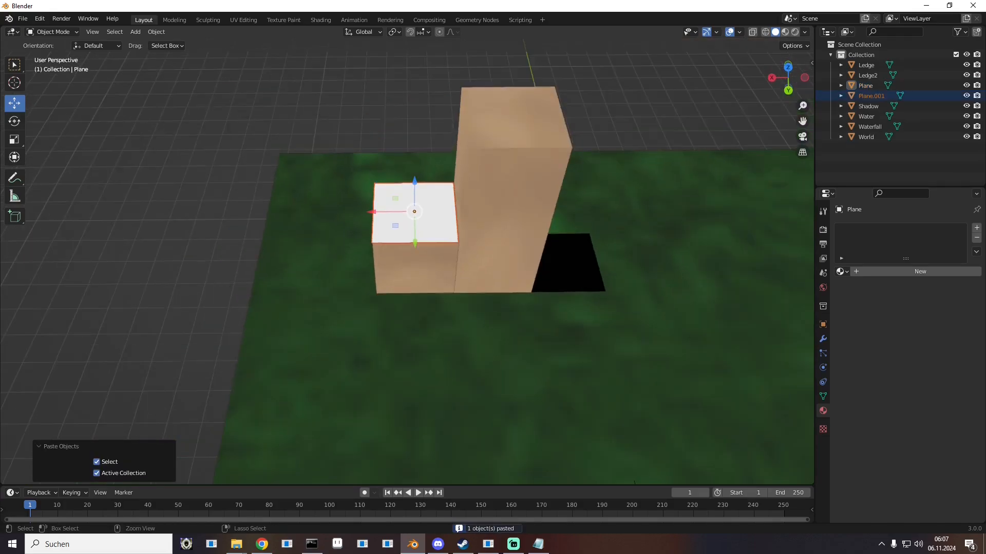
{"action": "key", "text": "ctrl+z"}
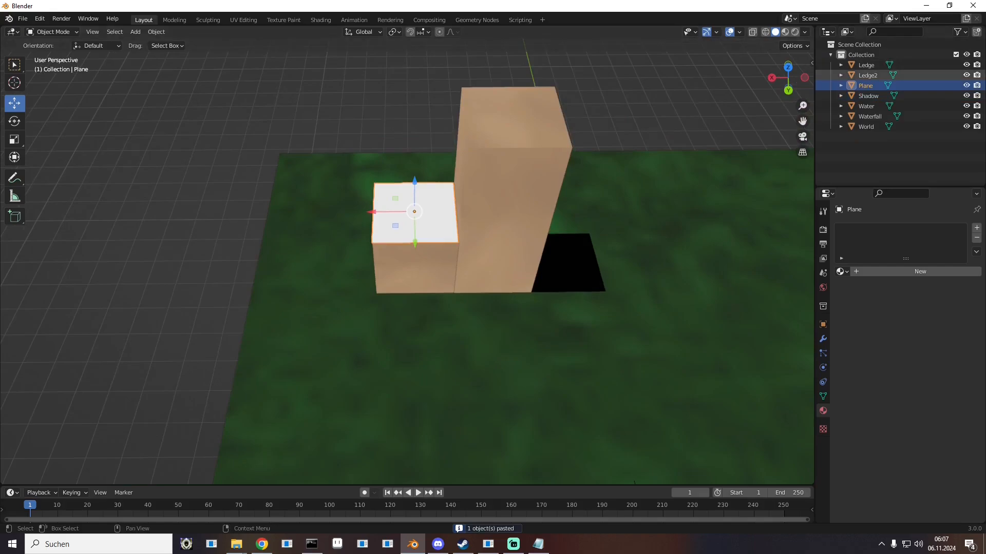
Step: Give the plane a new material named 'Ledgebrab'
{"action": "left_click", "coordinate": [916, 271]}
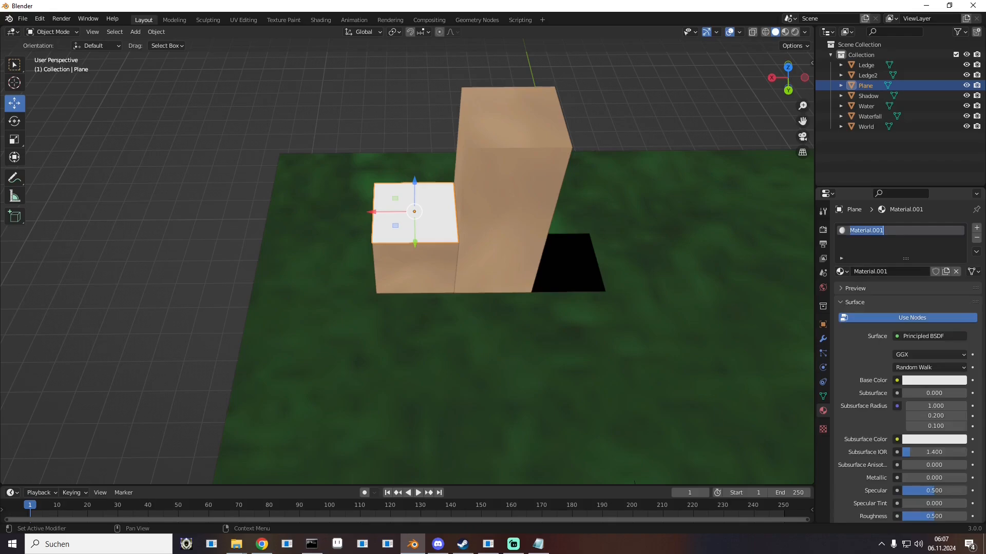
{"action": "type", "text": "Ledgebrab"}
{"action": "key", "text": "Return"}
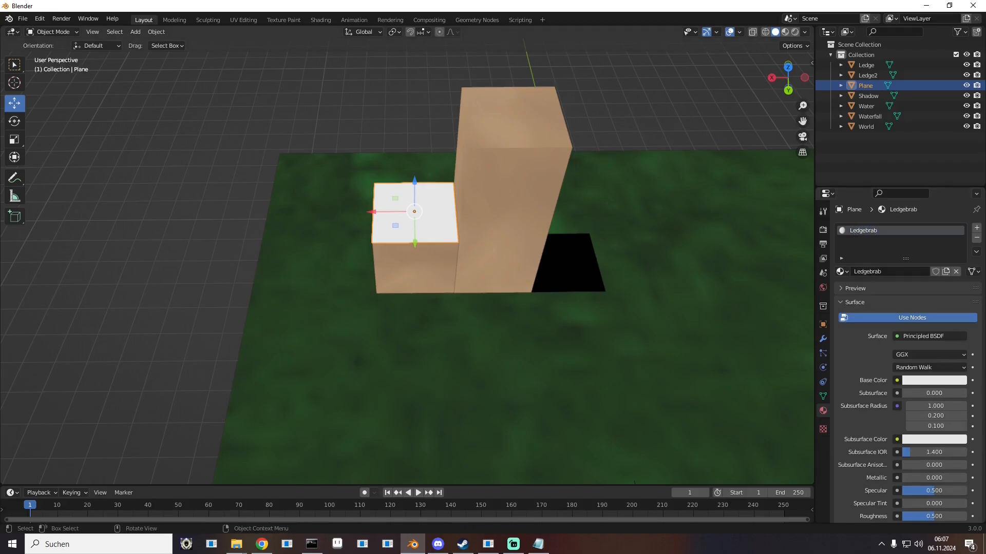
{"action": "left_click", "coordinate": [135, 32]}
{"action": "mouse_move", "coordinate": [154, 44]}
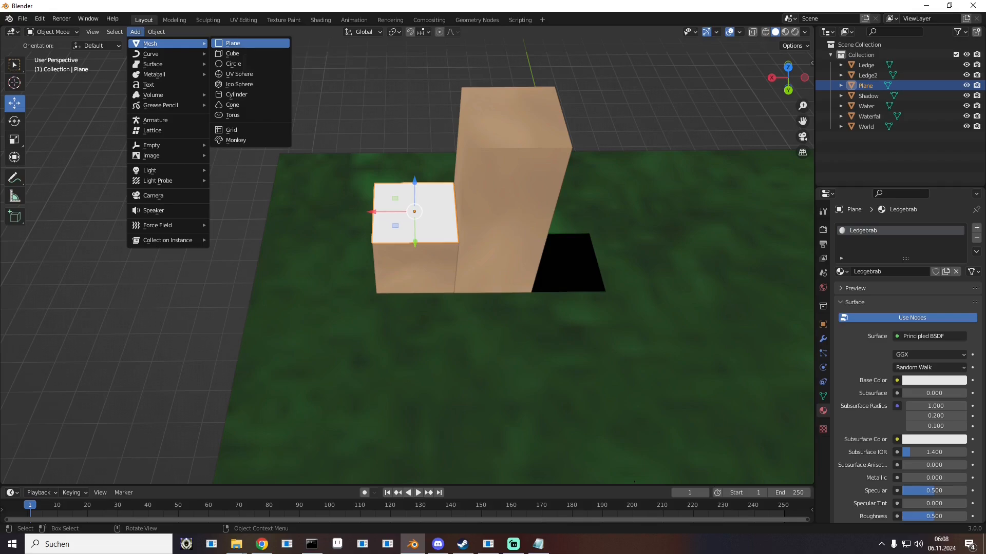
{"action": "left_click", "coordinate": [233, 43]}
{"action": "scroll", "coordinate": [407, 268], "scroll_direction": "down", "scroll_amount": 4}
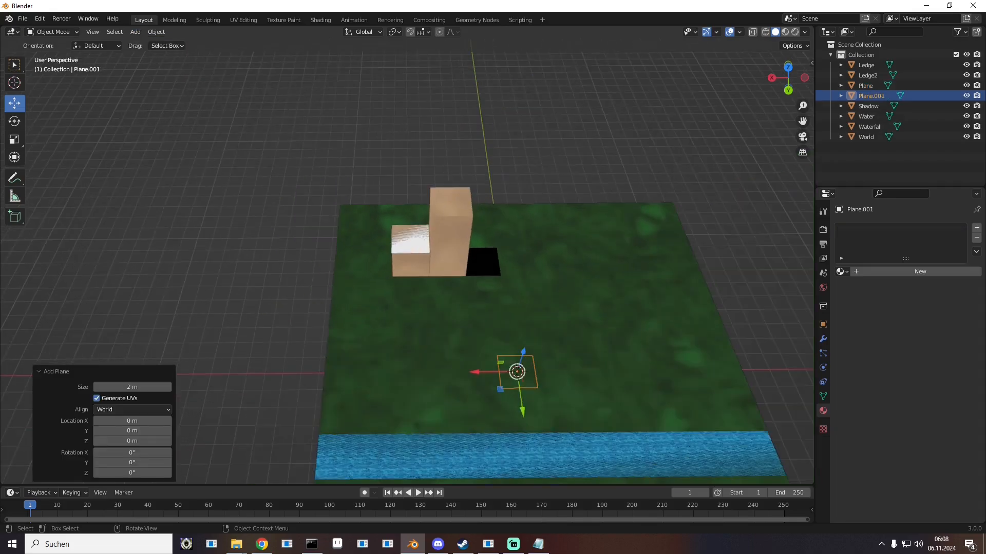
{"action": "mouse_move", "coordinate": [407, 268]}
{"action": "middle_mouse_down"}
{"action": "mouse_move", "coordinate": [425, 244]}
{"action": "mouse_move", "coordinate": [423, 275]}
{"action": "middle_mouse_up"}
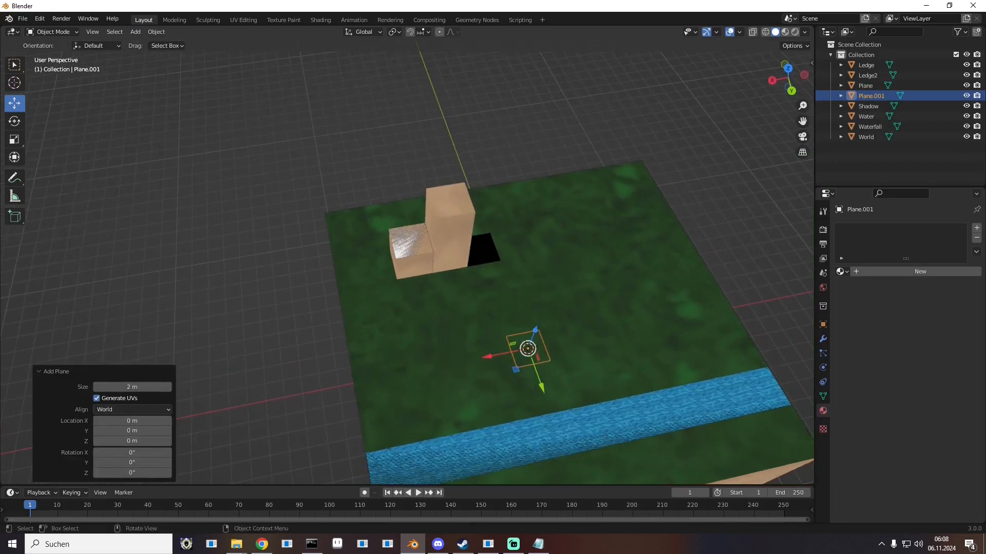
{"action": "key", "text": "ctrl+z"}
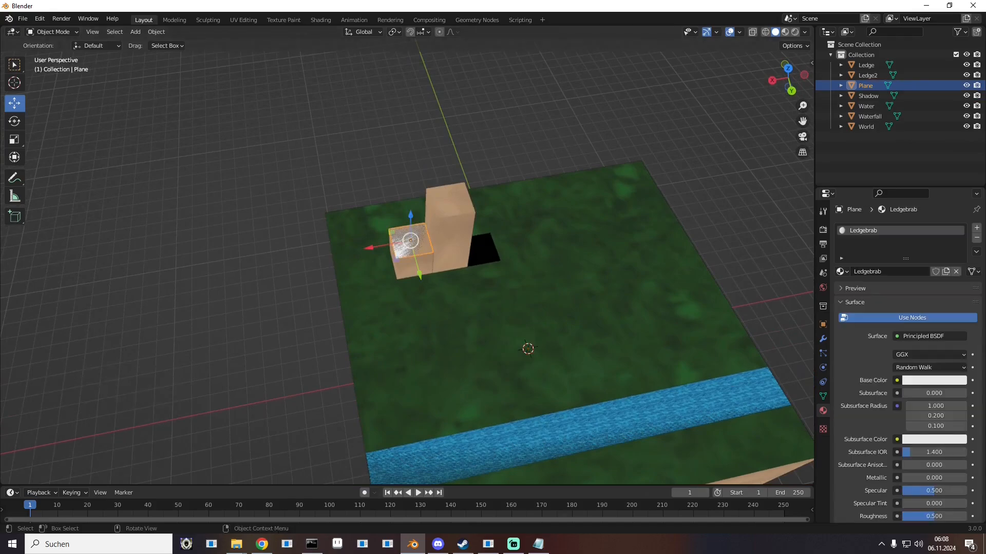
Step: Enter Edit Mode on the plane and add a second 2 m plane to its mesh
{"action": "key", "text": "KP_Decimal"}
{"action": "left_click", "coordinate": [51, 32]}
{"action": "left_click", "coordinate": [51, 54]}
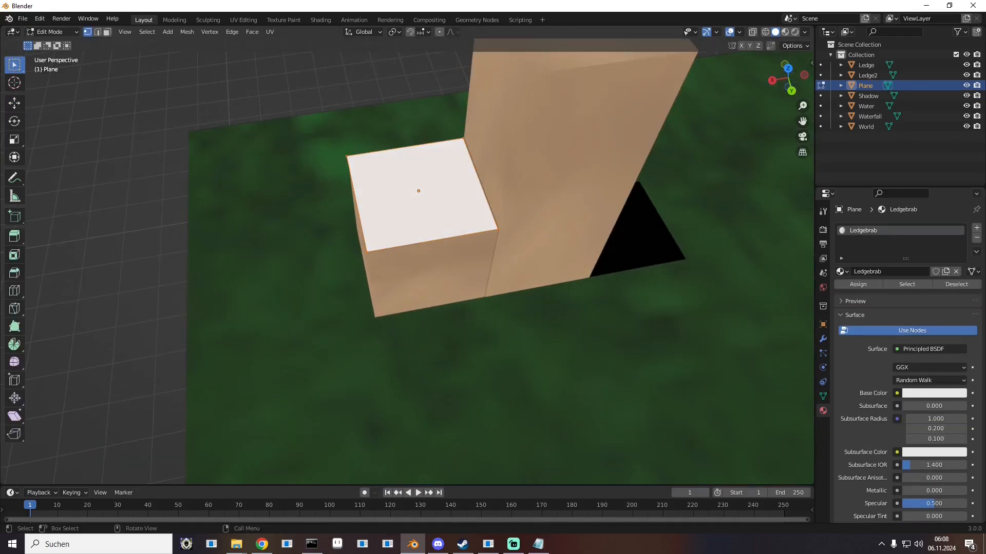
{"action": "mouse_move", "coordinate": [328, 236]}
{"action": "middle_mouse_down"}
{"action": "mouse_move", "coordinate": [385, 219]}
{"action": "mouse_move", "coordinate": [419, 221]}
{"action": "mouse_move", "coordinate": [329, 220]}
{"action": "middle_mouse_up"}
{"action": "left_click", "coordinate": [187, 32]}
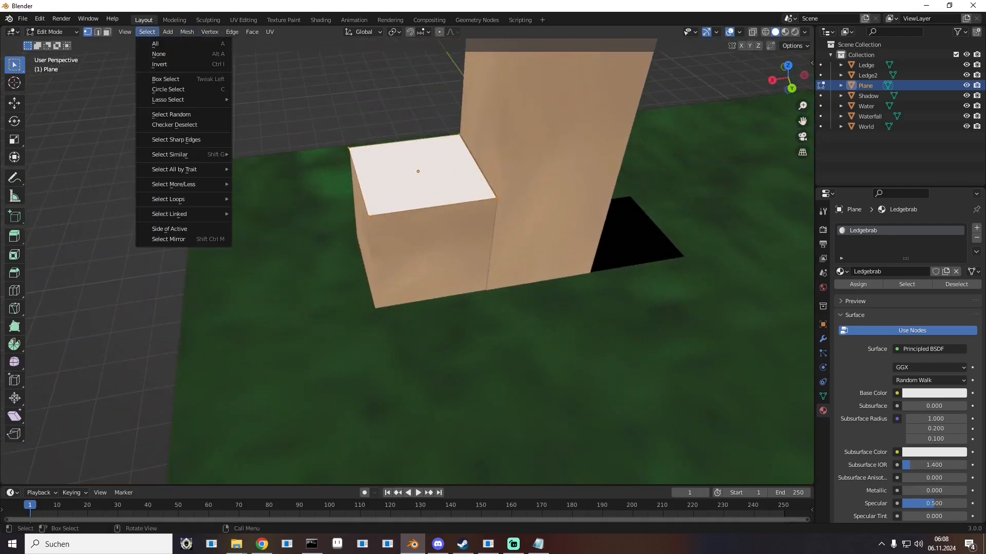
{"action": "left_click", "coordinate": [182, 44]}
{"action": "scroll", "coordinate": [411, 257], "scroll_direction": "down", "scroll_amount": 5}
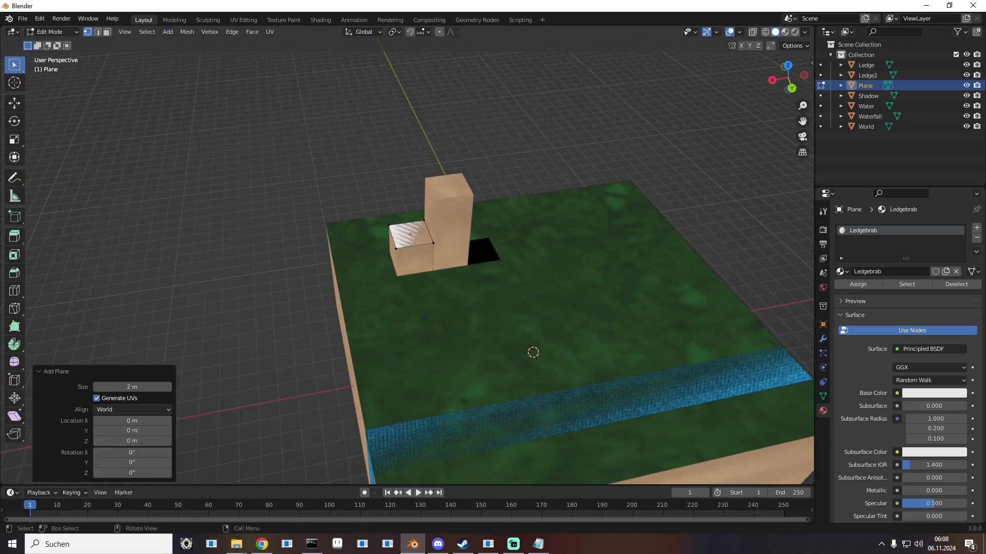
Step: Select the newly added plane's vertices around the 3D cursor and move them about 6.75 m up along Z
{"action": "left_click_drag", "start_coordinate": [477, 306], "coordinate": [621, 411]}
{"action": "mouse_move", "coordinate": [616, 405]}
{"action": "middle_mouse_down"}
{"action": "mouse_move", "coordinate": [675, 320]}
{"action": "mouse_move", "coordinate": [598, 395]}
{"action": "mouse_move", "coordinate": [600, 406]}
{"action": "middle_mouse_up"}
{"action": "left_click", "coordinate": [15, 103]}
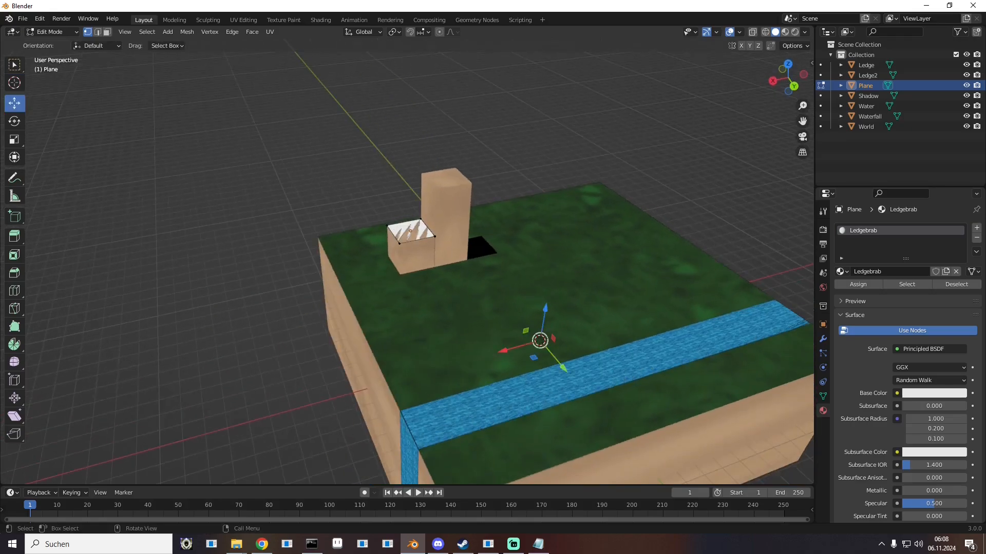
{"action": "left_click_drag", "start_coordinate": [546, 309], "coordinate": [562, 205]}
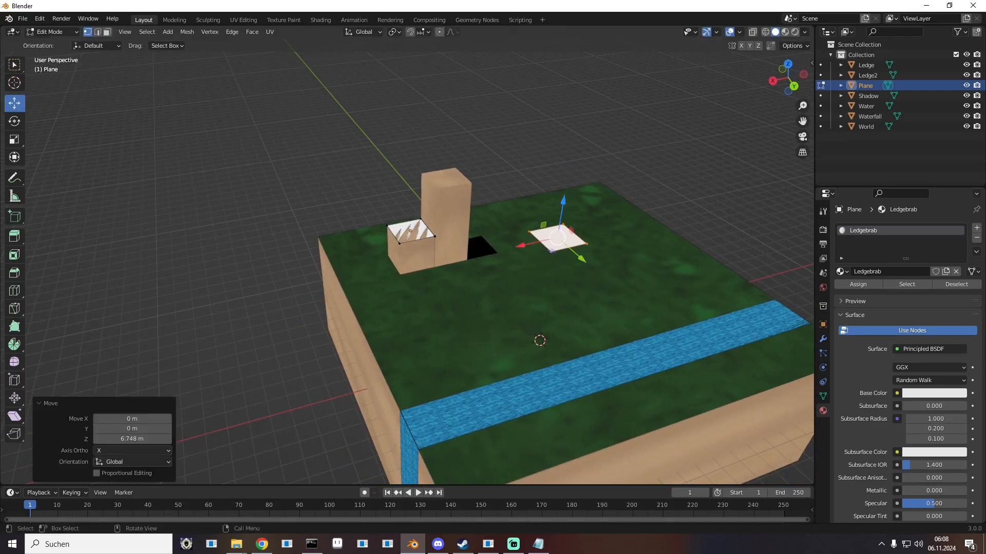
{"action": "middle_click_drag", "start_coordinate": [562, 206], "coordinate": [535, 234]}
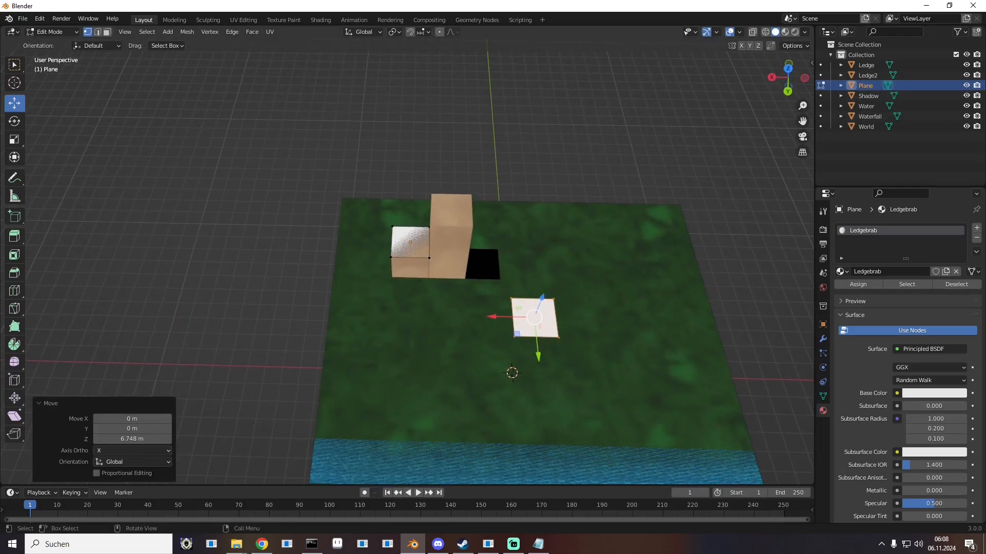
{"action": "middle_click_drag", "start_coordinate": [590, 252], "coordinate": [614, 221]}
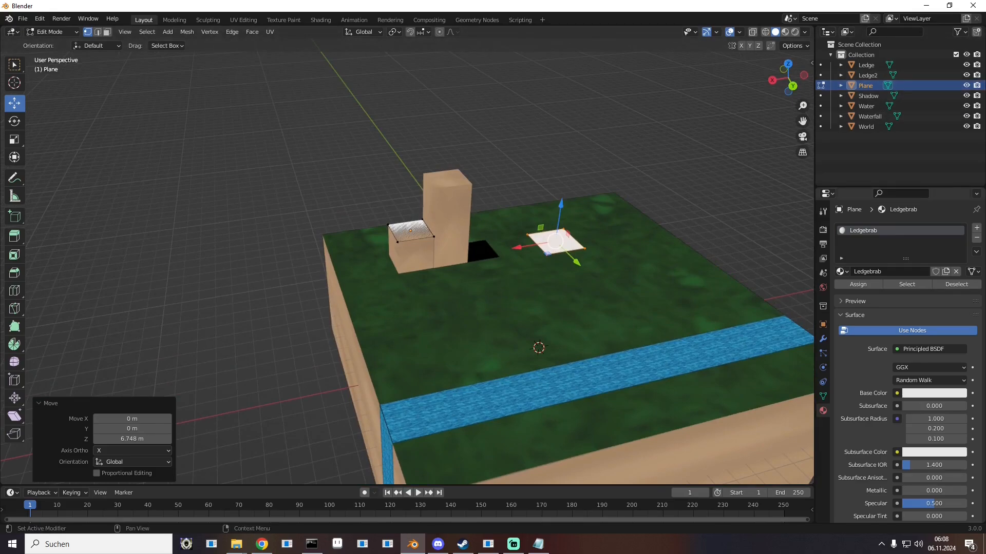
Step: Correct the plane's material name to 'Ledgegrab'
{"action": "double_click", "coordinate": [870, 231]}
{"action": "left_click", "coordinate": [870, 231]}
{"action": "key", "text": "BackSpace"}
{"action": "type", "text": "g"}
Step: Move the second plane along X and about -6.05 m along Y towards the taller ledge block
{"action": "middle_click_drag", "start_coordinate": [534, 278], "coordinate": [503, 295]}
{"action": "left_click_drag", "start_coordinate": [485, 305], "coordinate": [398, 297]}
{"action": "left_click_drag", "start_coordinate": [433, 334], "coordinate": [444, 239]}
{"action": "scroll", "coordinate": [445, 239], "scroll_direction": "up", "scroll_amount": 6}
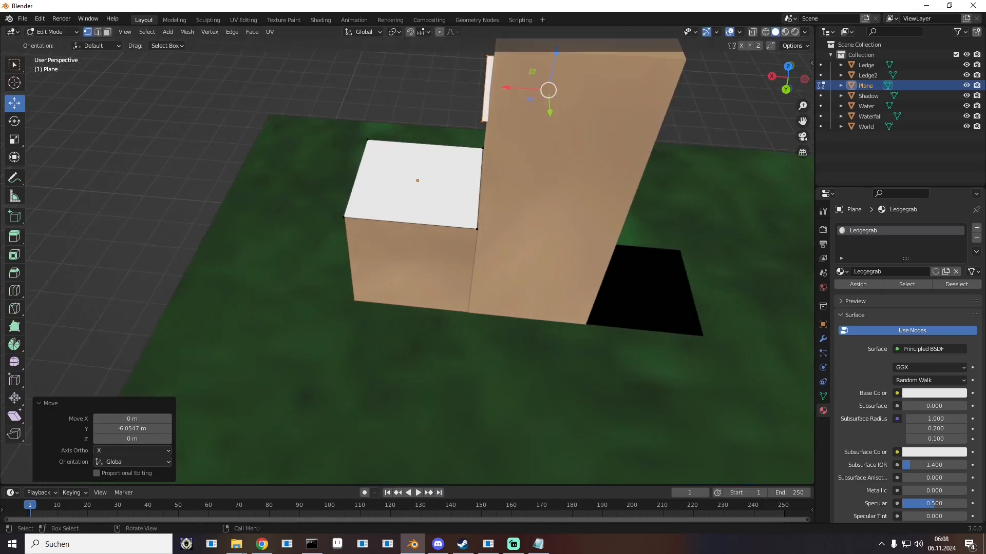
Step: Raise the second plane about 1.71 m and shift it about 1.13 m along Y onto the taller block's top
{"action": "left_click_drag", "start_coordinate": [802, 121], "coordinate": [699, 270]}
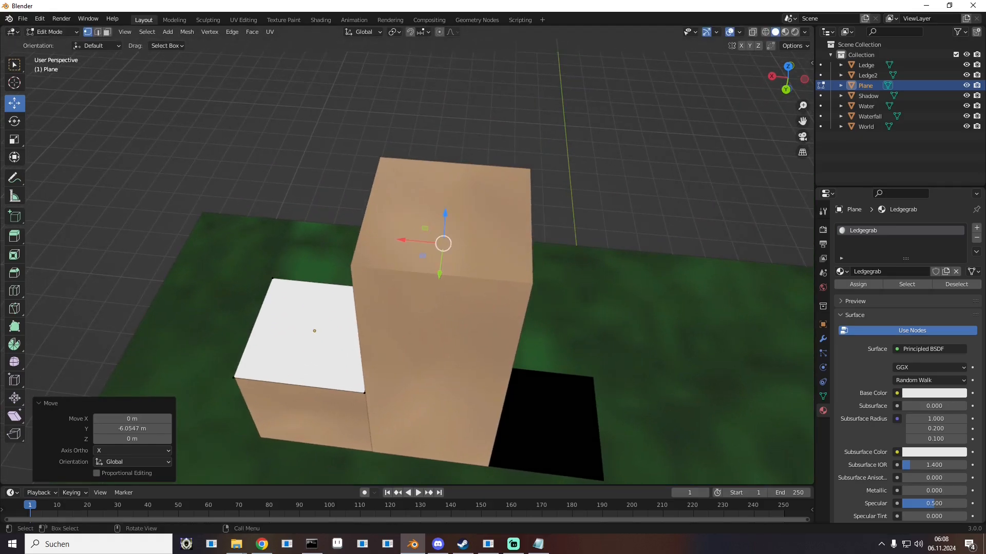
{"action": "left_click_drag", "start_coordinate": [445, 214], "coordinate": [450, 128]}
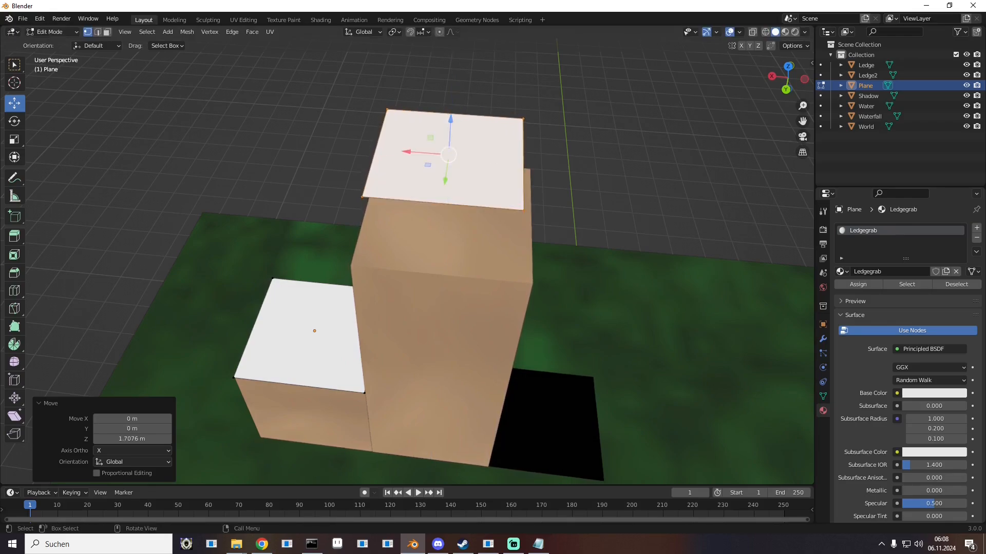
{"action": "left_click_drag", "start_coordinate": [445, 180], "coordinate": [439, 237]}
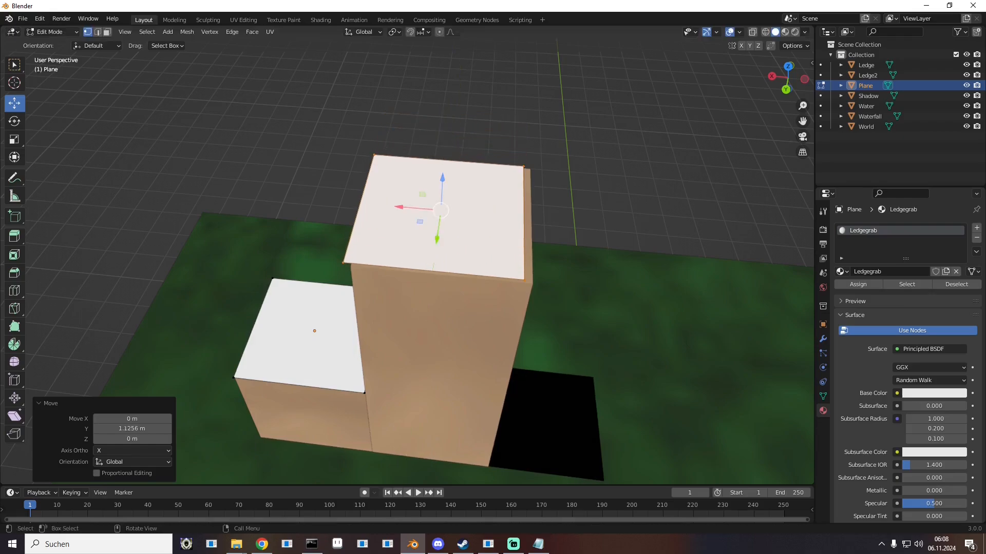
Step: Align the second plane with the taller block's top face by nudging it about 0.03 m along Y and -0.1 m along X
{"action": "middle_click_drag", "start_coordinate": [438, 236], "coordinate": [444, 277]}
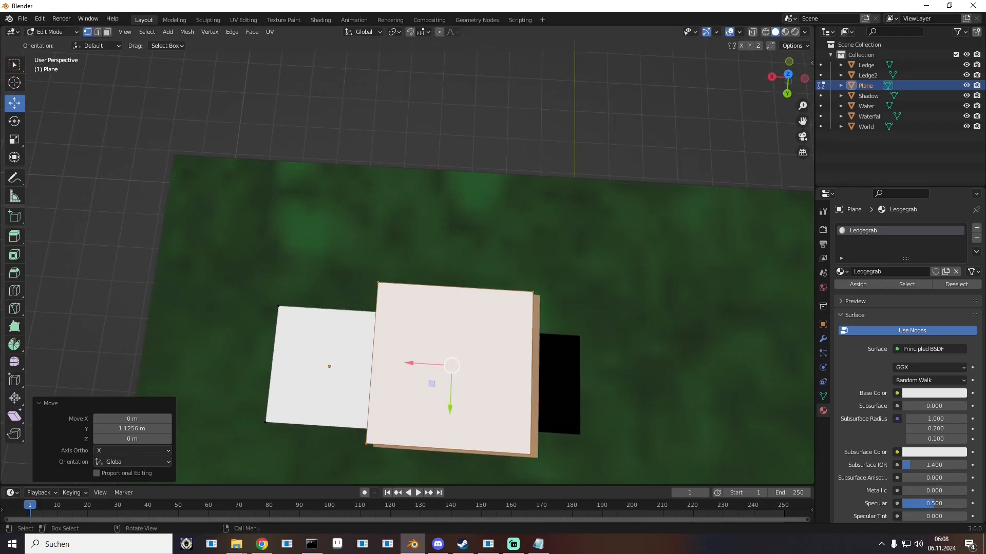
{"action": "left_click_drag", "start_coordinate": [450, 409], "coordinate": [450, 412]}
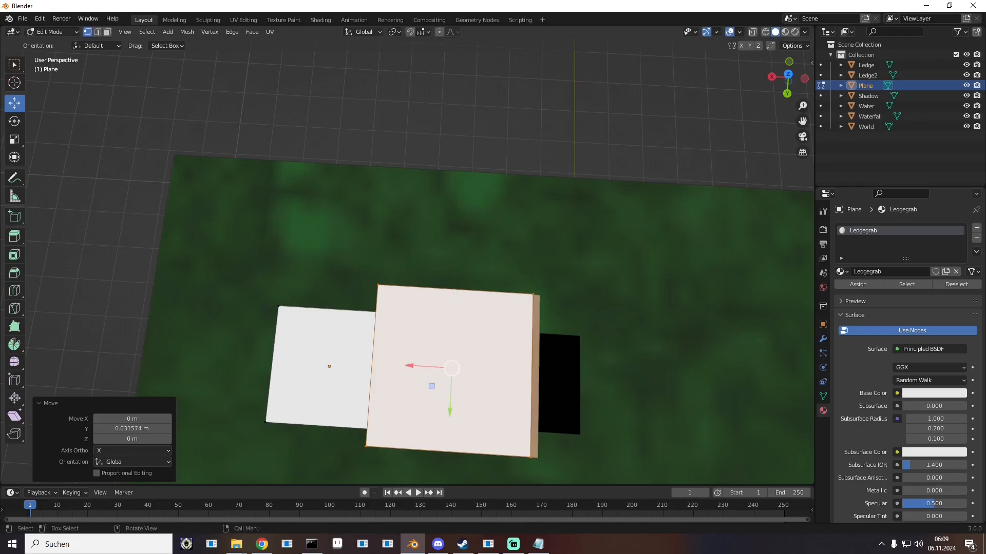
{"action": "left_click_drag", "start_coordinate": [411, 366], "coordinate": [419, 366]}
{"action": "middle_click_drag", "start_coordinate": [419, 366], "coordinate": [460, 299]}
{"action": "scroll", "coordinate": [458, 303], "scroll_direction": "down", "scroll_amount": 4}
{"action": "scroll", "coordinate": [460, 299], "scroll_direction": "down", "scroll_amount": 3}
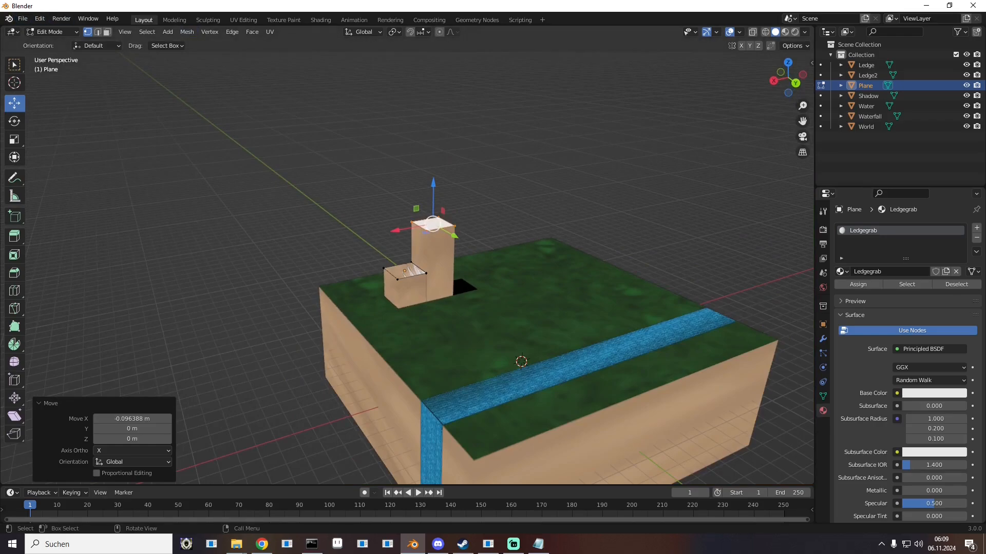
Step: Export the scene as FBX, overwriting untitled.fbx in the Textures folder
{"action": "left_click", "coordinate": [23, 18]}
{"action": "mouse_move", "coordinate": [51, 167]}
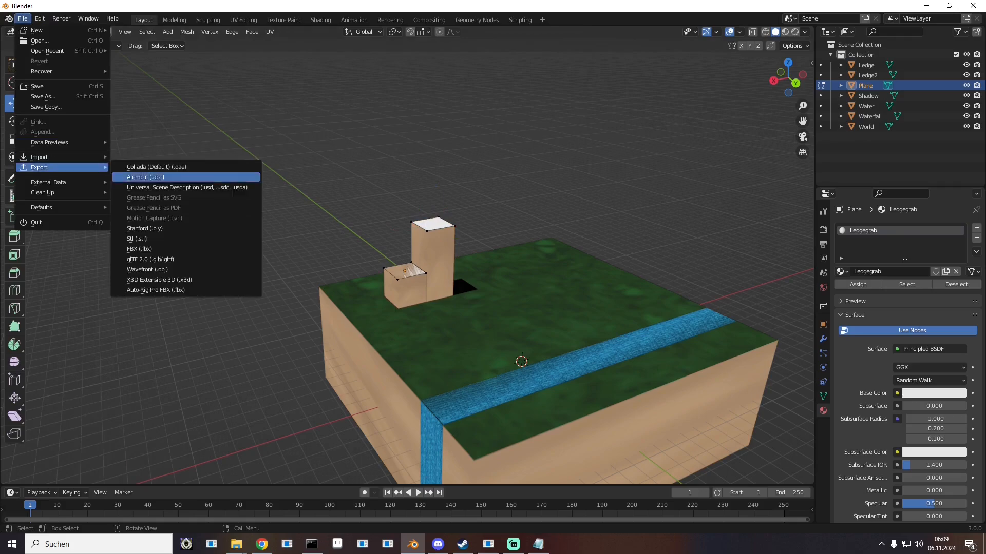
{"action": "left_click", "coordinate": [140, 249]}
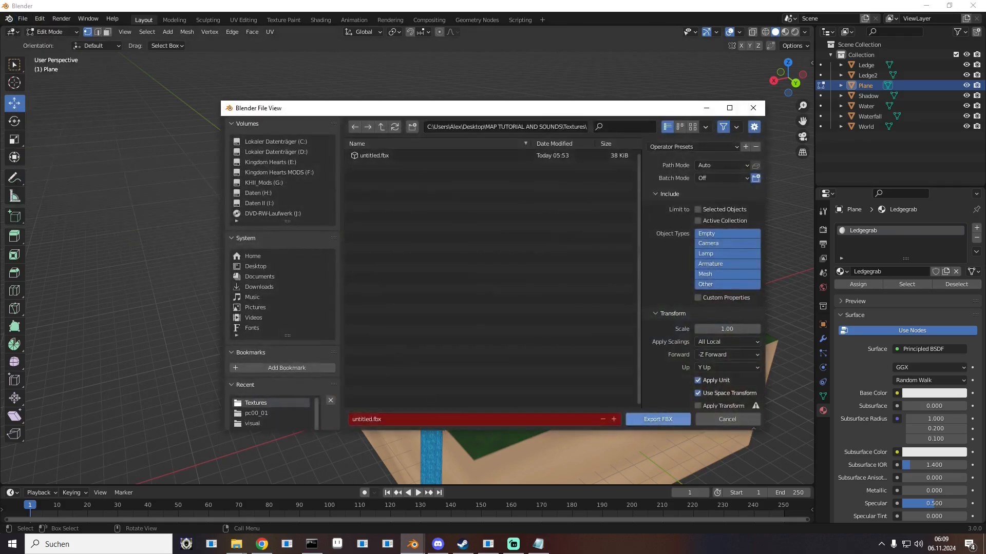
{"action": "left_click", "coordinate": [658, 419]}
Step: Switch to mapdef.yml in the text editor and delete the 'Ledge2' material entry with its surfaceFlags line
{"action": "left_click", "coordinate": [926, 6]}
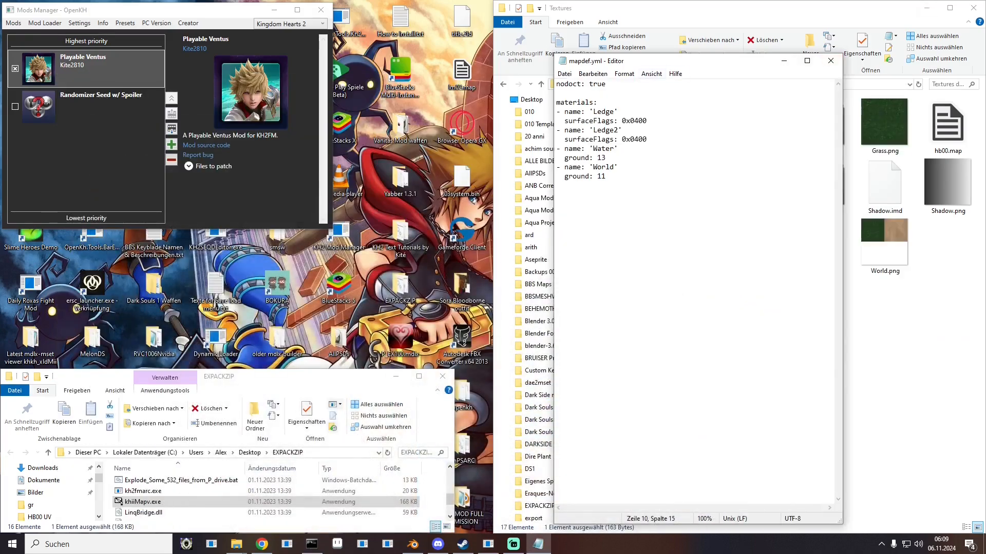
{"action": "left_click_drag", "start_coordinate": [647, 139], "coordinate": [556, 130]}
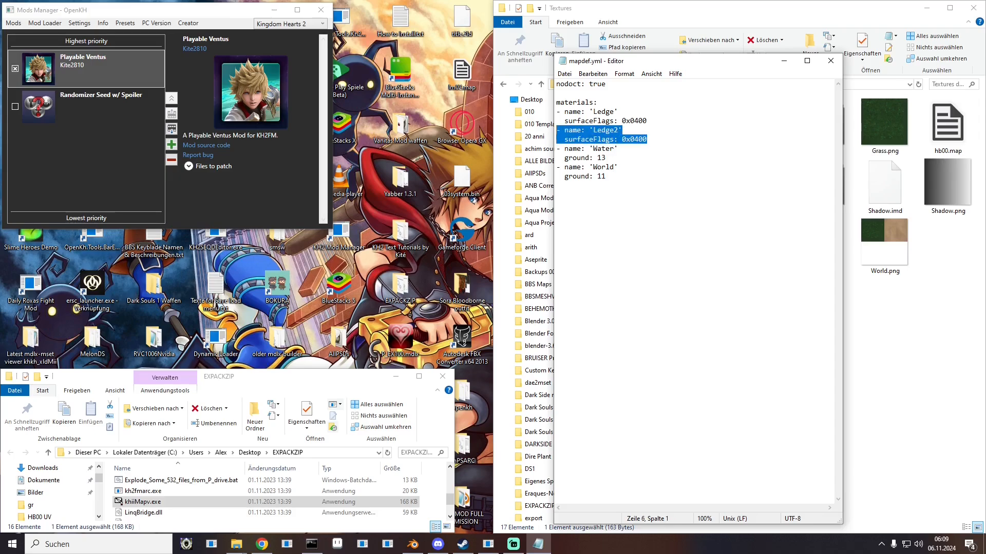
{"action": "key", "text": "BackSpace"}
{"action": "key", "text": "BackSpace"}
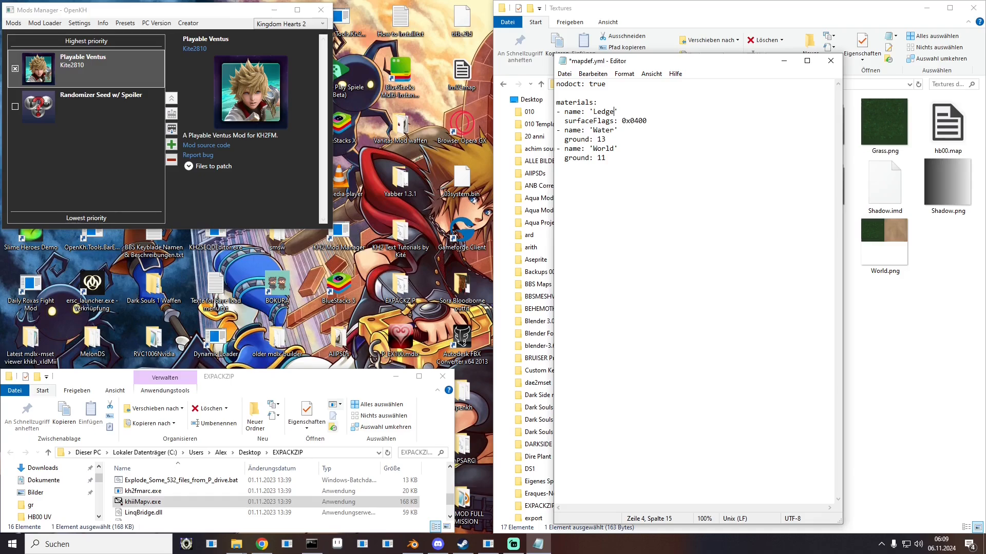
Step: Rename the 'Ledge' material entry to 'Ledgegrab' in mapdef.yml, save the file and close it
{"action": "type", "text": "grab"}
{"action": "left_click", "coordinate": [564, 74]}
{"action": "left_click", "coordinate": [580, 120]}
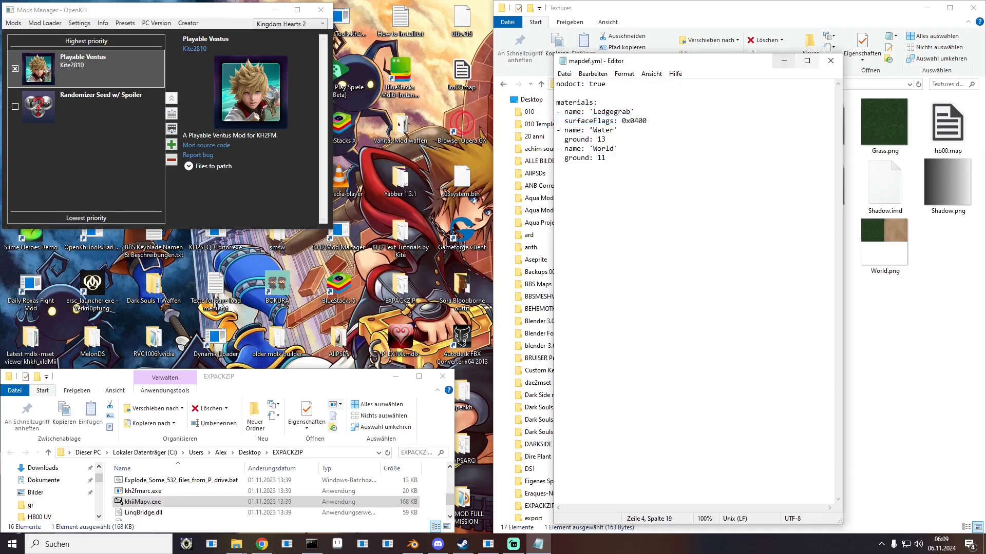
{"action": "left_click", "coordinate": [830, 61]}
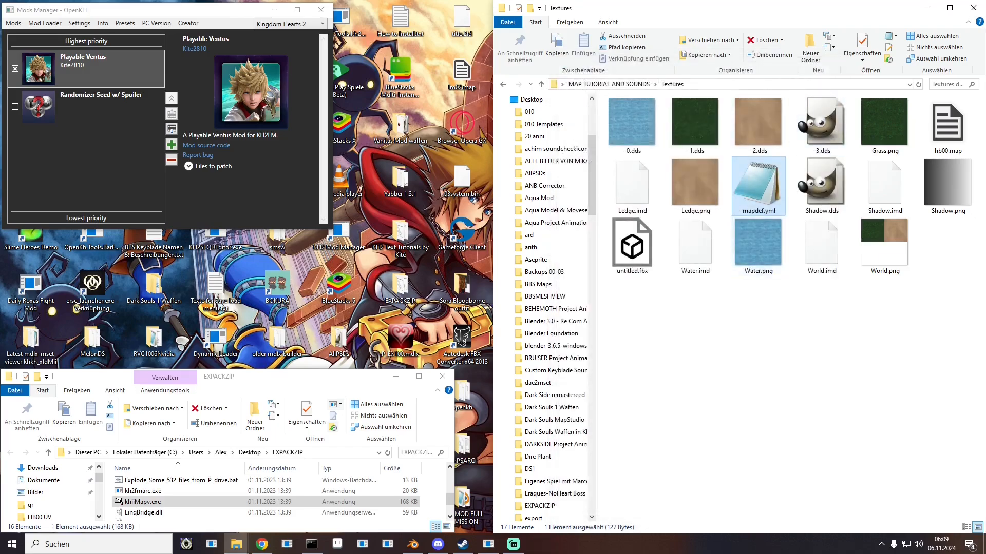
Step: Switch to the command prompt and rerun MapGen to build untitled.map in the Textures folder
{"action": "double_click", "coordinate": [51, 311]}
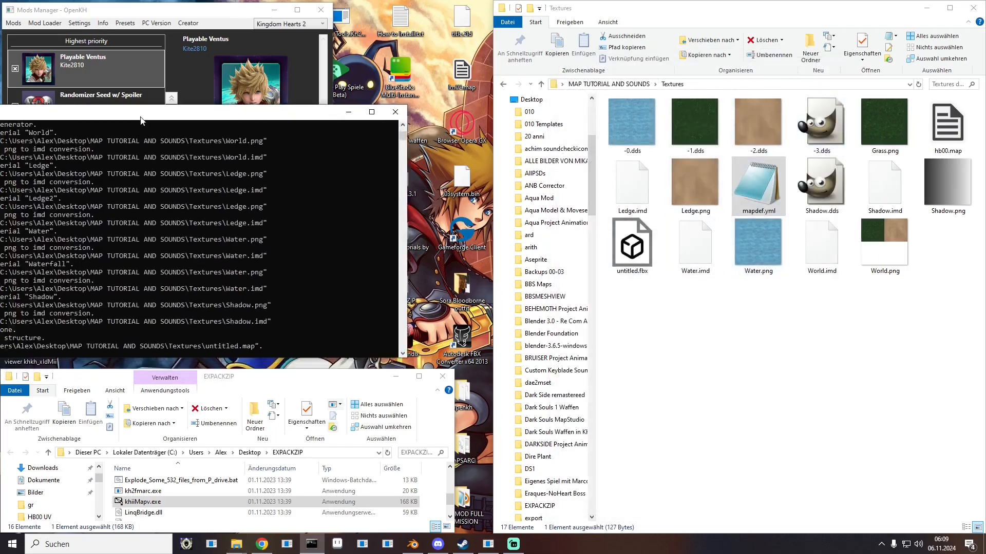
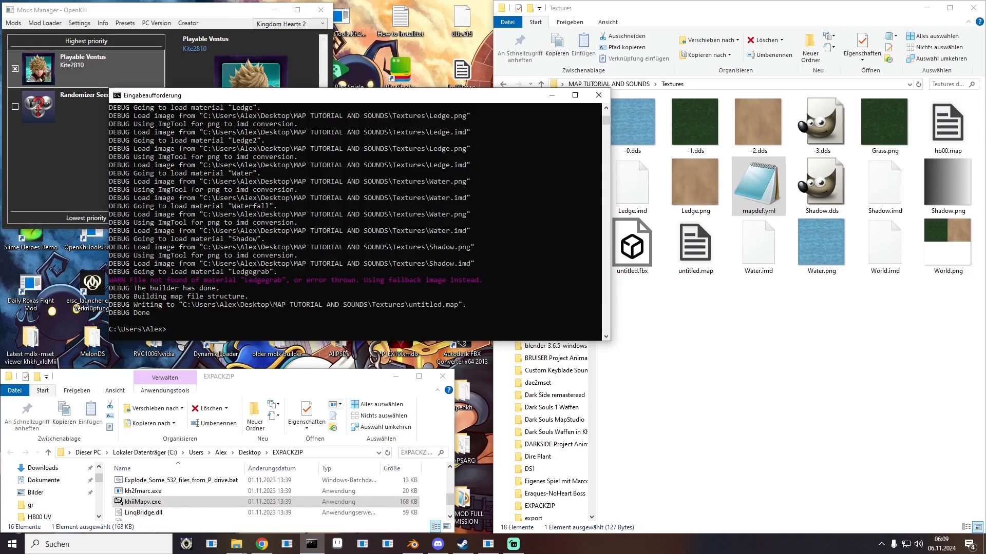
Step: Switch to the OpenKh BAR editor and load untitled.map from the Textures folder into it
{"action": "left_click_drag", "start_coordinate": [338, 96], "coordinate": [0, 101]}
{"action": "double_click", "coordinate": [93, 242]}
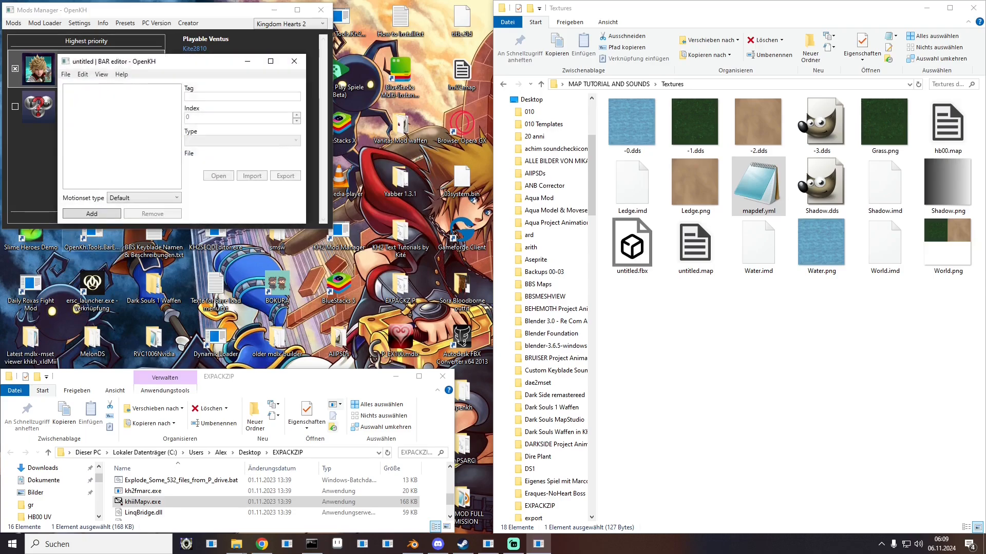
{"action": "left_click_drag", "start_coordinate": [154, 61], "coordinate": [343, 138]}
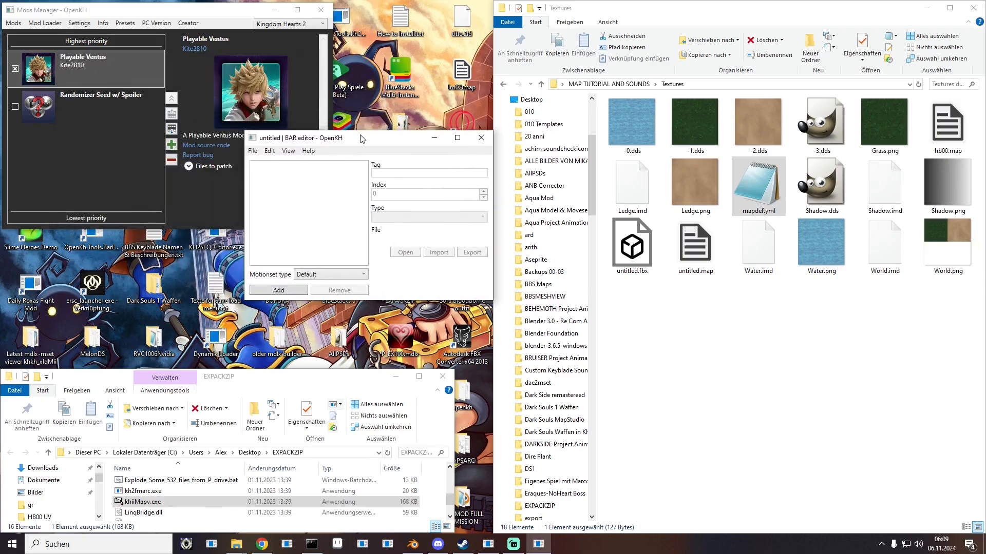
{"action": "left_click_drag", "start_coordinate": [696, 245], "coordinate": [308, 206]}
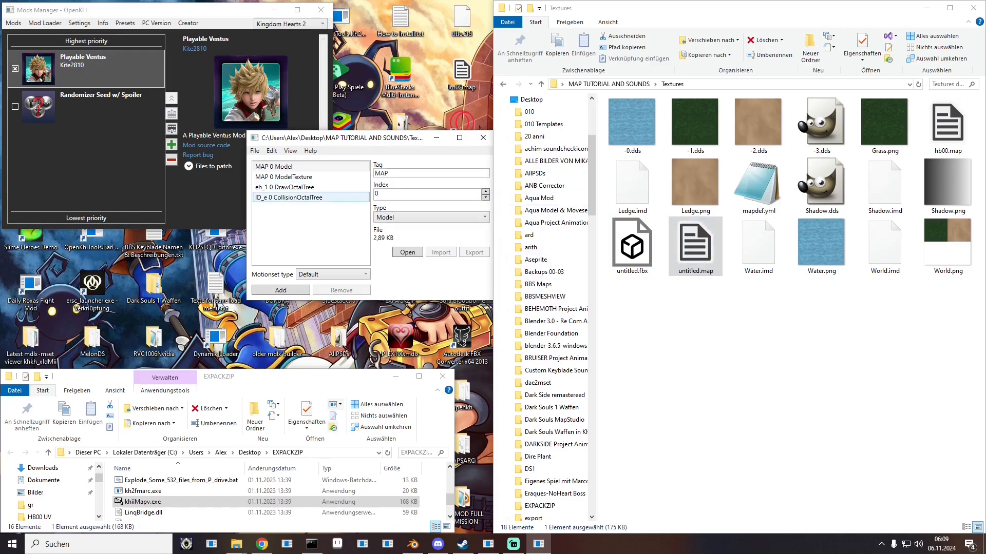
Step: Export the ID_e CollisionOctalTree entry of untitled.map as ID_e_0.occ into the Textures folder
{"action": "left_click", "coordinate": [293, 197]}
{"action": "left_click", "coordinate": [474, 252]}
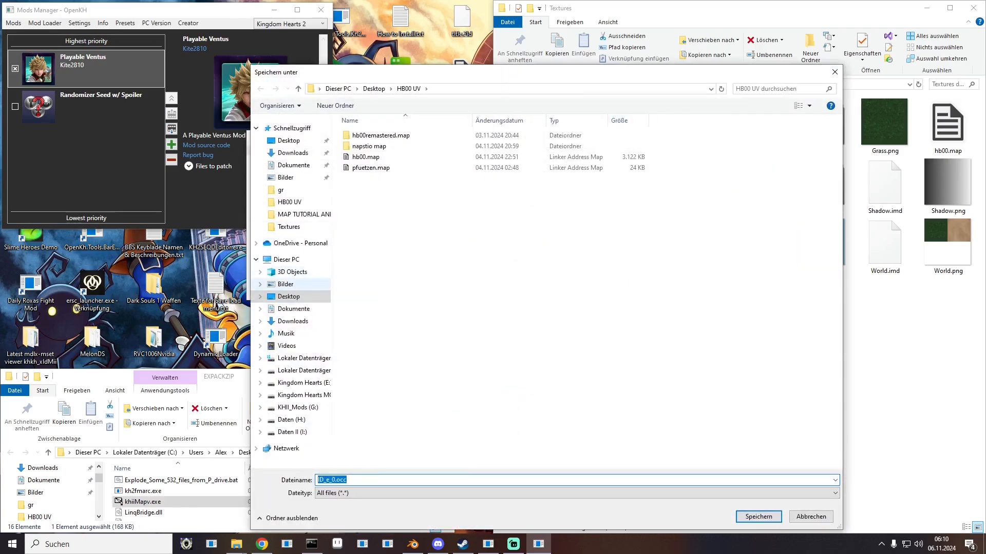
{"action": "left_click", "coordinate": [288, 226]}
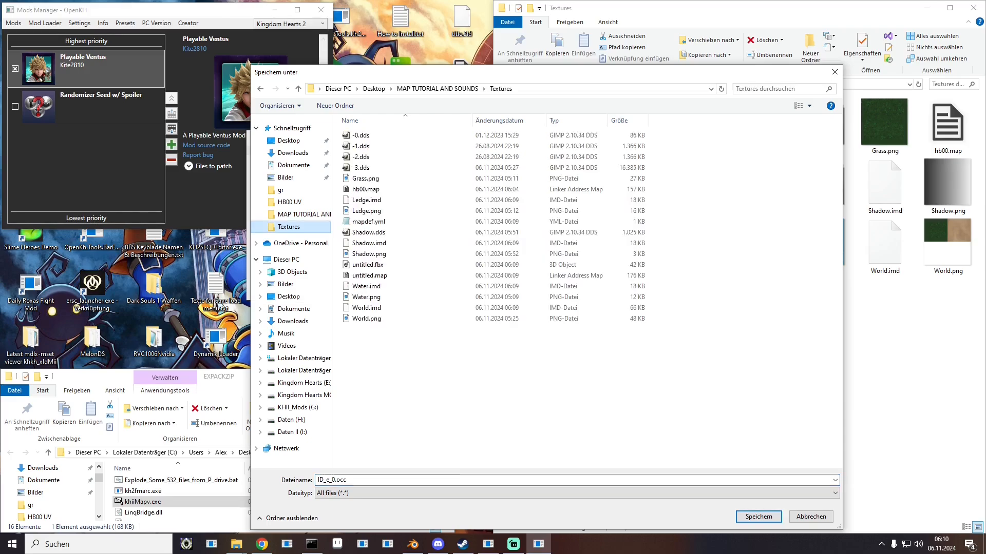
{"action": "left_click", "coordinate": [758, 517]}
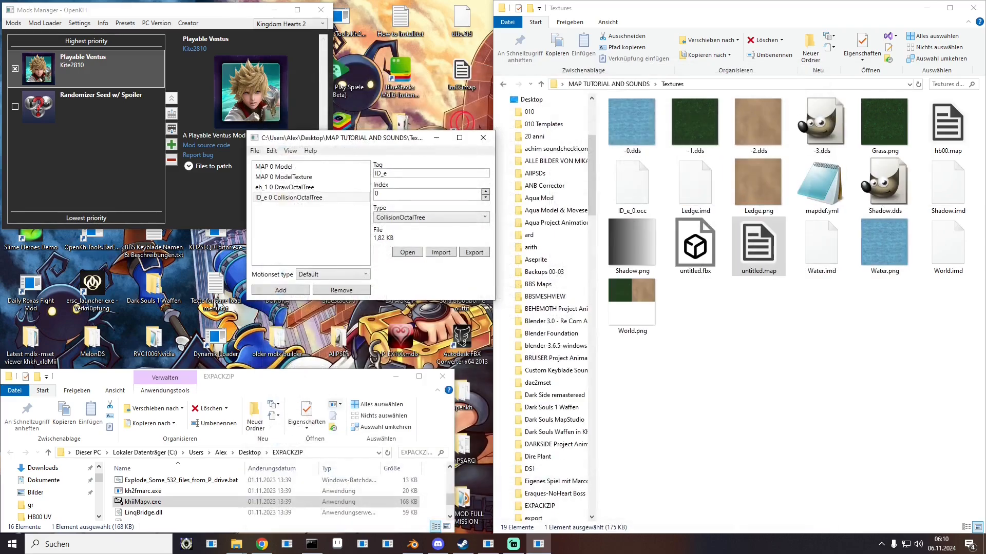
Step: Load hb00.map and replace its collision entry with a new CollisionOctalTree entry tagged ID_e, importing ID_e_0.occ into it
{"action": "left_click", "coordinate": [632, 186]}
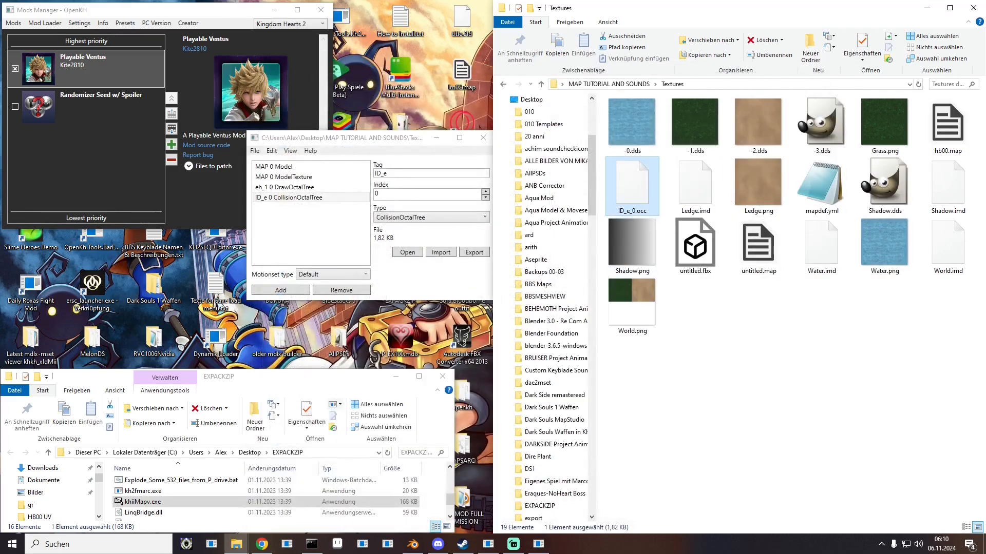
{"action": "left_click_drag", "start_coordinate": [948, 126], "coordinate": [313, 228]}
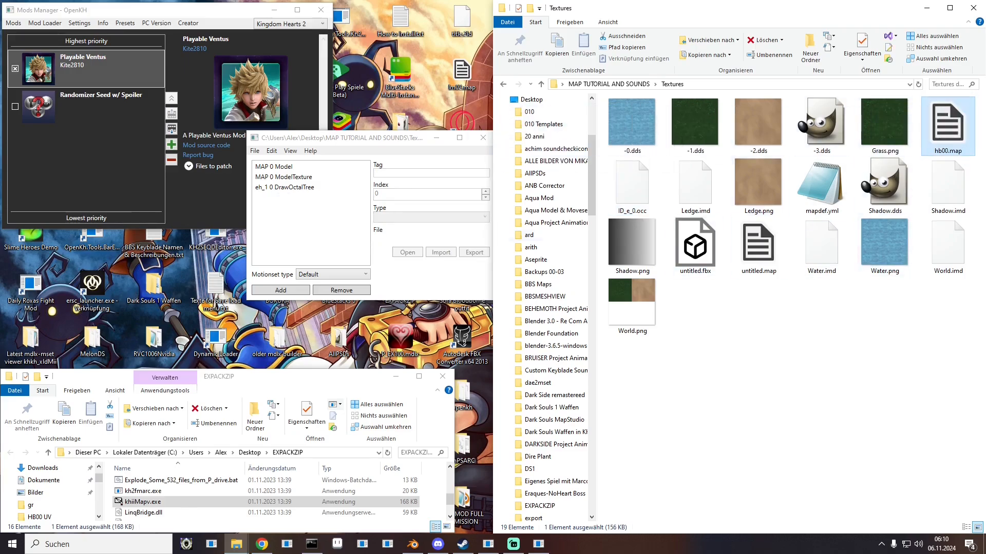
{"action": "left_click", "coordinate": [280, 290]}
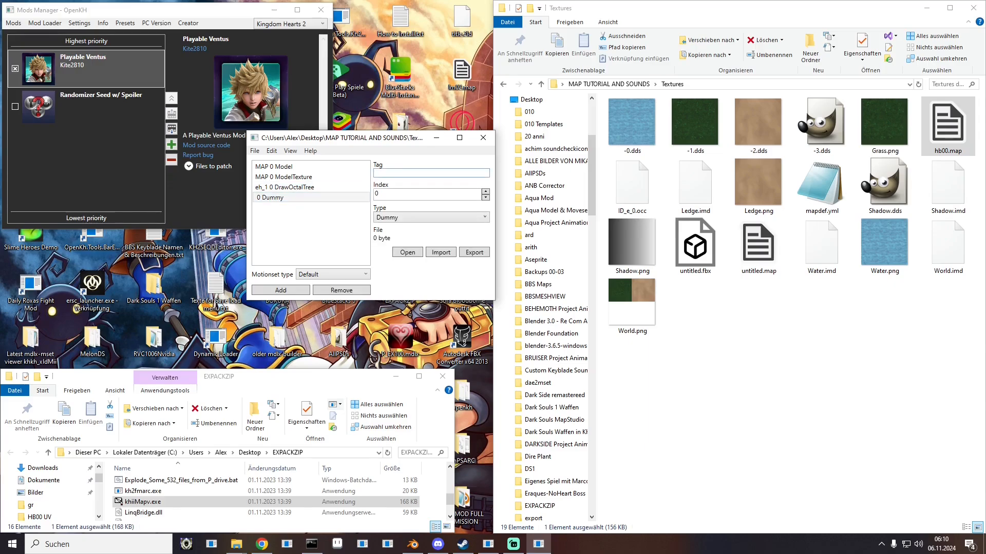
{"action": "type", "text": "ID_e"}
{"action": "left_click", "coordinate": [431, 218]}
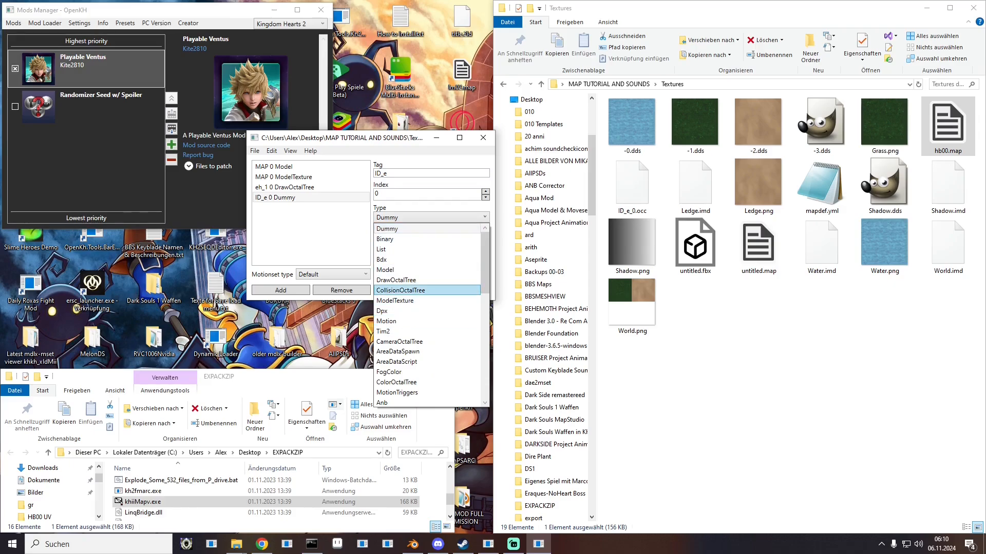
{"action": "left_click", "coordinate": [401, 290]}
{"action": "left_click", "coordinate": [440, 252]}
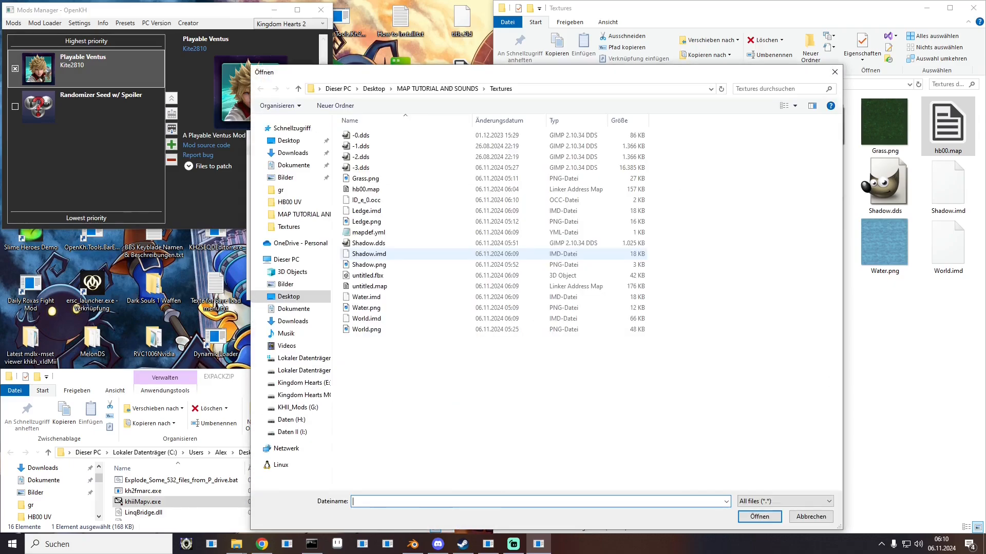
{"action": "double_click", "coordinate": [366, 200]}
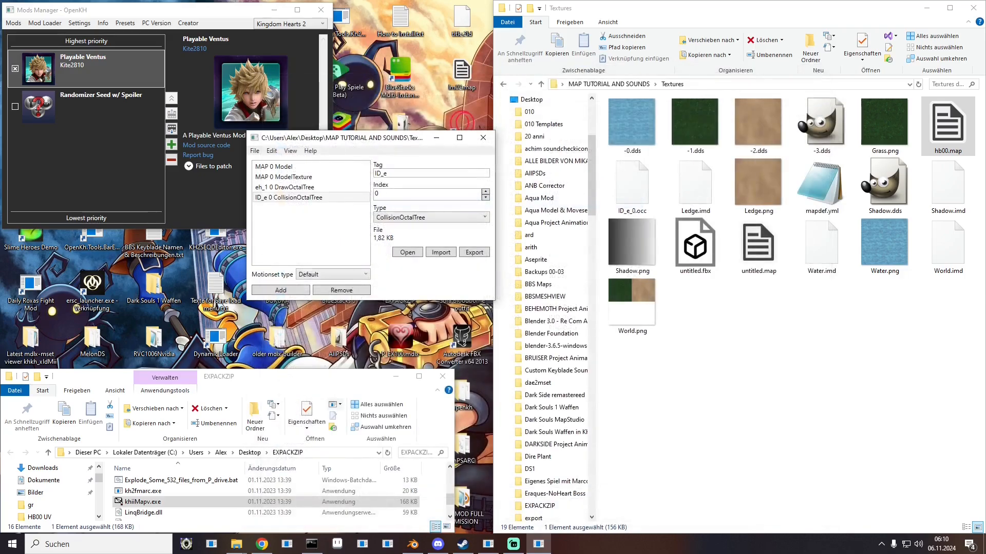
Step: Save hb00.map, close the BAR editor and delete untitled.map from the Textures folder
{"action": "left_click", "coordinate": [254, 150]}
{"action": "left_click", "coordinate": [272, 185]}
{"action": "left_click", "coordinate": [483, 138]}
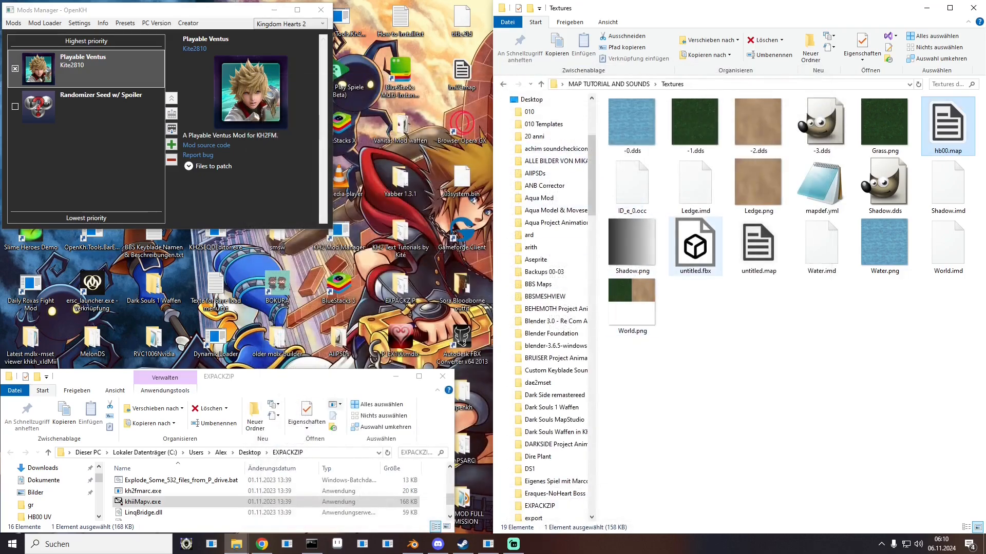
{"action": "left_click", "coordinate": [759, 244]}
{"action": "key", "text": "Delete"}
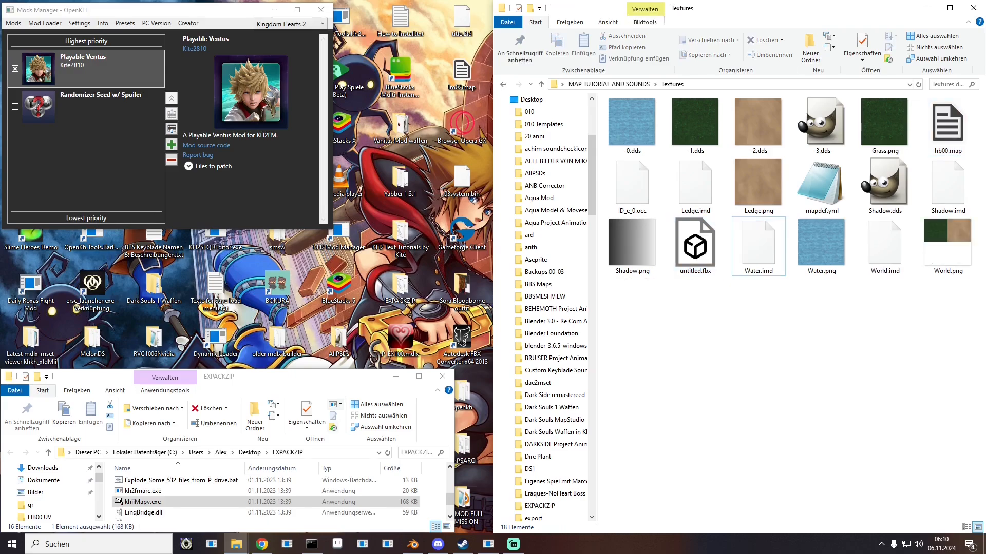
Step: Try to replace mapdef.yml in the Textures folder with CAM_mapdef.yml from the MAP TUTORIAL AND SOUNDS folder
{"action": "left_click", "coordinate": [822, 187]}
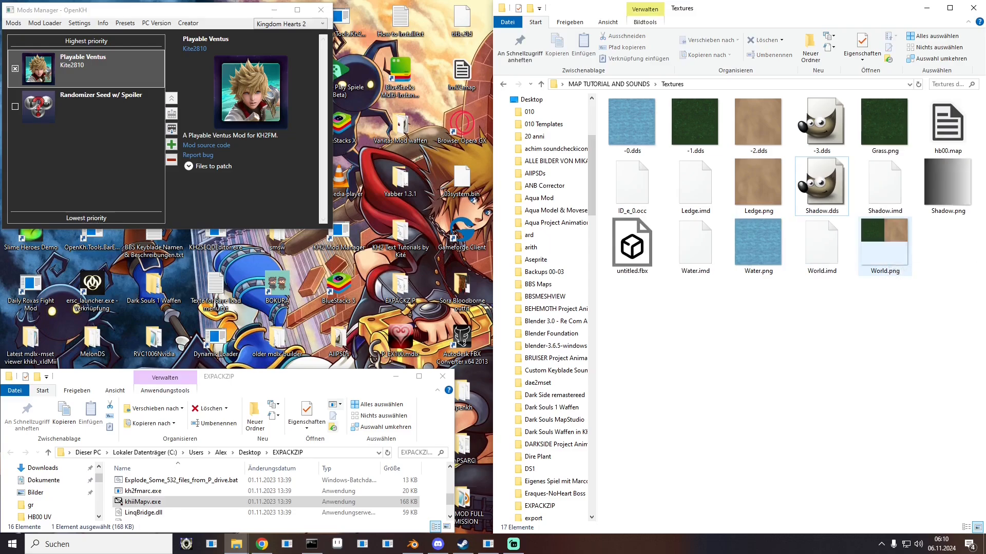
{"action": "left_click", "coordinate": [608, 83]}
{"action": "left_click_drag", "start_coordinate": [658, 137], "coordinate": [659, 114]}
{"action": "double_click", "coordinate": [651, 115]}
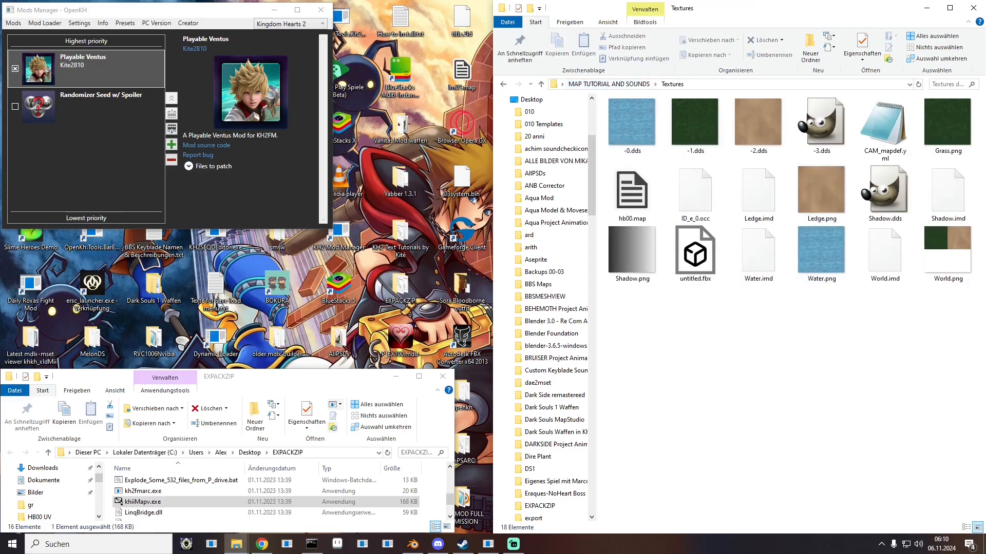
{"action": "left_click", "coordinate": [885, 130]}
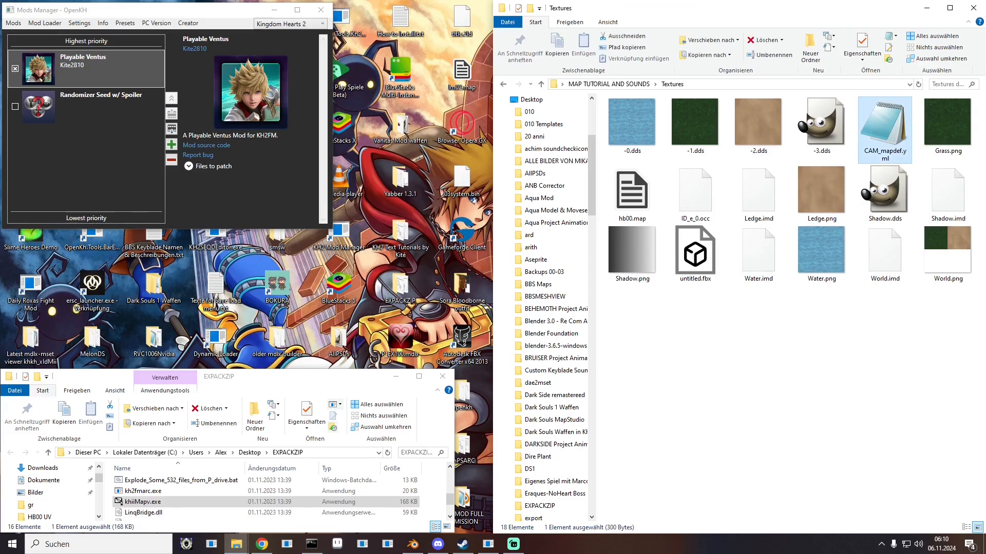
{"action": "left_click", "coordinate": [842, 354]}
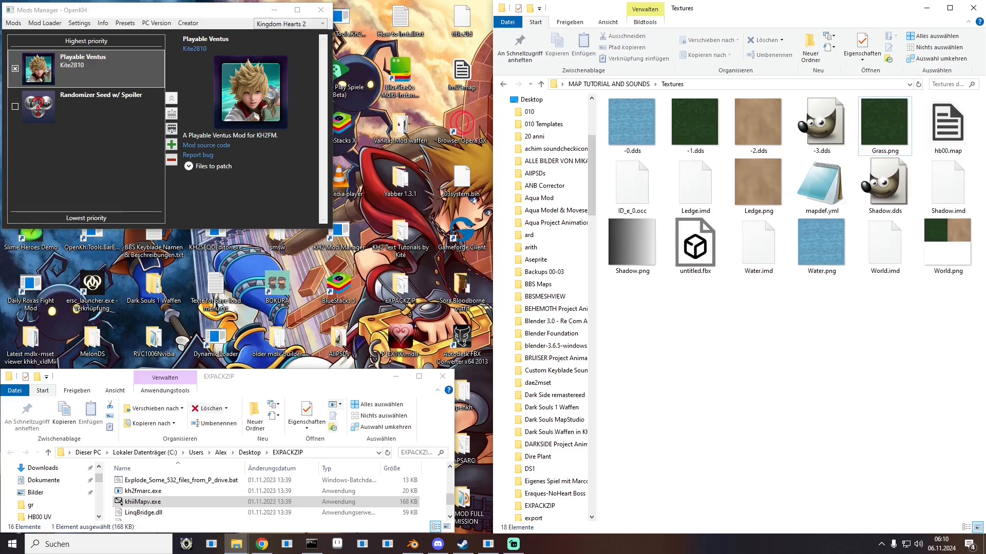
Step: Open mapdef.yml to review its material entries and close it again
{"action": "left_click", "coordinate": [822, 186]}
{"action": "double_click", "coordinate": [821, 186]}
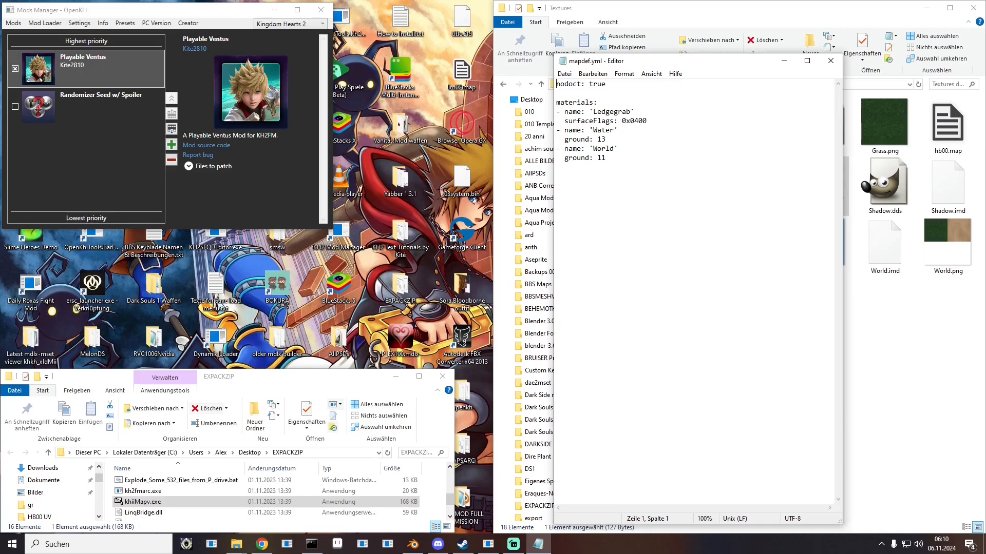
{"action": "left_click", "coordinate": [830, 60]}
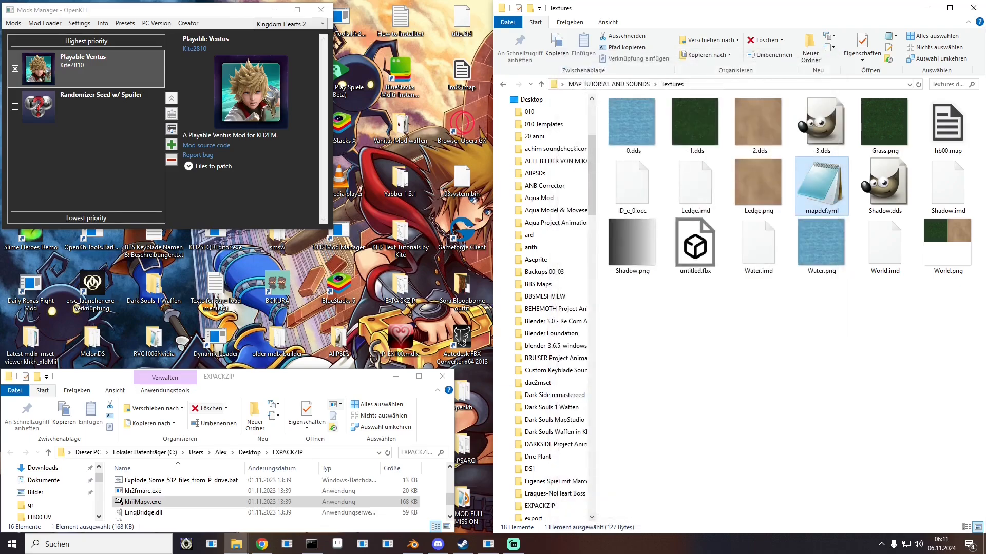
Step: Switch to Blender, return to Object Mode with nothing selected and add a cube mesh
{"action": "left_click", "coordinate": [412, 544]}
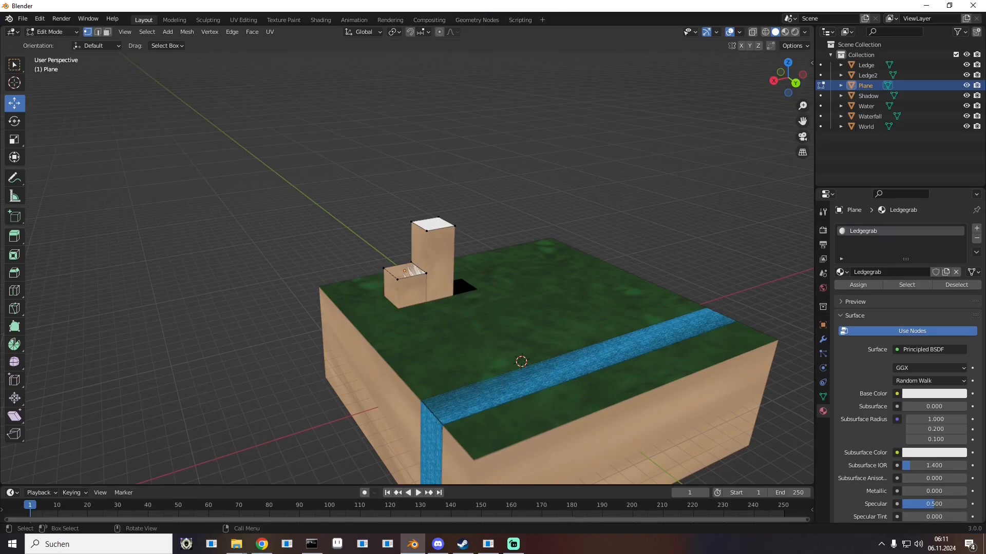
{"action": "middle_click_drag", "start_coordinate": [441, 308], "coordinate": [398, 329]}
{"action": "scroll", "coordinate": [398, 329], "scroll_direction": "down", "scroll_amount": 2}
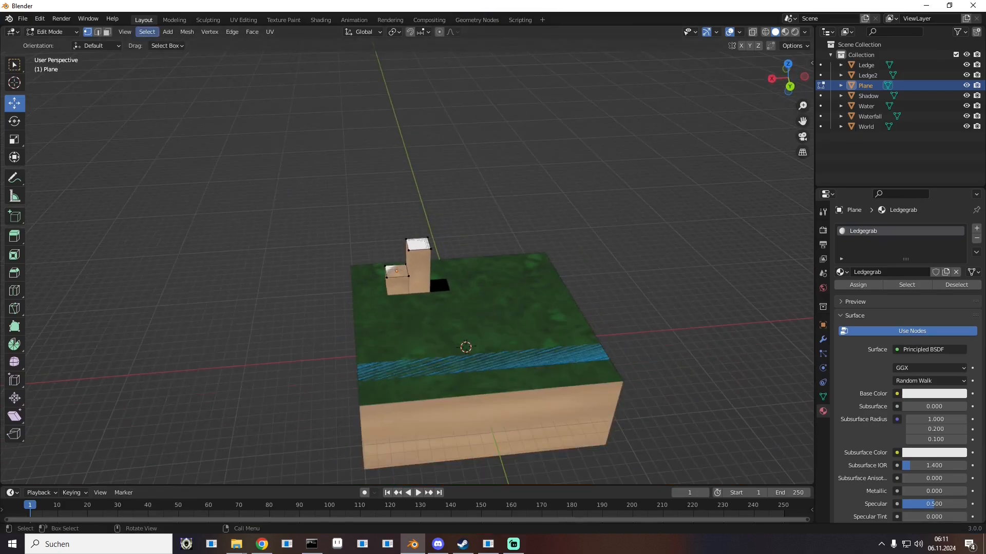
{"action": "left_click", "coordinate": [54, 32]}
{"action": "left_click", "coordinate": [56, 44]}
{"action": "left_click", "coordinate": [206, 154]}
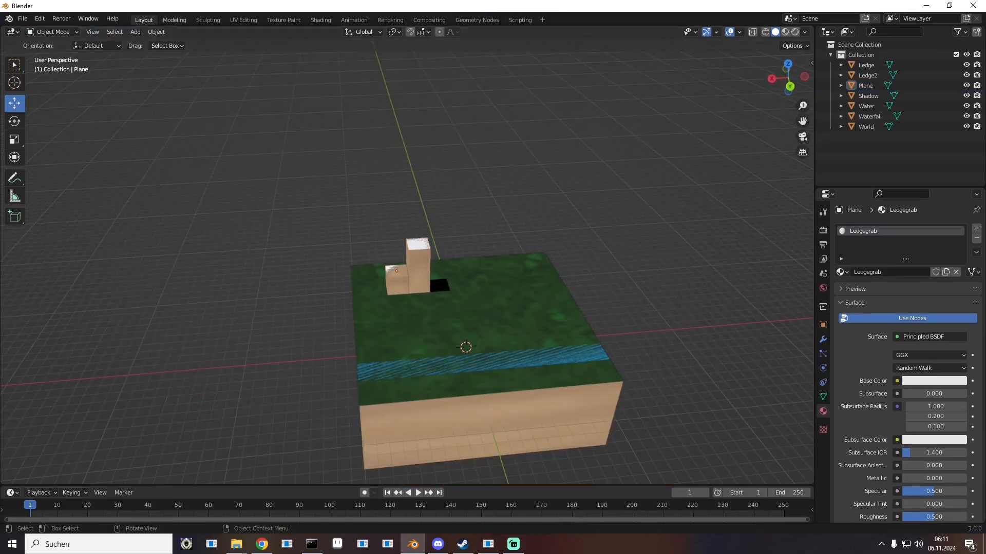
{"action": "left_click", "coordinate": [136, 31]}
{"action": "mouse_move", "coordinate": [154, 43]}
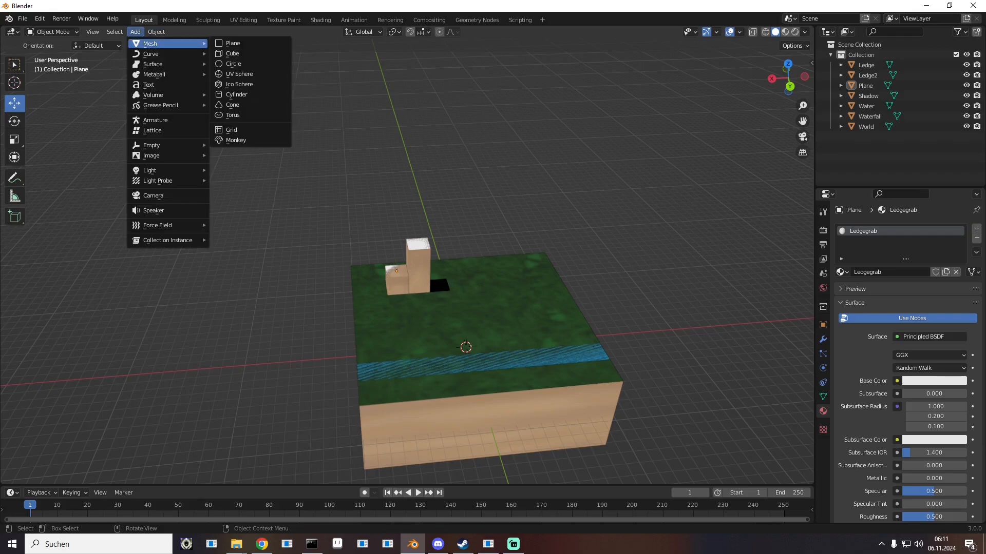
{"action": "left_click", "coordinate": [236, 54]}
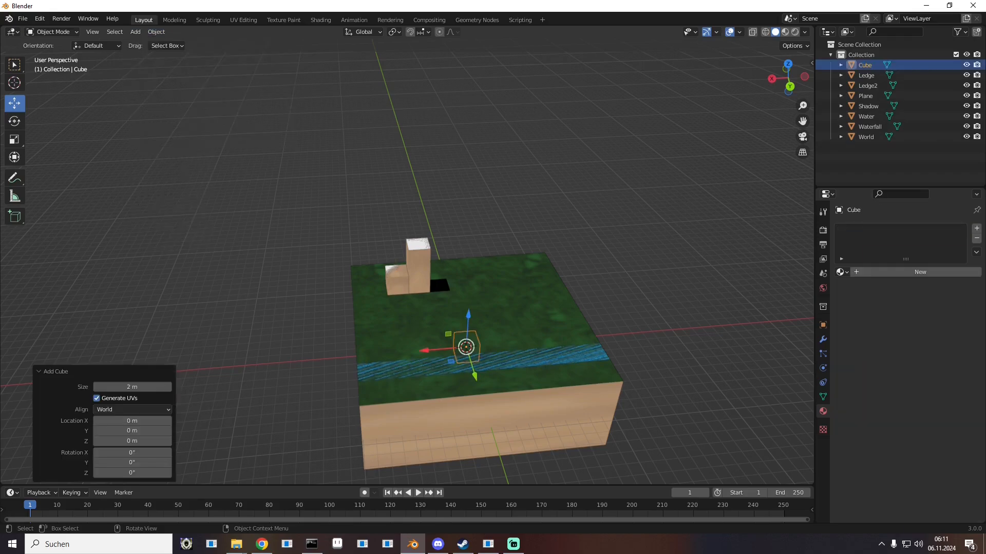
Step: Move the new cube about 10.9 m along the X axis to the side of the terrain block
{"action": "key", "text": "g"}
{"action": "key", "text": "x"}
{"action": "left_click_drag", "start_coordinate": [307, 360], "coordinate": [307, 360]}
Step: Try to enlarge the cube uniformly to about 16 times its size, undoing each attempt
{"action": "middle_click_drag", "start_coordinate": [307, 360], "coordinate": [412, 314]}
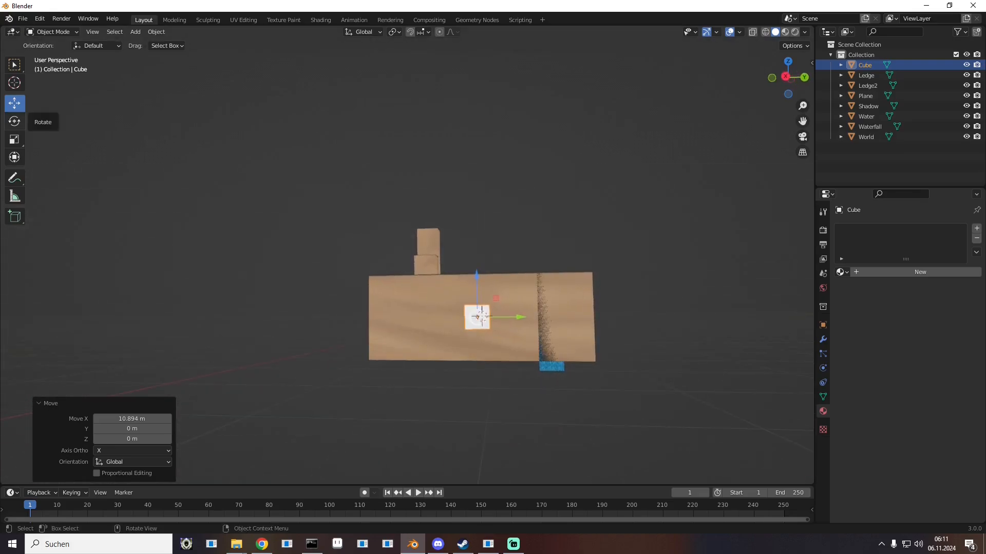
{"action": "left_click", "coordinate": [14, 140]}
{"action": "left_click_drag", "start_coordinate": [510, 347], "coordinate": [708, 513]}
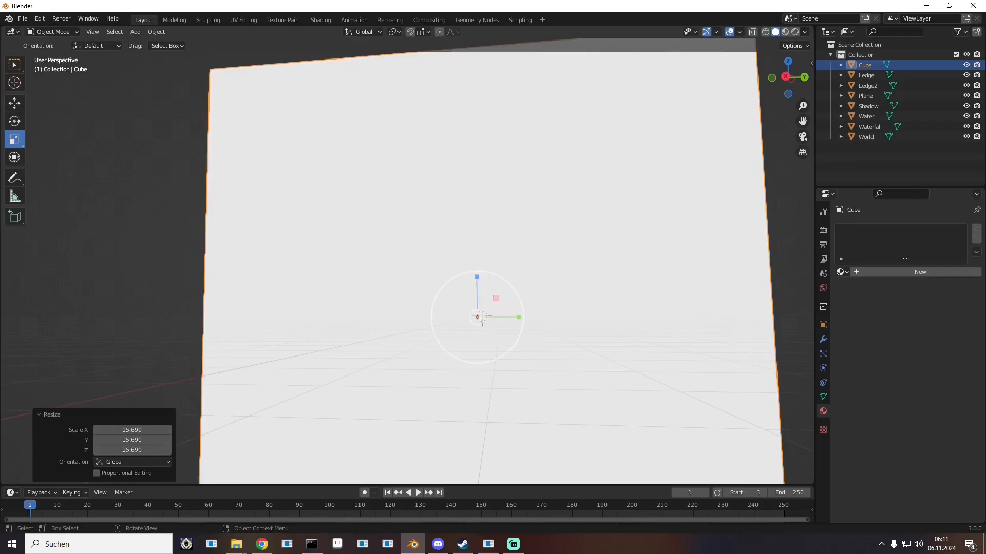
{"action": "scroll", "coordinate": [481, 310], "scroll_direction": "down", "scroll_amount": 6}
{"action": "mouse_move", "coordinate": [440, 286]}
{"action": "middle_mouse_down"}
{"action": "mouse_move", "coordinate": [427, 296]}
{"action": "mouse_move", "coordinate": [435, 287]}
{"action": "middle_mouse_up"}
{"action": "key", "text": "ctrl+z"}
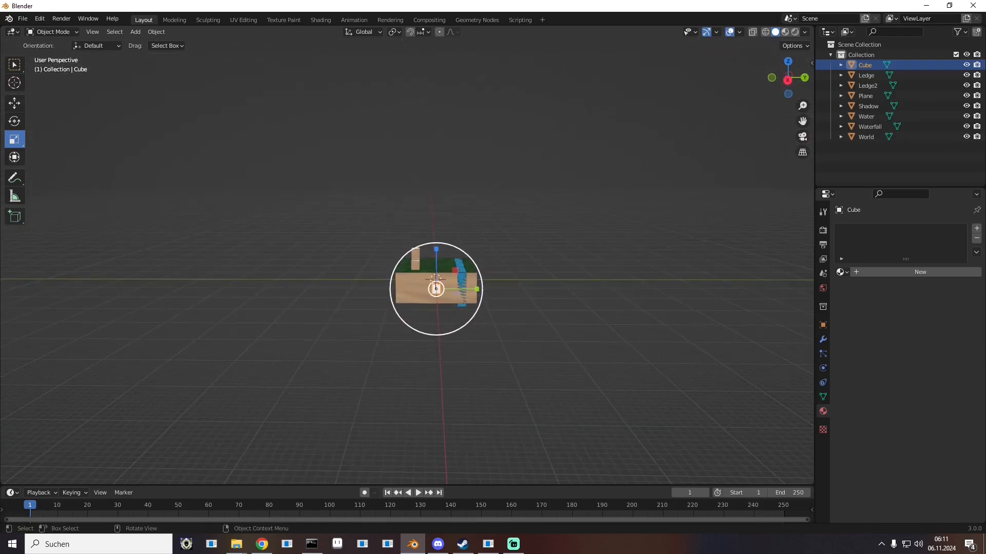
{"action": "key", "text": "s"}
{"action": "left_click_drag", "start_coordinate": [468, 250], "coordinate": [49, 199]}
{"action": "middle_click_drag", "start_coordinate": [436, 281], "coordinate": [432, 293]}
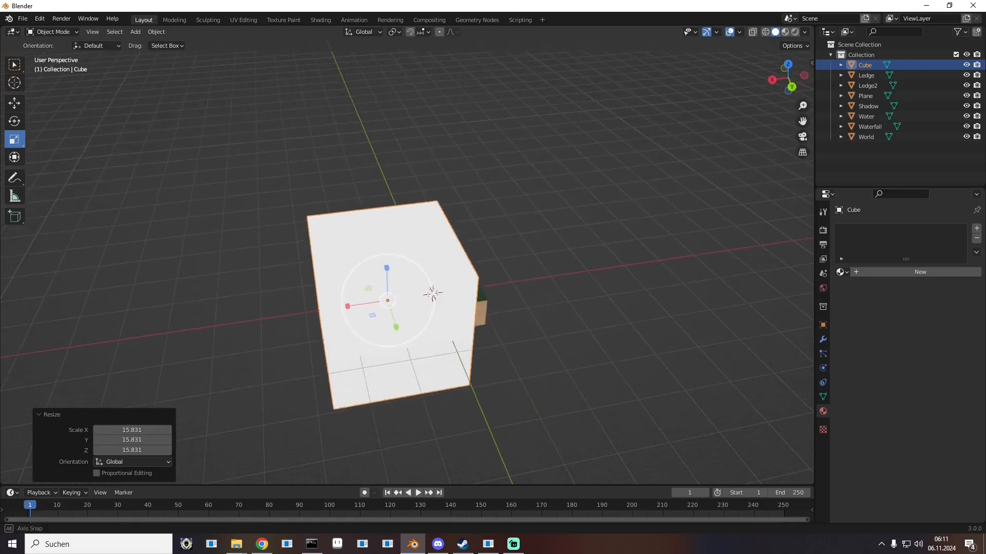
{"action": "key", "text": "ctrl+z"}
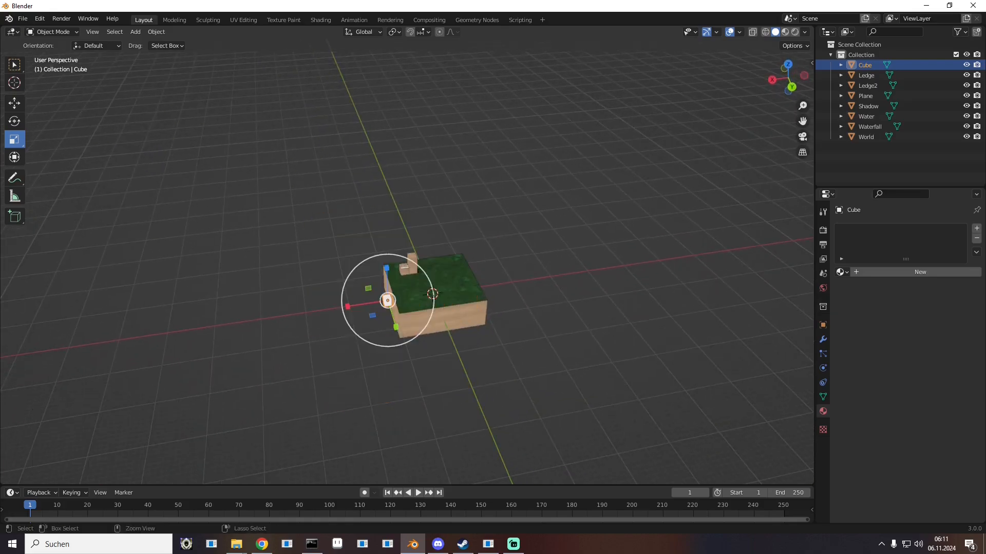
Step: Scale the cube along the Y axis by about 11.6 so it spans the terrain's side
{"action": "middle_click_drag", "start_coordinate": [433, 294], "coordinate": [437, 281]}
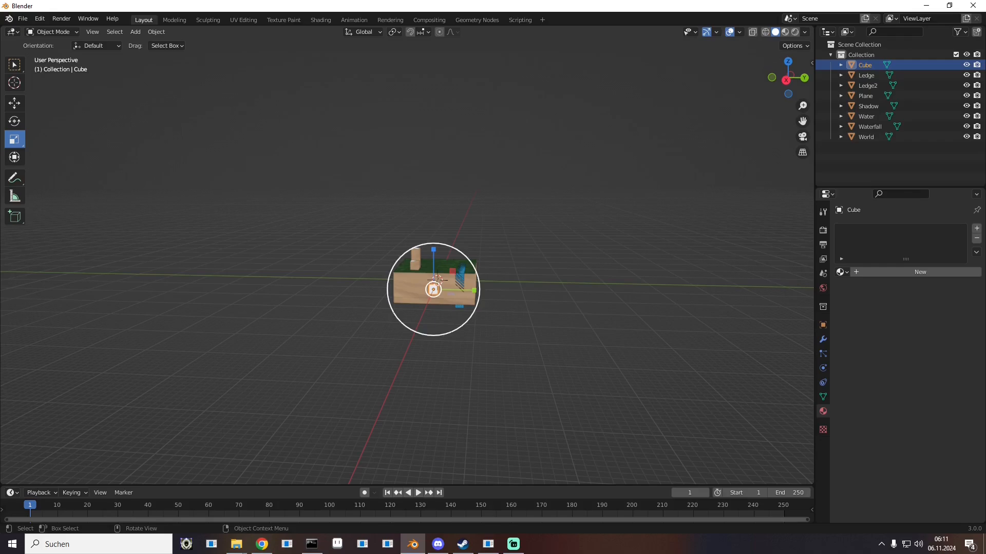
{"action": "key", "text": "s"}
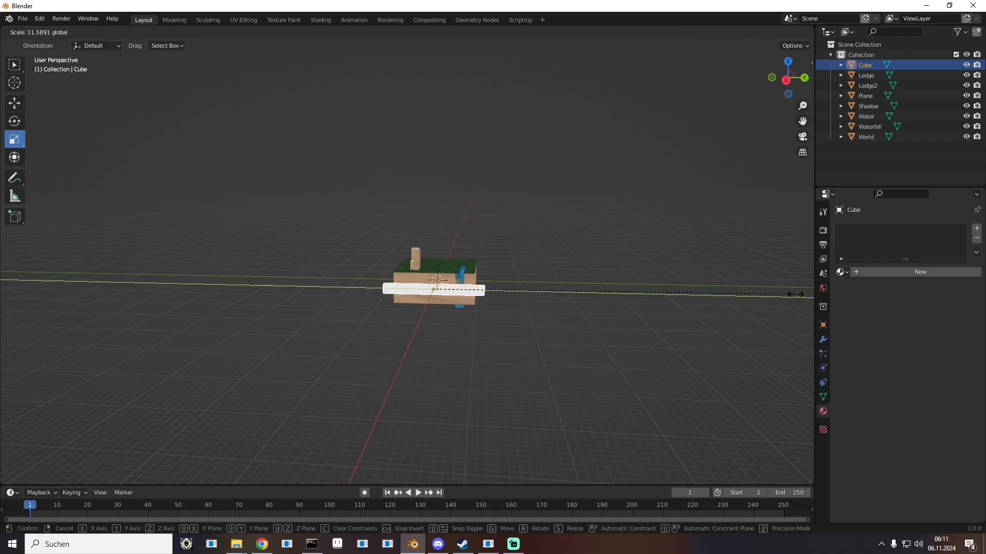
{"action": "left_click", "coordinate": [794, 294]}
{"action": "left_click", "coordinate": [419, 259]}
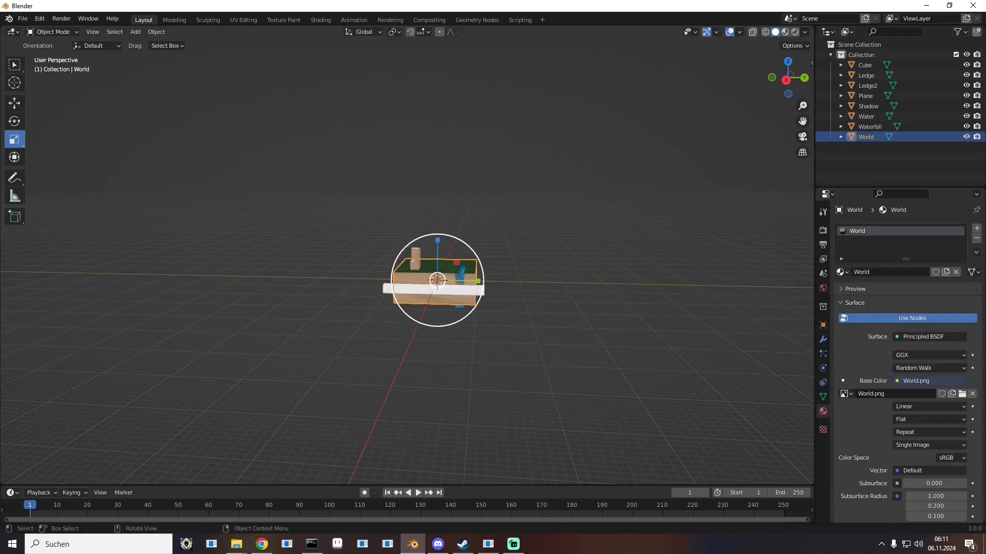
{"action": "key", "text": "ctrl+z"}
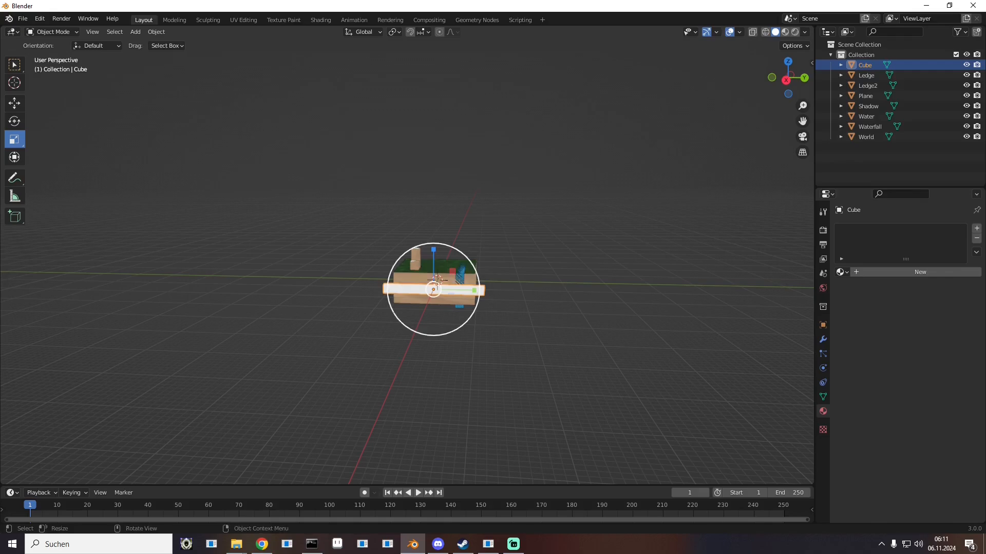
Step: Scale the cube along the Z axis by about 25.4 to form a tall wall beside the terrain
{"action": "key", "text": "s"}
{"action": "left_click_drag", "start_coordinate": [402, 166], "coordinate": [422, 343]}
{"action": "middle_click_drag", "start_coordinate": [423, 343], "coordinate": [203, 382]}
{"action": "scroll", "coordinate": [210, 393], "scroll_direction": "up", "scroll_amount": 2}
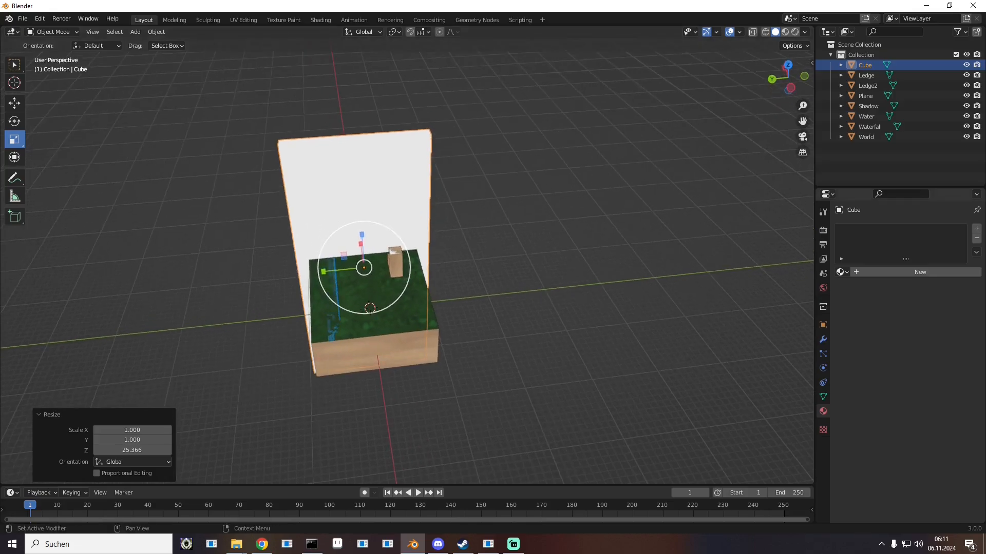
Step: Give the wall cube a new material named Border and put the wall's mesh into Edit Mode
{"action": "left_click", "coordinate": [919, 272]}
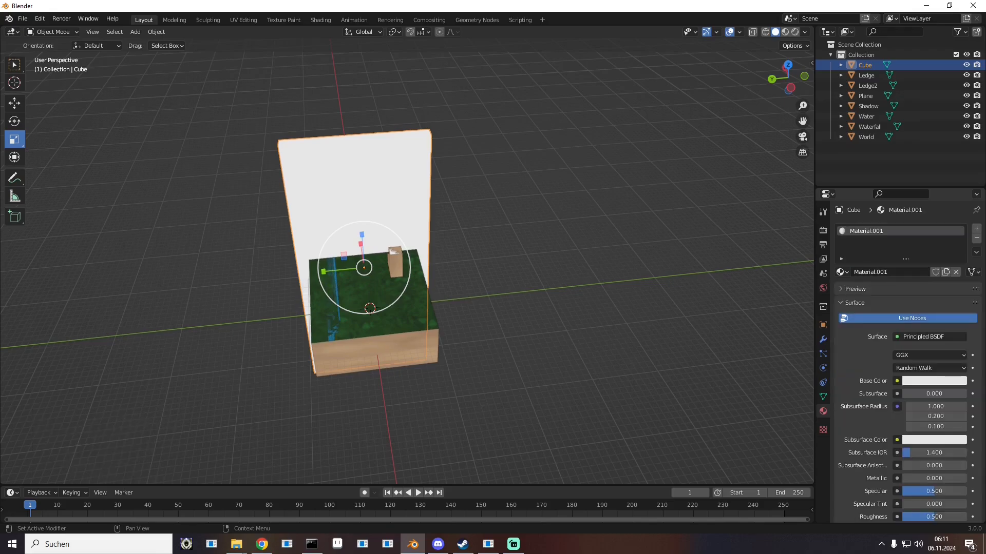
{"action": "type", "text": "Border"}
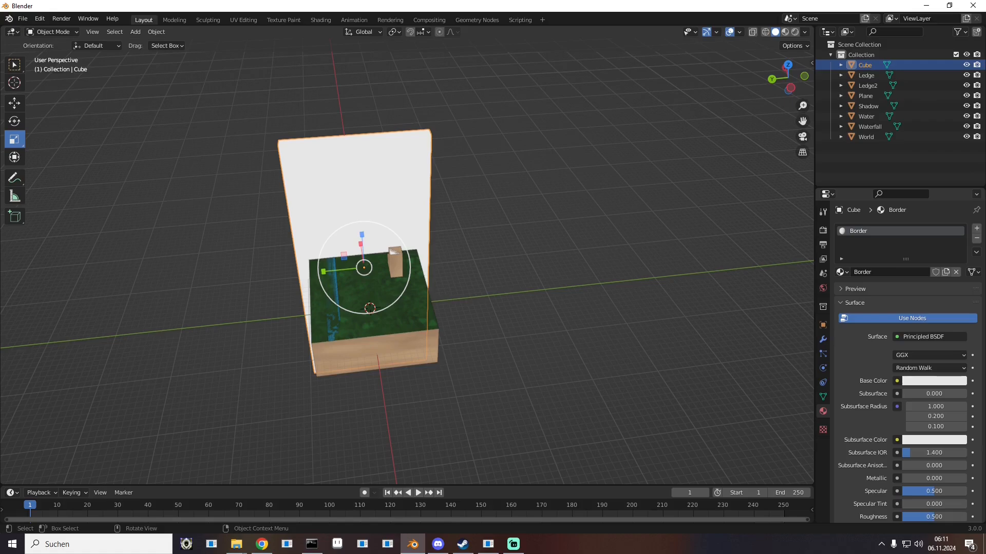
{"action": "left_click", "coordinate": [51, 32]}
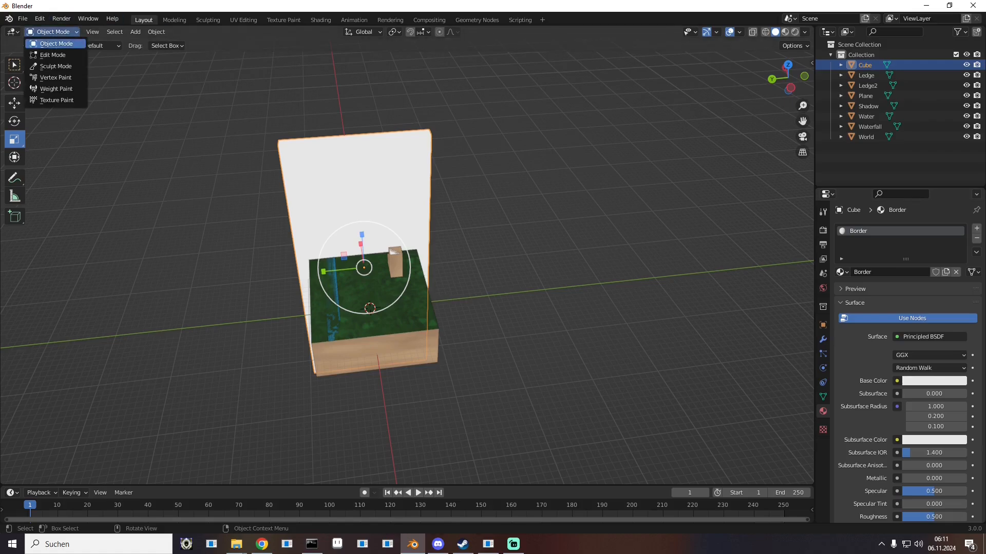
{"action": "left_click", "coordinate": [49, 49]}
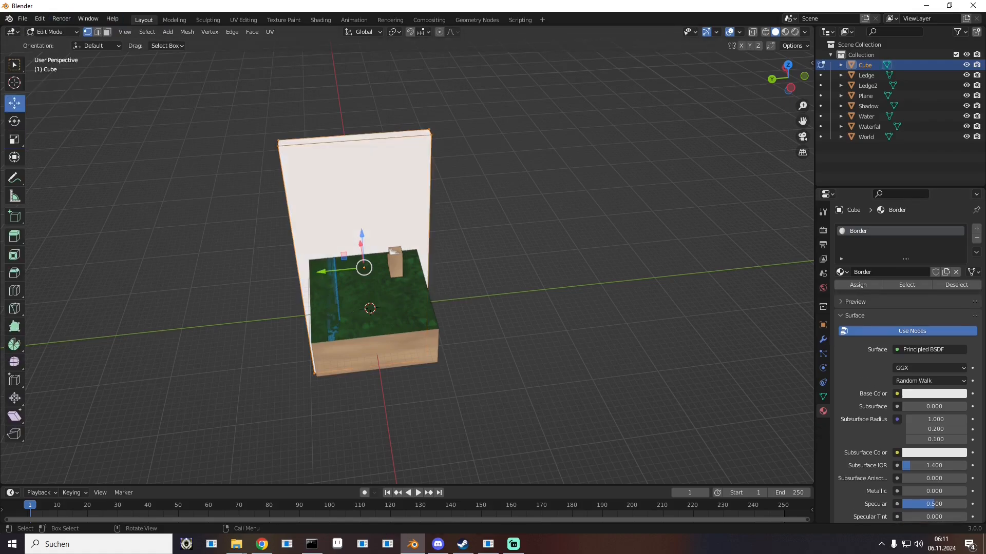
Step: Add a second cube inside the wall's mesh and move it about 10.6 m along the Y axis
{"action": "mouse_move", "coordinate": [390, 267]}
{"action": "middle_mouse_down"}
{"action": "mouse_move", "coordinate": [492, 234]}
{"action": "mouse_move", "coordinate": [367, 252]}
{"action": "mouse_move", "coordinate": [390, 261]}
{"action": "middle_mouse_up"}
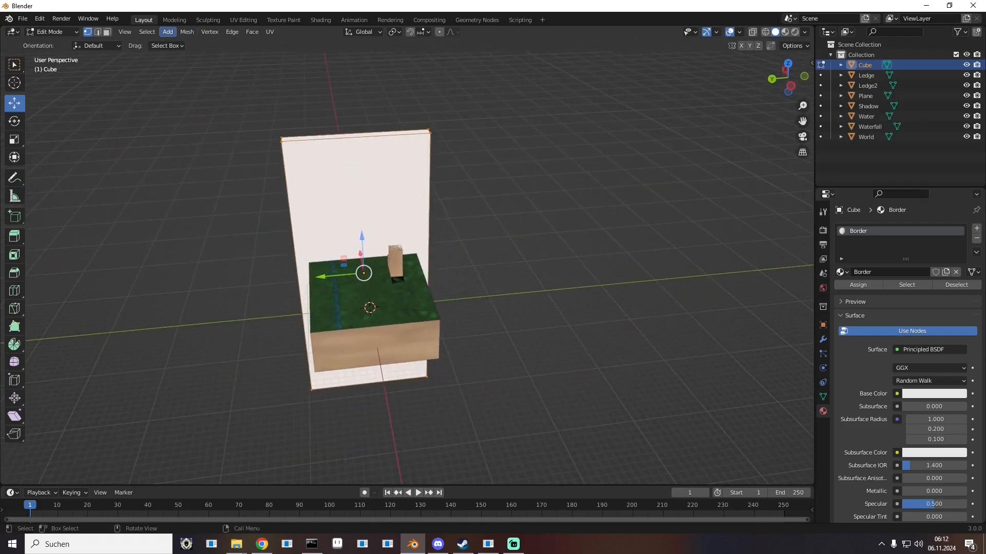
{"action": "left_click", "coordinate": [168, 32]}
{"action": "left_click", "coordinate": [182, 54]}
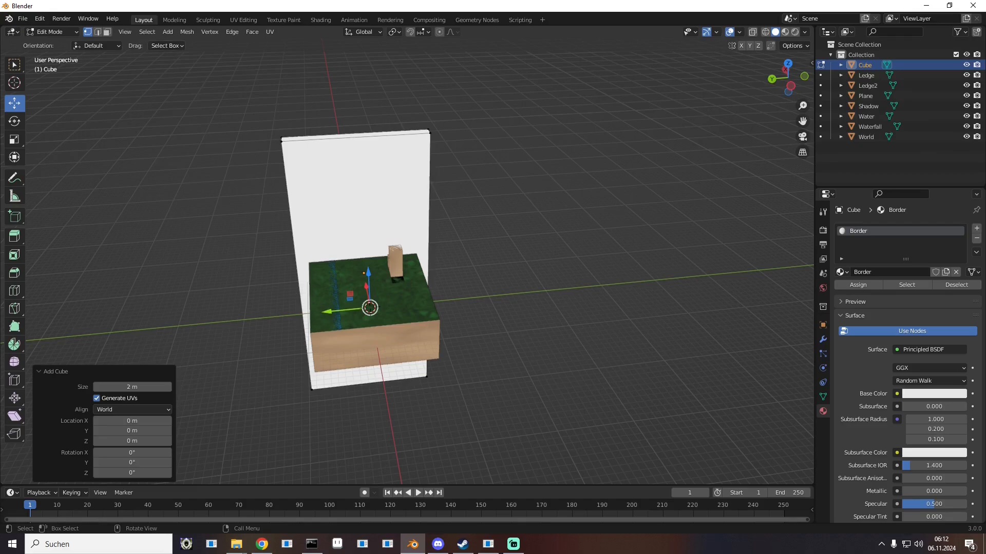
{"action": "key", "text": "g"}
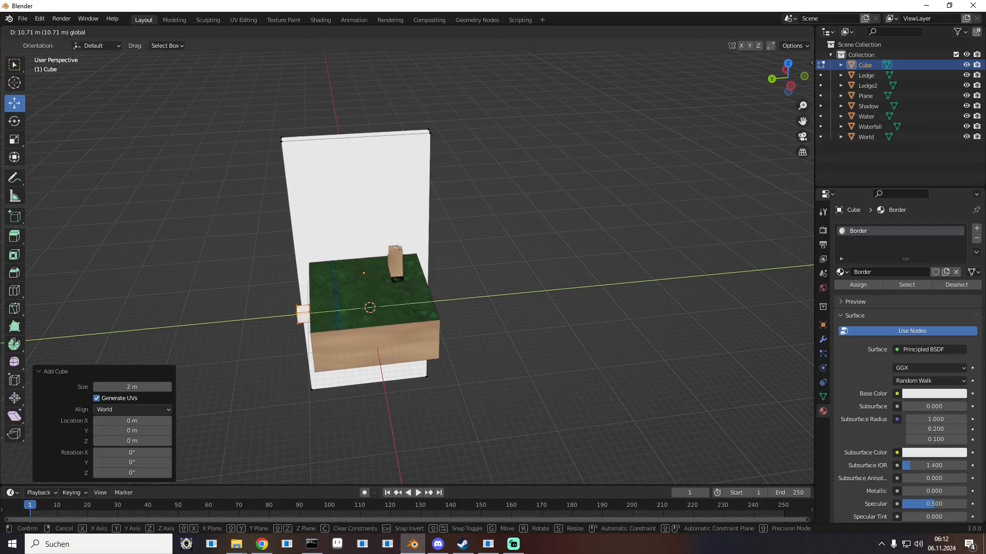
{"action": "left_click_drag", "start_coordinate": [260, 317], "coordinate": [259, 317]}
Step: Scale the second cube tall along Z and by about 11.2 along X to form a wall along the terrain's side
{"action": "middle_click_drag", "start_coordinate": [261, 317], "coordinate": [362, 295]}
{"action": "left_click", "coordinate": [14, 139]}
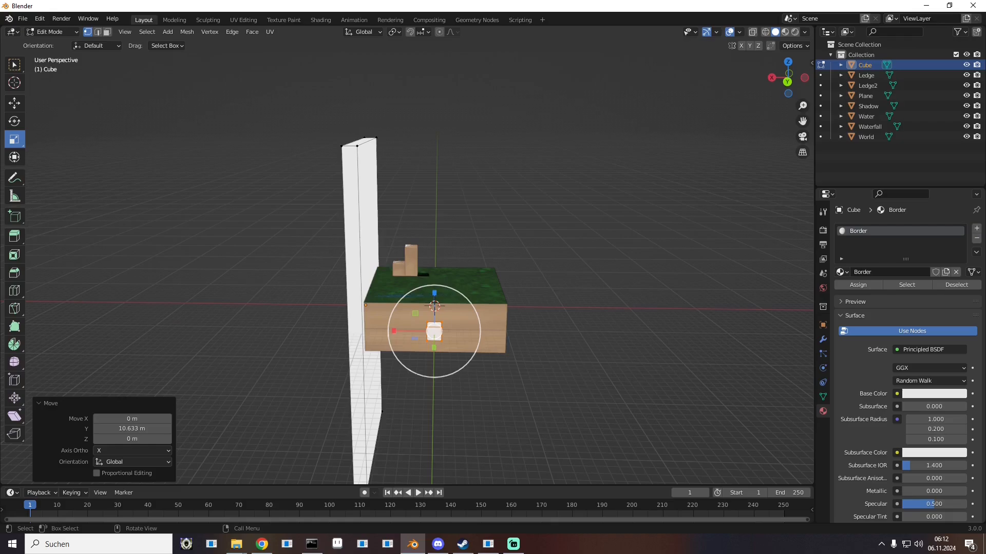
{"action": "left_click_drag", "start_coordinate": [435, 293], "coordinate": [393, 180]}
{"action": "left_click_drag", "start_coordinate": [394, 331], "coordinate": [20, 327]}
Step: Add a third cube to the mesh and move it about -10.2 m along the Y axis to the terrain's opposite side
{"action": "middle_click_drag", "start_coordinate": [441, 288], "coordinate": [328, 327]}
{"action": "left_click", "coordinate": [167, 32]}
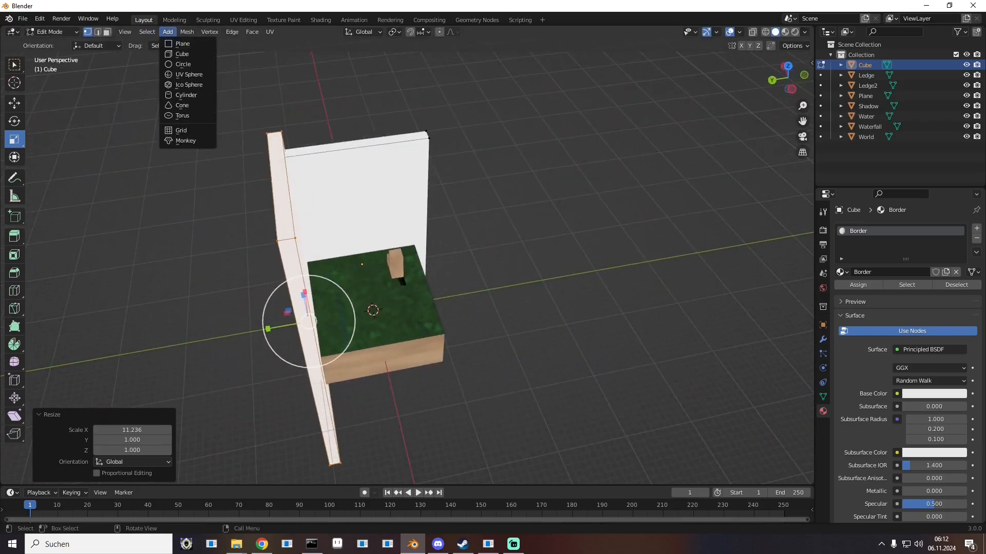
{"action": "left_click", "coordinate": [183, 54]}
{"action": "middle_click_drag", "start_coordinate": [328, 257], "coordinate": [307, 261]}
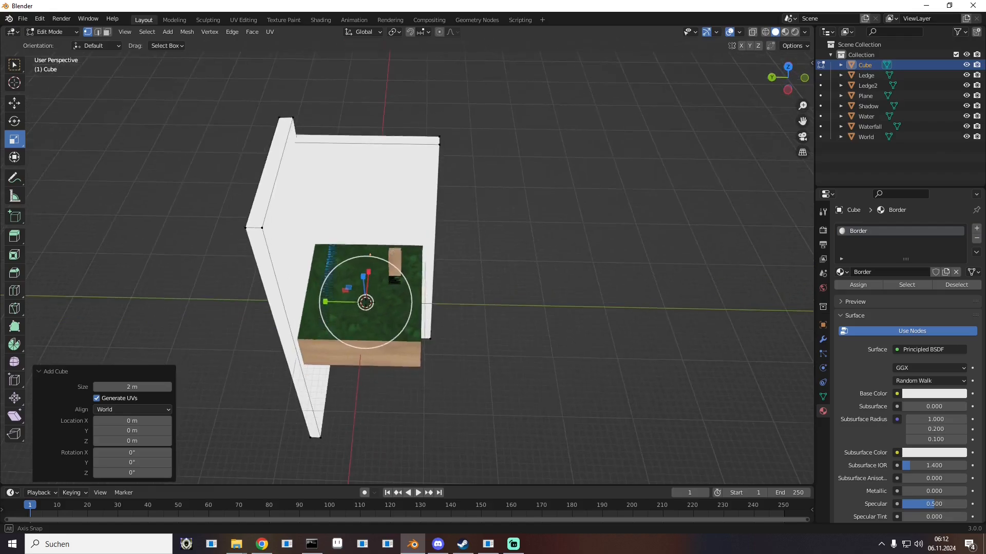
{"action": "left_click", "coordinate": [14, 103]}
{"action": "left_click_drag", "start_coordinate": [325, 302], "coordinate": [385, 303]}
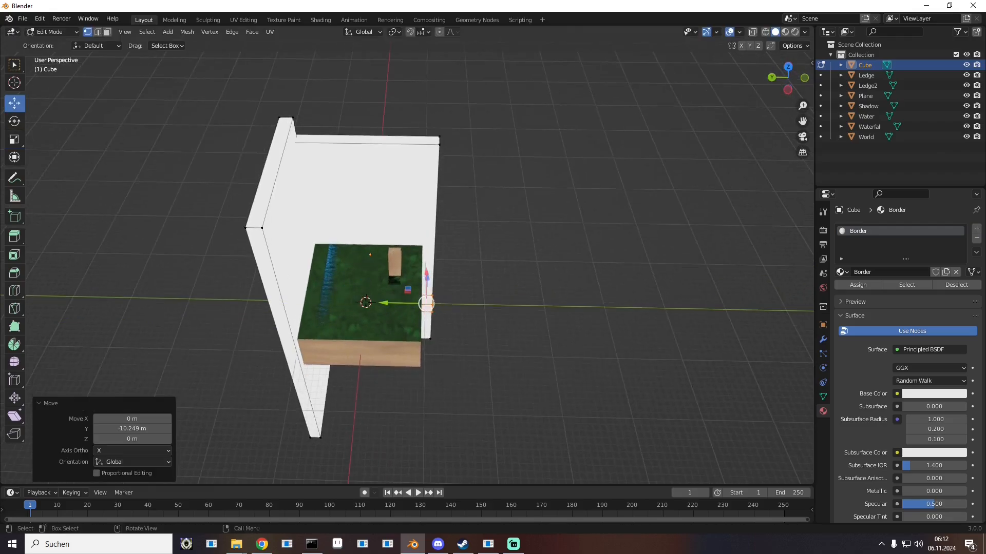
Step: Scale the third cube by about 24.7 along Z and about 13.6 along X to form the opposite wall
{"action": "middle_click_drag", "start_coordinate": [393, 300], "coordinate": [292, 248]}
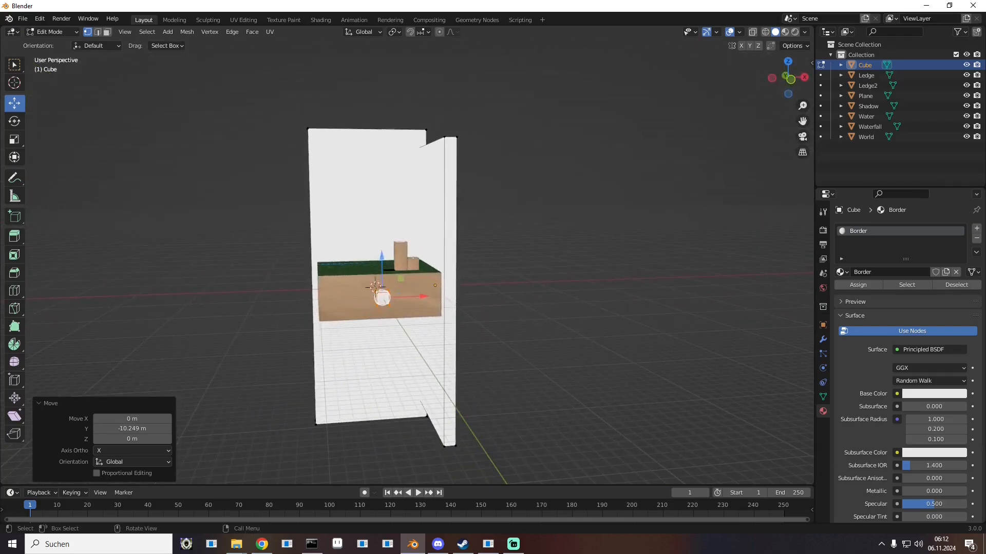
{"action": "left_click", "coordinate": [14, 139]}
{"action": "left_click_drag", "start_coordinate": [382, 258], "coordinate": [397, 228]}
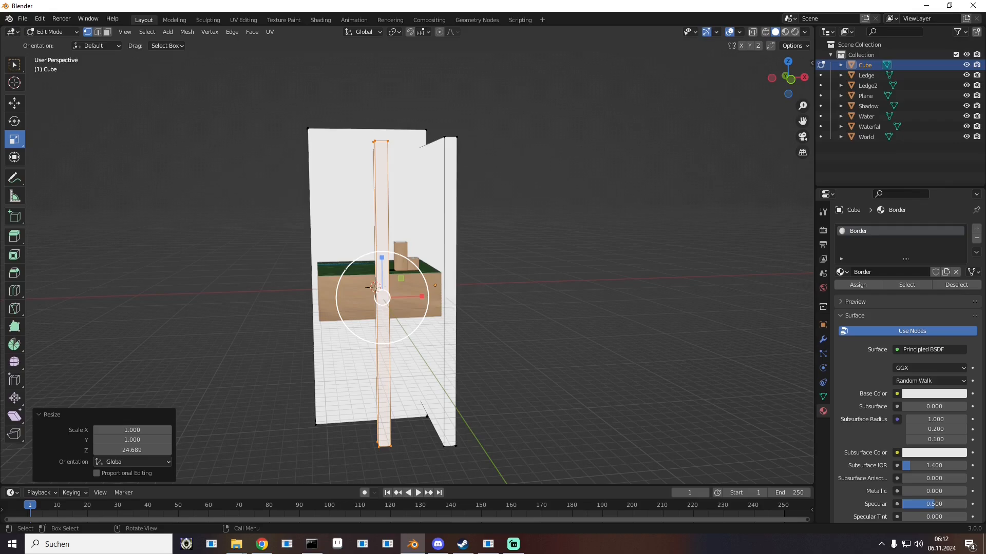
{"action": "left_click_drag", "start_coordinate": [407, 293], "coordinate": [564, 293]}
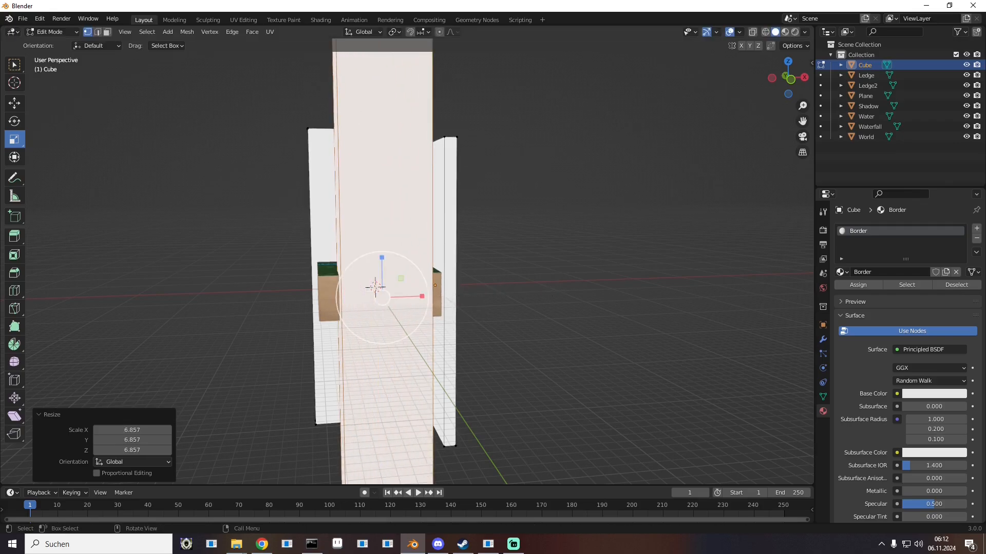
{"action": "key", "text": "ctrl+z"}
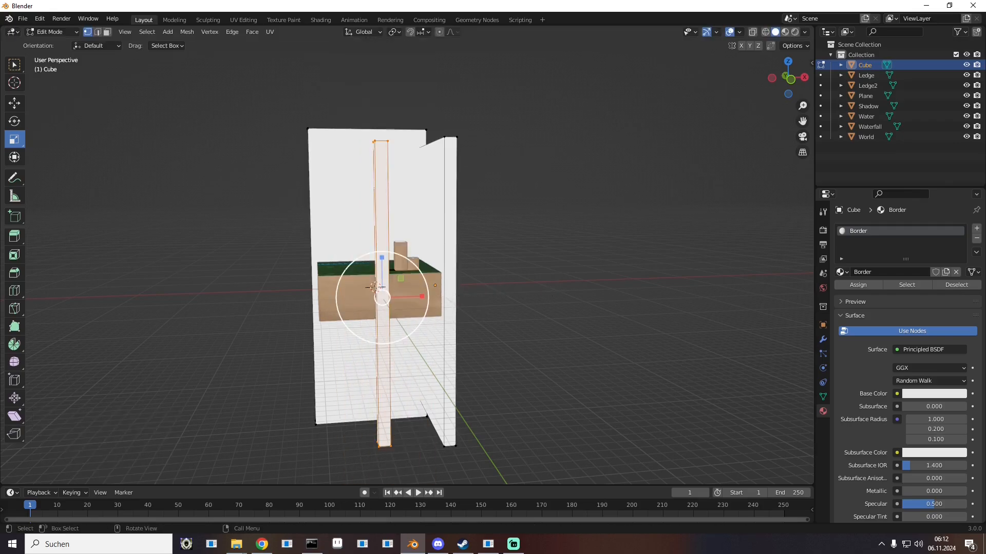
{"action": "left_click_drag", "start_coordinate": [414, 297], "coordinate": [820, 295]}
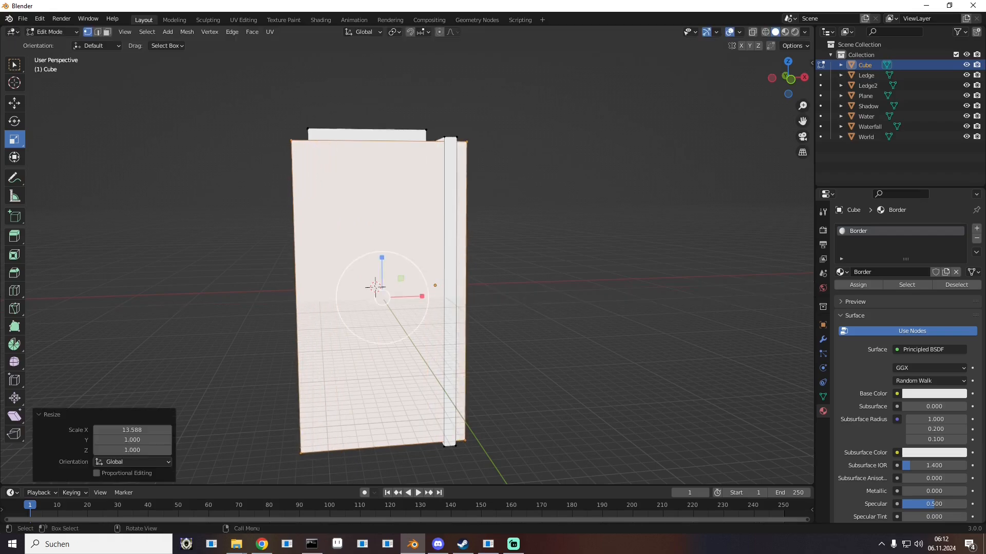
Step: Add a fourth cube to the mesh and move it about -11.3 m along the X axis to the terrain's open side
{"action": "middle_click_drag", "start_coordinate": [411, 287], "coordinate": [524, 336]}
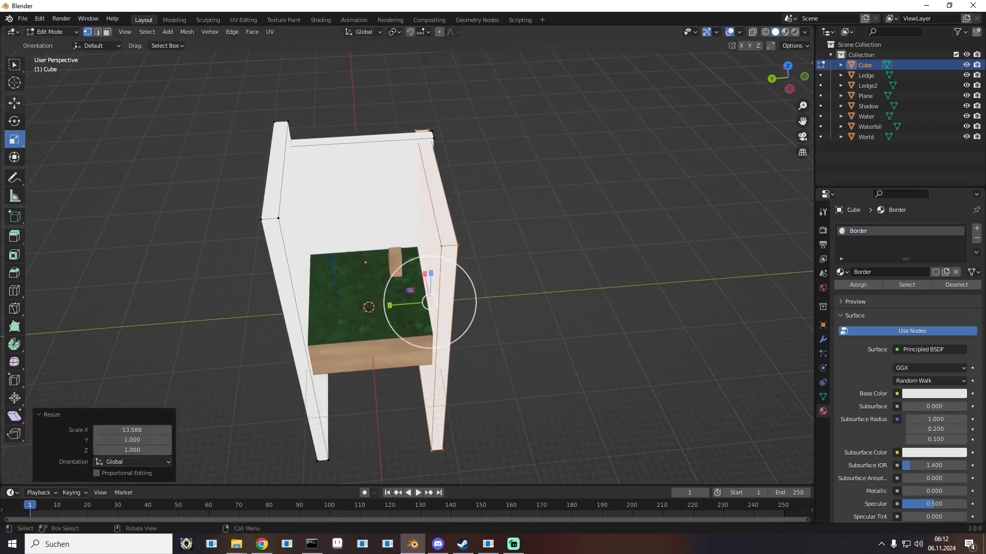
{"action": "left_click", "coordinate": [187, 32]}
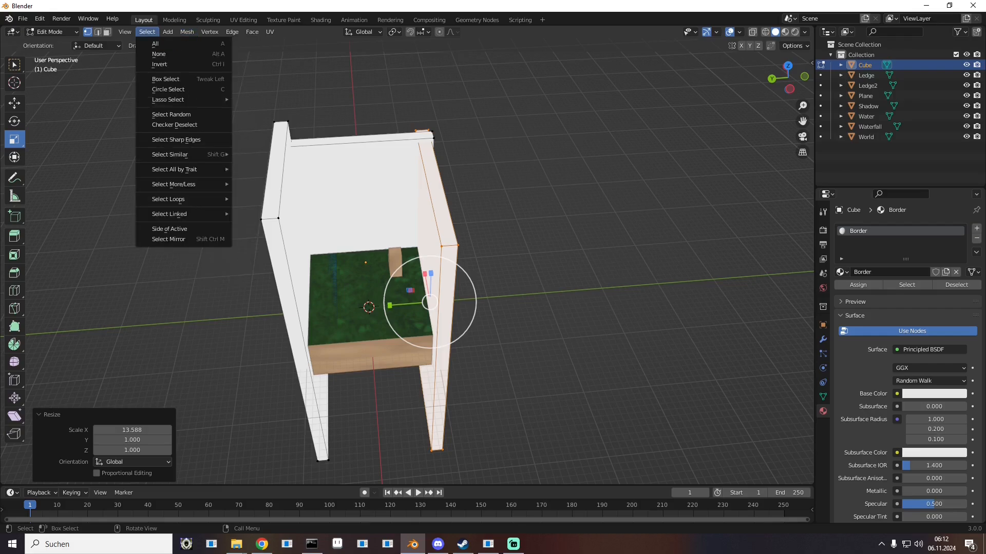
{"action": "mouse_move", "coordinate": [167, 32]}
{"action": "left_click", "coordinate": [182, 54]}
{"action": "middle_click_drag", "start_coordinate": [359, 246], "coordinate": [473, 300]}
{"action": "left_click", "coordinate": [15, 83]}
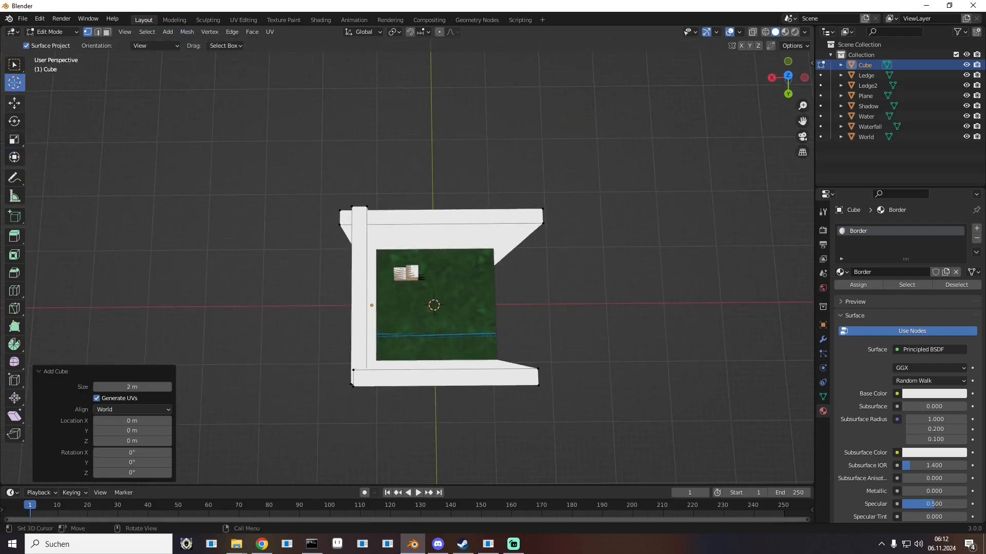
{"action": "left_click", "coordinate": [14, 103]}
{"action": "left_click_drag", "start_coordinate": [406, 305], "coordinate": [471, 305]}
Step: Scale the fourth cube up along Z to wall height and by about 11.15 along Y to close the enclosure
{"action": "middle_click_drag", "start_coordinate": [470, 305], "coordinate": [391, 242]}
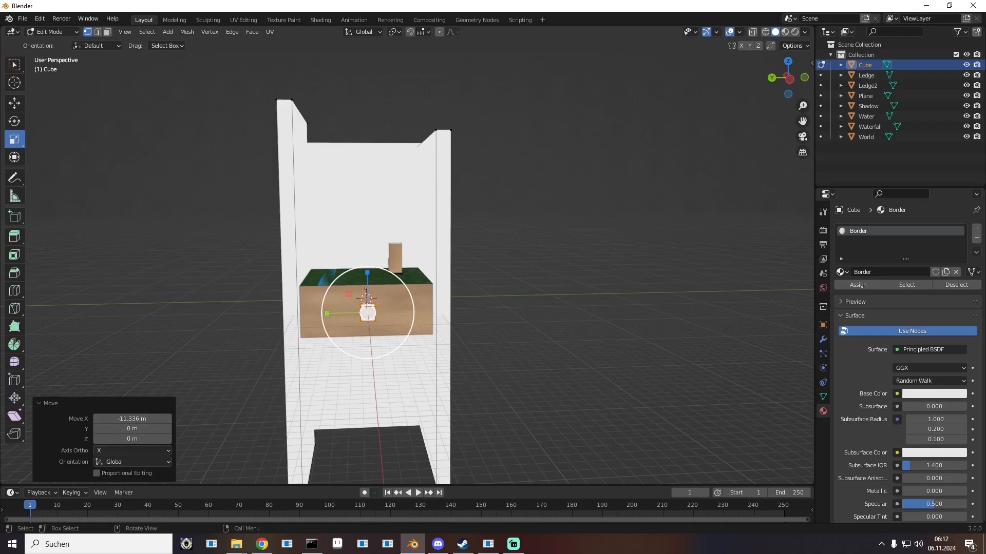
{"action": "key", "text": "s"}
{"action": "key", "text": "z"}
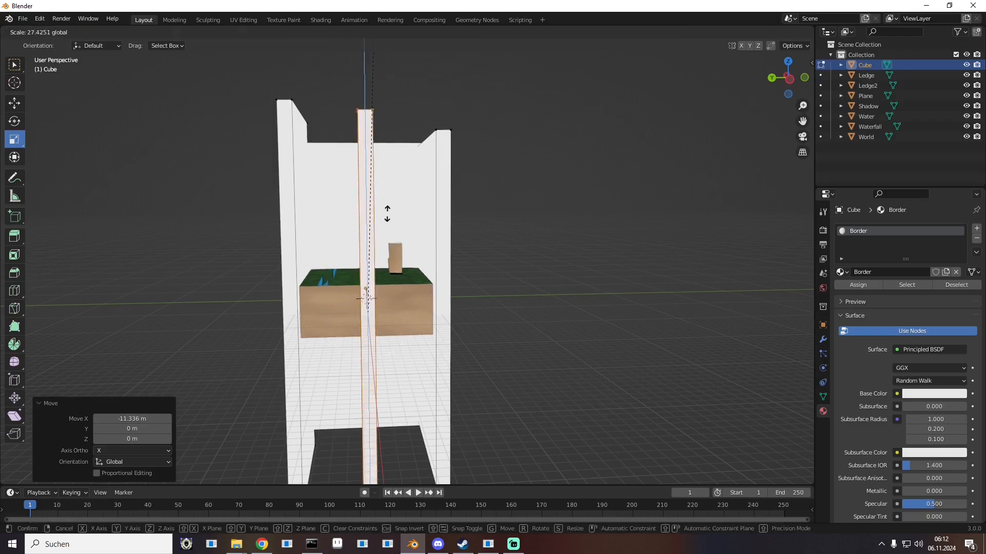
{"action": "left_click", "coordinate": [391, 209]}
{"action": "left_click_drag", "start_coordinate": [327, 314], "coordinate": [729, 314]}
Step: Export the scene with the boundary walls as FBX, overwriting untitled.fbx in the Textures folder
{"action": "middle_click_drag", "start_coordinate": [493, 231], "coordinate": [593, 311]}
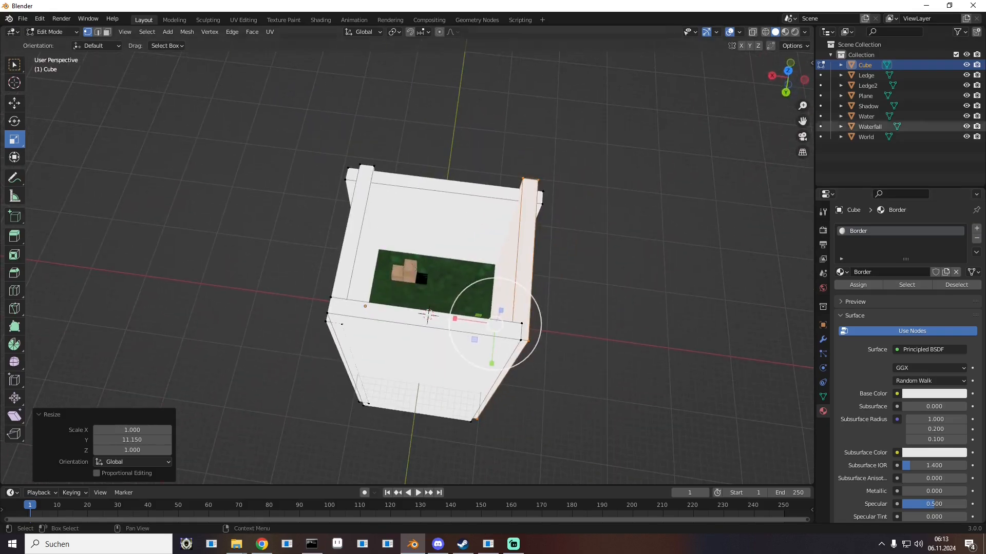
{"action": "left_click", "coordinate": [865, 65]}
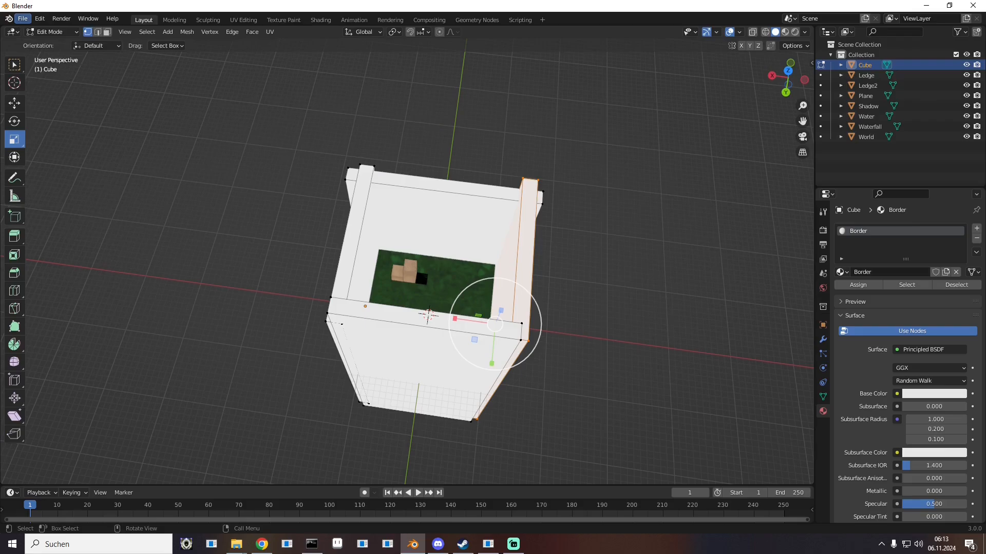
{"action": "left_click", "coordinate": [23, 19]}
{"action": "mouse_move", "coordinate": [51, 166]}
{"action": "left_click", "coordinate": [154, 249]}
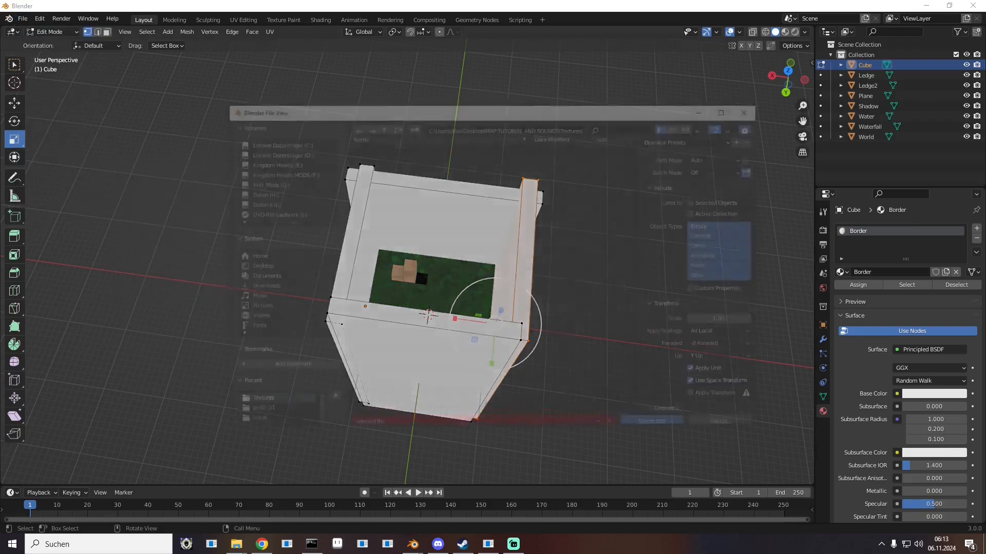
{"action": "left_click", "coordinate": [653, 420]}
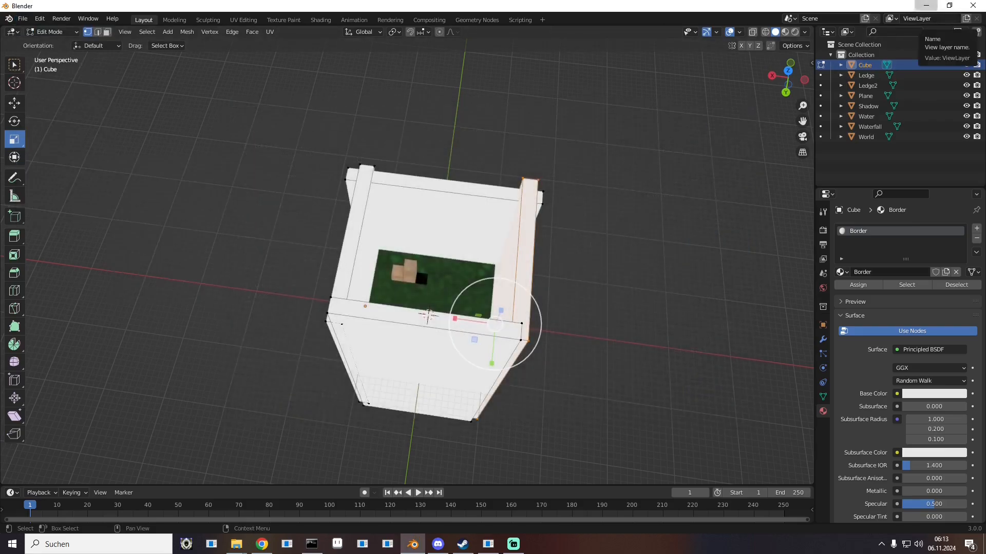
Step: Switch to the command prompt and rerun OpenKh.Command.MapGen.exe on untitled.fbx to generate untitled.map
{"action": "left_click", "coordinate": [926, 5]}
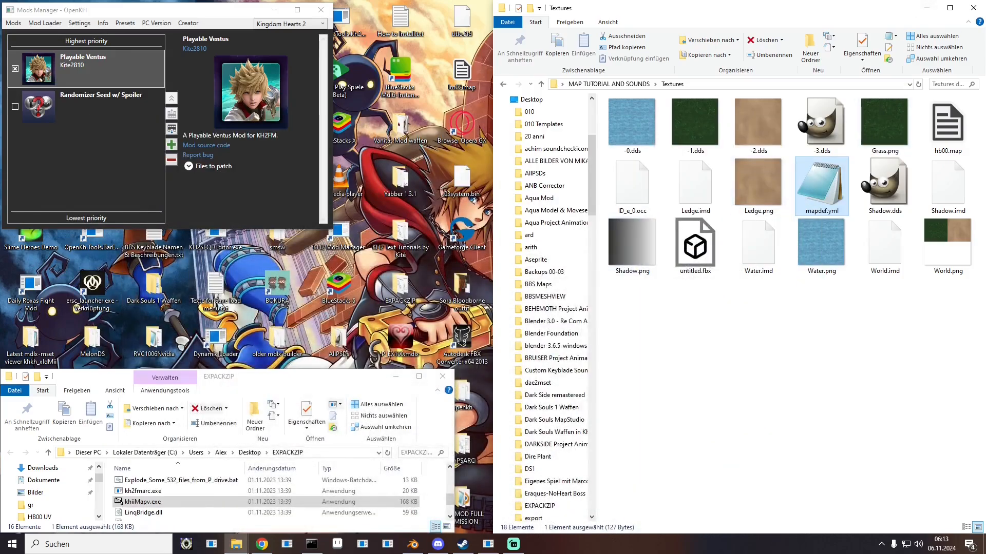
{"action": "left_click_drag", "start_coordinate": [0, 108], "coordinate": [407, 102]}
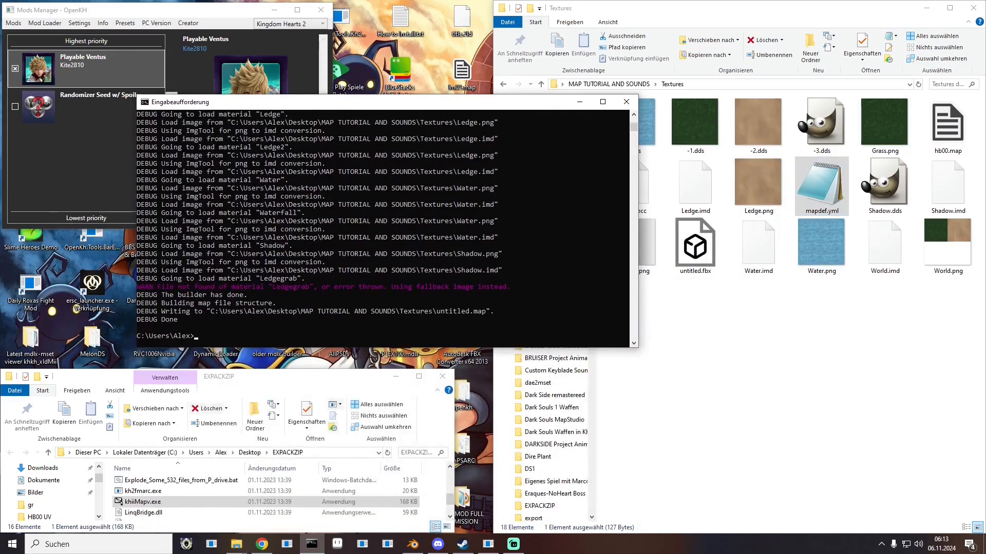
{"action": "key", "text": "Up"}
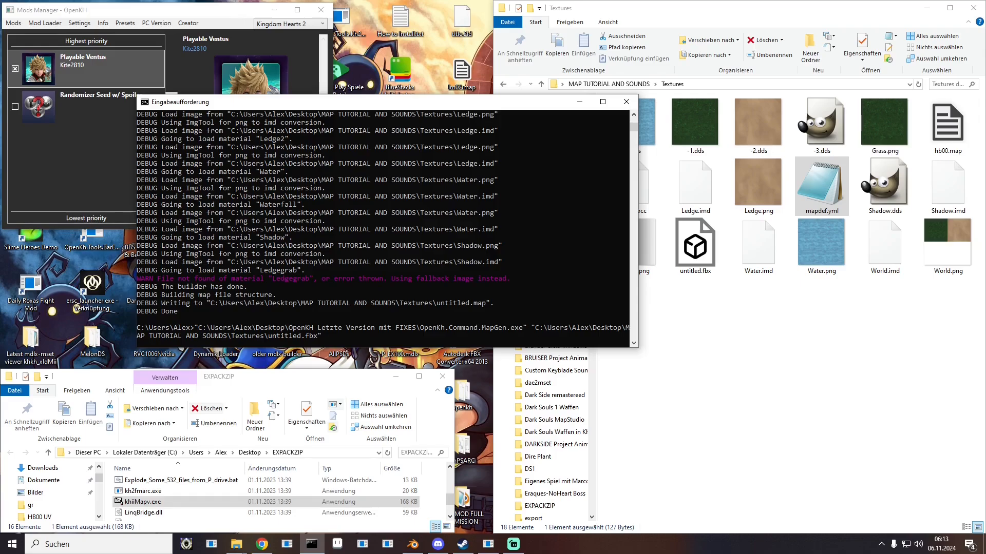
{"action": "key", "text": "Return"}
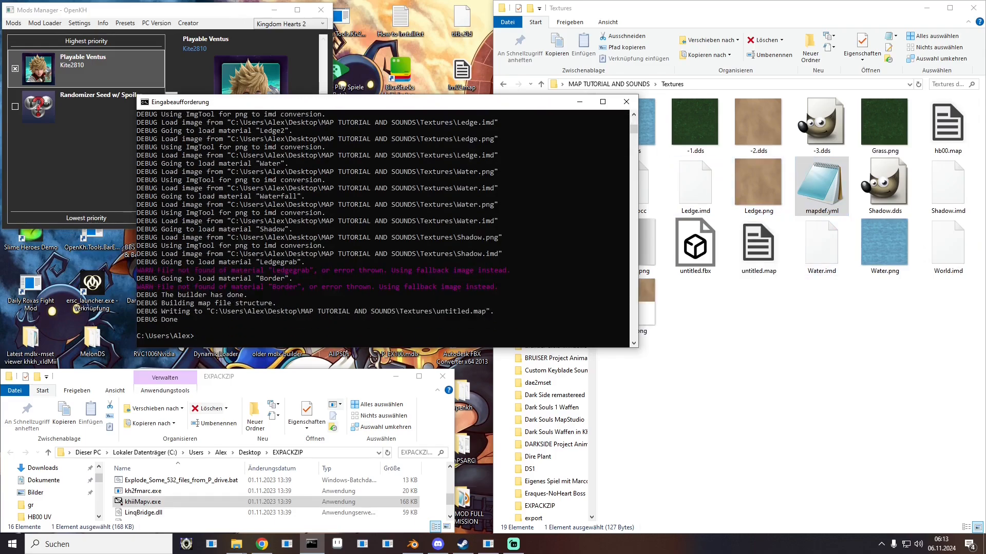
{"action": "left_click", "coordinate": [580, 102]}
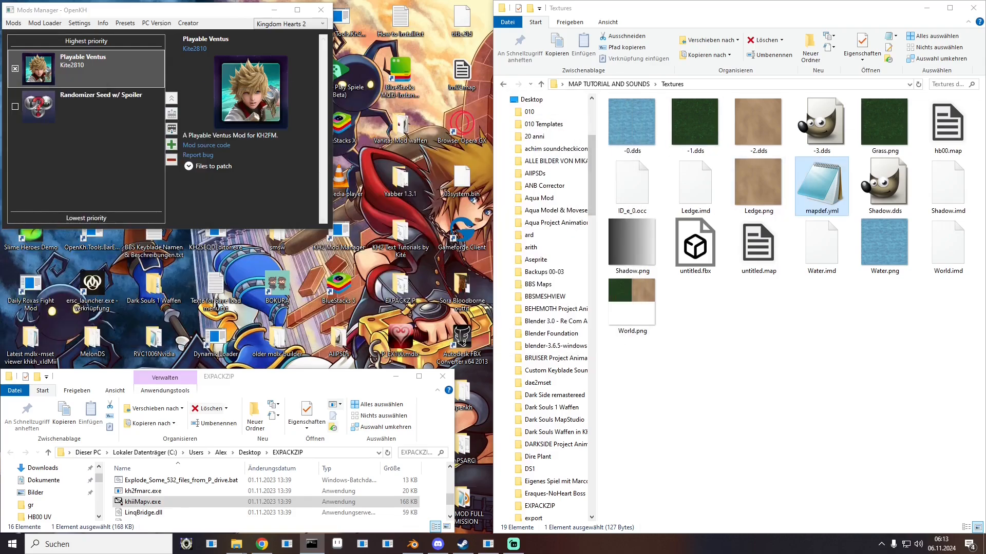
Step: Delete mapdef.yml and the old ID_e_0.occ from the Textures folder, and open the OpenKh BAR editor
{"action": "left_click", "coordinate": [821, 190]}
{"action": "key", "text": "Delete"}
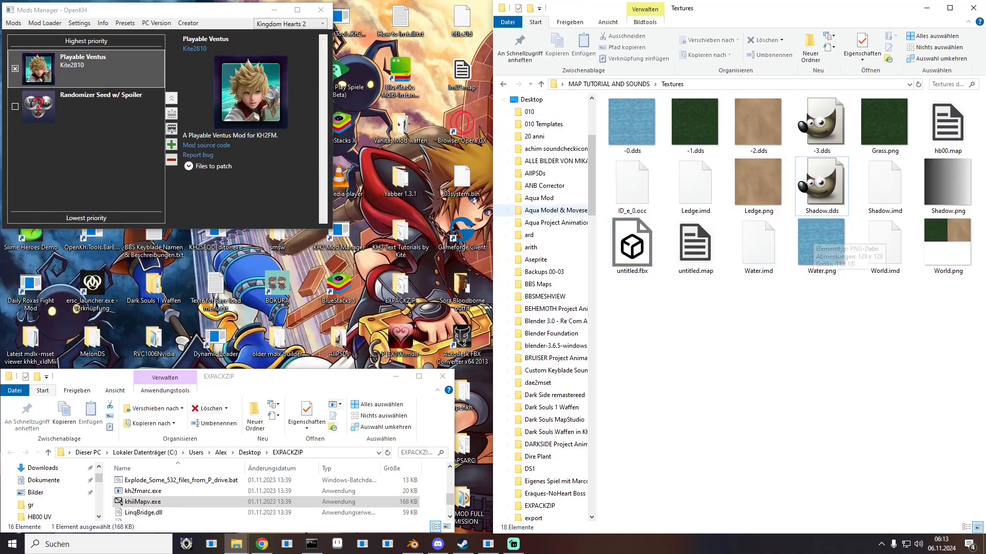
{"action": "left_click", "coordinate": [92, 242]}
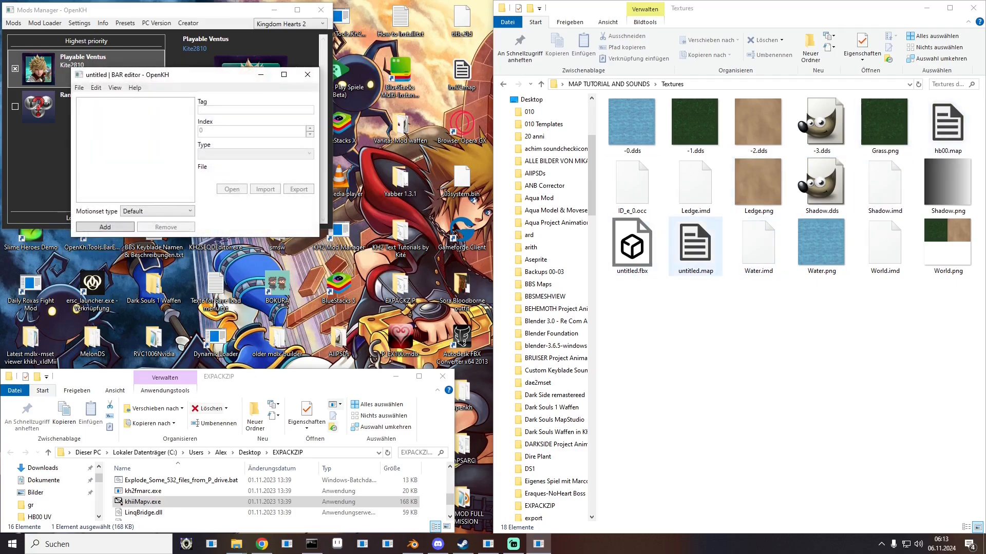
{"action": "left_click", "coordinate": [634, 189]}
{"action": "key", "text": "Delete"}
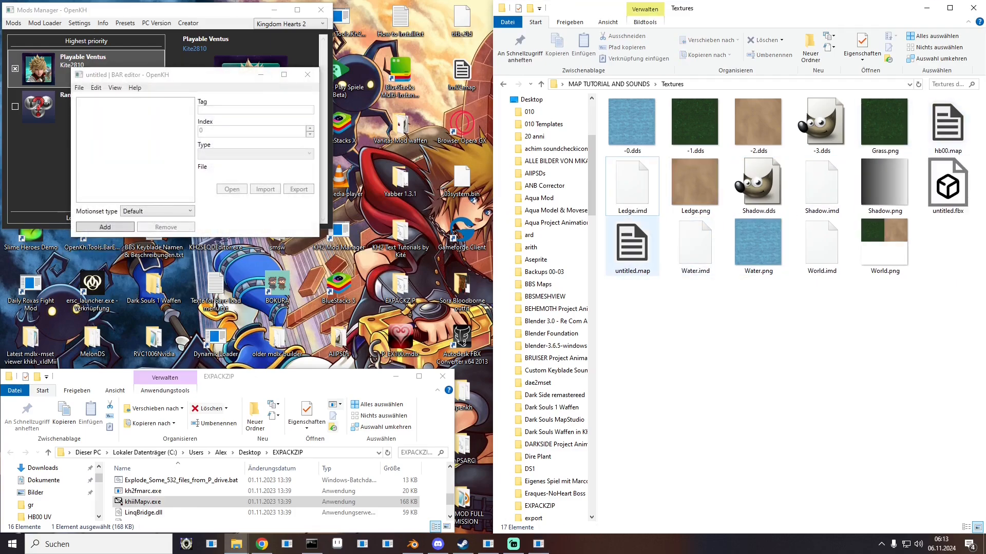
Step: Load untitled.map into the BAR editor and export its ID_e CollisionOctalTree entry to the Textures folder as ID_e_0.occ
{"action": "left_click_drag", "start_coordinate": [632, 247], "coordinate": [129, 135]}
{"action": "left_click", "coordinate": [126, 134]}
{"action": "left_click", "coordinate": [298, 189]}
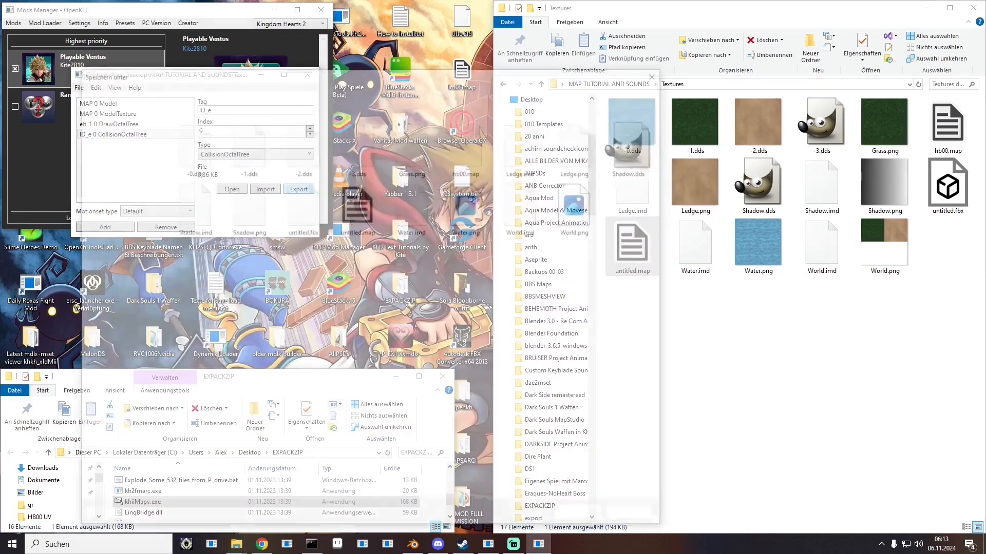
{"action": "left_click", "coordinate": [582, 516]}
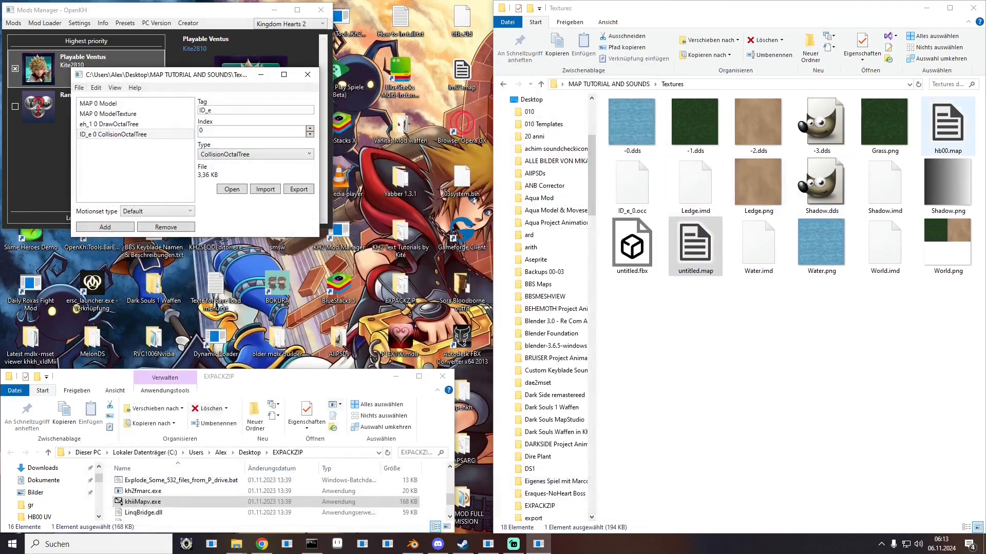
Step: Load hb00.map into the BAR editor, import ID_e_0.occ into its ID_e CollisionOctalTree entry, and save the map
{"action": "left_click_drag", "start_coordinate": [948, 126], "coordinate": [134, 125]}
{"action": "left_click", "coordinate": [133, 134]}
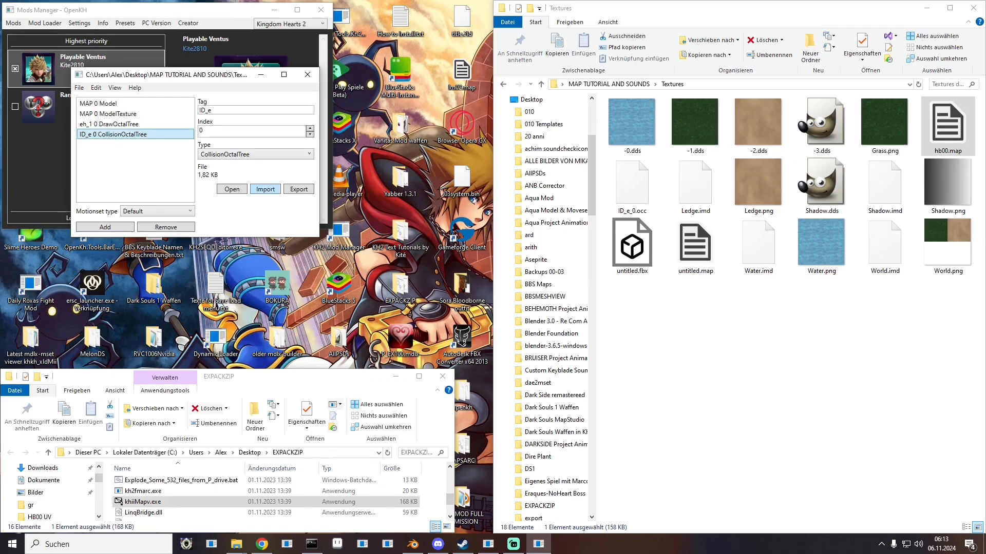
{"action": "left_click", "coordinate": [266, 190]}
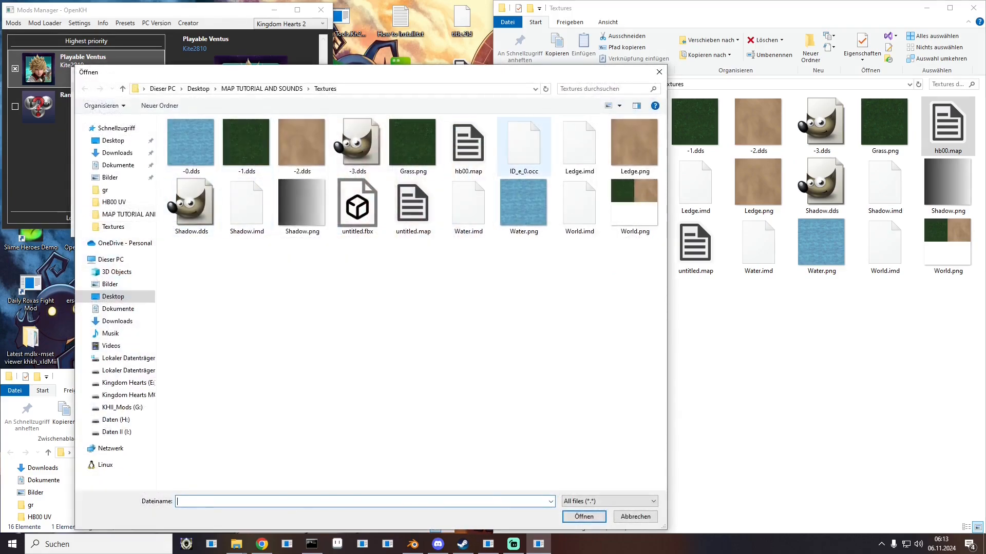
{"action": "double_click", "coordinate": [523, 147]}
{"action": "left_click", "coordinate": [79, 88]}
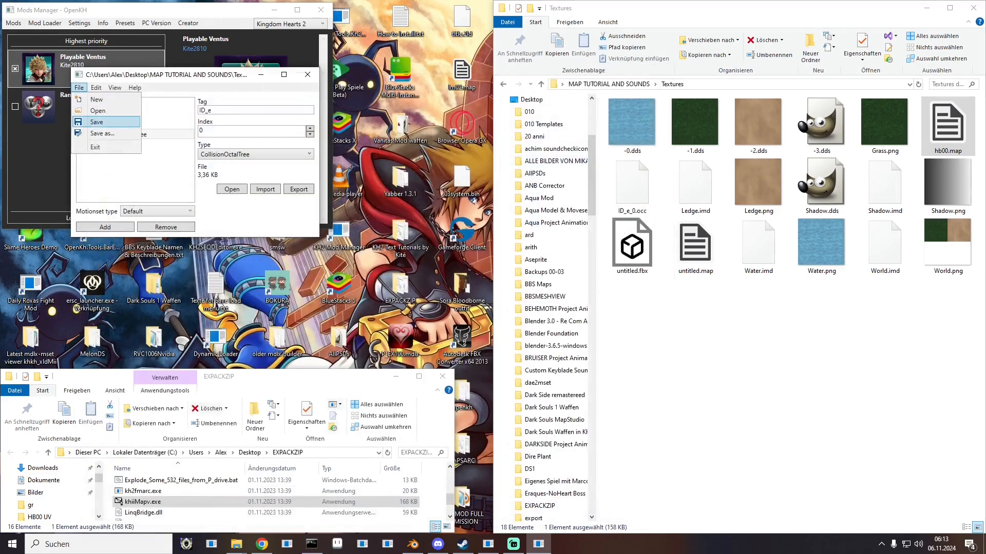
{"action": "left_click", "coordinate": [98, 123]}
{"action": "left_click", "coordinate": [307, 75]}
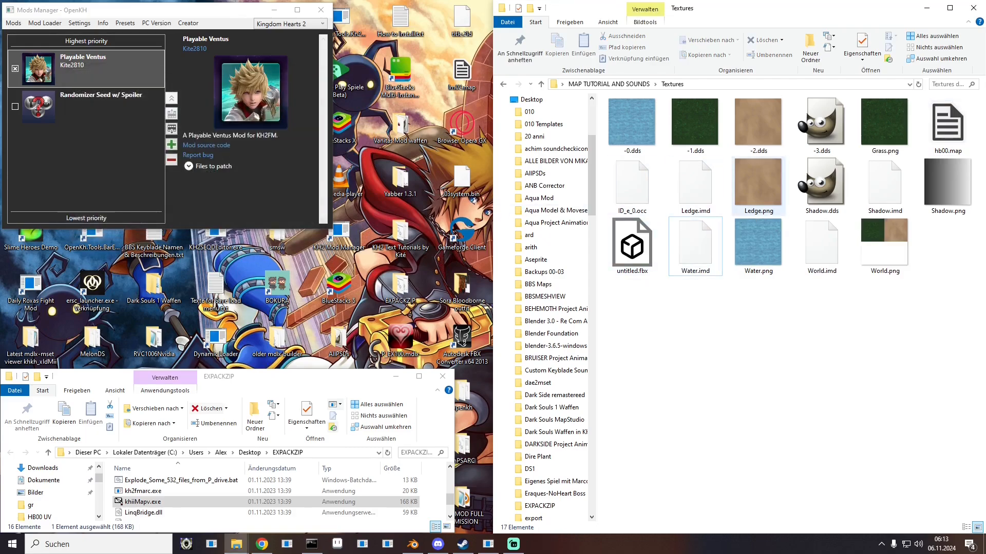
Step: Place CAM_mapdef.yml in the Textures folder and rename it mapdef.yml
{"action": "key", "text": "alt+Left"}
{"action": "left_click_drag", "start_coordinate": [649, 137], "coordinate": [653, 116]}
{"action": "double_click", "coordinate": [656, 116]}
{"action": "left_click", "coordinate": [884, 130]}
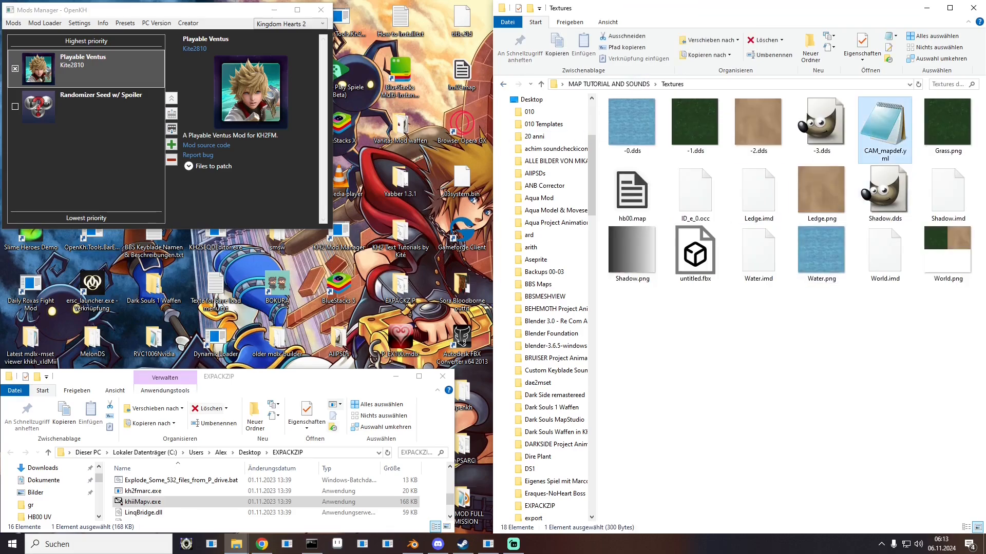
{"action": "key", "text": "F2"}
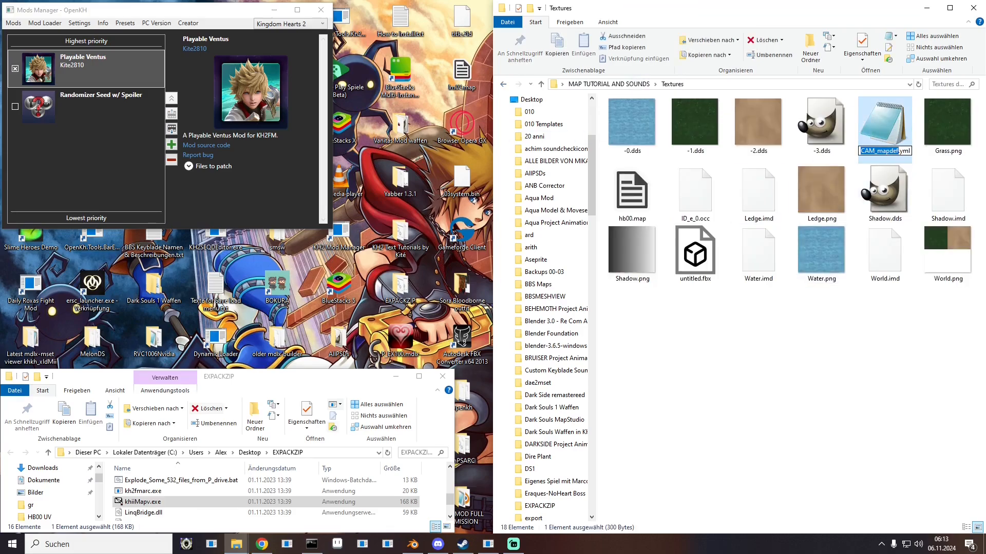
{"action": "left_click", "coordinate": [877, 151]}
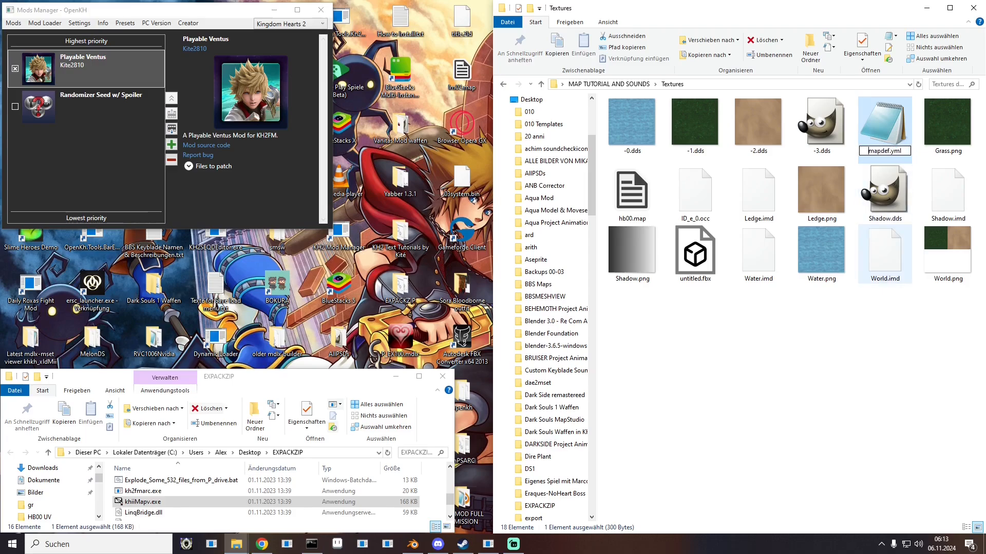
{"action": "key", "text": "Return"}
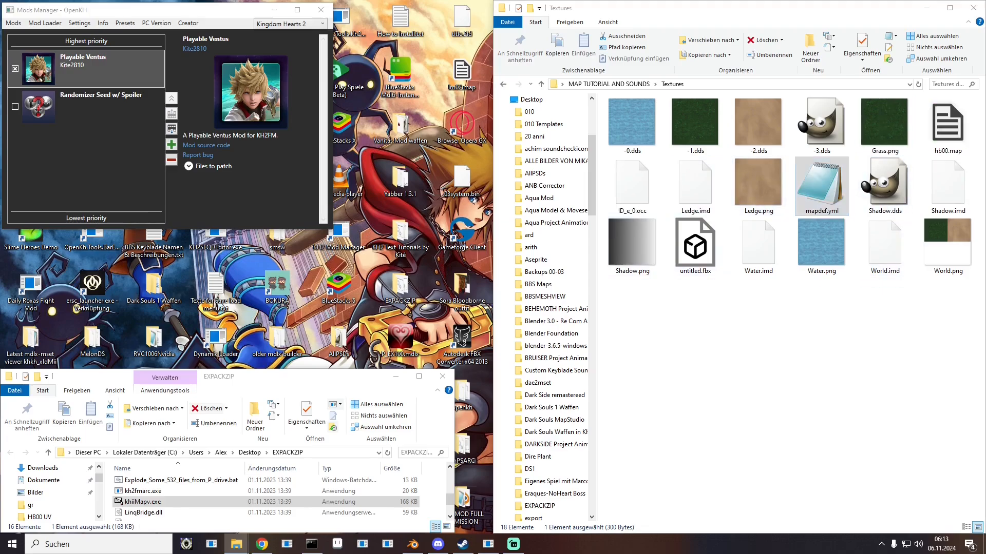
Step: Switch to the command prompt and rerun OpenKh.Command.MapGen.exe on untitled.fbx with the camera mapdef.yml in place
{"action": "left_click", "coordinate": [312, 544]}
{"action": "key", "text": "Up"}
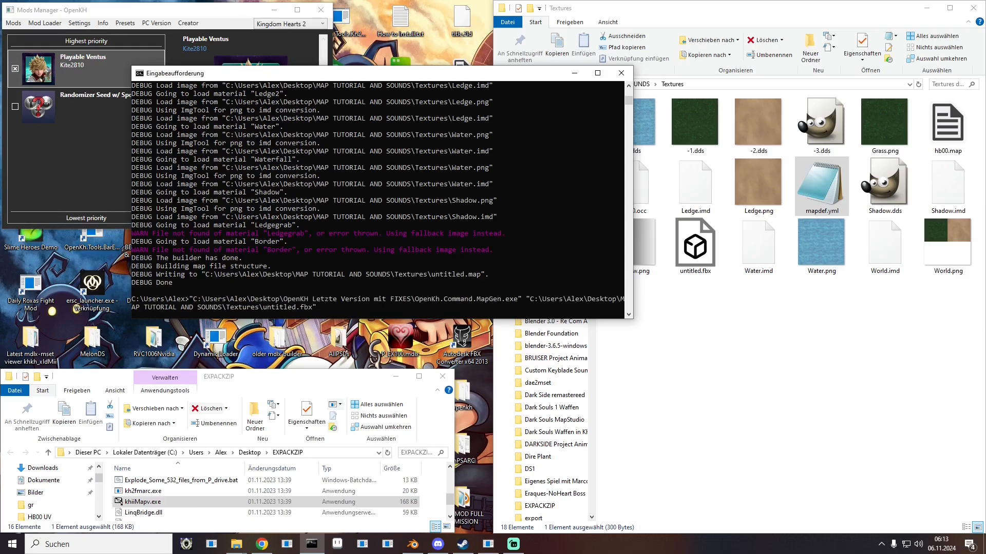
{"action": "key", "text": "Return"}
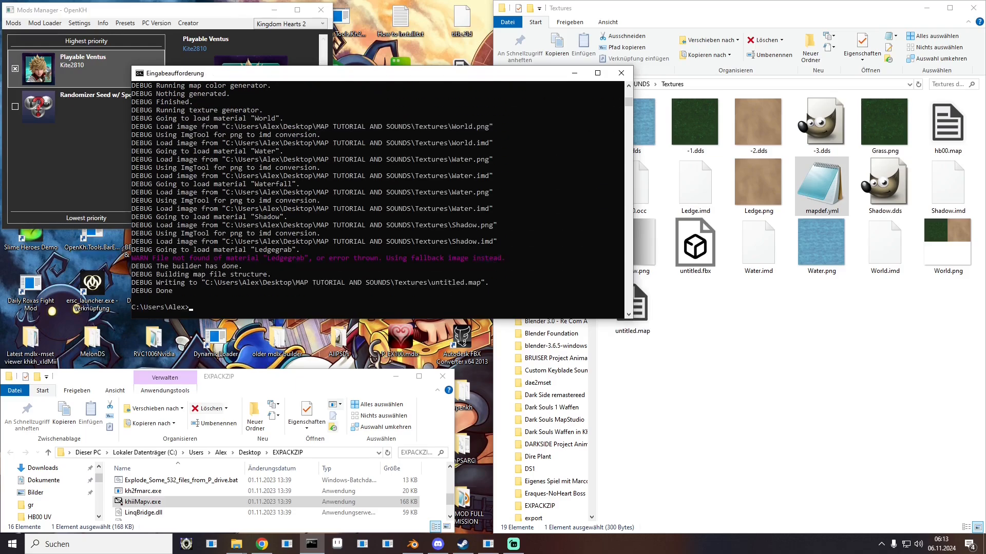
{"action": "left_click", "coordinate": [311, 544]}
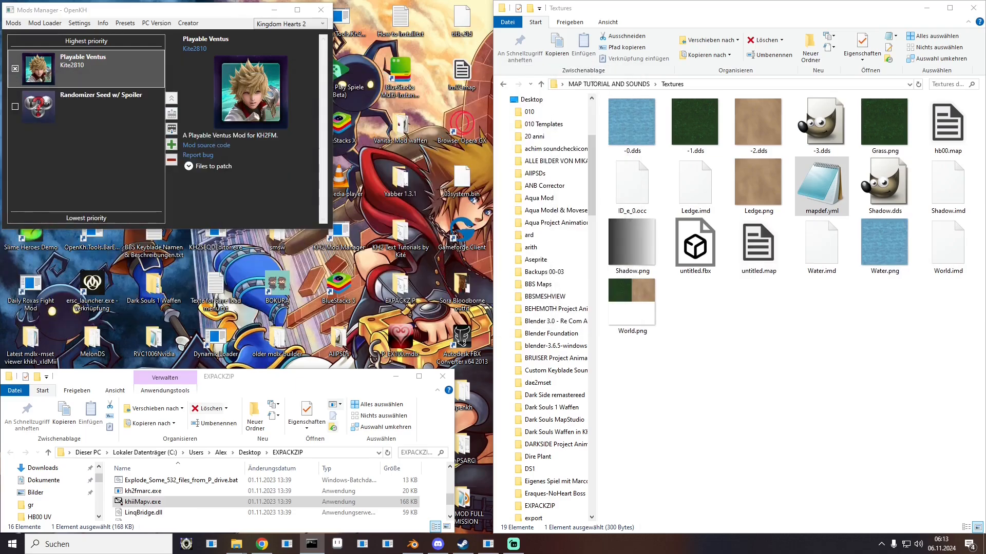
Step: Load the regenerated untitled.map into the OpenKh BAR editor and export its CH_e CameraOctalTree entry to Textures as CH_e_0.och
{"action": "double_click", "coordinate": [92, 237]}
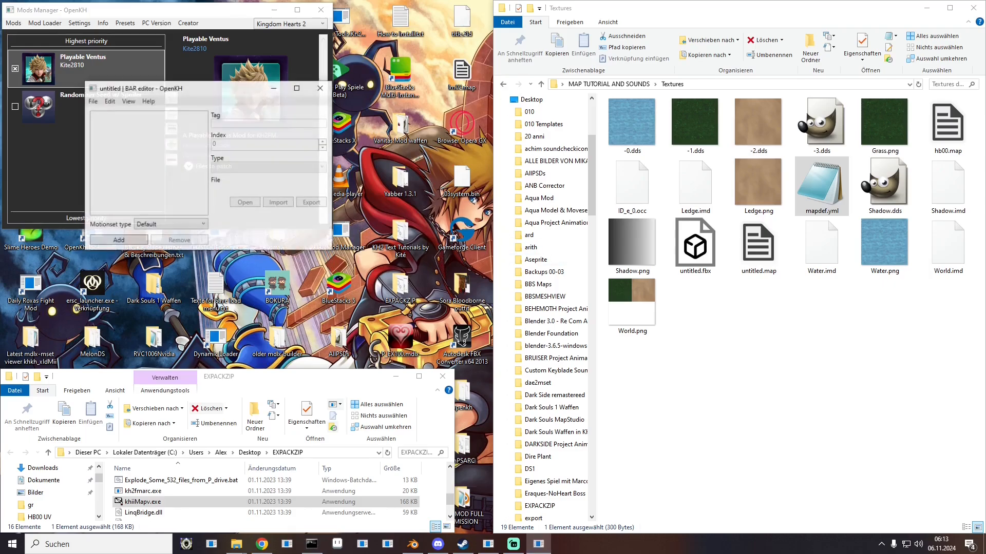
{"action": "left_click", "coordinate": [759, 245]}
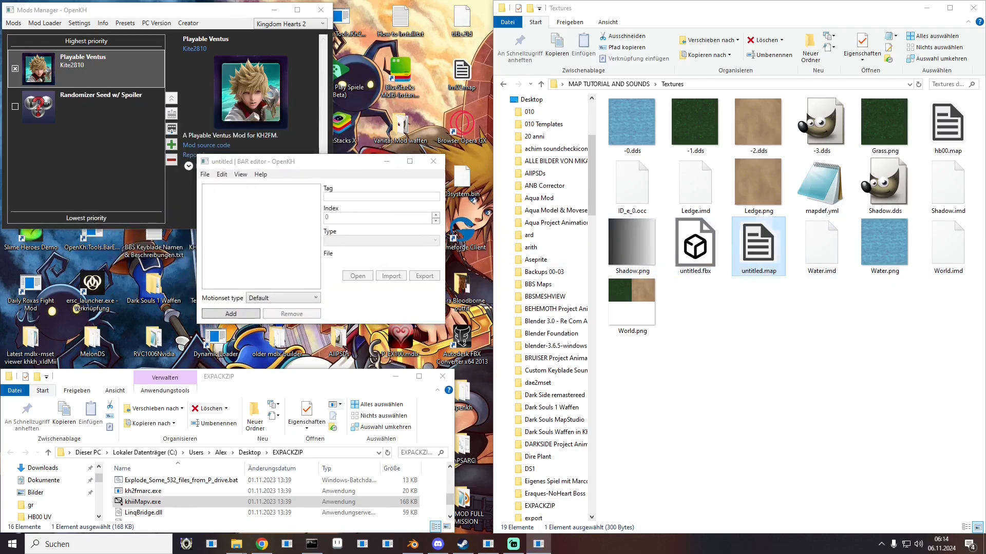
{"action": "left_click_drag", "start_coordinate": [759, 246], "coordinate": [257, 222]}
{"action": "left_click", "coordinate": [247, 221]}
{"action": "left_click", "coordinate": [247, 231]}
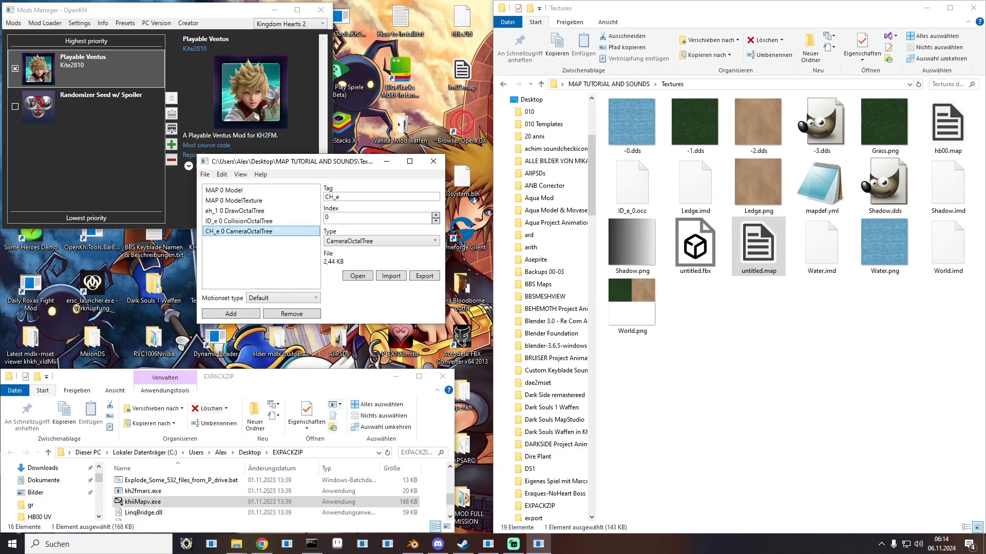
{"action": "left_click", "coordinate": [424, 277]}
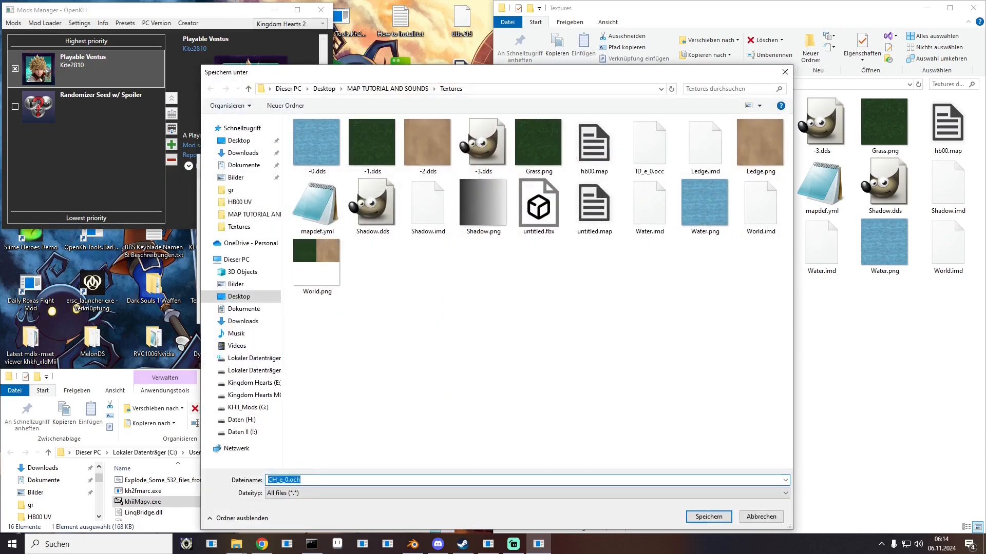
{"action": "left_click", "coordinate": [707, 517]}
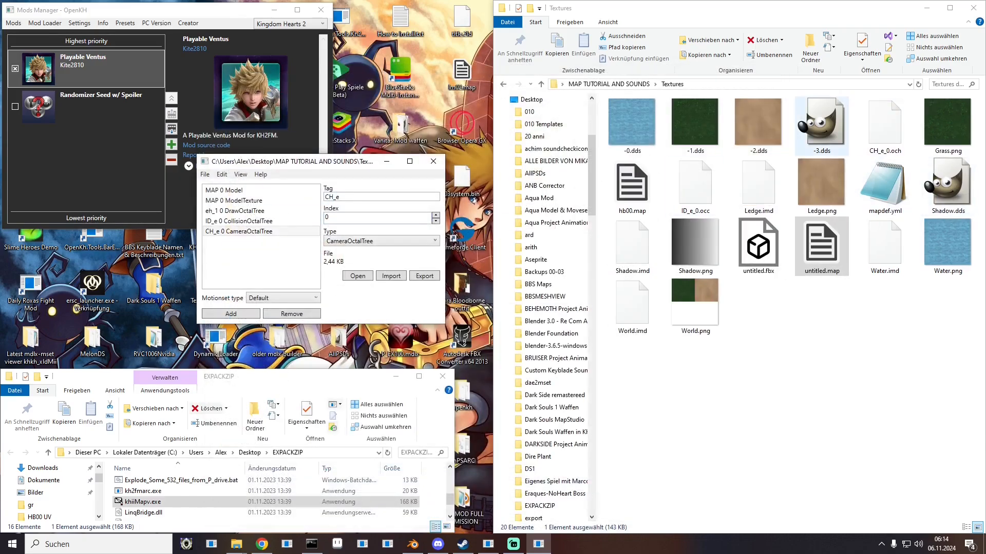
Step: Load hb00.map into the BAR editor and add an entry tagged CH_e with the type CameraOctalTree
{"action": "left_click", "coordinate": [824, 128]}
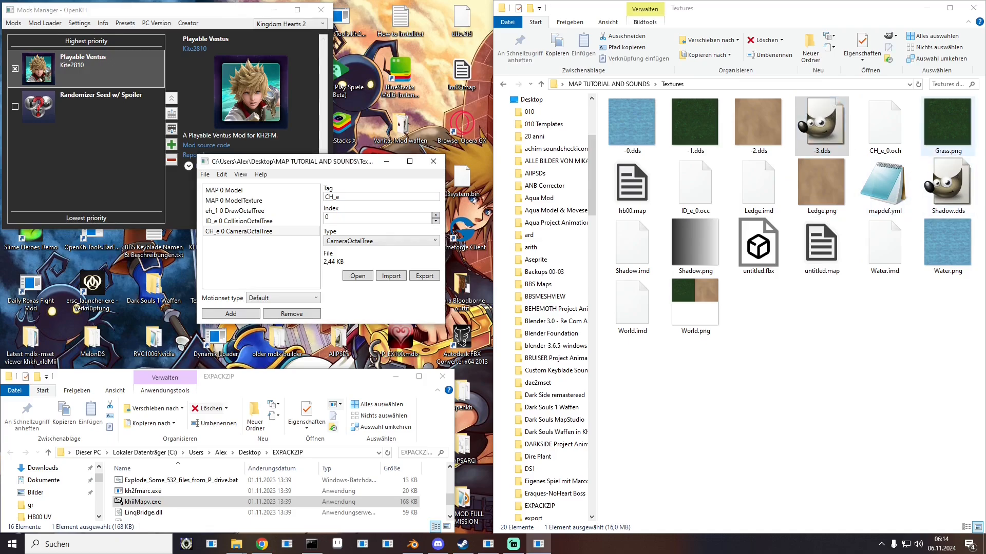
{"action": "left_click_drag", "start_coordinate": [632, 182], "coordinate": [635, 236]}
{"action": "left_click", "coordinate": [292, 314]}
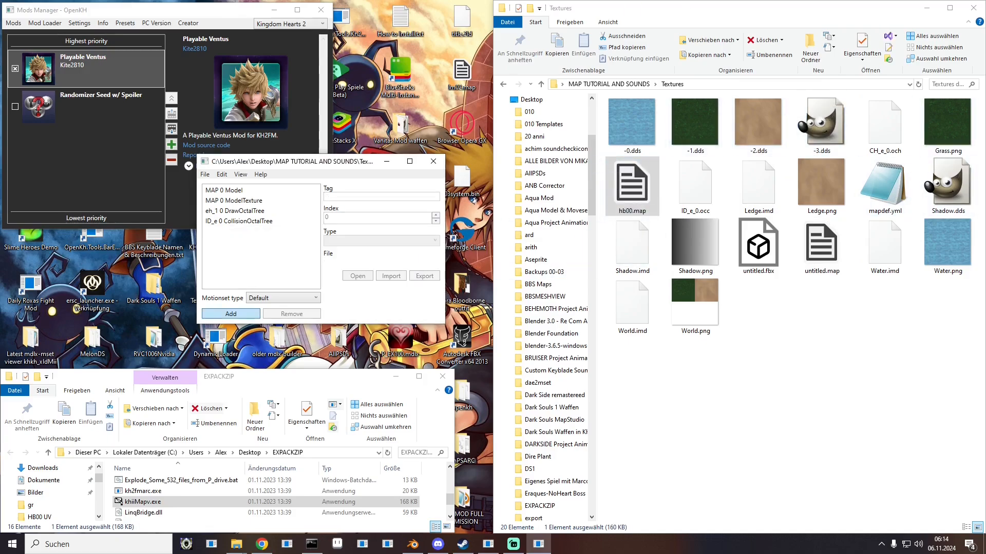
{"action": "left_click", "coordinate": [231, 232]}
{"action": "left_click", "coordinate": [381, 196]}
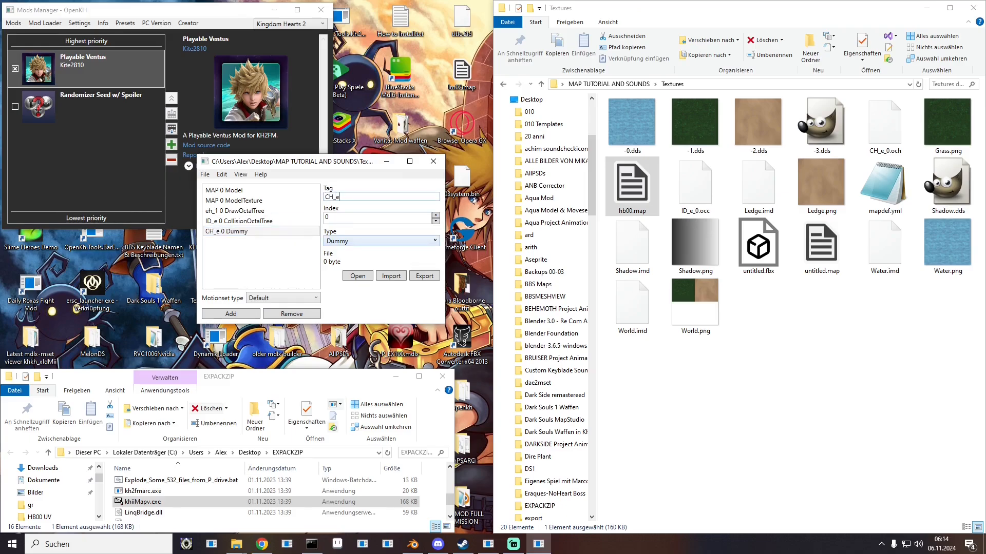
{"action": "left_click", "coordinate": [382, 240]}
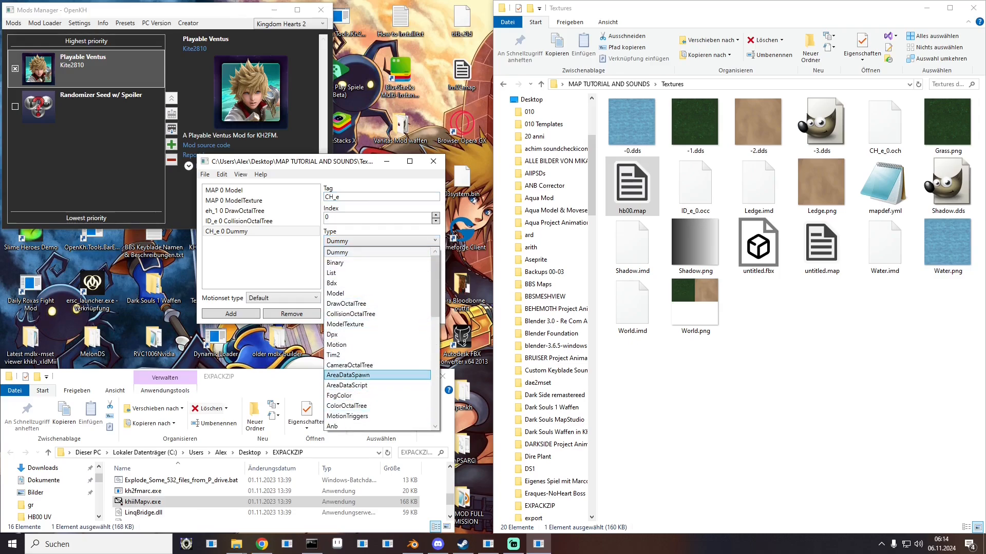
{"action": "left_click", "coordinate": [354, 365]}
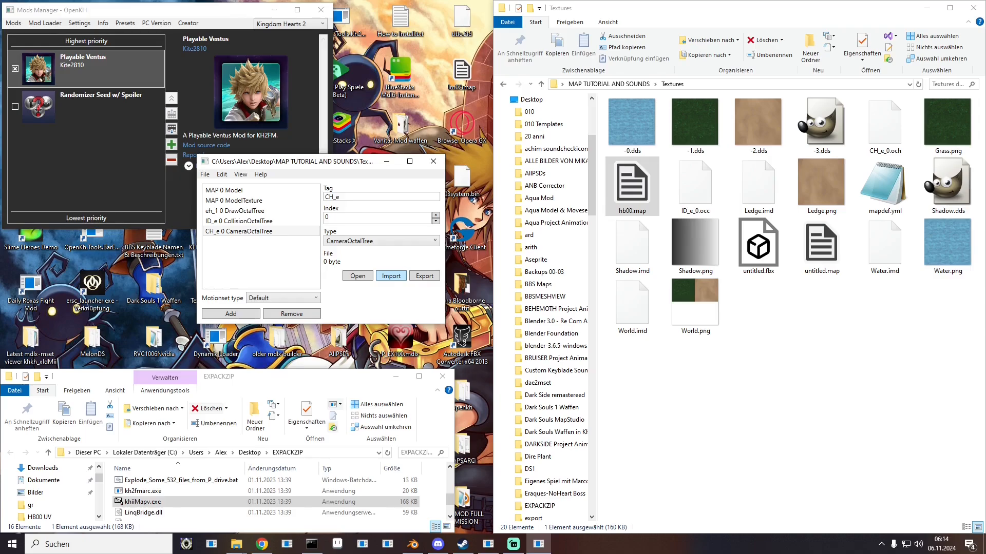
Step: Import CH_e_0.och into the CH_e entry of hb00.map and save the map
{"action": "left_click", "coordinate": [391, 276]}
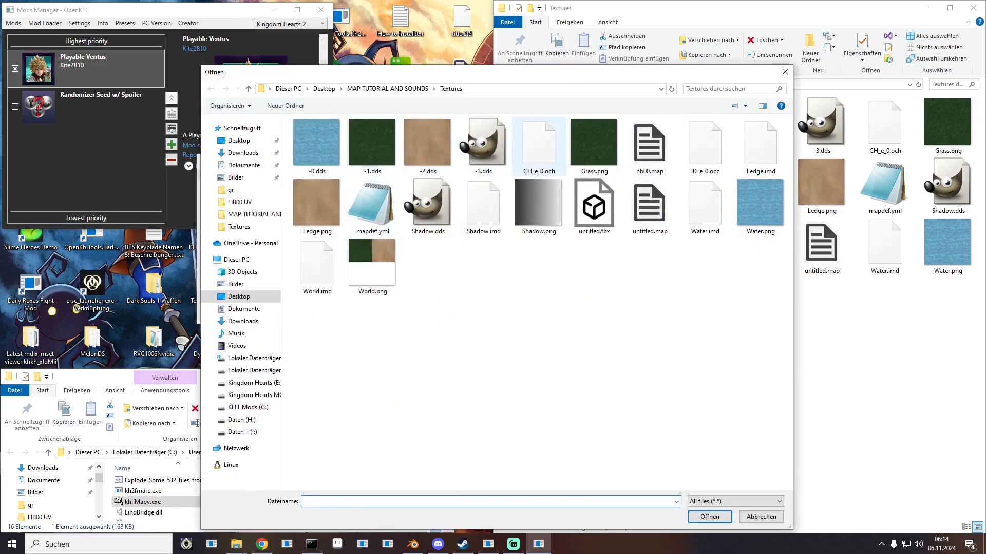
{"action": "double_click", "coordinate": [537, 149]}
{"action": "left_click", "coordinate": [205, 174]}
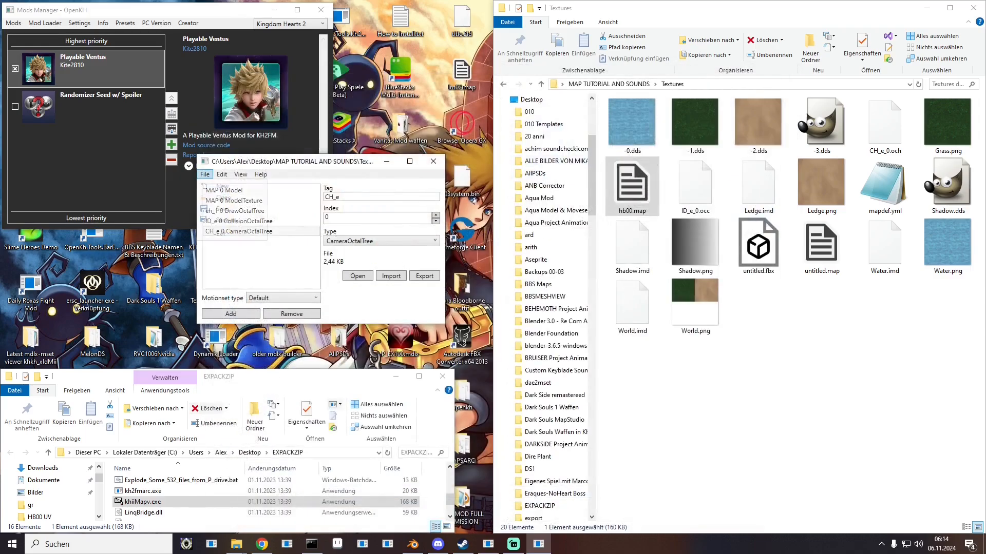
{"action": "left_click", "coordinate": [222, 208]}
{"action": "left_click", "coordinate": [241, 221]}
{"action": "left_click", "coordinate": [240, 231]}
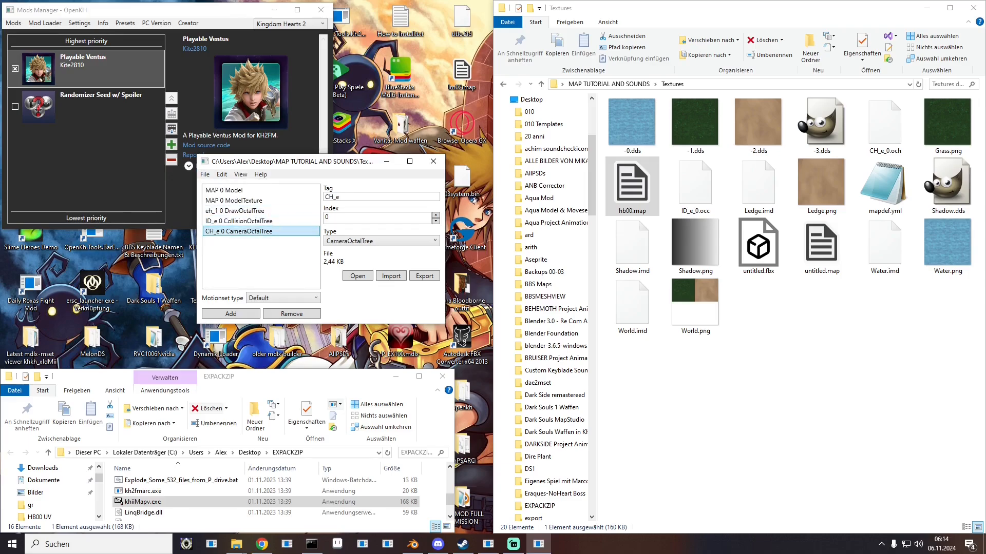
Step: Close the BAR editor and delete untitled.map from the Textures folder
{"action": "left_click", "coordinate": [240, 222]}
{"action": "left_click", "coordinate": [240, 230]}
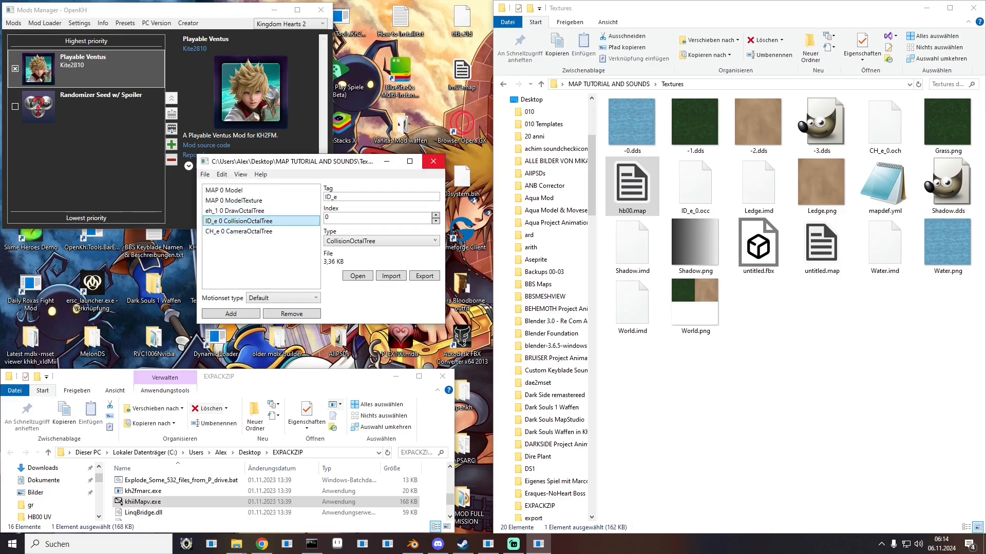
{"action": "left_click_drag", "start_coordinate": [822, 248], "coordinate": [272, 224]}
{"action": "left_click", "coordinate": [433, 161]}
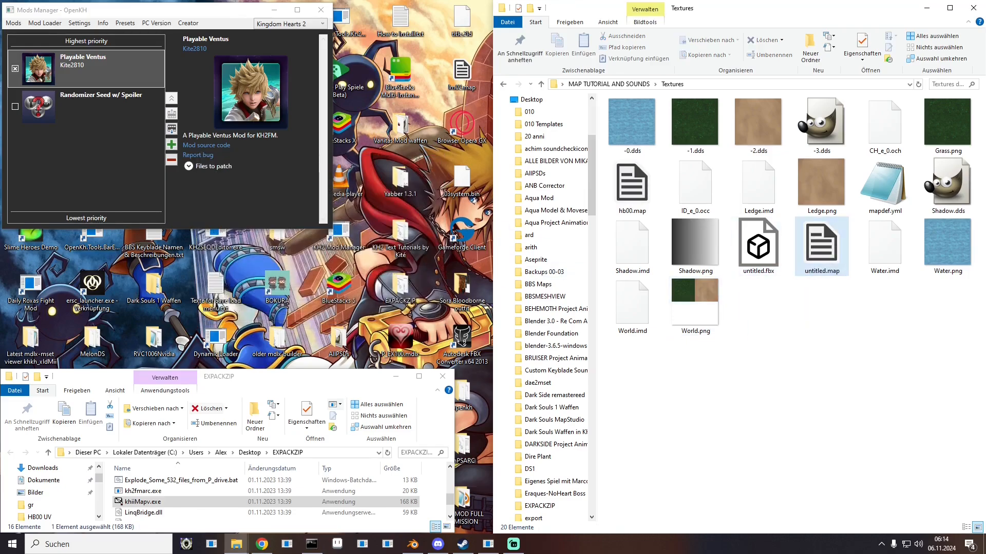
{"action": "key", "text": "Delete"}
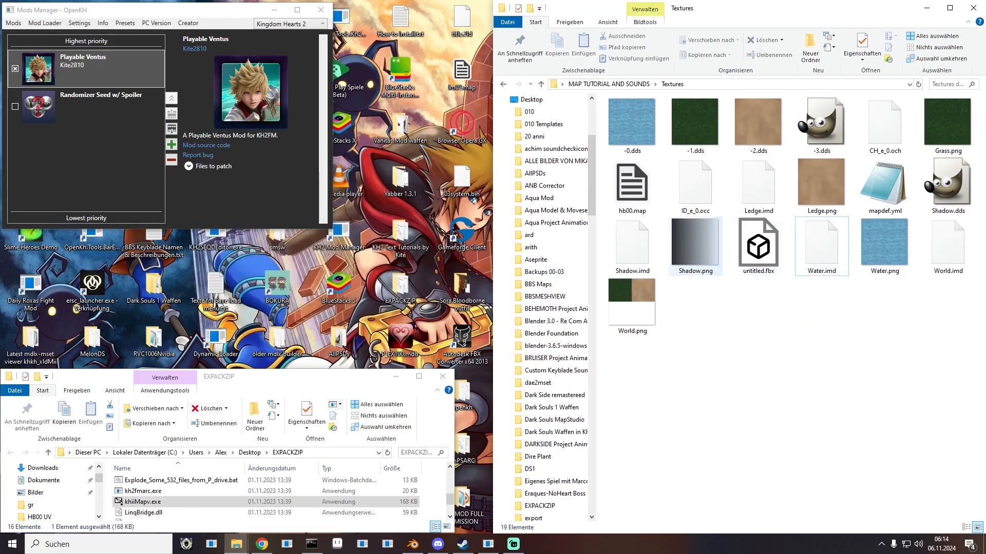
Step: Delete CH_e_0.och from the Textures folder and load hb00.map into a new BAR editor window
{"action": "double_click", "coordinate": [92, 237]}
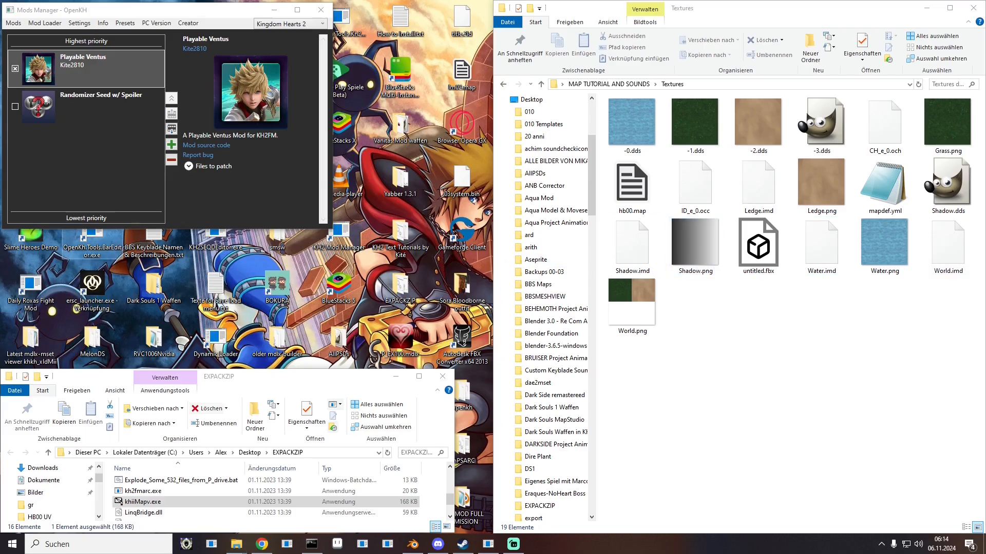
{"action": "left_click", "coordinate": [884, 126]}
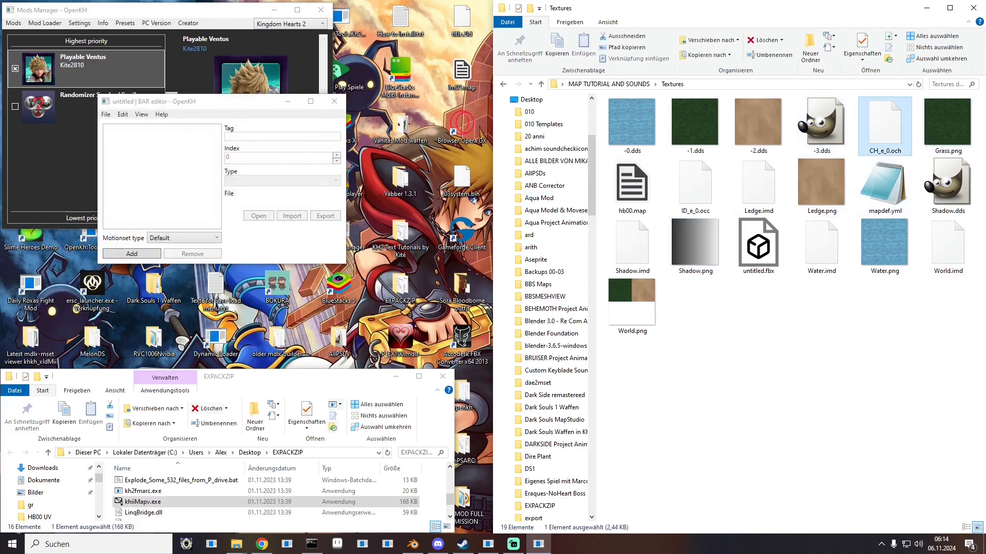
{"action": "key", "text": "Delete"}
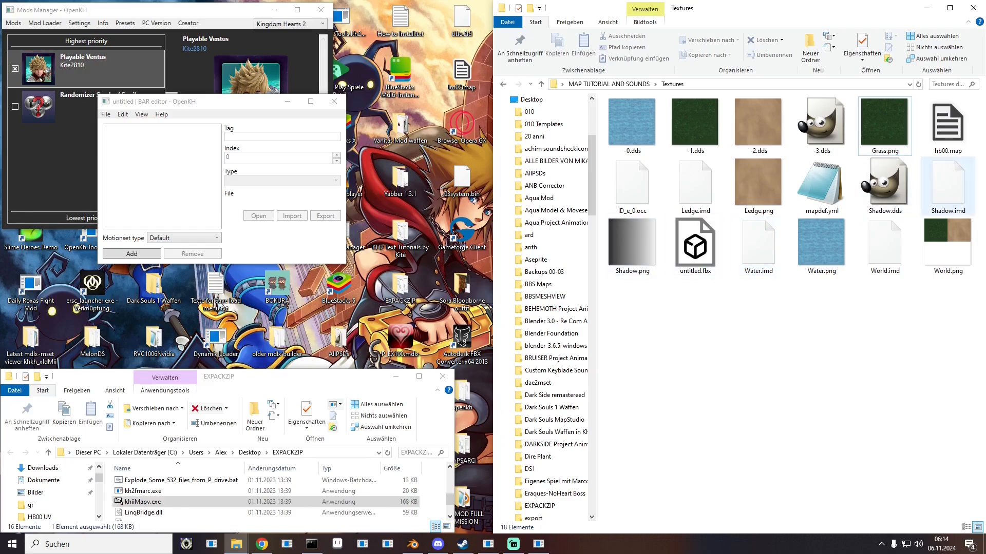
{"action": "left_click", "coordinate": [947, 126]}
{"action": "left_click_drag", "start_coordinate": [948, 126], "coordinate": [170, 173]}
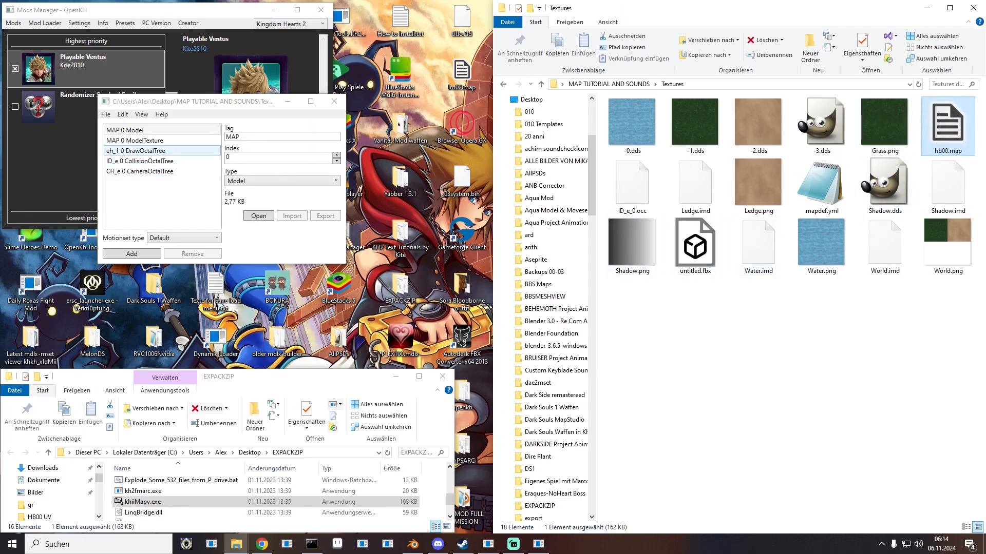
Step: Add a new entry to hb00.map with the tag hb_0 and the type Pax
{"action": "left_click", "coordinate": [131, 254]}
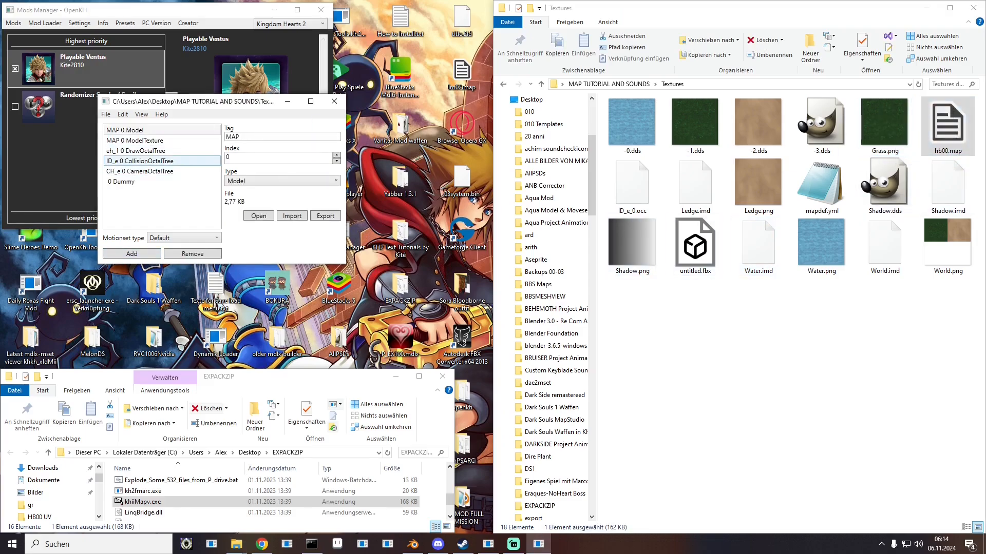
{"action": "left_click", "coordinate": [257, 137]}
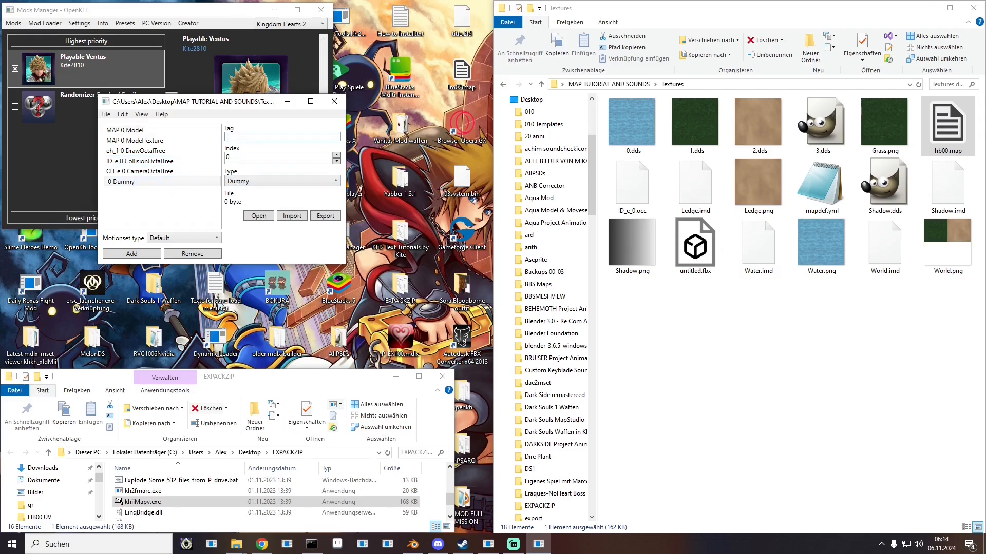
{"action": "type", "text": "hb_"}
{"action": "type", "text": "0"}
{"action": "left_click", "coordinate": [283, 181]}
{"action": "scroll", "coordinate": [280, 325], "scroll_direction": "down", "scroll_amount": 1}
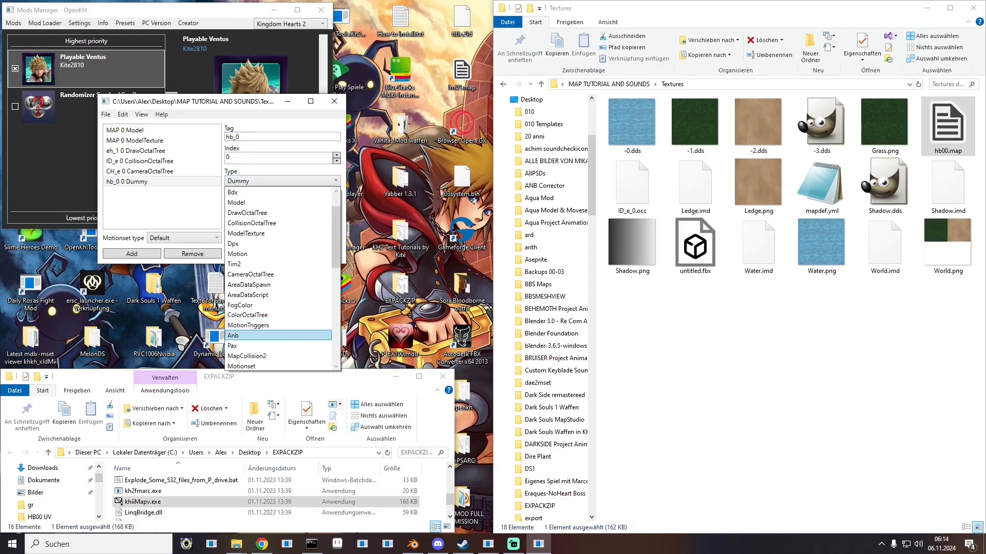
{"action": "left_click", "coordinate": [278, 345]}
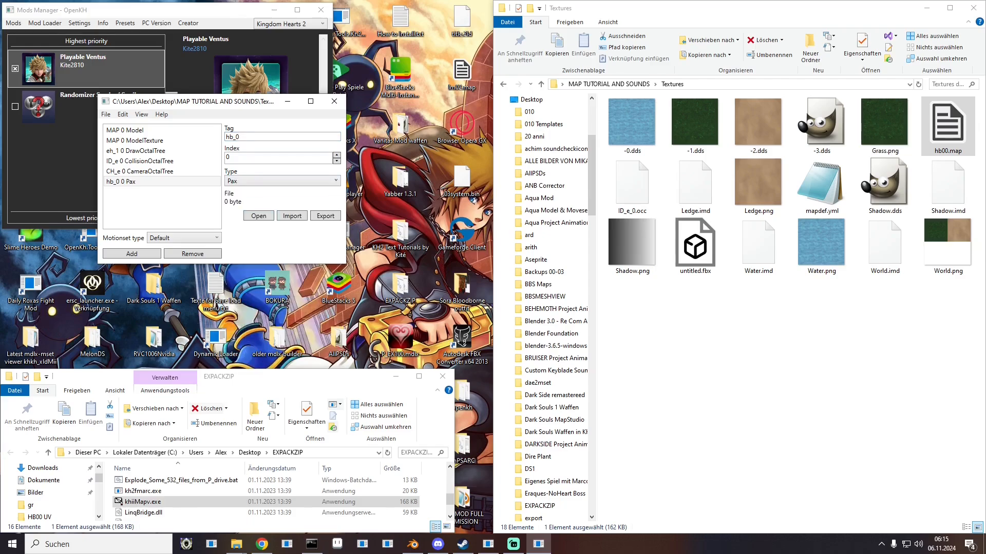
Step: Import hb_0_0.pax from the MAP TUTORIAL AND SOUNDS folder into the hb_0 entry and save the map file
{"action": "left_click", "coordinate": [292, 217]}
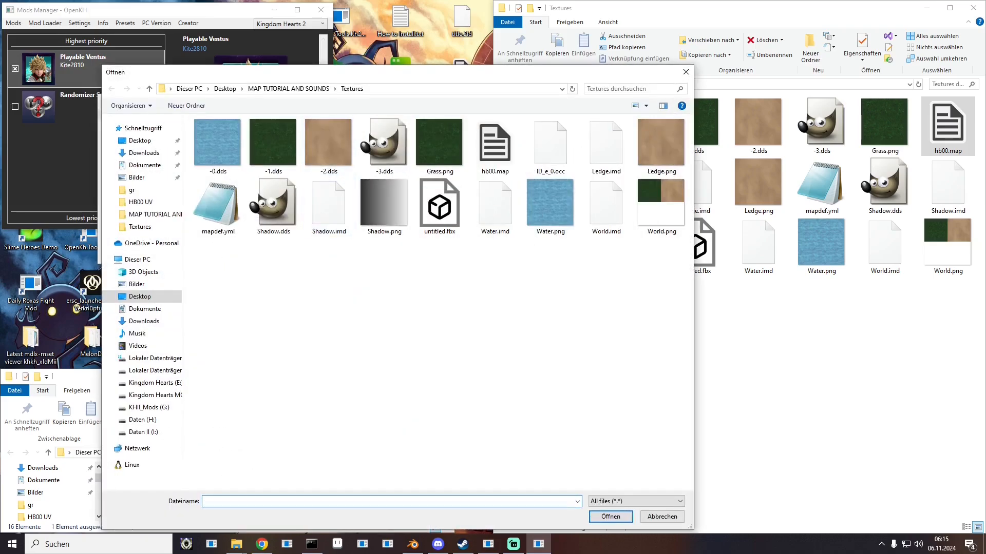
{"action": "left_click", "coordinate": [298, 87]}
{"action": "left_click", "coordinate": [231, 155]}
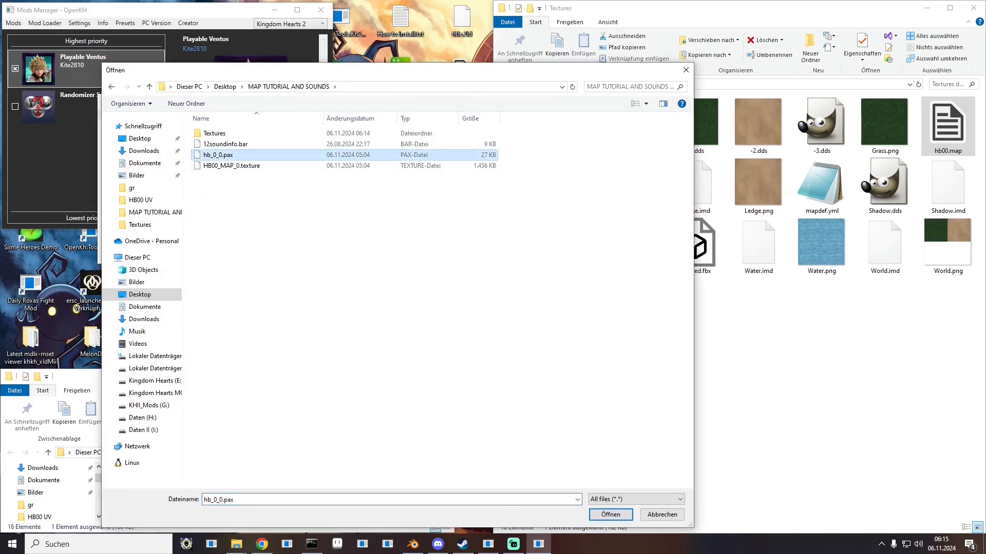
{"action": "double_click", "coordinate": [226, 155]}
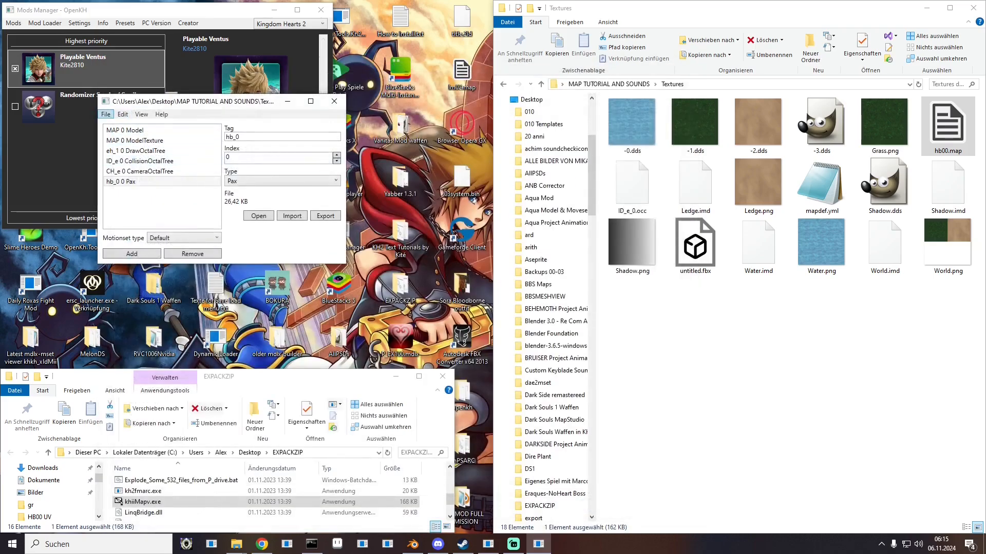
{"action": "left_click", "coordinate": [106, 115]}
{"action": "left_click", "coordinate": [124, 149]}
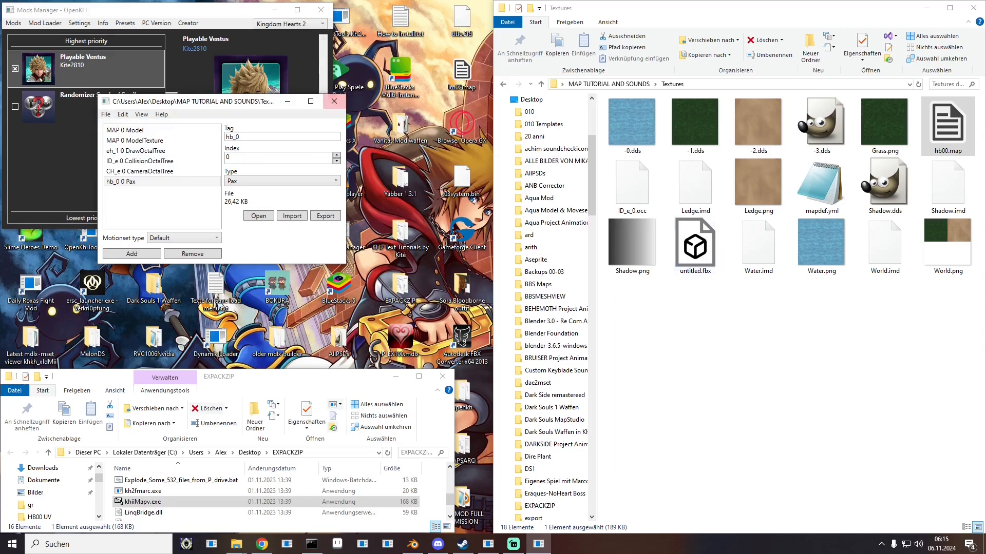
Step: Delete ID_e_0.occ and the Ledge, Water, World and Shadow .imd files from the Textures folder
{"action": "left_click", "coordinate": [632, 186]}
{"action": "key", "text": "Delete"}
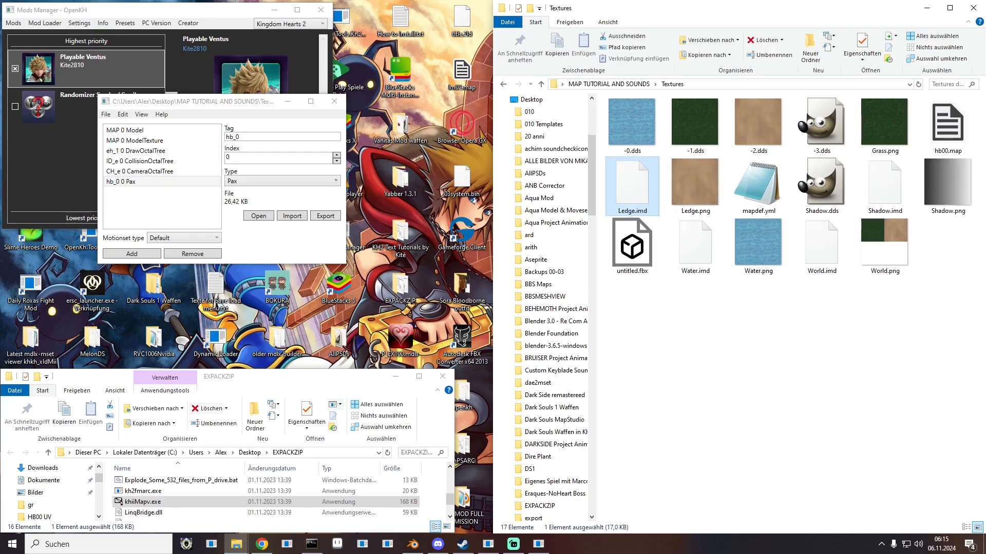
{"action": "key", "text": "Delete"}
{"action": "key", "text": "Delete"}
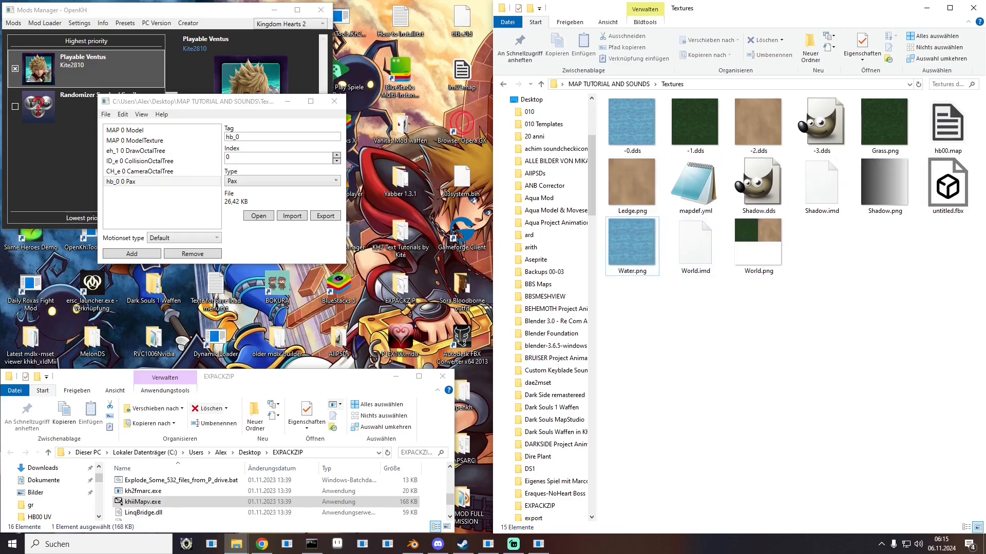
{"action": "key", "text": "Delete"}
{"action": "key", "text": "Delete"}
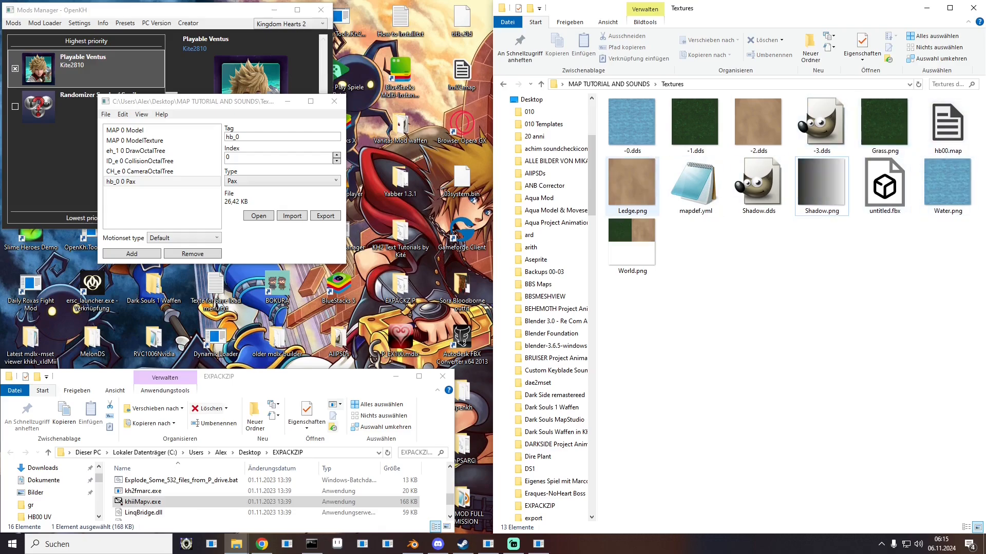
Step: Export the ModelTexture entry as MAP_0.texture to the MAP TUTORIAL AND SOUNDS folder and close the BAR editor
{"action": "left_click_drag", "start_coordinate": [239, 103], "coordinate": [266, 113]}
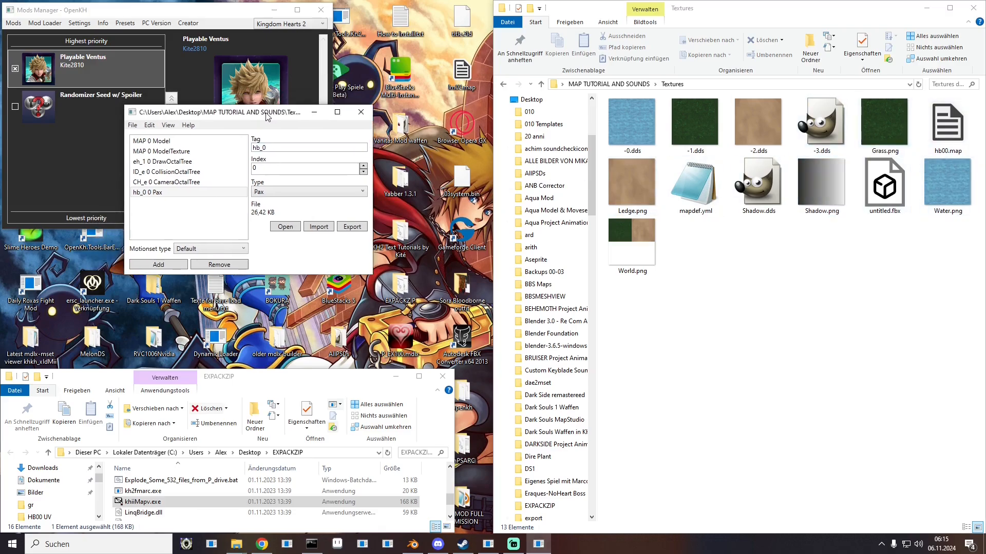
{"action": "left_click", "coordinate": [180, 151]}
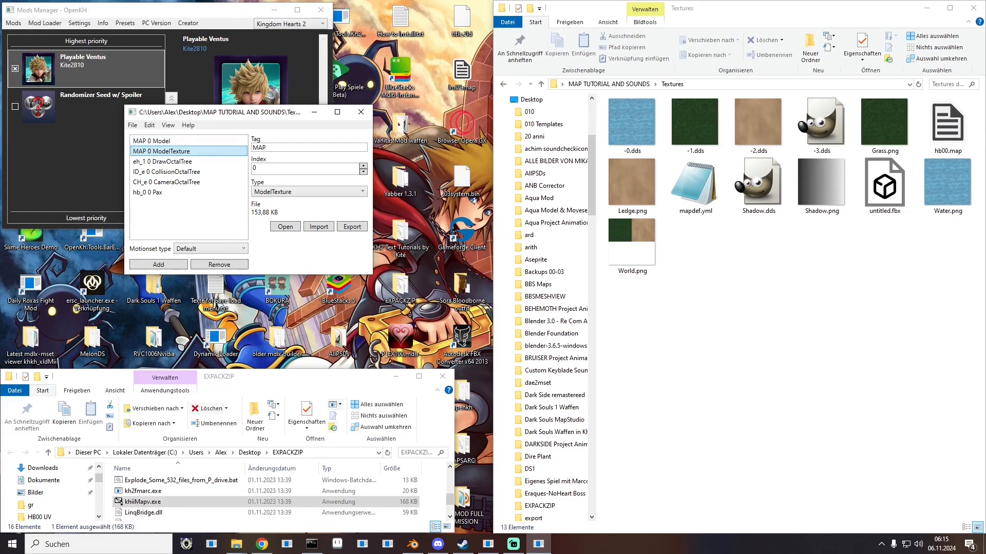
{"action": "left_click", "coordinate": [352, 226]}
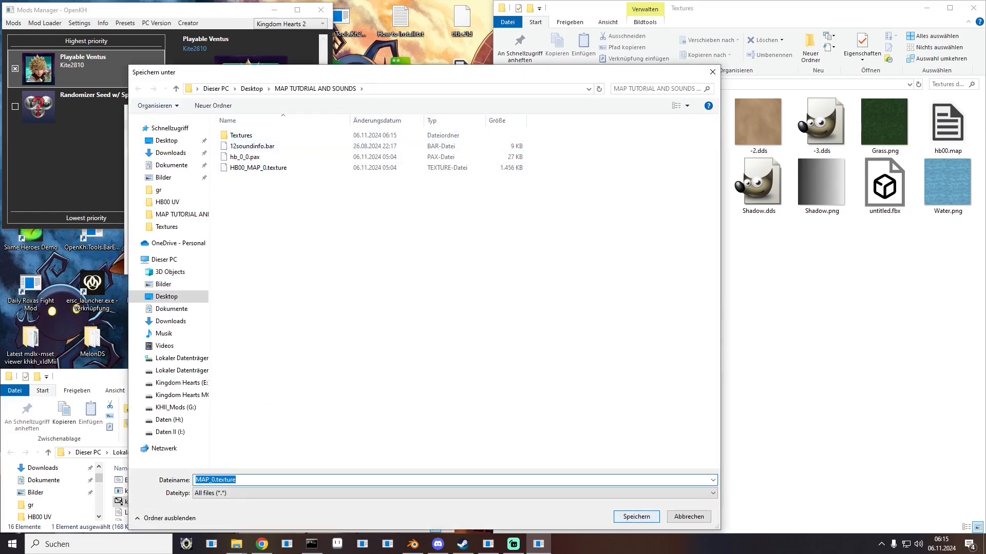
{"action": "left_click", "coordinate": [637, 517]}
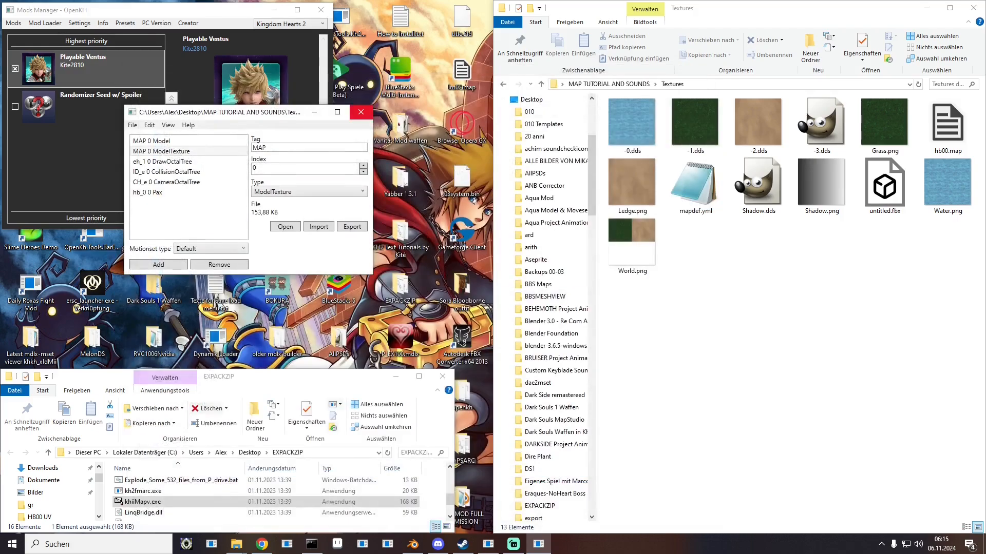
{"action": "left_click", "coordinate": [361, 112]}
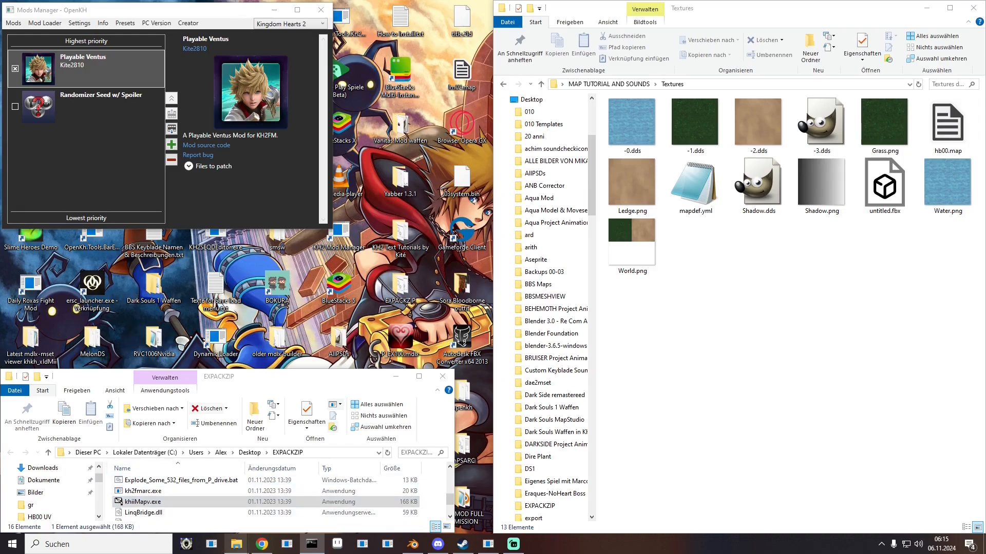
Step: Switch to the Steam OpenKH kh2 mod folder and open its remastered\map\hb00.map subfolder
{"action": "mouse_move", "coordinate": [236, 544]}
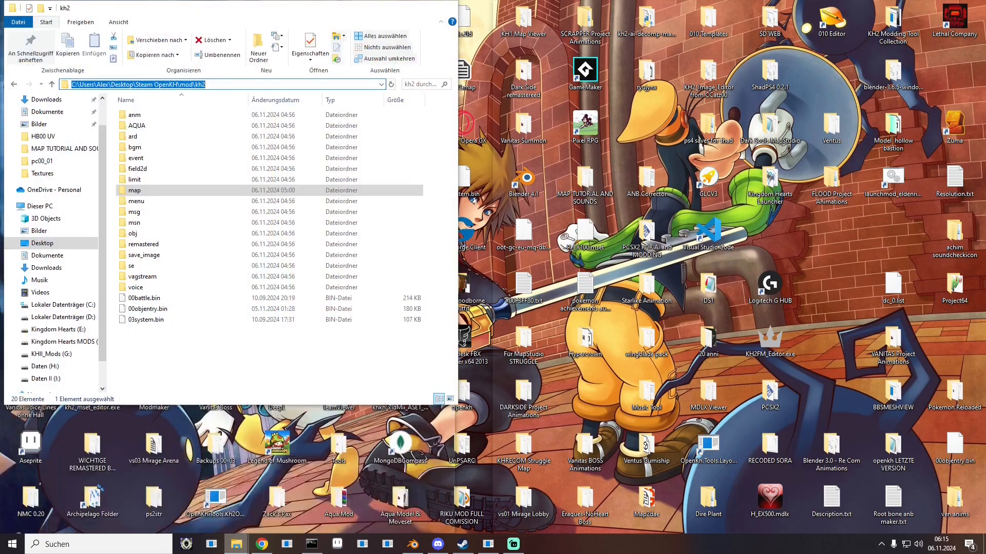
{"action": "left_click", "coordinate": [213, 501]}
{"action": "double_click", "coordinate": [144, 245]}
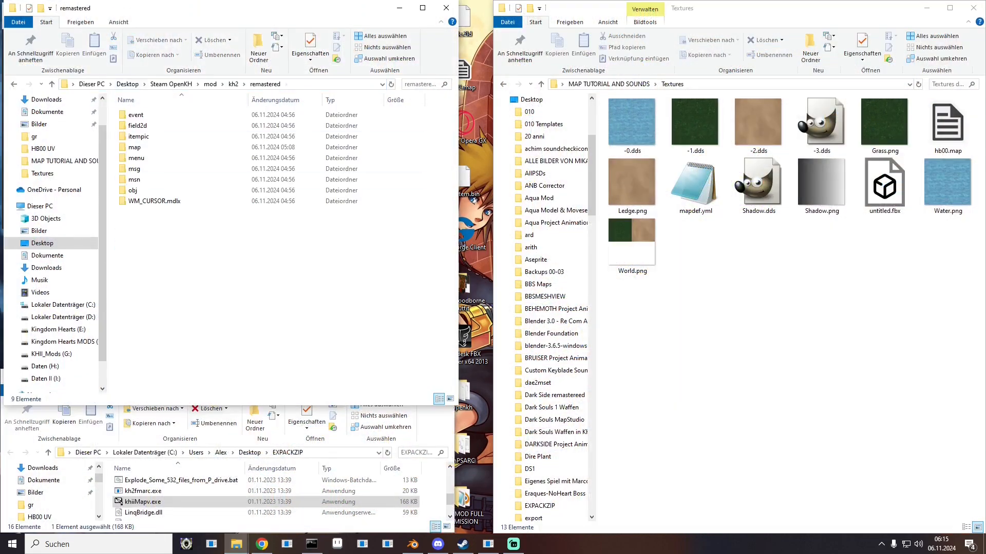
{"action": "double_click", "coordinate": [139, 148]}
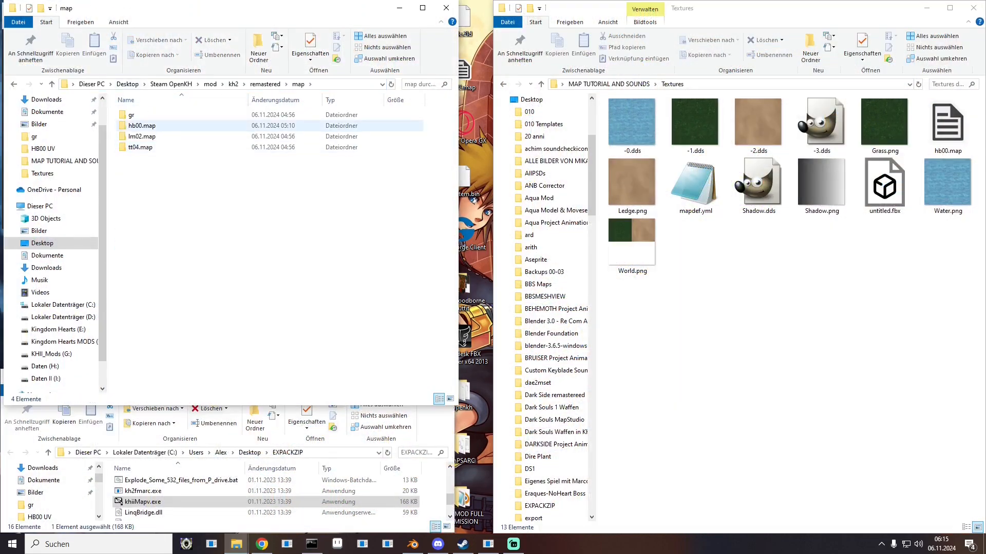
{"action": "double_click", "coordinate": [139, 126]}
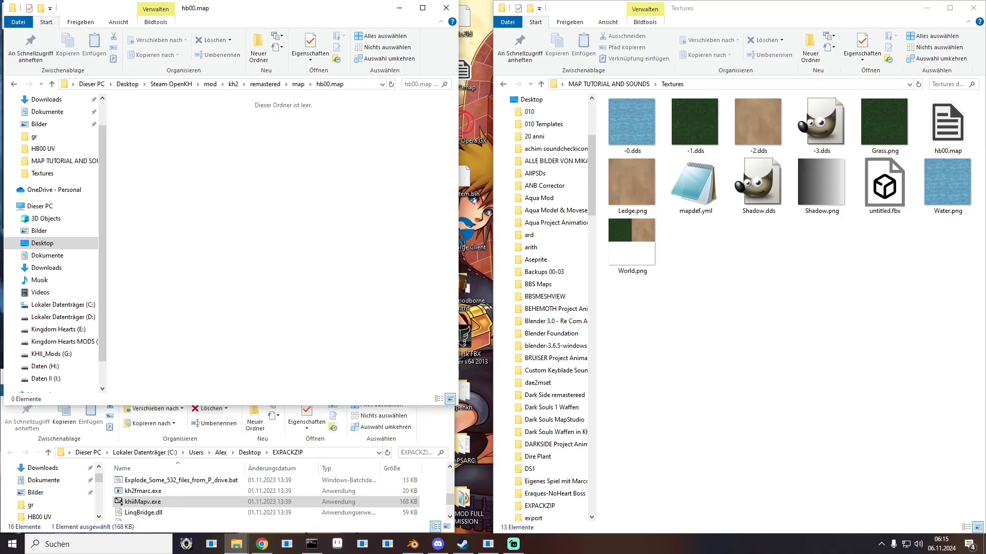
Step: With the command prompt's material log in view, move -3.dds from Textures into the remastered hb00.map folder and rename it as -0.dds
{"action": "left_click", "coordinate": [311, 544]}
{"action": "left_click_drag", "start_coordinate": [379, 210], "coordinate": [775, 284]}
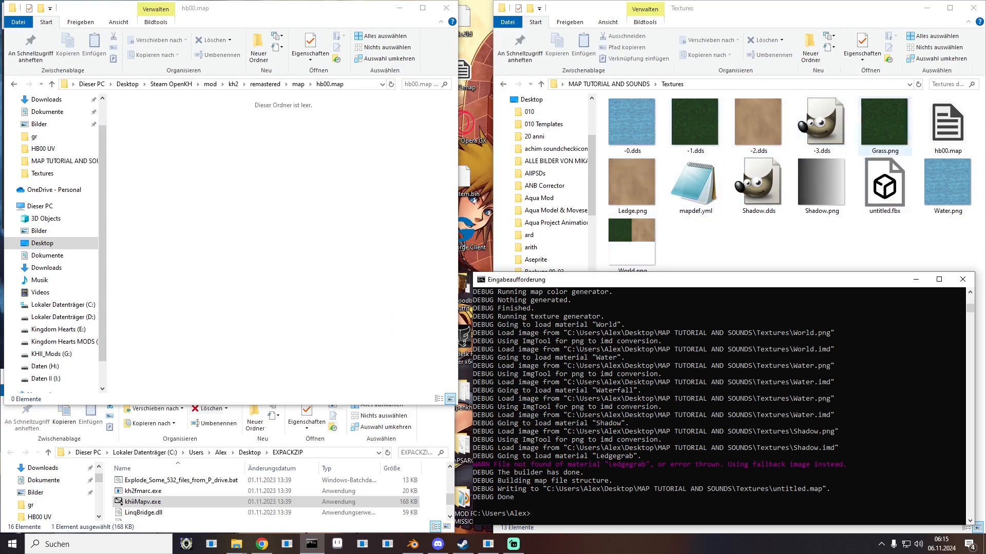
{"action": "left_click_drag", "start_coordinate": [821, 123], "coordinate": [143, 125]}
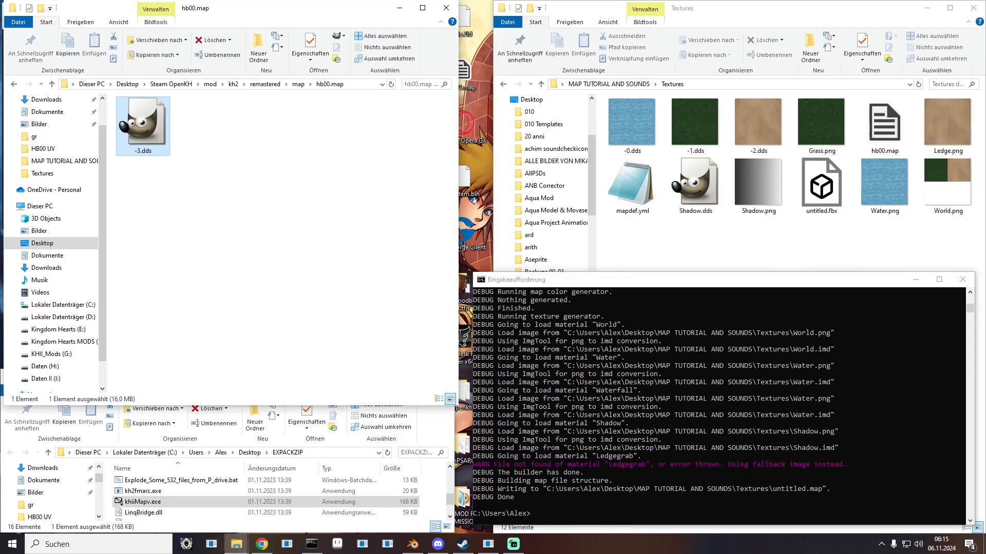
{"action": "key", "text": "F2"}
{"action": "key", "text": "BackSpace"}
{"action": "type", "text": "0"}
{"action": "key", "text": "Return"}
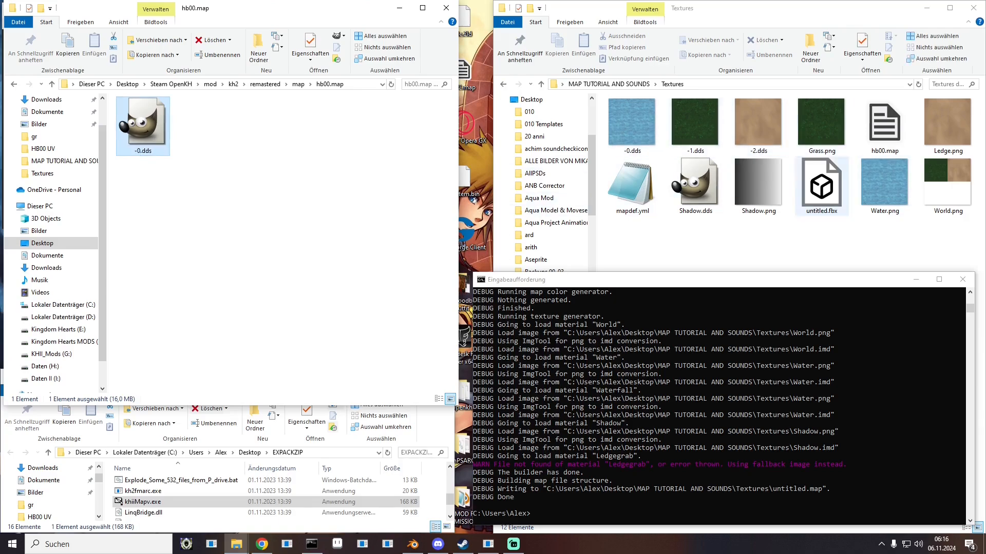
Step: Rename the water texture in the Textures folder as -9.dds and move it into the remastered hb00.map folder
{"action": "left_click", "coordinate": [632, 126]}
{"action": "key", "text": "F2"}
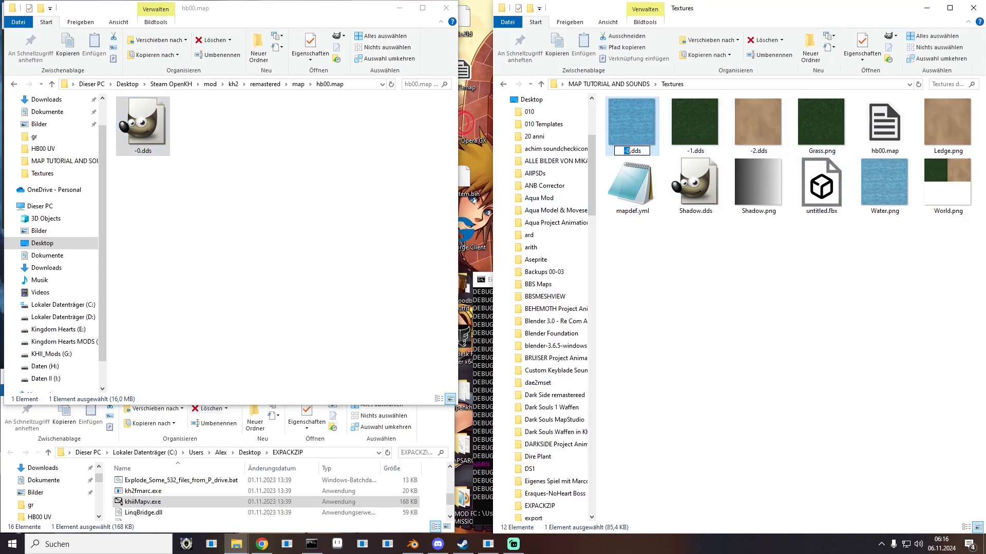
{"action": "type", "text": "-9"}
{"action": "key", "text": "Return"}
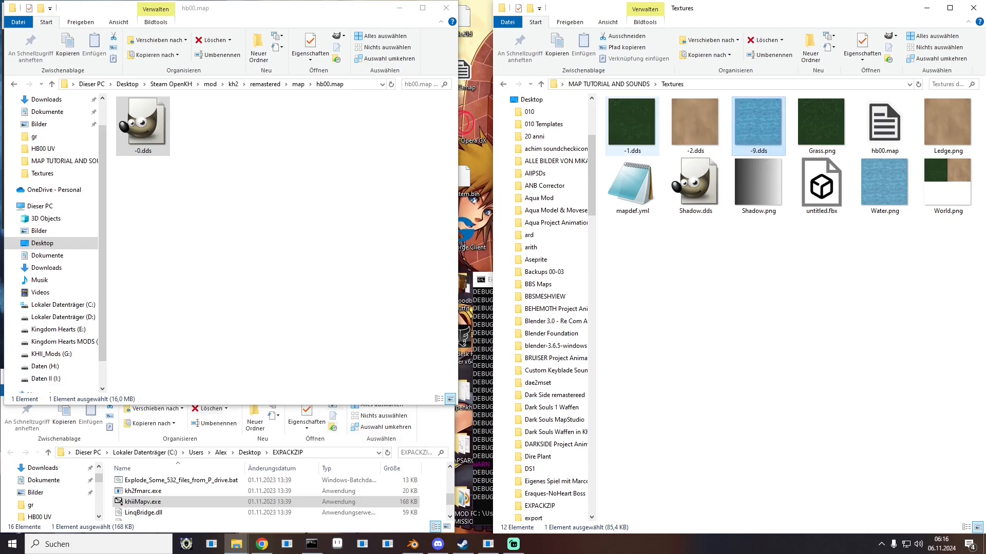
{"action": "left_click_drag", "start_coordinate": [758, 124], "coordinate": [278, 170]}
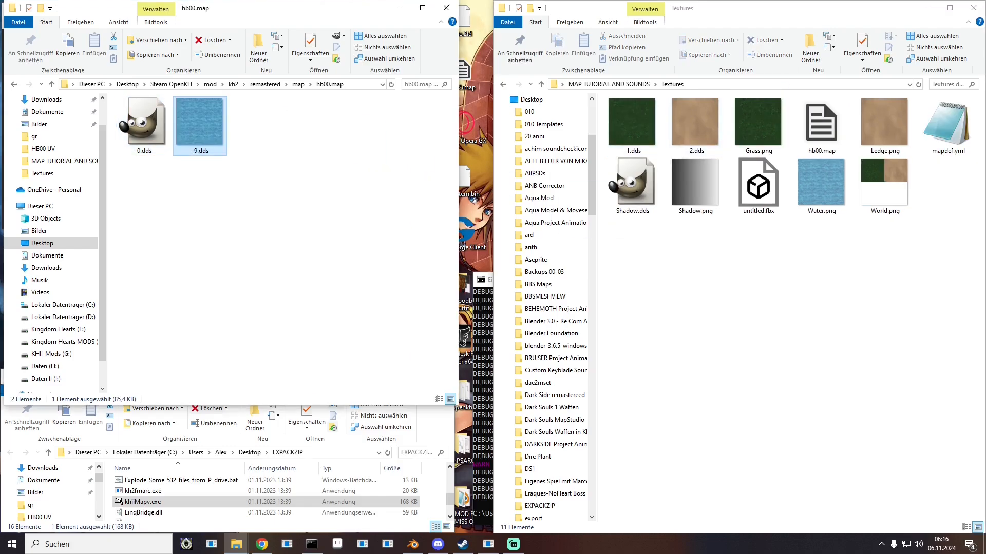
Step: Rename the moved water texture as -1.dds and bring the command prompt's material log back into view
{"action": "key", "text": "F2"}
{"action": "key", "text": "BackSpace"}
{"action": "type", "text": "1"}
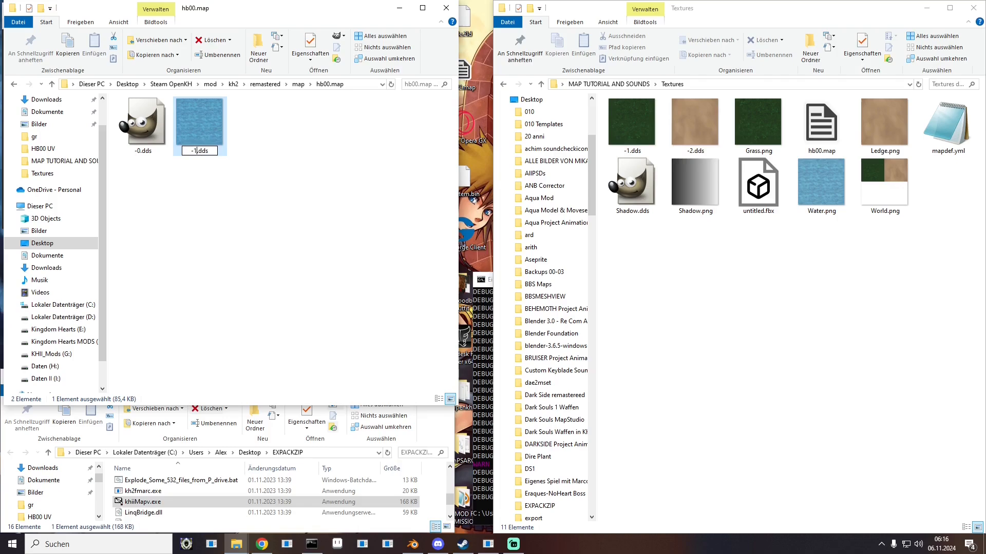
{"action": "key", "text": "Return"}
{"action": "left_click", "coordinate": [482, 336]}
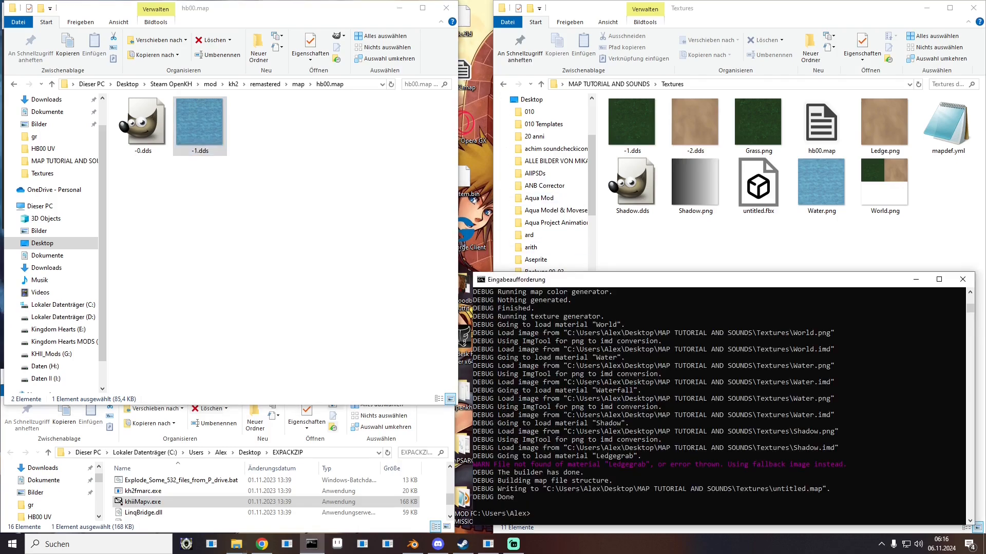
Step: Duplicate the water texture -1.dds in the remastered hb00.map folder and name the copy -2.dds
{"action": "key", "text": "alt+Tab"}
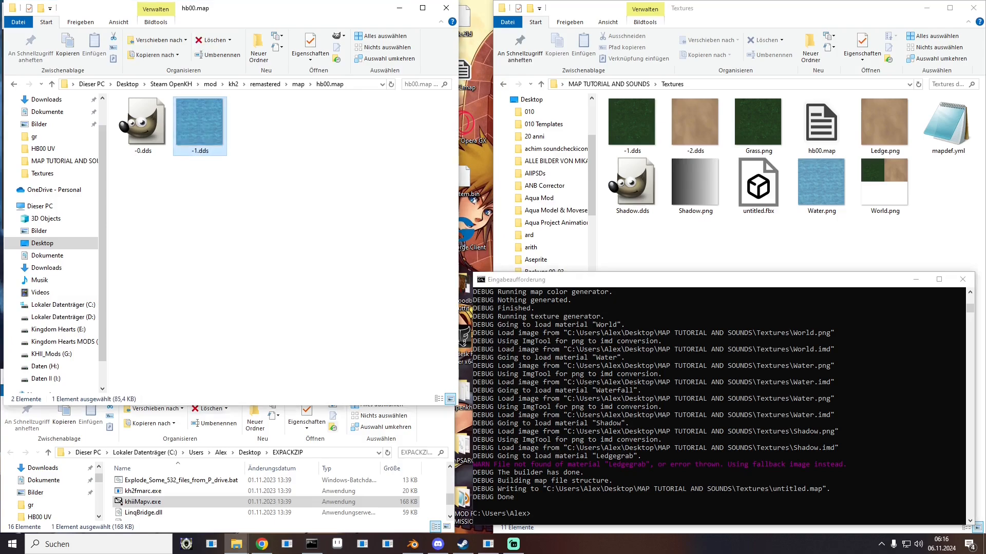
{"action": "key", "text": "ctrl+c"}
{"action": "key", "text": "ctrl+v"}
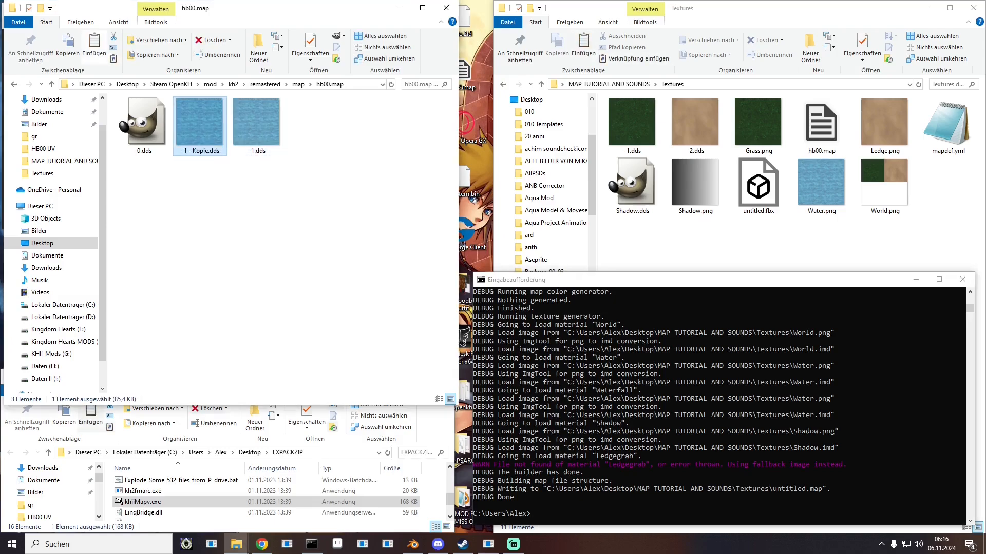
{"action": "key", "text": "F2"}
{"action": "type", "text": "-2"}
{"action": "key", "text": "Return"}
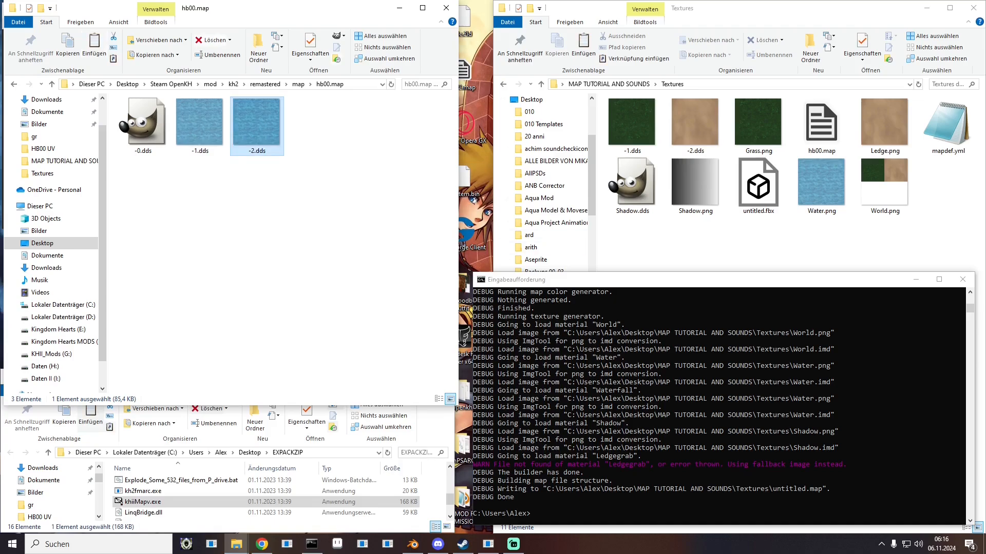
Step: Following the material order of the earlier MapGen run in the log, rename the water texture -1.dds as -3.dds
{"action": "key", "text": "Up"}
{"action": "key", "text": "Return"}
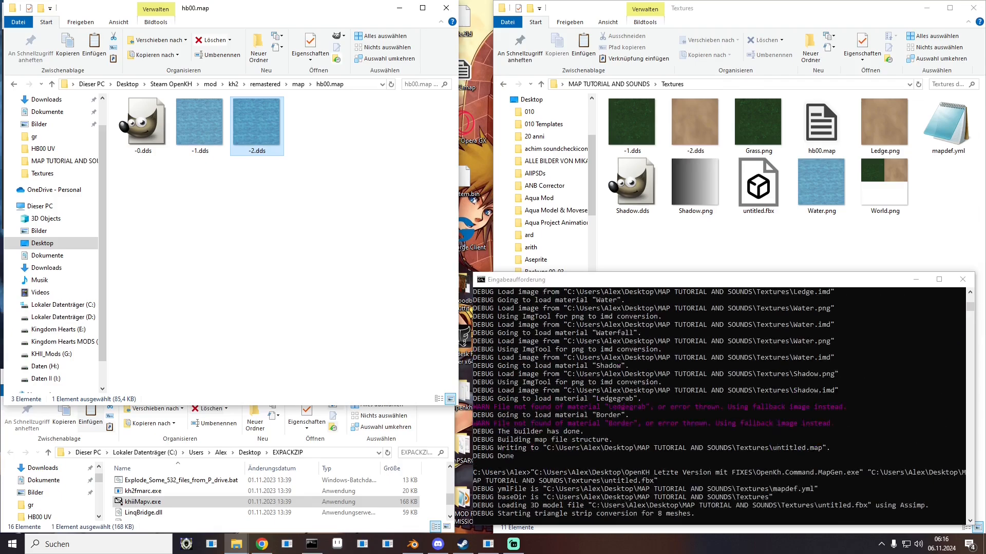
{"action": "scroll", "coordinate": [719, 405], "scroll_direction": "up", "scroll_amount": 12}
{"action": "scroll", "coordinate": [719, 405], "scroll_direction": "up", "scroll_amount": 7}
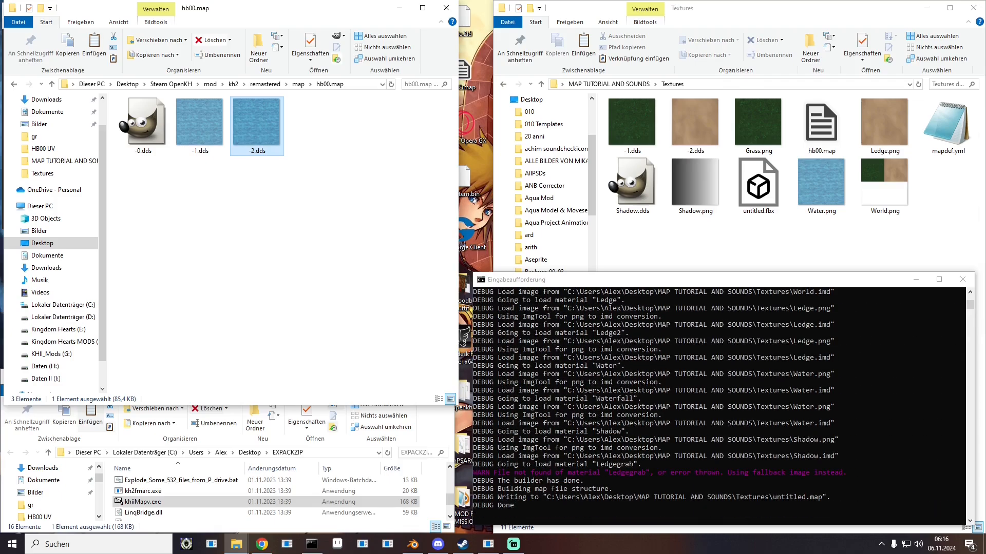
{"action": "scroll", "coordinate": [719, 405], "scroll_direction": "down", "scroll_amount": 1}
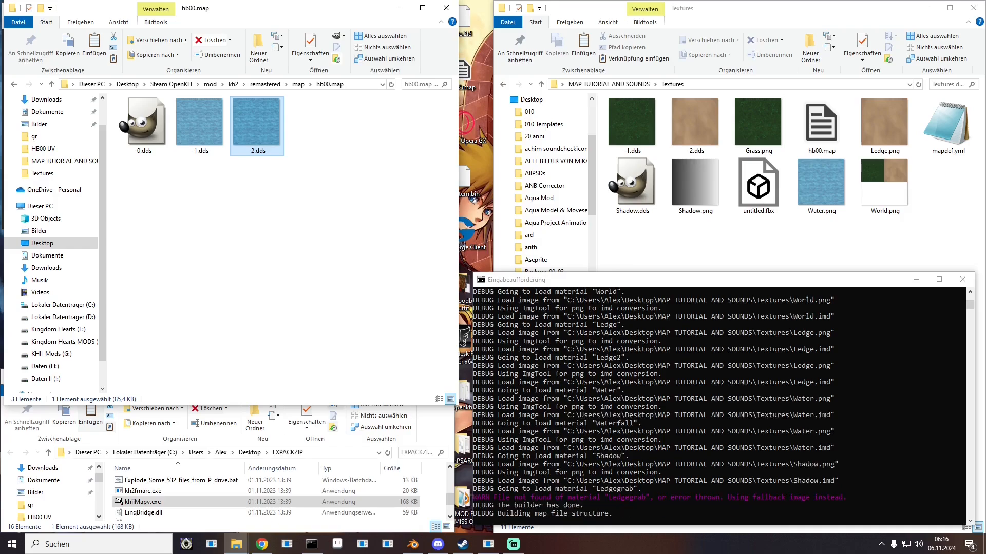
{"action": "left_click", "coordinate": [200, 126]}
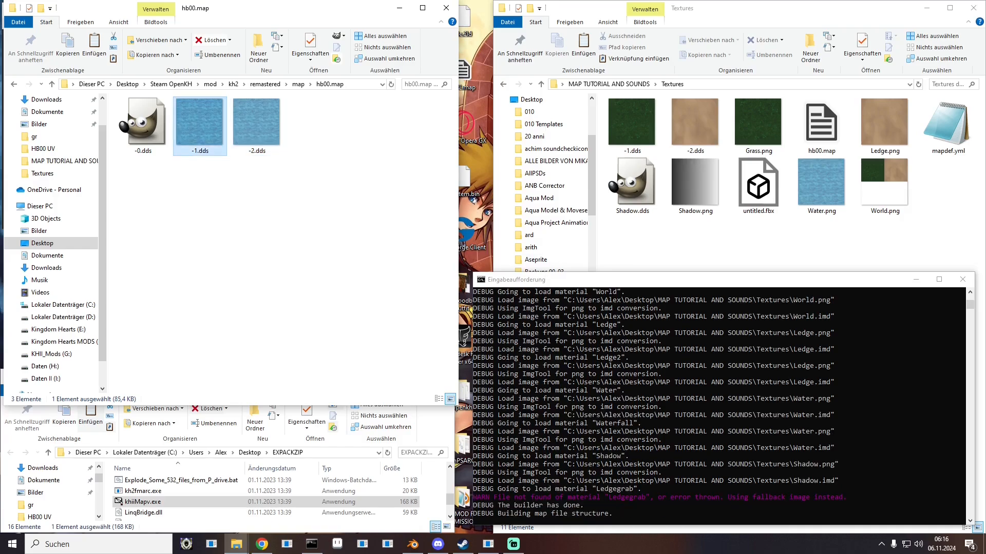
{"action": "key", "text": "F2"}
{"action": "key", "text": "BackSpace"}
{"action": "type", "text": "3"}
{"action": "key", "text": "Return"}
Step: Rename the second water texture, -2.dds, as -4.dds in the remastered hb00.map folder
{"action": "left_click", "coordinate": [200, 126]}
{"action": "key", "text": "F2"}
{"action": "key", "text": "Right"}
{"action": "key", "text": "BackSpace"}
{"action": "type", "text": "4"}
{"action": "key", "text": "Return"}
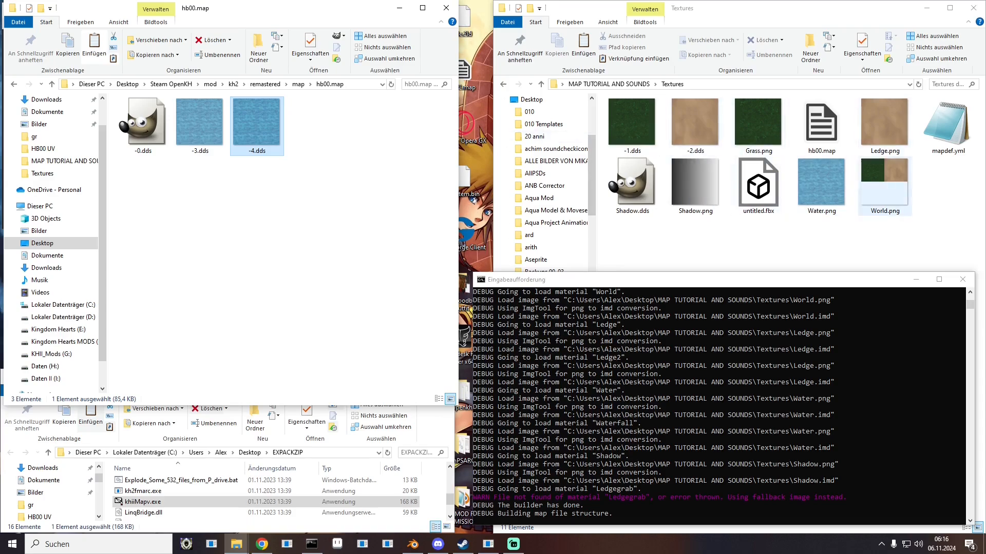
Step: Move the brown ledge texture -2.dds from Textures into the remastered hb00.map folder and bring the material log back into view
{"action": "left_click", "coordinate": [695, 126]}
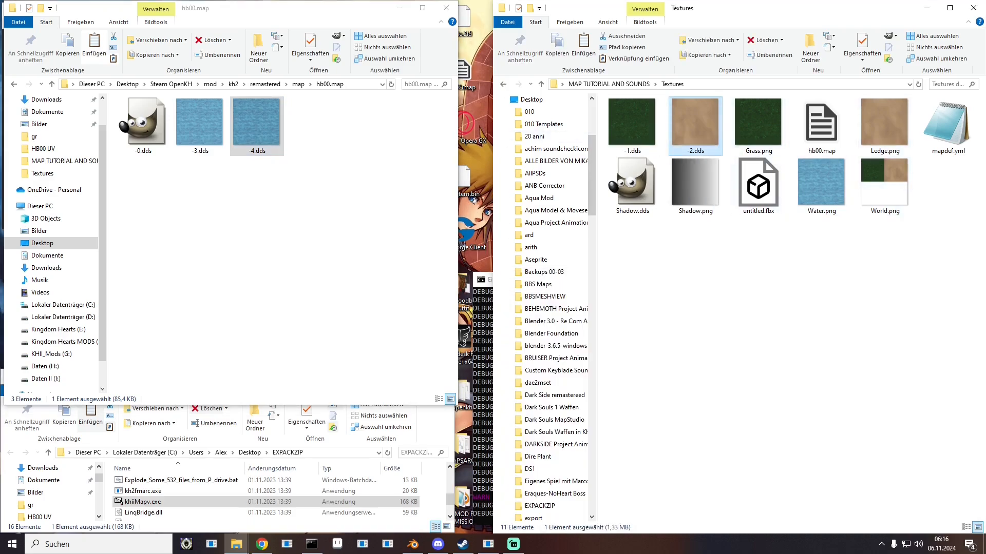
{"action": "left_click_drag", "start_coordinate": [695, 126], "coordinate": [272, 195]}
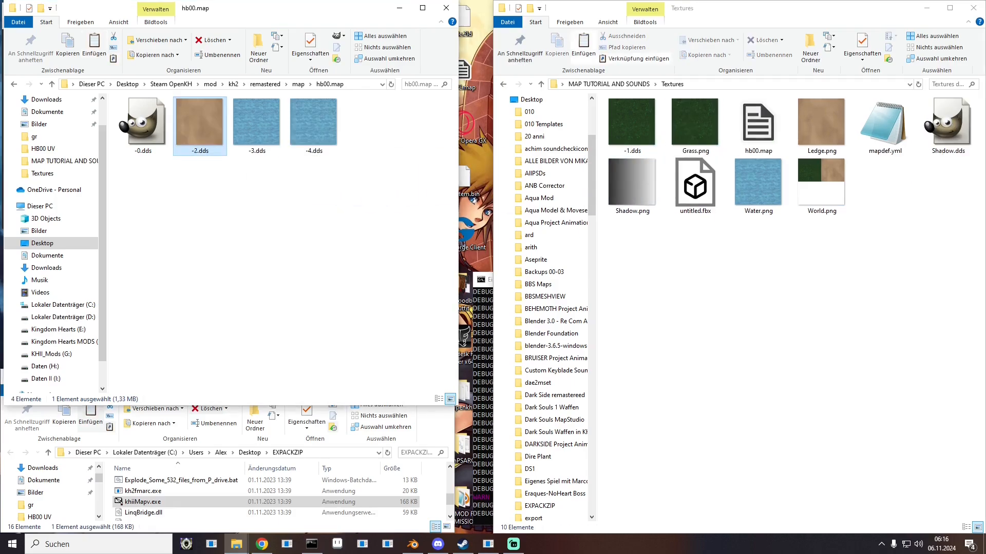
{"action": "left_click", "coordinate": [693, 257]}
{"action": "left_click", "coordinate": [482, 308]}
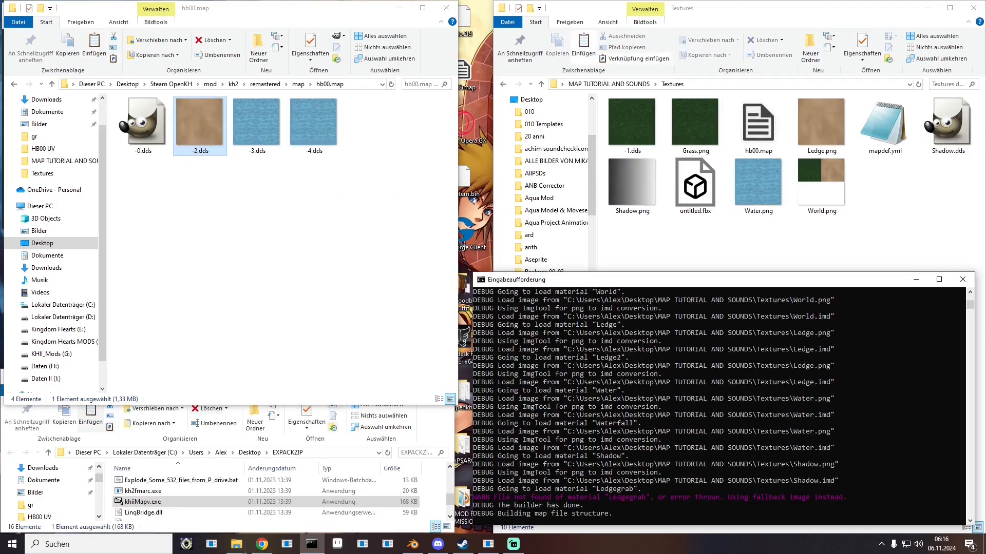
Step: Duplicate the ledge texture -2.dds in the remastered hb00.map folder and name the copy -1.dds
{"action": "left_click", "coordinate": [200, 127]}
{"action": "key", "text": "ctrl+c"}
{"action": "key", "text": "ctrl+v"}
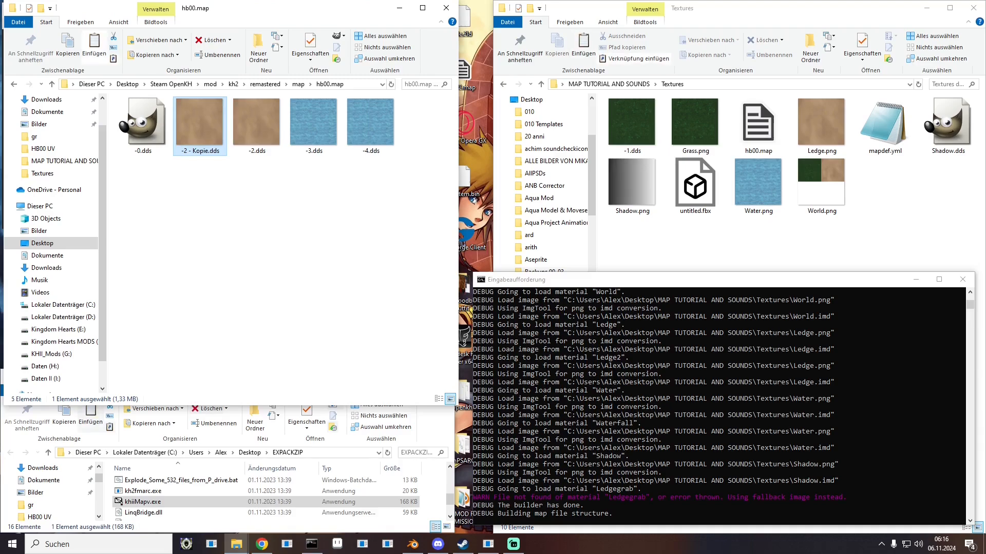
{"action": "key", "text": "F2"}
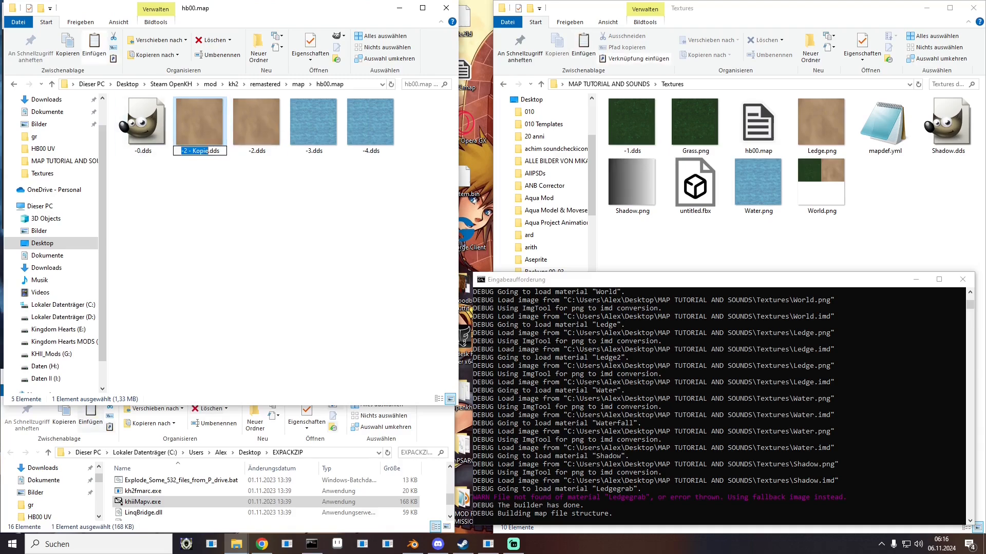
{"action": "type", "text": "-1"}
{"action": "key", "text": "Return"}
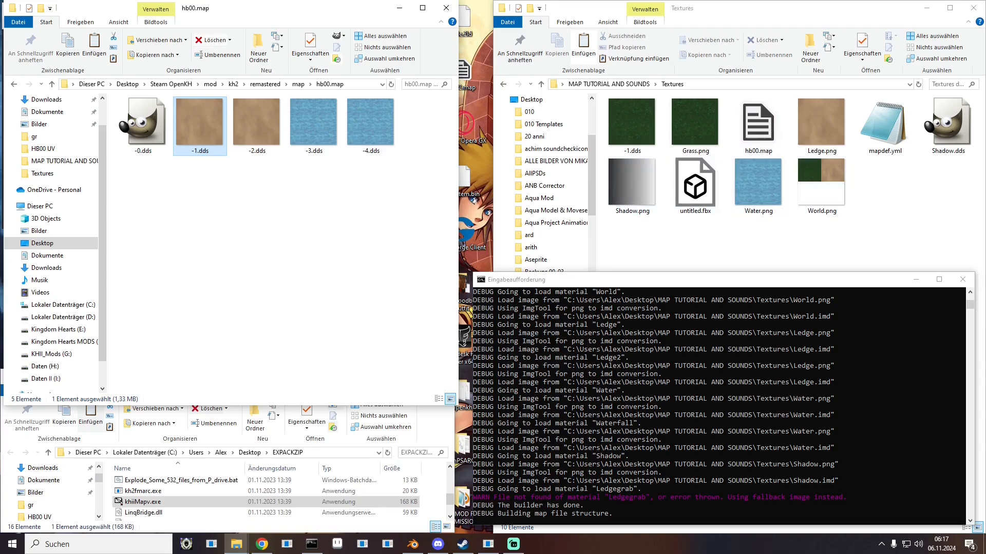
Step: Move Shadow.dds from Textures into the remastered hb00.map folder and rename it as -5.dds
{"action": "left_click_drag", "start_coordinate": [948, 125], "coordinate": [241, 206]}
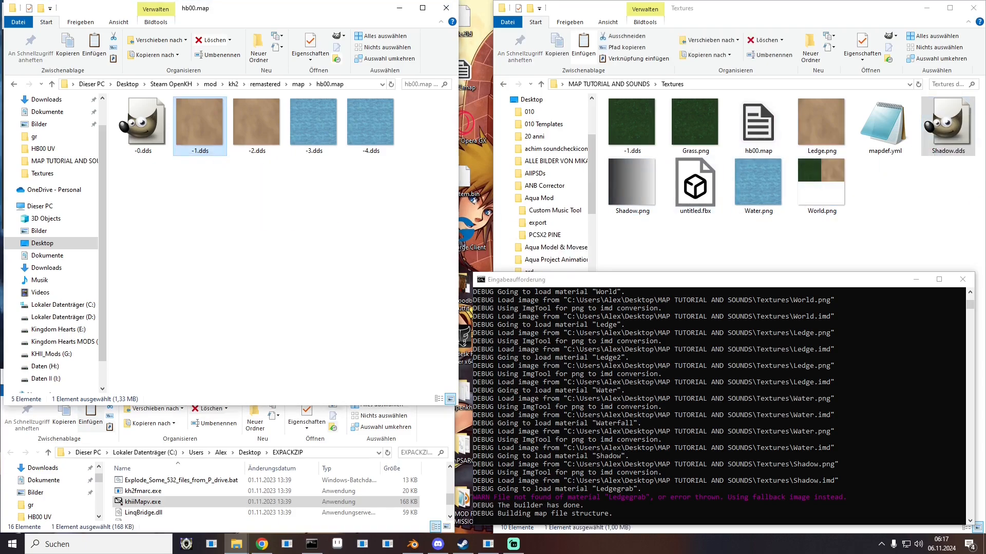
{"action": "key", "text": "F2"}
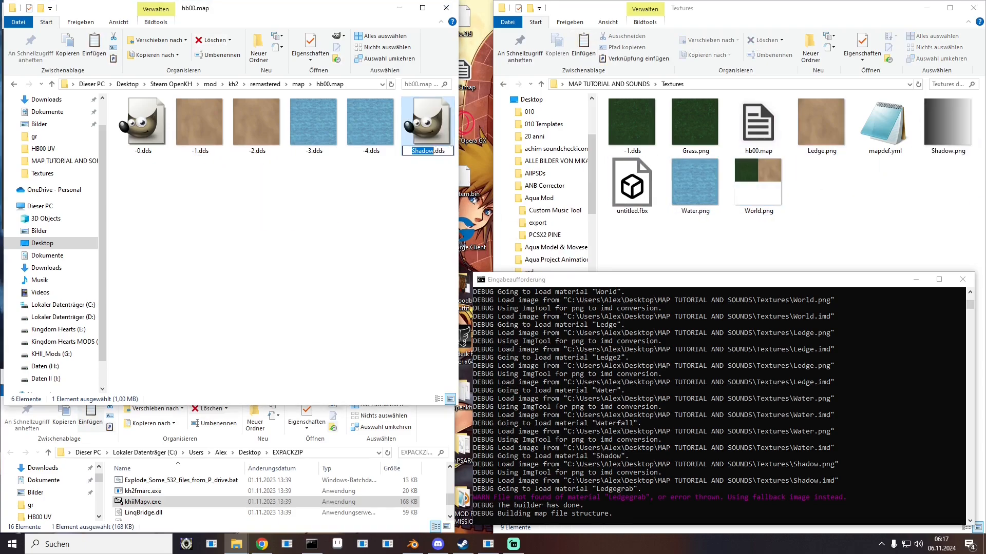
{"action": "type", "text": "-5"}
{"action": "key", "text": "Return"}
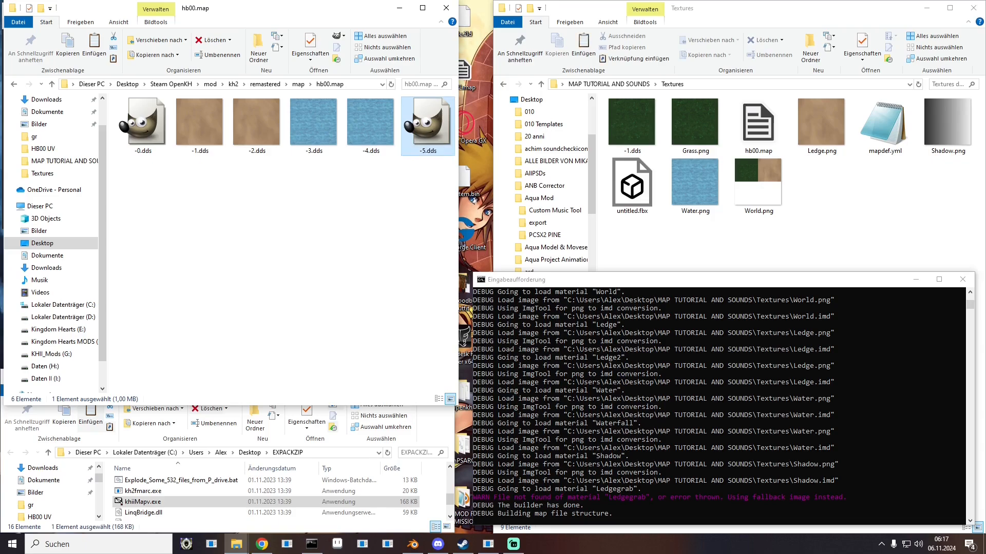
{"action": "key", "text": "ctrl+a"}
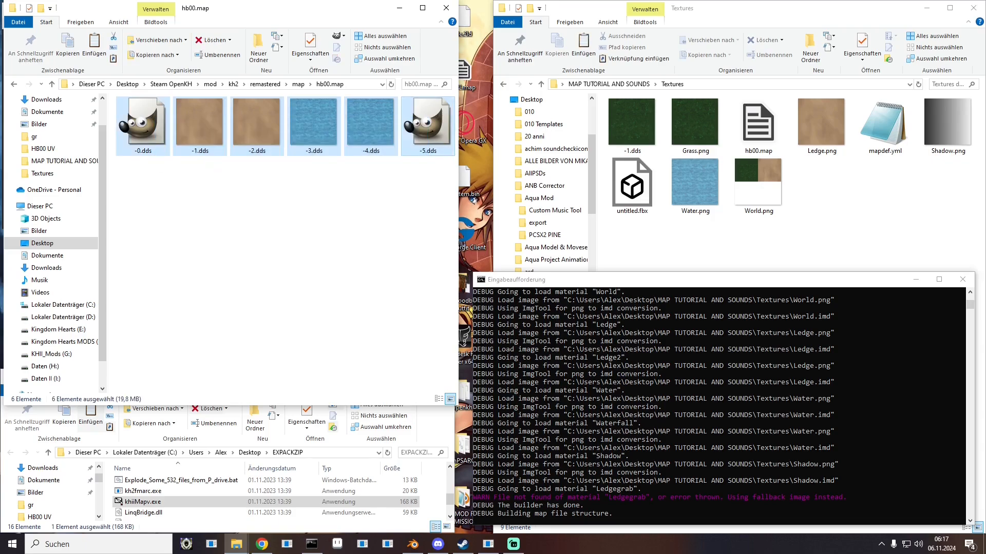
{"action": "left_click", "coordinate": [278, 247]}
Step: Switch to OpenKH Mods Manager, launch the game with Run Only, and load the Stützpunkt des Bösen save to check the map
{"action": "left_click_drag", "start_coordinate": [565, 279], "coordinate": [551, 212]}
{"action": "left_click", "coordinate": [488, 544]}
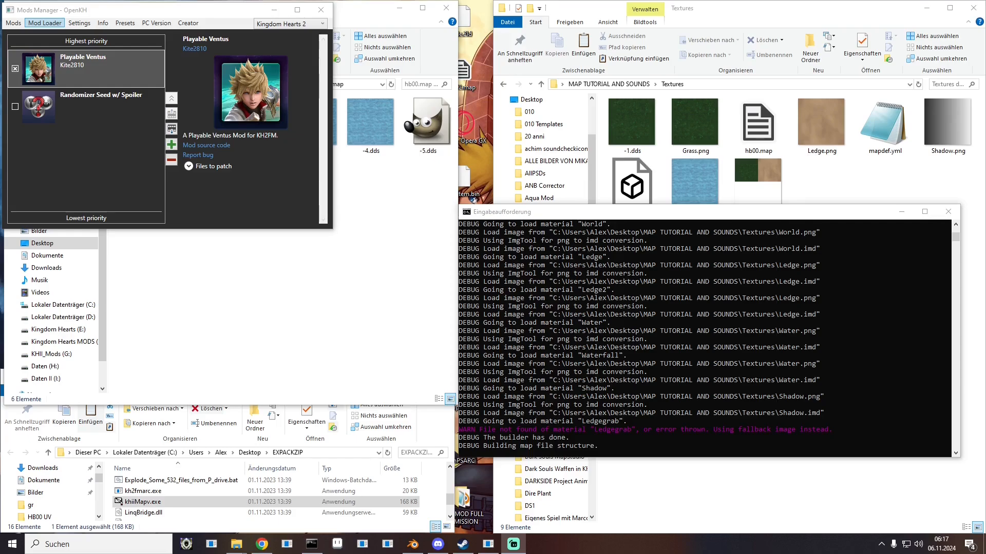
{"action": "left_click", "coordinate": [44, 23]}
{"action": "left_click", "coordinate": [57, 57]}
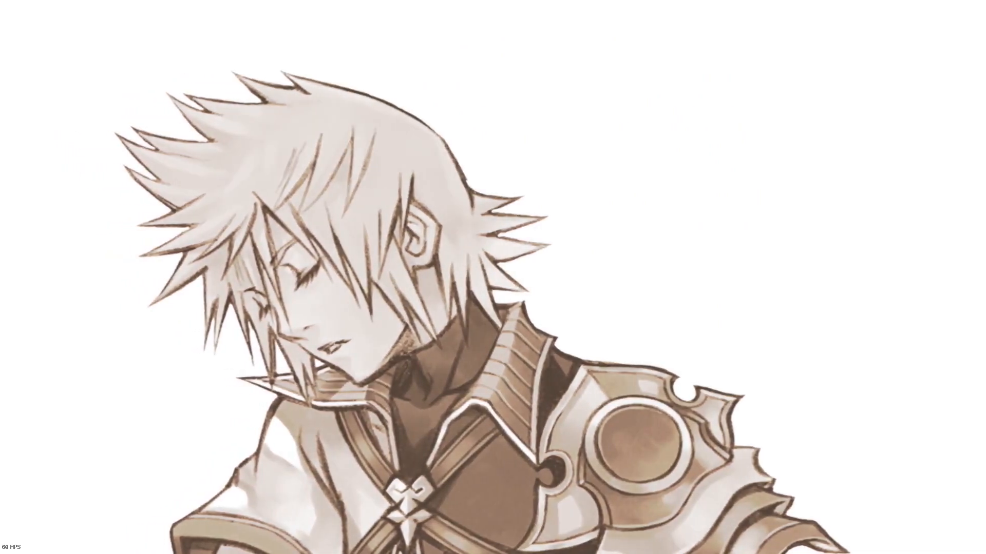
{"action": "key", "text": "Down"}
{"action": "key", "text": "Return"}
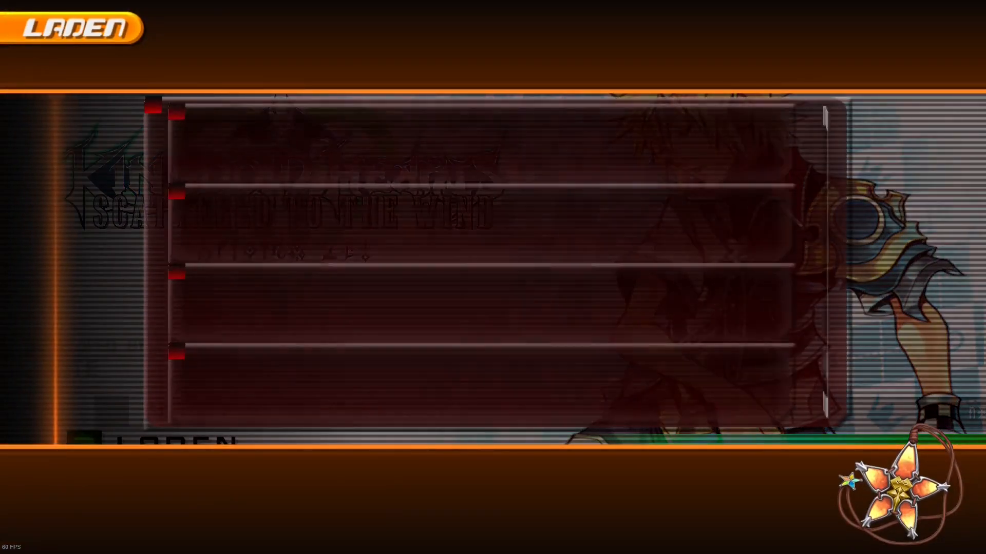
{"action": "key", "text": "Return"}
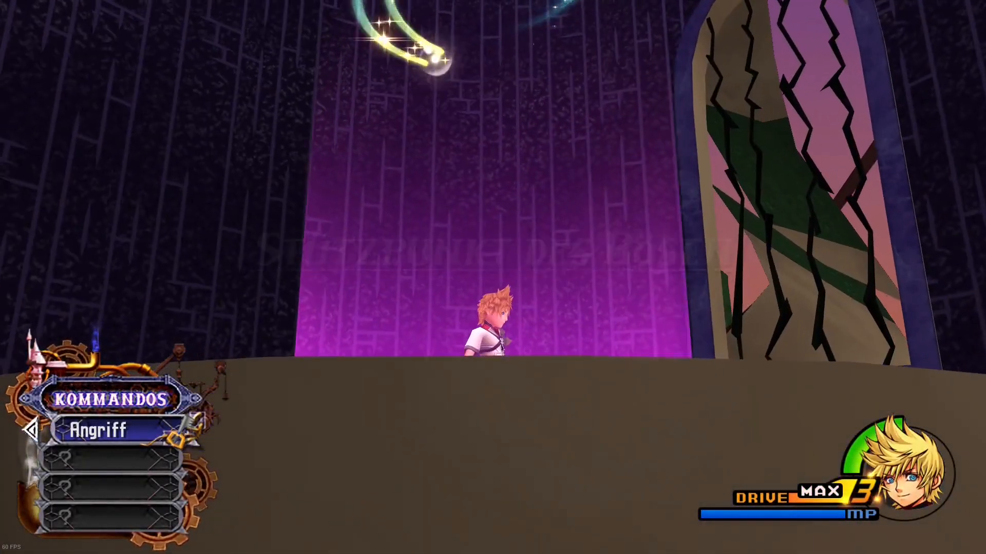
{"action": "key", "text": "Escape"}
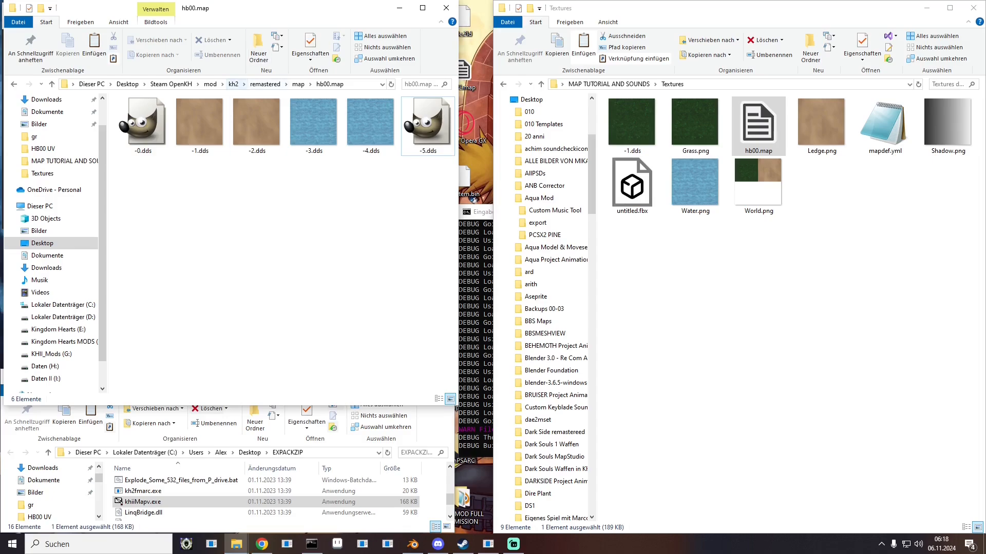
Step: Paste the custom hb00.map from Textures into the map subfolder of the Steam OpenKH kh2 mod folder
{"action": "left_click", "coordinate": [234, 84]}
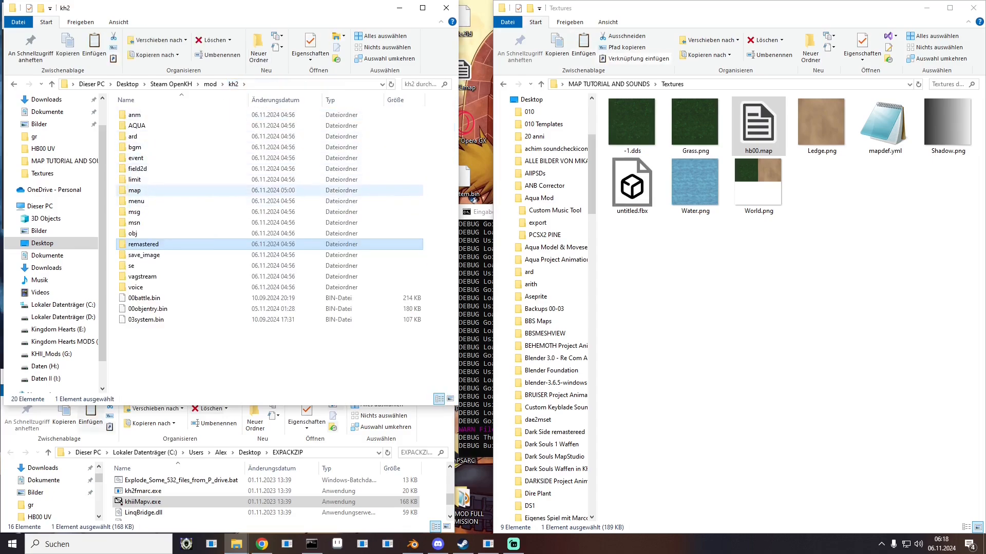
{"action": "double_click", "coordinate": [135, 190]}
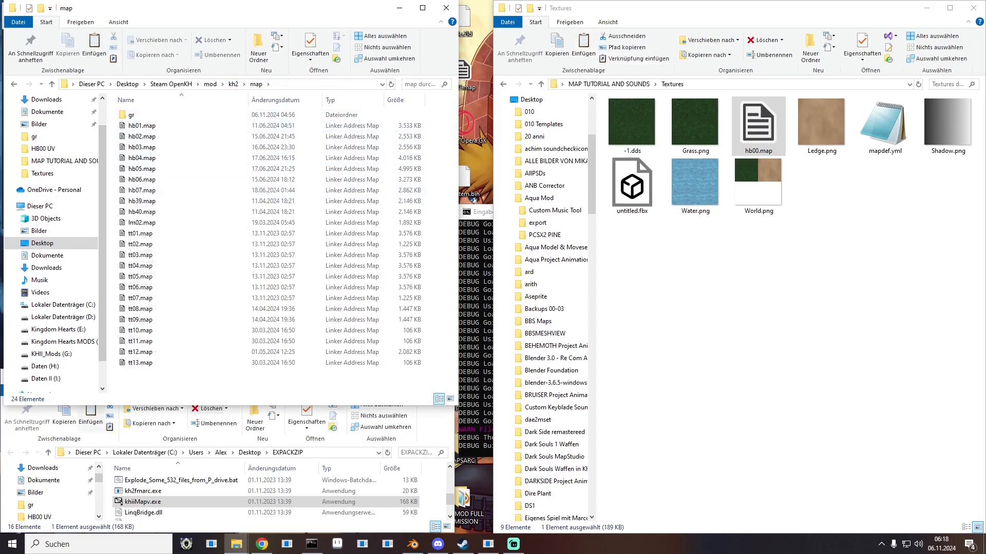
{"action": "right_click", "coordinate": [111, 179]}
{"action": "left_click", "coordinate": [139, 251]}
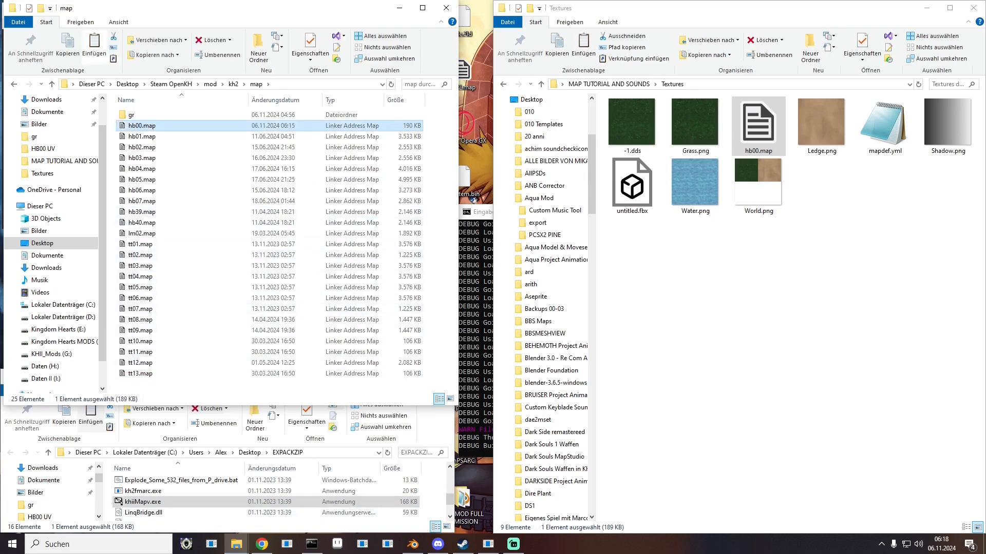
Step: Launch the game from OpenKH Mods Manager with Run Only and load save 91, Stützpunkt des Bösen
{"action": "left_click", "coordinate": [488, 544]}
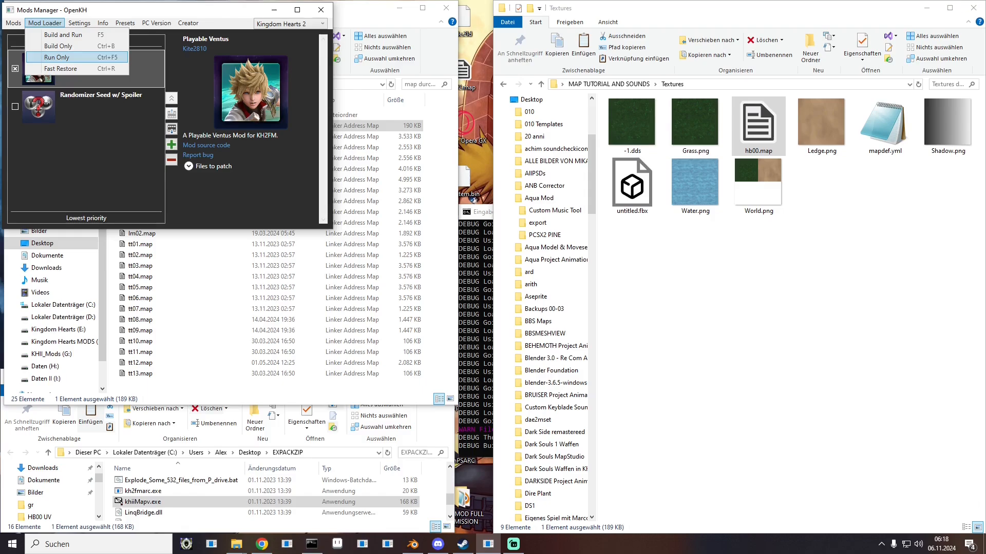
{"action": "left_click", "coordinate": [56, 57]}
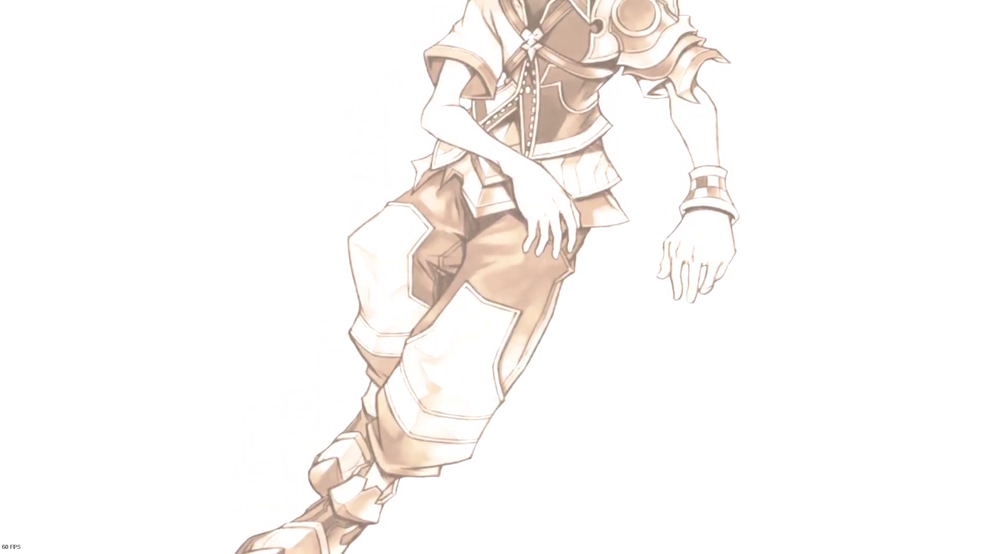
{"action": "key", "text": "Down"}
{"action": "key", "text": "Return"}
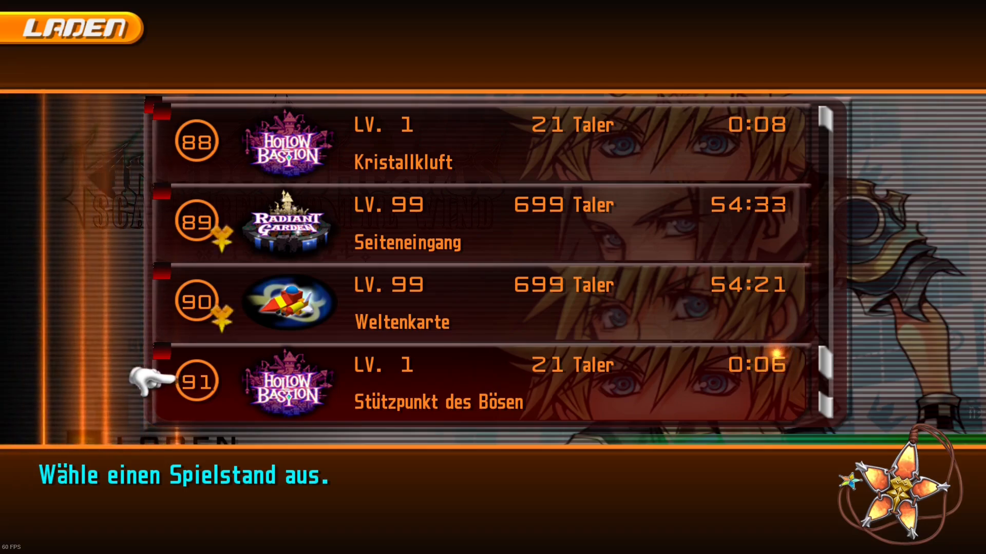
{"action": "key", "text": "Return"}
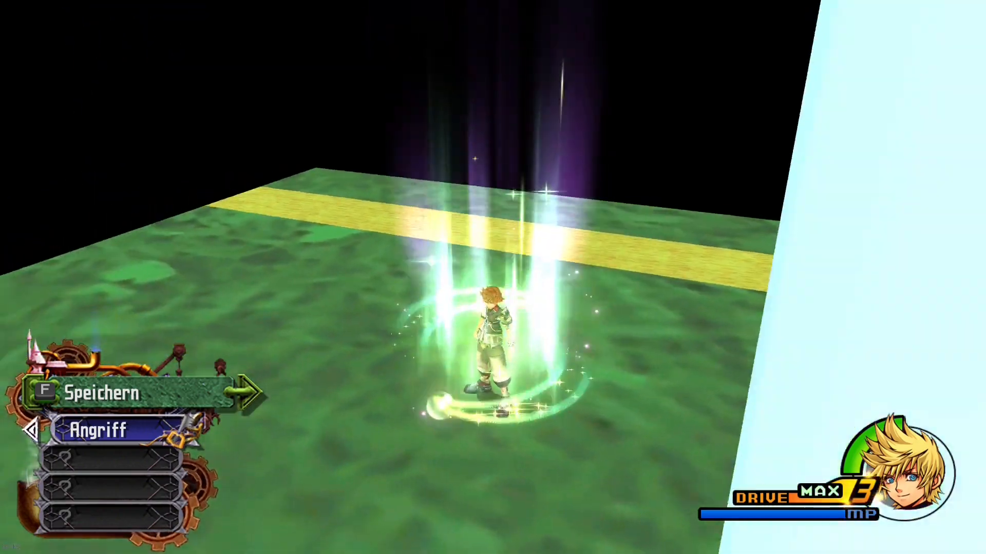
Step: Run and jump around the custom map to examine the ground, the path strip and the two blocks in the game
{"action": "key", "text": "w"}
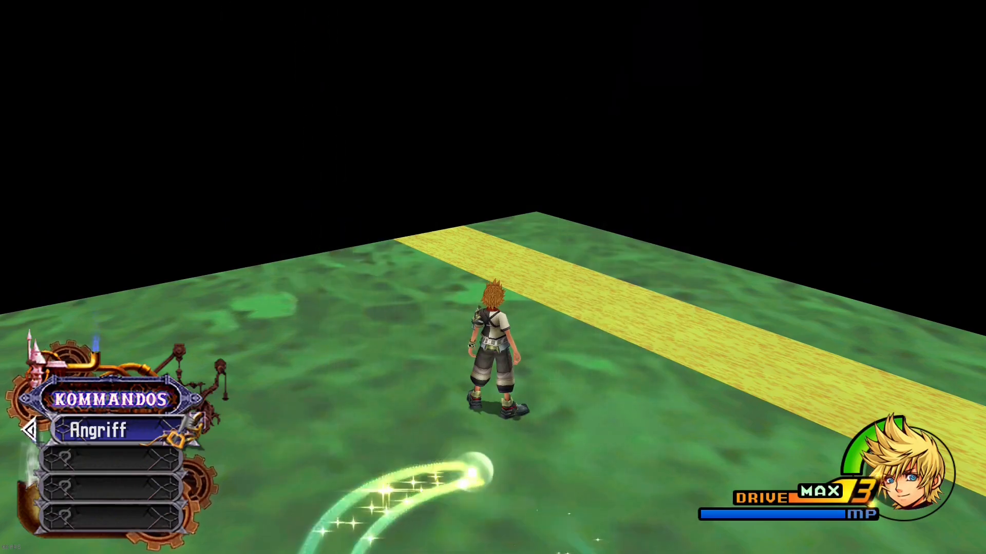
{"action": "key", "text": "w"}
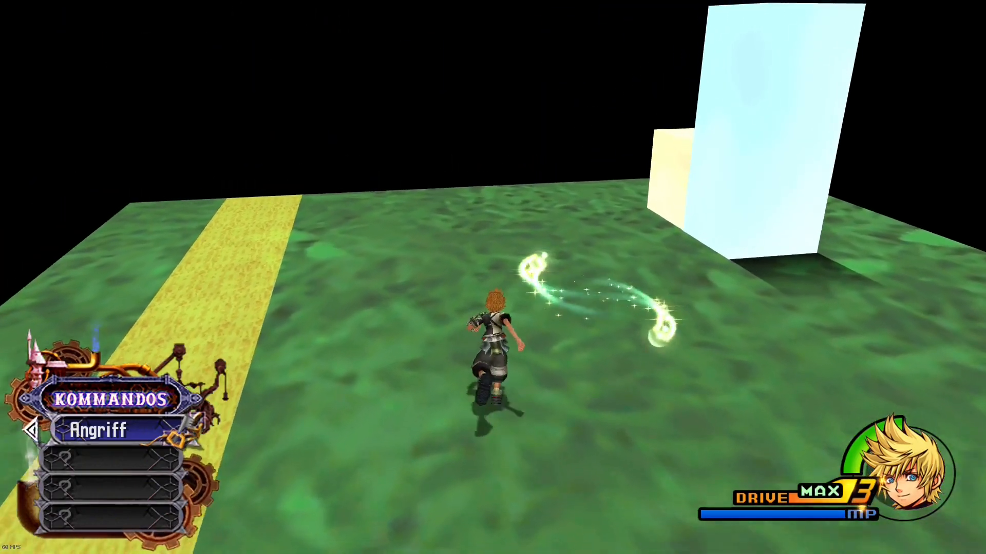
{"action": "key", "text": "space"}
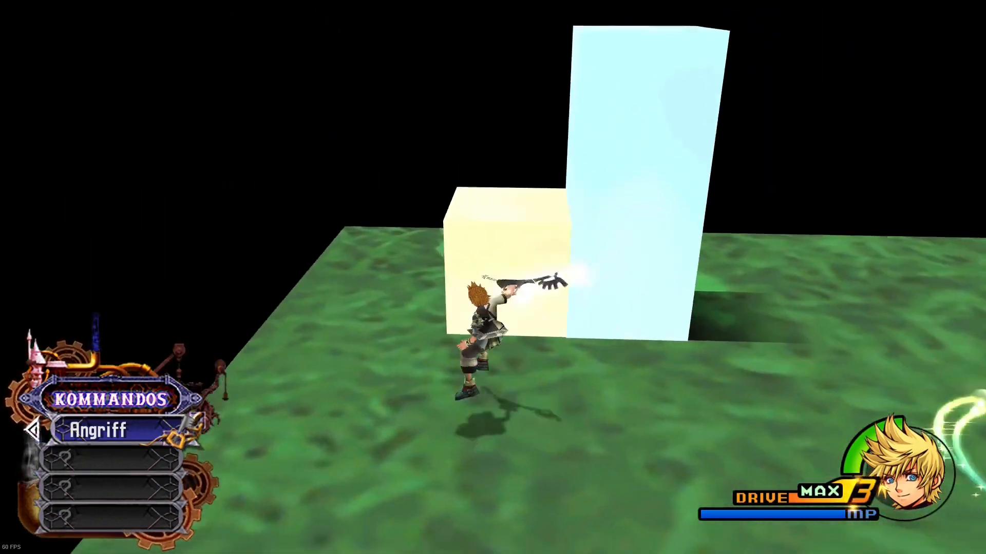
{"action": "key", "text": "w"}
{"action": "key", "text": "w"}
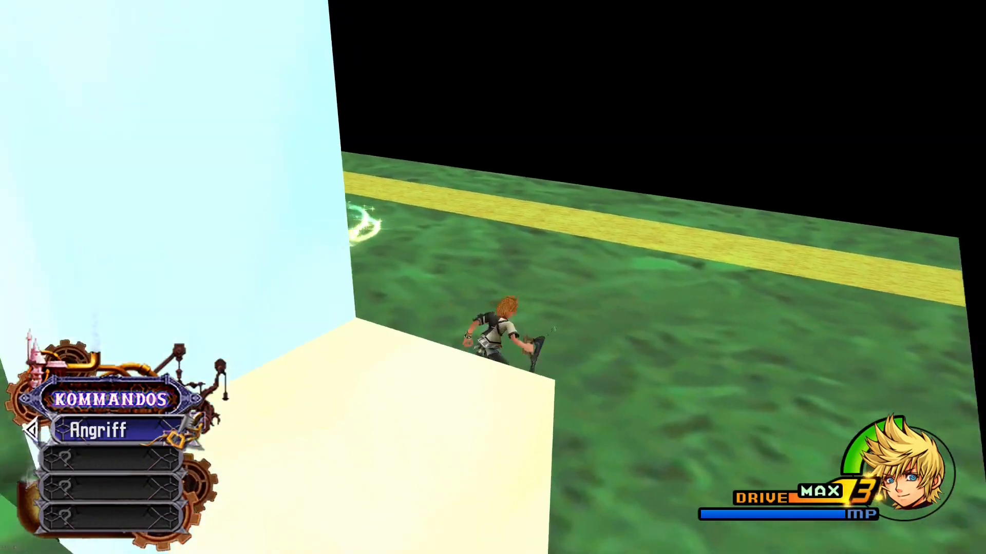
{"action": "key", "text": "w"}
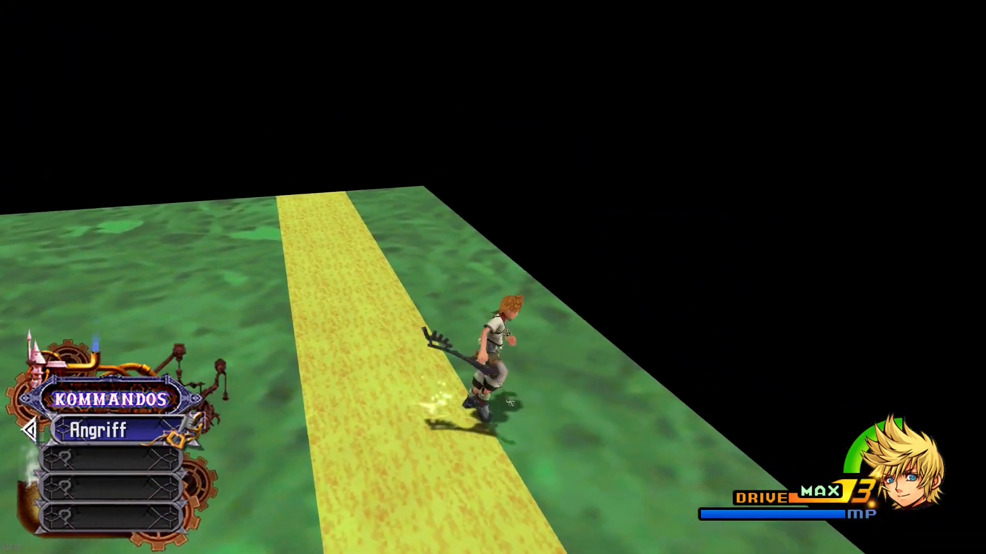
Step: Walk along the yellow path strip and examine its texture, the surrounding grass and the ground's outer edge
{"action": "key", "text": "w"}
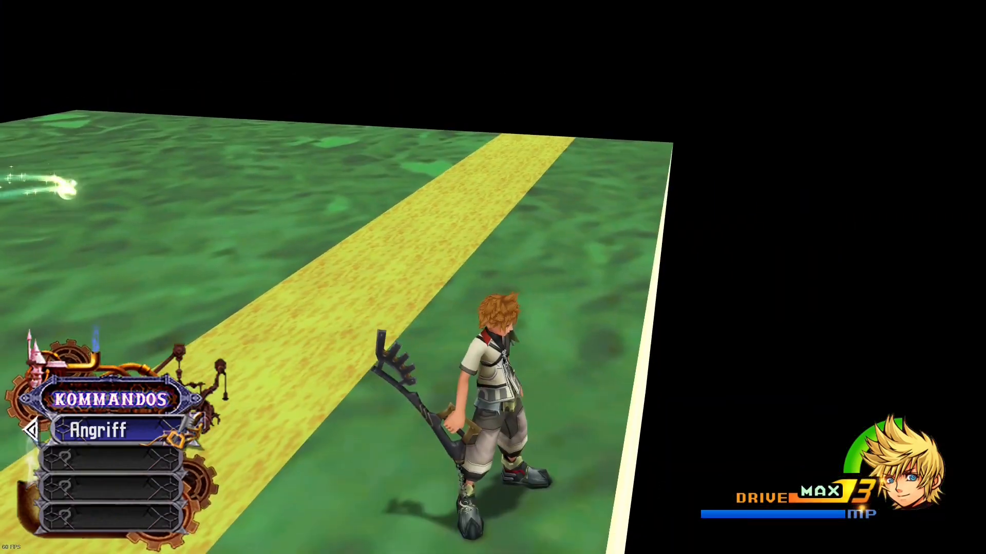
{"action": "key", "text": "x"}
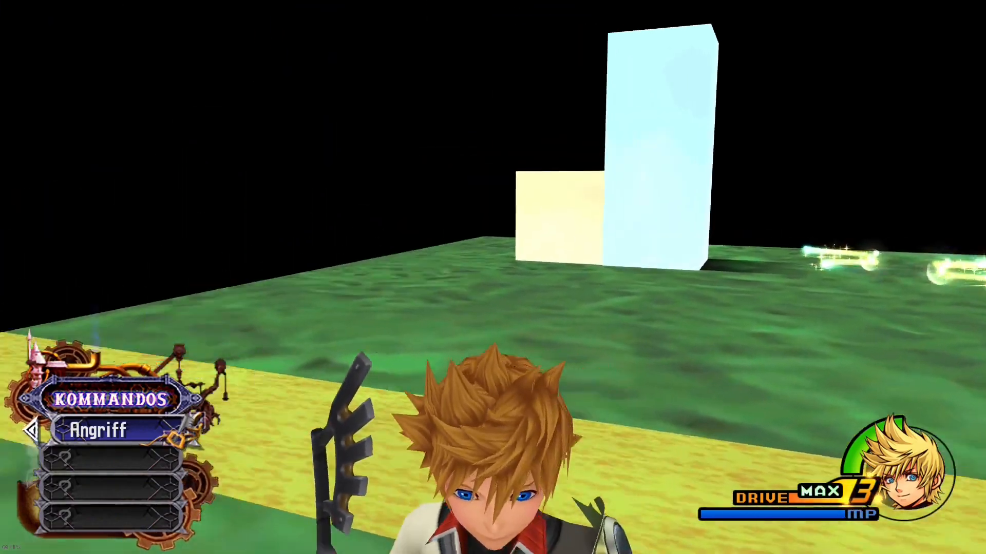
{"action": "key", "text": "w"}
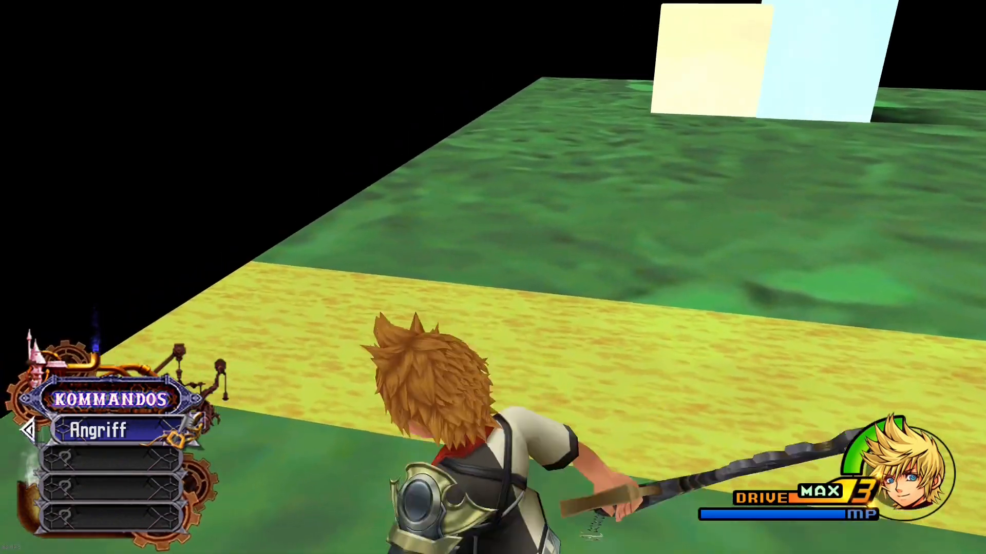
{"action": "key", "text": "w"}
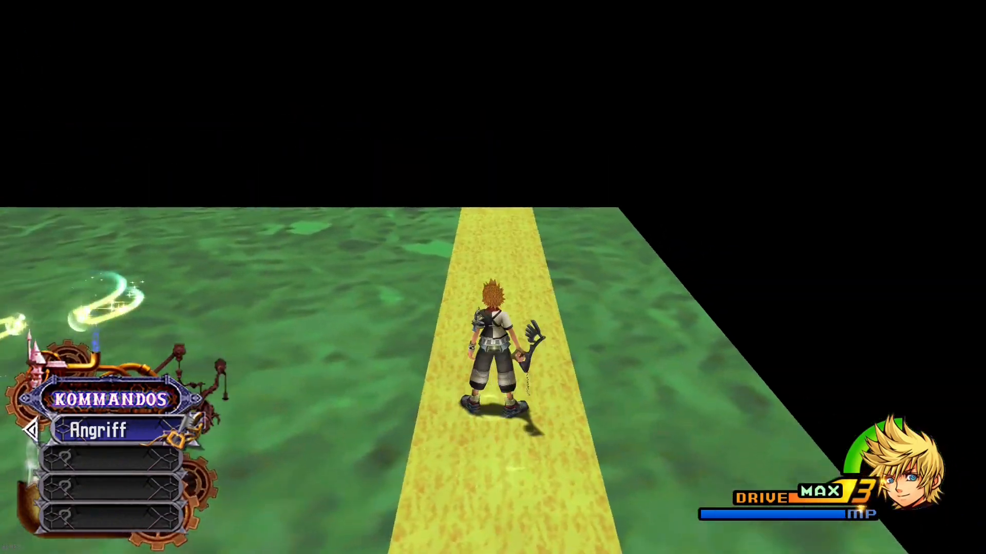
{"action": "key", "text": "space"}
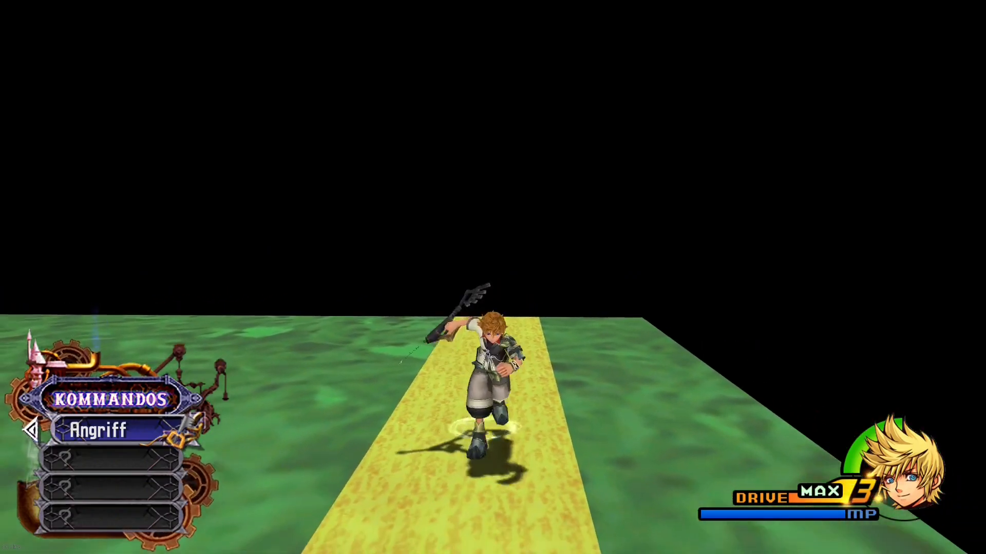
{"action": "key", "text": "a"}
Step: Run across the grass to the tall light-blue block and jump up to its top to check the block
{"action": "key", "text": "w"}
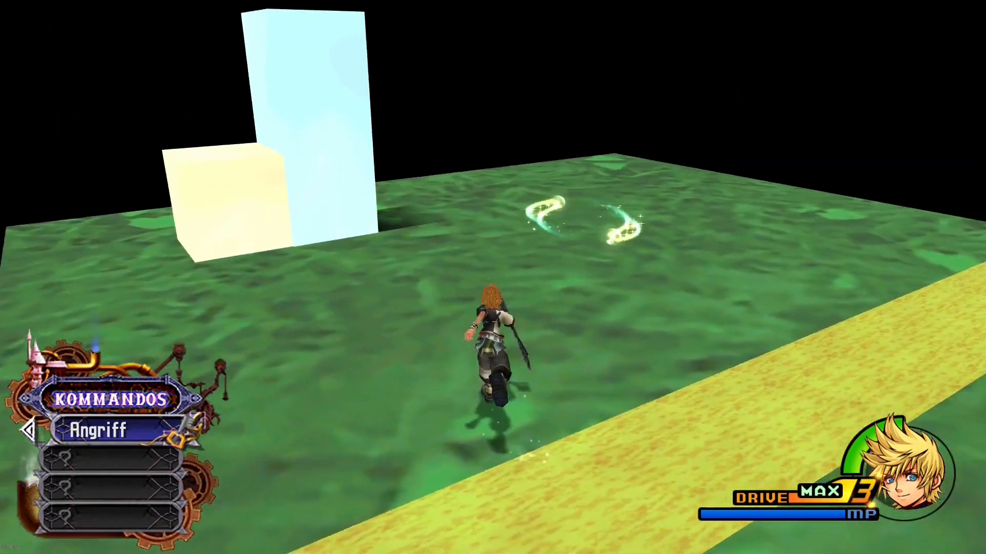
{"action": "key", "text": "w"}
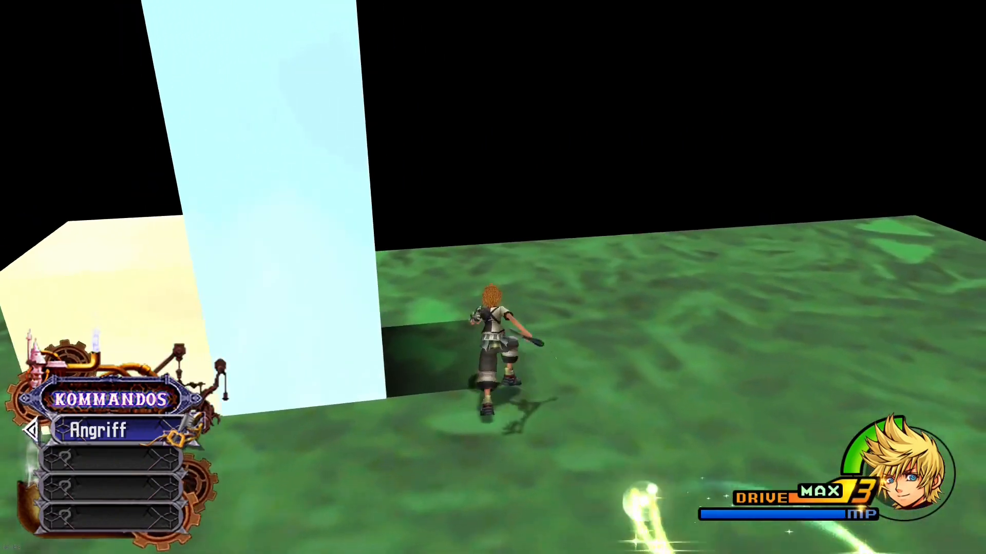
{"action": "key", "text": "w"}
{"action": "key", "text": "a"}
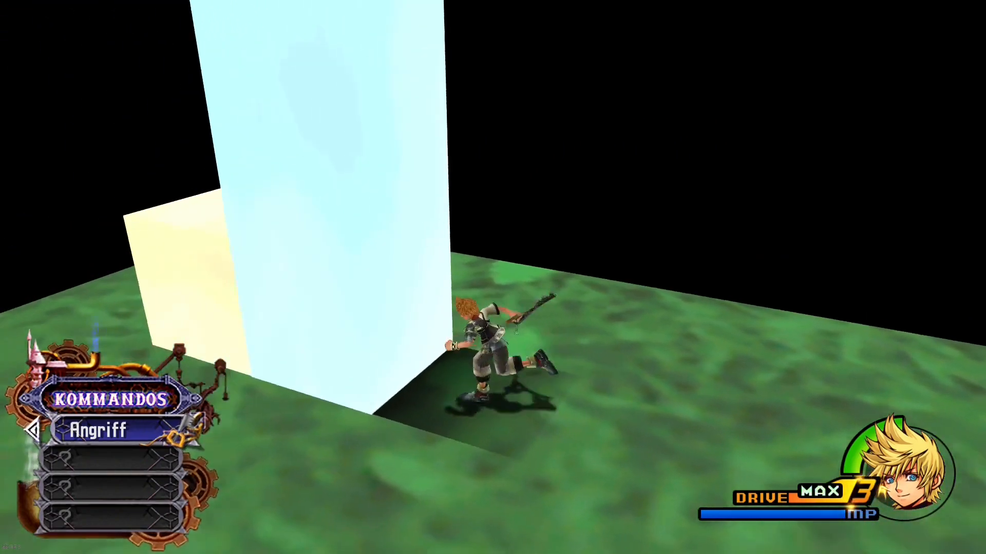
{"action": "key", "text": "w"}
{"action": "key", "text": "space"}
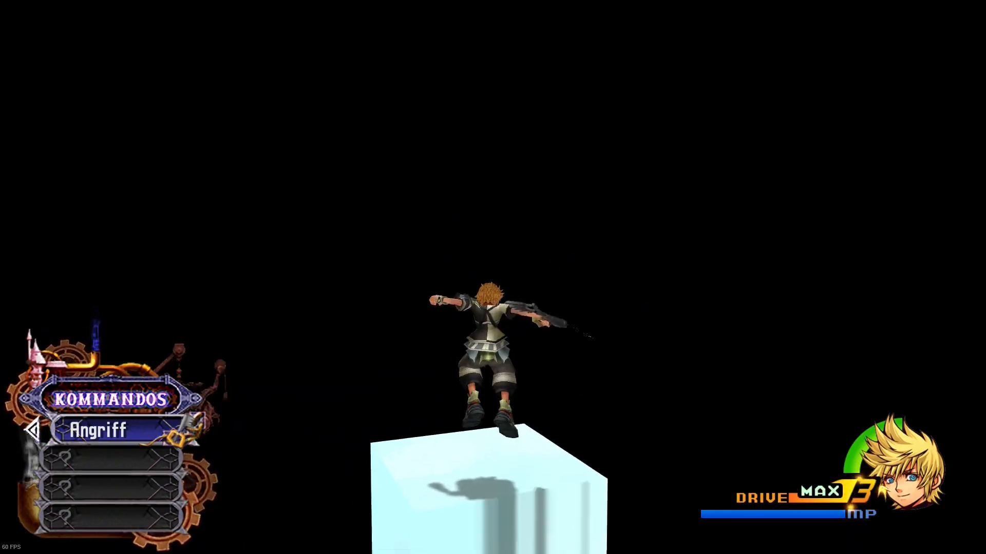
{"action": "key", "text": "a"}
{"action": "key", "text": "w"}
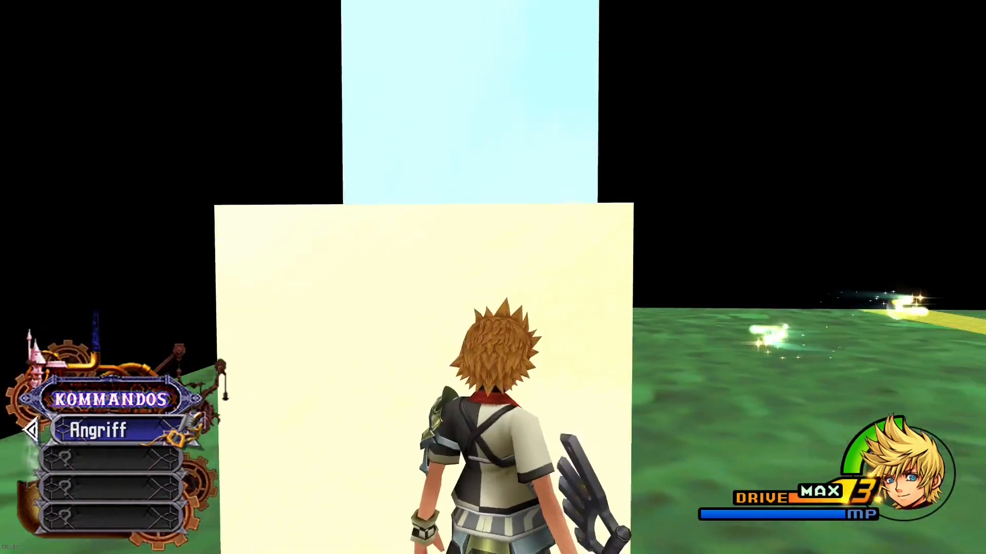
Step: Jump repeatedly in front of the low cream block to examine its surfaces and collision
{"action": "key", "text": "space"}
{"action": "key", "text": "space"}
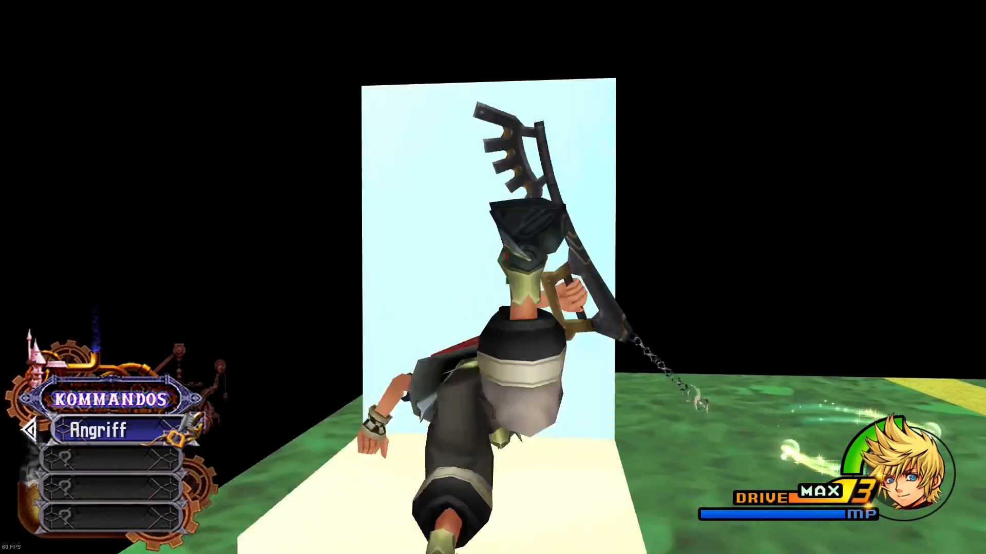
{"action": "key", "text": "space"}
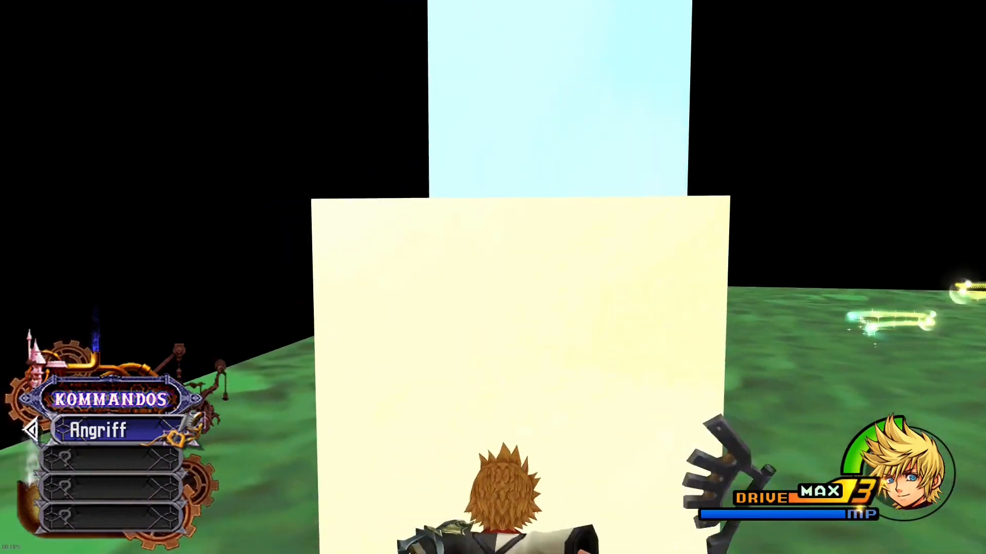
{"action": "key", "text": "a"}
{"action": "key", "text": "d"}
{"action": "key", "text": "space"}
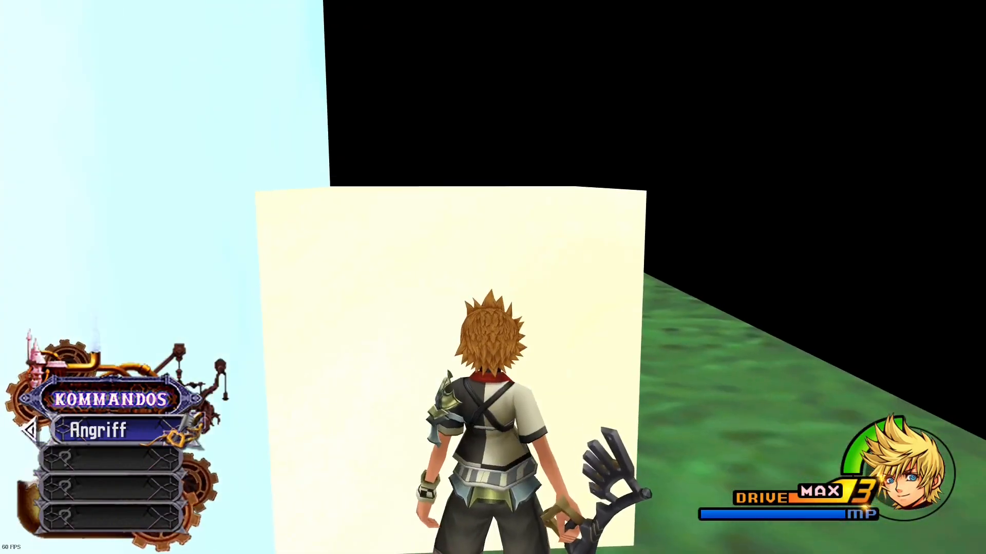
{"action": "key", "text": "space"}
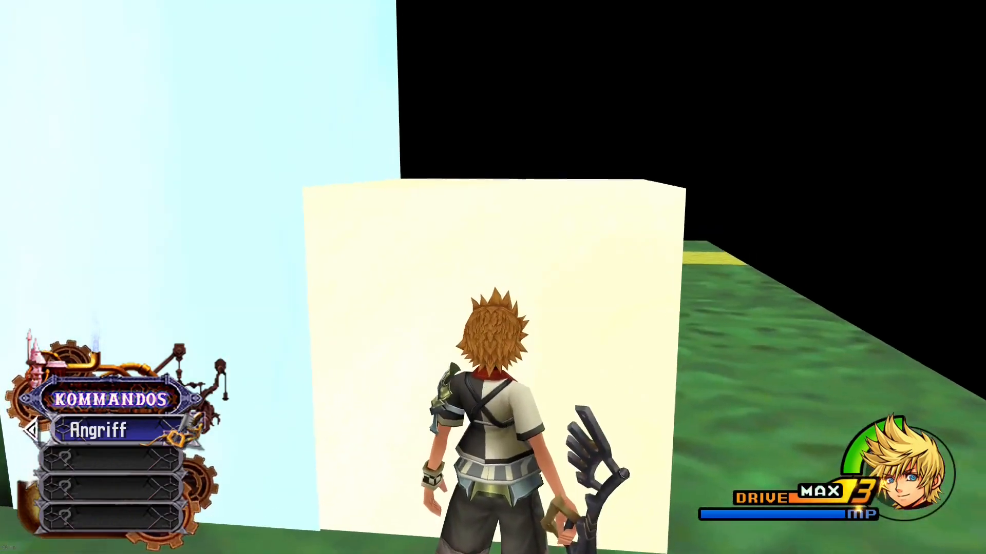
{"action": "key", "text": "space"}
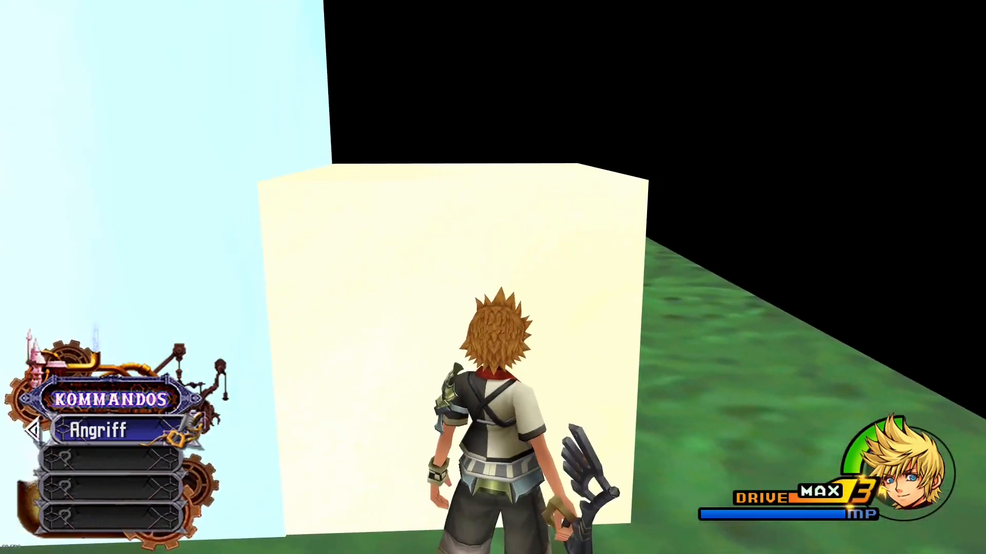
{"action": "key", "text": "space"}
Step: Circle the cream block, climb onto it and jump at the tall light-blue block's wall to test collision
{"action": "key", "text": "d"}
{"action": "key", "text": "w"}
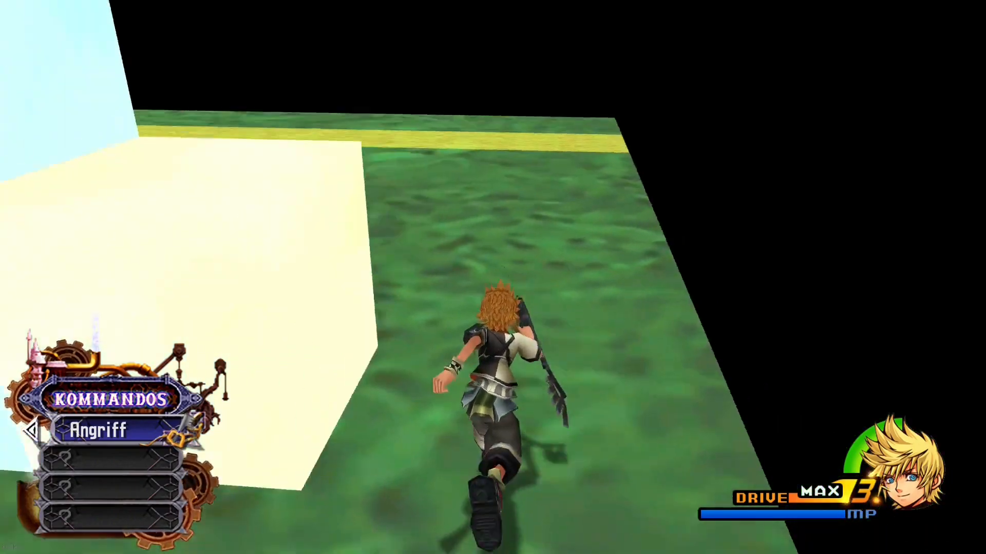
{"action": "key", "text": "a"}
{"action": "key", "text": "space"}
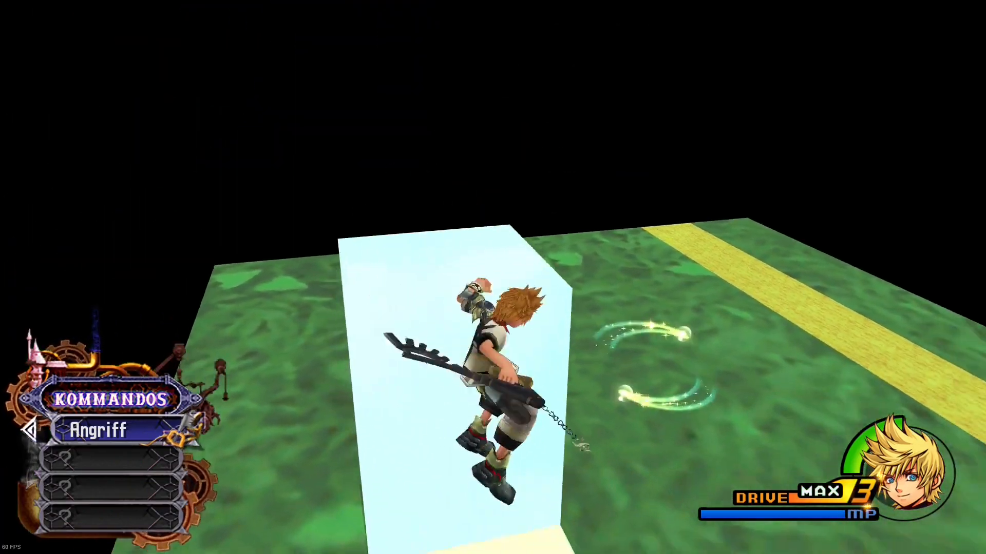
{"action": "key", "text": "space"}
{"action": "key", "text": "space"}
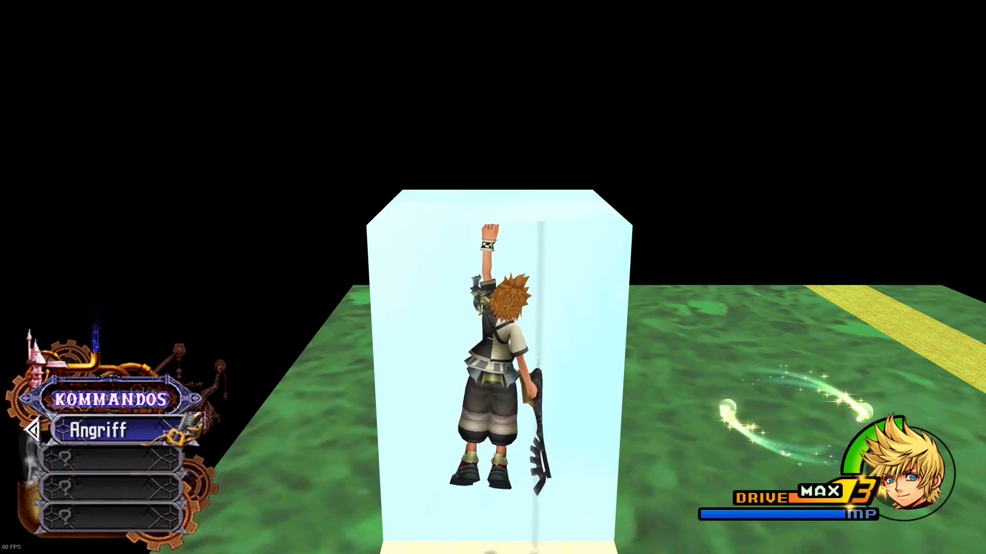
{"action": "key", "text": "a"}
{"action": "key", "text": "space"}
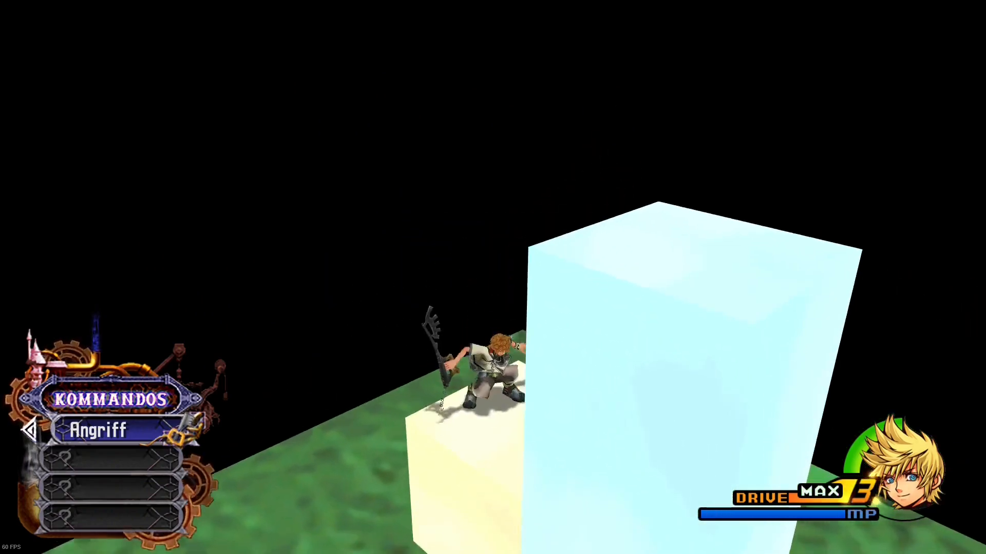
{"action": "key", "text": "space"}
Step: Run around both blocks and jump up the tall block again to inspect their sides and the ground behind
{"action": "key", "text": "w"}
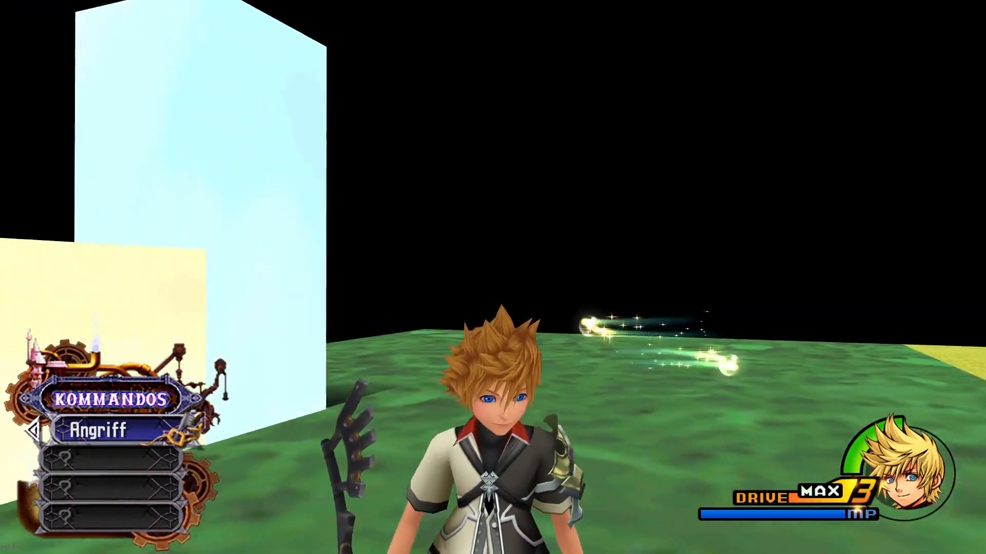
{"action": "key", "text": "w"}
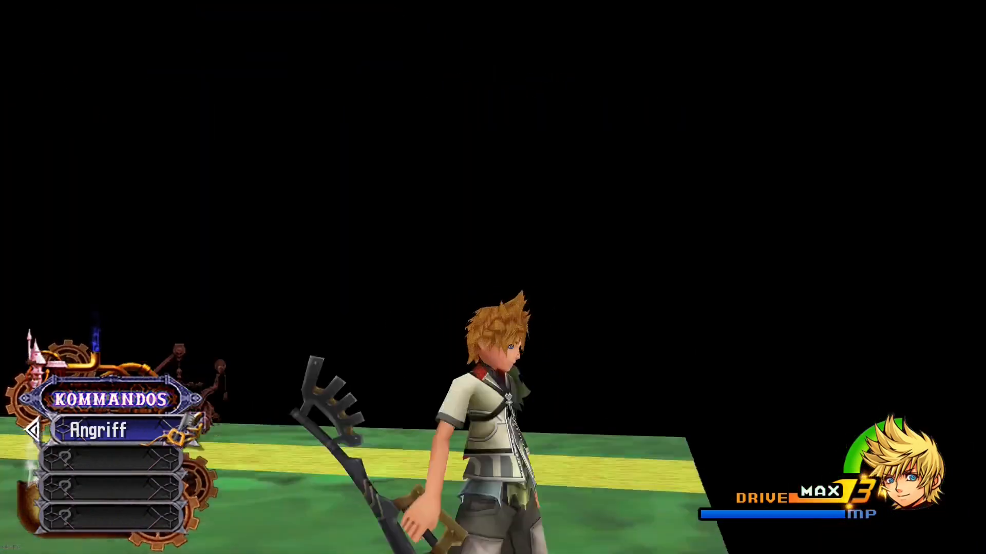
{"action": "key", "text": "w"}
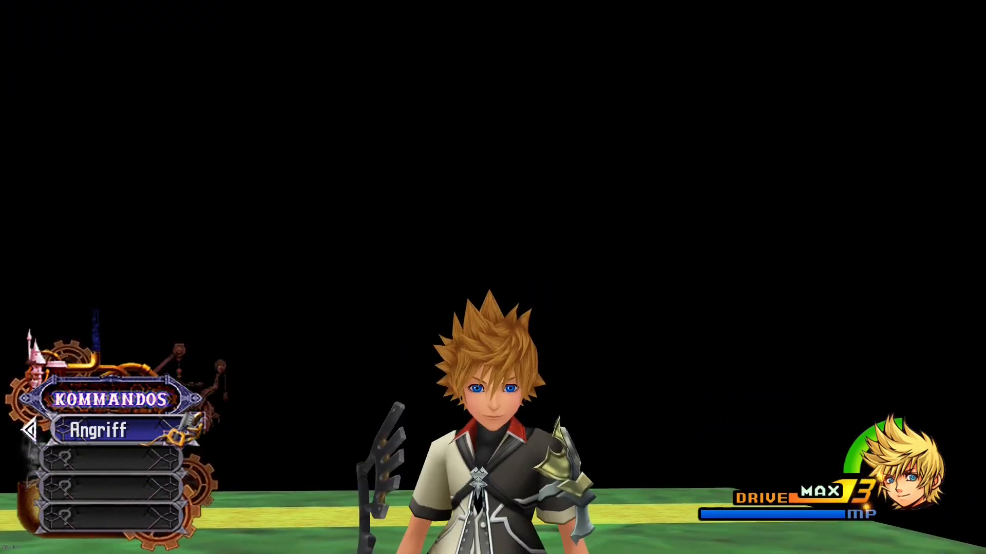
{"action": "key", "text": "w"}
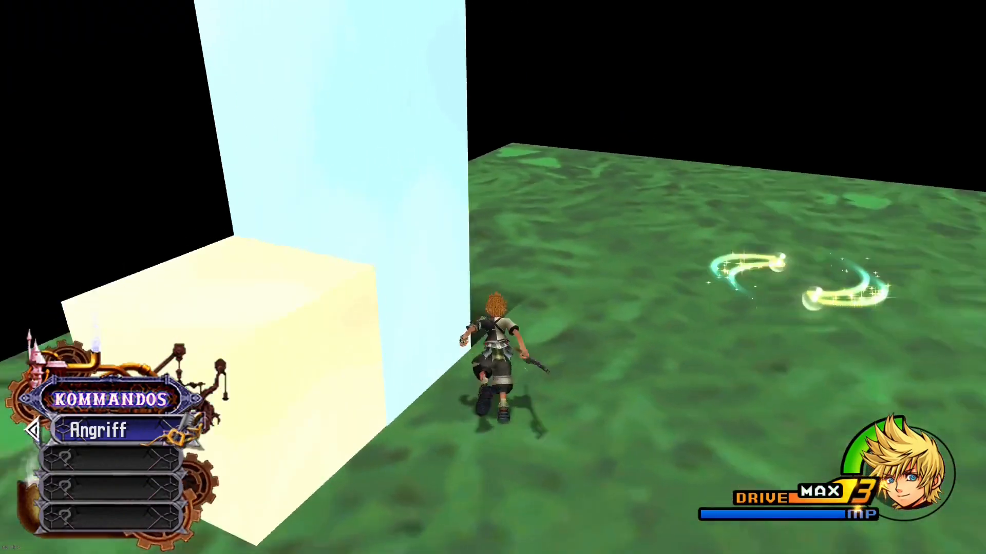
{"action": "key", "text": "space"}
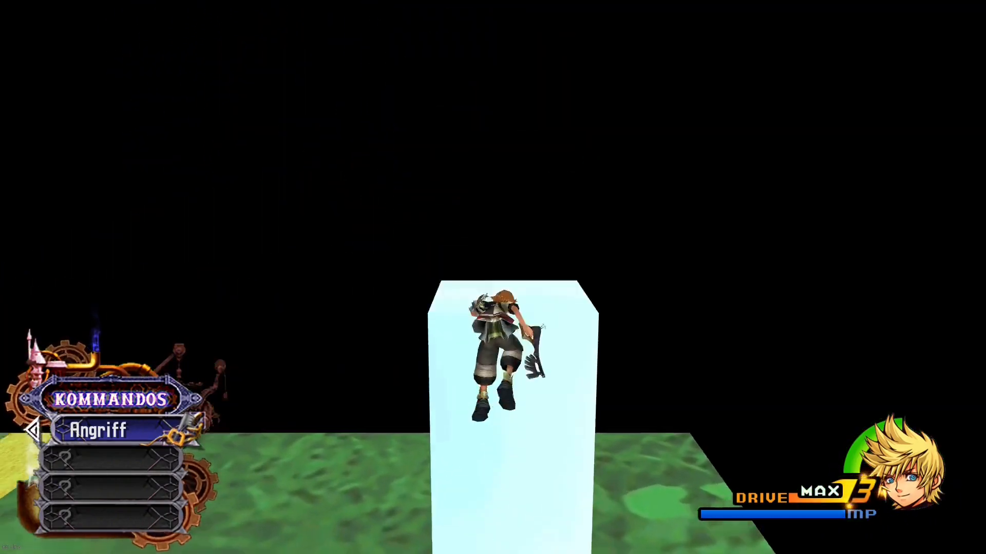
{"action": "key", "text": "space"}
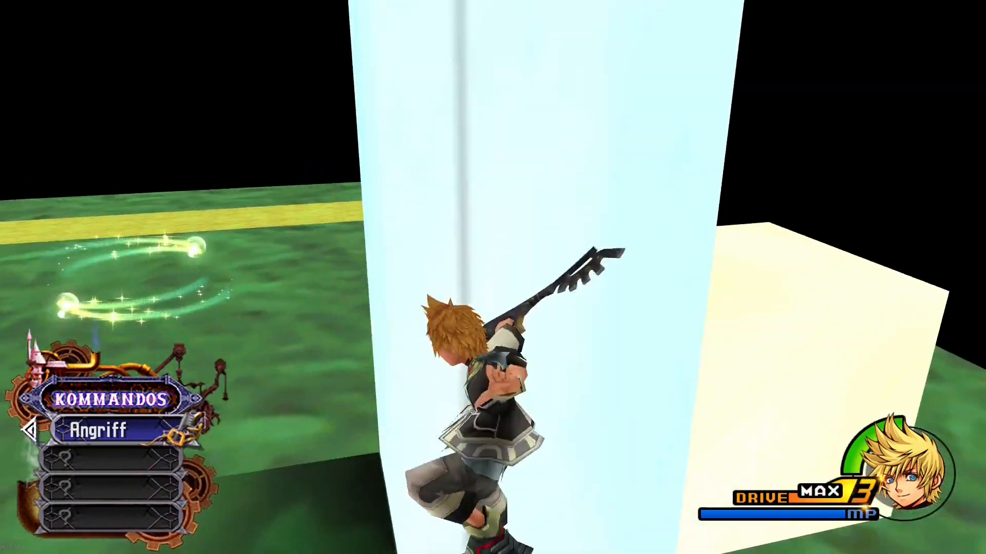
{"action": "key", "text": "w"}
{"action": "key", "text": "w"}
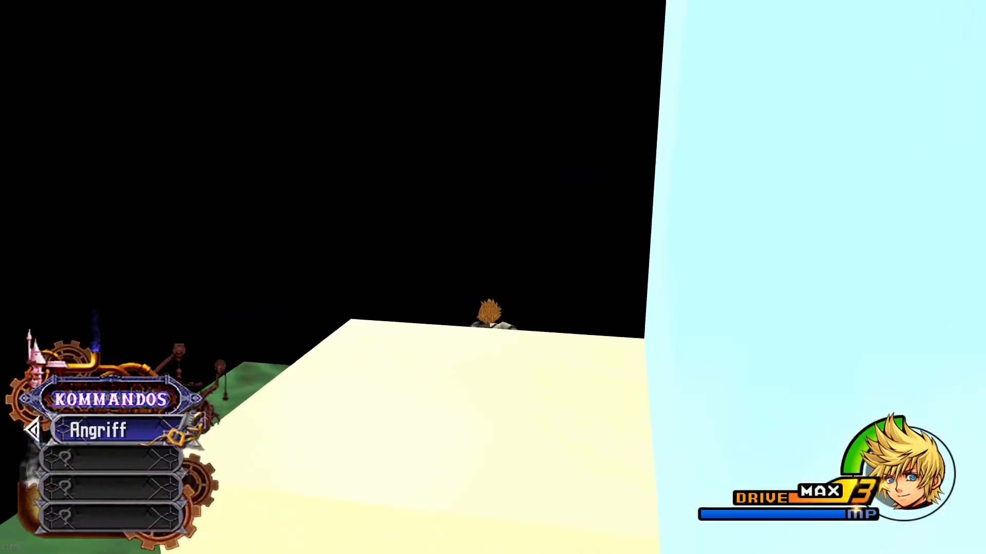
{"action": "key", "text": "w"}
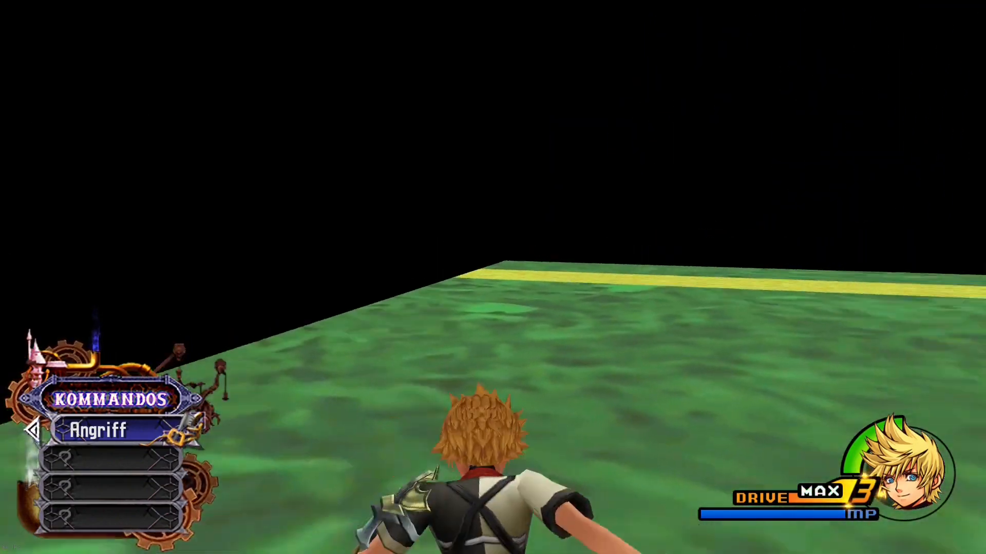
Step: Return to the yellow path strip and inspect the map corner, the path's end and the ground's edge
{"action": "key", "text": "w"}
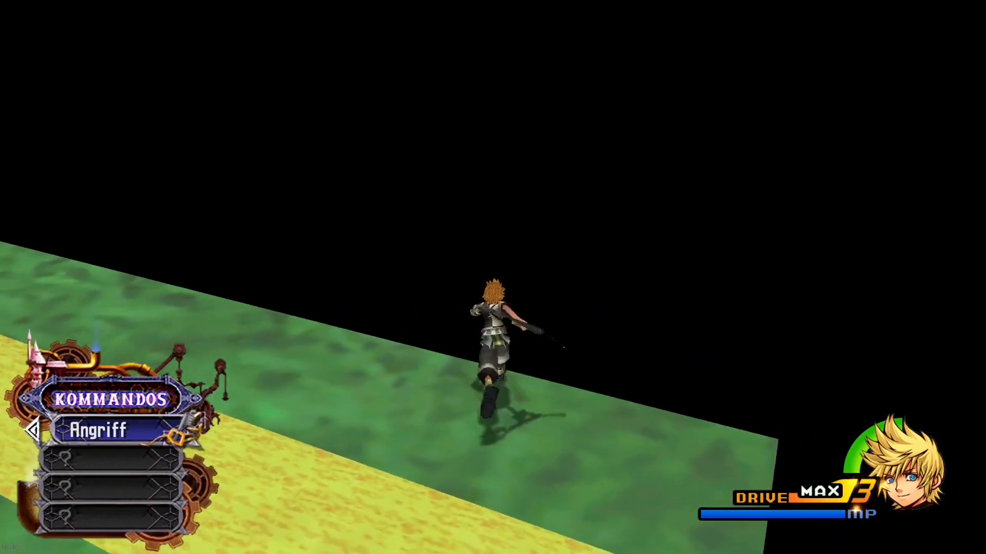
{"action": "key", "text": "w"}
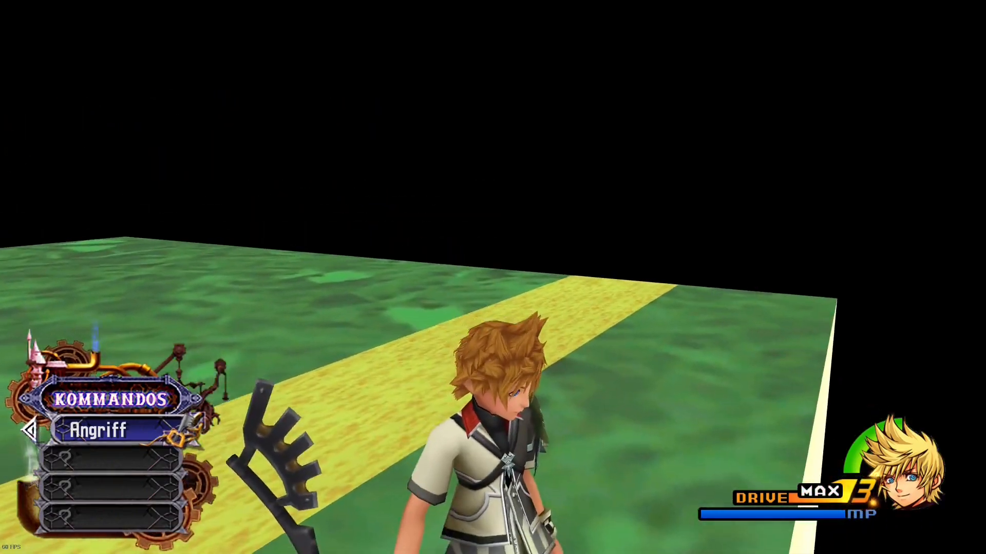
{"action": "key", "text": "w"}
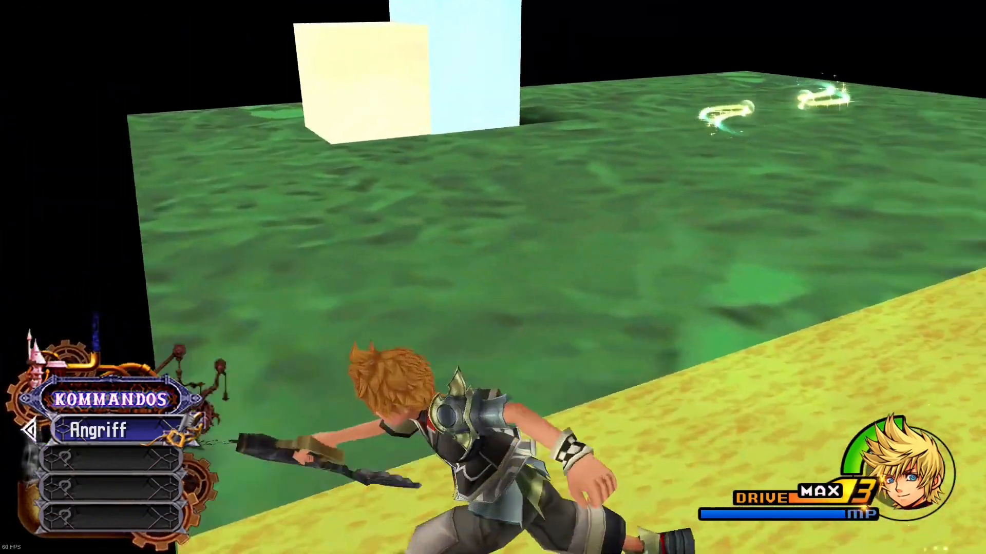
{"action": "key", "text": "w"}
{"action": "key", "text": "s"}
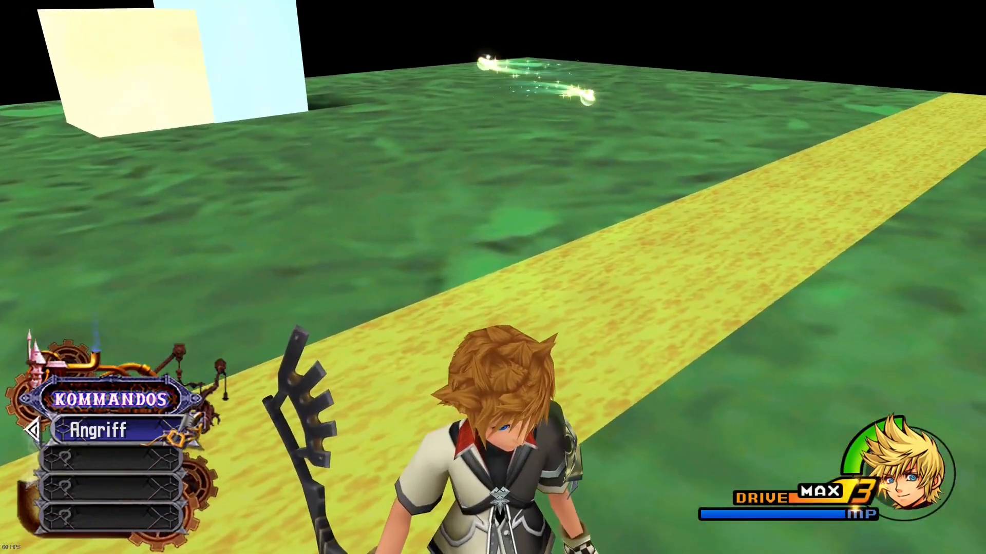
{"action": "key", "text": "s"}
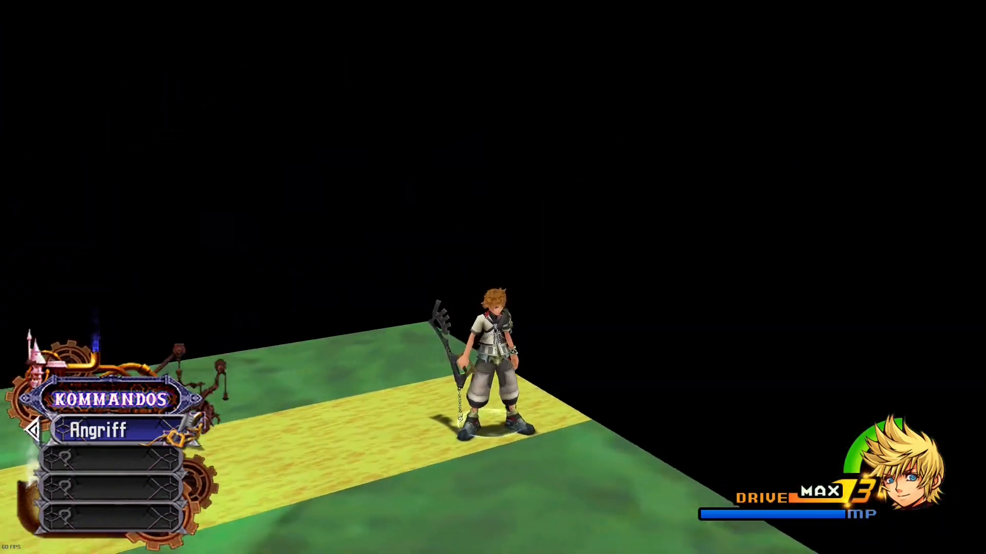
{"action": "key", "text": "w"}
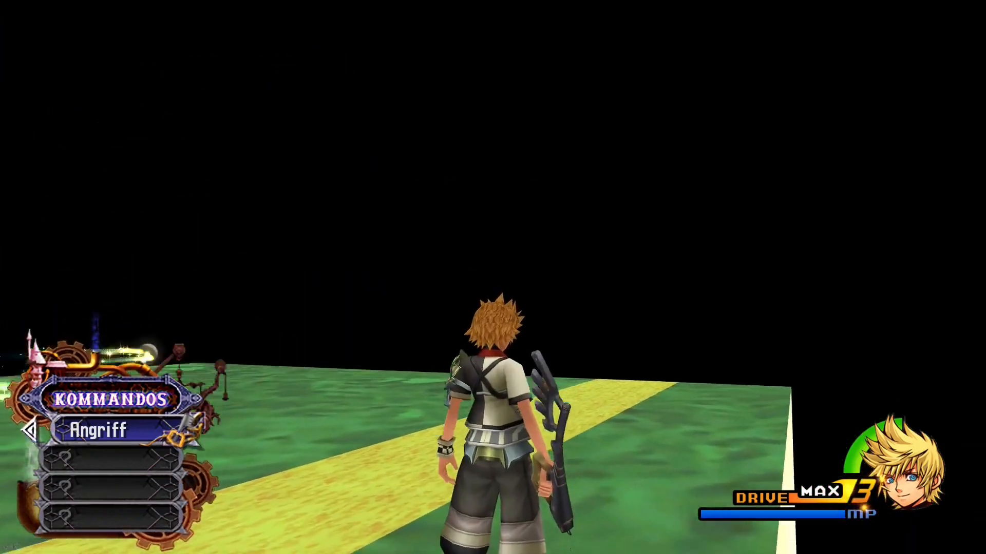
{"action": "key", "text": "d"}
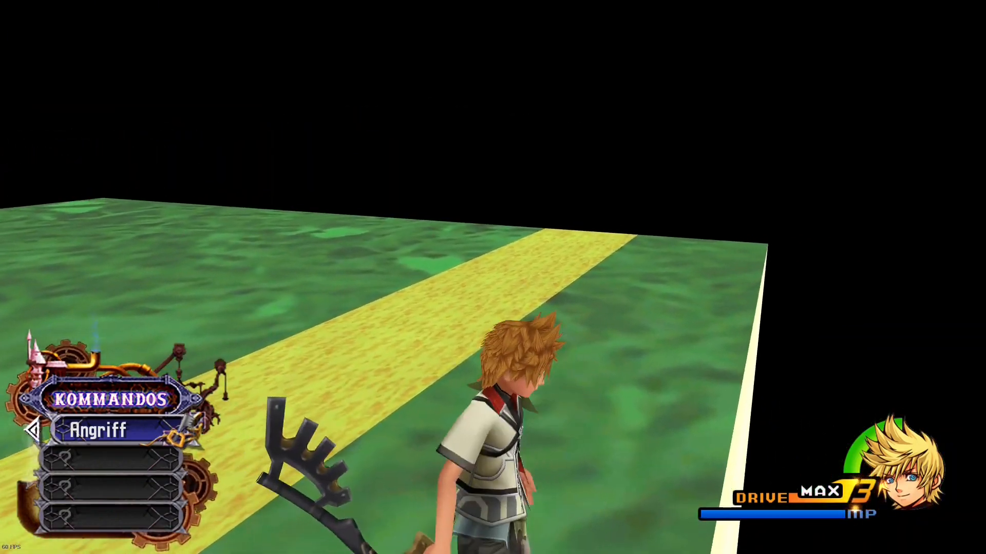
{"action": "key", "text": "a"}
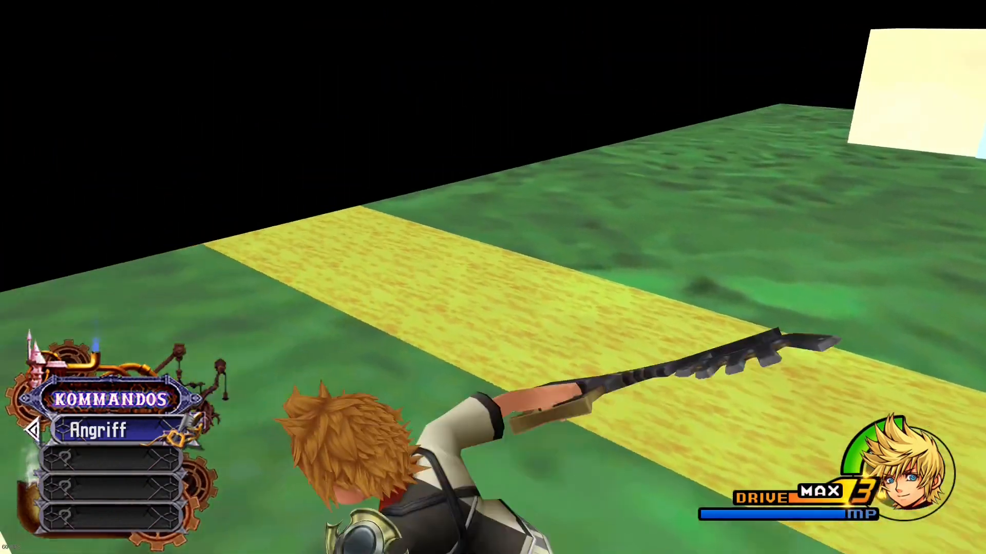
Step: Inspect the yellow path strip, the ground's edges and the two blocks from several angles and quit the game
{"action": "key", "text": "w"}
{"action": "key", "text": "d"}
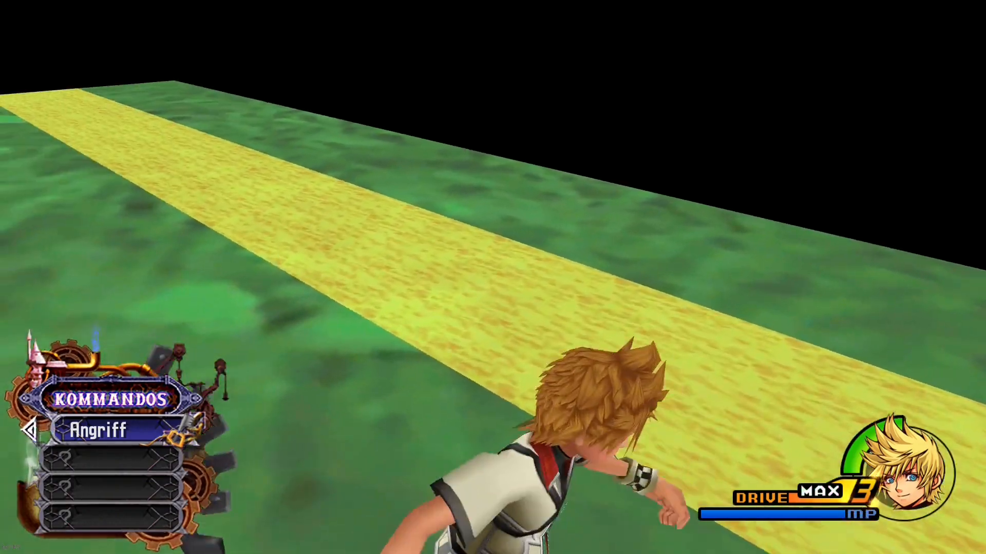
{"action": "key", "text": "s"}
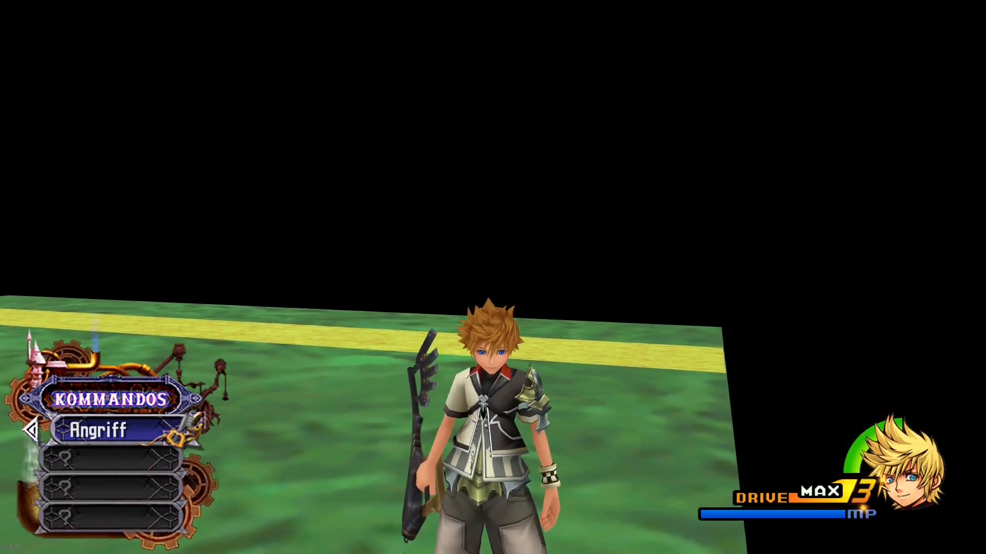
{"action": "key", "text": "w"}
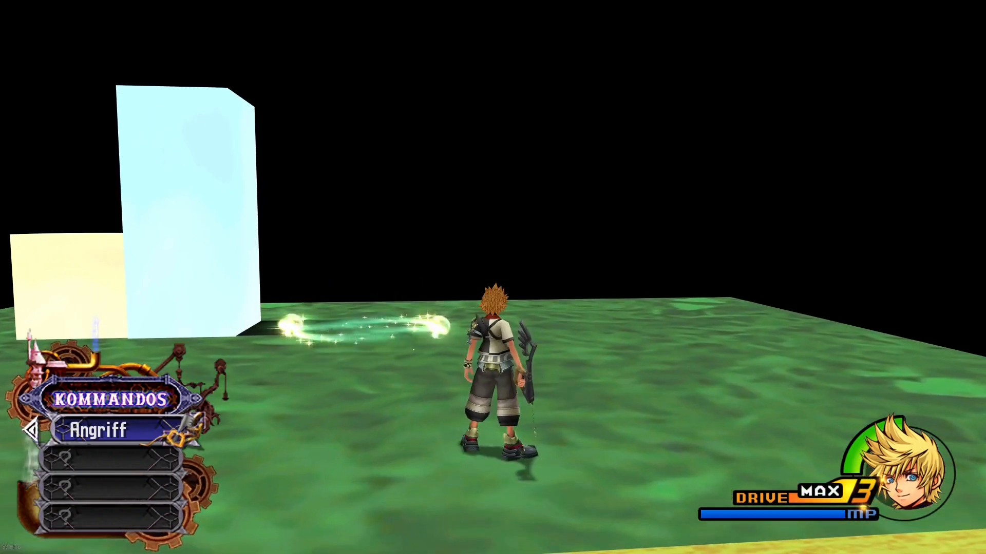
{"action": "key", "text": "Escape"}
{"action": "key", "text": "Return"}
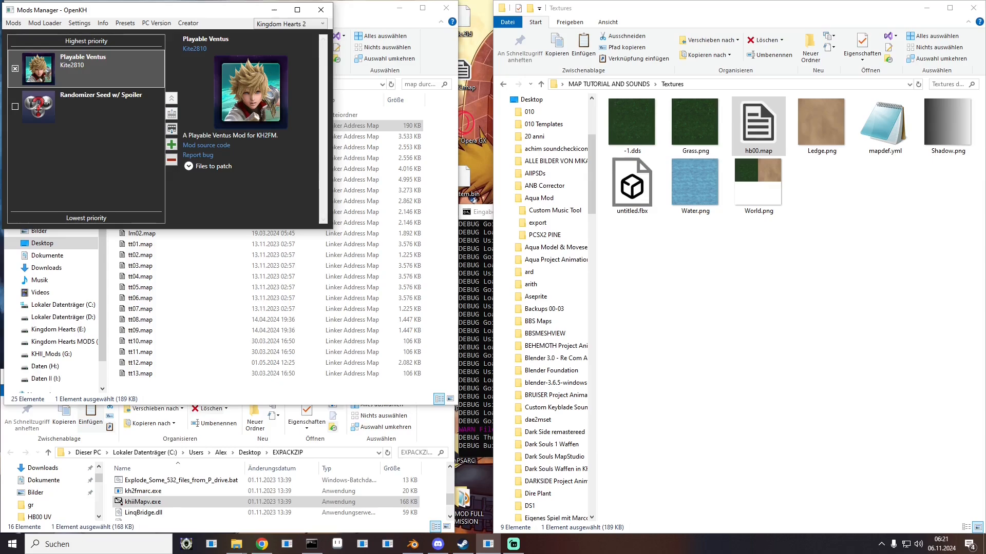
Step: Return from the mod's map folder through kh2 to the parent mod folder of Steam OpenKH
{"action": "left_click", "coordinate": [688, 287]}
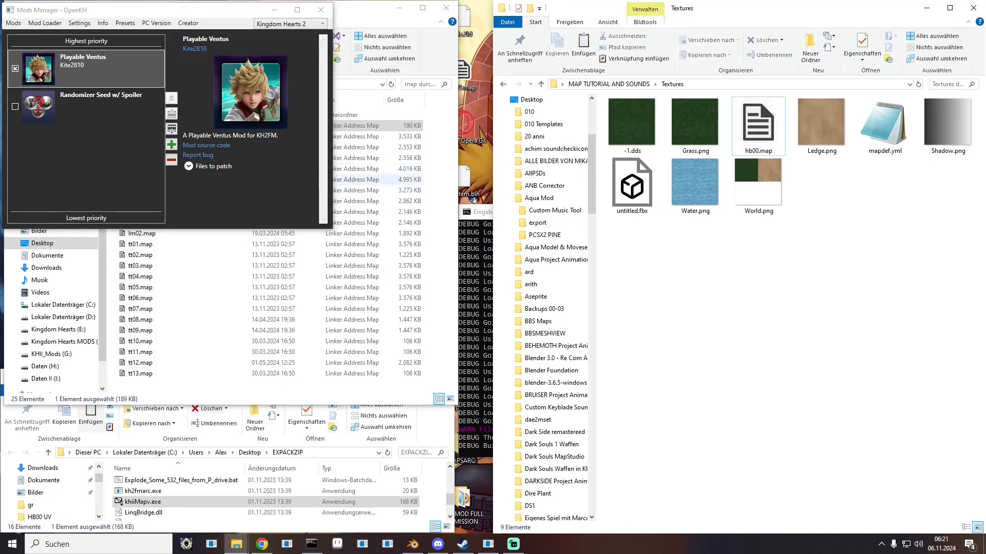
{"action": "left_click", "coordinate": [380, 180]}
{"action": "left_click", "coordinate": [234, 84]}
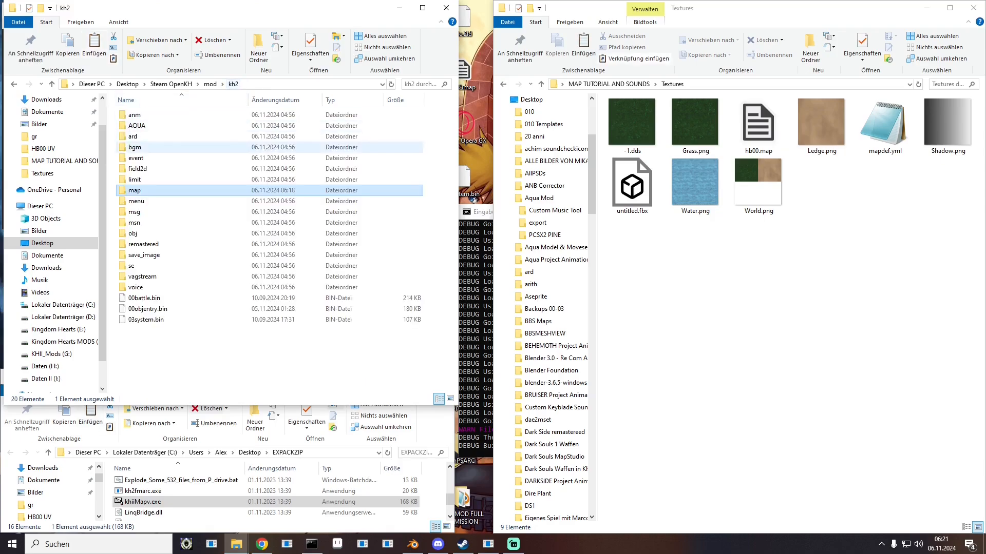
{"action": "double_click", "coordinate": [149, 243]}
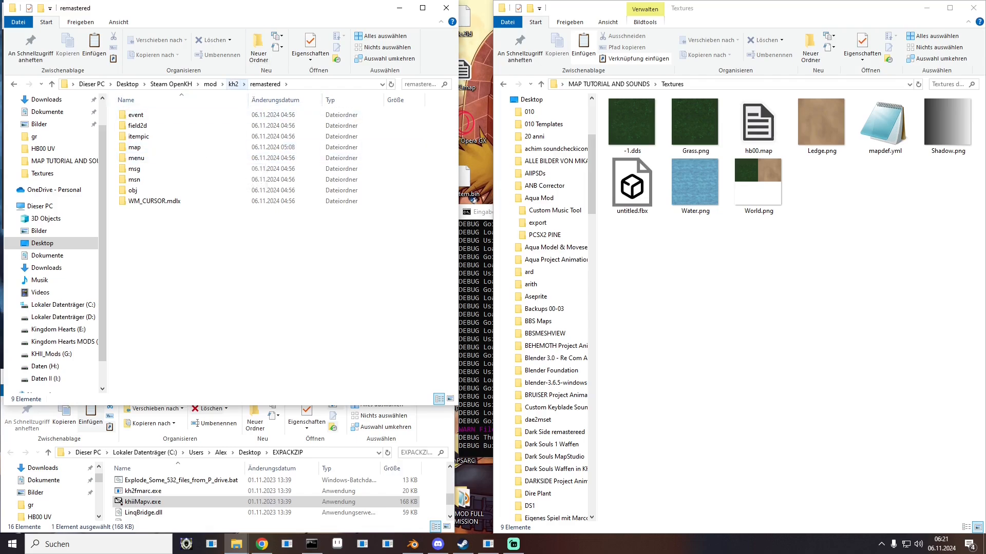
{"action": "left_click", "coordinate": [233, 84]}
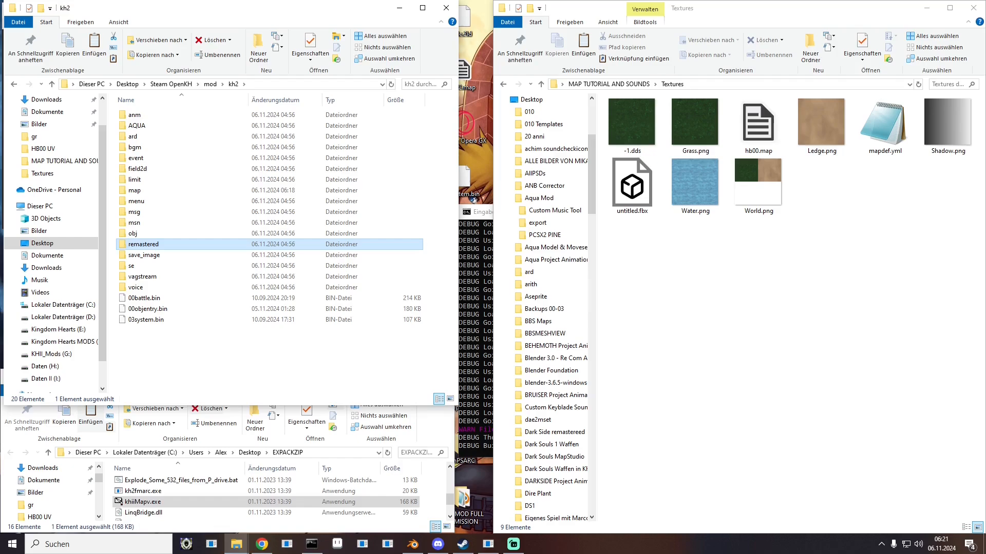
{"action": "left_click", "coordinate": [210, 83]}
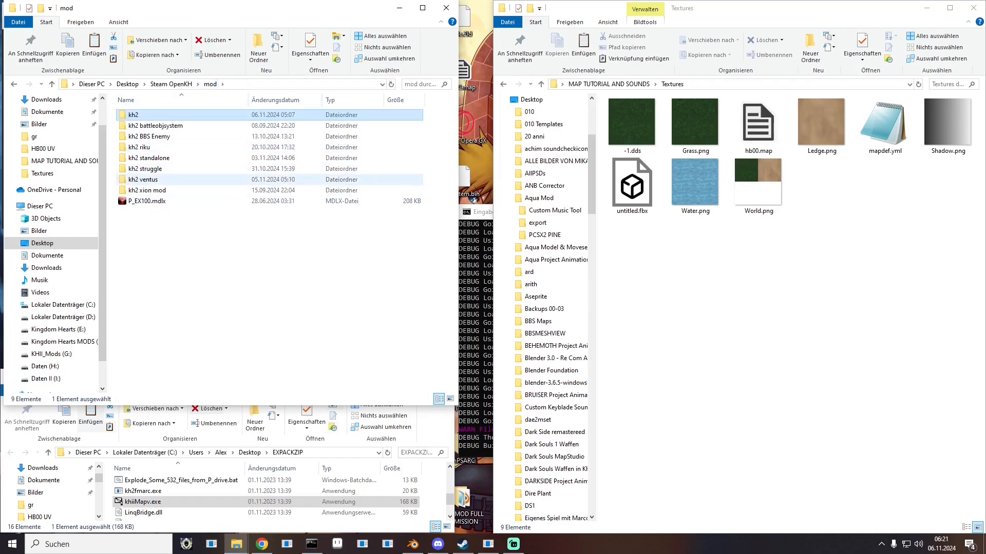
Step: Copy the last texture, -66.dds, from kh2 ventus\remastered\map\hb00.map
{"action": "double_click", "coordinate": [154, 180]}
{"action": "double_click", "coordinate": [144, 244]}
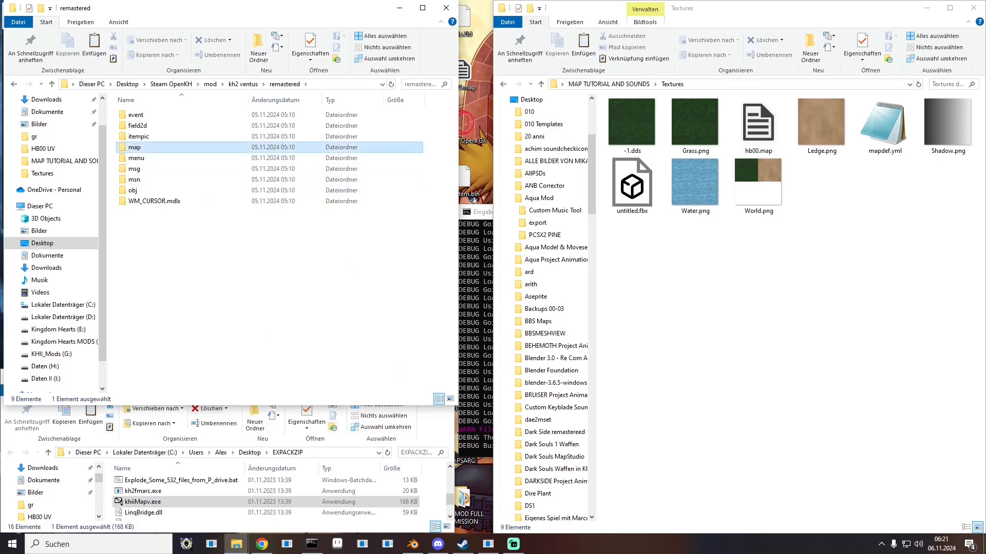
{"action": "double_click", "coordinate": [138, 148]}
{"action": "double_click", "coordinate": [142, 126]}
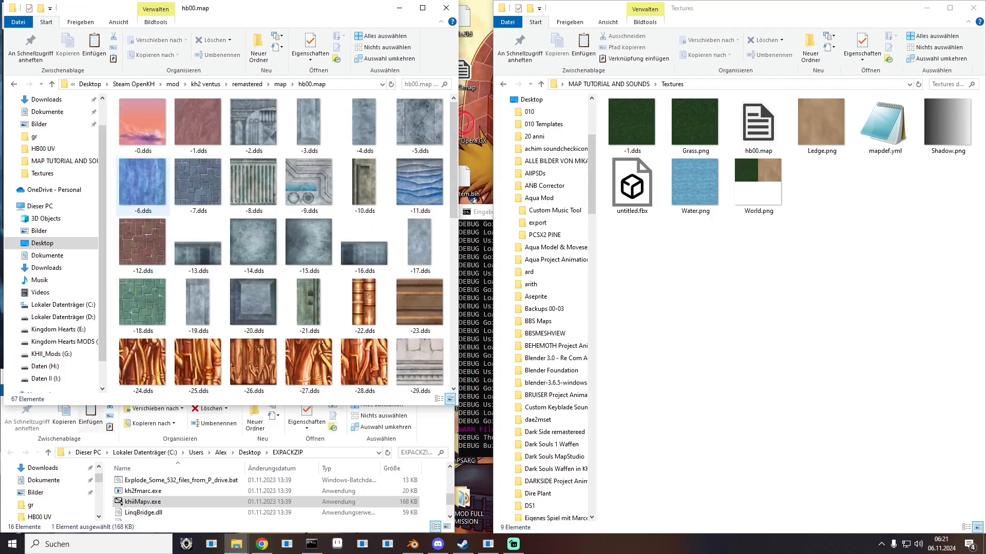
{"action": "scroll", "coordinate": [144, 359], "scroll_direction": "down", "scroll_amount": 5}
{"action": "right_click", "coordinate": [138, 370]}
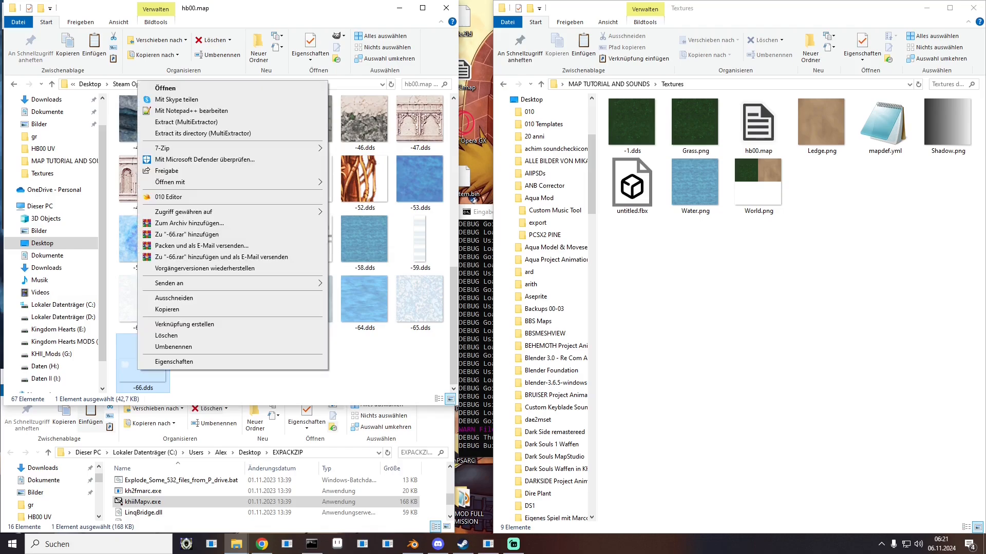
{"action": "left_click", "coordinate": [166, 309]}
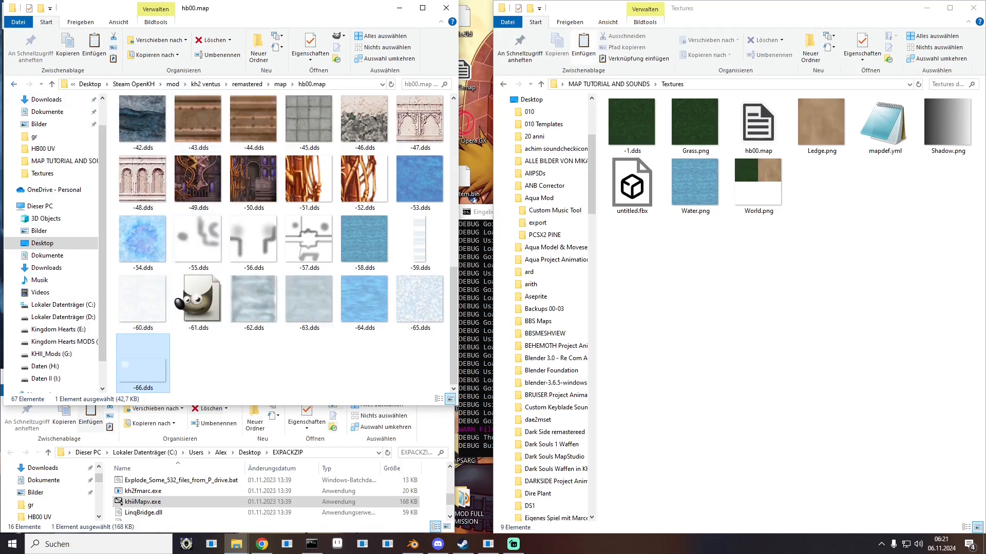
Step: Paste the copied texture into mod\kh2\remastered\map\hb00.map and name it -6.dds
{"action": "key", "text": "BackSpace"}
{"action": "key", "text": "BackSpace"}
{"action": "key", "text": "BackSpace"}
{"action": "key", "text": "BackSpace"}
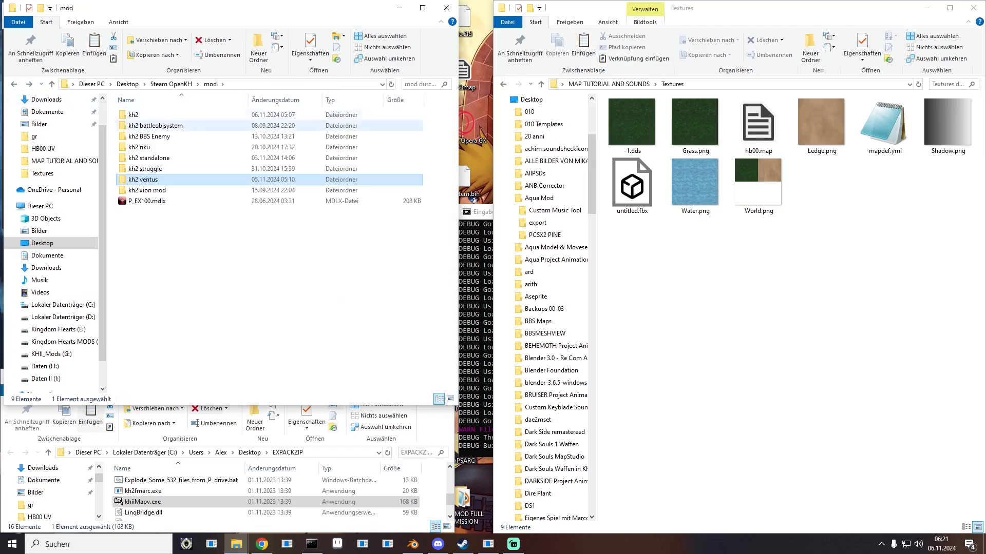
{"action": "double_click", "coordinate": [135, 115]}
{"action": "double_click", "coordinate": [143, 244]}
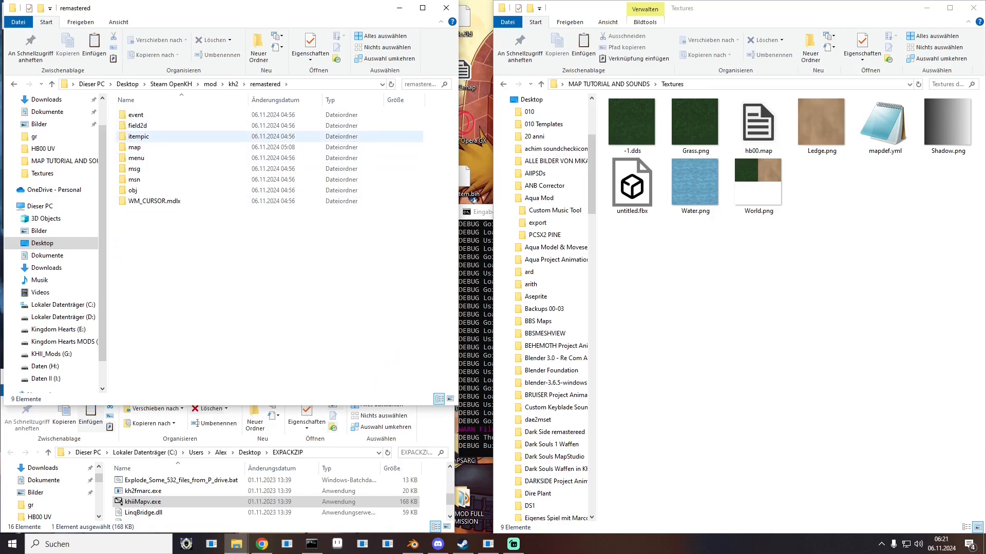
{"action": "double_click", "coordinate": [135, 148]}
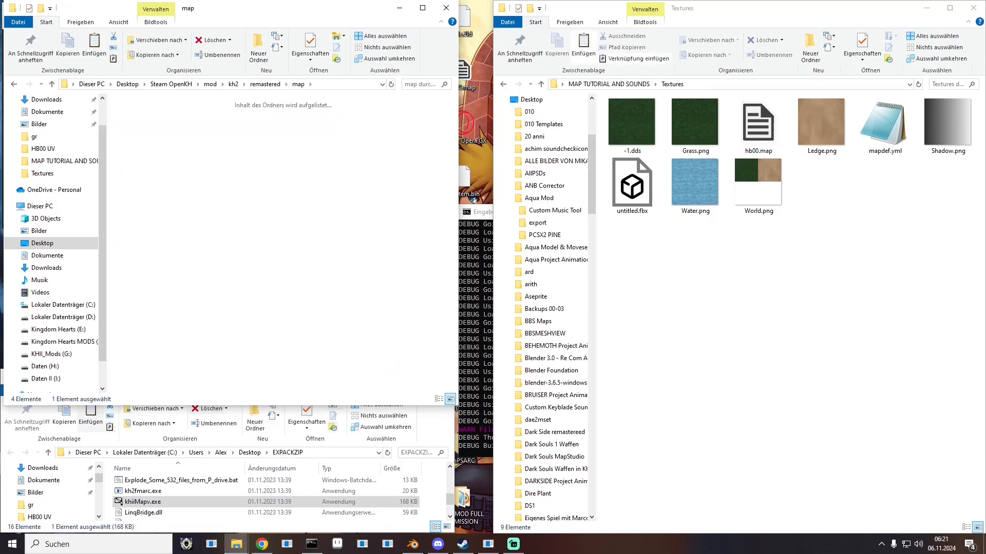
{"action": "double_click", "coordinate": [139, 129]}
{"action": "right_click", "coordinate": [252, 247]}
{"action": "left_click", "coordinate": [286, 319]}
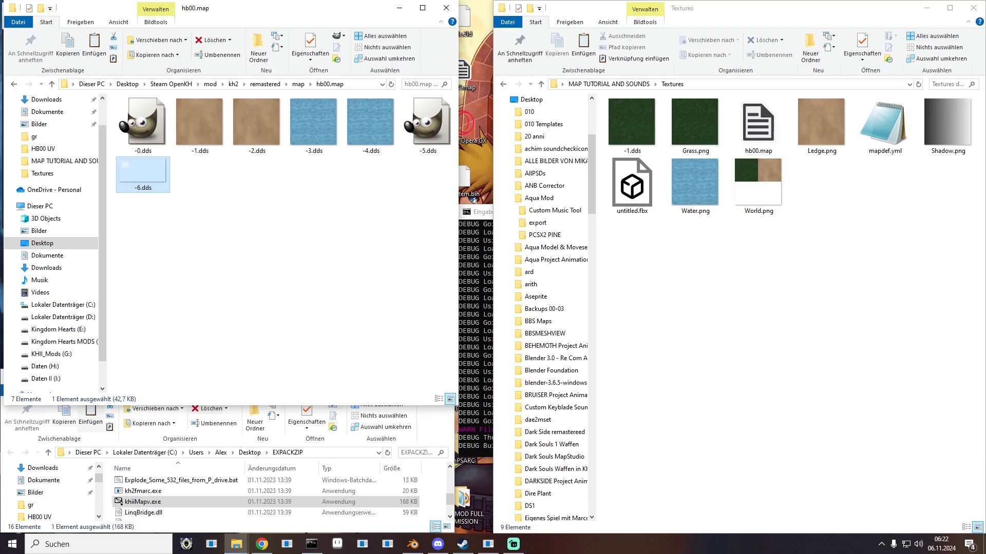
{"action": "left_click", "coordinate": [246, 208]}
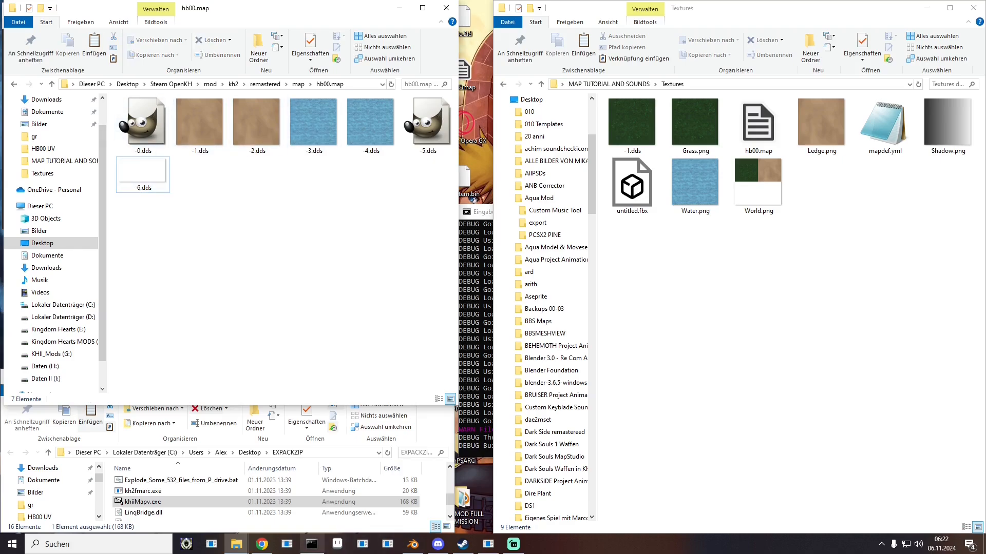
Step: Switch to the OpenKH Mods Manager, launch Kingdom Hearts 2 through its mod loader and load the saved game
{"action": "left_click", "coordinate": [487, 544]}
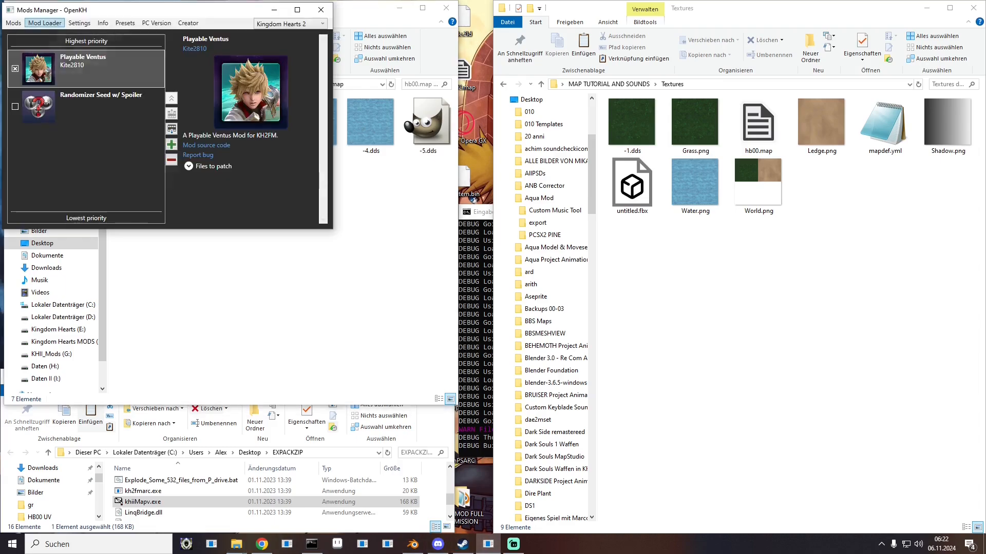
{"action": "left_click", "coordinate": [45, 23]}
{"action": "left_click", "coordinate": [58, 57]}
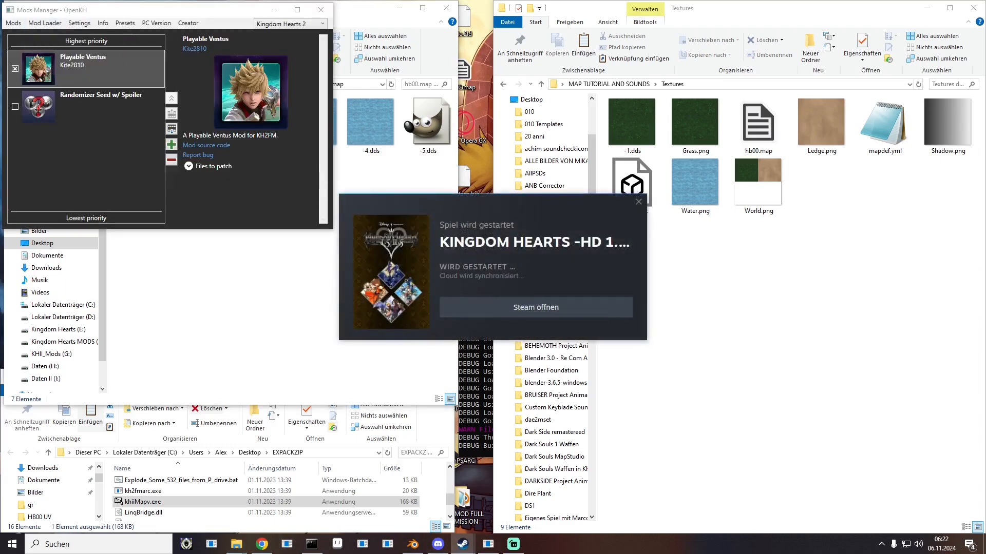
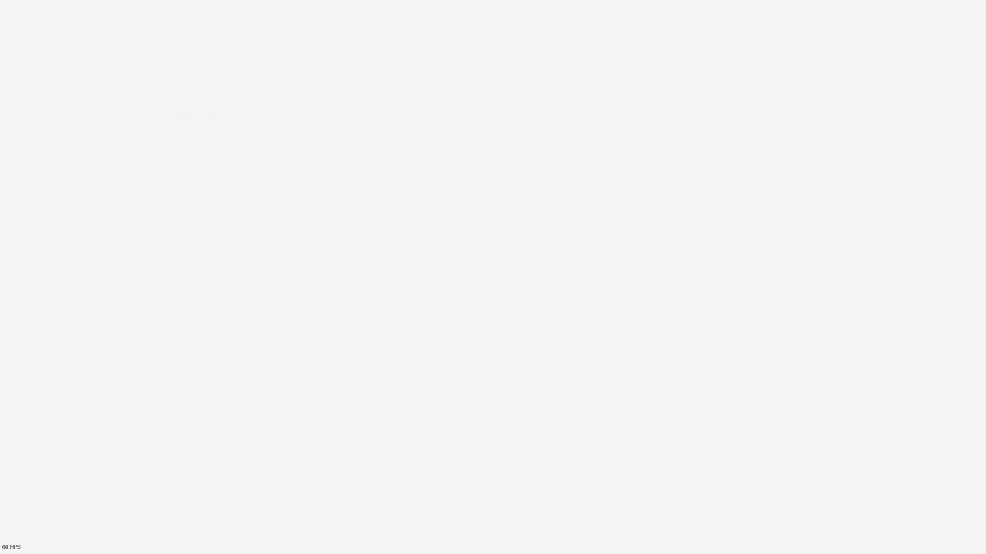
{"action": "key", "text": "Down"}
{"action": "key", "text": "Return"}
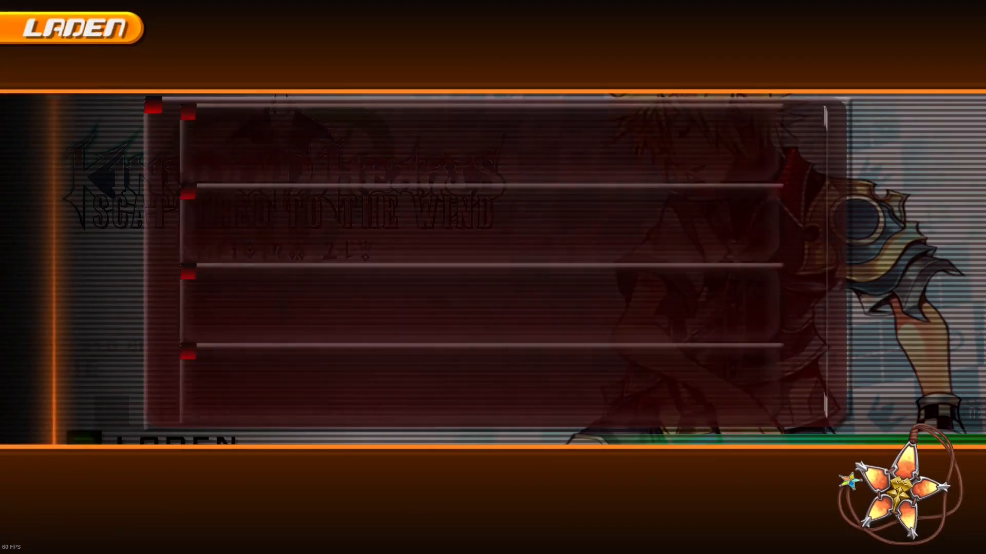
{"action": "key", "text": "Return"}
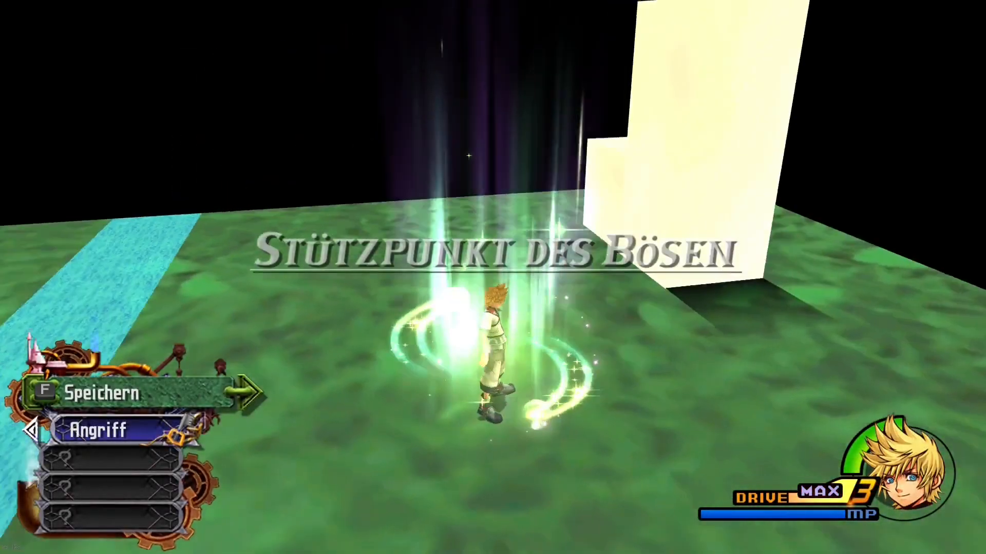
Step: Run from the save point to the two cream blocks, climb the low one and jump at the tall one
{"action": "key", "text": "w"}
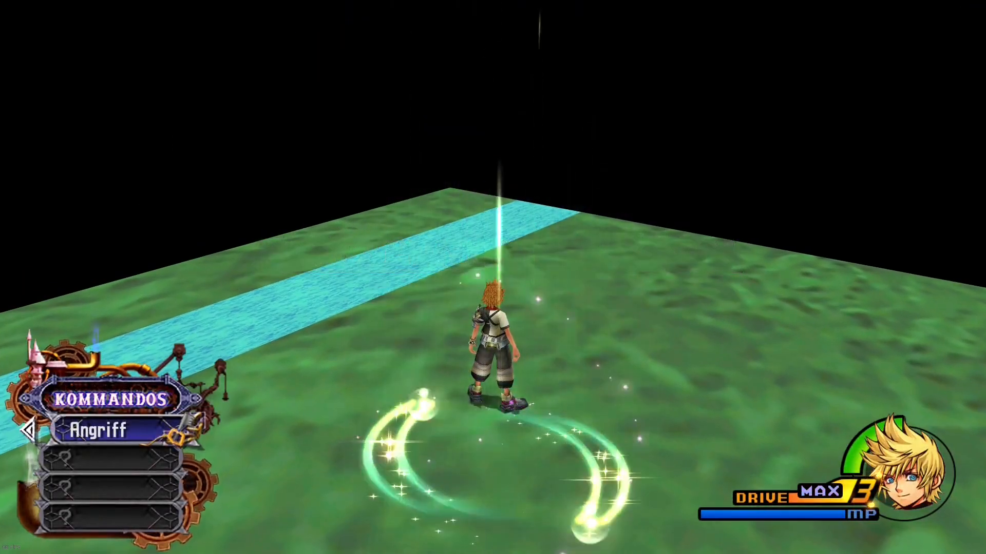
{"action": "key", "text": "a"}
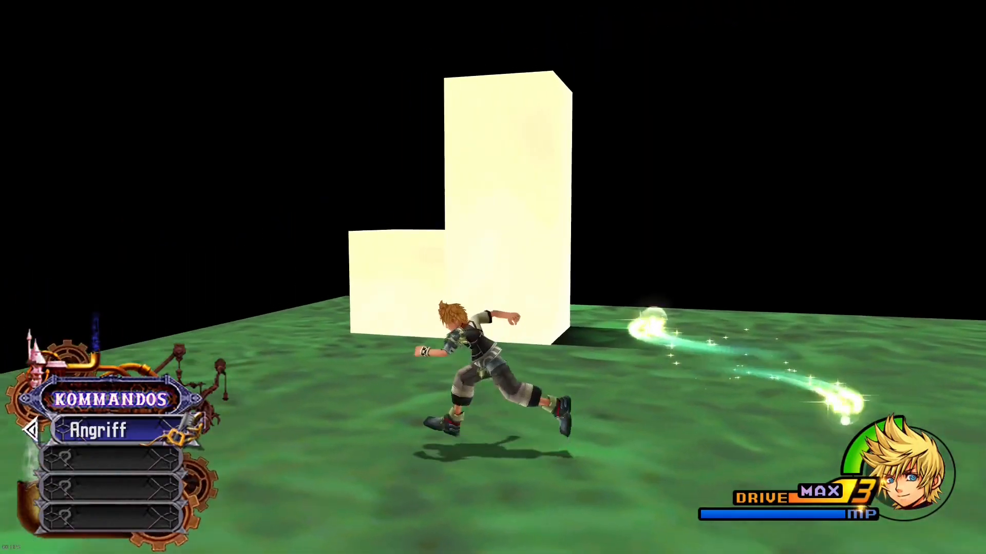
{"action": "key", "text": "w"}
{"action": "key", "text": "w"}
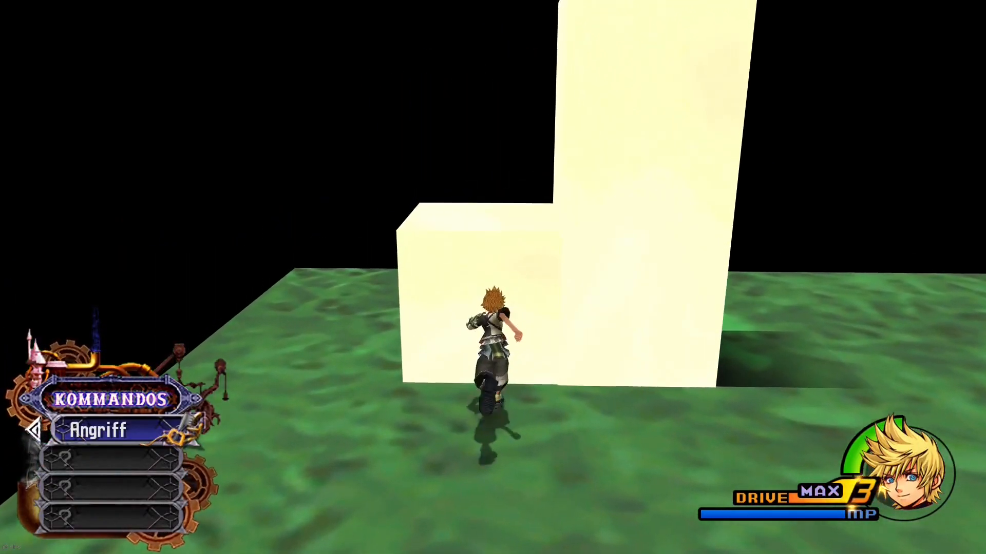
{"action": "key", "text": "a"}
{"action": "key", "text": "w"}
{"action": "key", "text": "space"}
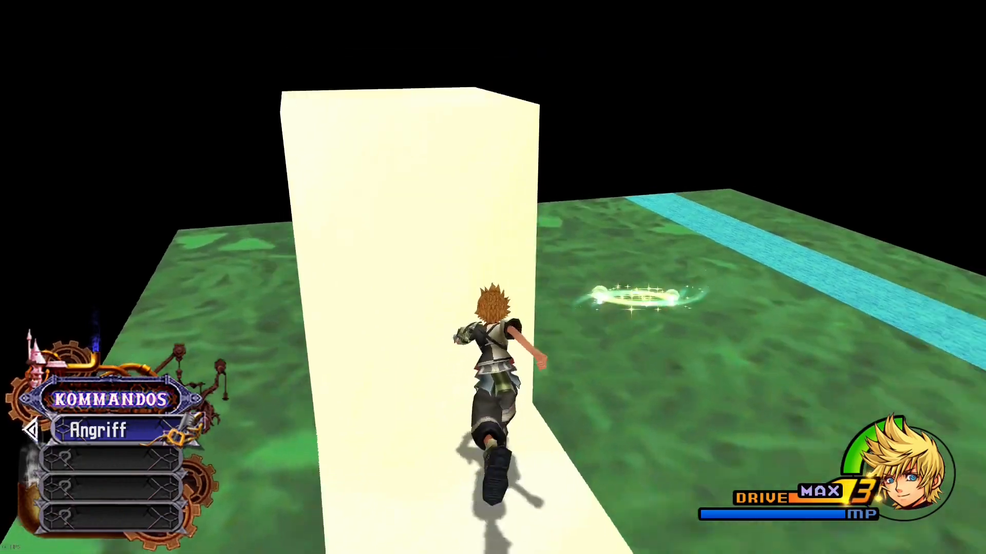
{"action": "key", "text": "space"}
{"action": "key", "text": "w"}
Step: Run onto the light-blue strip and follow it along the ground to check its texture
{"action": "key", "text": "a"}
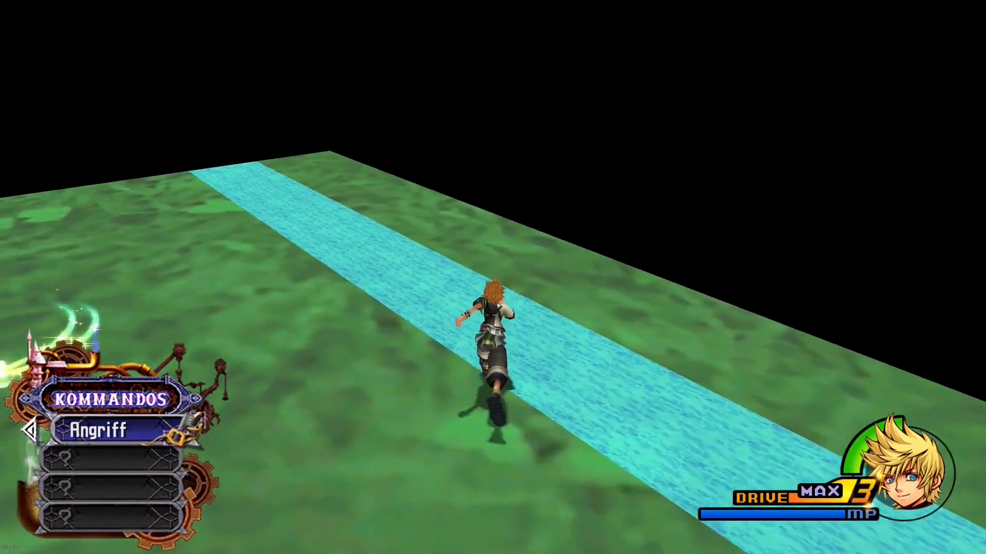
{"action": "key", "text": "w"}
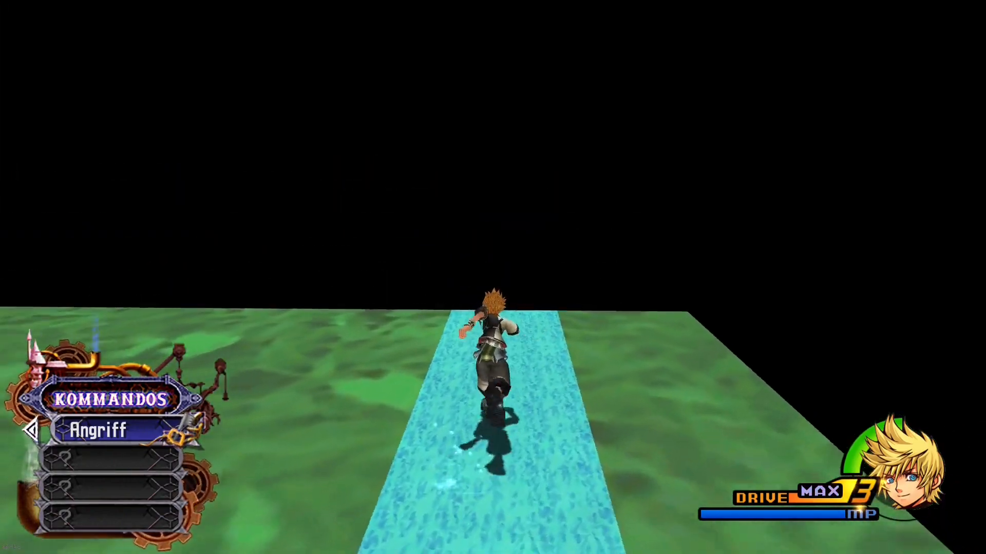
{"action": "key", "text": "d"}
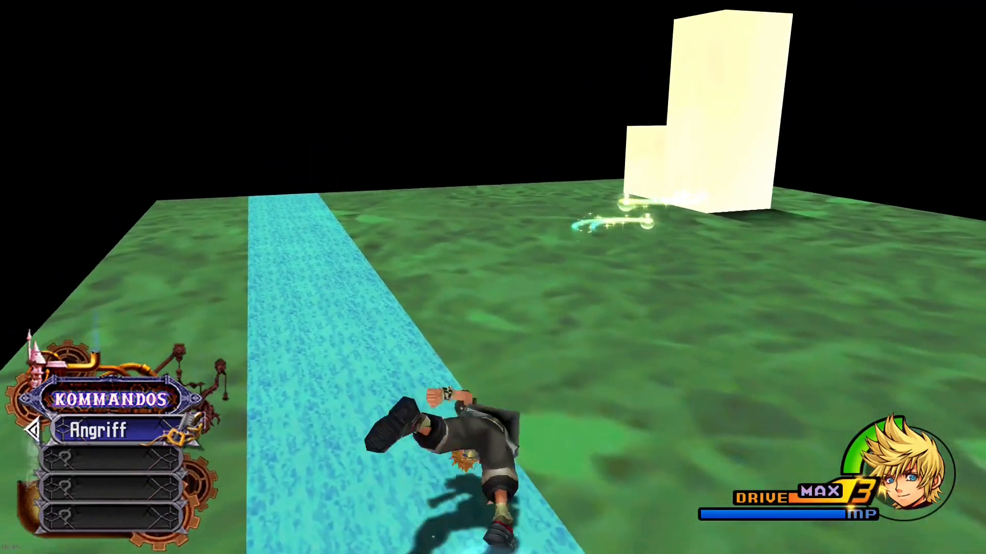
{"action": "key", "text": "w"}
{"action": "key", "text": "w"}
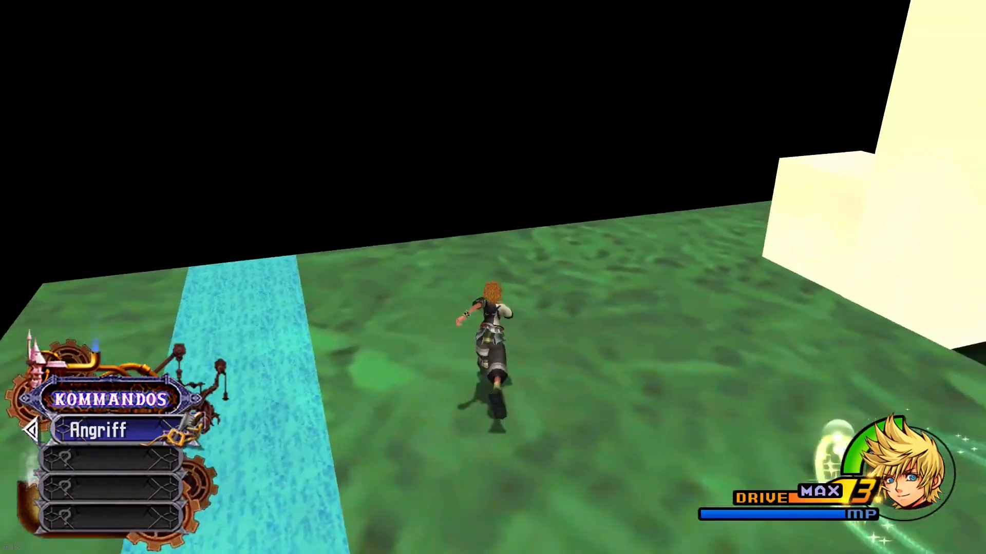
Step: Circle the two cream blocks and examine their sides, the shadow and the surrounding ground
{"action": "key", "text": "d"}
{"action": "key", "text": "w"}
{"action": "key", "text": "w"}
{"action": "key", "text": "a"}
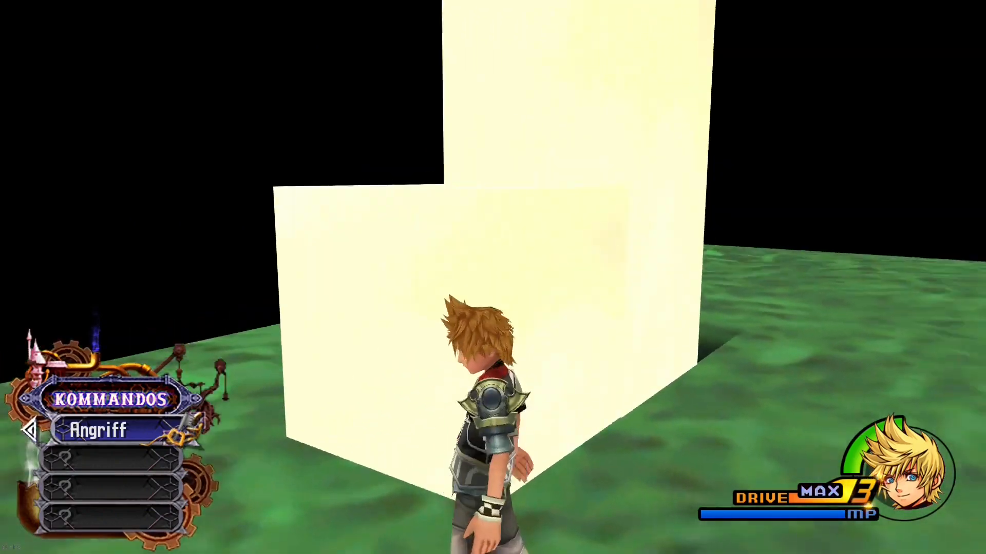
{"action": "key", "text": "w"}
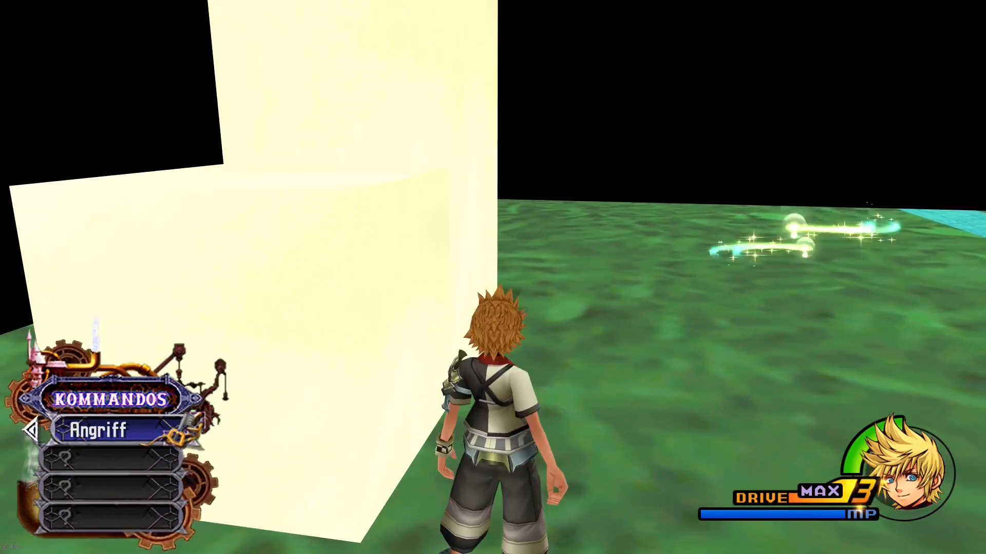
{"action": "key", "text": "w"}
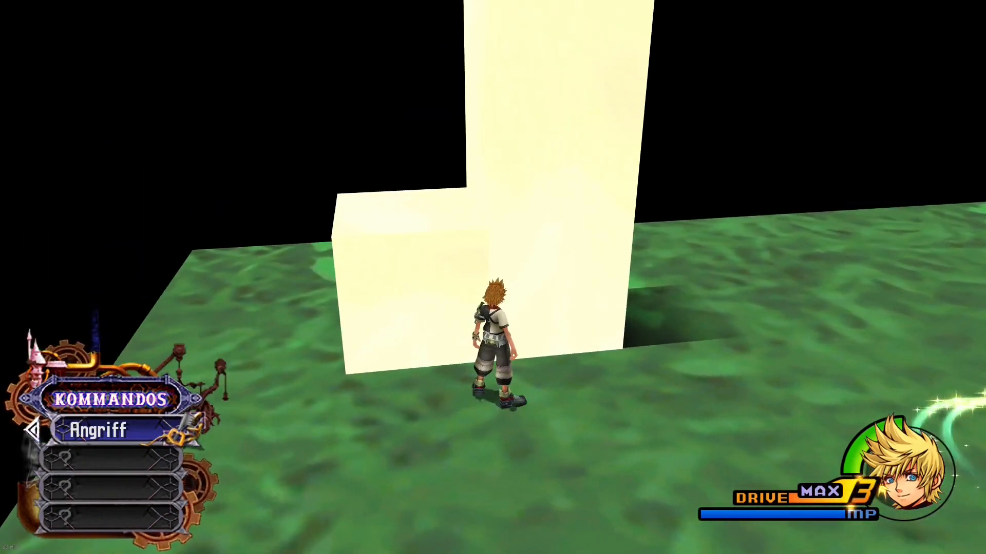
{"action": "key", "text": "w"}
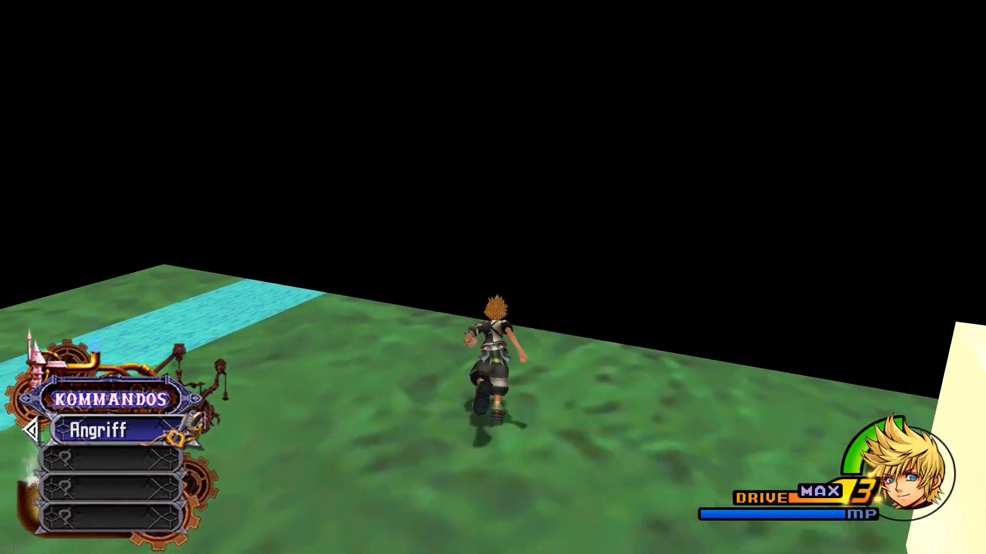
Step: Run past the cream blocks and back onto the light-blue strip to check the map's textures once more
{"action": "key", "text": "w"}
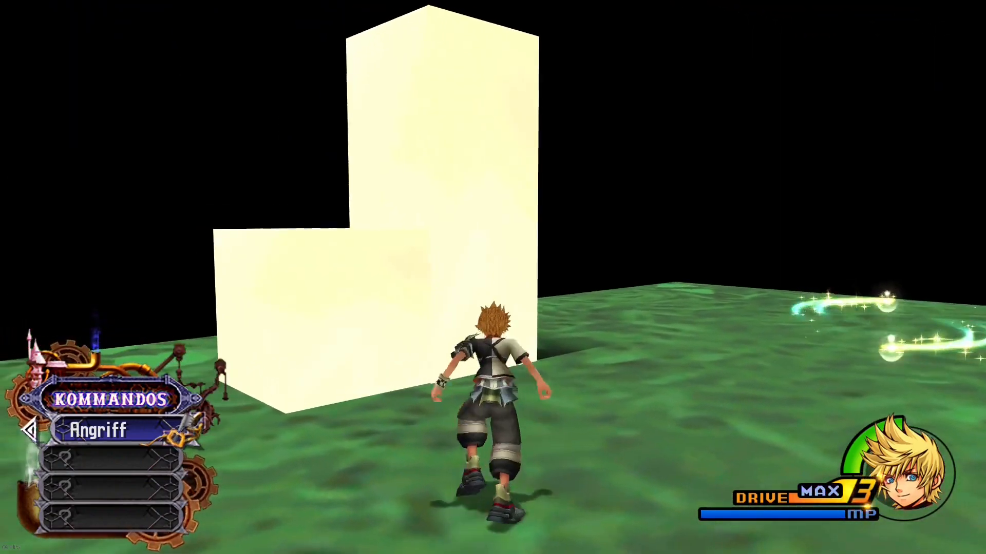
{"action": "key", "text": "w"}
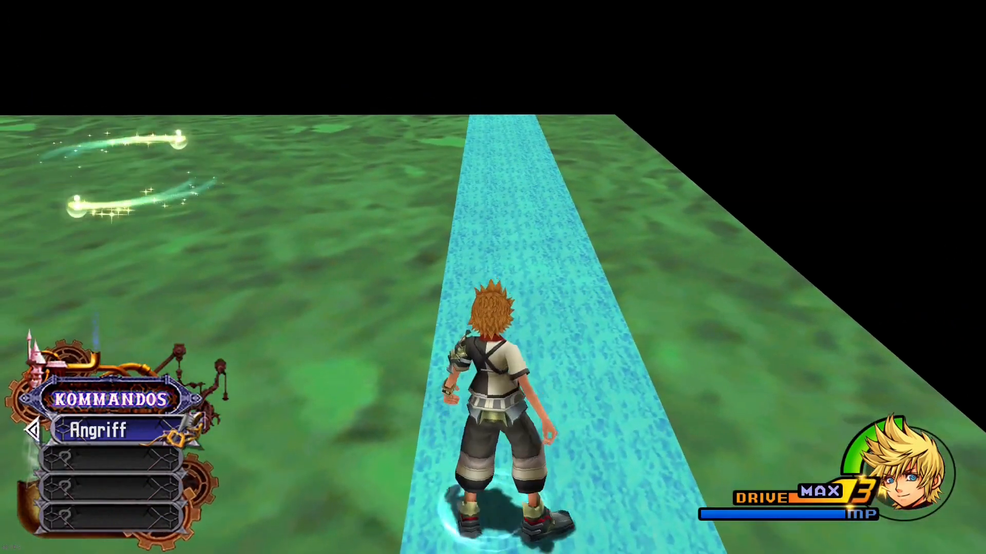
{"action": "key", "text": "w"}
{"action": "key", "text": "w"}
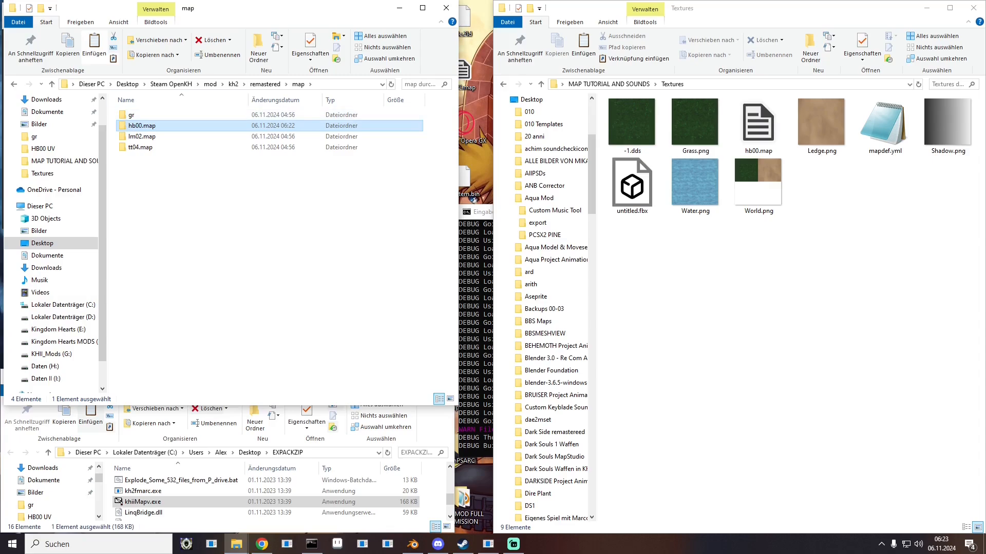
Step: Check the map files in the mod's kh2/map folder, and switch from Textures to its parent folder MAP TUTORIAL AND SOUNDS
{"action": "left_click", "coordinate": [234, 84]}
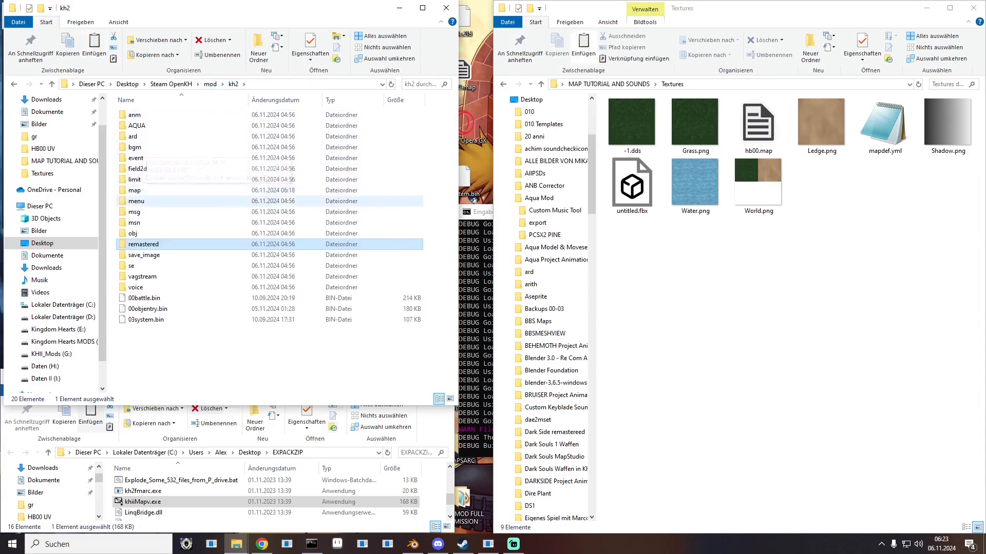
{"action": "left_click", "coordinate": [135, 190]}
{"action": "double_click", "coordinate": [135, 190]}
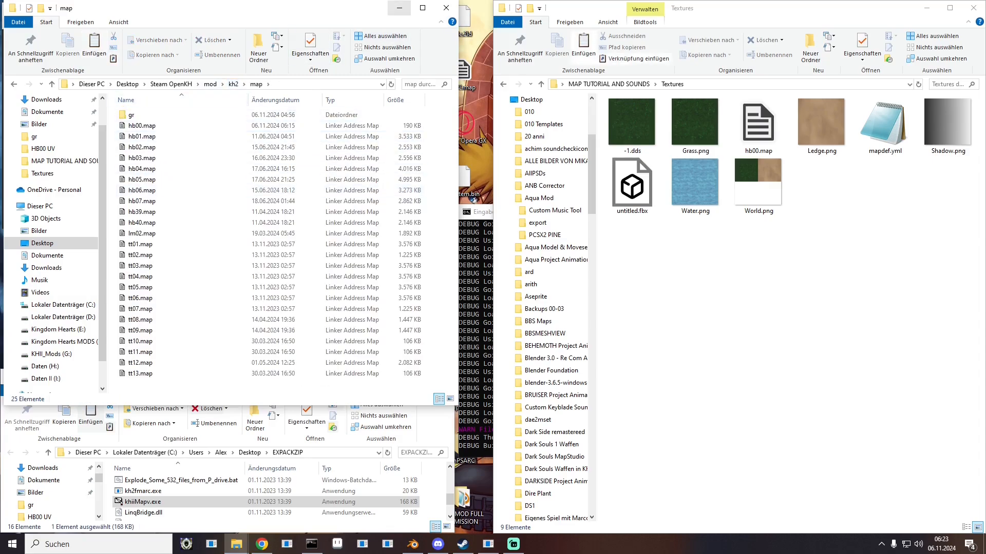
{"action": "left_click", "coordinate": [399, 9]}
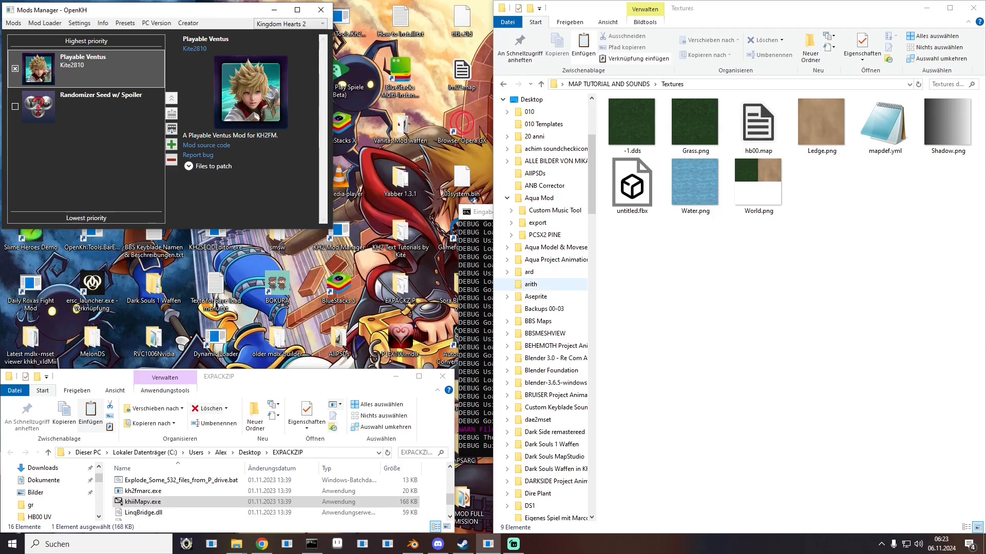
{"action": "left_click", "coordinate": [620, 84]}
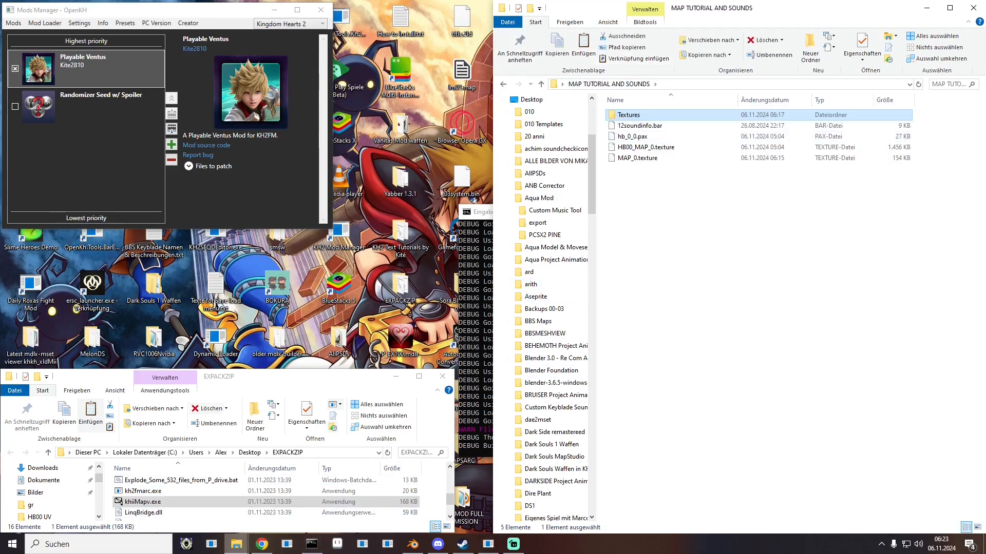
Step: Launch 010 Editor, dismiss the restore notice, close 12soundinfo.bar and hb00.map, and shrink the window to reveal the folder
{"action": "left_click", "coordinate": [236, 544]}
{"action": "mouse_move", "coordinate": [214, 498]}
{"action": "left_click", "coordinate": [240, 466]}
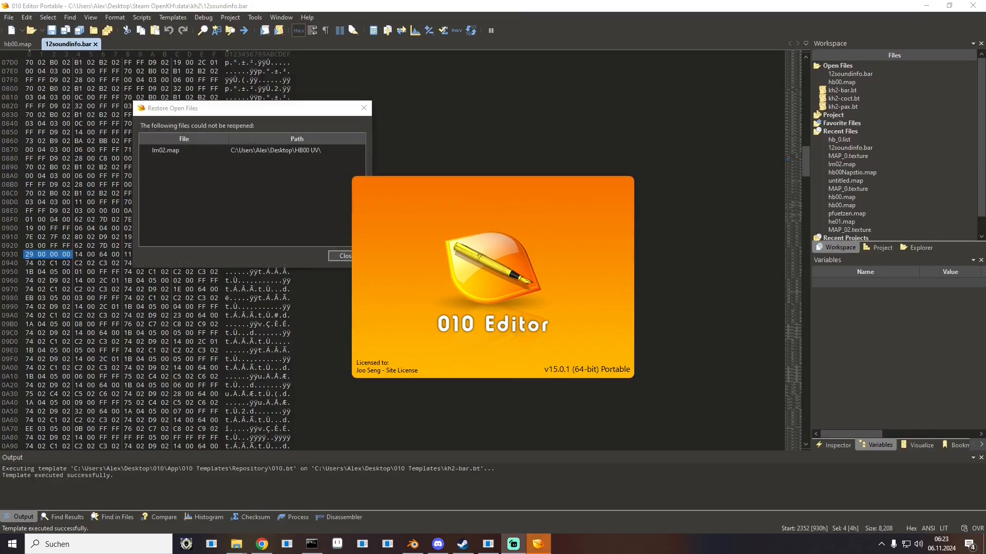
{"action": "left_click", "coordinate": [346, 256]}
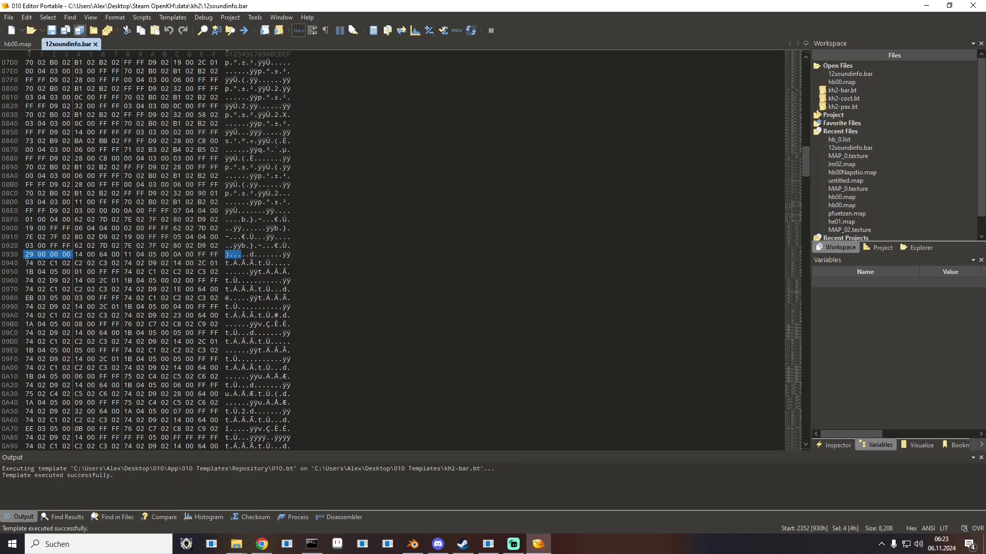
{"action": "left_click", "coordinate": [96, 45]}
{"action": "left_click", "coordinate": [36, 45]}
{"action": "left_click_drag", "start_coordinate": [213, 6], "coordinate": [261, 31]}
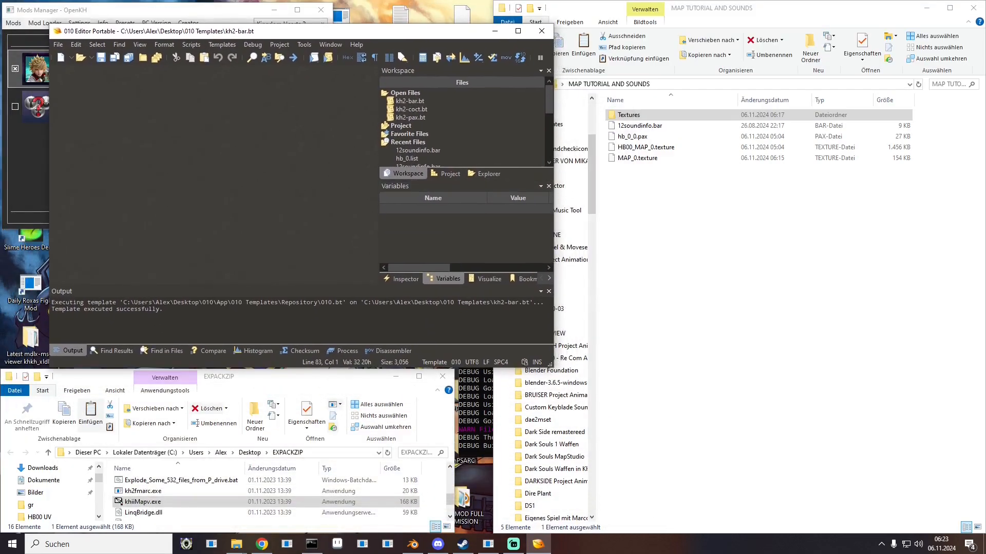
Step: Load 12soundinfo.bar into the OpenKH BAR editor and export its hb list as hb_0.list into MAP TUTORIAL AND SOUNDS
{"action": "left_click", "coordinate": [640, 125]}
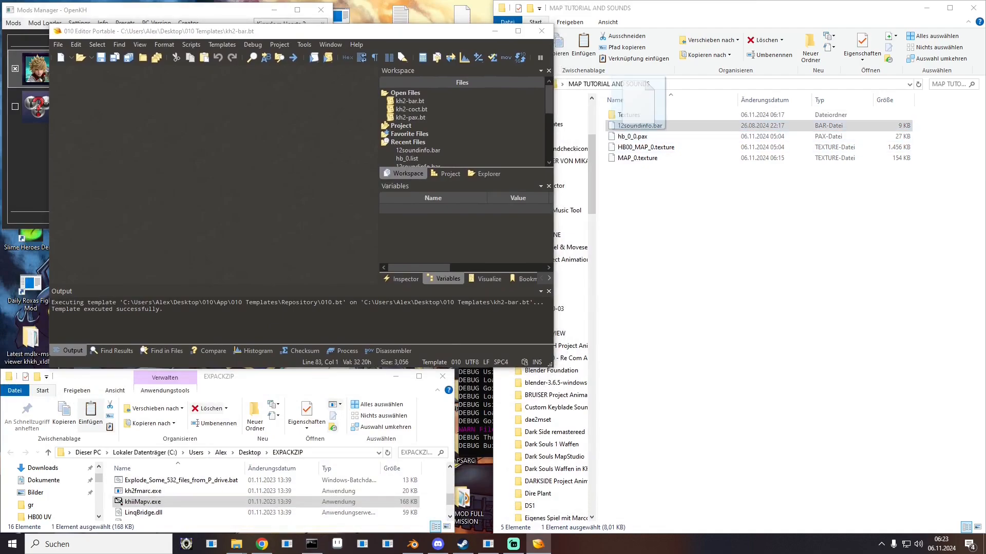
{"action": "left_click_drag", "start_coordinate": [330, 32], "coordinate": [574, 259]}
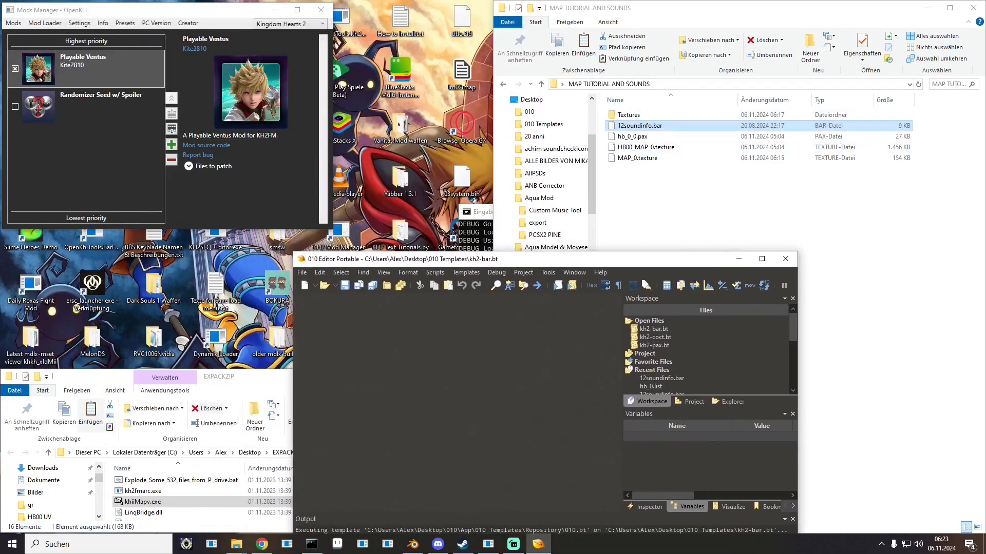
{"action": "double_click", "coordinate": [92, 237]}
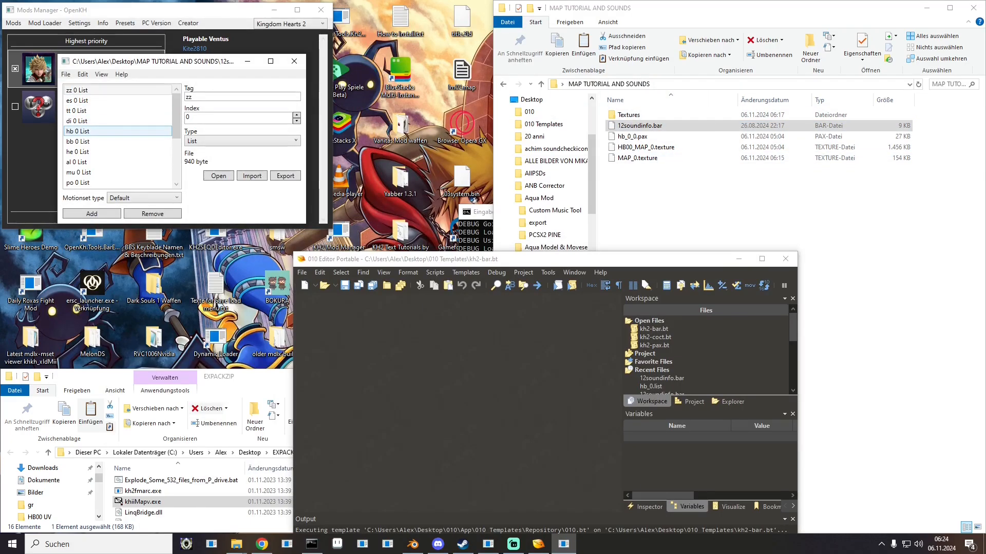
{"action": "left_click", "coordinate": [93, 131]}
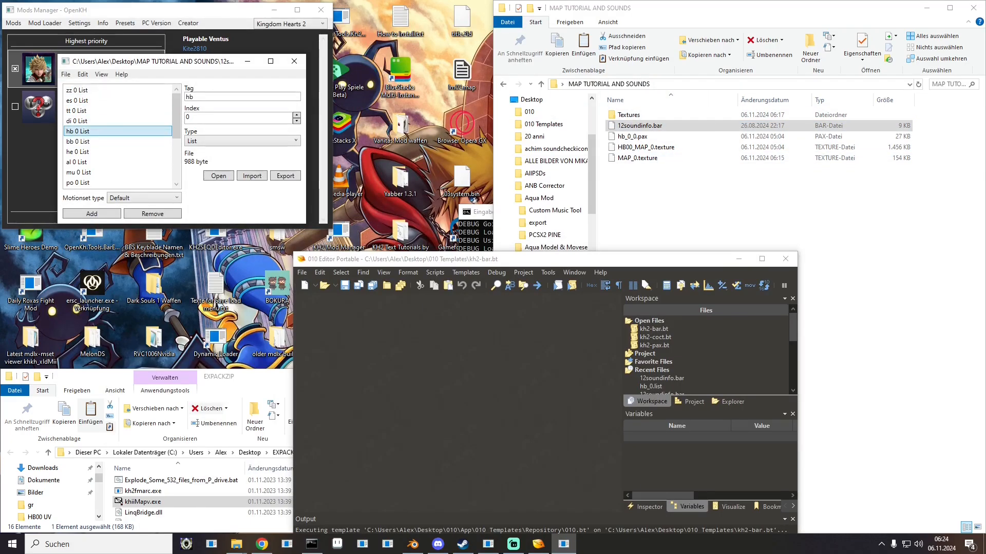
{"action": "left_click", "coordinate": [285, 176]}
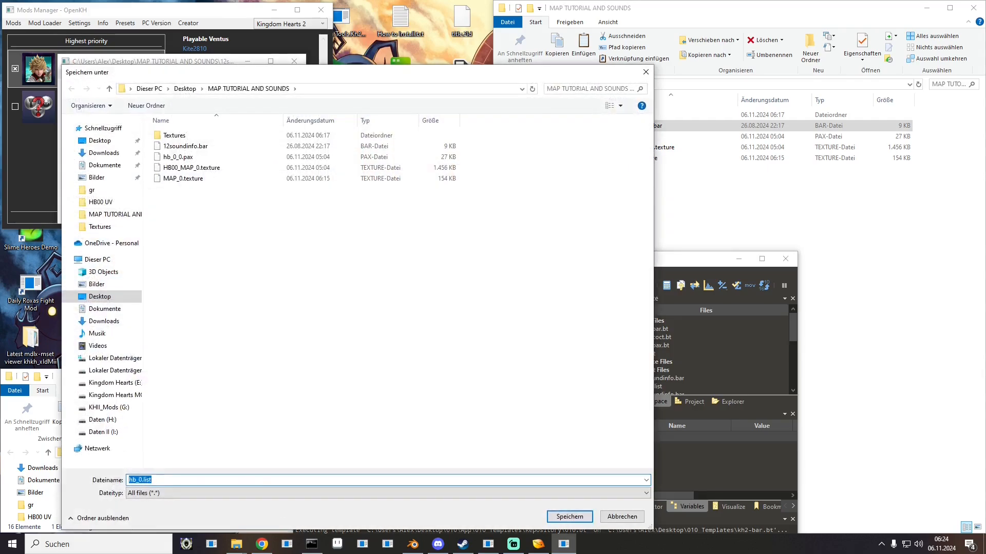
{"action": "key", "text": "Return"}
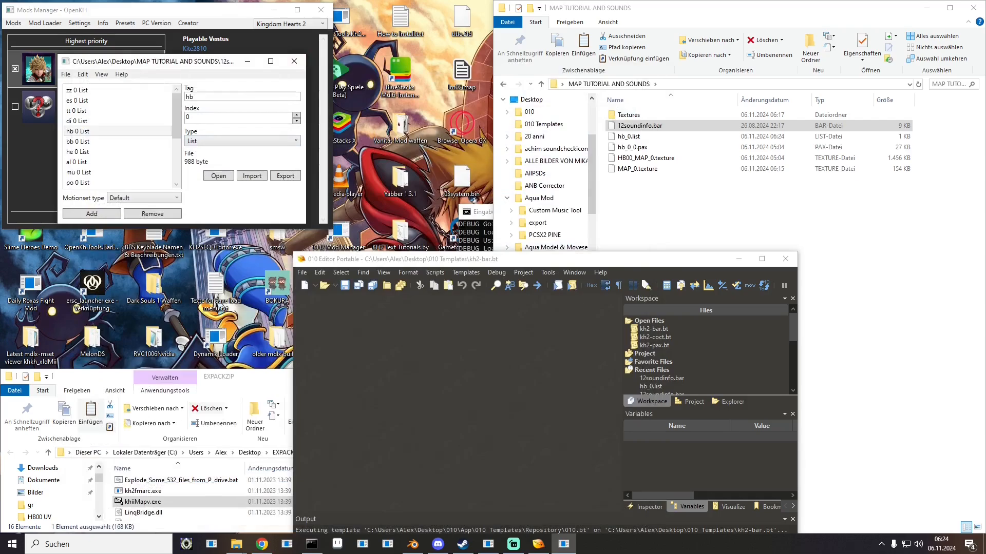
{"action": "left_click", "coordinate": [293, 61]}
Step: Open hb_0.list in a maximised 010 Editor and examine the byte groups in the latter part of the file
{"action": "left_click_drag", "start_coordinate": [629, 136], "coordinate": [493, 359]}
{"action": "left_click_drag", "start_coordinate": [534, 259], "coordinate": [510, 0]}
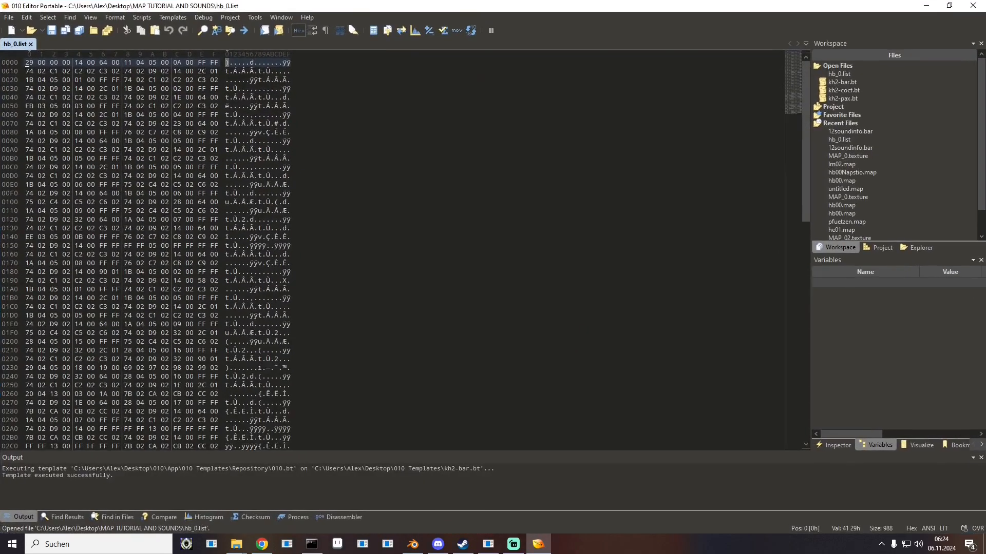
{"action": "scroll", "coordinate": [406, 254], "scroll_direction": "down", "scroll_amount": 8}
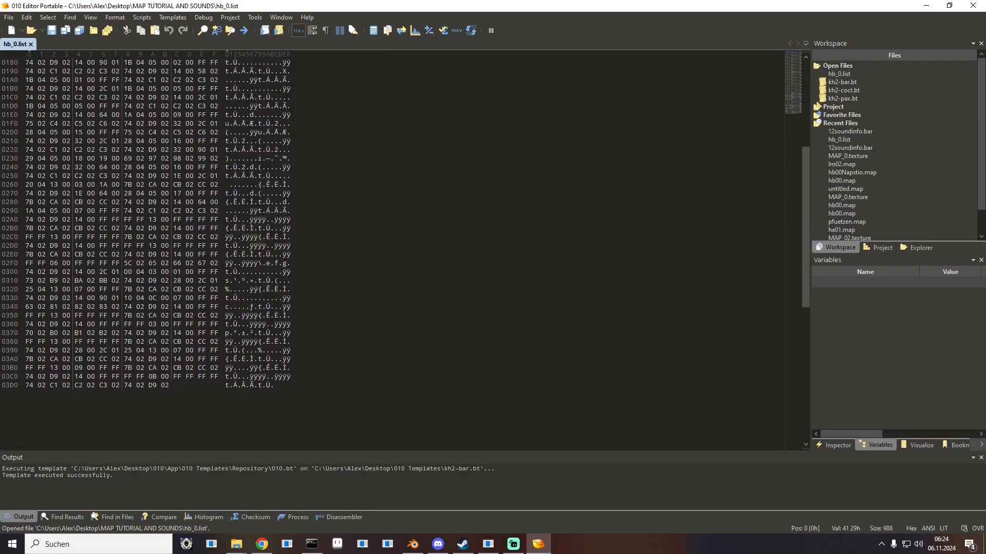
{"action": "left_click_drag", "start_coordinate": [170, 386], "coordinate": [51, 352]}
{"action": "left_click_drag", "start_coordinate": [217, 351], "coordinate": [27, 325]}
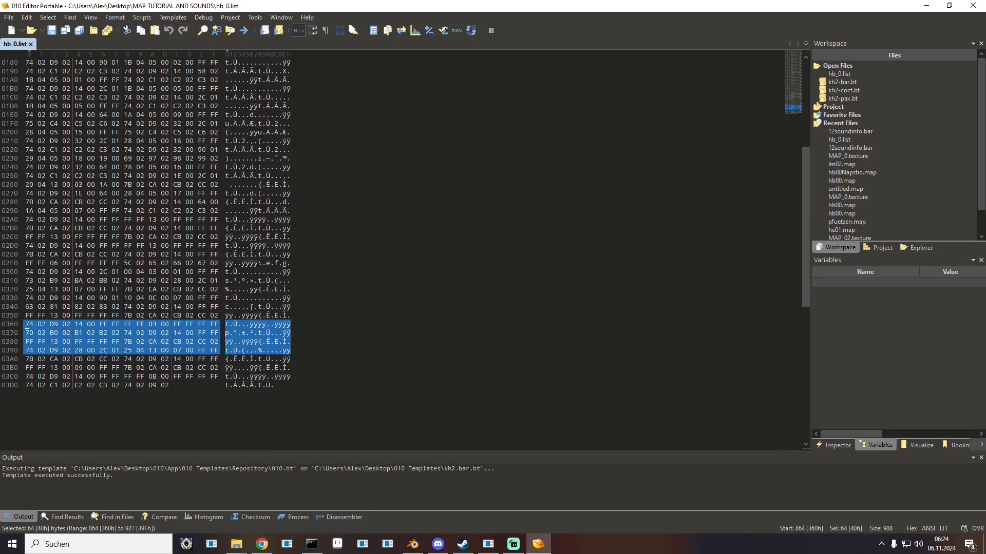
{"action": "left_click_drag", "start_coordinate": [217, 316], "coordinate": [64, 289]}
{"action": "left_click_drag", "start_coordinate": [202, 264], "coordinate": [65, 247]}
{"action": "scroll", "coordinate": [65, 247], "scroll_direction": "up", "scroll_amount": 8}
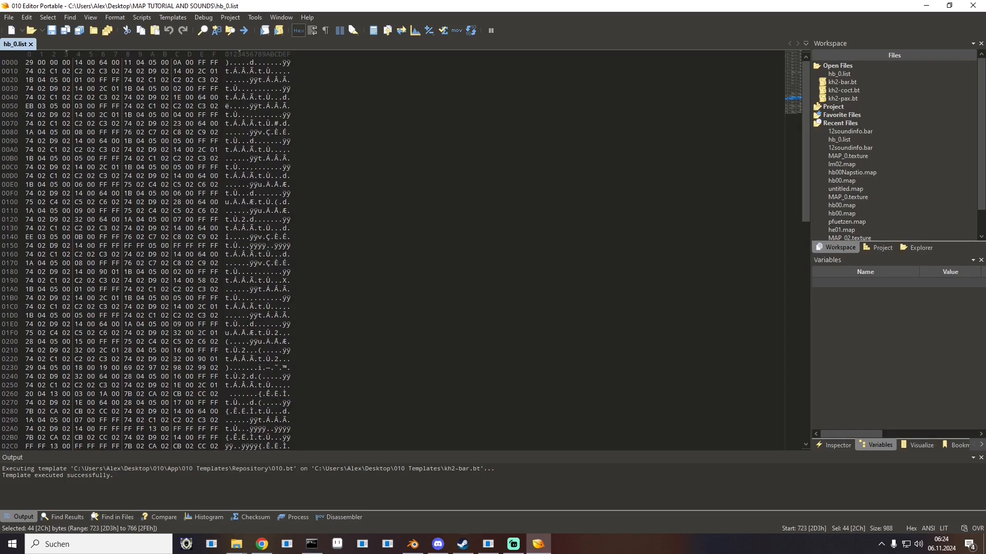
Step: Examine the byte groups at the start of hb_0.list, from offset 0000 through the 0020 row
{"action": "left_click_drag", "start_coordinate": [27, 63], "coordinate": [218, 63]}
{"action": "left_click_drag", "start_coordinate": [189, 73], "coordinate": [103, 82]}
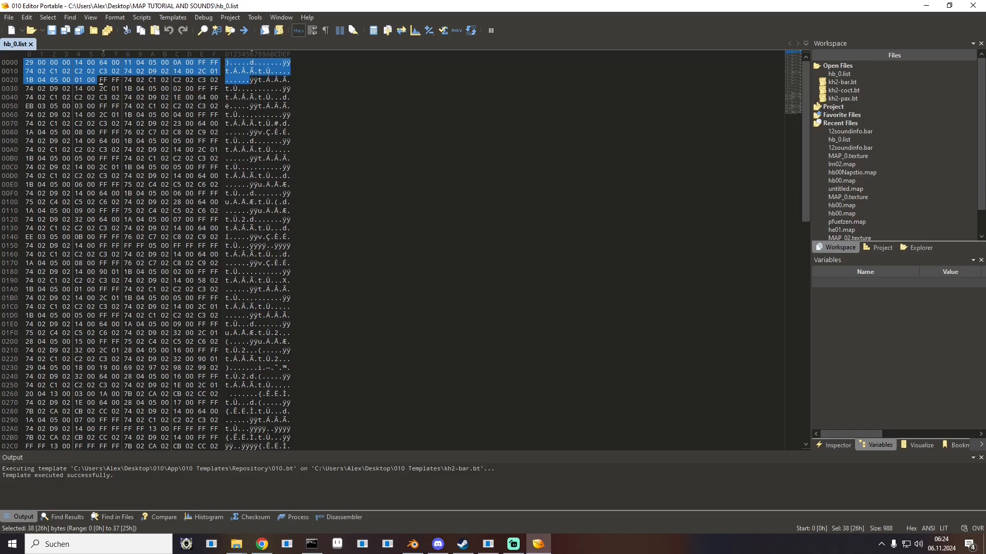
{"action": "left_click", "coordinate": [140, 98]}
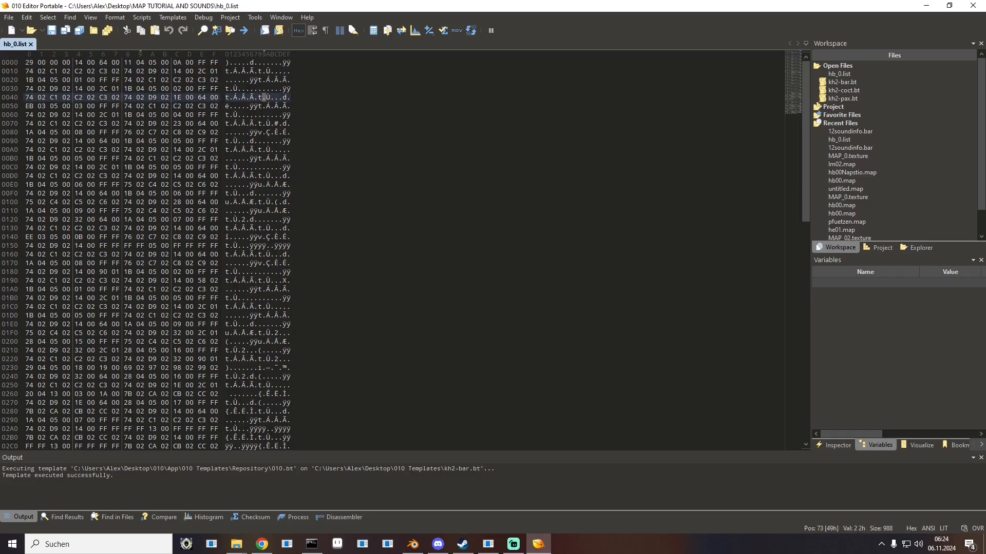
{"action": "left_click_drag", "start_coordinate": [199, 63], "coordinate": [218, 63]}
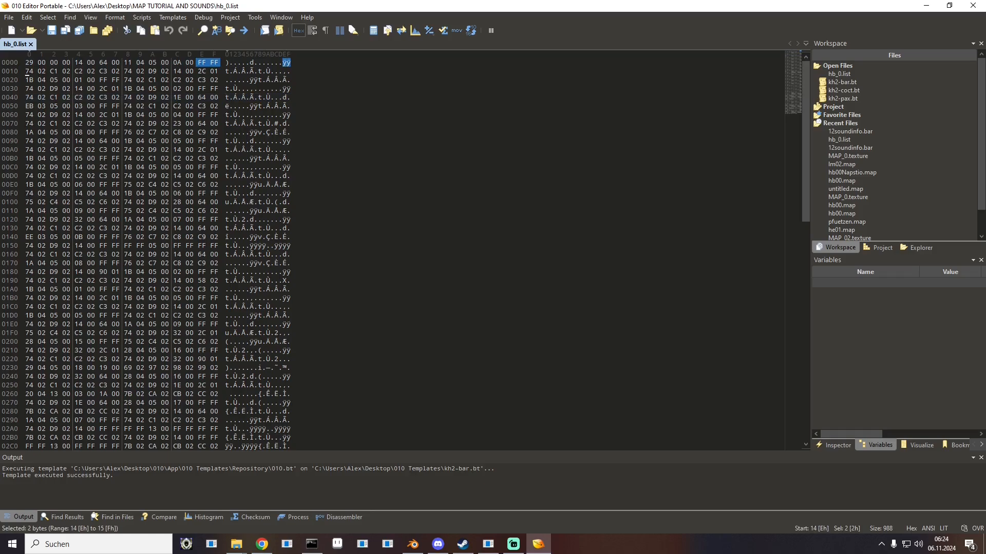
{"action": "left_click", "coordinate": [210, 71], "text": "shift"}
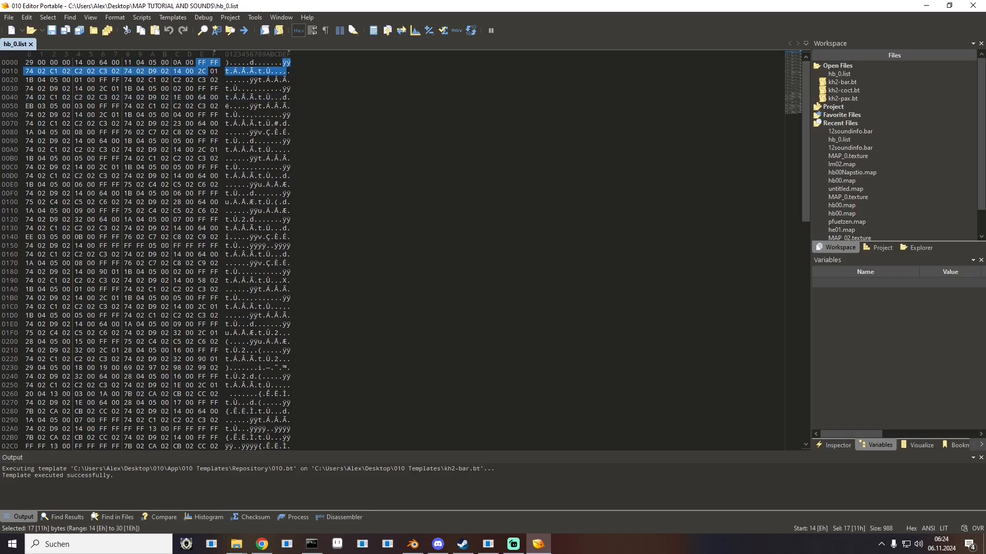
{"action": "left_click_drag", "start_coordinate": [30, 71], "coordinate": [103, 86]}
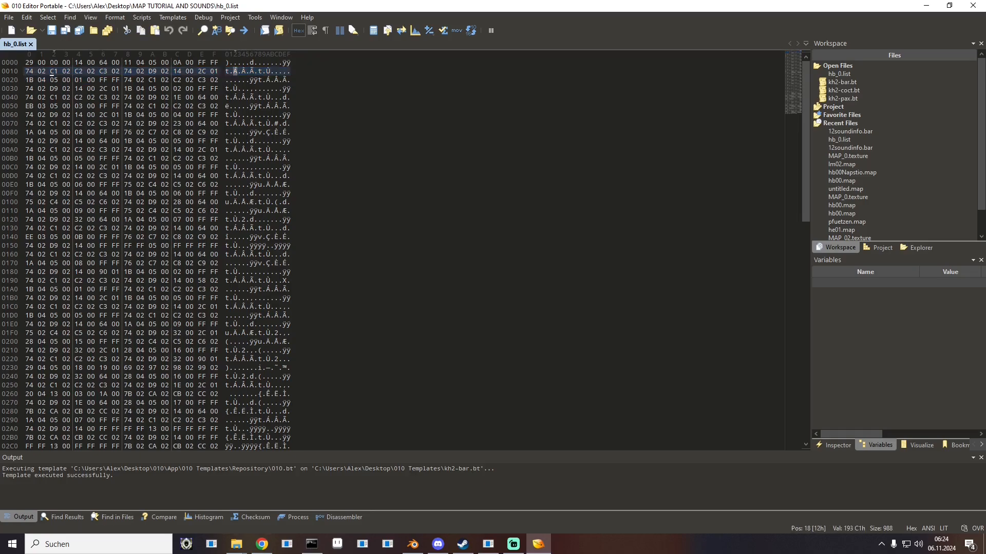
{"action": "left_click", "coordinate": [54, 72]}
Step: Change the byte at offset 12h in hb_0.list to BD
{"action": "left_click", "coordinate": [177, 62]}
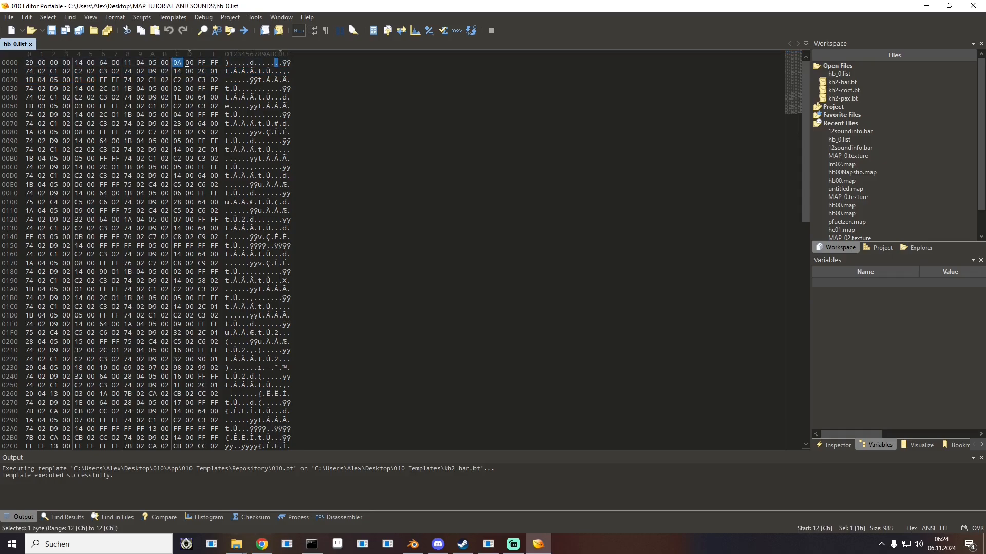
{"action": "left_click", "coordinate": [53, 71]}
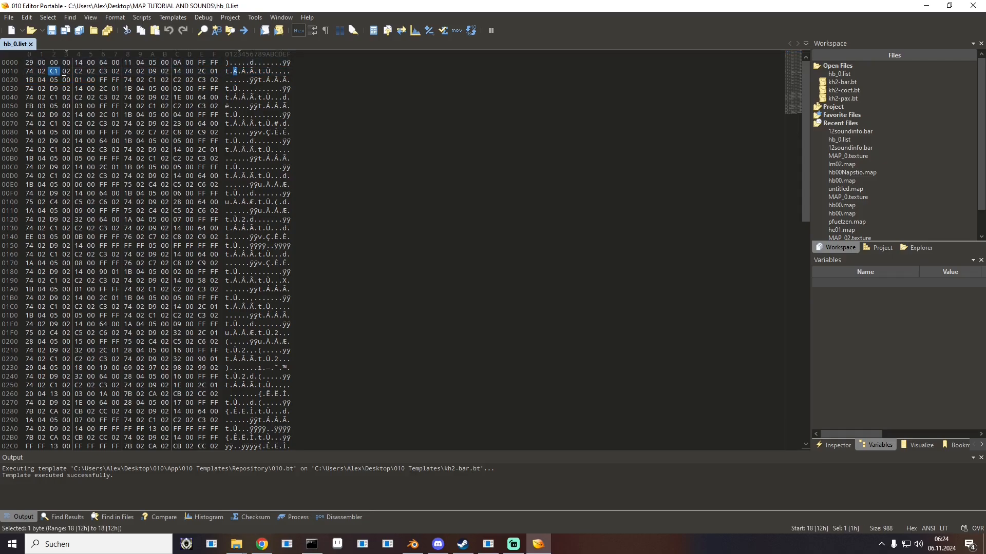
{"action": "type", "text": "bd"}
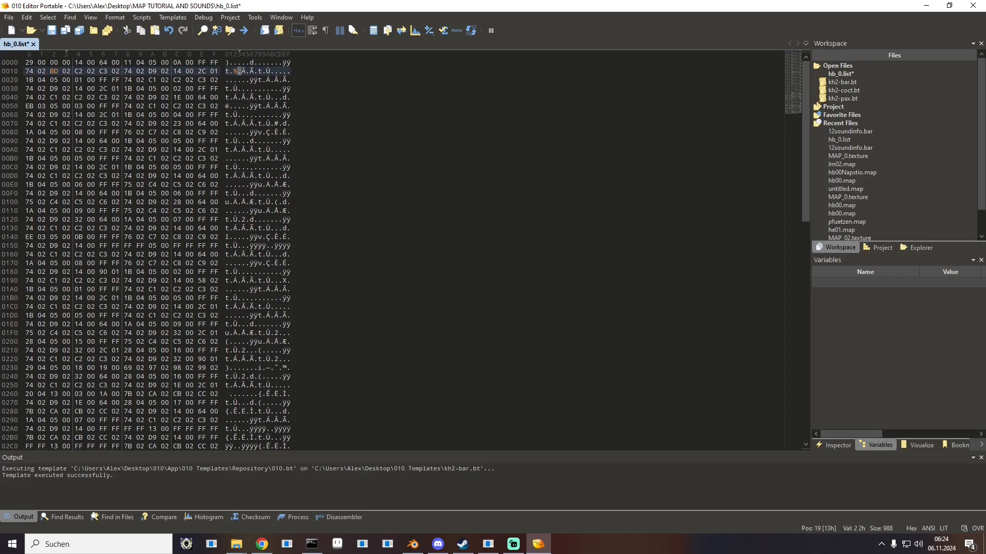
Step: Convert decimal 23 to hex in the programmer calculator, set the byte at offset 0Ch to 17 and save hb_0.list
{"action": "left_click", "coordinate": [178, 62]}
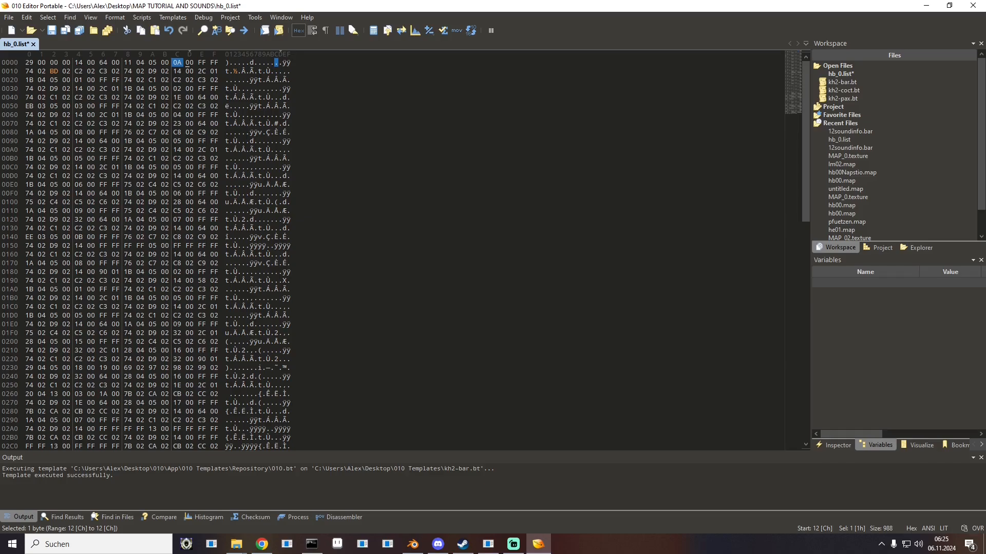
{"action": "left_click", "coordinate": [99, 544]}
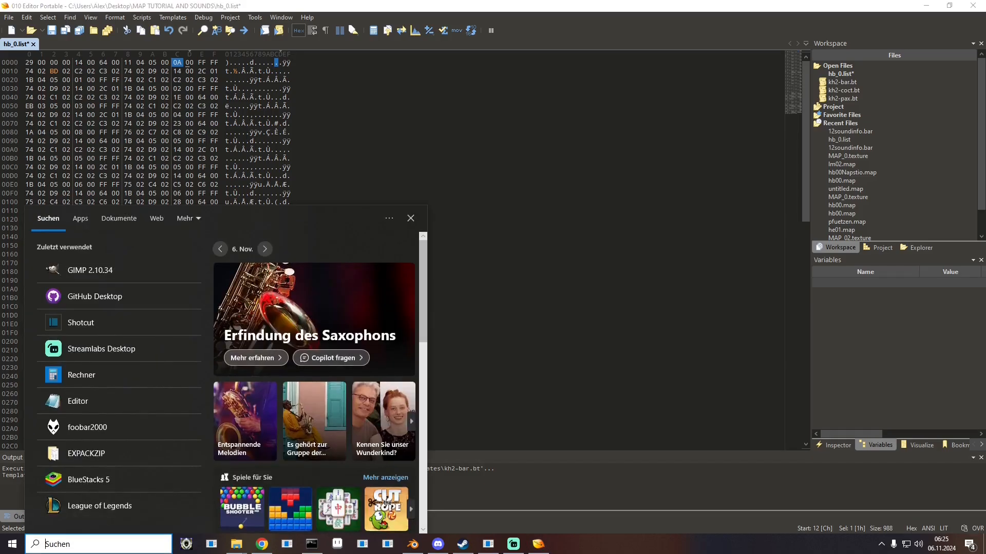
{"action": "left_click", "coordinate": [81, 375]}
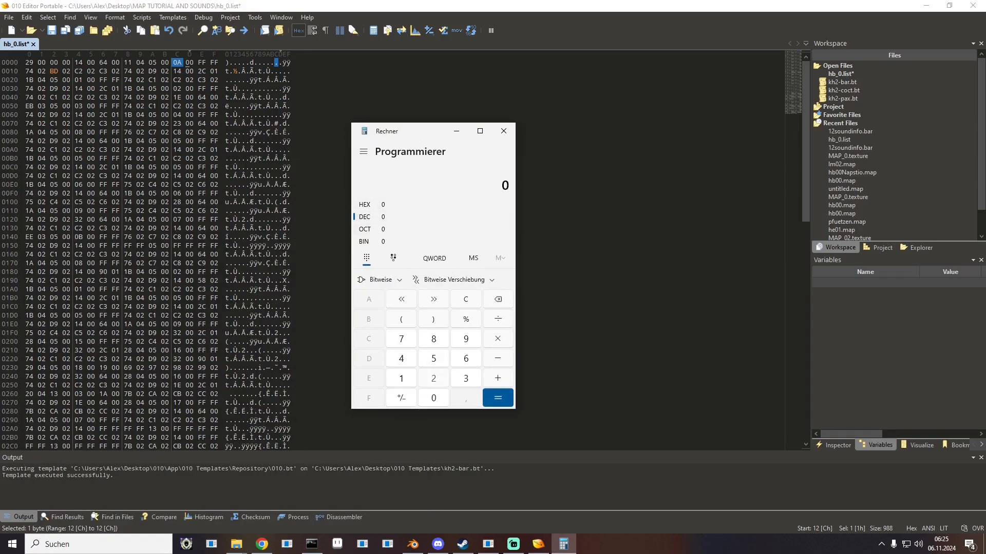
{"action": "type", "text": "23"}
{"action": "left_click", "coordinate": [504, 131]}
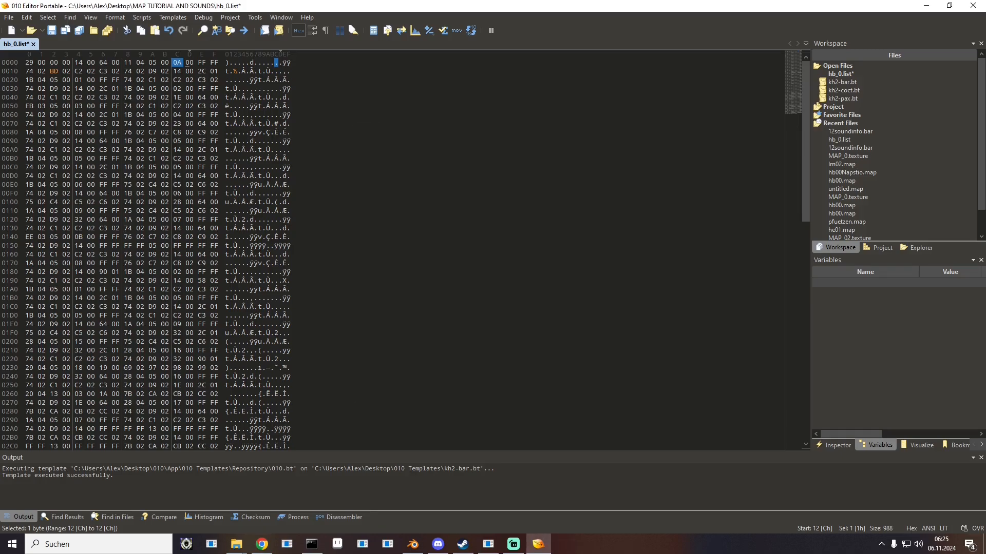
{"action": "type", "text": "17"}
{"action": "left_click", "coordinate": [51, 31]}
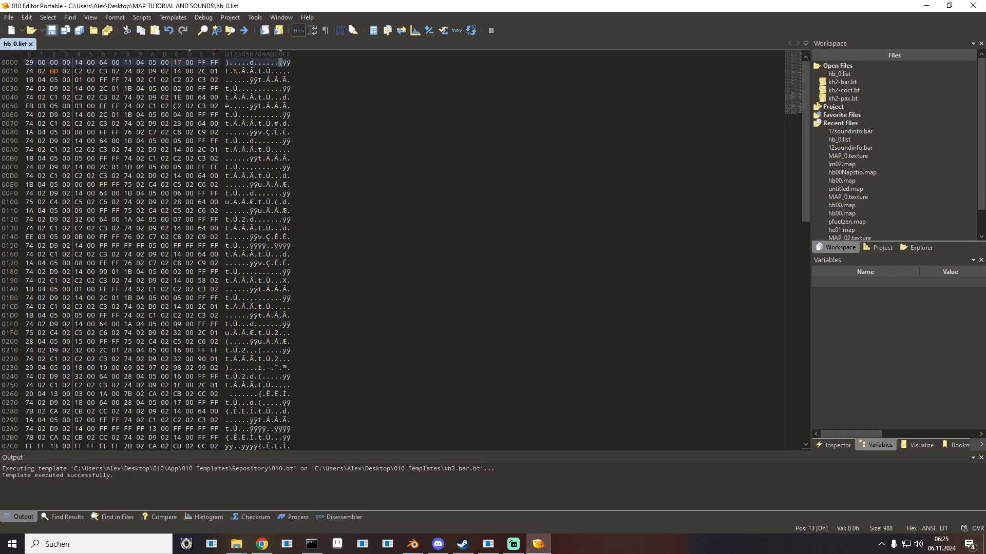
Step: Close hb_0.list and load 12soundinfo.bar from the MAP TUTORIAL AND SOUNDS folder into the OpenKH BAR editor
{"action": "left_click_drag", "start_coordinate": [222, 7], "coordinate": [399, 121]}
{"action": "left_click", "coordinate": [317, 161]}
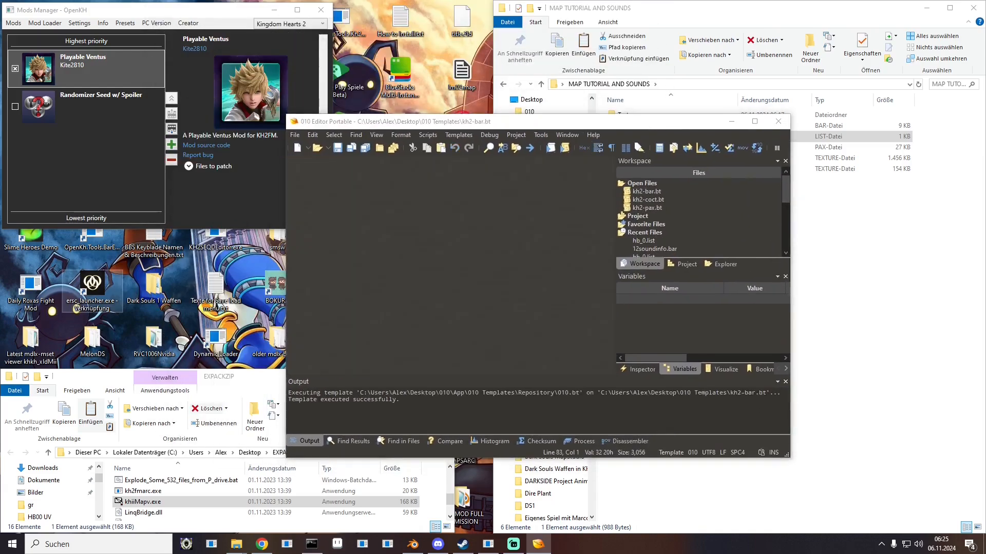
{"action": "double_click", "coordinate": [92, 239]}
{"action": "left_click", "coordinate": [842, 215]}
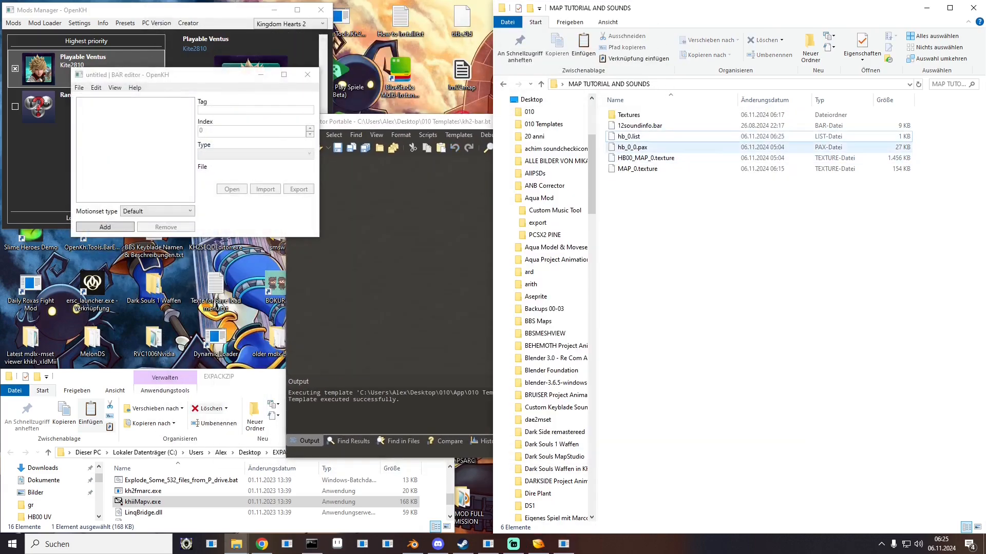
{"action": "left_click_drag", "start_coordinate": [653, 126], "coordinate": [154, 147]}
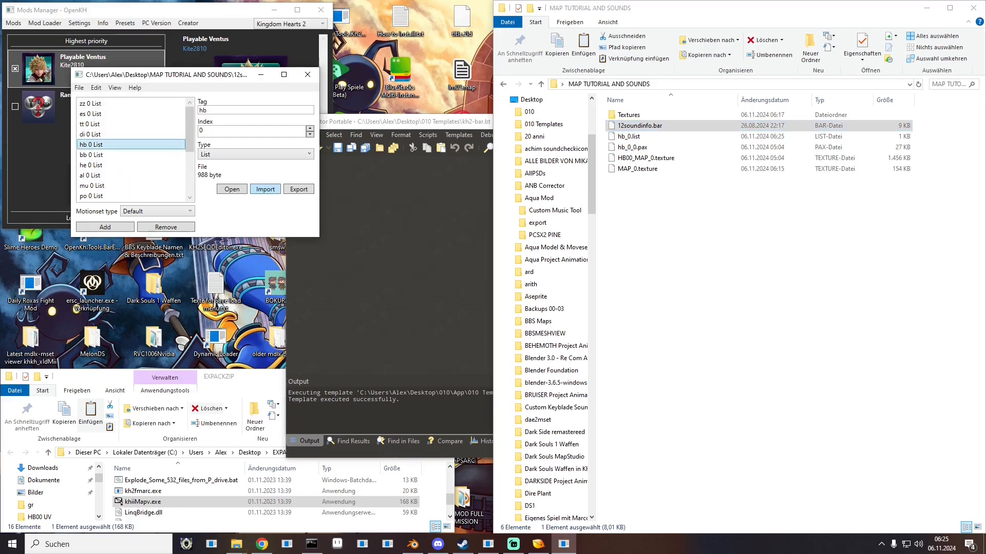
Step: Import the edited hb_0.list into the hb List entry of 12soundinfo.bar, save the file and close the BAR editor
{"action": "left_click", "coordinate": [265, 189]}
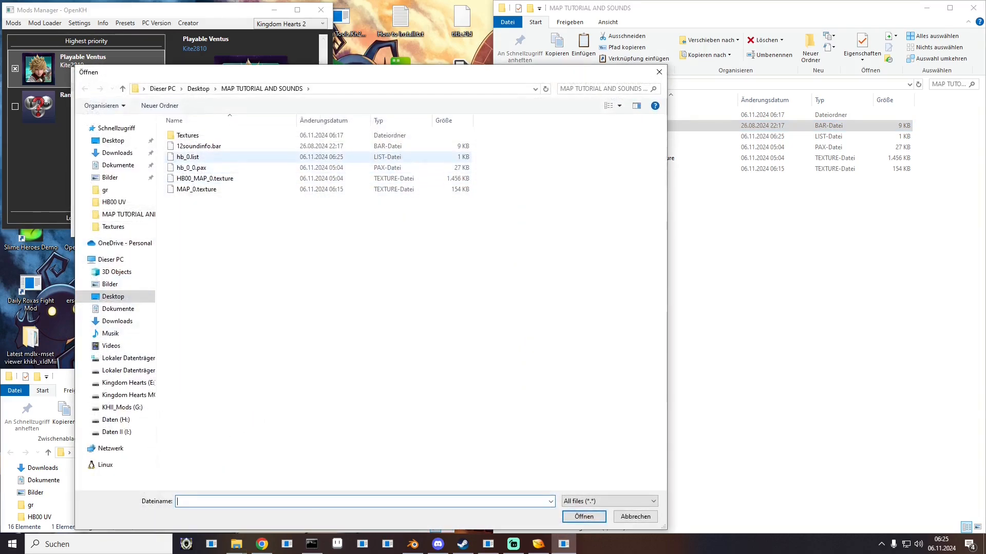
{"action": "double_click", "coordinate": [187, 156]}
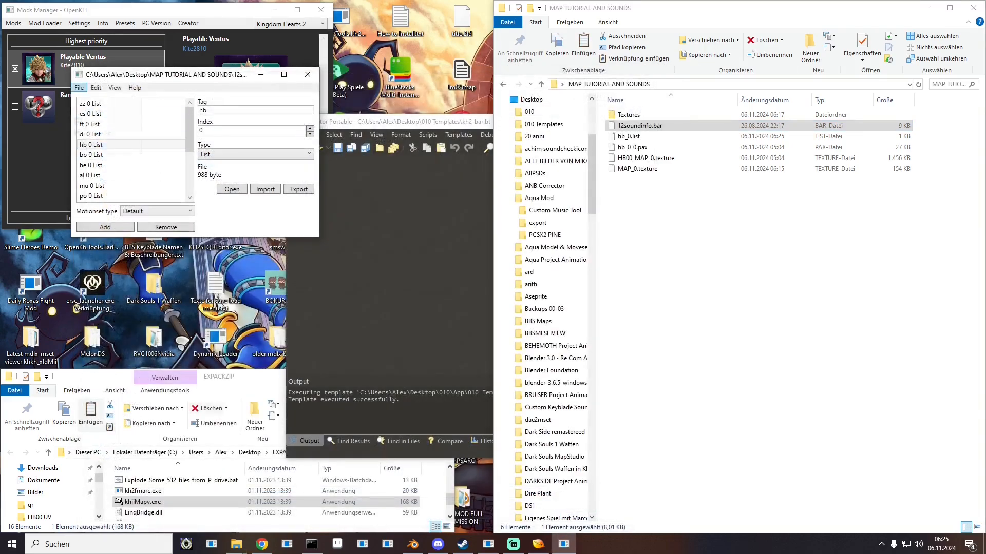
{"action": "left_click", "coordinate": [79, 87]}
{"action": "left_click", "coordinate": [97, 122]}
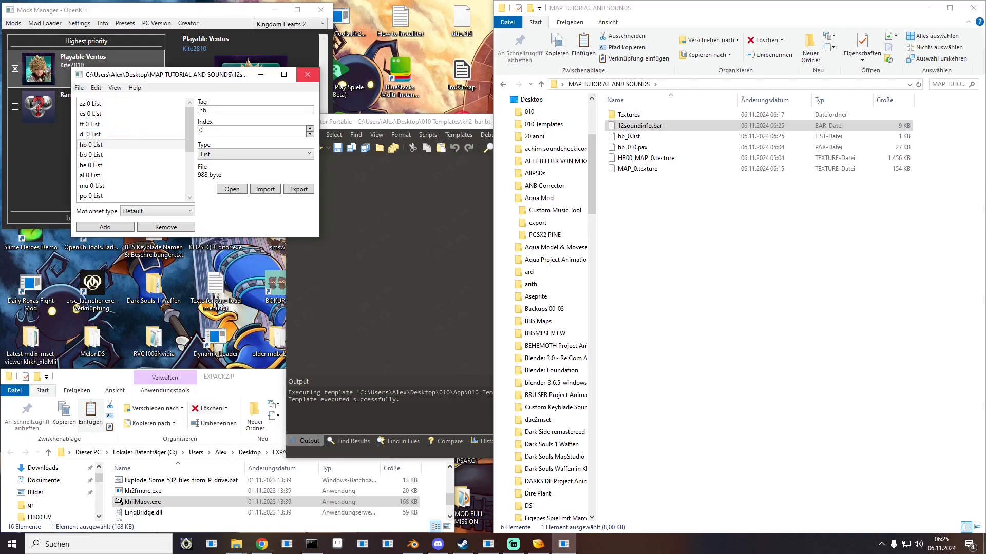
{"action": "left_click", "coordinate": [307, 74]}
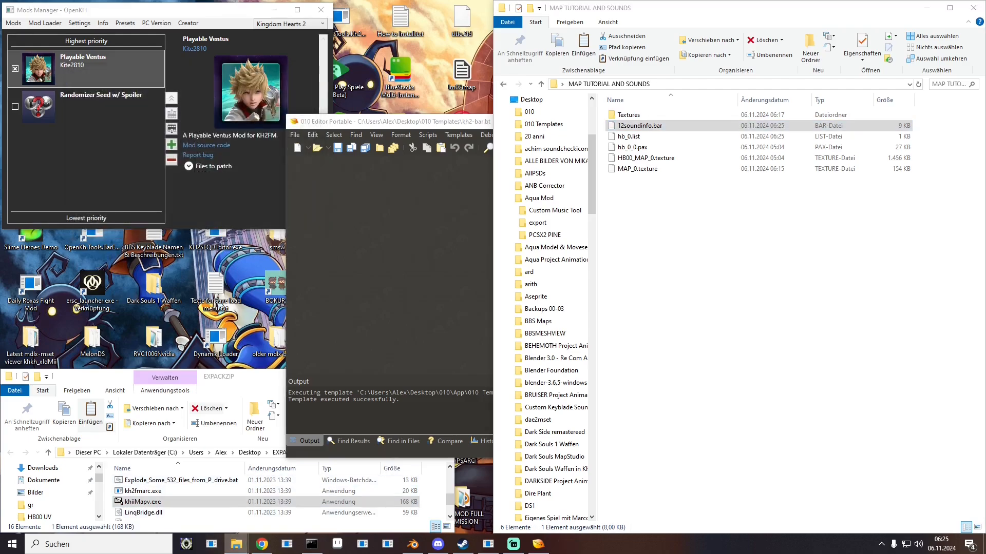
Step: Move 12soundinfo.bar from MAP TUTORIAL AND SOUNDS into the mod's kh2 folder and return to its map subfolder
{"action": "left_click", "coordinate": [236, 544]}
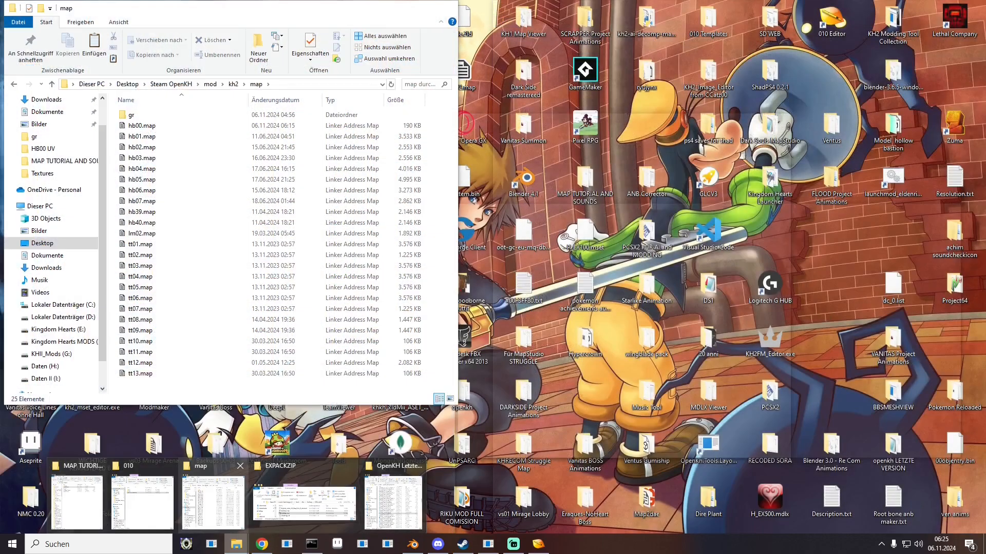
{"action": "left_click", "coordinate": [213, 500]}
{"action": "left_click", "coordinate": [233, 84]}
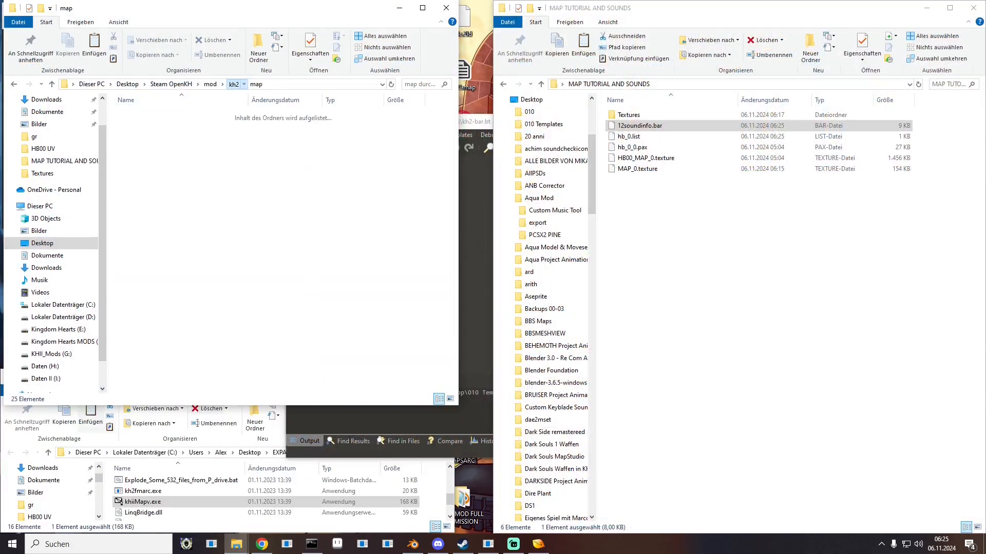
{"action": "left_click_drag", "start_coordinate": [662, 126], "coordinate": [236, 367]}
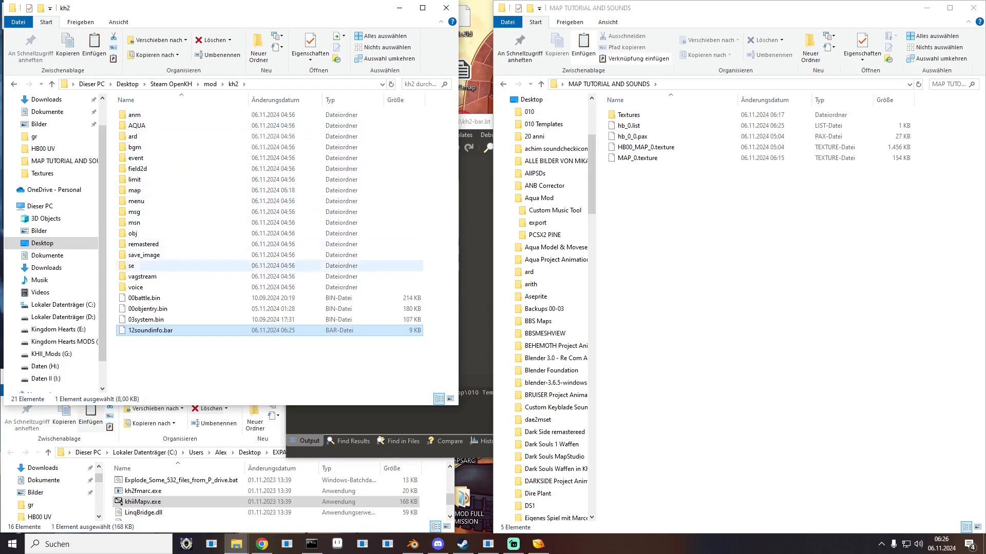
{"action": "left_click", "coordinate": [14, 84]}
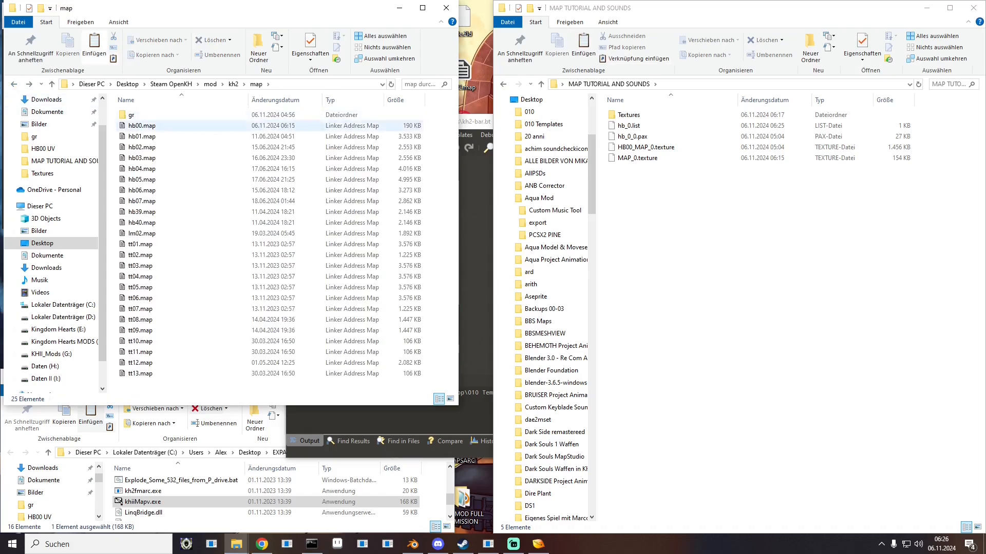
Step: Open HB00_MAP_0.texture and MAP_0.texture in 010 Editor and maximise the editor window
{"action": "left_click", "coordinate": [475, 124]}
{"action": "left_click_drag", "start_coordinate": [474, 125], "coordinate": [373, 199]}
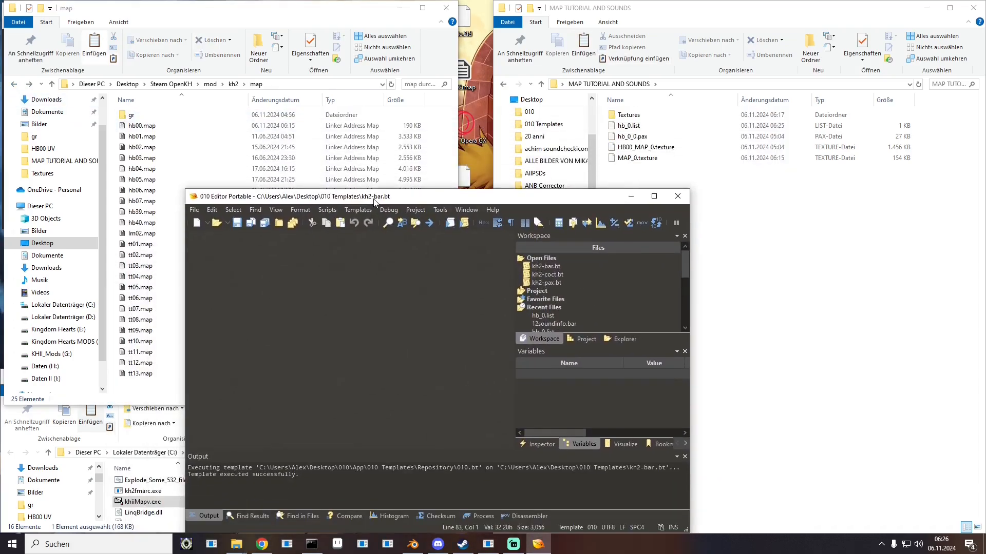
{"action": "left_click_drag", "start_coordinate": [642, 147], "coordinate": [410, 247]}
{"action": "left_click", "coordinate": [647, 158]}
{"action": "left_click", "coordinate": [647, 148]}
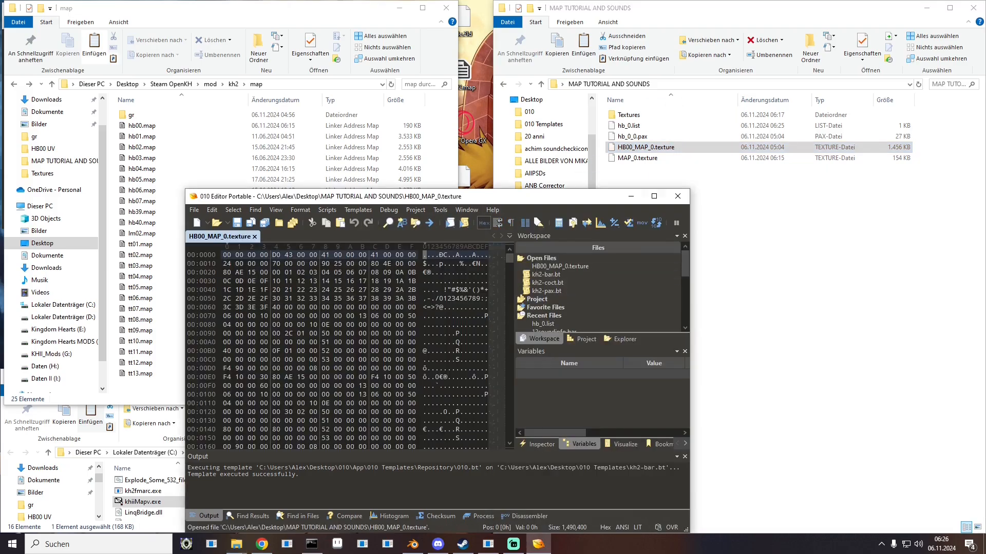
{"action": "left_click_drag", "start_coordinate": [637, 158], "coordinate": [411, 247]}
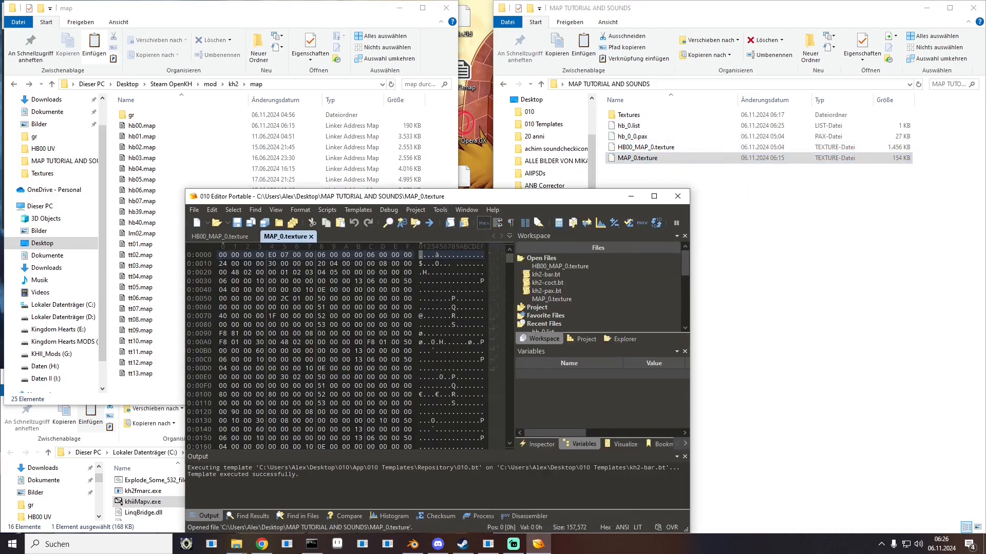
{"action": "left_click_drag", "start_coordinate": [473, 197], "coordinate": [491, 1]}
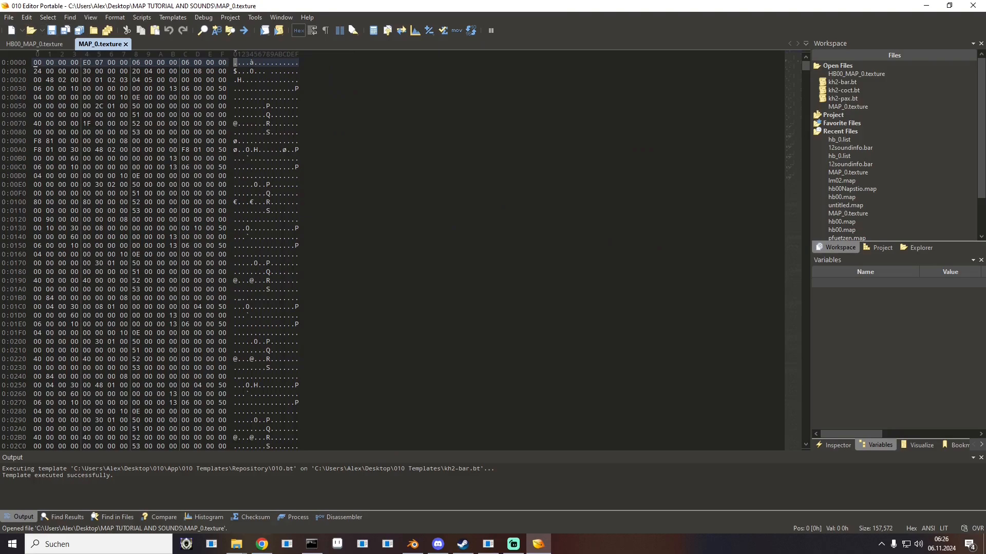
Step: Copy the 28-byte _DMY/UVSC block directly before the _KN5 footer at the end of HB00_MAP_0.texture
{"action": "left_click", "coordinate": [34, 44]}
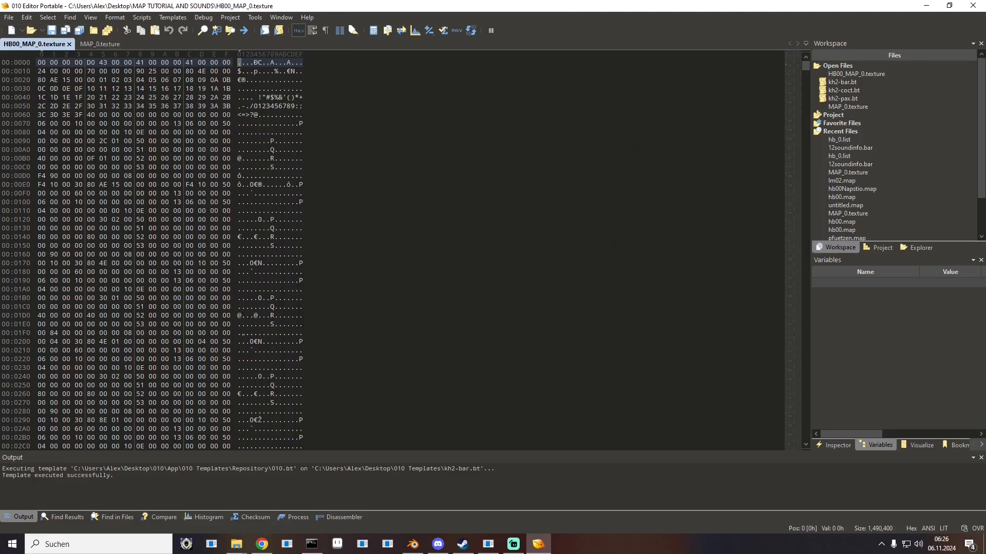
{"action": "left_click_drag", "start_coordinate": [239, 62], "coordinate": [259, 403]}
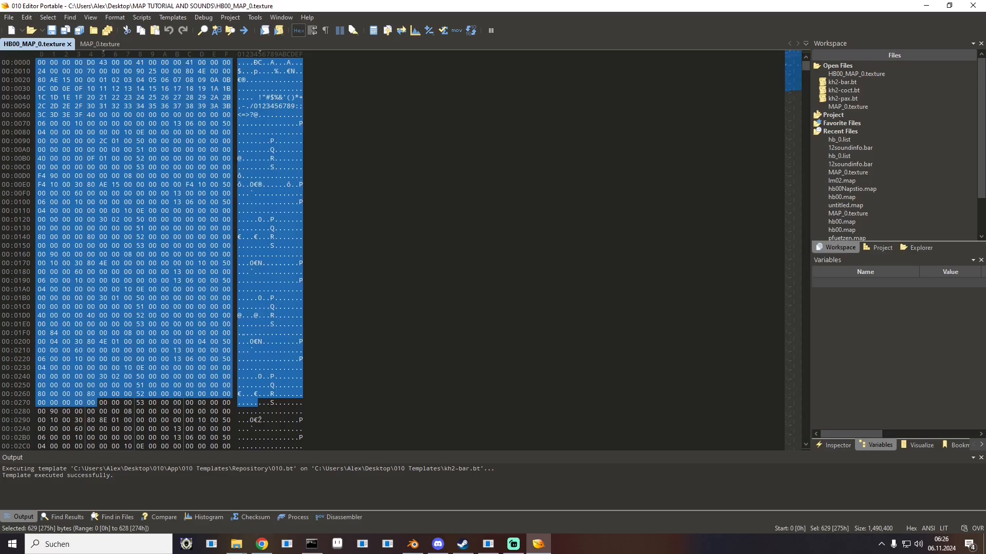
{"action": "left_click", "coordinate": [202, 133]}
{"action": "left_click_drag", "start_coordinate": [805, 66], "coordinate": [806, 440]}
{"action": "scroll", "coordinate": [390, 251], "scroll_direction": "up", "scroll_amount": 8}
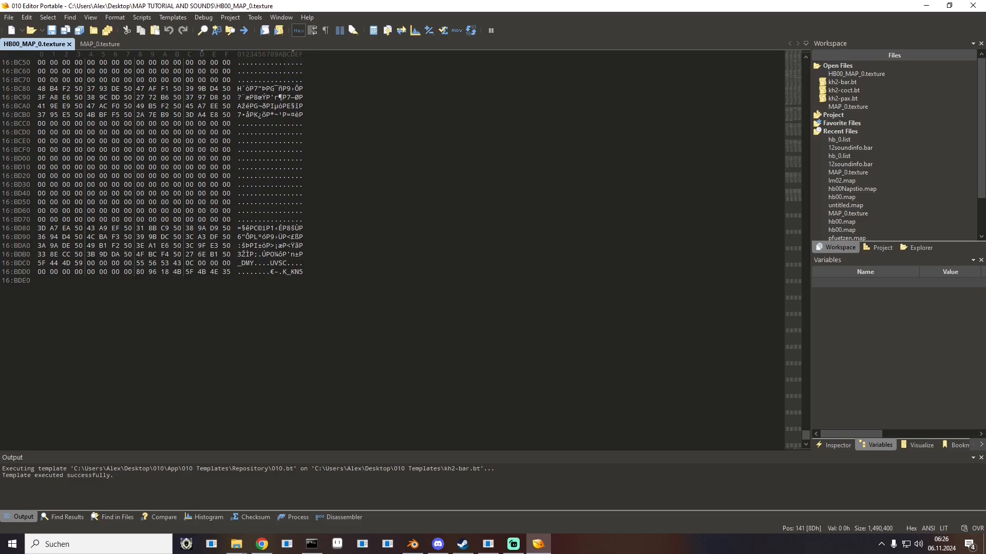
{"action": "left_click_drag", "start_coordinate": [38, 263], "coordinate": [284, 272]}
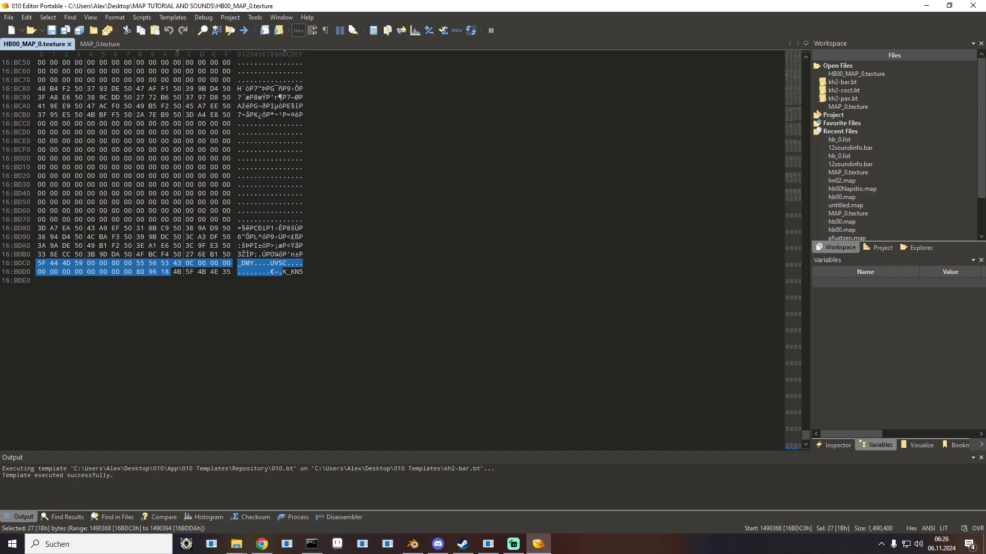
{"action": "left_click", "coordinate": [264, 272]}
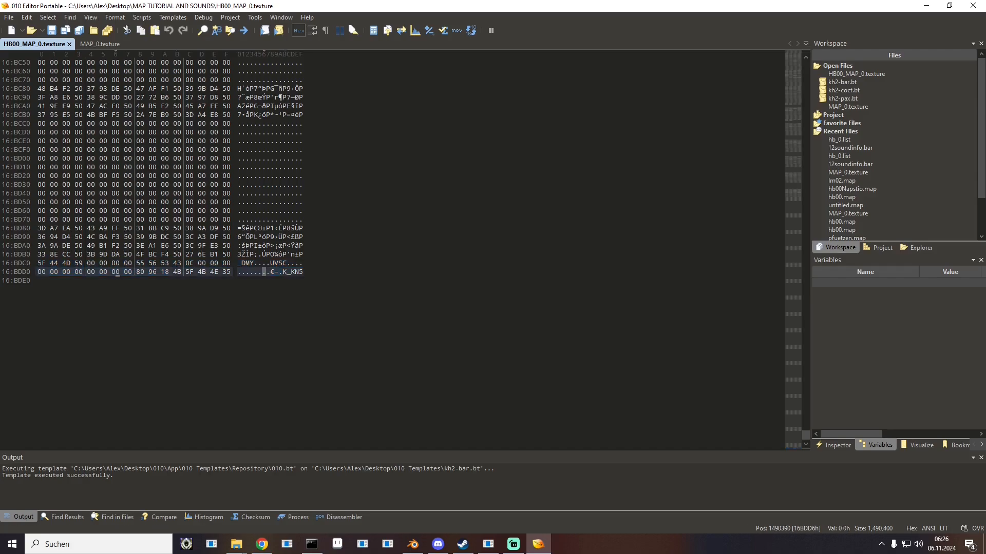
{"action": "left_click_drag", "start_coordinate": [39, 263], "coordinate": [286, 272]}
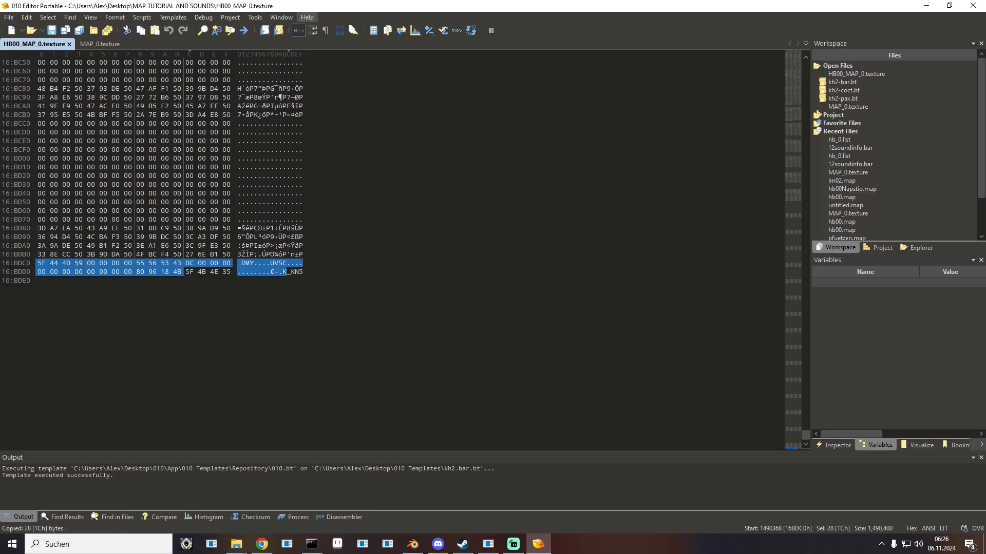
Step: Insert 20h zero bytes at address 26780, directly before the _KN5 footer of MAP_0.texture
{"action": "left_click", "coordinate": [100, 44]}
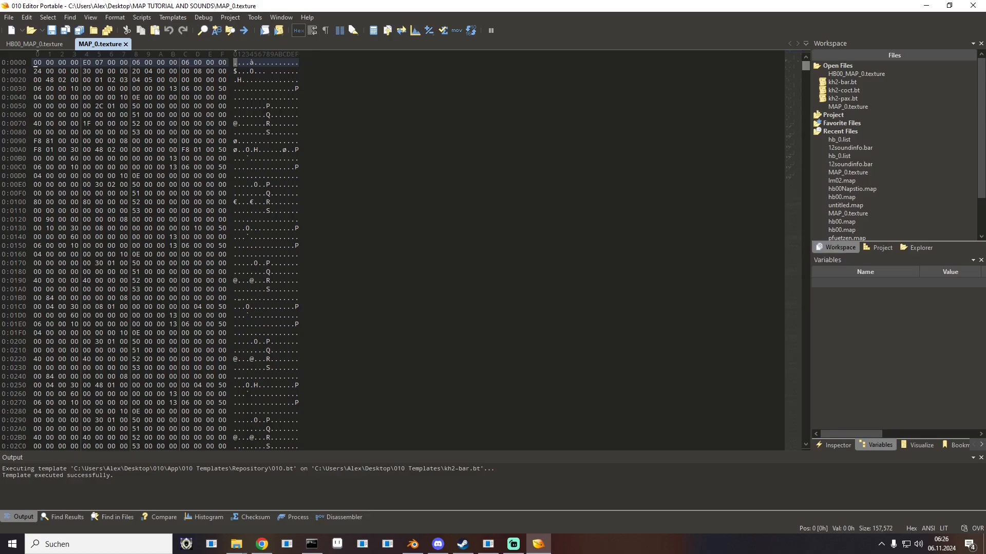
{"action": "left_click_drag", "start_coordinate": [805, 65], "coordinate": [805, 436]}
{"action": "scroll", "coordinate": [393, 249], "scroll_direction": "up", "scroll_amount": 6}
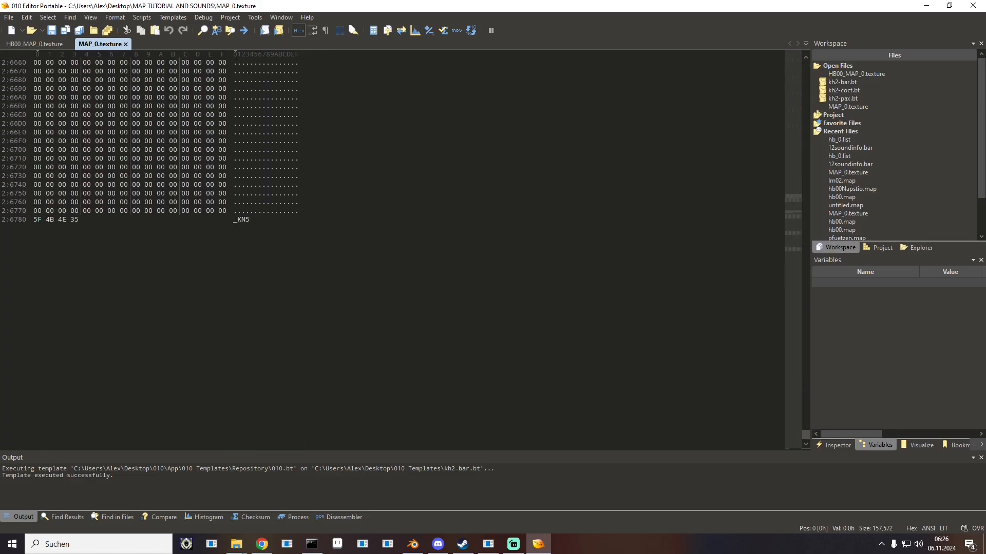
{"action": "scroll", "coordinate": [393, 249], "scroll_direction": "up", "scroll_amount": 2}
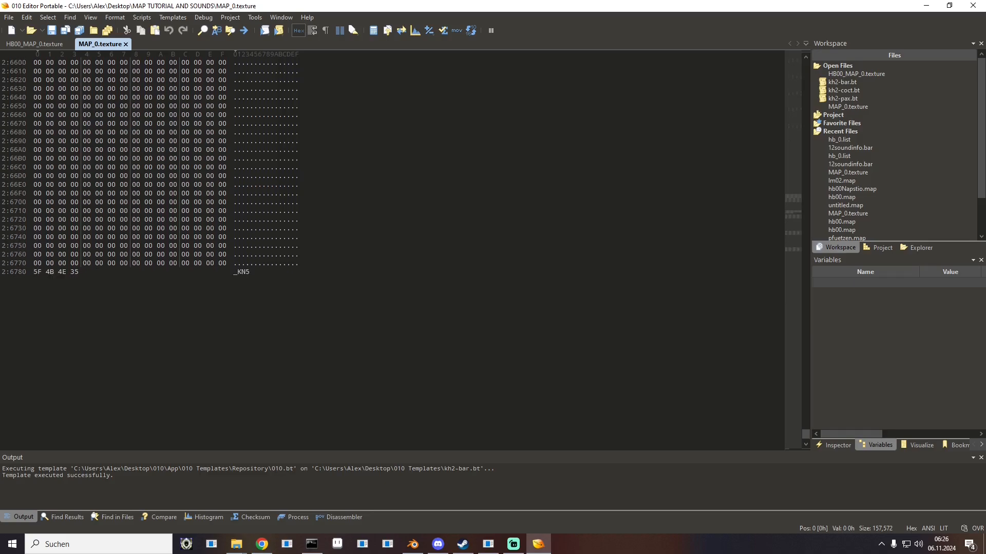
{"action": "left_click", "coordinate": [35, 272]}
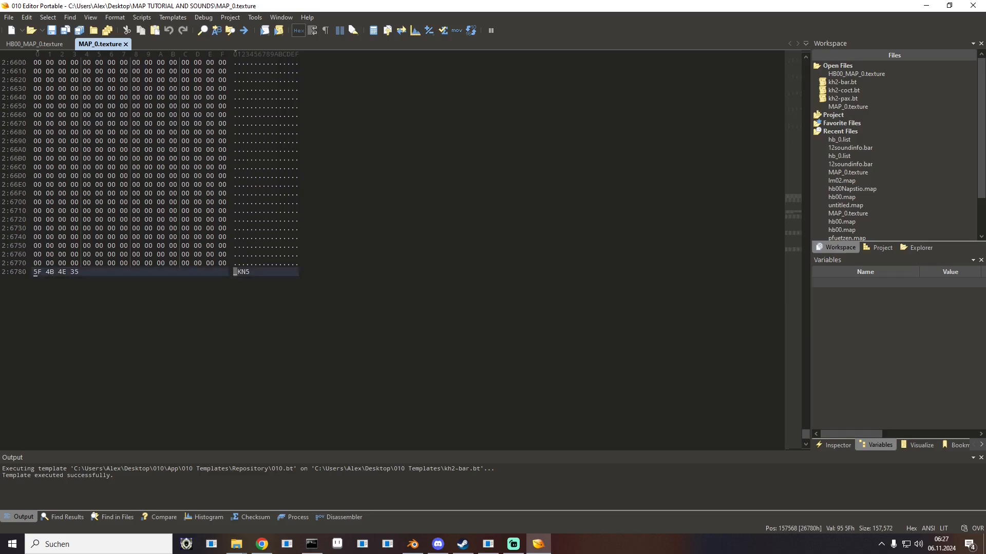
{"action": "left_click", "coordinate": [26, 16]}
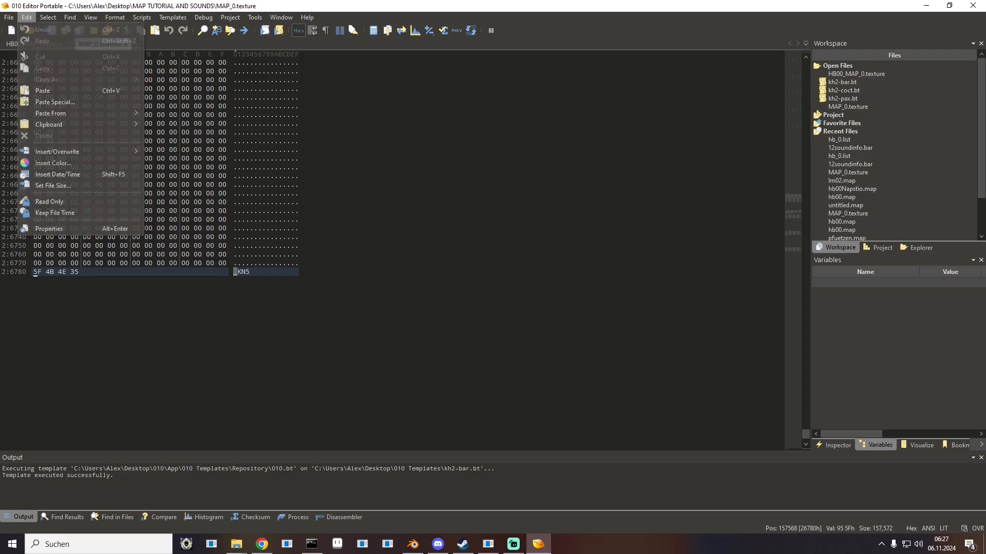
{"action": "mouse_move", "coordinate": [56, 152]}
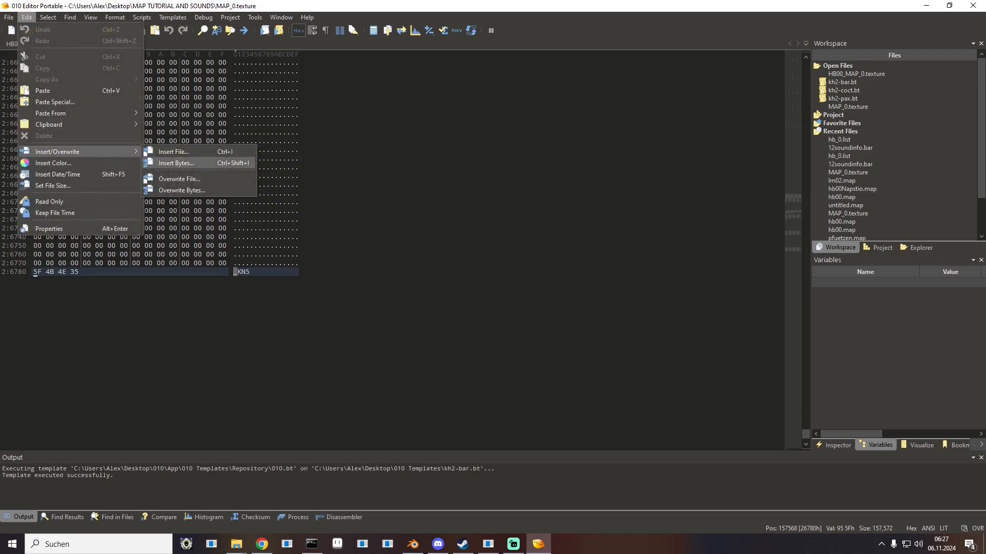
{"action": "left_click", "coordinate": [169, 162]}
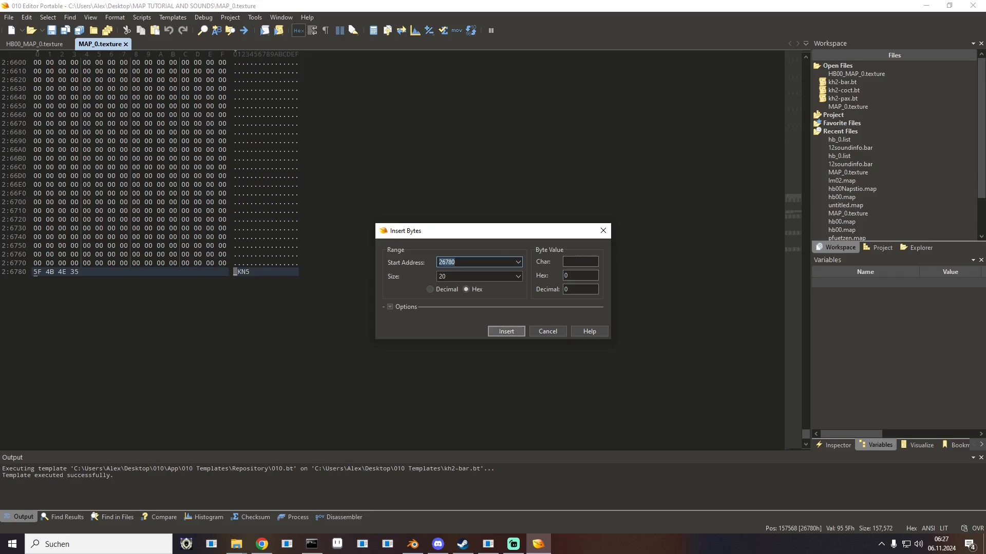
{"action": "key", "text": "Return"}
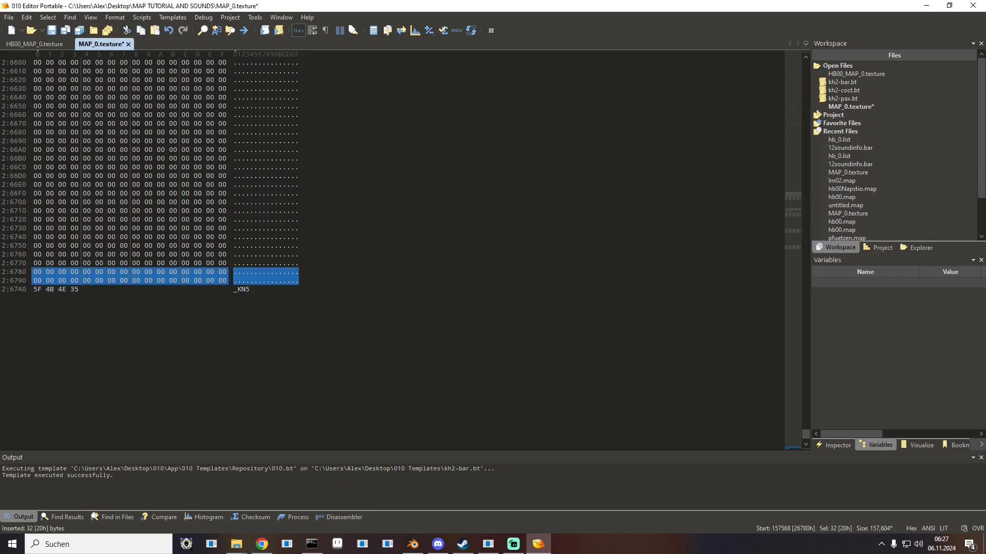
Step: Paste the copied block over the first 28 inserted bytes, delete the four leftover zeros before _KN5, then save and close MAP_0.texture
{"action": "left_click_drag", "start_coordinate": [35, 272], "coordinate": [177, 281]}
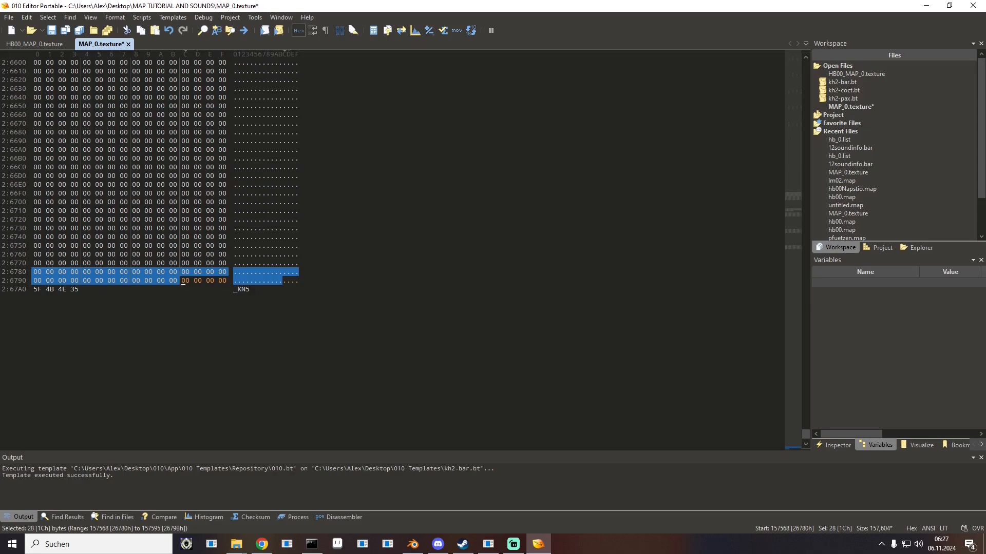
{"action": "key", "text": "ctrl+v"}
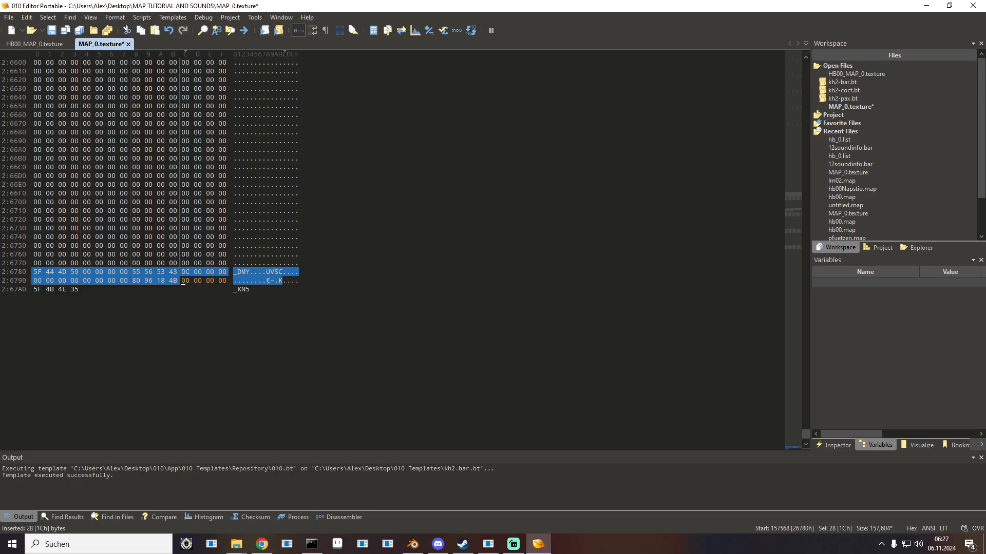
{"action": "left_click", "coordinate": [225, 281]}
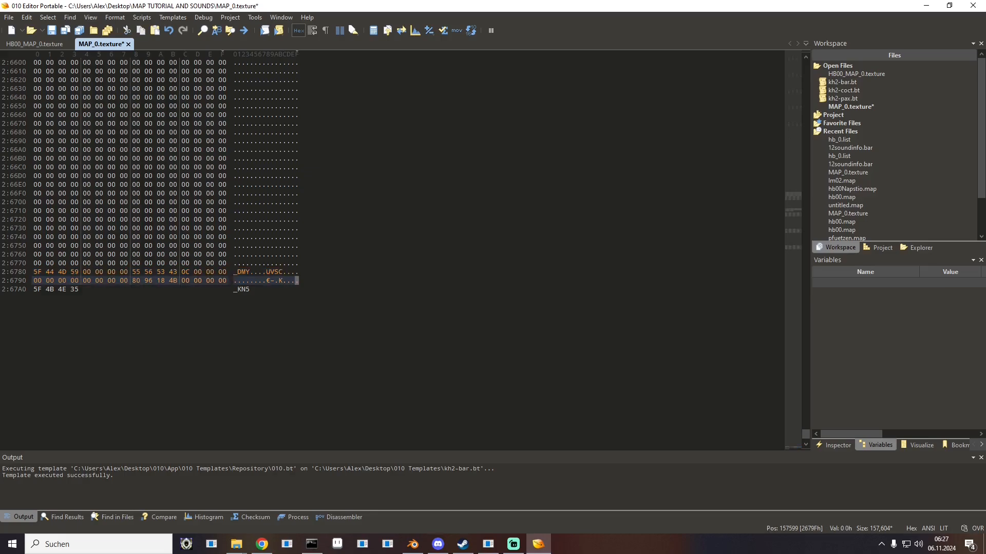
{"action": "key", "text": "BackSpace"}
{"action": "key", "text": "BackSpace"}
{"action": "key", "text": "BackSpace"}
{"action": "key", "text": "BackSpace"}
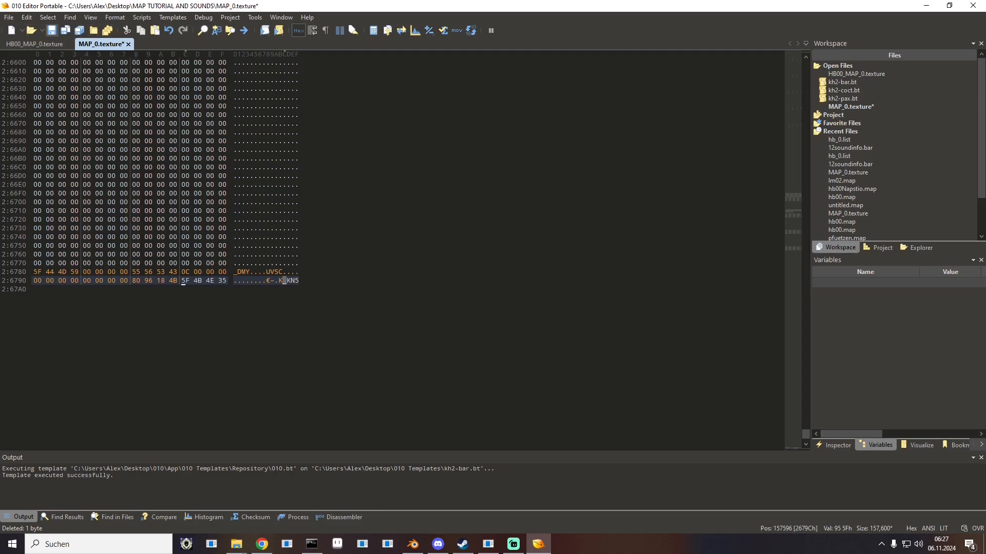
{"action": "left_click", "coordinate": [51, 30]}
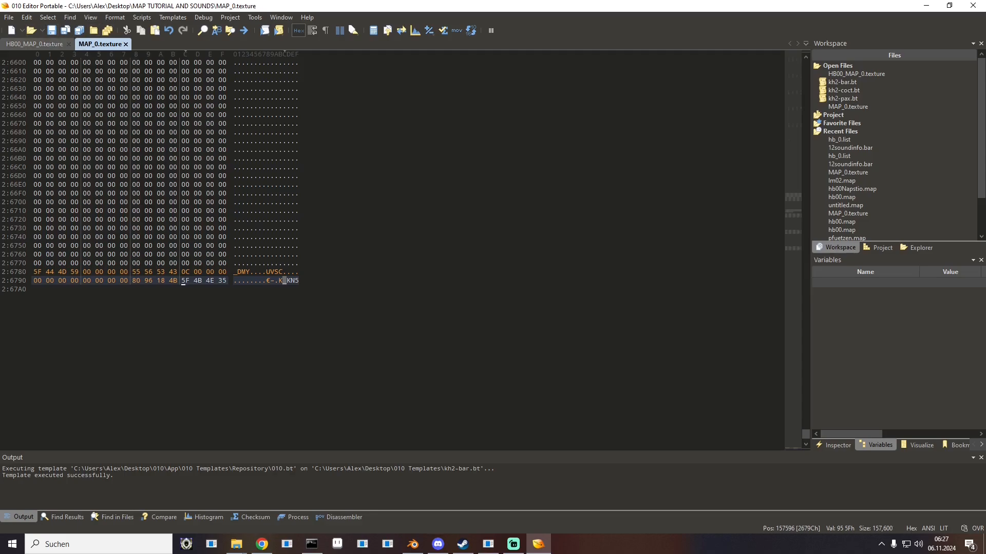
{"action": "left_click", "coordinate": [125, 44]}
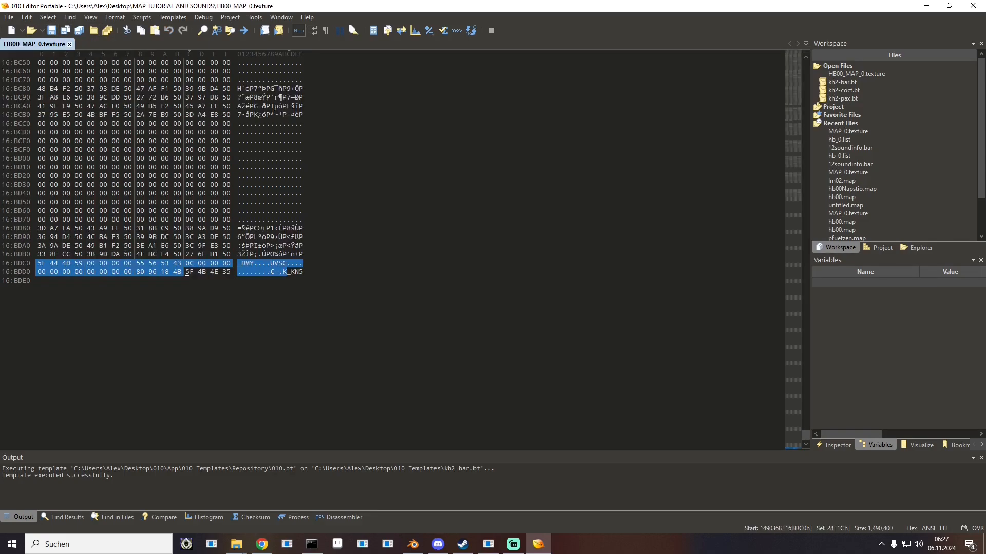
Step: Close HB00_MAP_0.texture, then load hb00.map from the Textures folder into the OpenKH BAR editor
{"action": "left_click", "coordinate": [69, 45]}
{"action": "left_click", "coordinate": [926, 6]}
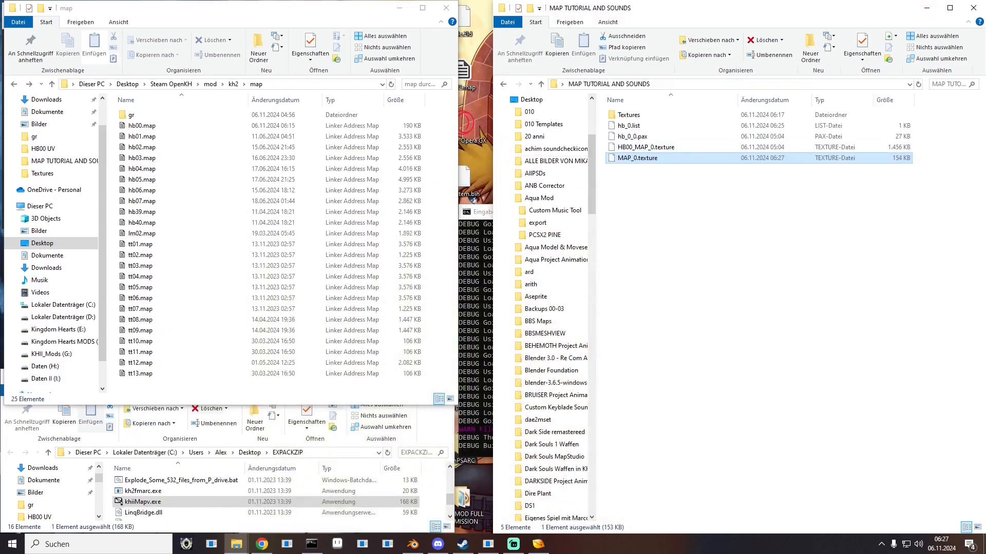
{"action": "left_click", "coordinate": [399, 8]}
{"action": "double_click", "coordinate": [92, 237]}
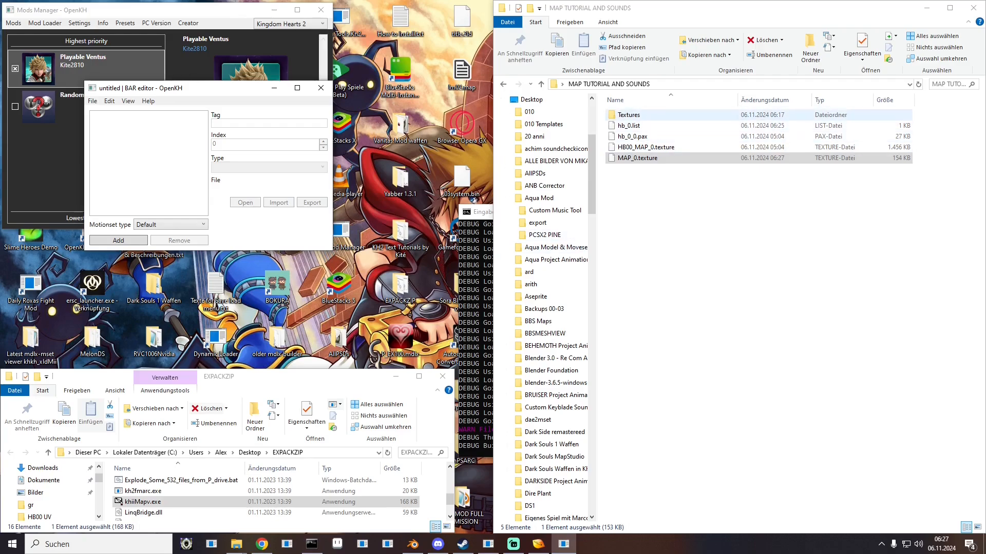
{"action": "double_click", "coordinate": [883, 114]}
{"action": "left_click_drag", "start_coordinate": [759, 123], "coordinate": [148, 154]}
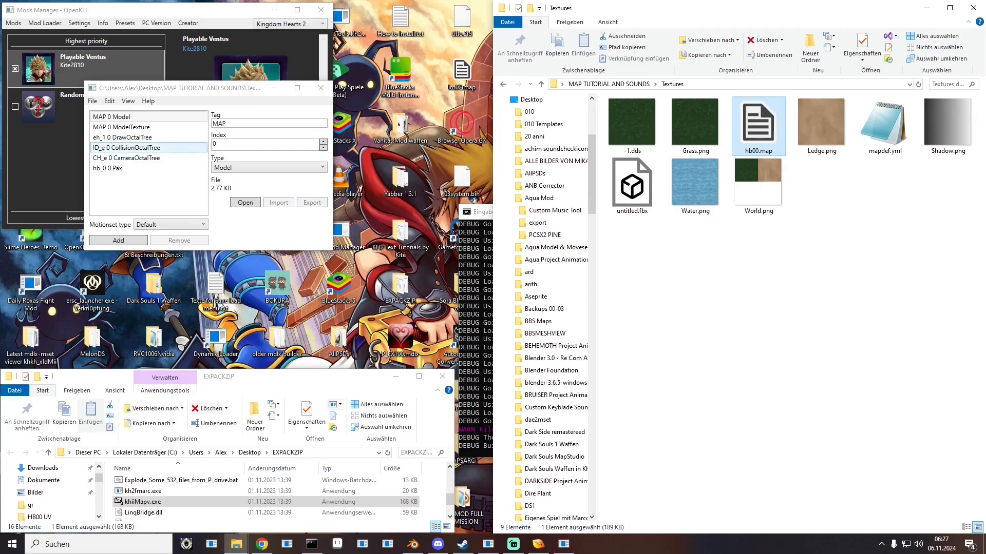
Step: Replace the MAP ModelTexture entry with the edited MAP_0.texture, save hb00.map and close the BAR editor
{"action": "left_click", "coordinate": [149, 127]}
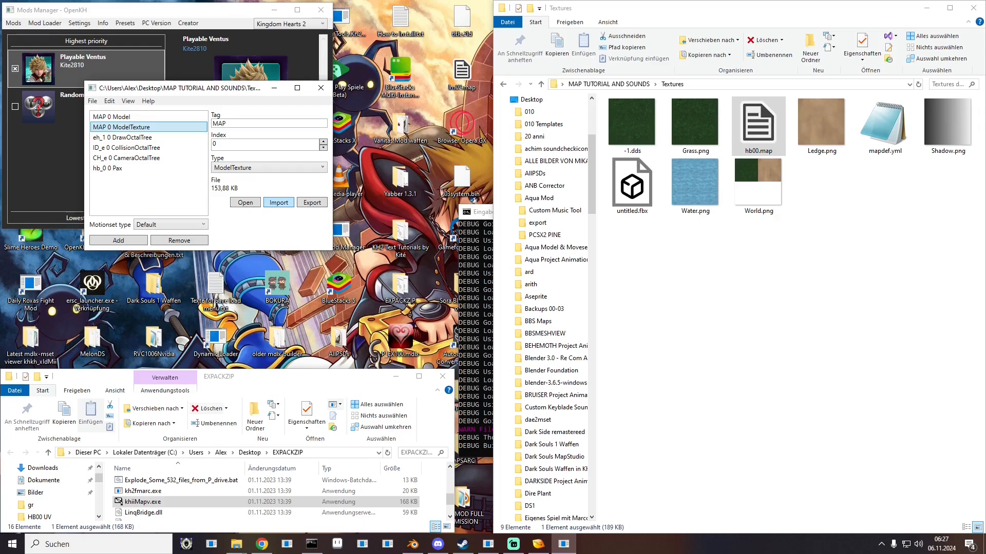
{"action": "left_click", "coordinate": [278, 202]}
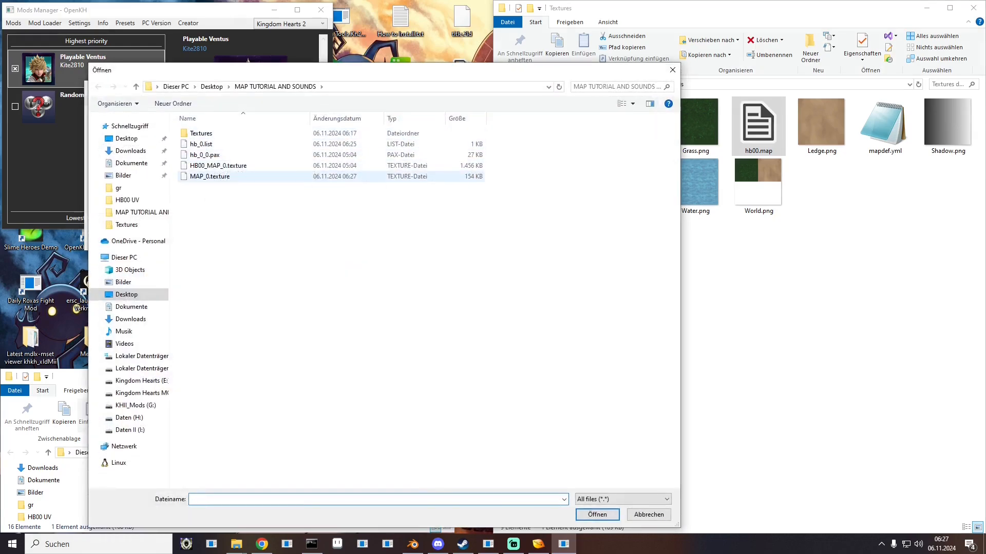
{"action": "left_click", "coordinate": [210, 176]}
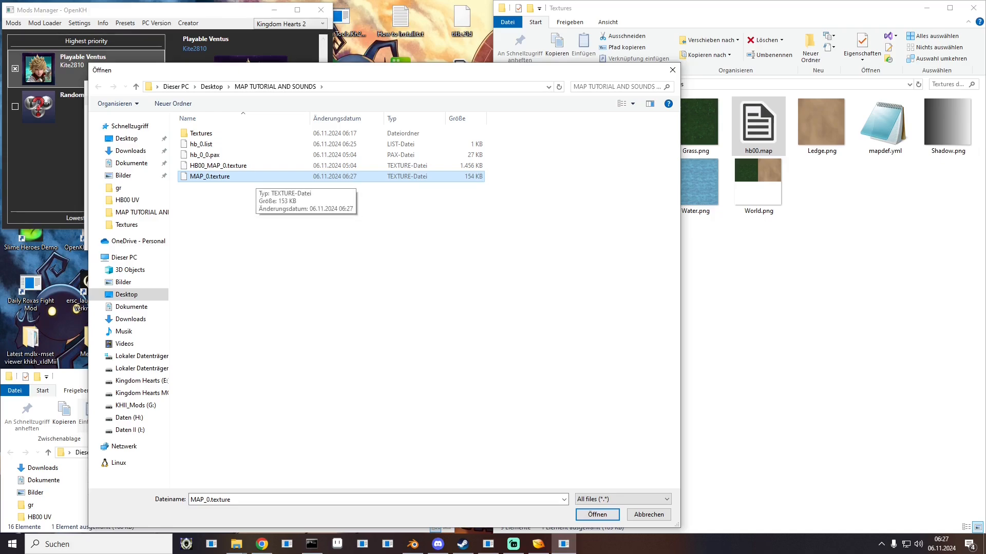
{"action": "double_click", "coordinate": [255, 178]}
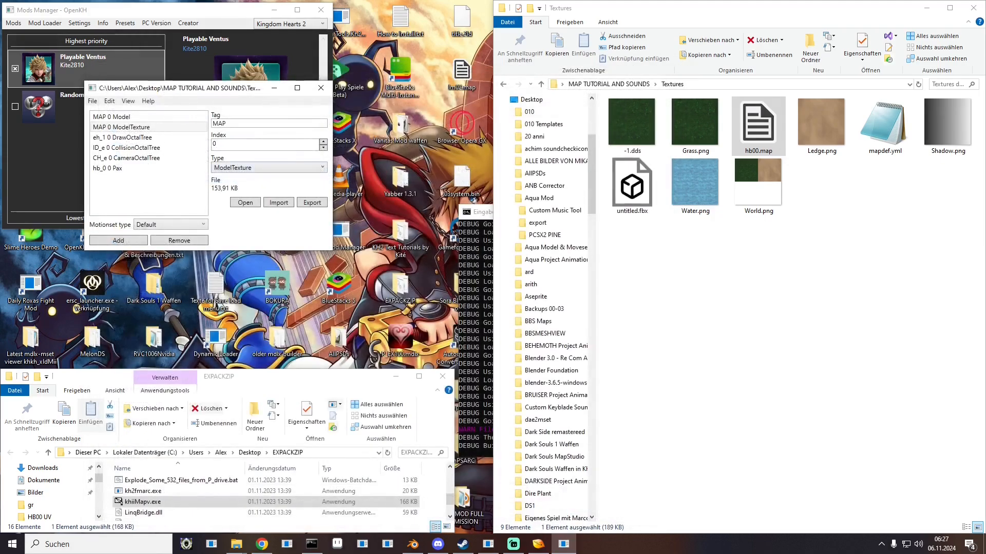
{"action": "left_click", "coordinate": [92, 101]}
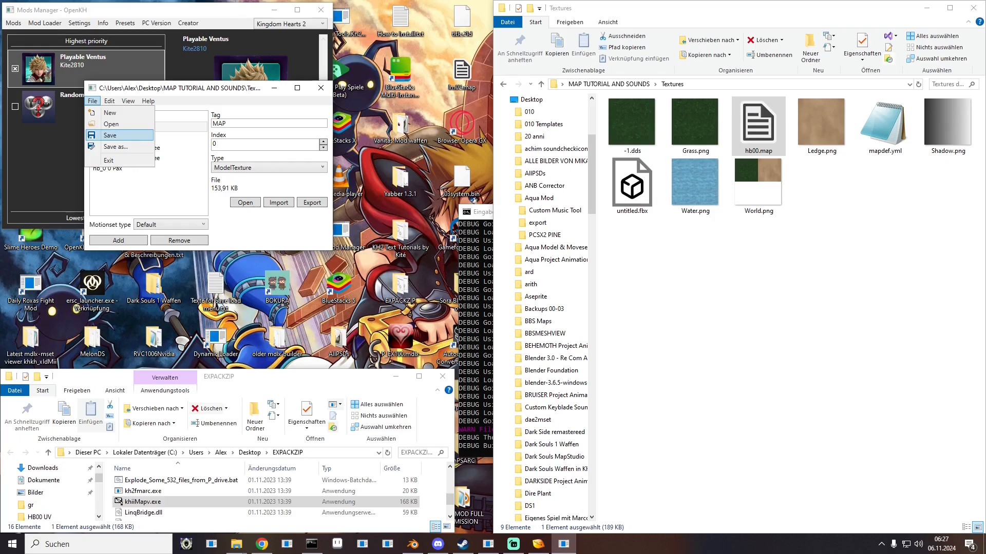
{"action": "left_click", "coordinate": [109, 135]}
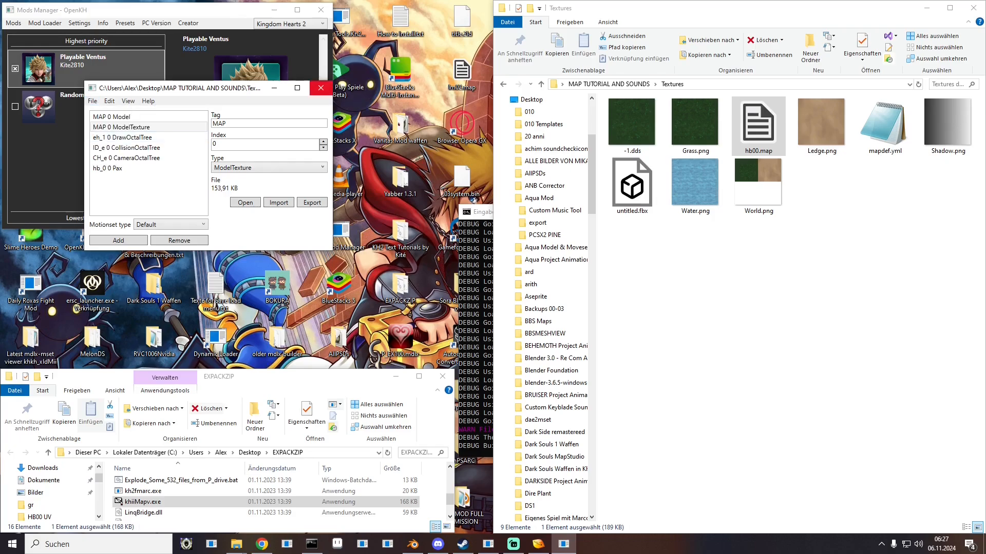
{"action": "left_click", "coordinate": [321, 87]}
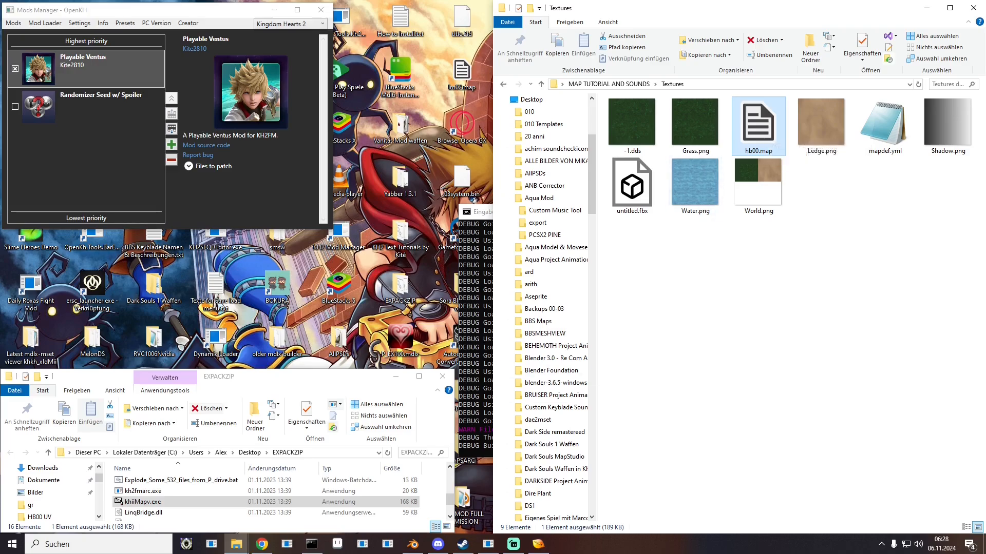
Step: Examine the order in which the materials load their images in the Command Prompt conversion log
{"action": "left_click_drag", "start_coordinate": [480, 214], "coordinate": [117, 138]}
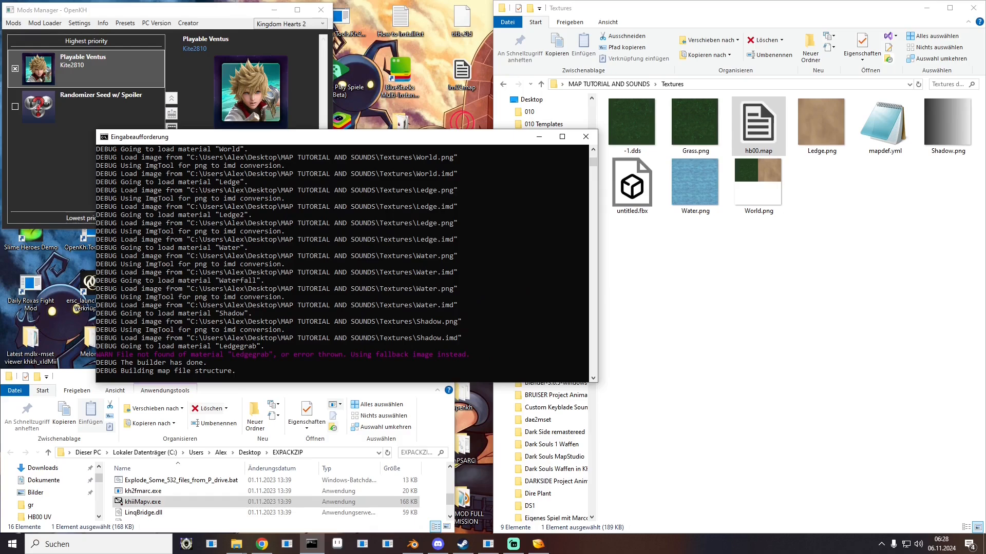
{"action": "left_click_drag", "start_coordinate": [417, 158], "coordinate": [440, 157]}
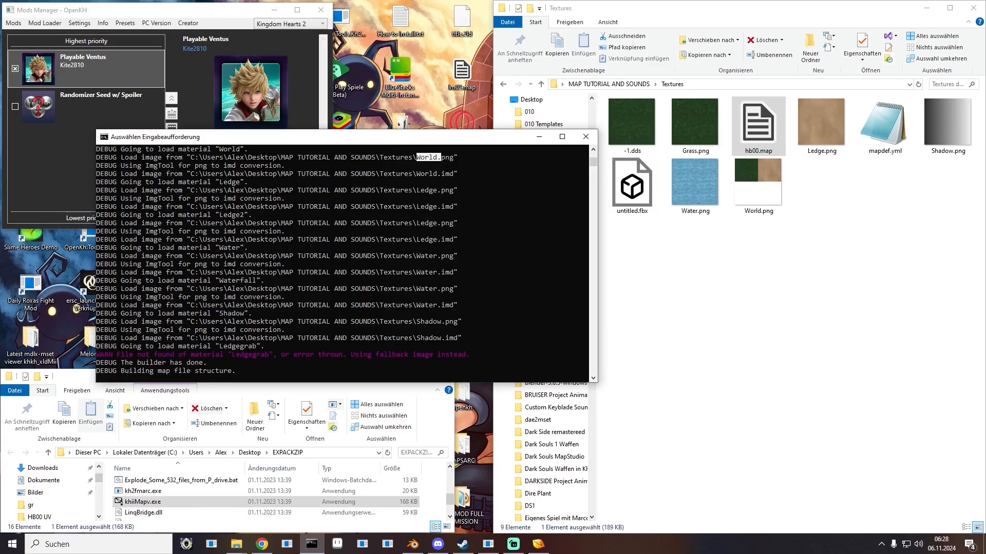
{"action": "left_click_drag", "start_coordinate": [412, 190], "coordinate": [455, 190]}
{"action": "left_click_drag", "start_coordinate": [411, 223], "coordinate": [450, 223]}
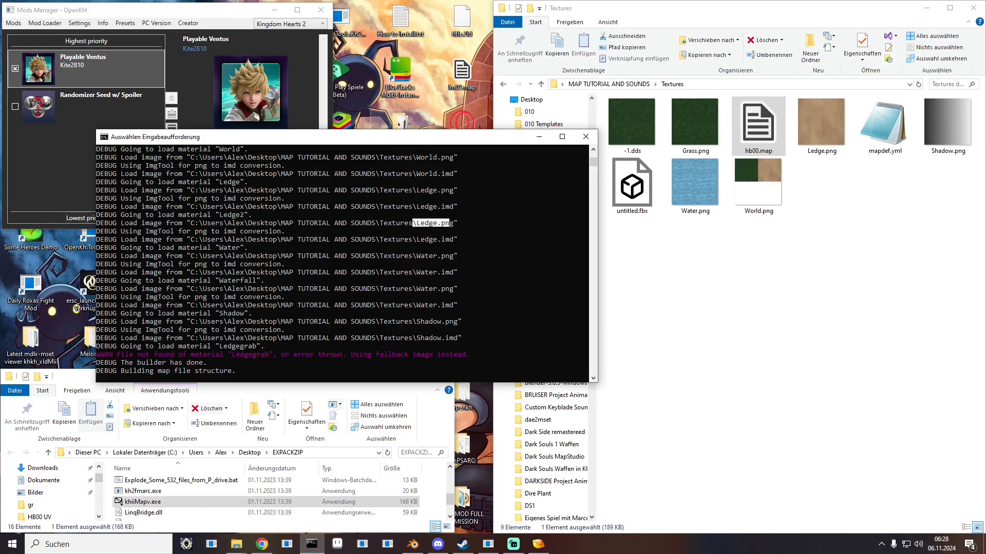
{"action": "left_click_drag", "start_coordinate": [425, 140], "coordinate": [0, 131]}
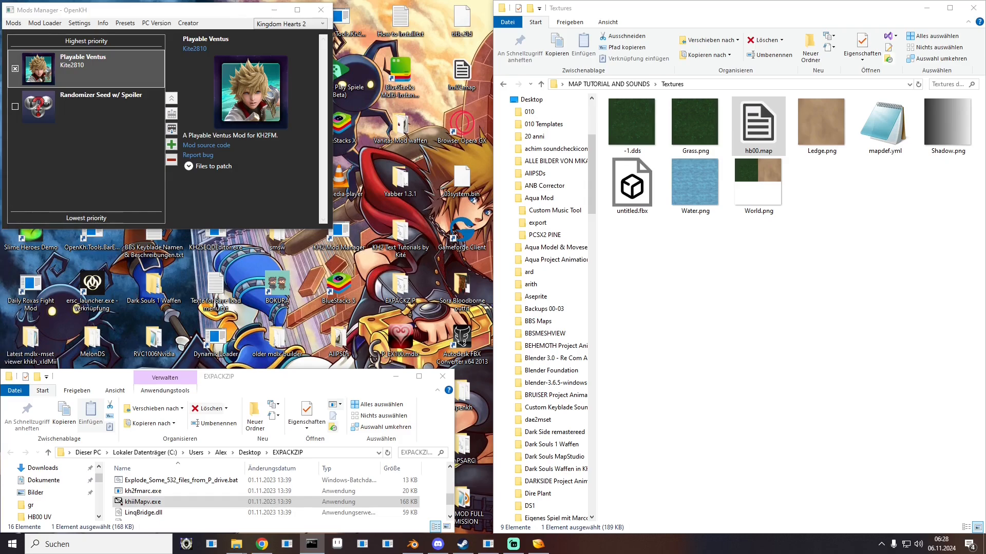
Step: Open hb00.map from the Textures folder in 010 Editor and run the kh2-bar.bt template on it
{"action": "left_click", "coordinate": [538, 544]}
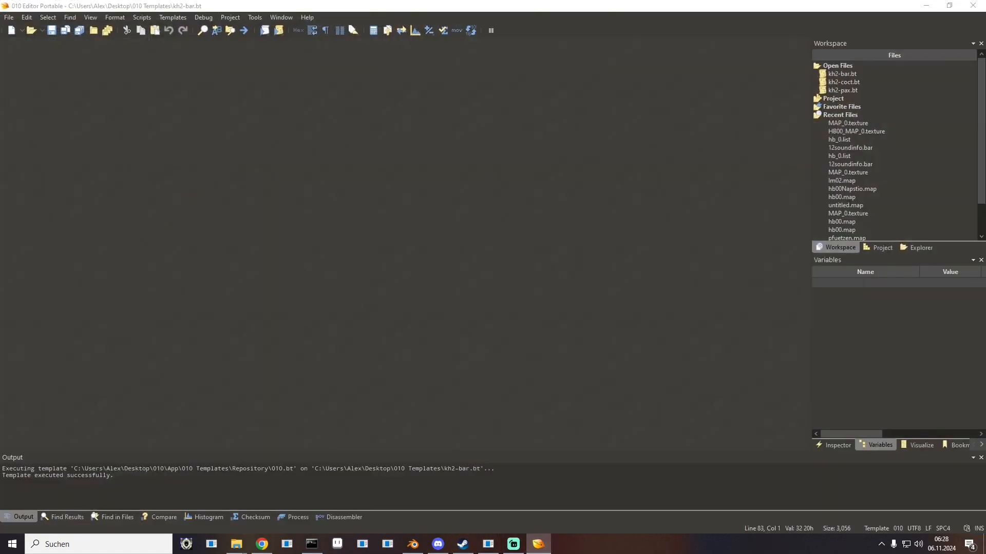
{"action": "left_click_drag", "start_coordinate": [499, 5], "coordinate": [597, 249]}
{"action": "left_click_drag", "start_coordinate": [758, 126], "coordinate": [345, 3]}
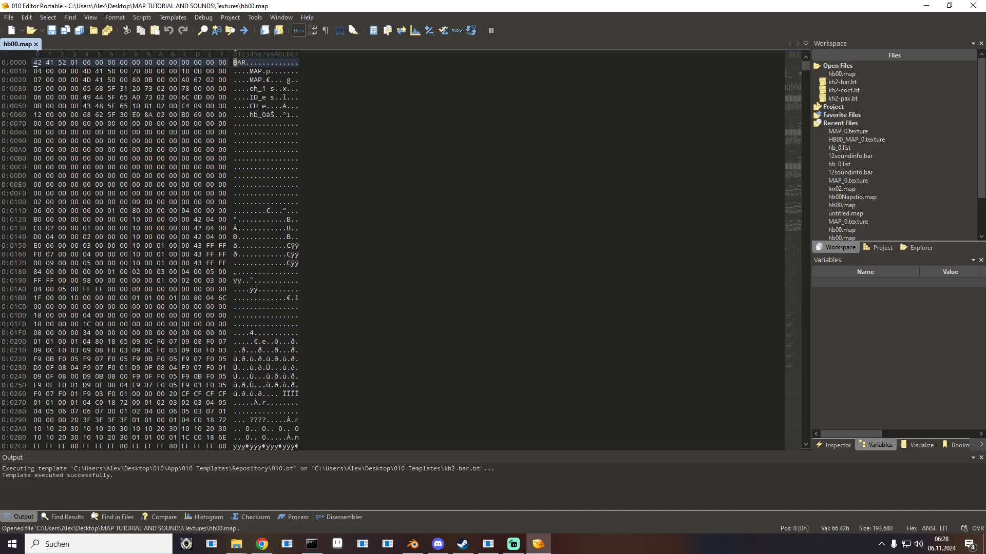
{"action": "left_click", "coordinate": [278, 30]}
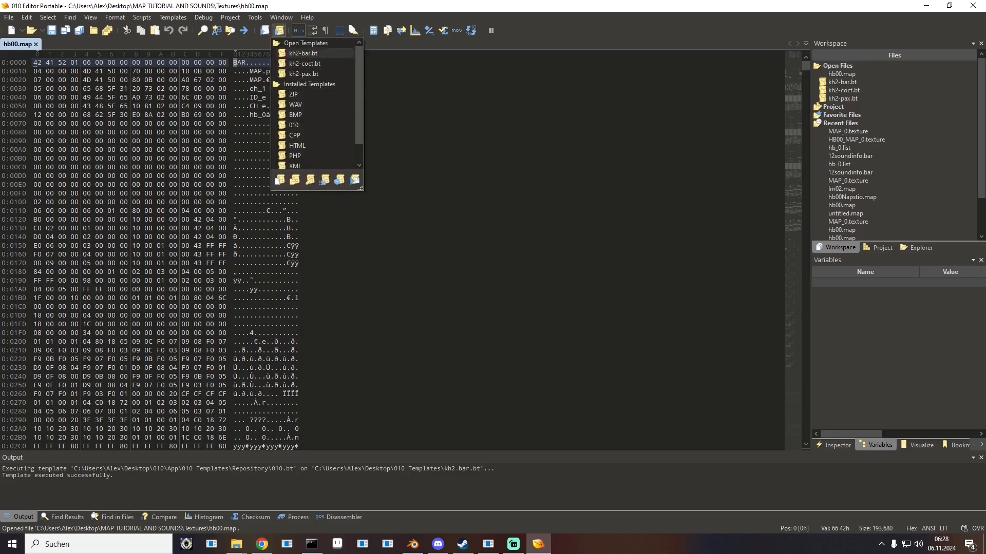
{"action": "left_click", "coordinate": [303, 53]}
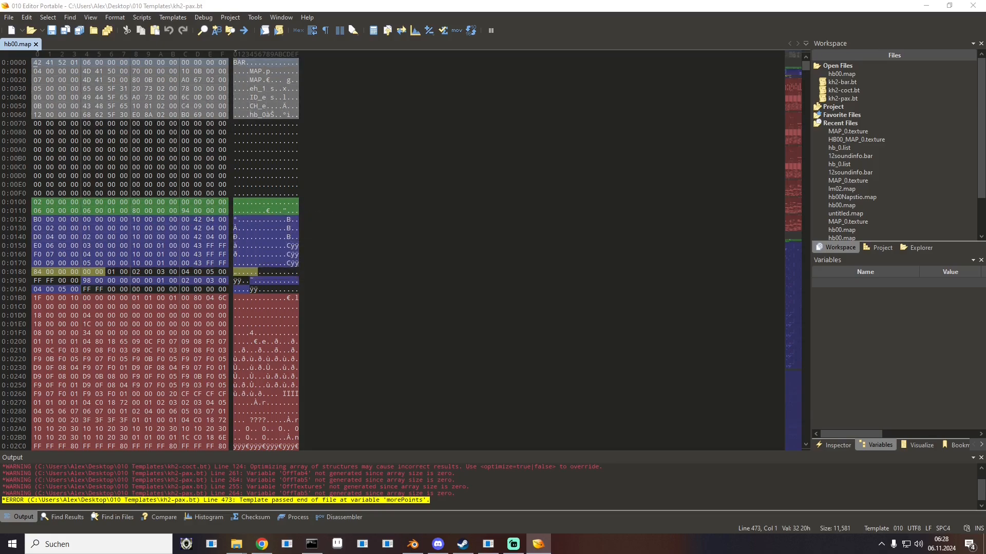
Step: Highlight the byte at offset C of the six dmaChainMaps rows 0120 to 0170 as a single column
{"action": "scroll", "coordinate": [226, 244], "scroll_direction": "down", "scroll_amount": 7}
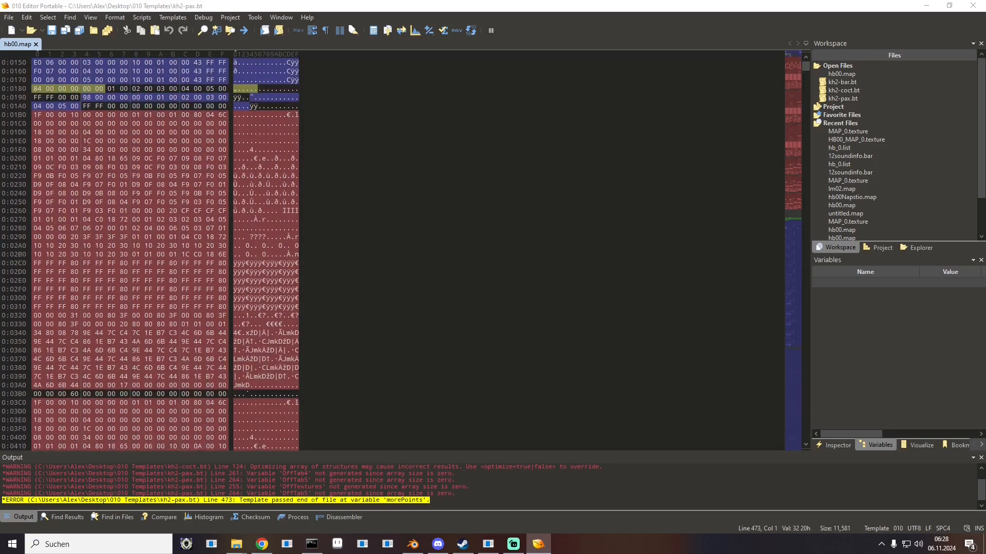
{"action": "scroll", "coordinate": [186, 238], "scroll_direction": "up", "scroll_amount": 6}
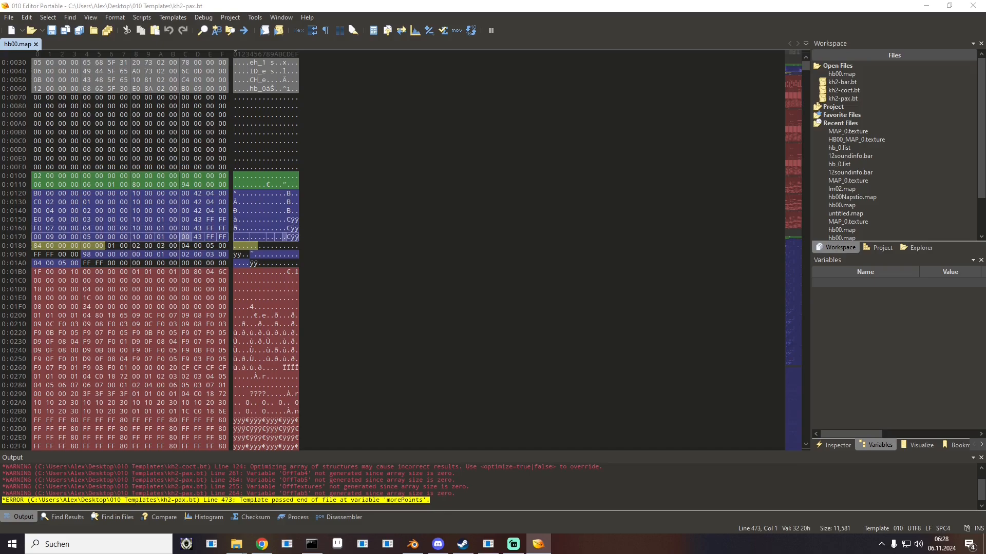
{"action": "left_click_drag", "start_coordinate": [185, 237], "coordinate": [186, 193]}
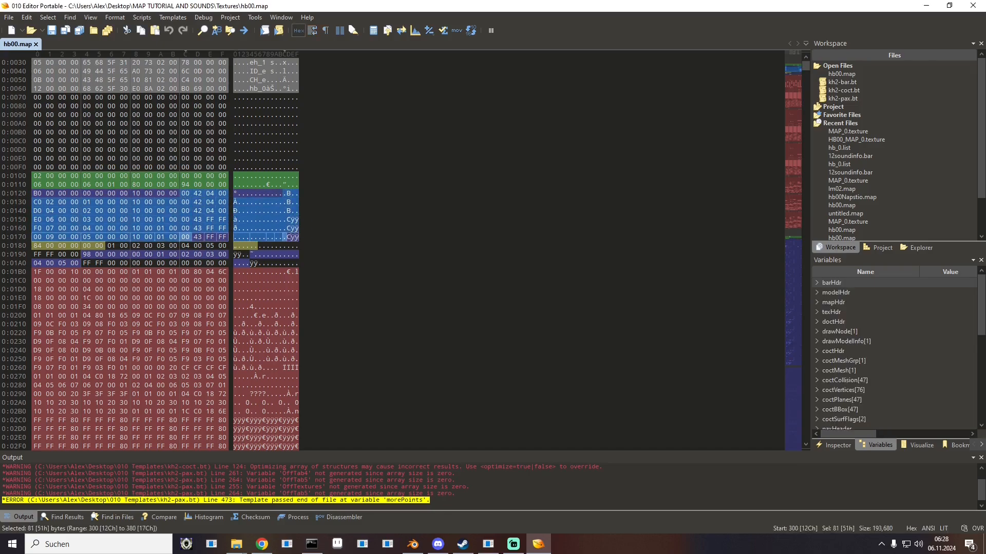
{"action": "left_click_drag", "start_coordinate": [185, 237], "coordinate": [185, 194]}
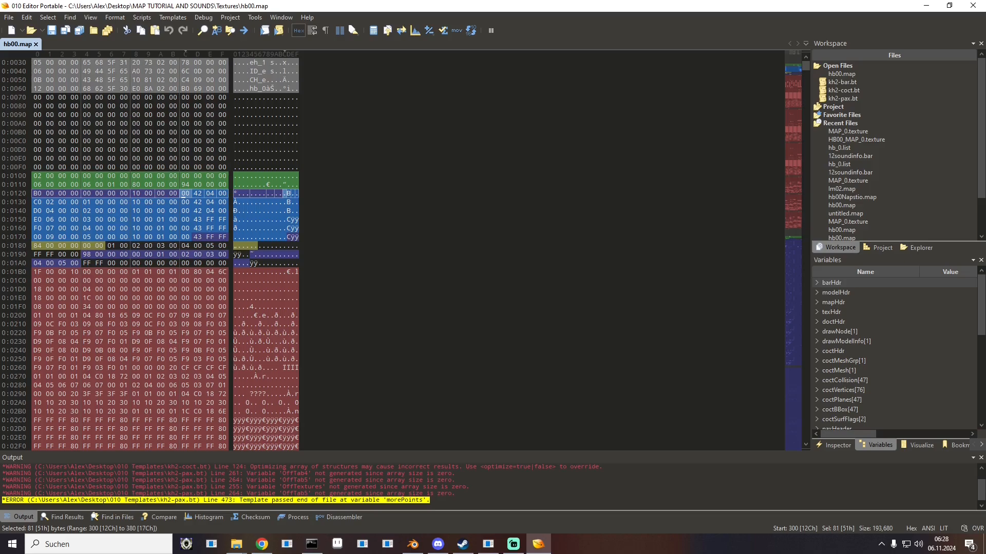
{"action": "left_click", "coordinate": [185, 202]}
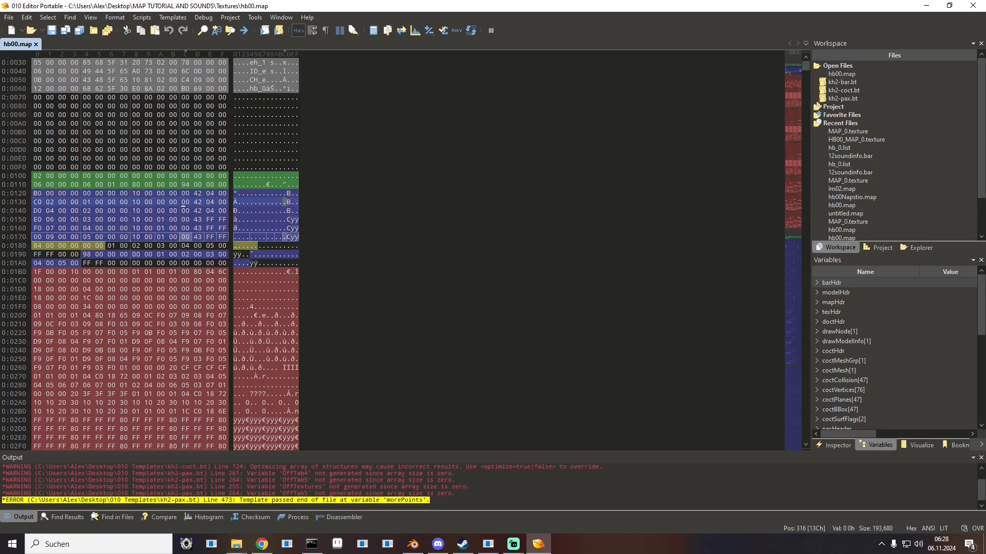
{"action": "mouse_move", "coordinate": [185, 238]}
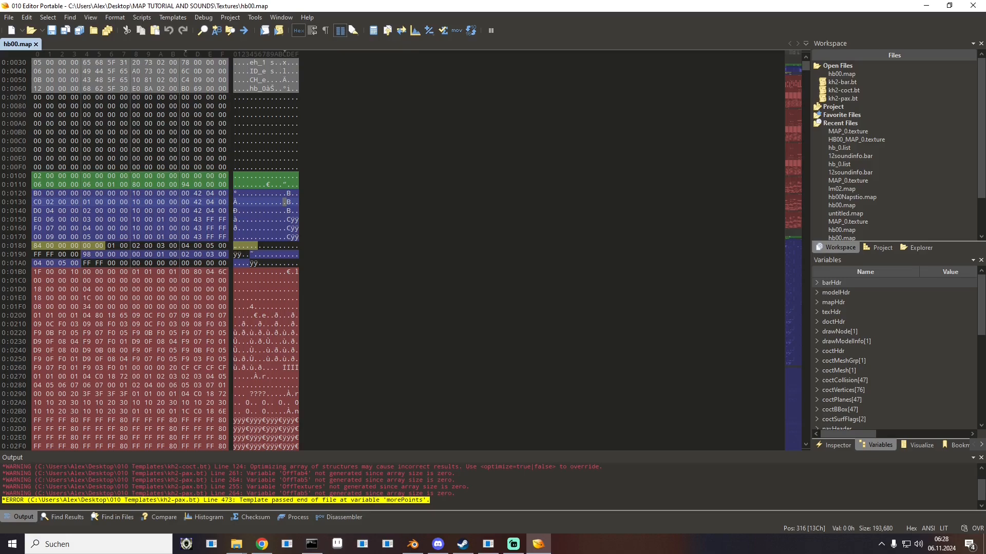
{"action": "key", "text": "Down"}
{"action": "key", "text": "Down"}
{"action": "key", "text": "Down"}
{"action": "key", "text": "Down"}
{"action": "key", "text": "shift+Up"}
{"action": "key", "text": "shift+Up"}
{"action": "key", "text": "shift+Up"}
{"action": "key", "text": "shift+Up"}
{"action": "key", "text": "shift+Up"}
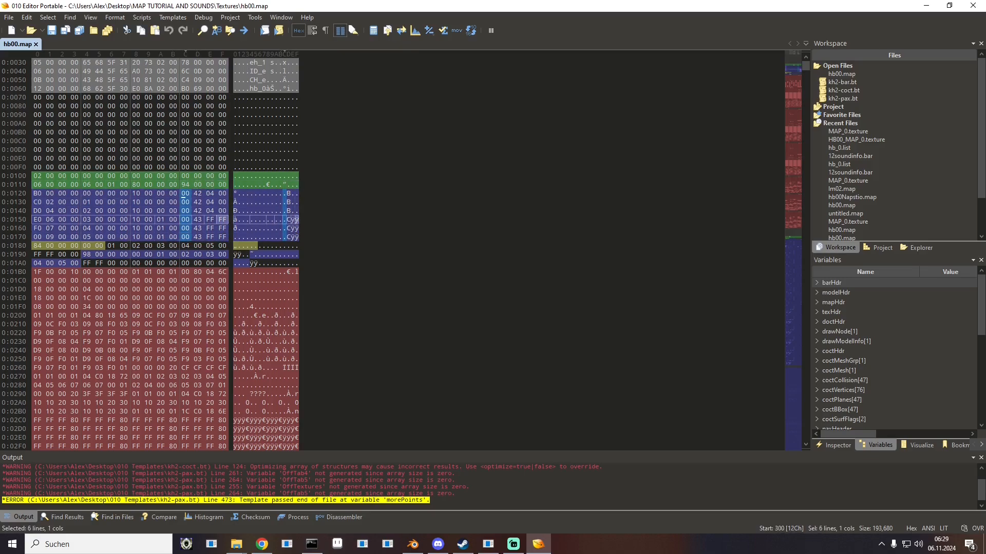
{"action": "mouse_move", "coordinate": [217, 220]}
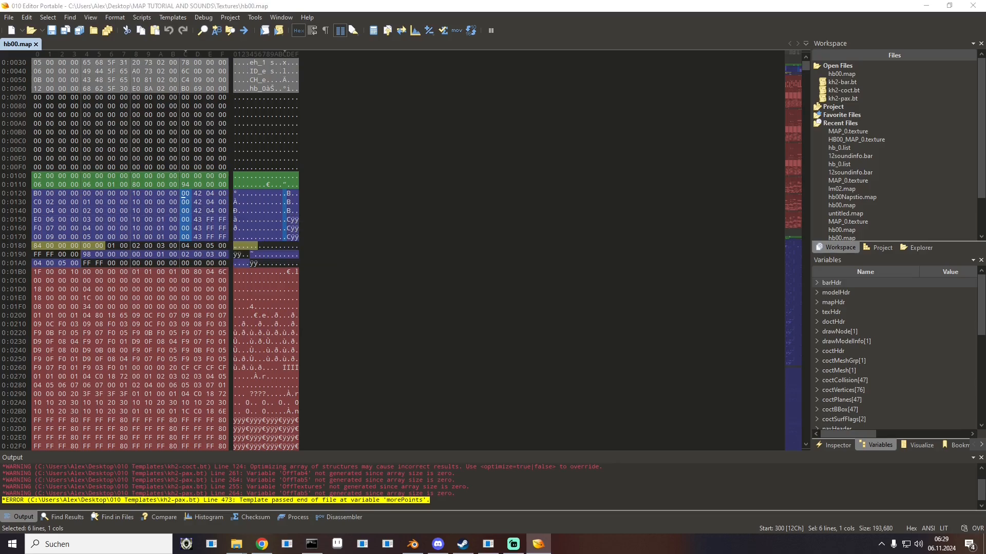
Step: Compare the Ledge, Ledge2, Water and Waterfall materials in the Command Prompt log with the order of the mesh rows
{"action": "left_click_drag", "start_coordinate": [0, 95], "coordinate": [224, 94]}
{"action": "left_click", "coordinate": [275, 180]}
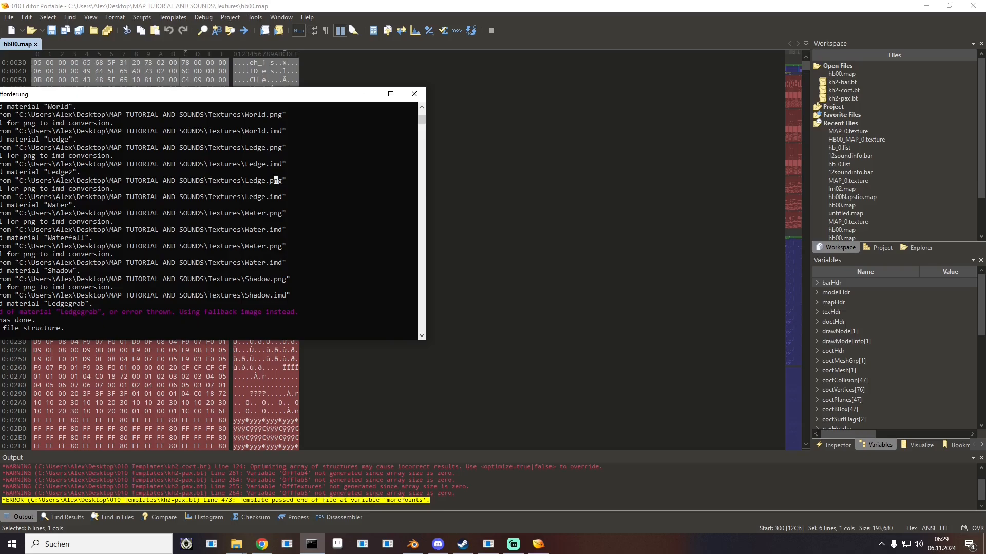
{"action": "left_click_drag", "start_coordinate": [245, 147], "coordinate": [266, 147]}
{"action": "left_click_drag", "start_coordinate": [241, 180], "coordinate": [269, 180]}
{"action": "left_click_drag", "start_coordinate": [241, 213], "coordinate": [269, 213]}
{"action": "left_click_drag", "start_coordinate": [245, 246], "coordinate": [257, 246]}
{"action": "left_click_drag", "start_coordinate": [292, 96], "coordinate": [0, 97]}
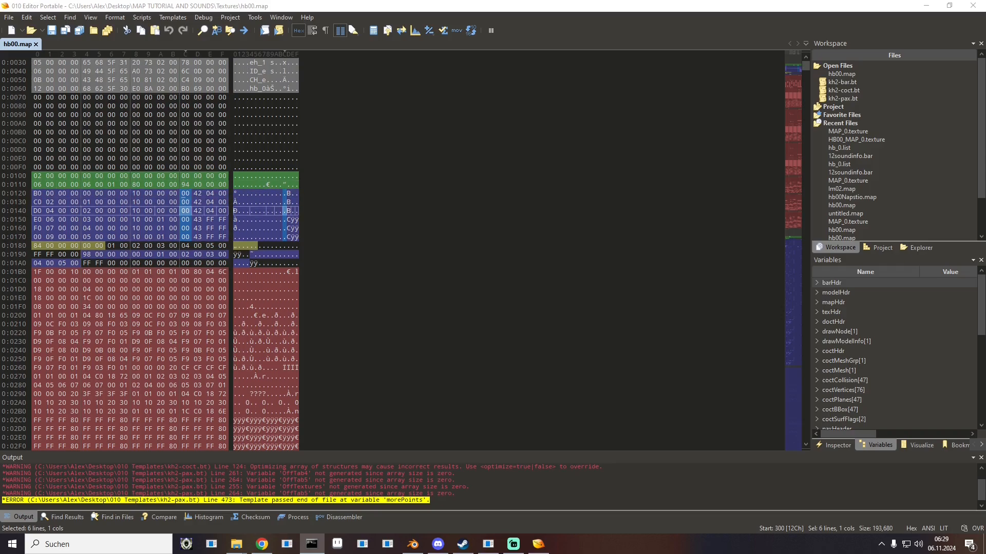
Step: Set the bytes at 015C and 016C, in the Water and Waterfall mesh rows, to 02
{"action": "left_click", "coordinate": [185, 220]}
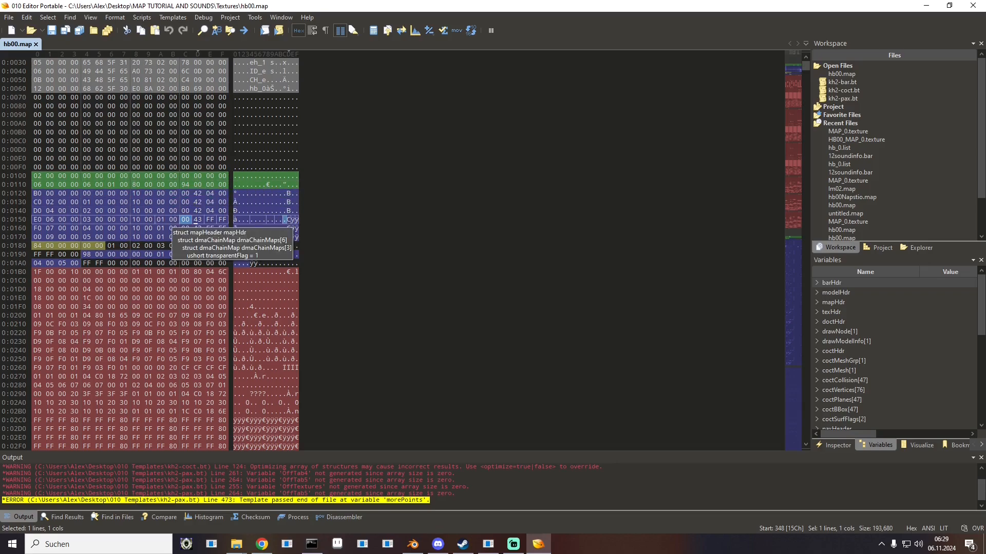
{"action": "left_click_drag", "start_coordinate": [184, 220], "coordinate": [187, 228]}
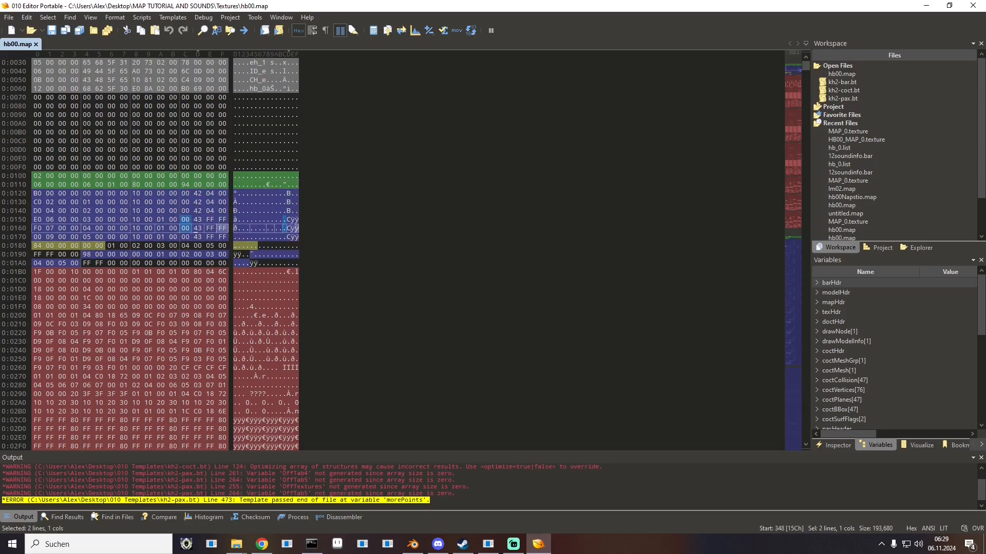
{"action": "type", "text": "02"}
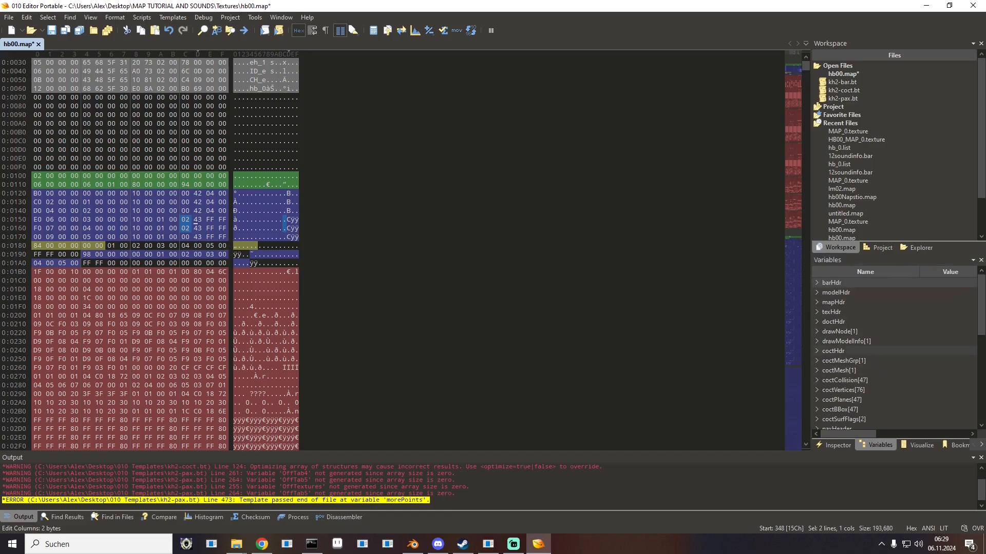
Step: Expand gsInfoList under texHdr in the template results and highlight the data block of gsInfoList[3]
{"action": "double_click", "coordinate": [831, 312]}
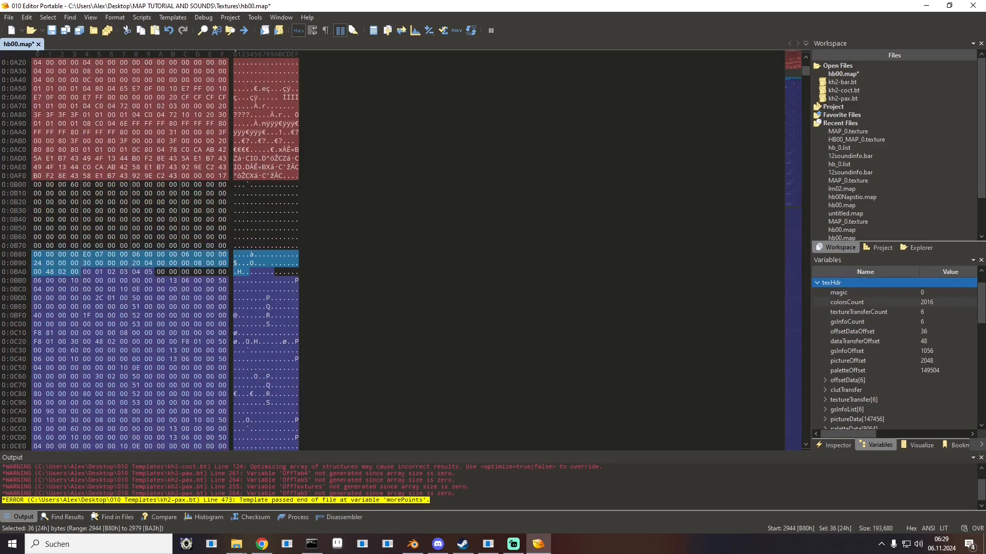
{"action": "double_click", "coordinate": [847, 409]}
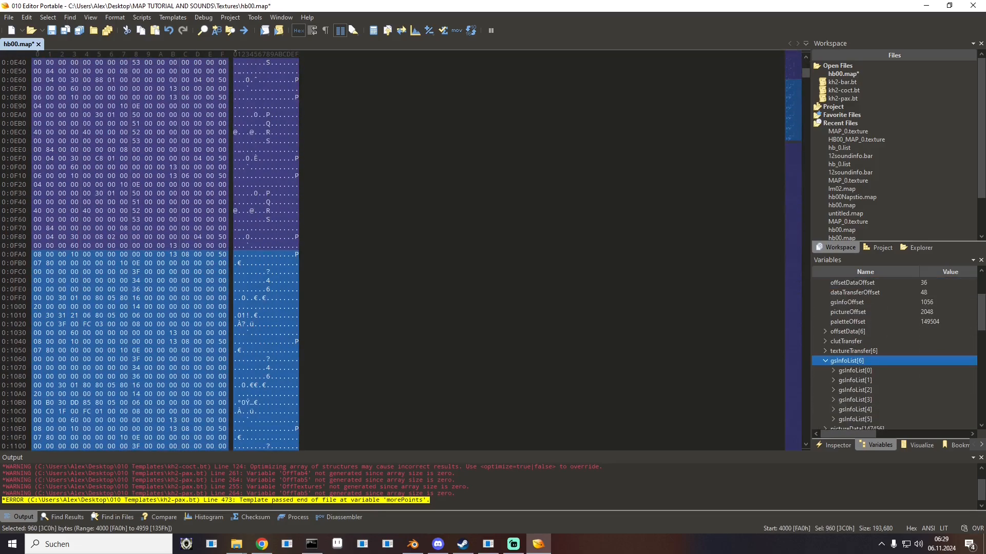
{"action": "left_click", "coordinate": [855, 370]}
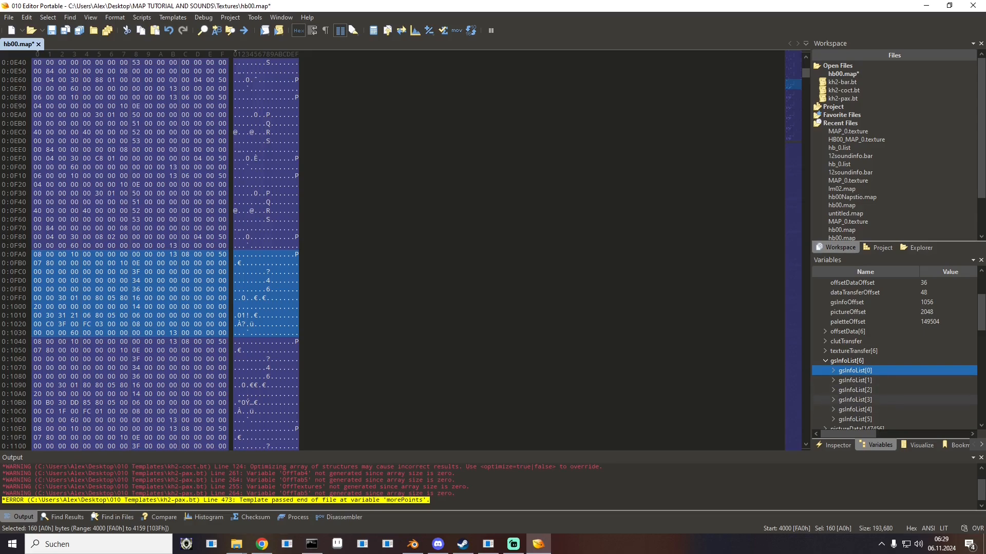
{"action": "left_click", "coordinate": [855, 399]}
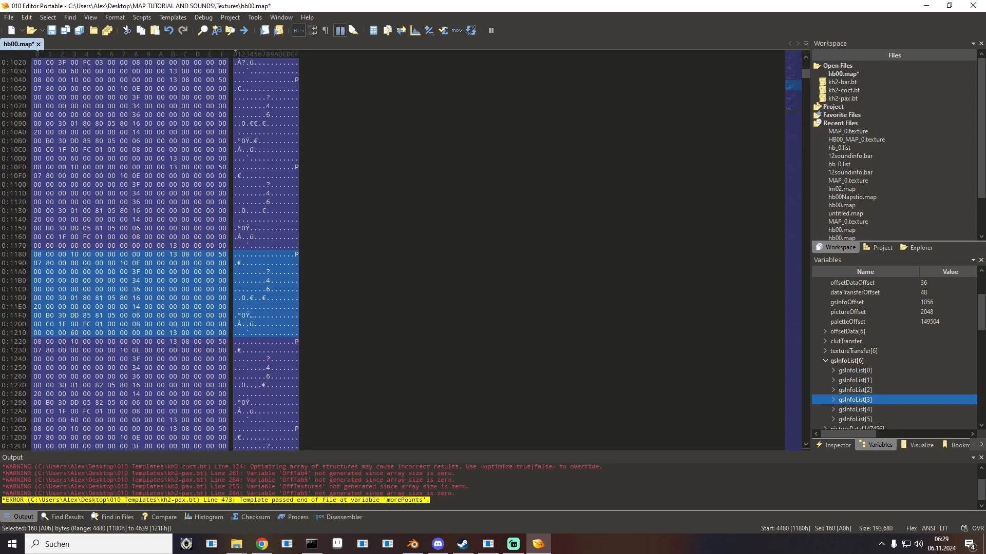
{"action": "left_click", "coordinate": [855, 410]}
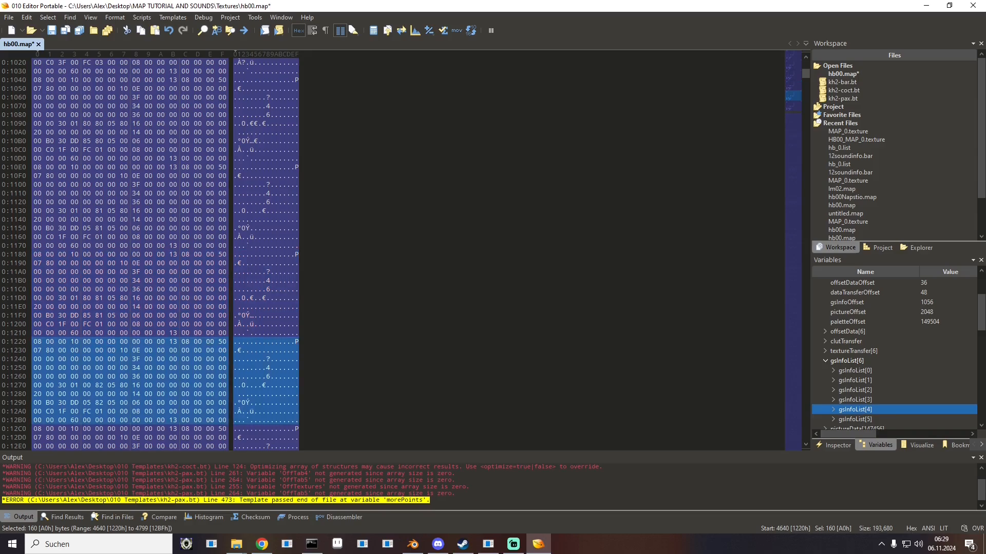
{"action": "left_click", "coordinate": [855, 400]}
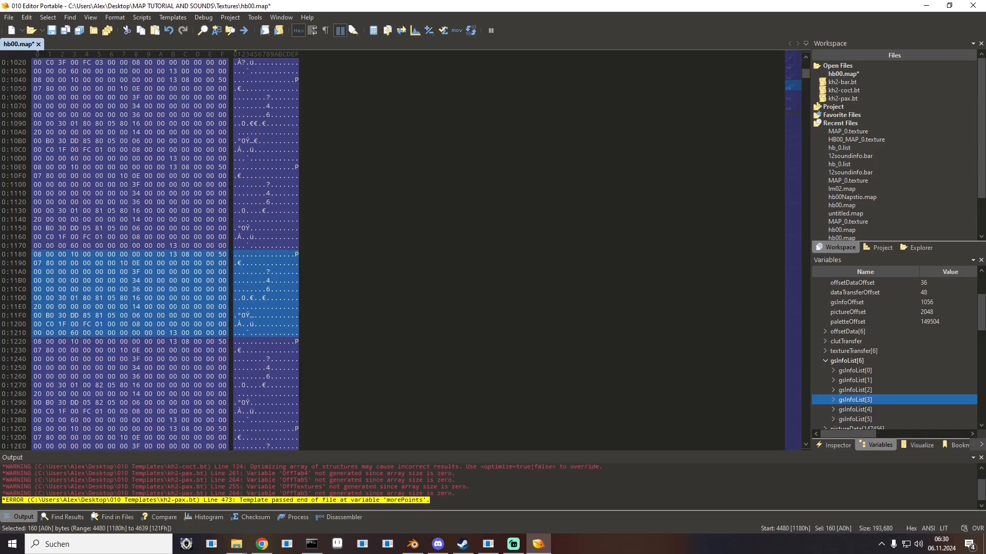
Step: Overwrite the five bytes at 1201 to 1205 in gsInfoList[3] with 1F 00 07 00 00
{"action": "left_click", "coordinate": [50, 324]}
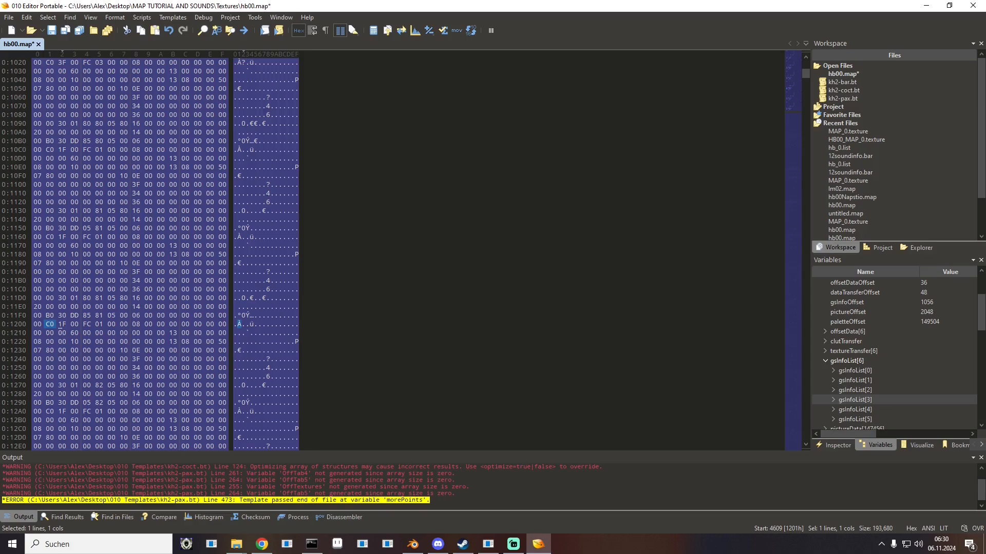
{"action": "type", "text": "1F"}
{"action": "type", "text": "1F"}
{"action": "type", "text": "00"}
{"action": "left_click_drag", "start_coordinate": [71, 324], "coordinate": [80, 324]}
{"action": "type", "text": "07"}
{"action": "left_click_drag", "start_coordinate": [84, 324], "coordinate": [93, 325]}
{"action": "type", "text": "00 00"}
Step: Copy the five bytes at 1201 to 1205 and paste them over 12A1 to 12A5 in gsInfoList[4]
{"action": "left_click_drag", "start_coordinate": [46, 324], "coordinate": [106, 325]}
{"action": "key", "text": "ctrl+c"}
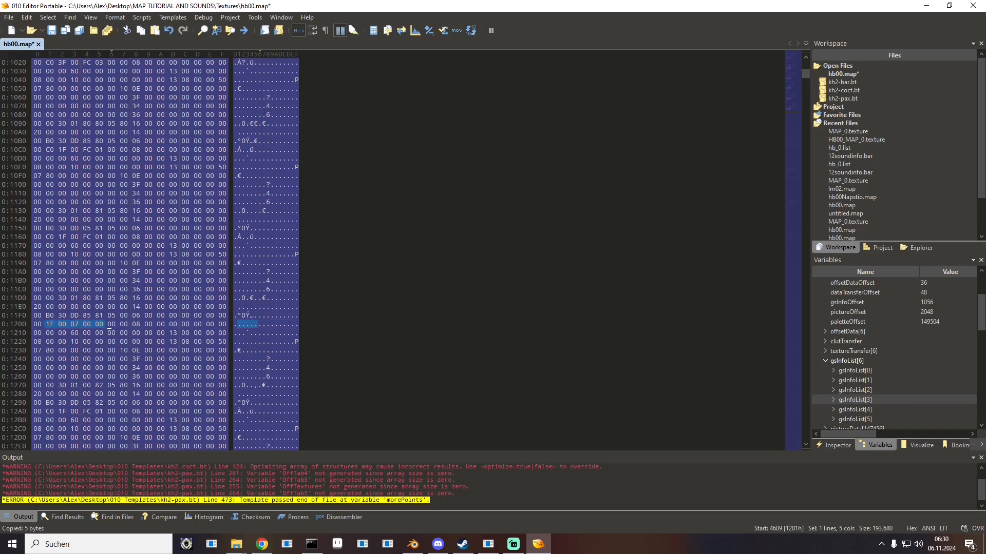
{"action": "left_click", "coordinate": [857, 410]}
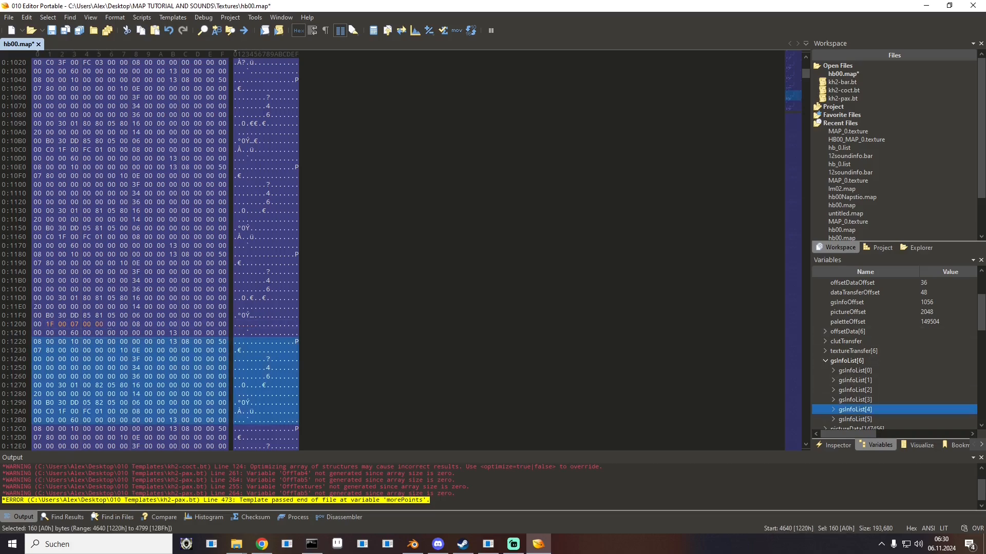
{"action": "left_click_drag", "start_coordinate": [47, 411], "coordinate": [110, 415]}
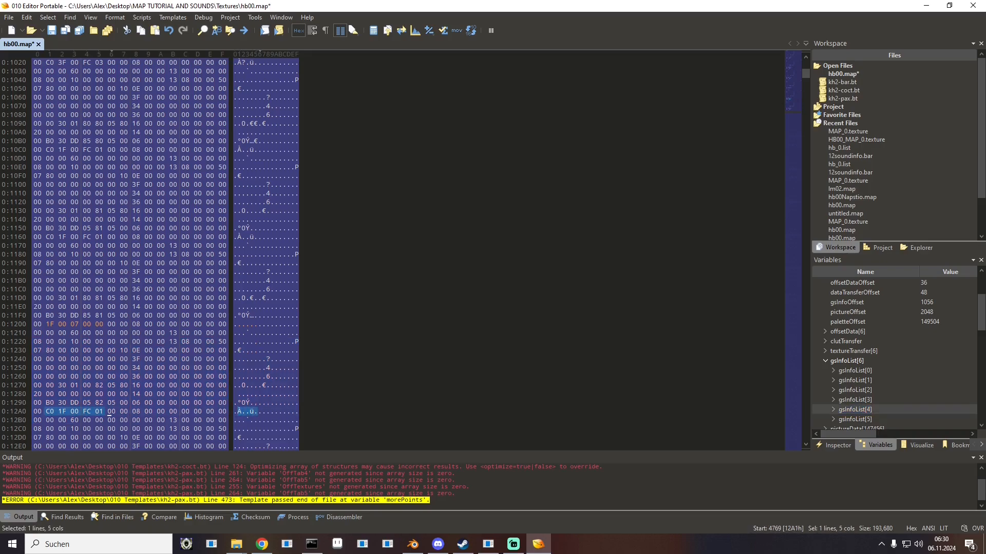
{"action": "key", "text": "ctrl+v"}
{"action": "left_click_drag", "start_coordinate": [48, 412], "coordinate": [83, 412]}
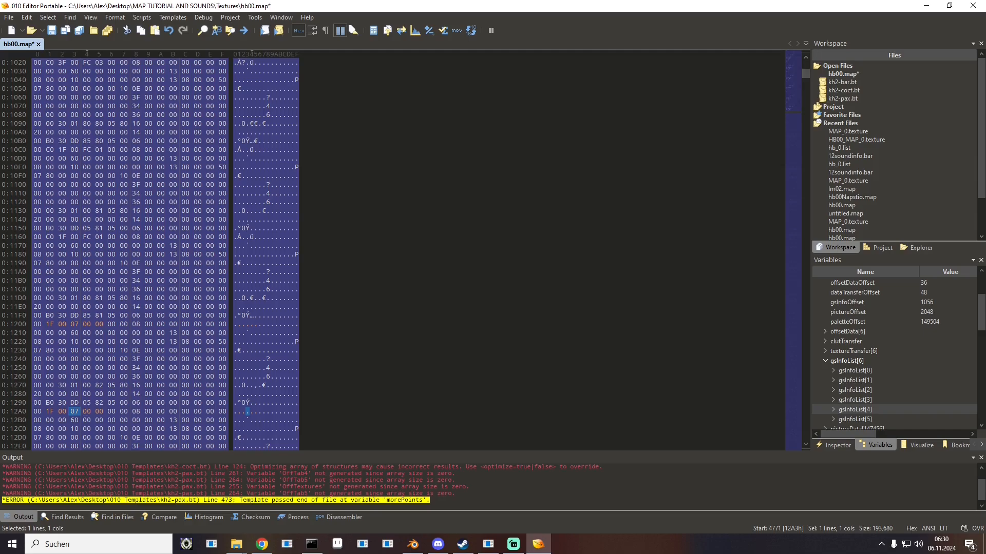
Step: Look through the data near the end of hb00.map for the UVSC tag
{"action": "left_click_drag", "start_coordinate": [806, 74], "coordinate": [806, 423]}
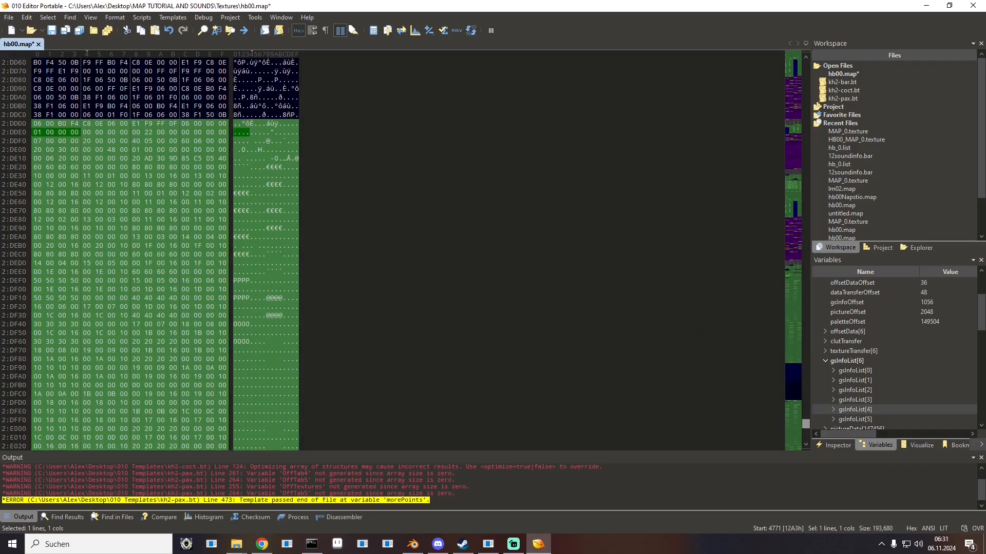
{"action": "scroll", "coordinate": [408, 255], "scroll_direction": "up", "scroll_amount": 1}
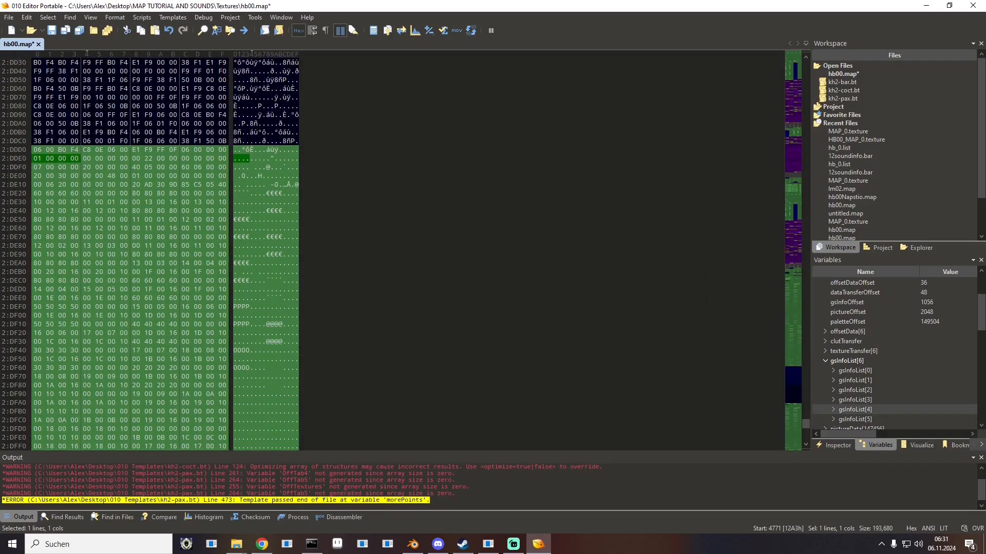
{"action": "scroll", "coordinate": [408, 254], "scroll_direction": "up", "scroll_amount": 2}
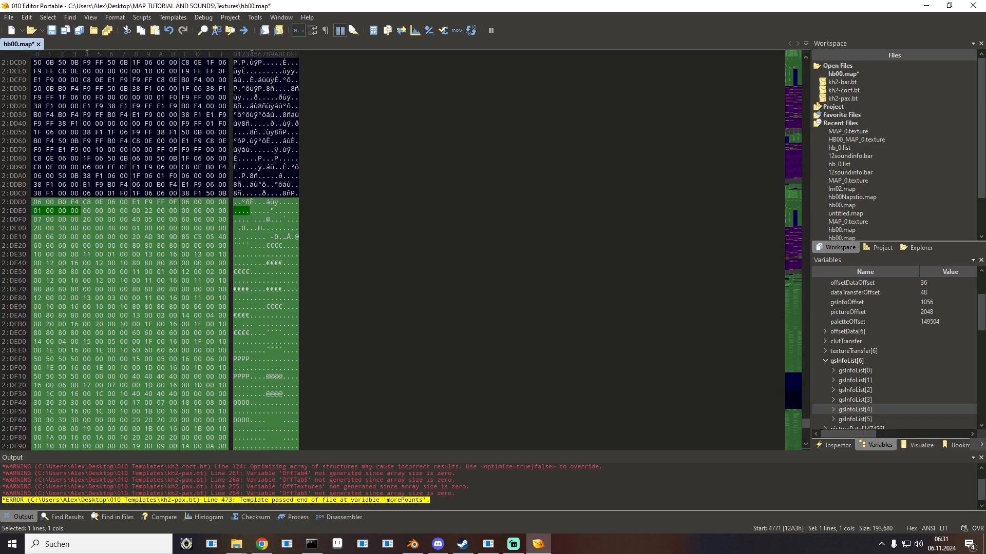
{"action": "scroll", "coordinate": [409, 254], "scroll_direction": "up", "scroll_amount": 20}
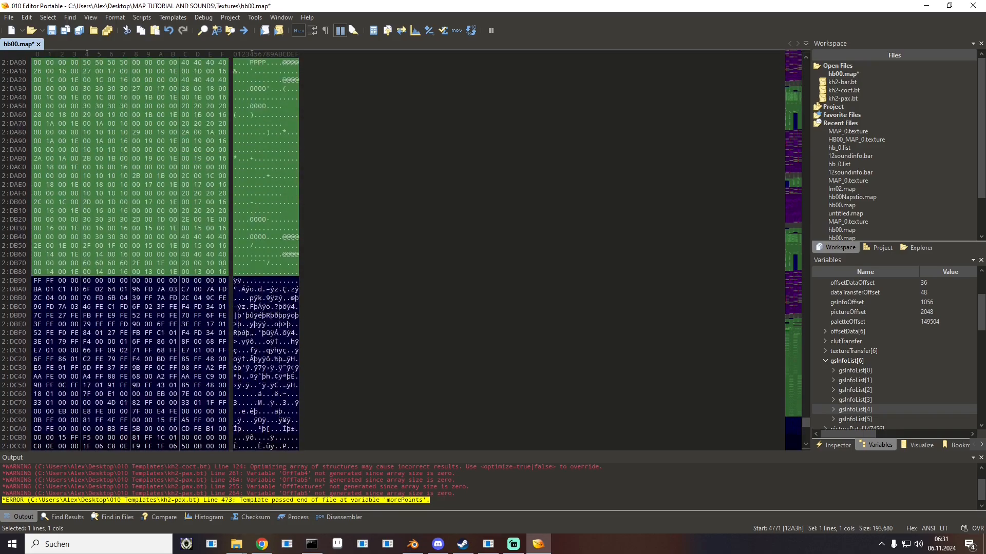
{"action": "scroll", "coordinate": [408, 254], "scroll_direction": "up", "scroll_amount": 17}
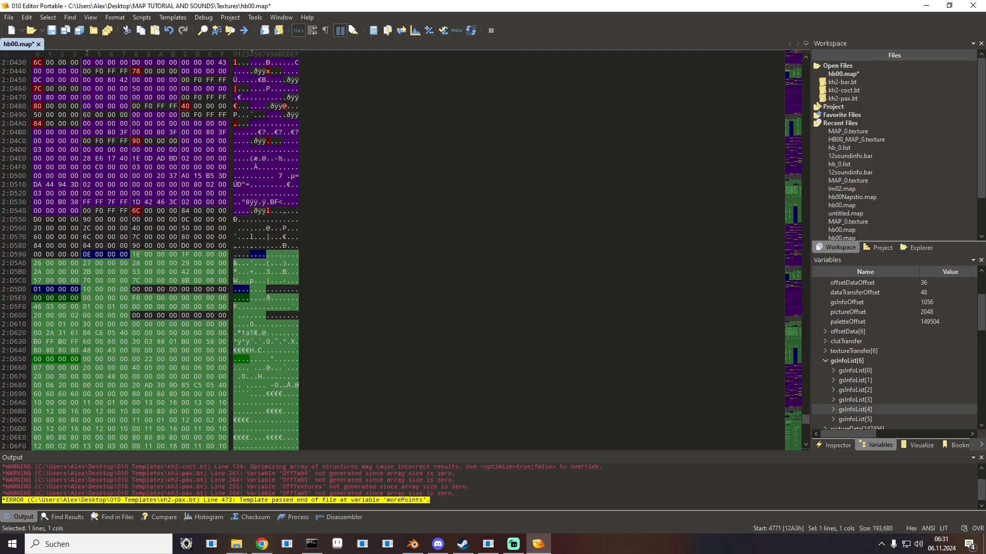
{"action": "scroll", "coordinate": [165, 252], "scroll_direction": "down", "scroll_amount": 11}
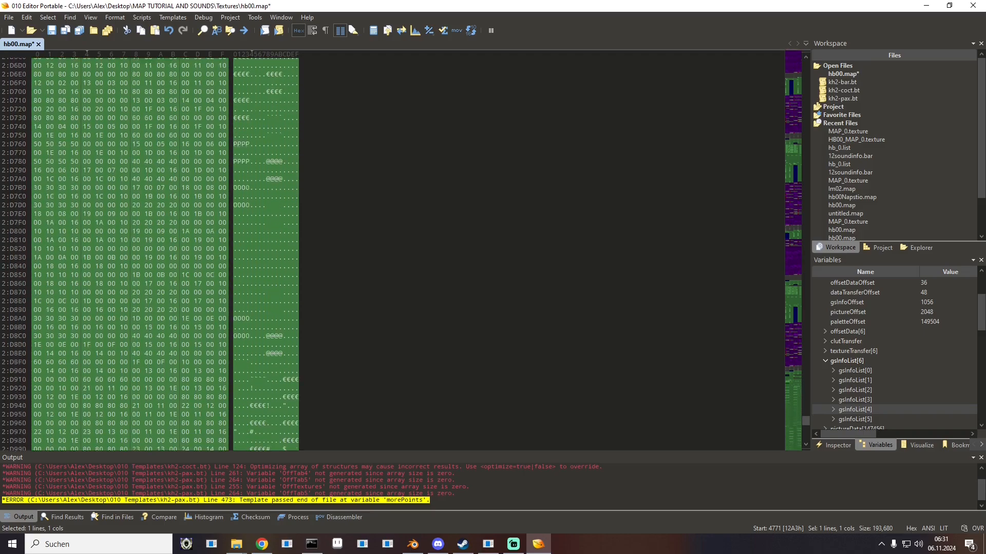
{"action": "scroll", "coordinate": [164, 251], "scroll_direction": "up", "scroll_amount": 14}
{"action": "scroll", "coordinate": [165, 252], "scroll_direction": "up", "scroll_amount": 20}
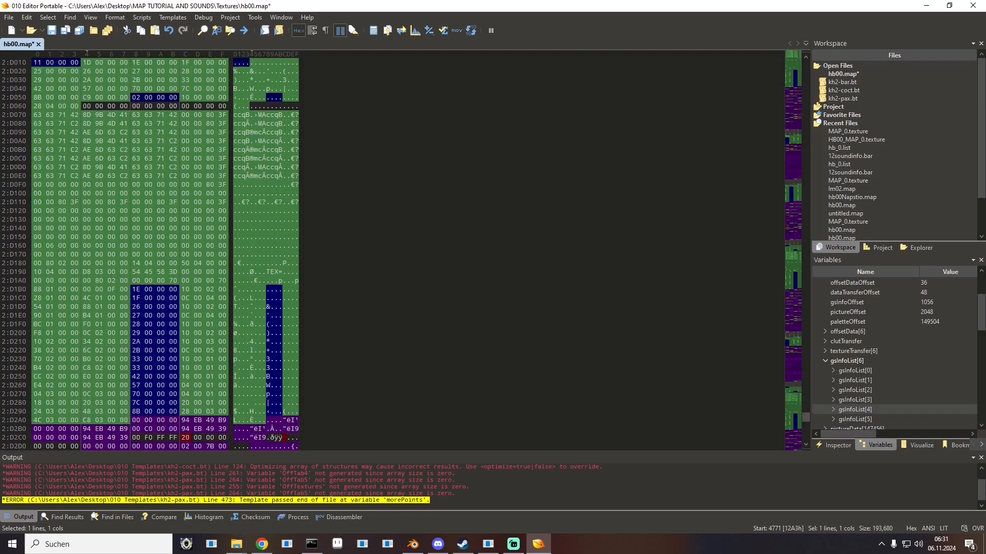
{"action": "scroll", "coordinate": [164, 252], "scroll_direction": "up", "scroll_amount": 20}
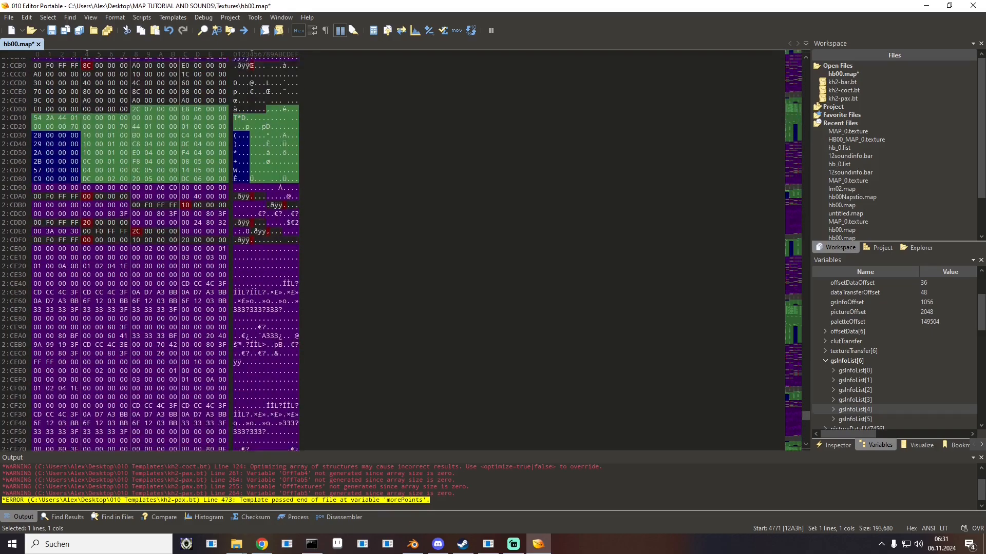
{"action": "scroll", "coordinate": [165, 252], "scroll_direction": "up", "scroll_amount": 20}
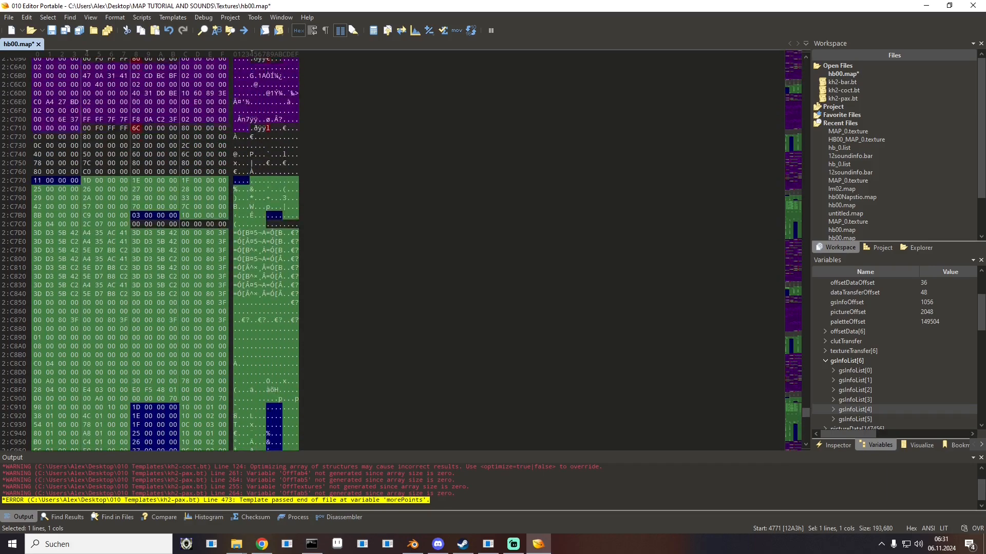
{"action": "scroll", "coordinate": [165, 252], "scroll_direction": "up", "scroll_amount": 6}
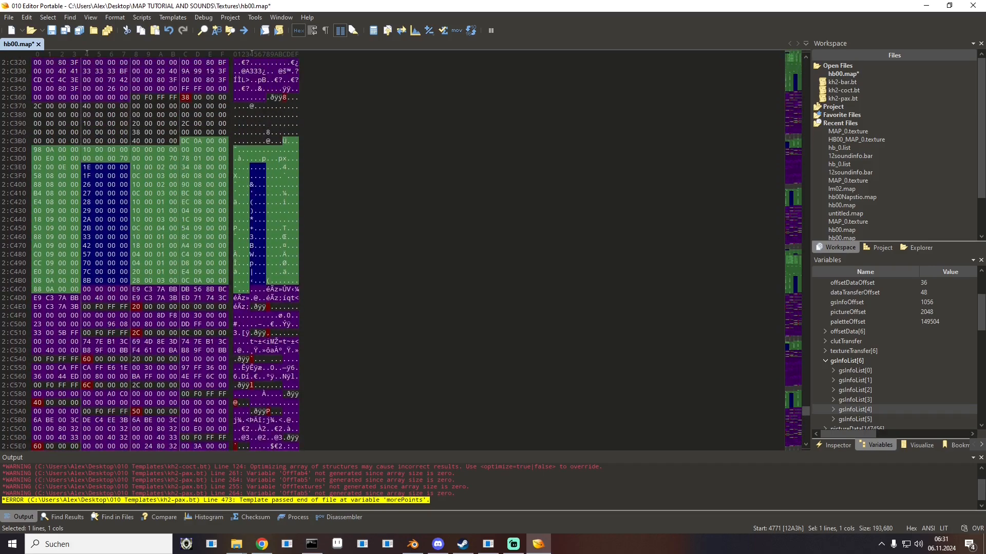
Step: Search hb00.map for the text uvsc and save the file
{"action": "key", "text": "ctrl+f"}
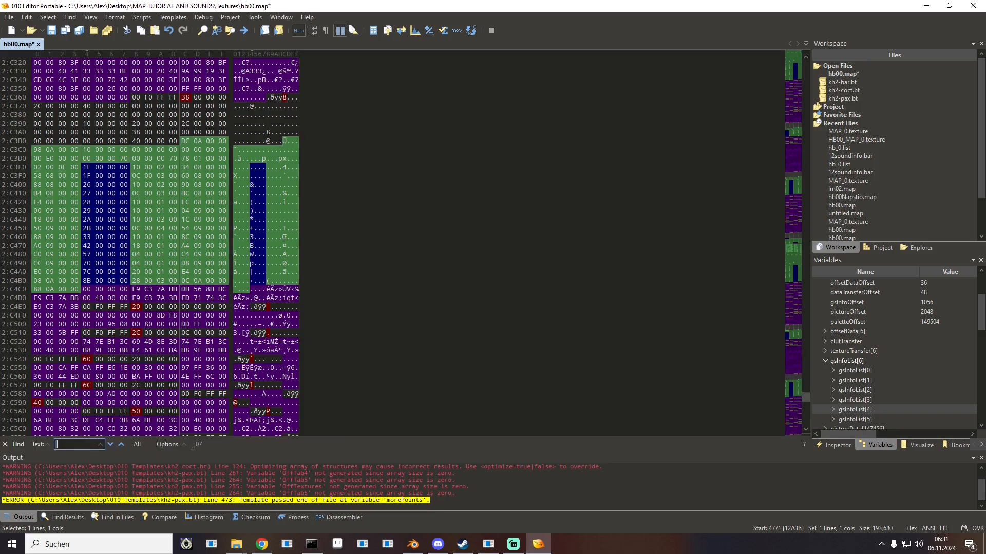
{"action": "left_click", "coordinate": [40, 445]}
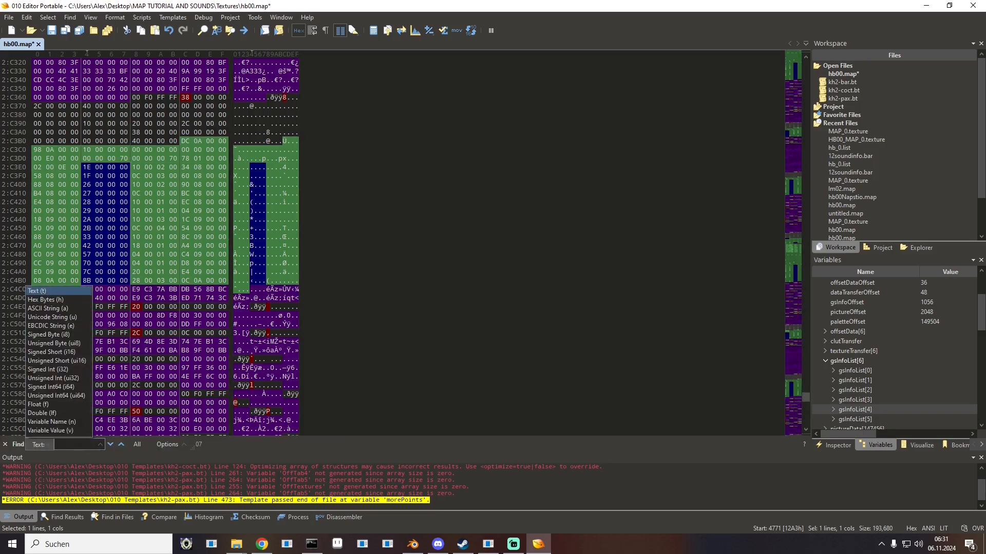
{"action": "left_click", "coordinate": [37, 291]}
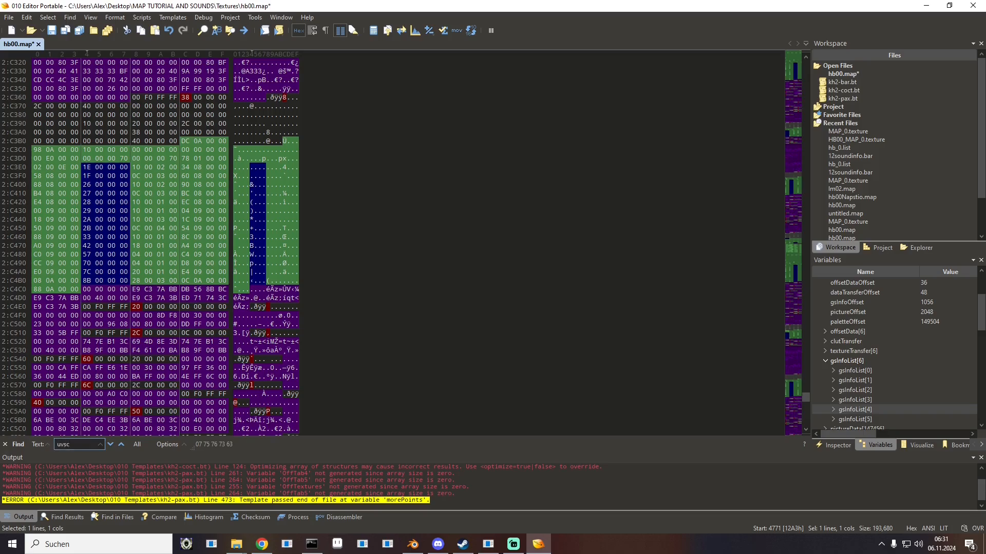
{"action": "key", "text": "Return"}
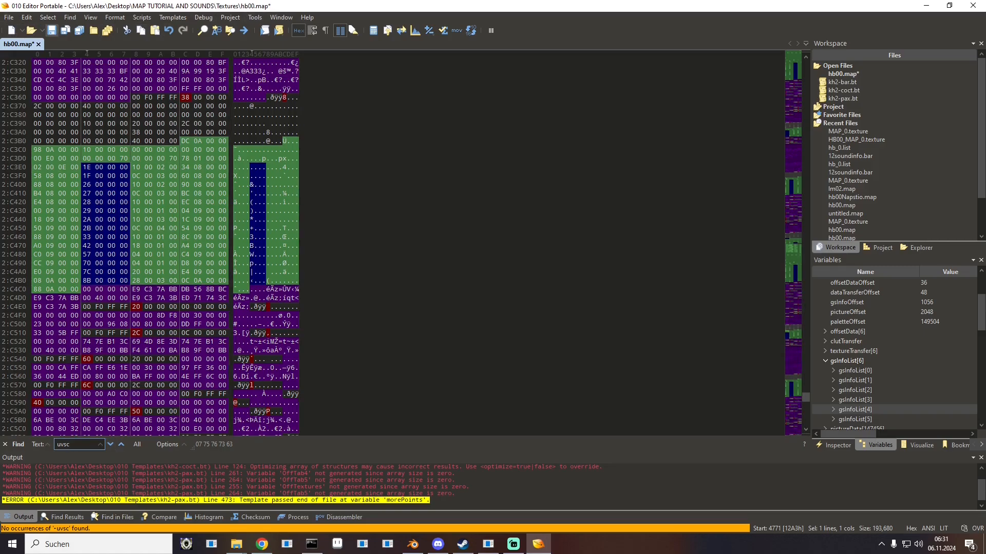
{"action": "left_click", "coordinate": [52, 31]}
Step: Open MAP_0.texture from the MAP TUTORIAL AND SOUNDS folder in 010 Editor and locate the UVSC tag at its end
{"action": "left_click_drag", "start_coordinate": [371, 6], "coordinate": [378, 279]}
{"action": "left_click", "coordinate": [503, 84]}
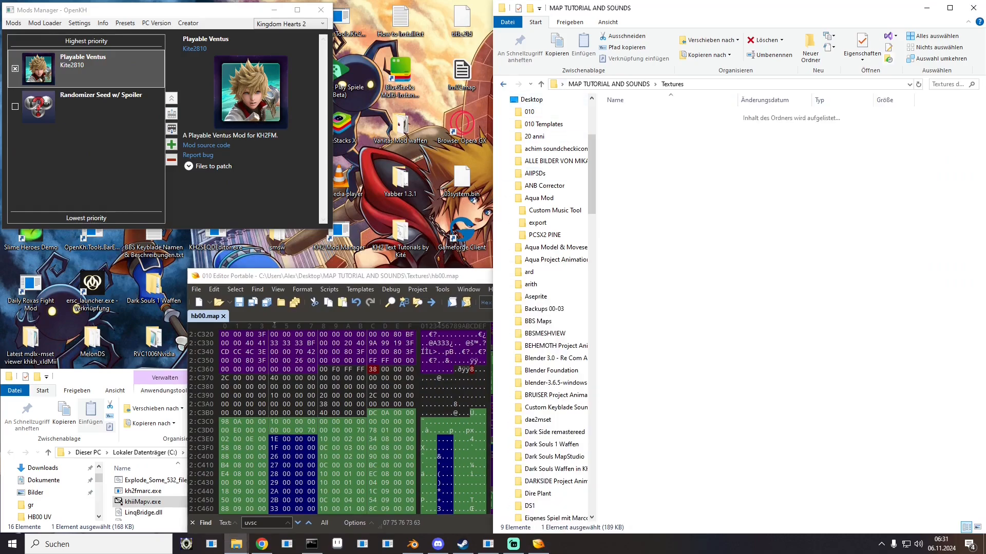
{"action": "left_click_drag", "start_coordinate": [637, 158], "coordinate": [347, 268]}
{"action": "double_click", "coordinate": [347, 268]}
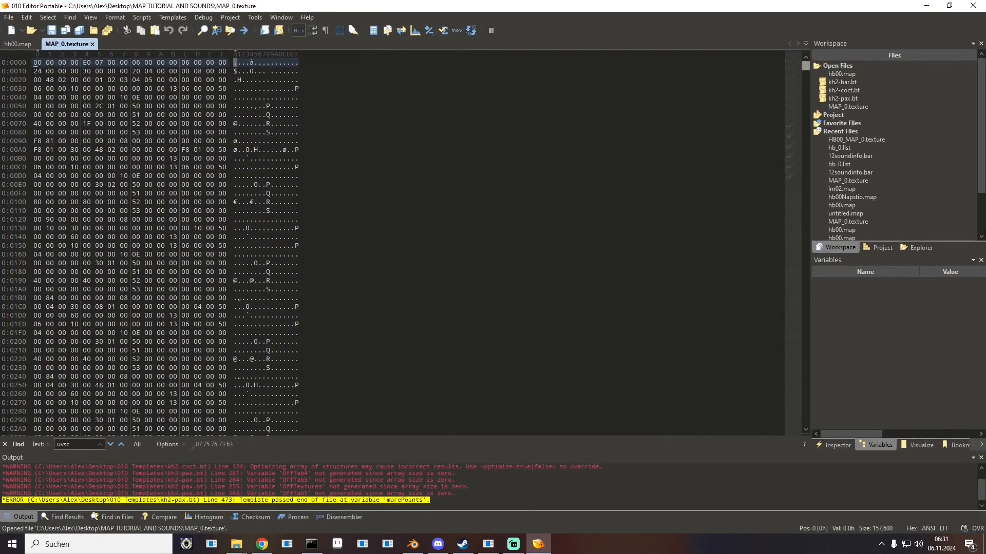
{"action": "left_click_drag", "start_coordinate": [806, 66], "coordinate": [805, 425]}
{"action": "scroll", "coordinate": [392, 242], "scroll_direction": "up", "scroll_amount": 4}
{"action": "scroll", "coordinate": [392, 242], "scroll_direction": "up", "scroll_amount": 4}
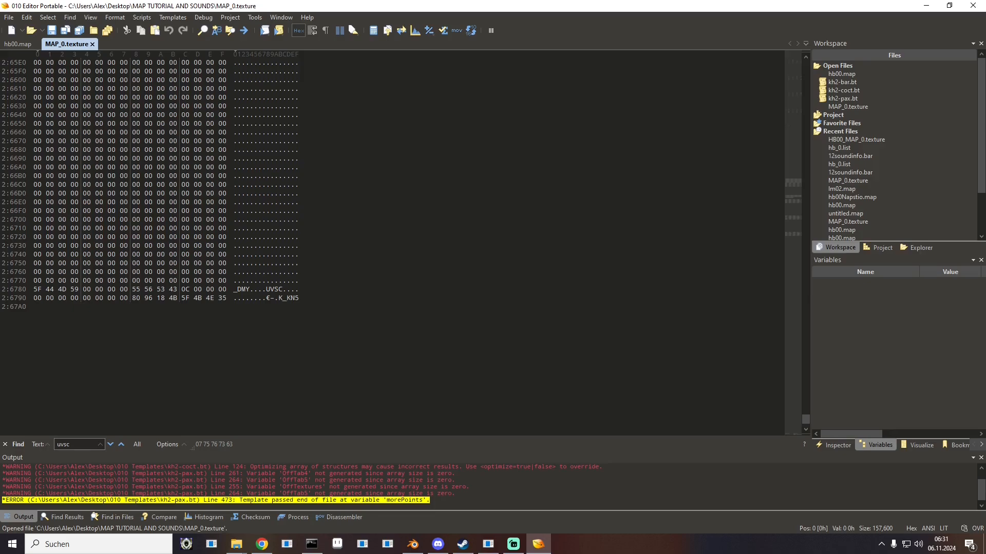
{"action": "left_click_drag", "start_coordinate": [125, 289], "coordinate": [174, 289]}
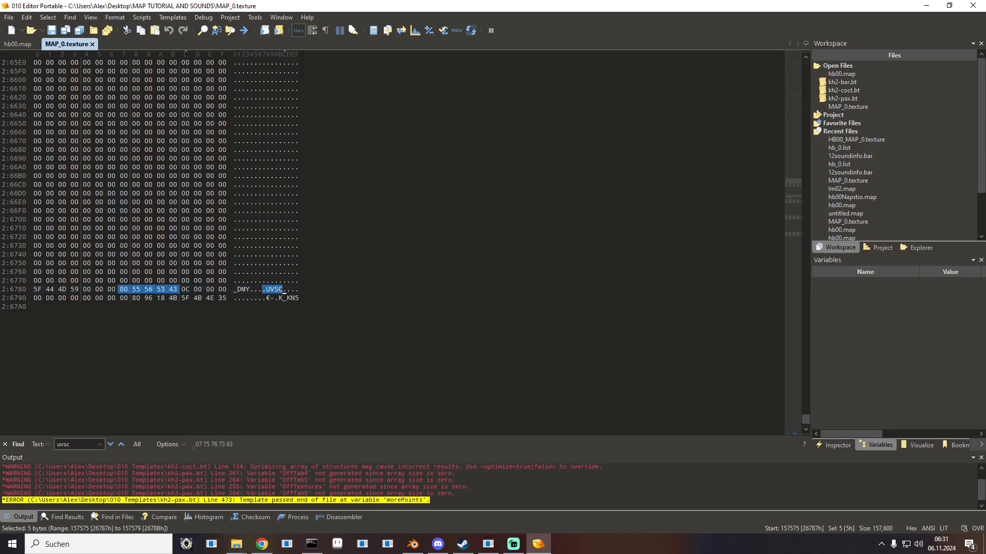
Step: Close MAP_0.texture and hb00.map in 010 Editor and start the OpenKH BAR editor
{"action": "left_click", "coordinate": [92, 44]}
{"action": "left_click_drag", "start_coordinate": [231, 7], "coordinate": [373, 296]}
{"action": "left_click", "coordinate": [95, 238]}
{"action": "double_click", "coordinate": [94, 239]}
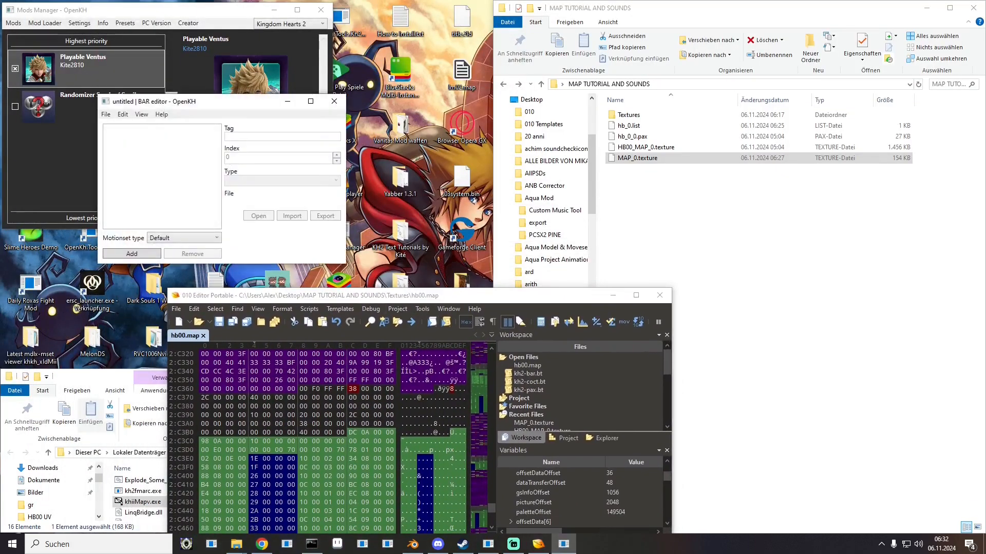
{"action": "left_click", "coordinate": [204, 336]}
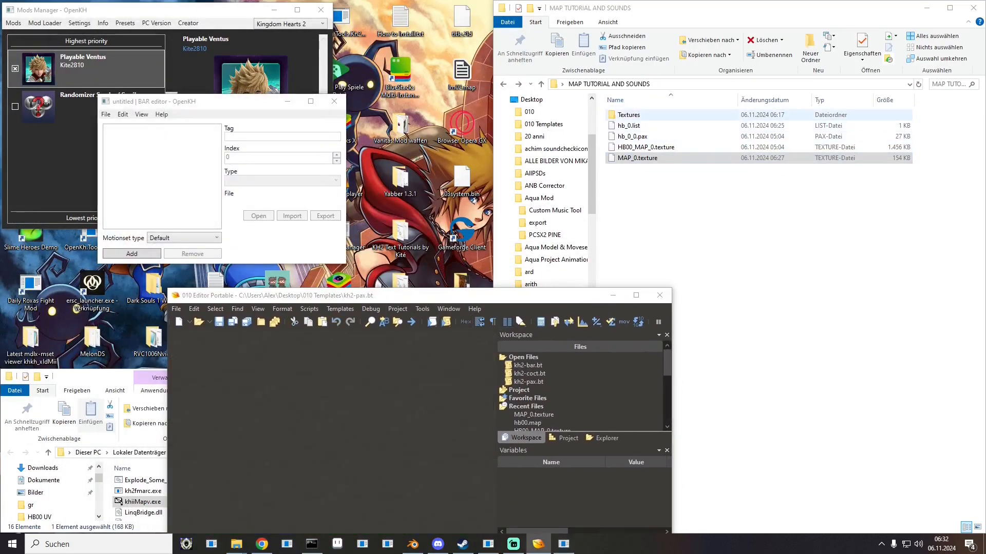
Step: Load hb00.map from the Textures folder into the BAR editor and select its MAP ModelTexture entry
{"action": "double_click", "coordinate": [629, 115]}
{"action": "left_click_drag", "start_coordinate": [758, 133], "coordinate": [163, 182]}
{"action": "left_click", "coordinate": [161, 141]}
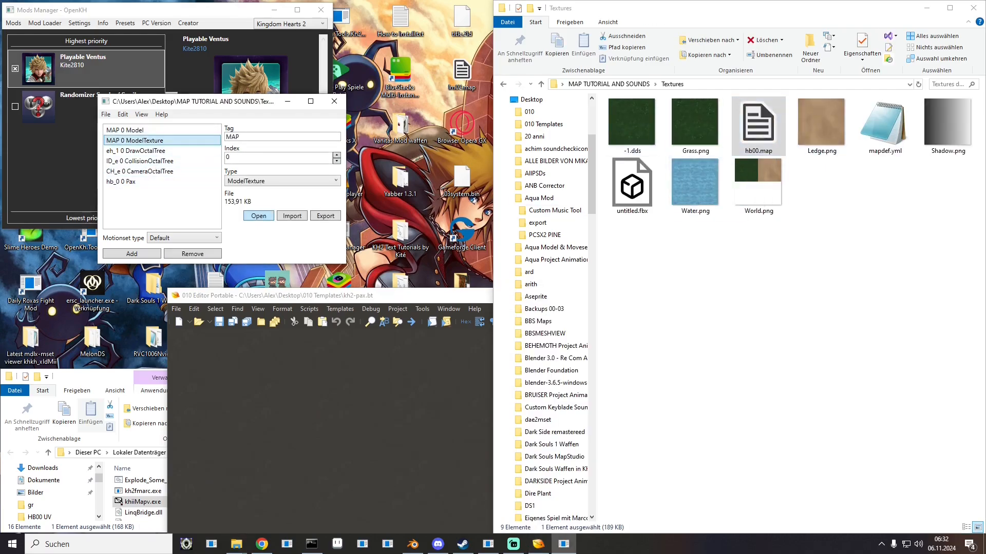
Step: Import MAP_0.texture into the ModelTexture entry, then save the map and close the BAR editor
{"action": "left_click", "coordinate": [292, 216]}
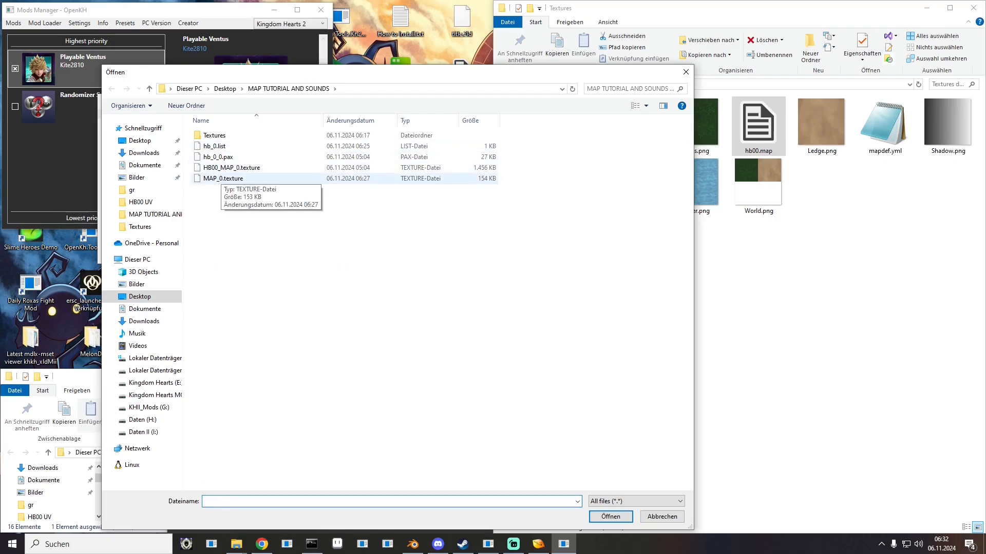
{"action": "double_click", "coordinate": [227, 178]}
{"action": "left_click", "coordinate": [106, 115]}
{"action": "left_click", "coordinate": [124, 148]}
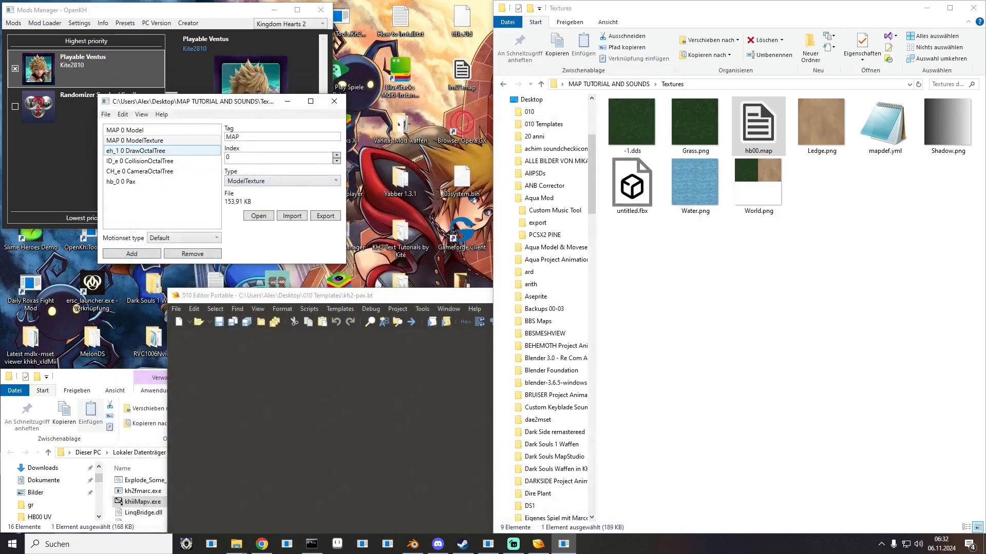
{"action": "left_click", "coordinate": [335, 101]}
Step: Reopen hb00.map from the Textures folder in a maximized 010 Editor
{"action": "left_click_drag", "start_coordinate": [759, 126], "coordinate": [272, 378]}
{"action": "key", "text": "super+Up"}
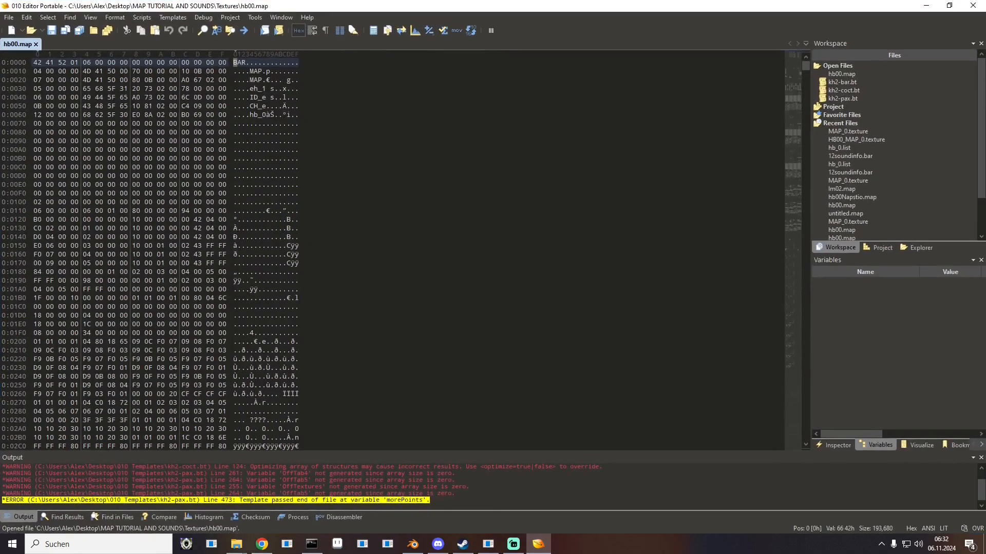
Step: Search hb00.map for uvsc, show the data Inspector and run the Kingdom Hearts 2 template on the file
{"action": "key", "text": "ctrl+f"}
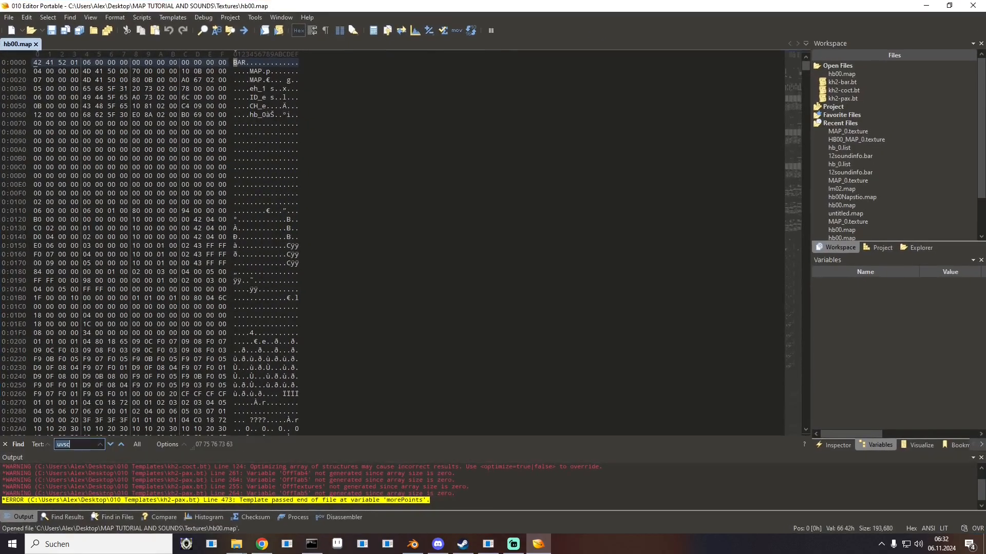
{"action": "key", "text": "Return"}
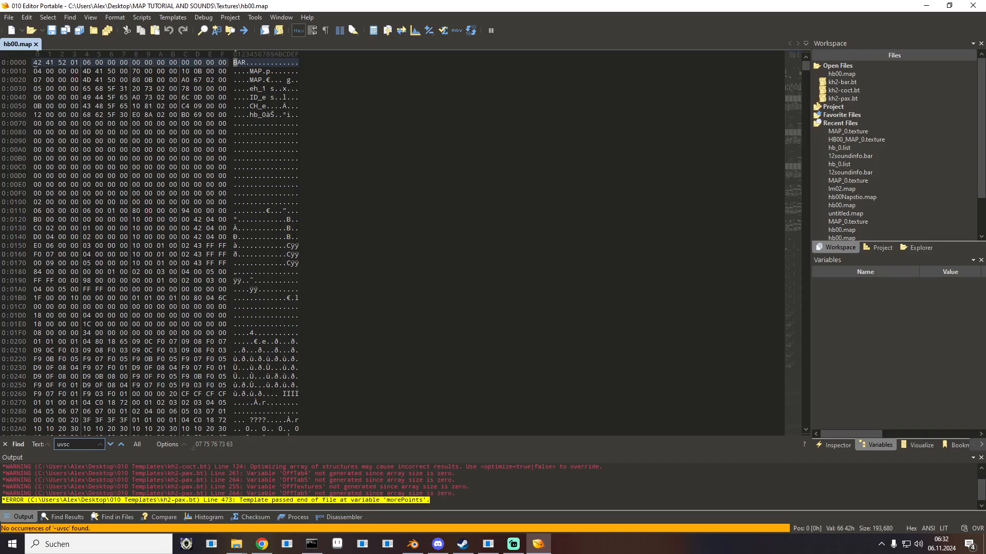
{"action": "left_click", "coordinate": [834, 445]}
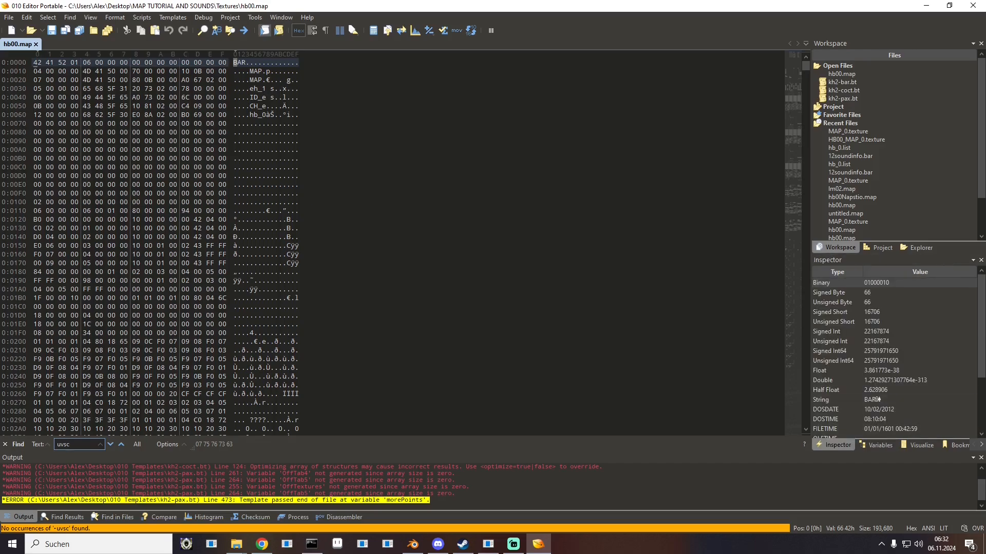
{"action": "left_click", "coordinate": [279, 31]}
{"action": "left_click", "coordinate": [306, 52]}
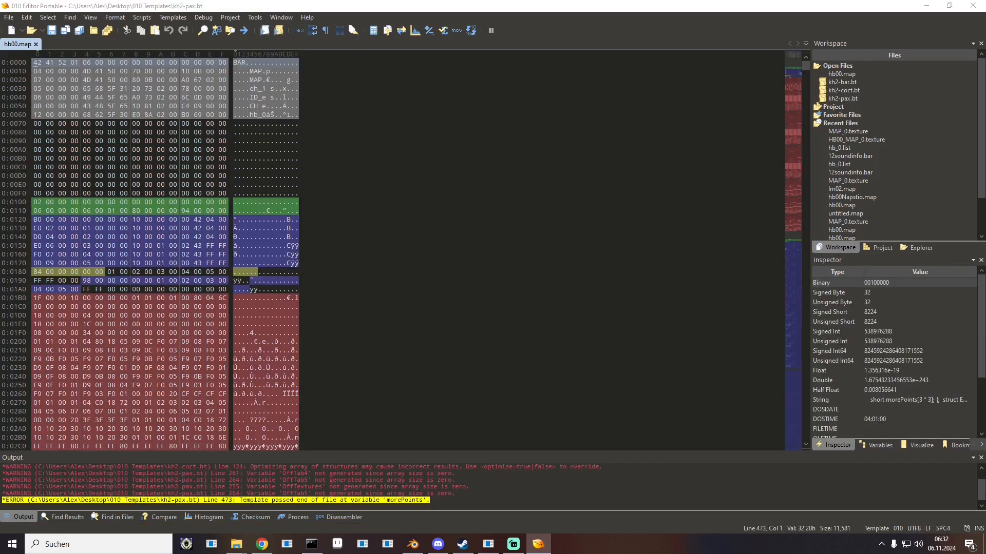
Step: Locate the UVSC entry at offset 27300h in hb00.map and select its tag
{"action": "scroll", "coordinate": [164, 252], "scroll_direction": "down", "scroll_amount": 12}
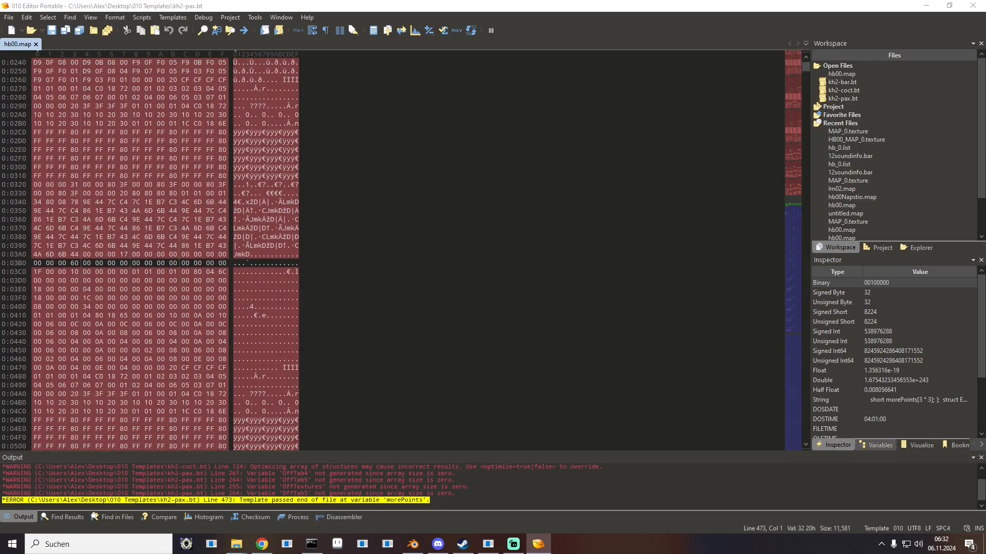
{"action": "left_click_drag", "start_coordinate": [805, 67], "coordinate": [805, 374]}
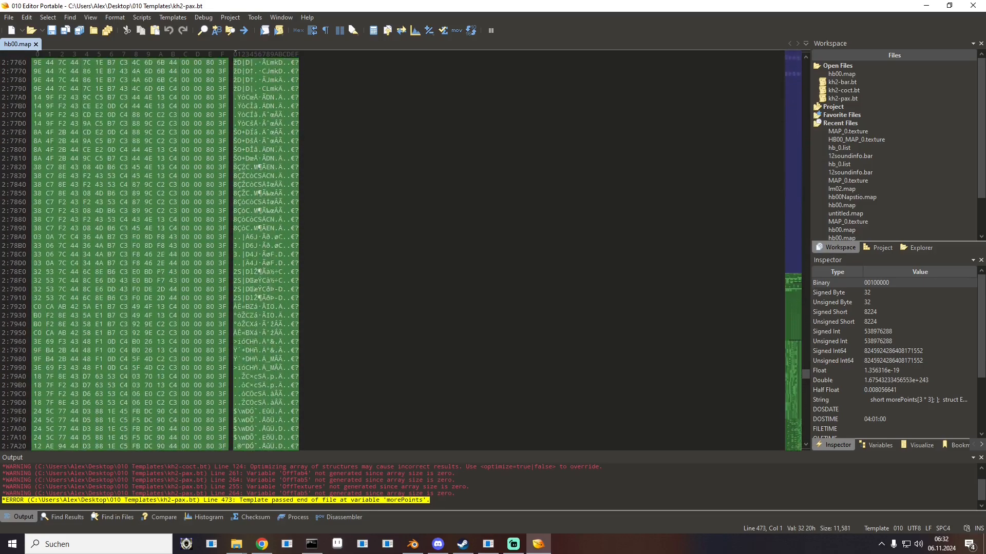
{"action": "scroll", "coordinate": [406, 251], "scroll_direction": "up", "scroll_amount": 20}
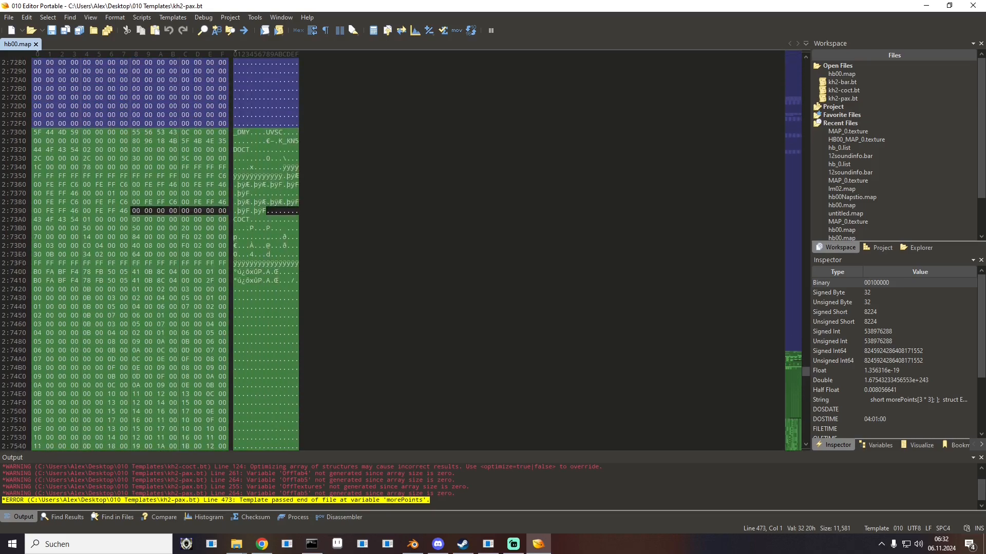
{"action": "scroll", "coordinate": [165, 252], "scroll_direction": "up", "scroll_amount": 3}
{"action": "left_click_drag", "start_coordinate": [263, 211], "coordinate": [283, 211]}
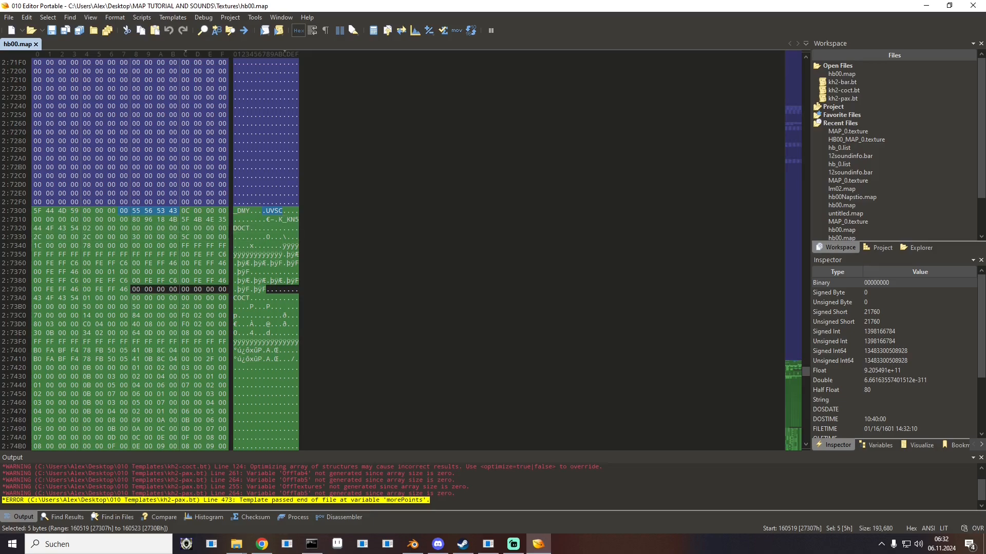
Step: Inspect the UVSC entry's scroll speed bytes at 27314h and 27318h as float values
{"action": "left_click_drag", "start_coordinate": [267, 220], "coordinate": [285, 219]}
{"action": "left_click_drag", "start_coordinate": [175, 220], "coordinate": [136, 219]}
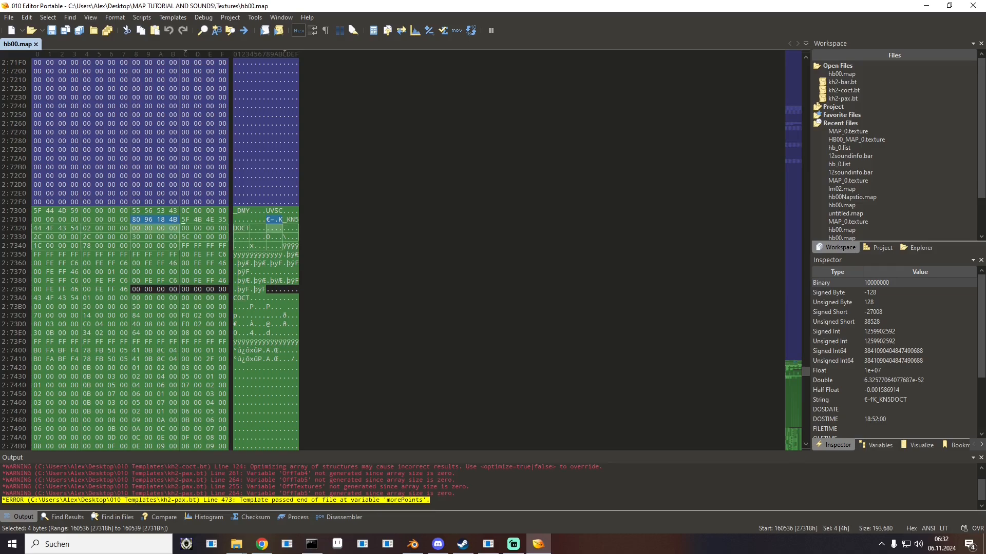
{"action": "left_click_drag", "start_coordinate": [85, 219], "coordinate": [175, 220]}
{"action": "left_click", "coordinate": [160, 220]}
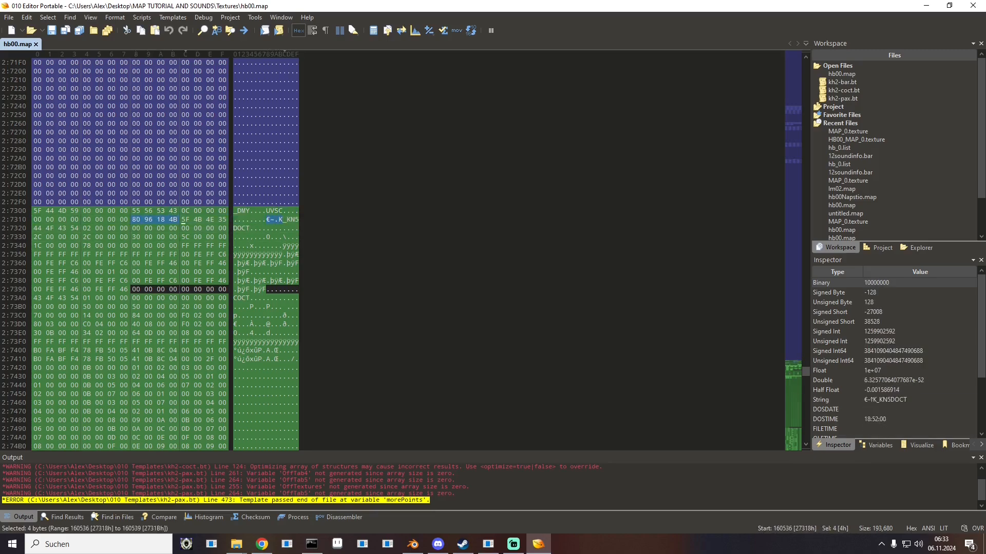
{"action": "left_click", "coordinate": [875, 370]}
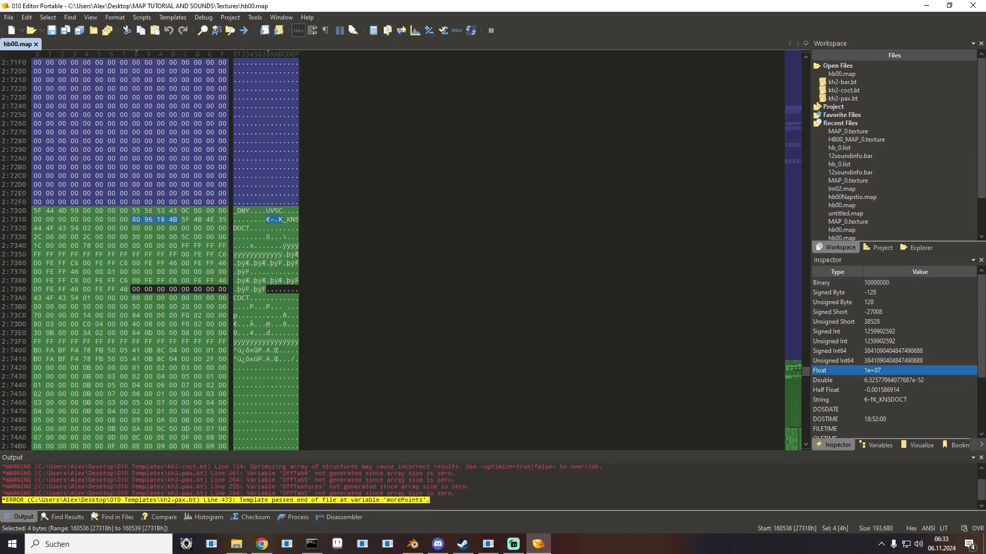
{"action": "double_click", "coordinate": [875, 371]}
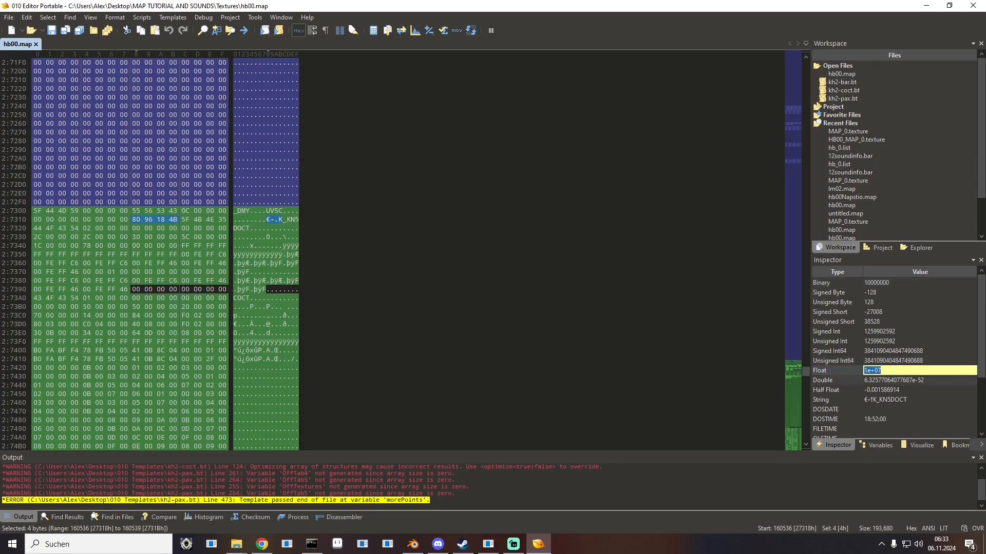
{"action": "left_click", "coordinate": [878, 380]}
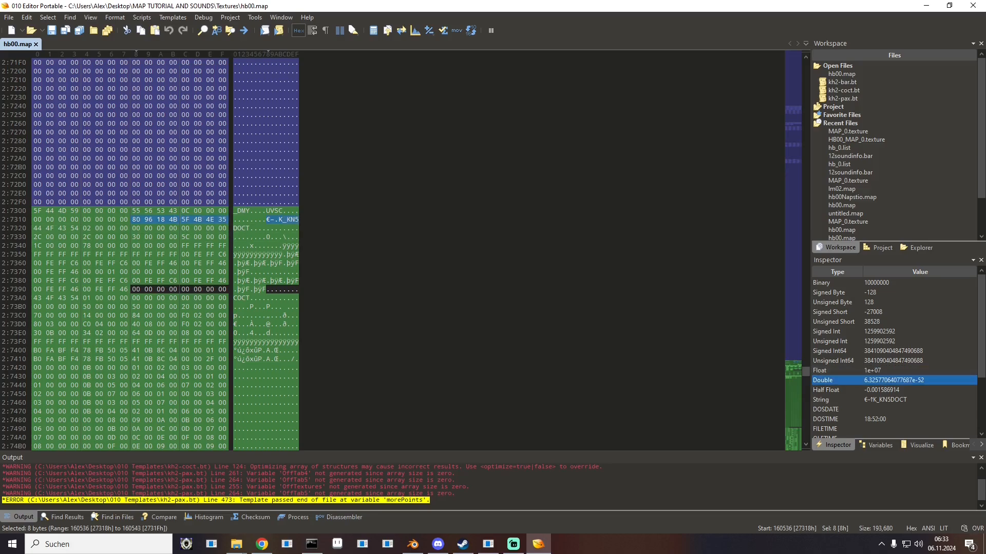
Step: Copy the four UVSC speed bytes 80 96 18 4B from offset 27318h over the four bytes at 27314h
{"action": "left_click", "coordinate": [87, 220]}
{"action": "left_click_drag", "start_coordinate": [134, 220], "coordinate": [175, 220]}
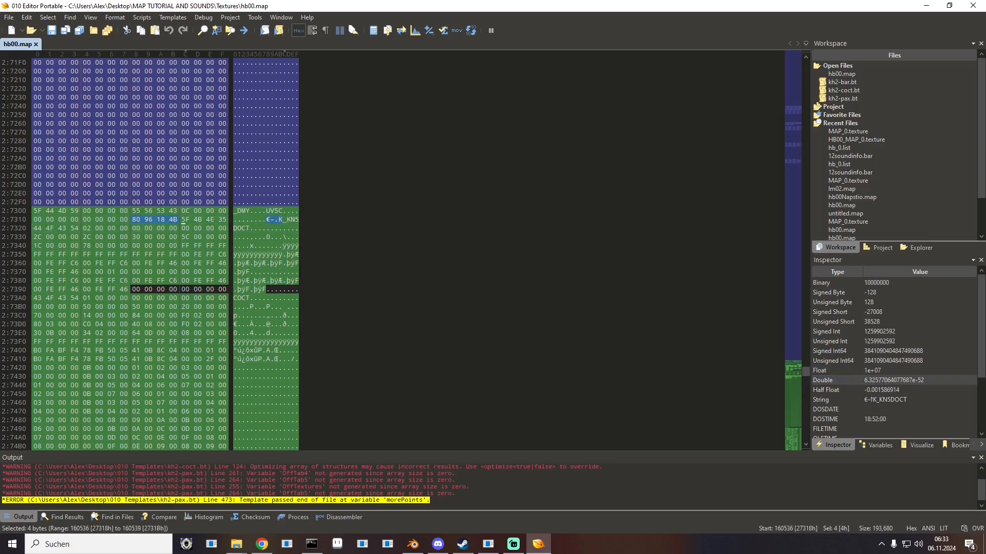
{"action": "key", "text": "ctrl+c"}
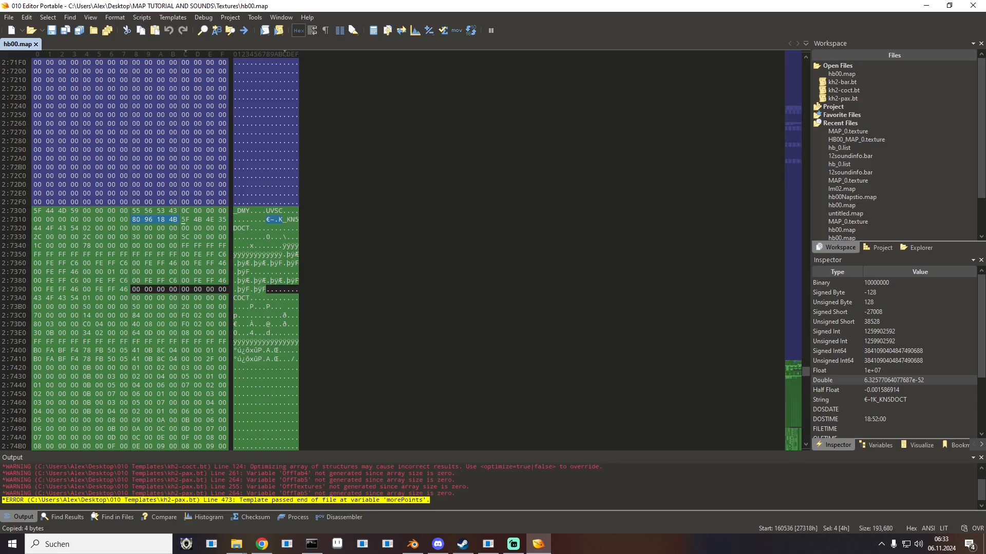
{"action": "left_click_drag", "start_coordinate": [86, 220], "coordinate": [136, 220]}
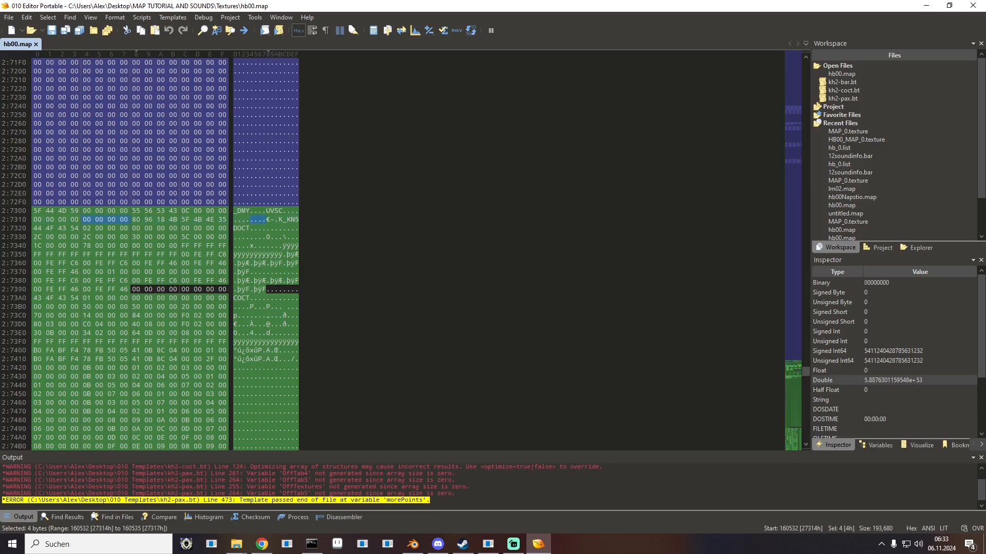
{"action": "key", "text": "ctrl+v"}
Step: Set the UVSC float at offset 27318h to 0 and save hb00.map
{"action": "left_click_drag", "start_coordinate": [135, 220], "coordinate": [174, 220]}
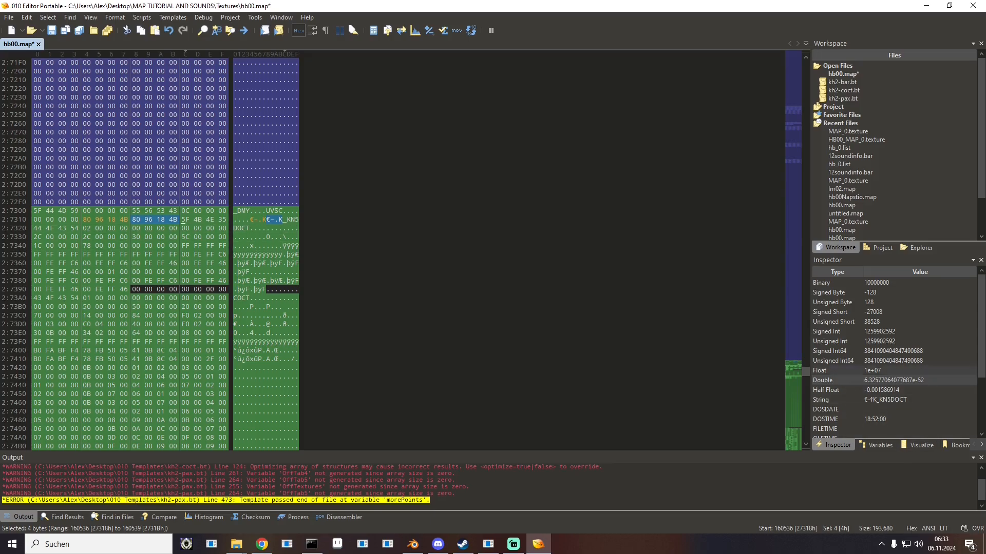
{"action": "left_click", "coordinate": [875, 370]}
{"action": "left_click", "coordinate": [873, 371]}
{"action": "left_click_drag", "start_coordinate": [865, 371], "coordinate": [881, 371]}
{"action": "type", "text": "0"}
{"action": "key", "text": "Return"}
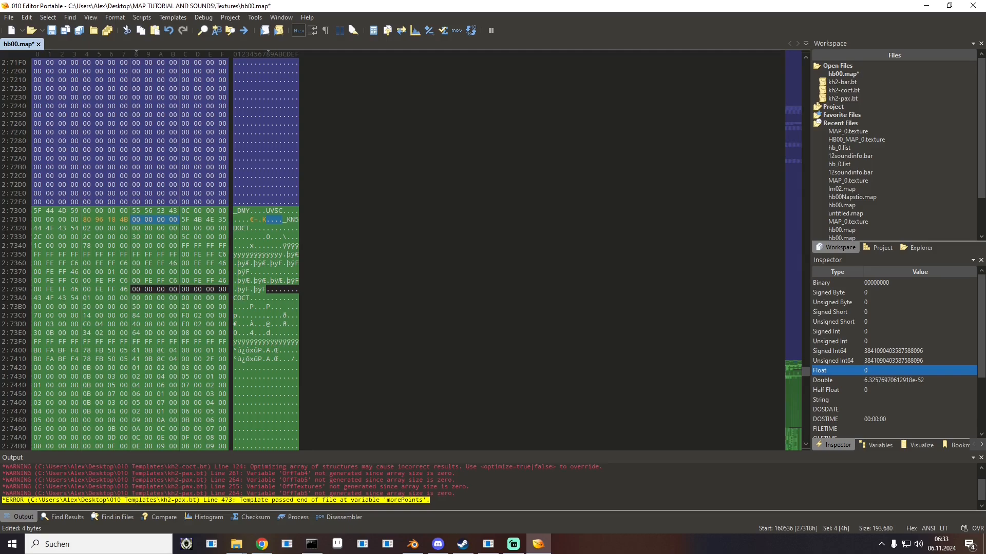
{"action": "left_click_drag", "start_coordinate": [87, 219], "coordinate": [173, 219]}
{"action": "left_click", "coordinate": [160, 228]}
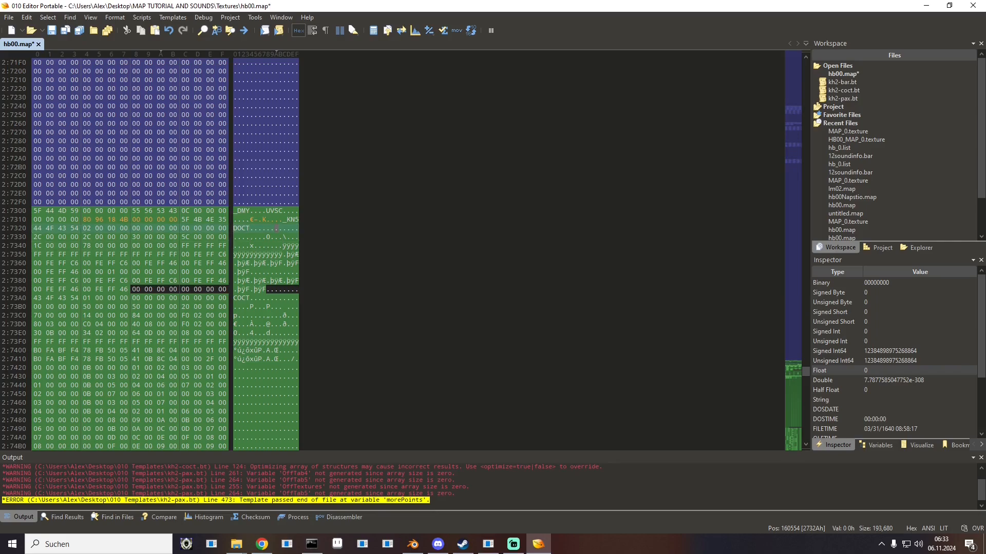
{"action": "key", "text": "ctrl+s"}
Step: Expand gsInfoList under texHdr in the template variables and select gsInfoList[4]
{"action": "left_click", "coordinate": [877, 445]}
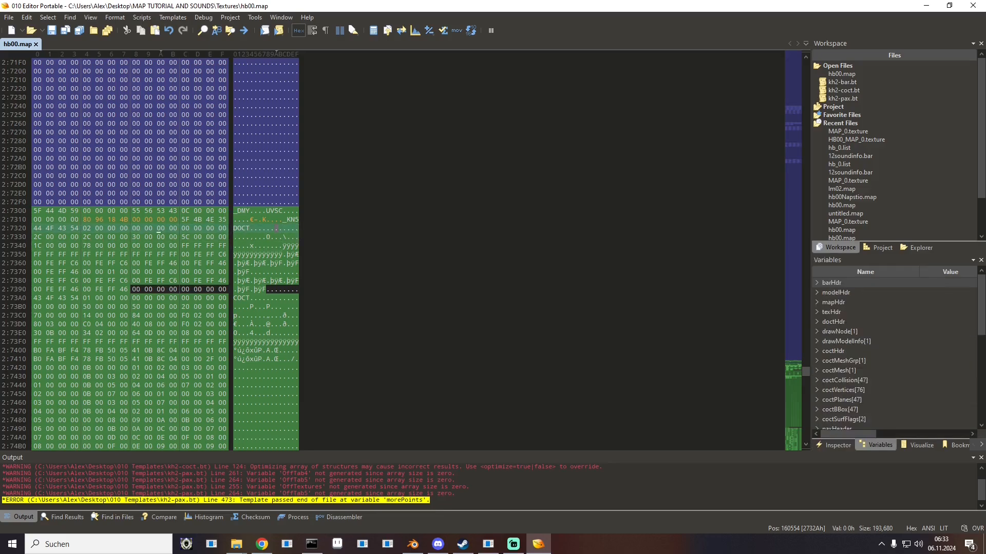
{"action": "double_click", "coordinate": [831, 312]}
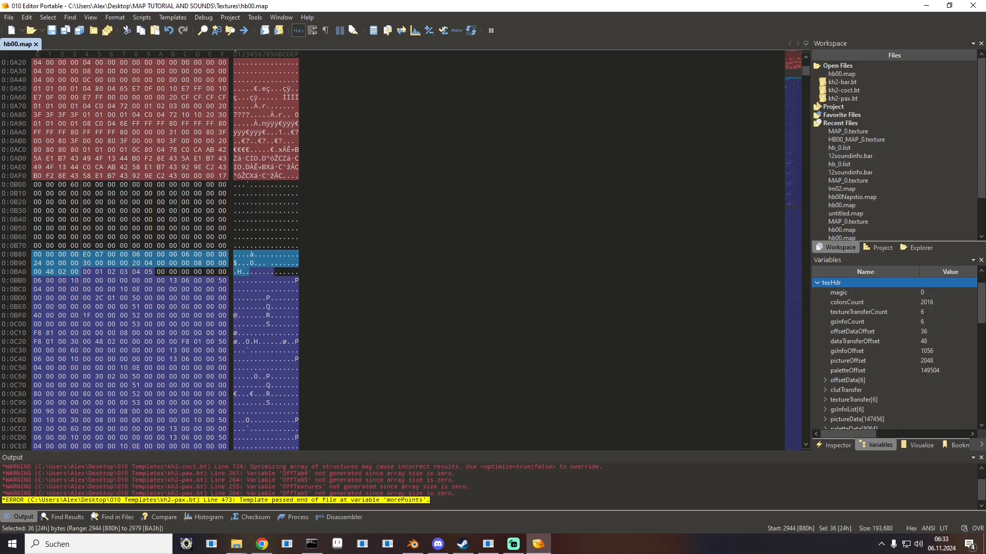
{"action": "double_click", "coordinate": [847, 410]}
{"action": "left_click", "coordinate": [847, 410]}
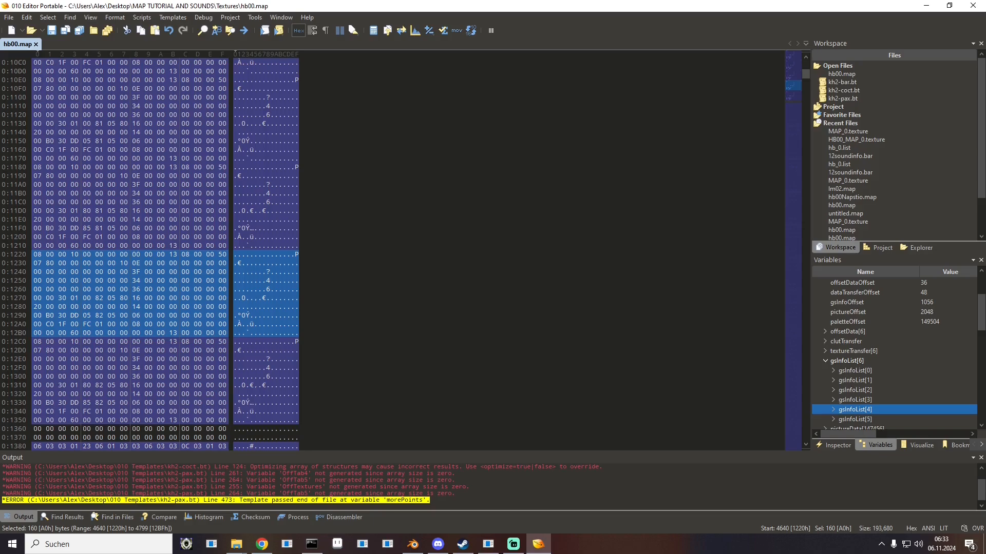
Step: Overwrite the five bytes from offset 12A1h in gsInfoList[4] with 1F 00 07 00 00
{"action": "left_click_drag", "start_coordinate": [46, 324], "coordinate": [58, 325]}
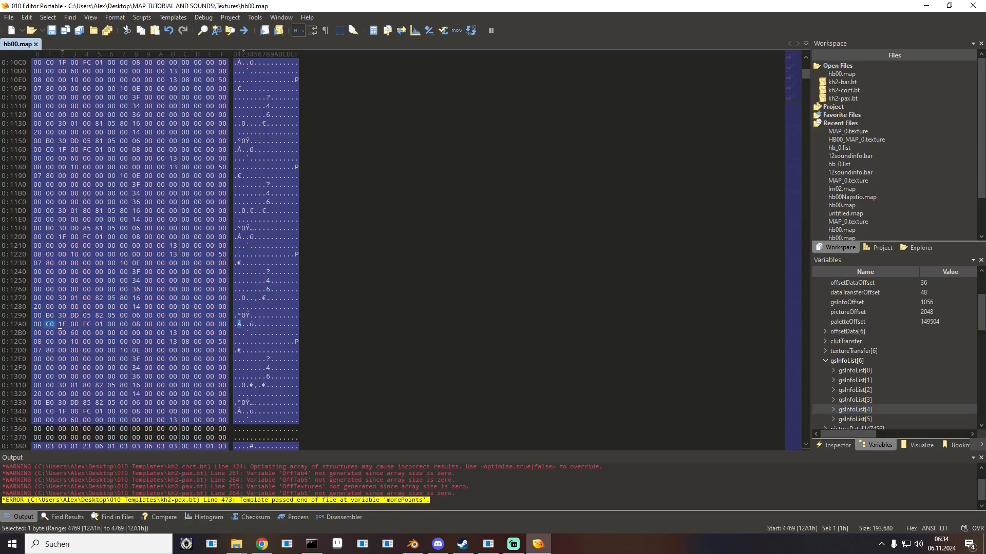
{"action": "type", "text": "1F 00"}
{"action": "left_click_drag", "start_coordinate": [58, 325], "coordinate": [84, 326]}
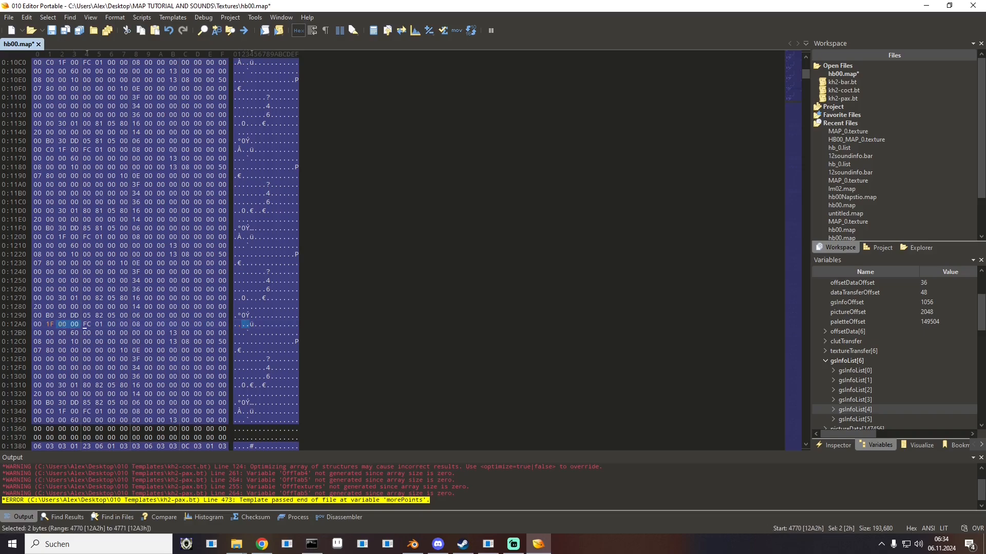
{"action": "type", "text": "00 "}
{"action": "type", "text": "07"}
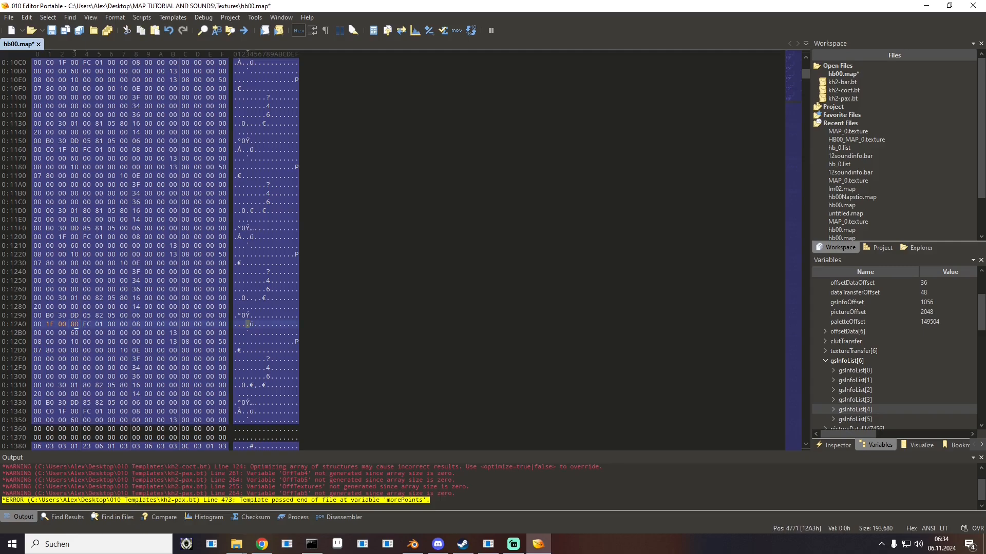
{"action": "key", "text": "shift+Right"}
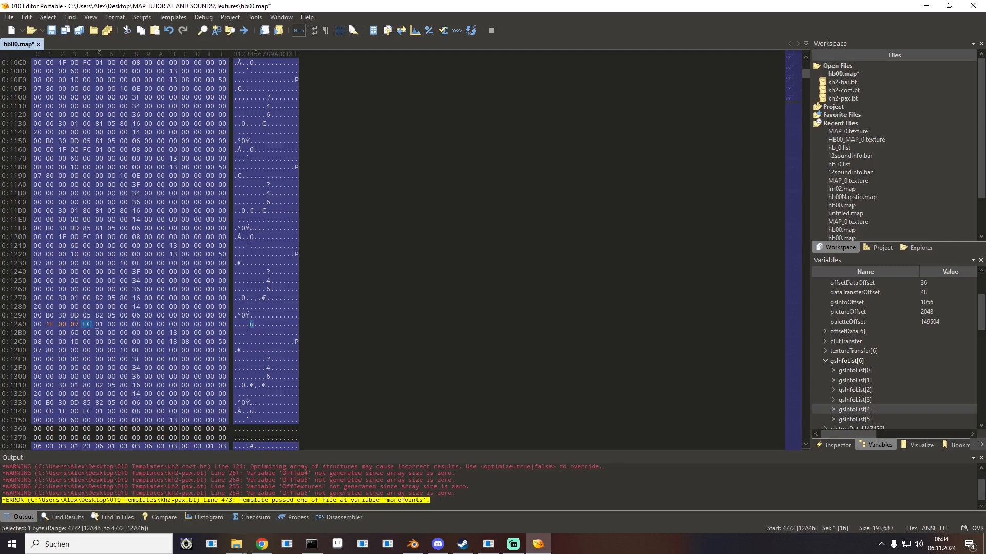
{"action": "type", "text": "000"}
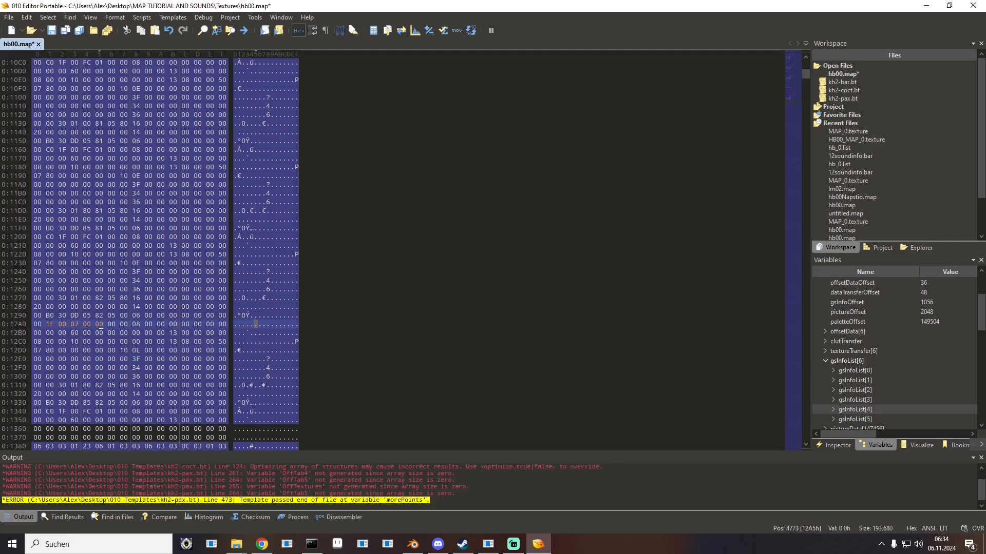
Step: Copy the bytes 1F 00 07 00 00 from gsInfoList[4] over the matching bytes at 1201h in gsInfoList[3] and save hb00.map
{"action": "left_click_drag", "start_coordinate": [102, 324], "coordinate": [48, 325]}
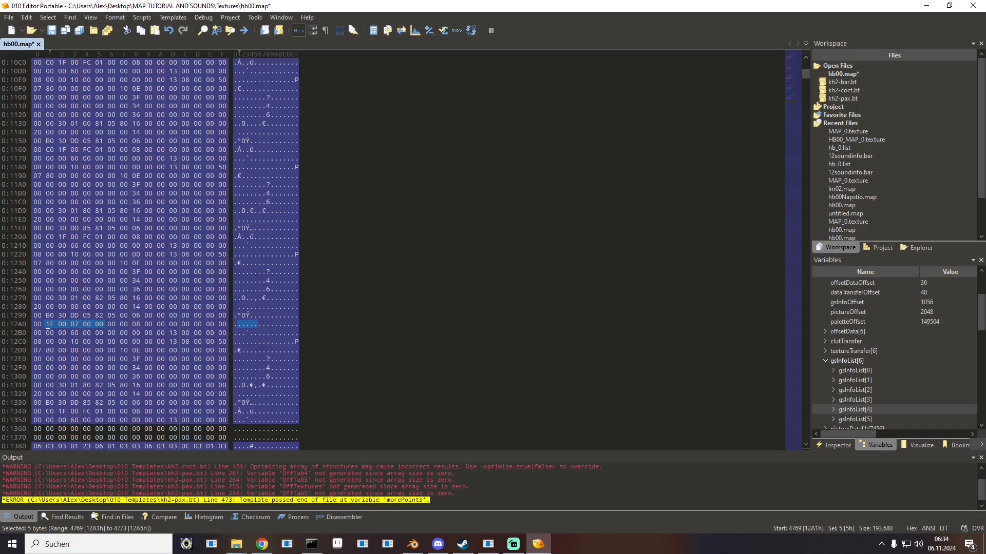
{"action": "key", "text": "ctrl+c"}
{"action": "left_click_drag", "start_coordinate": [50, 237], "coordinate": [108, 237]}
{"action": "key", "text": "ctrl+v"}
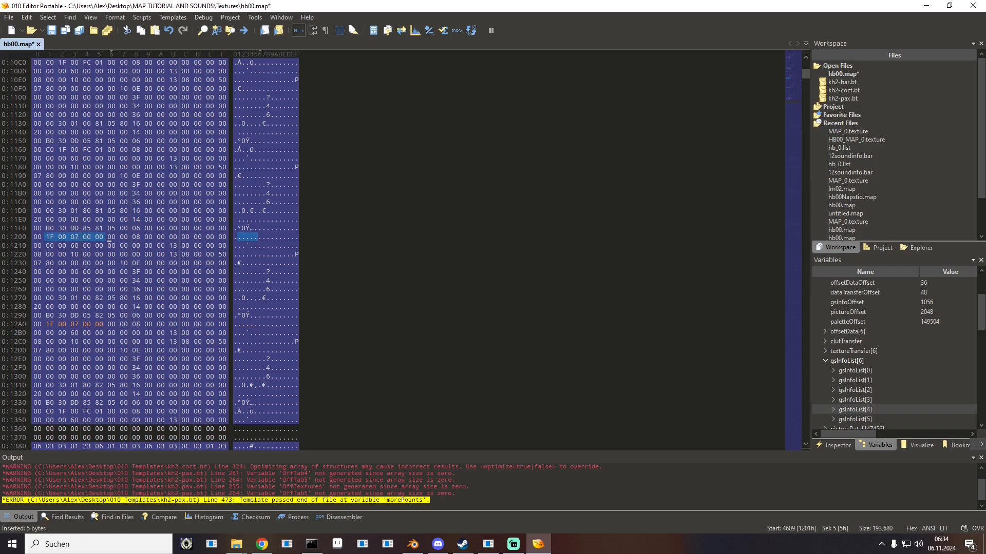
{"action": "key", "text": "ctrl+s"}
Step: Expand mapHdr and its dmaChainMaps list and examine the entries' bytes around offset 15Ch
{"action": "scroll", "coordinate": [894, 332], "scroll_direction": "up", "scroll_amount": 3}
{"action": "double_click", "coordinate": [833, 302]}
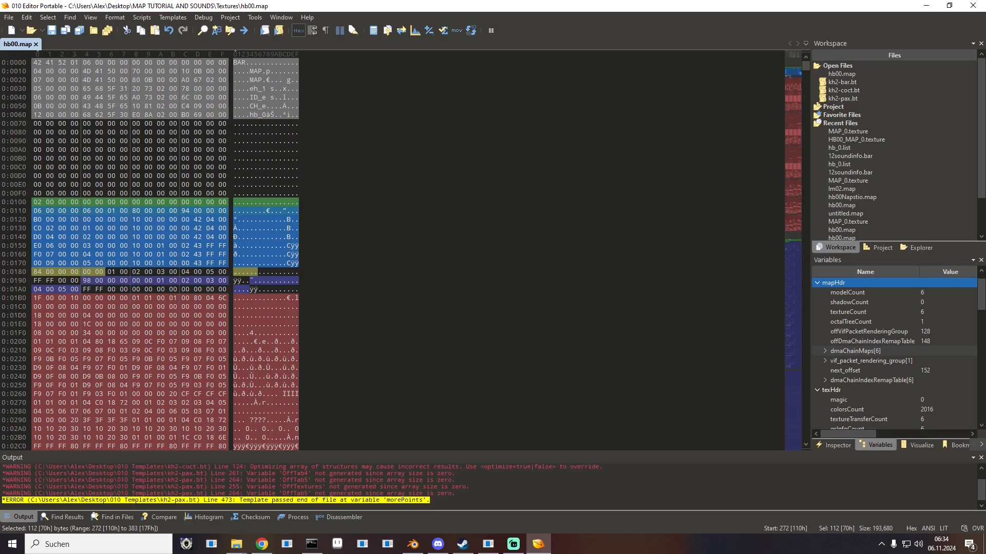
{"action": "double_click", "coordinate": [855, 350]}
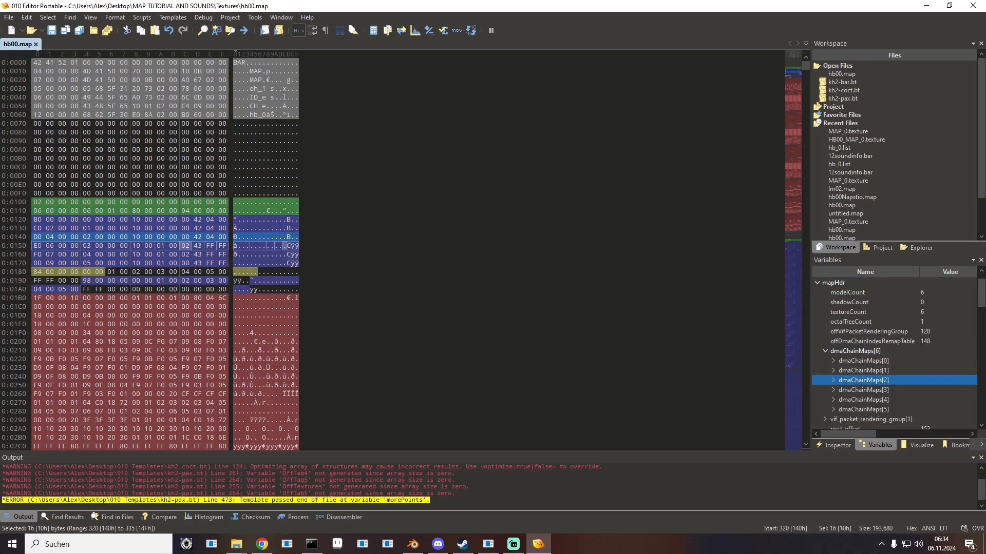
{"action": "left_click_drag", "start_coordinate": [186, 246], "coordinate": [185, 254]}
Step: Close 010 Editor and copy the edited hb00.map from Textures into the mod\kh2\map folder, replacing the existing file
{"action": "left_click", "coordinate": [972, 6]}
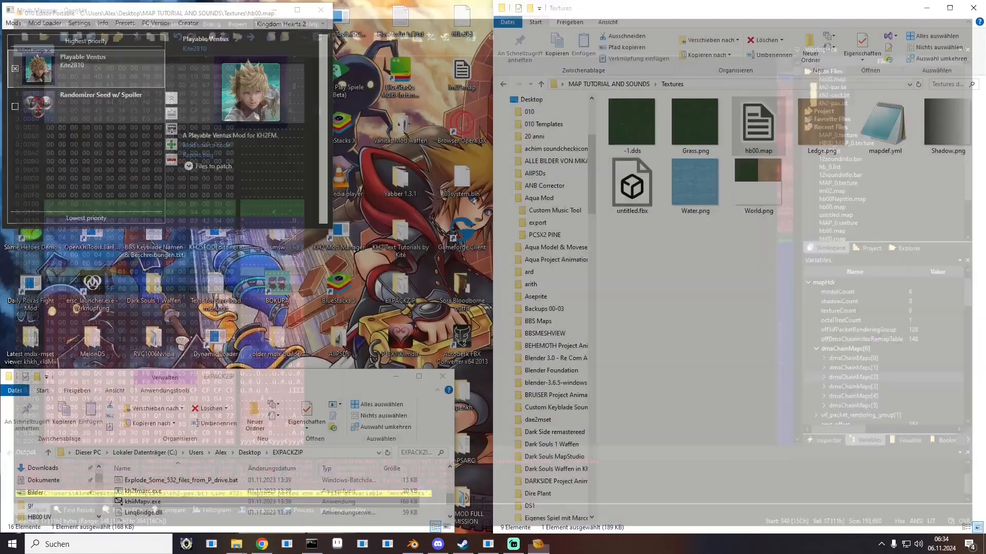
{"action": "right_click", "coordinate": [762, 130]}
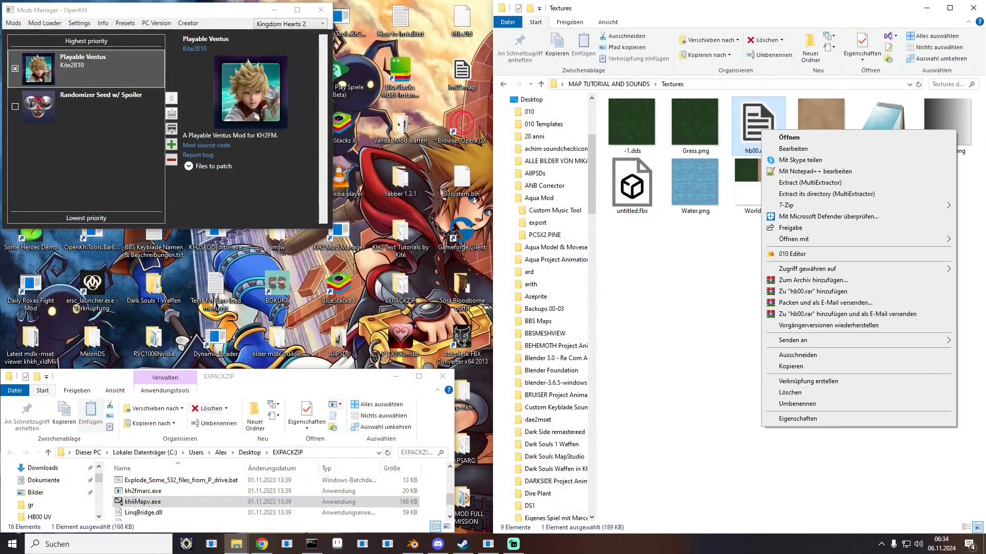
{"action": "left_click", "coordinate": [791, 367]}
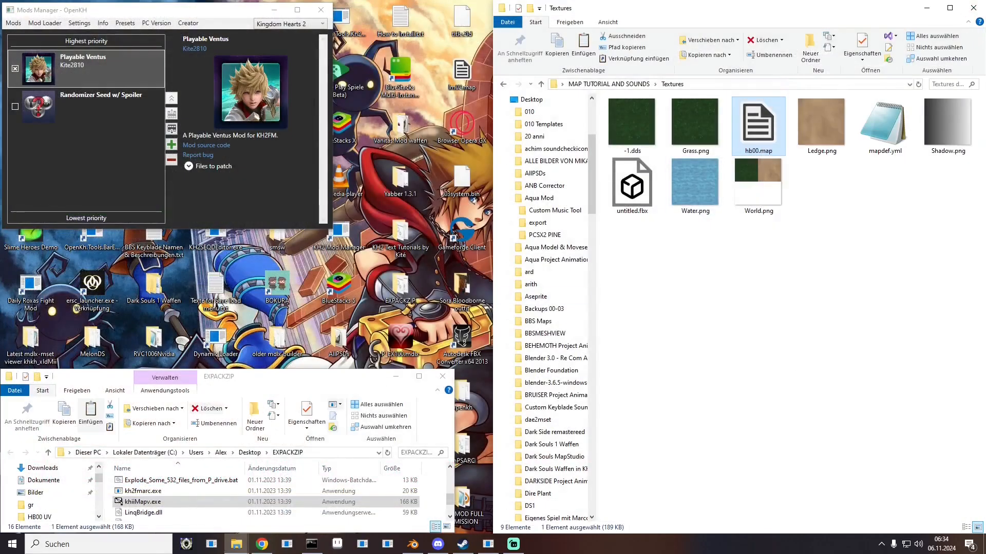
{"action": "left_click", "coordinate": [236, 545]}
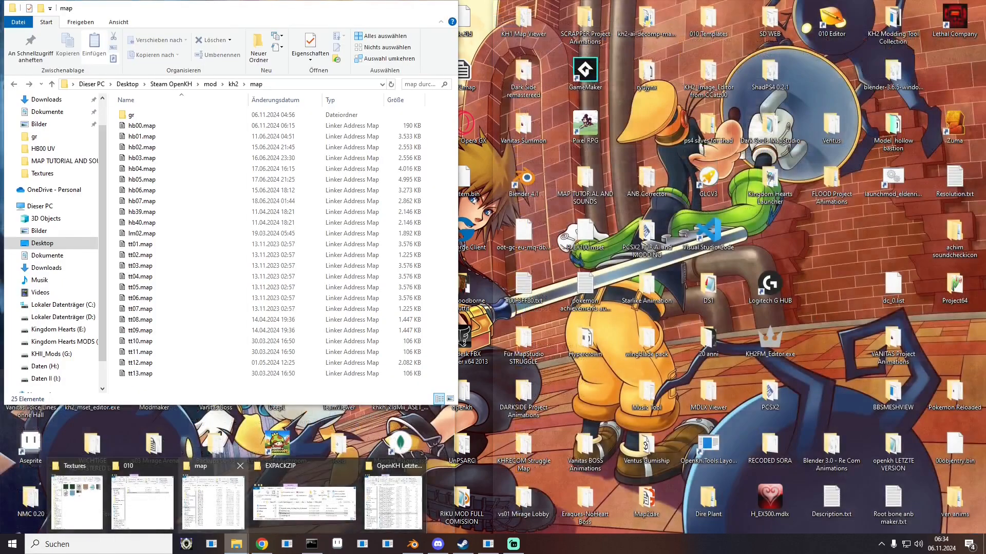
{"action": "left_click", "coordinate": [214, 496]}
{"action": "right_click", "coordinate": [139, 210]}
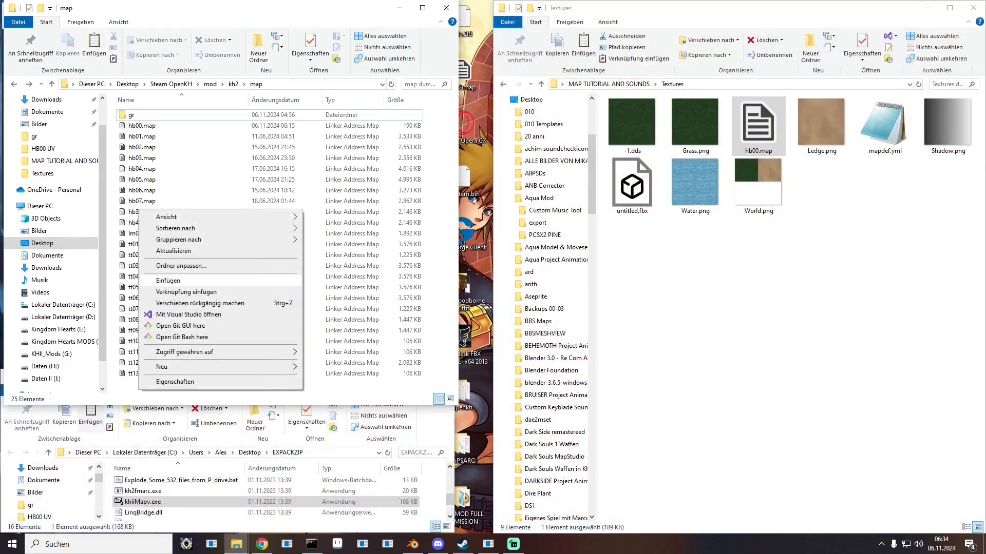
{"action": "left_click", "coordinate": [170, 281]}
{"action": "left_click", "coordinate": [445, 200]}
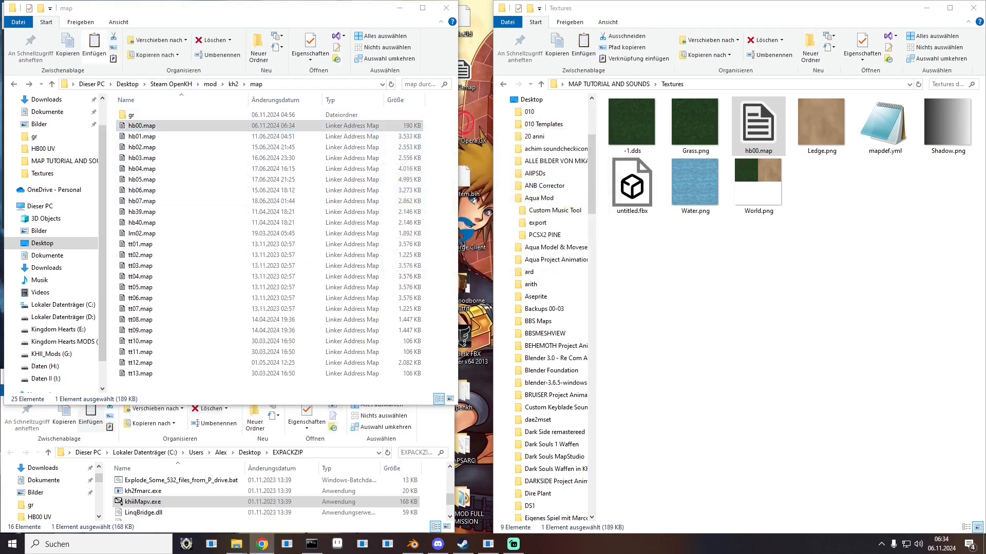
Step: Run Kingdom Hearts 2 from OpenKH Mods Manager without rebuilding and load the saved game
{"action": "key", "text": "alt+Tab"}
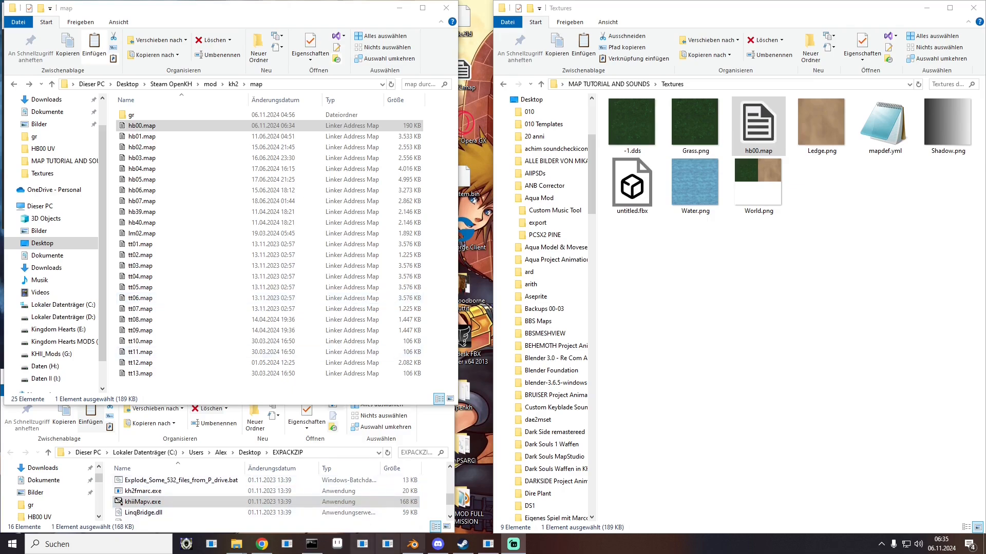
{"action": "left_click", "coordinate": [488, 545]}
{"action": "left_click", "coordinate": [44, 23]}
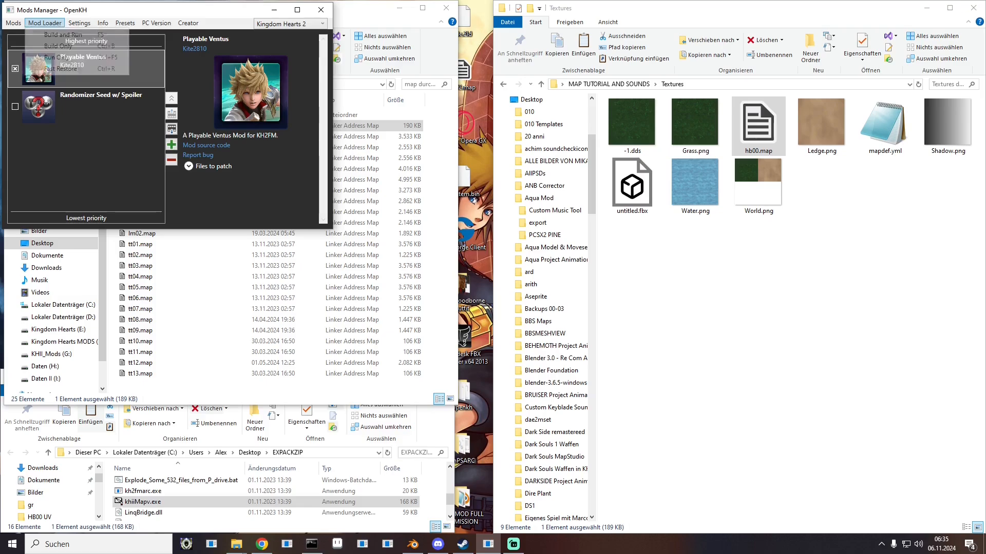
{"action": "left_click", "coordinate": [57, 57]}
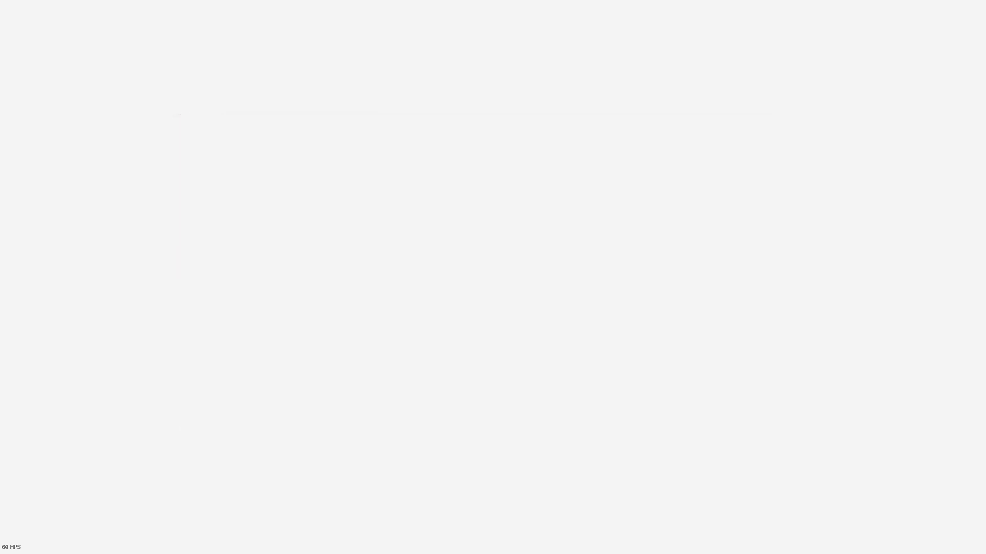
{"action": "key", "text": "Down"}
{"action": "key", "text": "Return"}
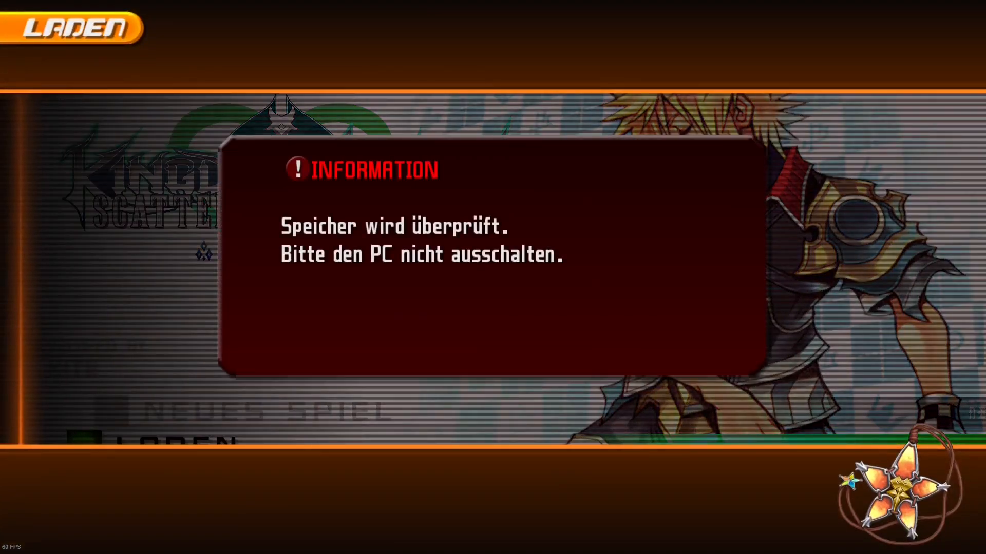
{"action": "key", "text": "Return"}
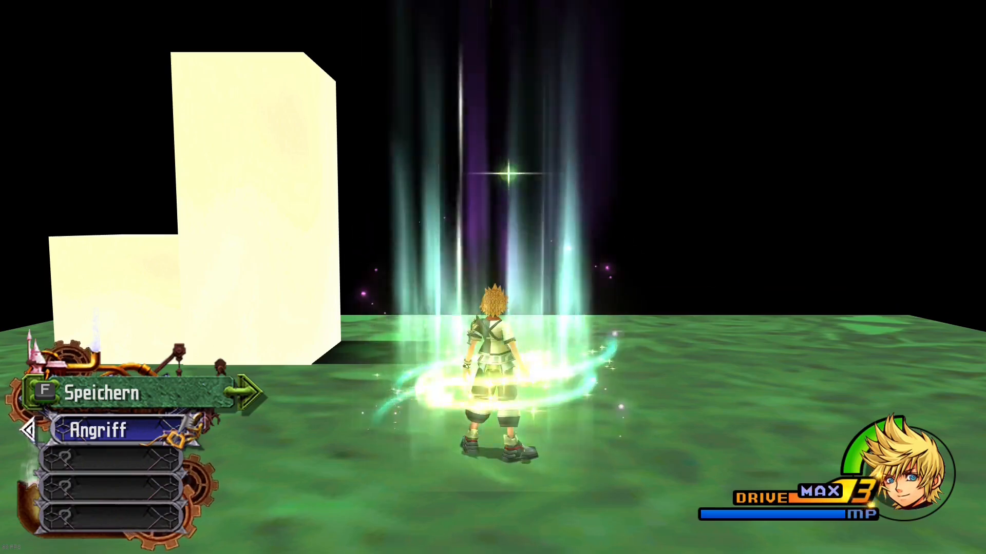
Step: Move the character away from the save point and across the grass to the water strip
{"action": "key", "text": "a"}
{"action": "key", "text": "w"}
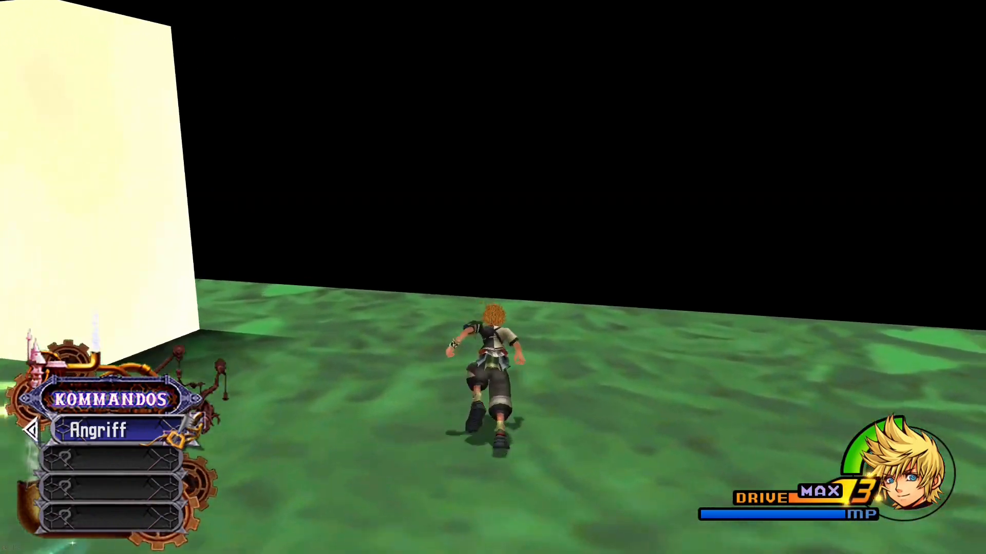
{"action": "key", "text": "space"}
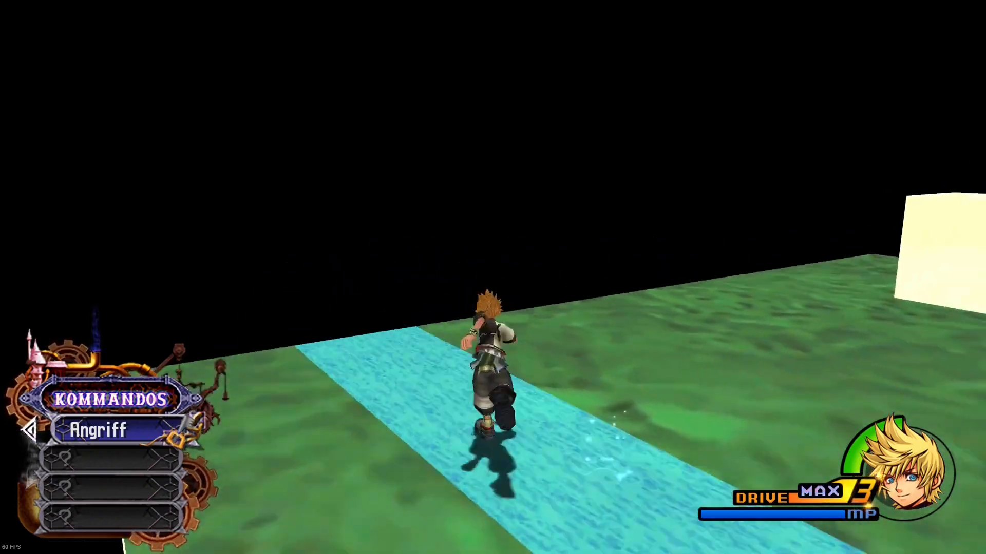
Step: Set the background music volume to 1 in the game's audio settings and return to the map
{"action": "key", "text": "Escape"}
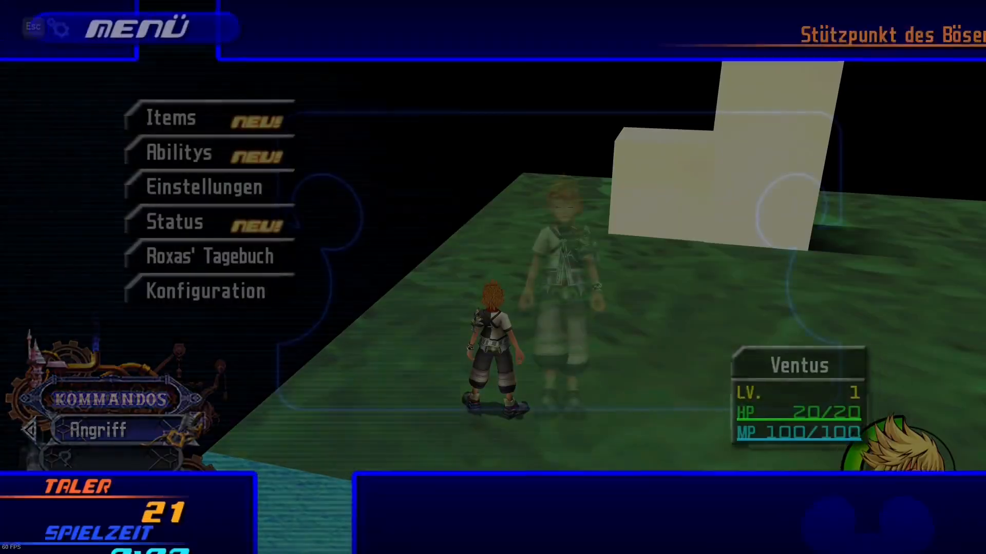
{"action": "key", "text": "Escape"}
{"action": "key", "text": "Down"}
{"action": "left_click", "coordinate": [165, 151]}
{"action": "key", "text": "Down"}
{"action": "key", "text": "Down"}
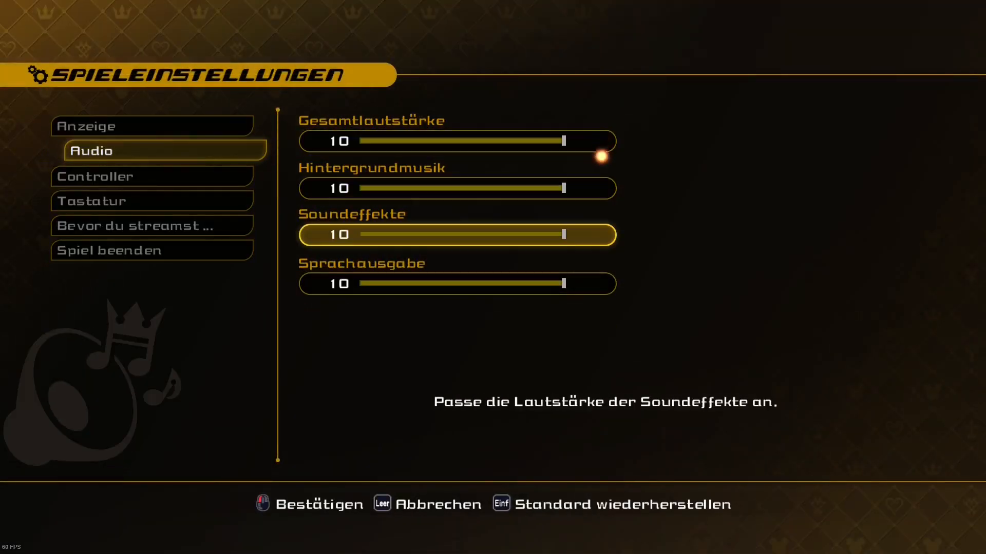
{"action": "key", "text": "Up"}
{"action": "left_click", "coordinate": [458, 188]}
{"action": "key", "text": "Left"}
{"action": "key", "text": "Left"}
{"action": "key", "text": "Left"}
{"action": "key", "text": "Left"}
{"action": "key", "text": "Left"}
{"action": "key", "text": "Left"}
{"action": "key", "text": "Left"}
{"action": "key", "text": "Left"}
{"action": "key", "text": "Left"}
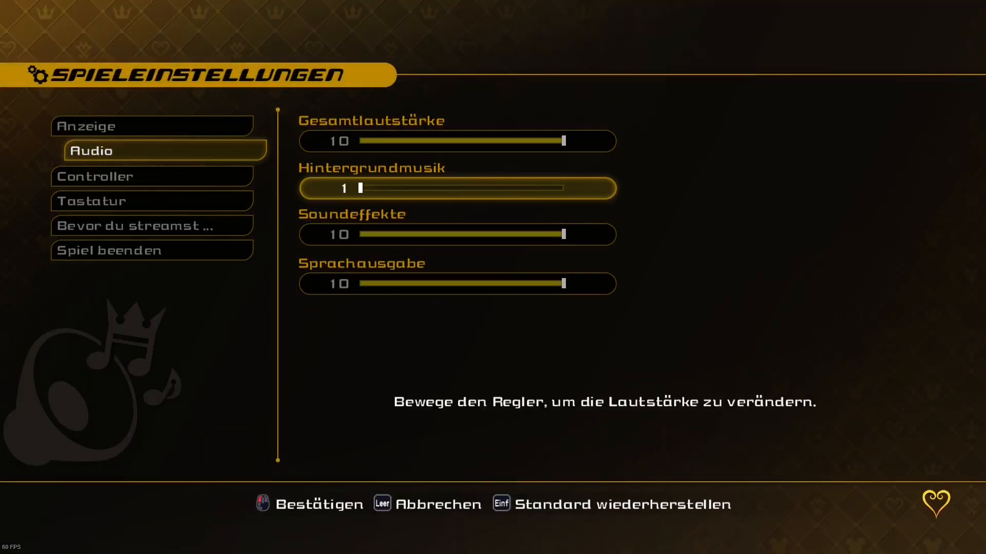
{"action": "key", "text": "Escape"}
{"action": "key", "text": "Escape"}
{"action": "key", "text": "Escape"}
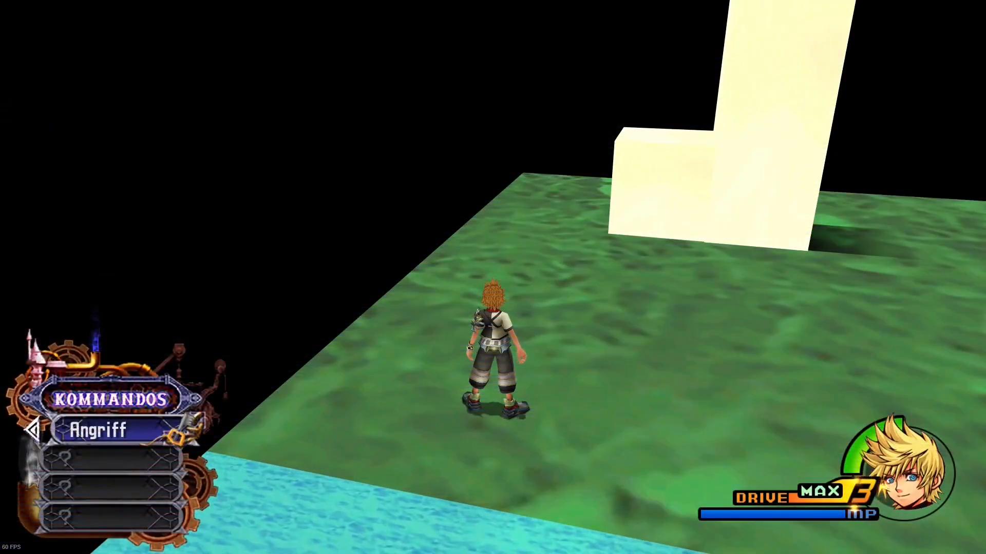
Step: Run along the water strip and jump onto the lower pale block to view the custom map from above
{"action": "key", "text": "w"}
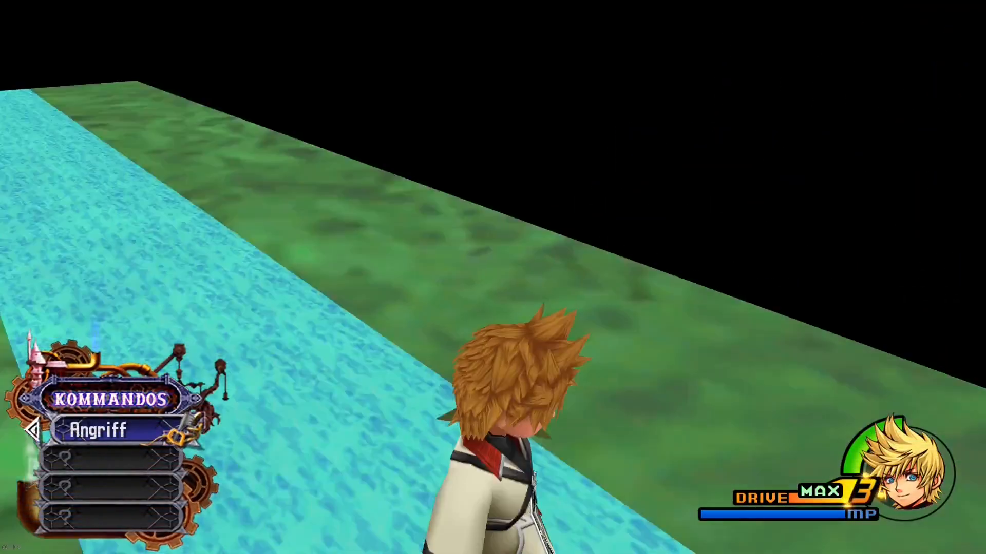
{"action": "key", "text": "w"}
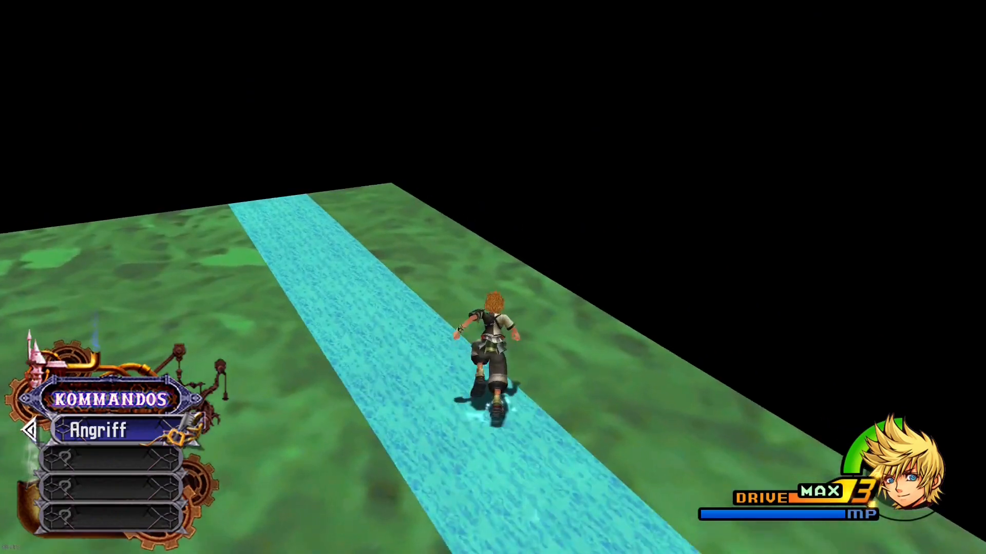
{"action": "key", "text": "w"}
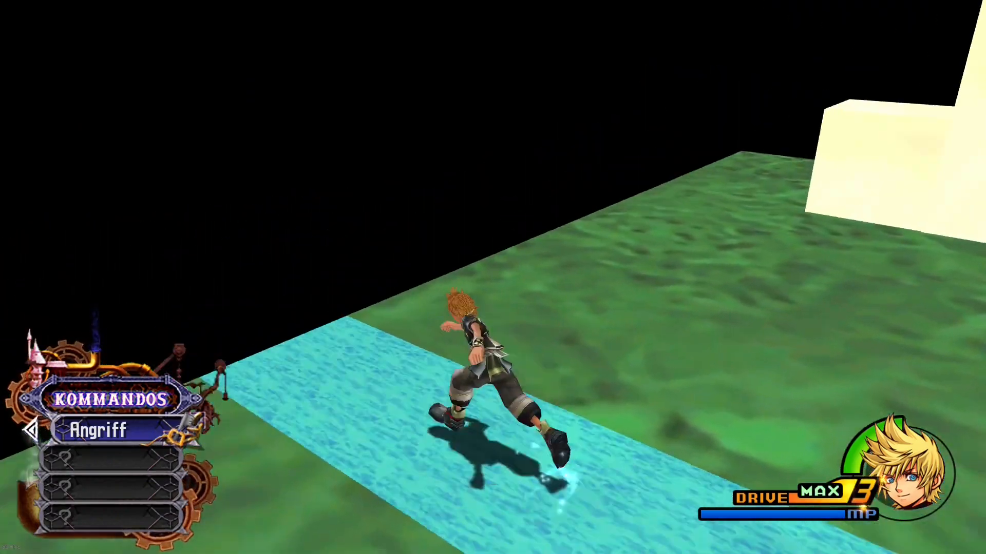
{"action": "key", "text": "w"}
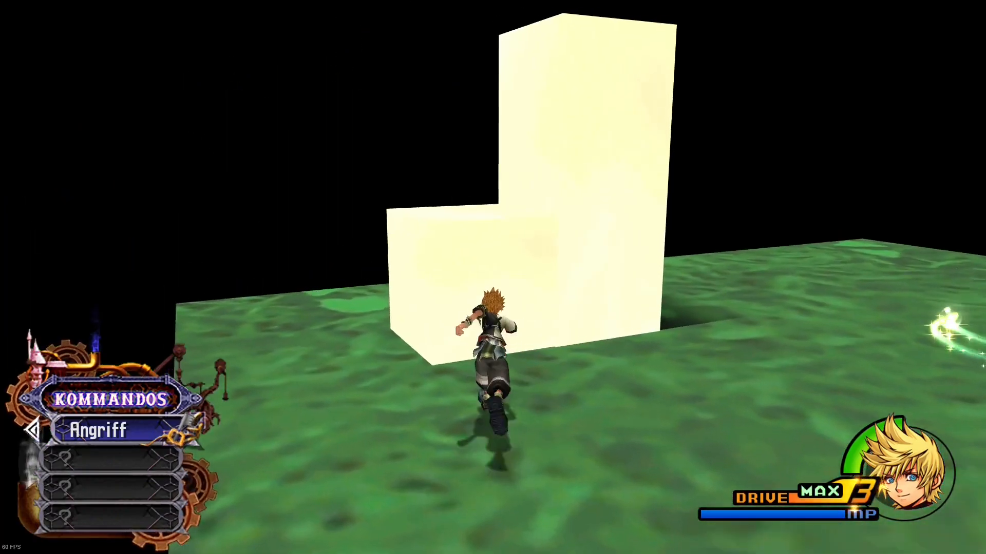
{"action": "key", "text": "w"}
{"action": "key", "text": "space"}
{"action": "key", "text": "space"}
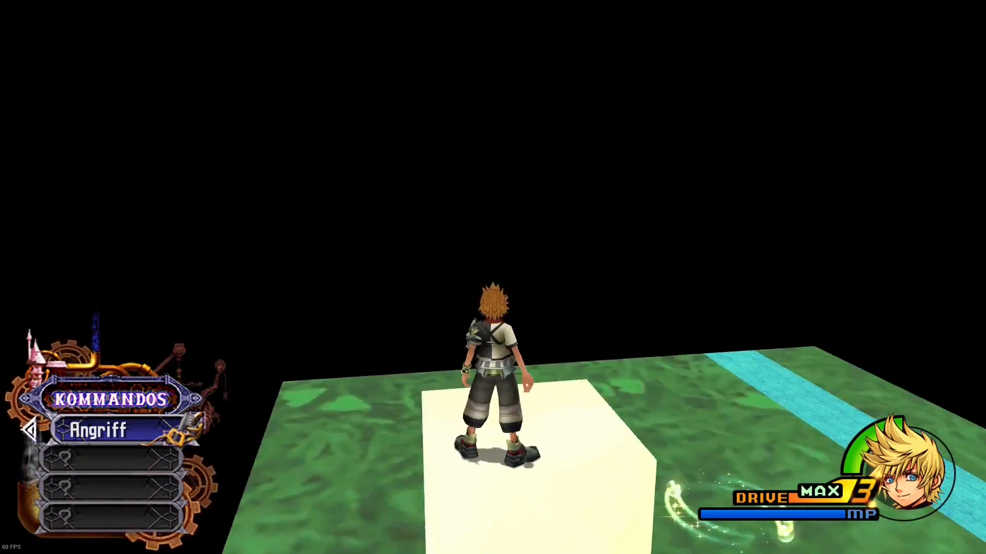
Step: Run and jump across the grass and along the water strip, examining the water texture's scrolling from several directions
{"action": "key", "text": "w"}
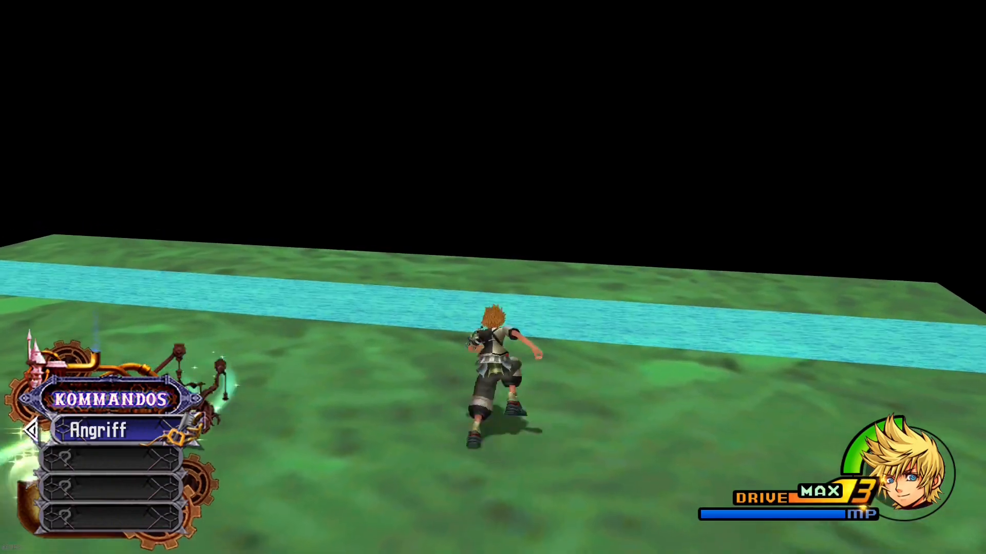
{"action": "key", "text": "space"}
{"action": "key", "text": "w"}
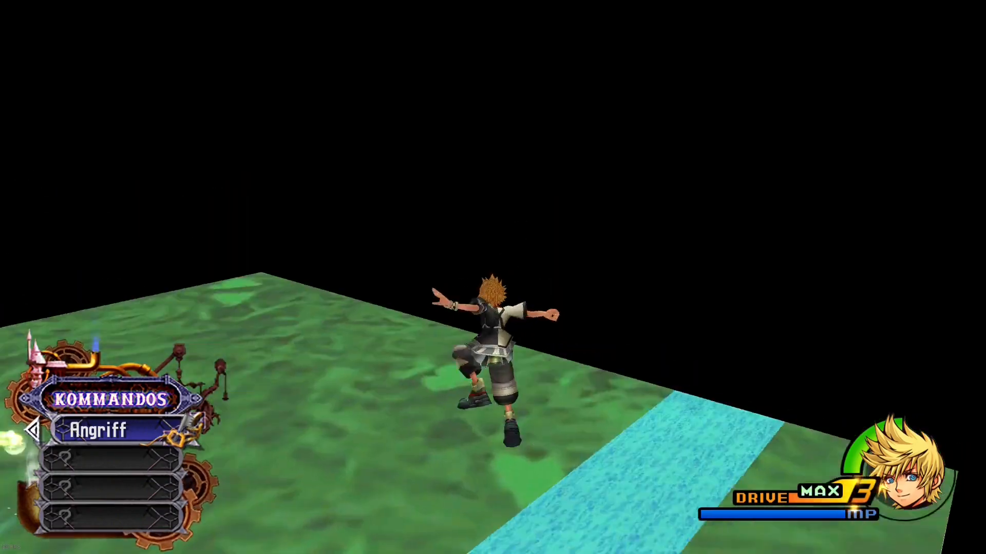
{"action": "key", "text": "space"}
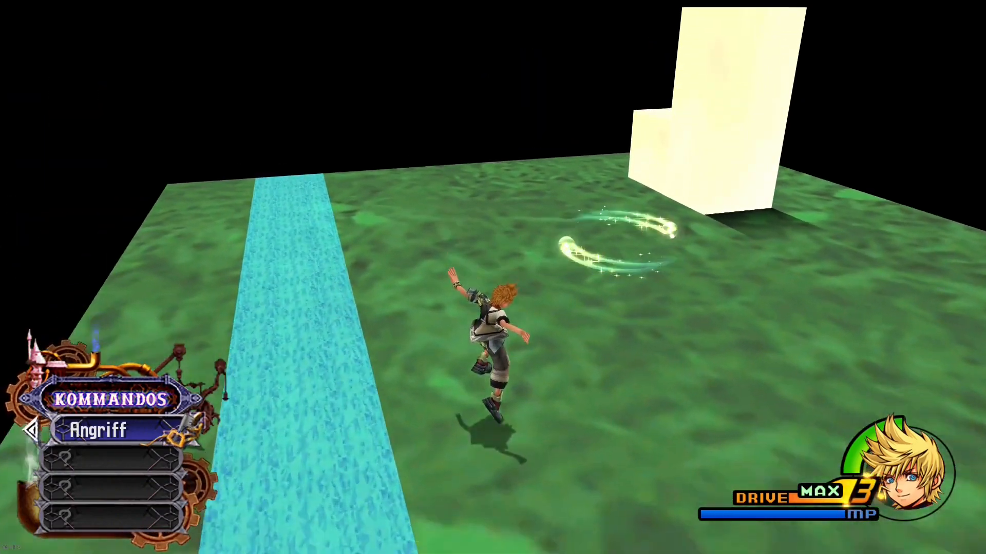
{"action": "key", "text": "a"}
{"action": "key", "text": "space"}
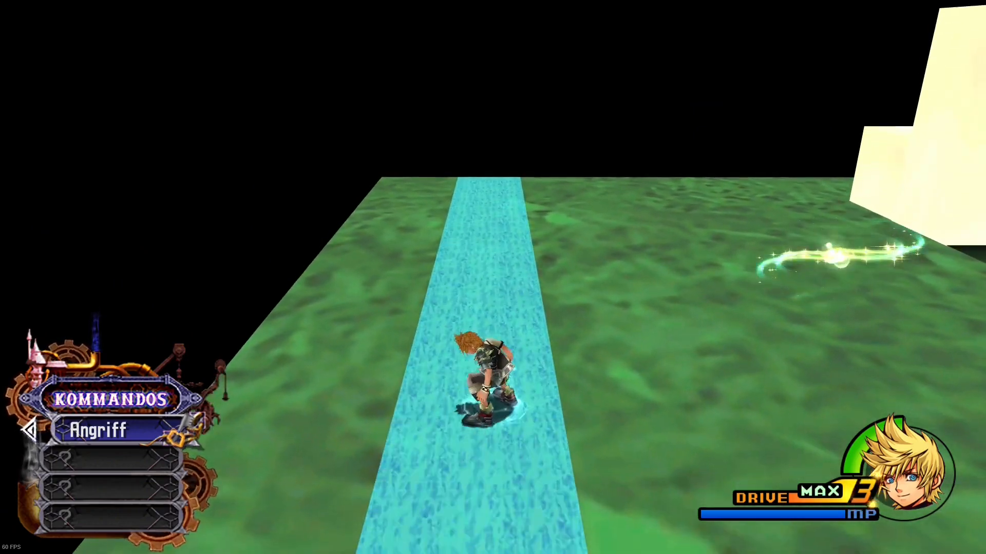
{"action": "key", "text": "w"}
{"action": "key", "text": "space"}
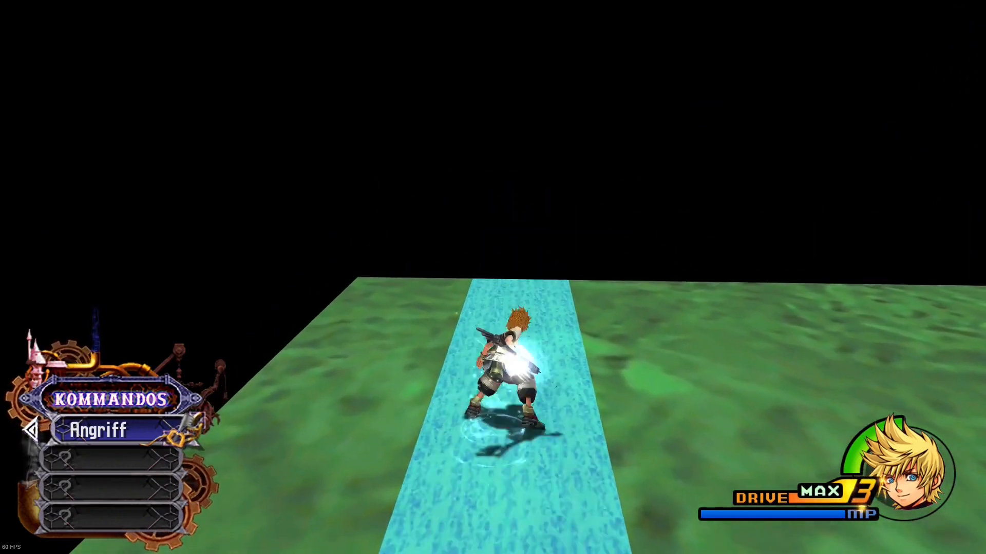
{"action": "key", "text": "w"}
{"action": "key", "text": "space"}
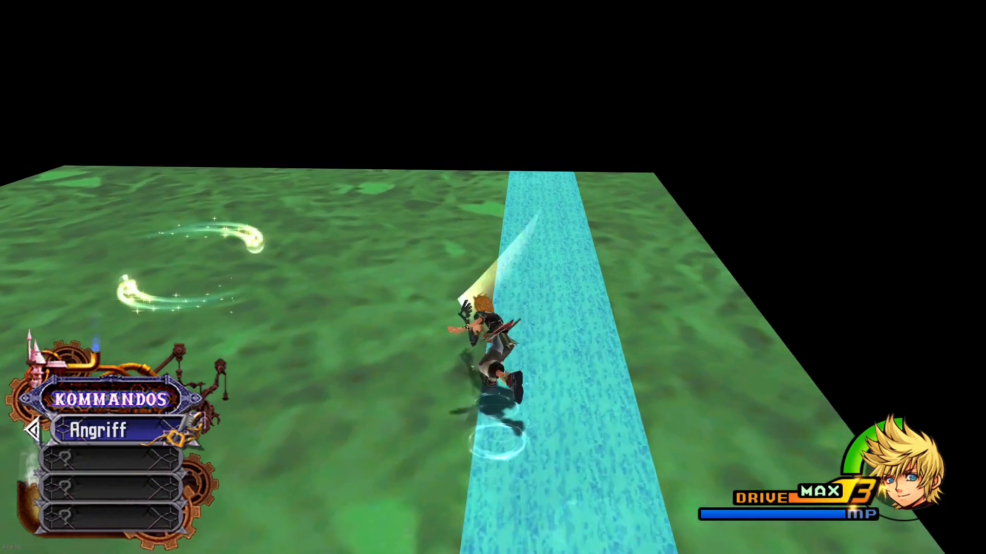
{"action": "key", "text": "w"}
{"action": "key", "text": "w"}
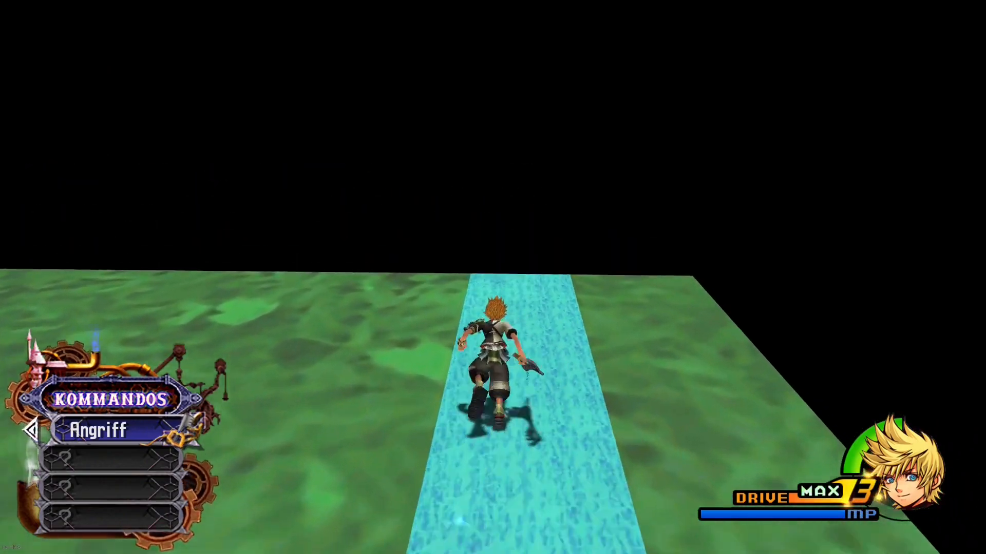
{"action": "key", "text": "w"}
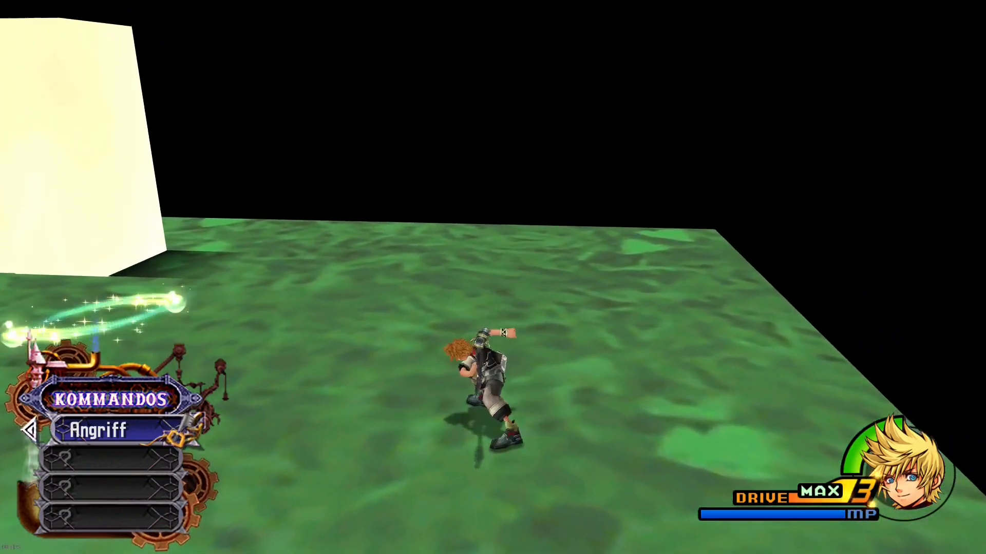
{"action": "key", "text": "w"}
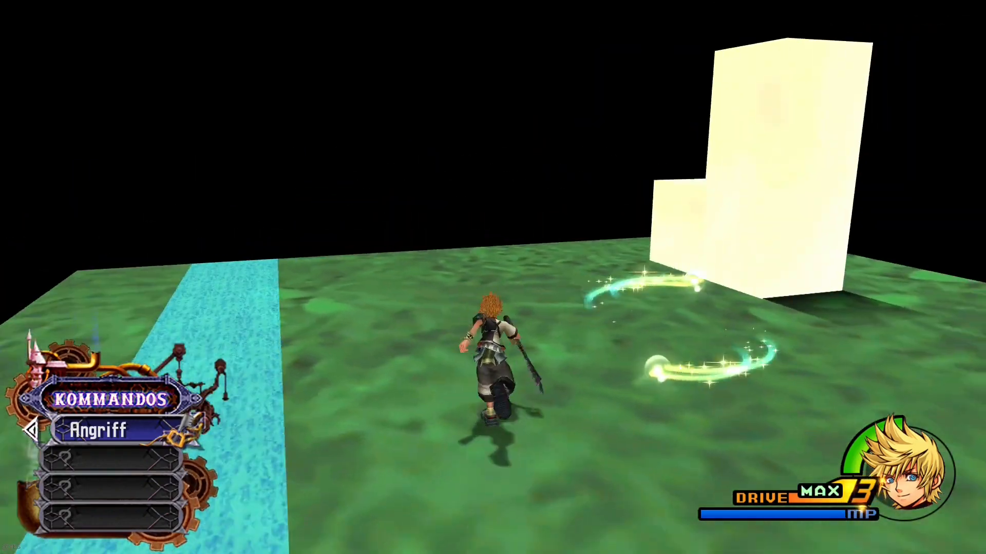
{"action": "key", "text": "s"}
{"action": "key", "text": "a"}
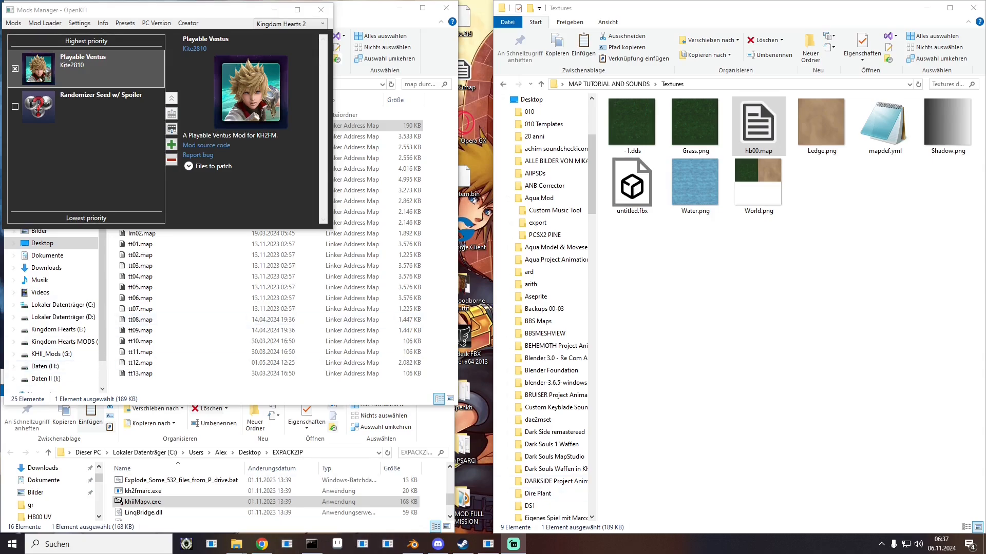
Step: Open hb00.map from the Textures folder in 010 Editor and run the kh2-bar.bt template on it
{"action": "key", "text": "alt+Tab"}
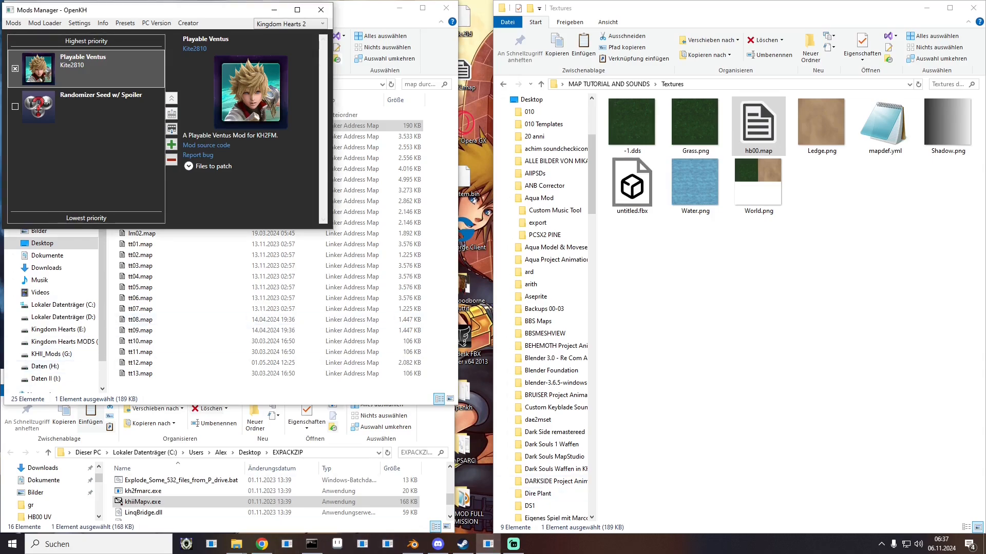
{"action": "double_click", "coordinate": [758, 127]}
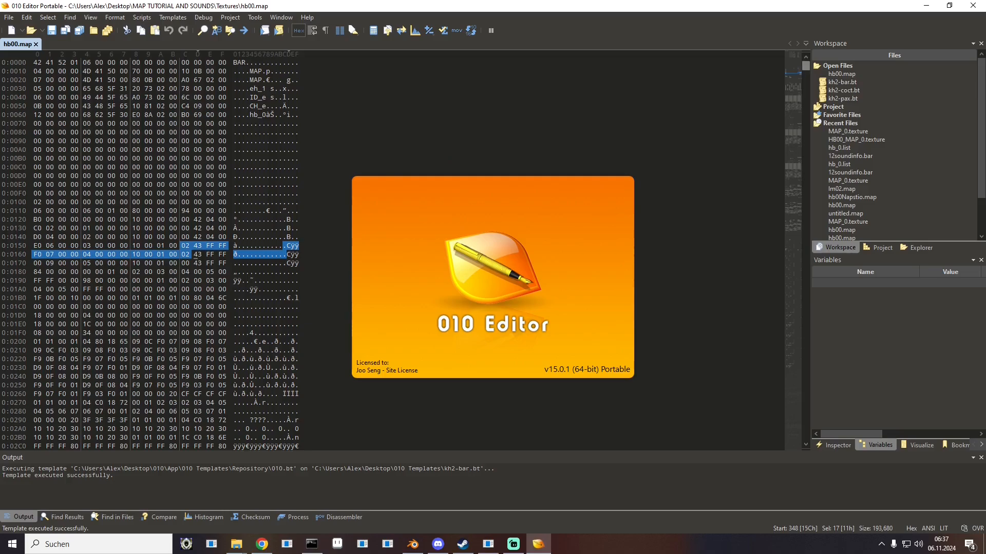
{"action": "left_click_drag", "start_coordinate": [806, 65], "coordinate": [806, 374]}
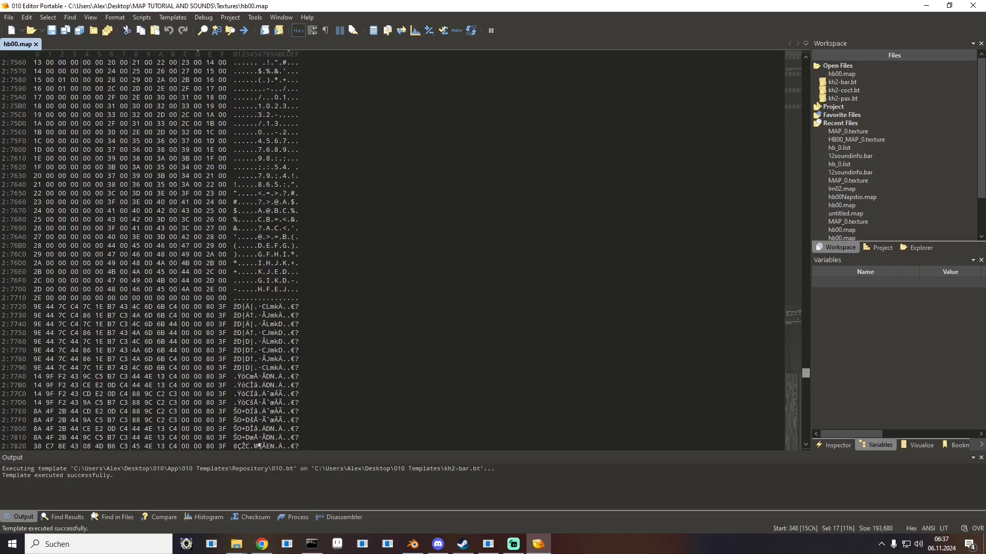
{"action": "left_click", "coordinate": [279, 31]}
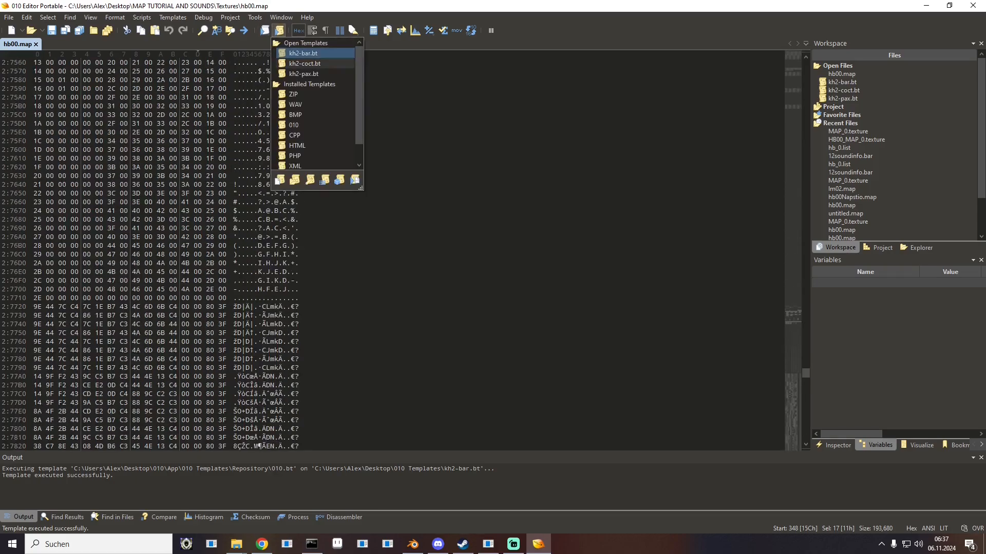
{"action": "left_click", "coordinate": [304, 53]}
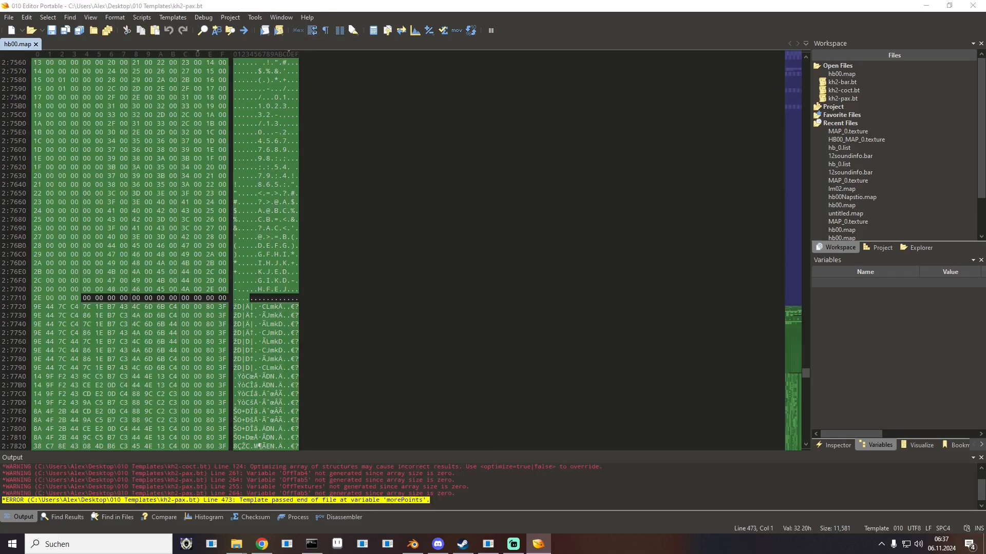
Step: Set the UVSC entry's scroll-speed float at offset 27314h to 200000, save hb00.map and close the editor
{"action": "scroll", "coordinate": [164, 252], "scroll_direction": "up", "scroll_amount": 15}
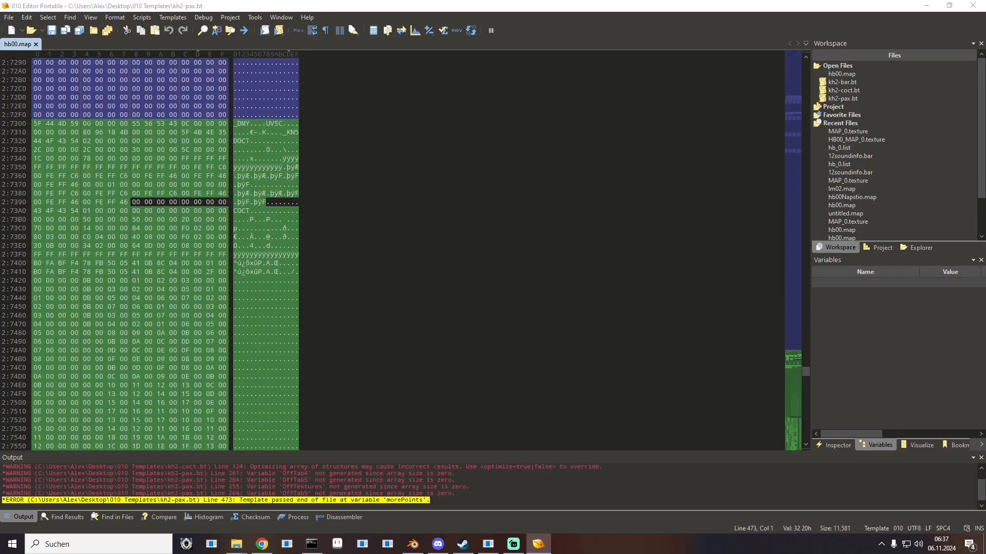
{"action": "scroll", "coordinate": [164, 251], "scroll_direction": "up", "scroll_amount": 5}
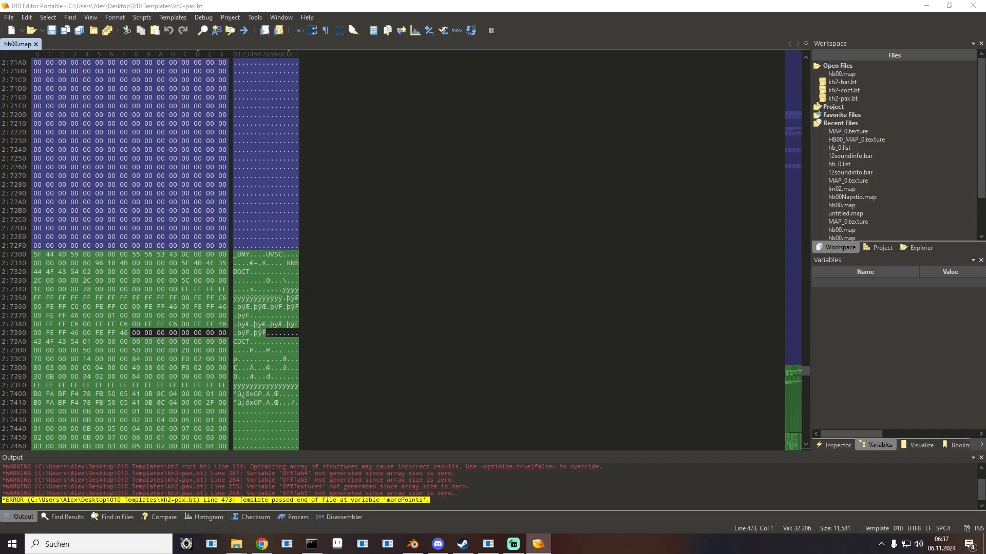
{"action": "left_click_drag", "start_coordinate": [235, 254], "coordinate": [292, 264]}
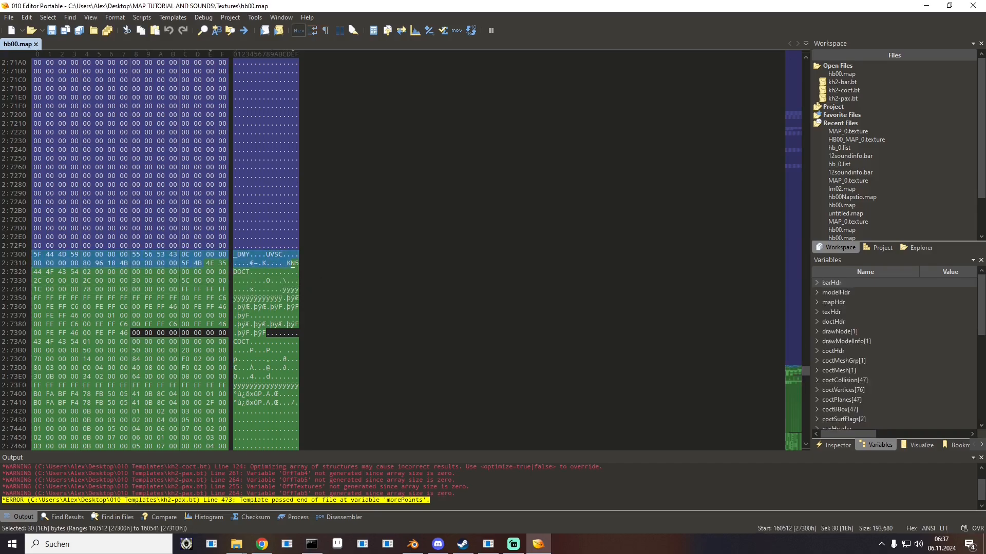
{"action": "left_click", "coordinate": [251, 264]}
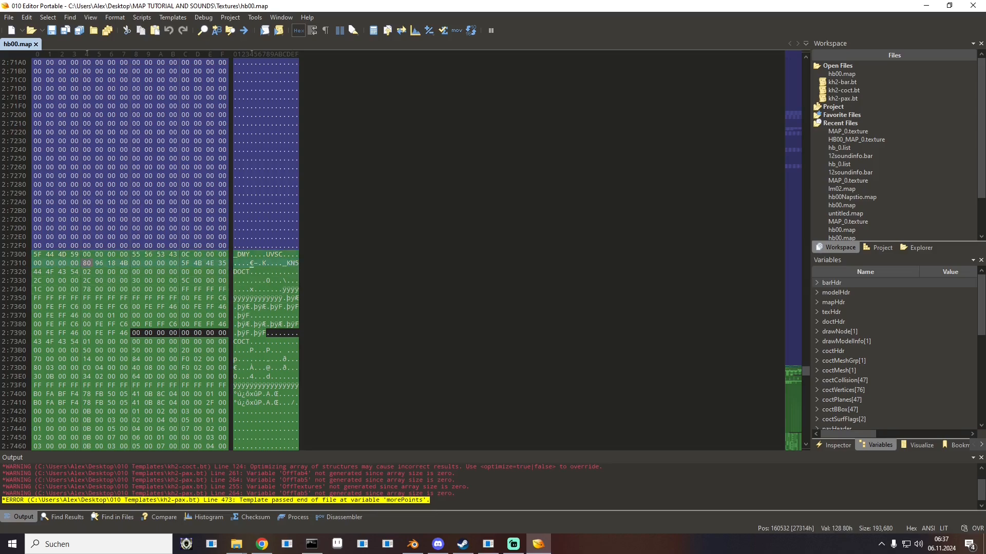
{"action": "left_click_drag", "start_coordinate": [84, 263], "coordinate": [129, 263]}
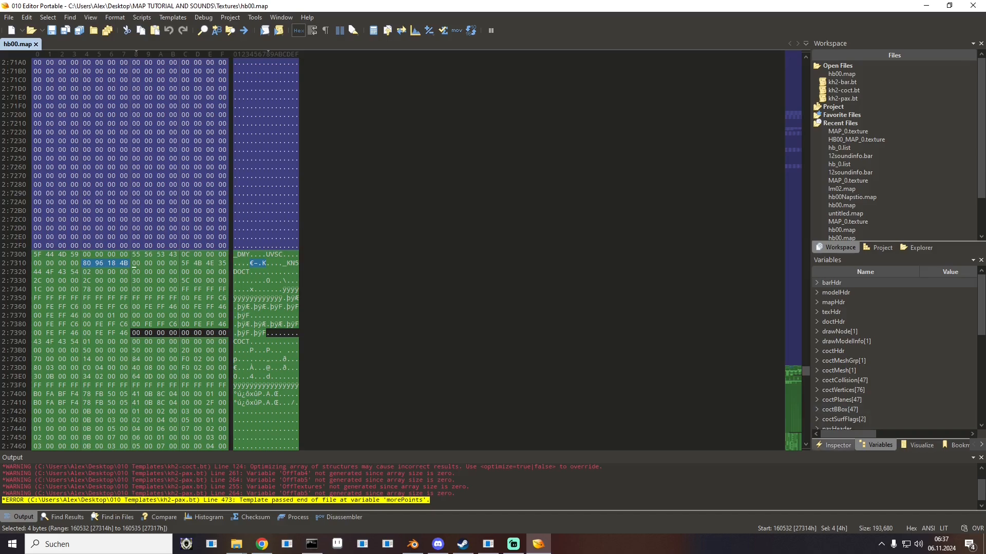
{"action": "left_click", "coordinate": [835, 445]}
{"action": "left_click", "coordinate": [888, 371]}
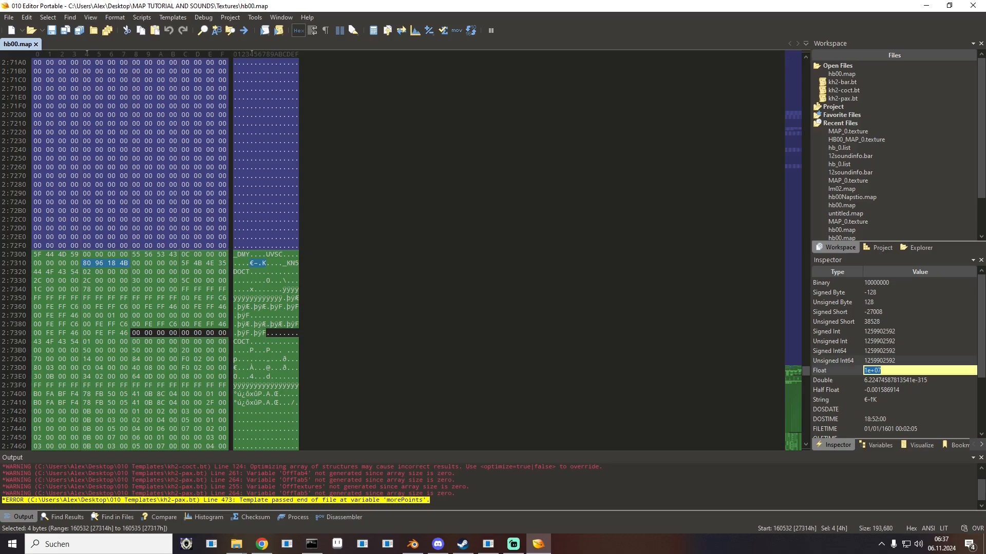
{"action": "type", "text": "200000"}
{"action": "key", "text": "Return"}
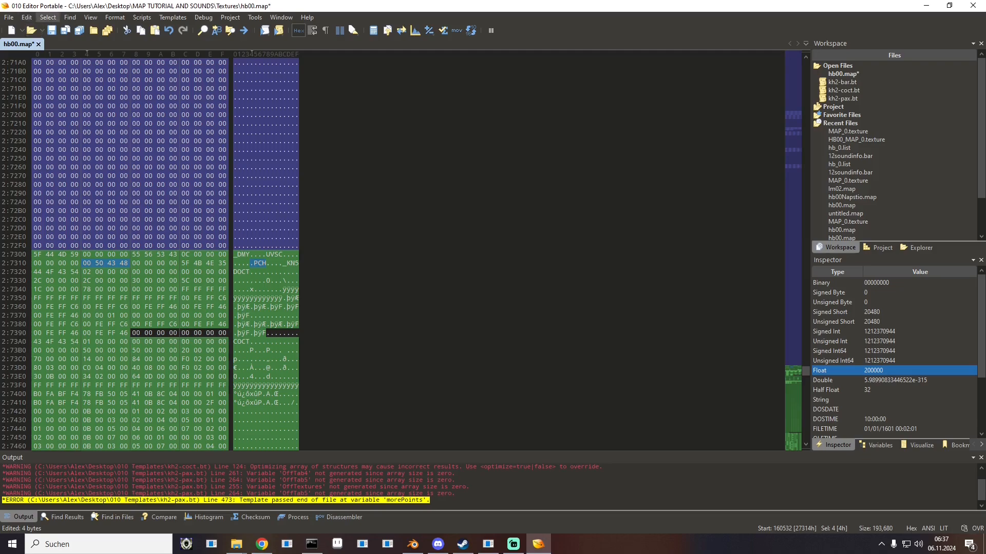
{"action": "left_click", "coordinate": [51, 30]}
{"action": "left_click", "coordinate": [973, 6]}
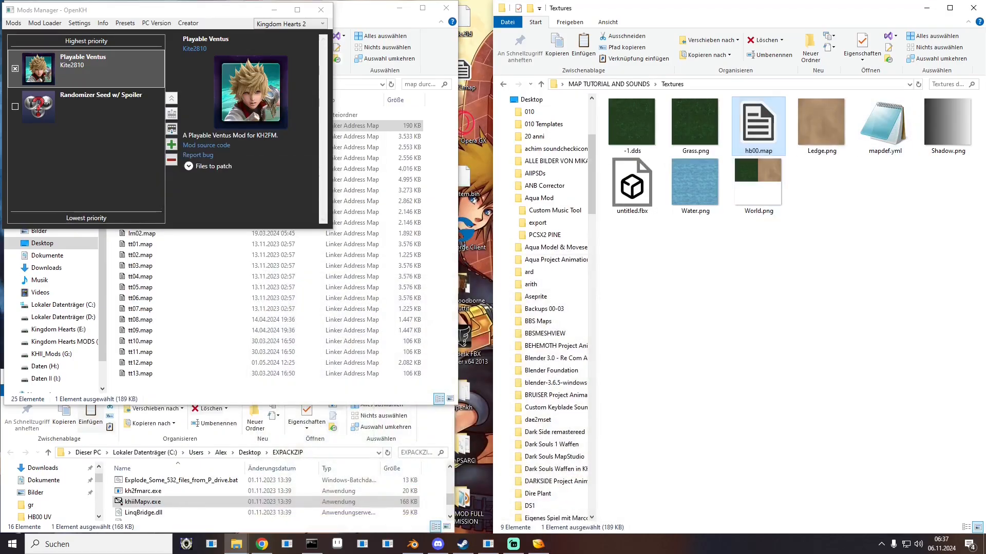
Step: Copy the edited hb00.map from Textures into the mod's kh2 map folder, replacing the existing file
{"action": "right_click", "coordinate": [751, 132]}
{"action": "left_click", "coordinate": [784, 368]}
{"action": "left_click", "coordinate": [216, 319]}
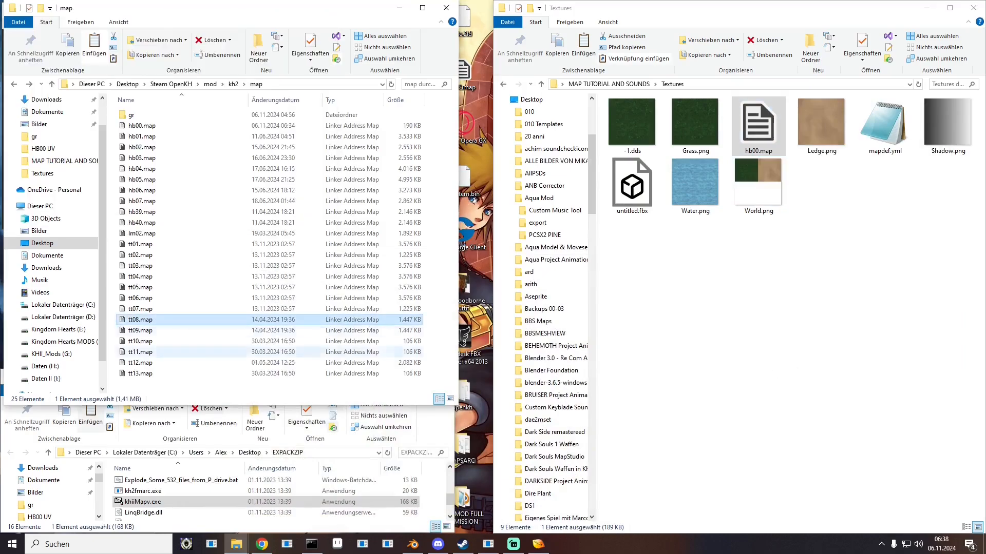
{"action": "right_click", "coordinate": [176, 388]}
{"action": "left_click", "coordinate": [206, 278]}
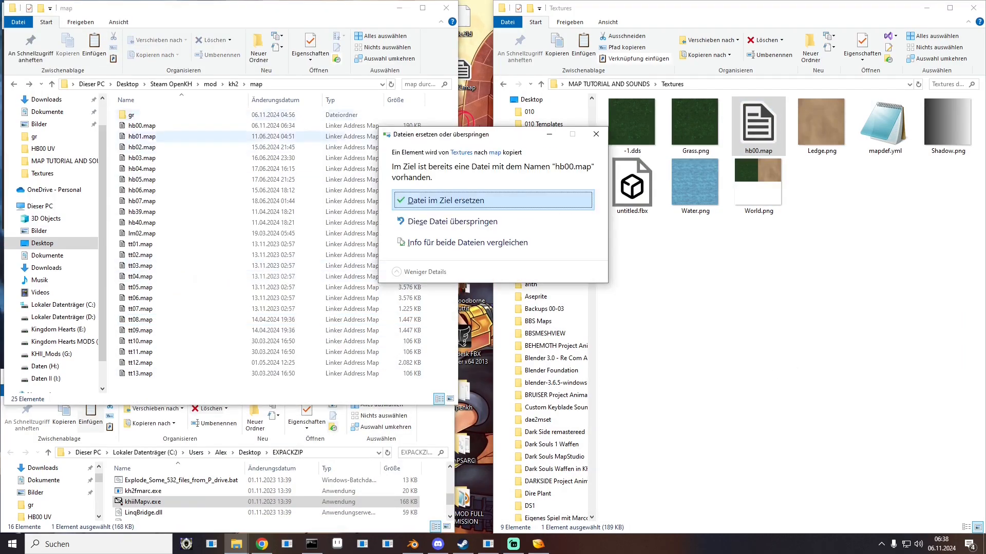
{"action": "left_click", "coordinate": [524, 198]}
Step: Launch the game through the Mod Loader of OpenKH Mods Manager and load the saved game
{"action": "left_click_drag", "start_coordinate": [212, 10], "coordinate": [216, 62]}
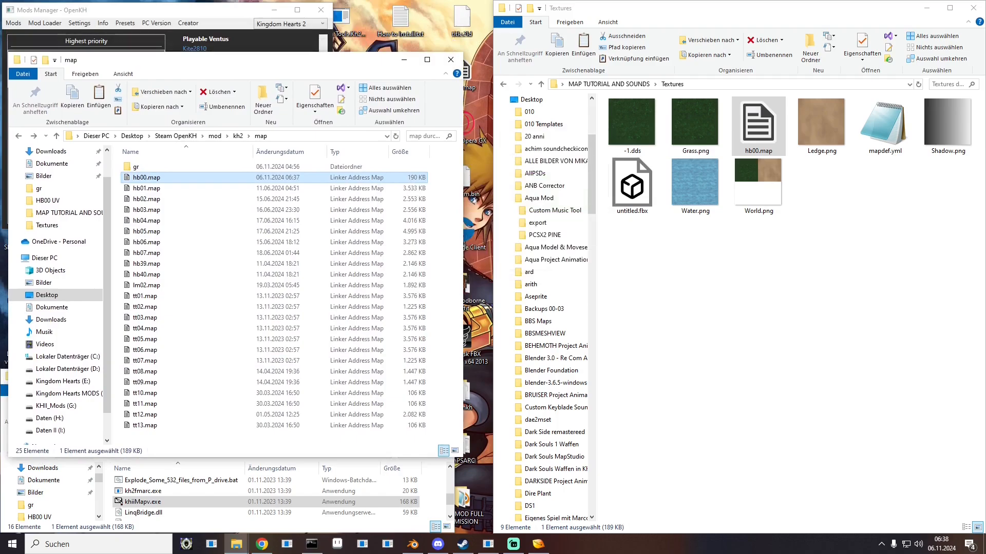
{"action": "left_click", "coordinate": [45, 23]}
{"action": "left_click", "coordinate": [58, 57]}
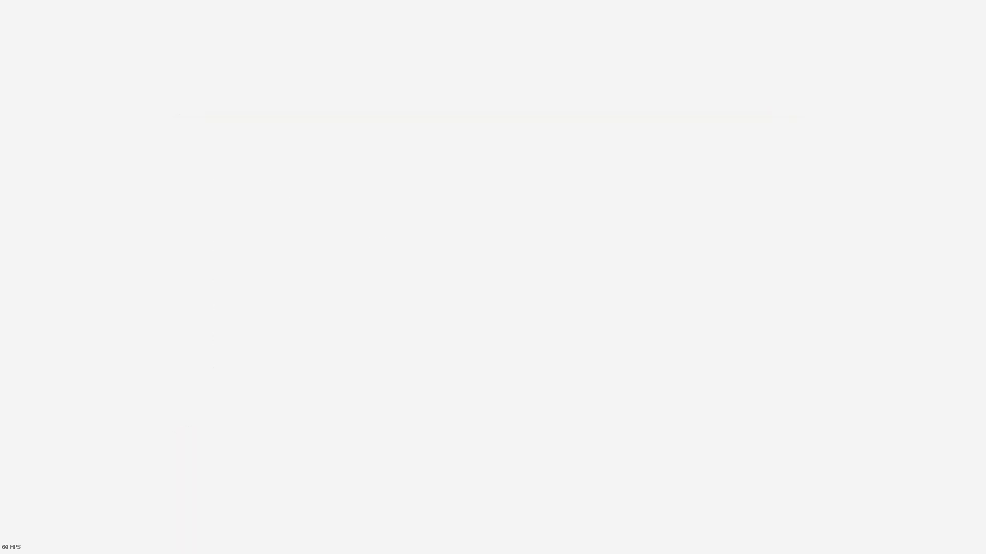
{"action": "key", "text": "Down"}
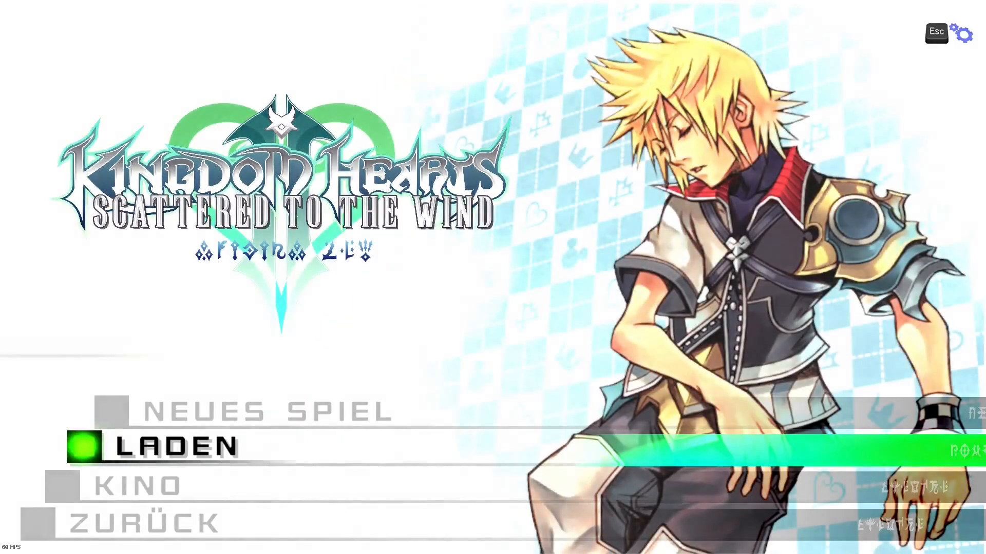
{"action": "key", "text": "Return"}
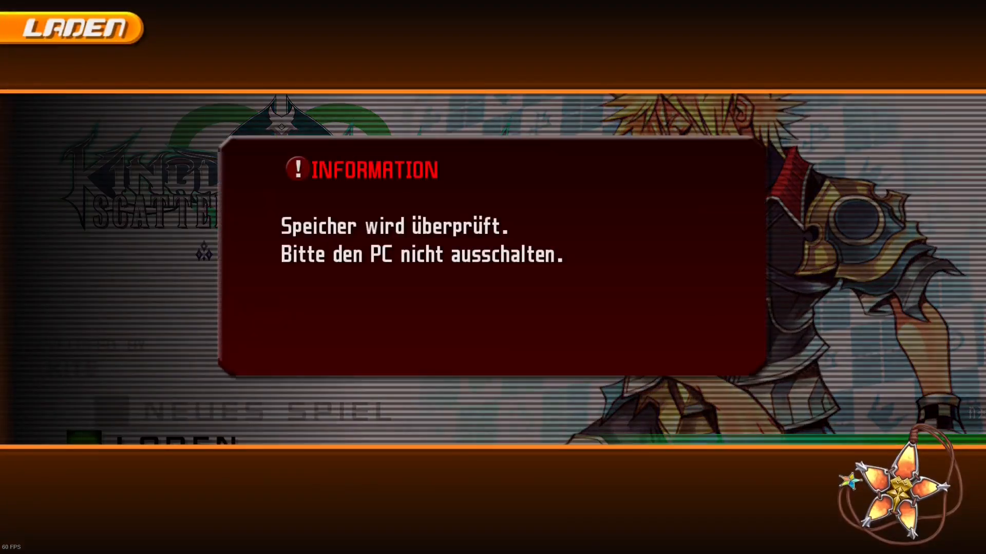
{"action": "key", "text": "Return"}
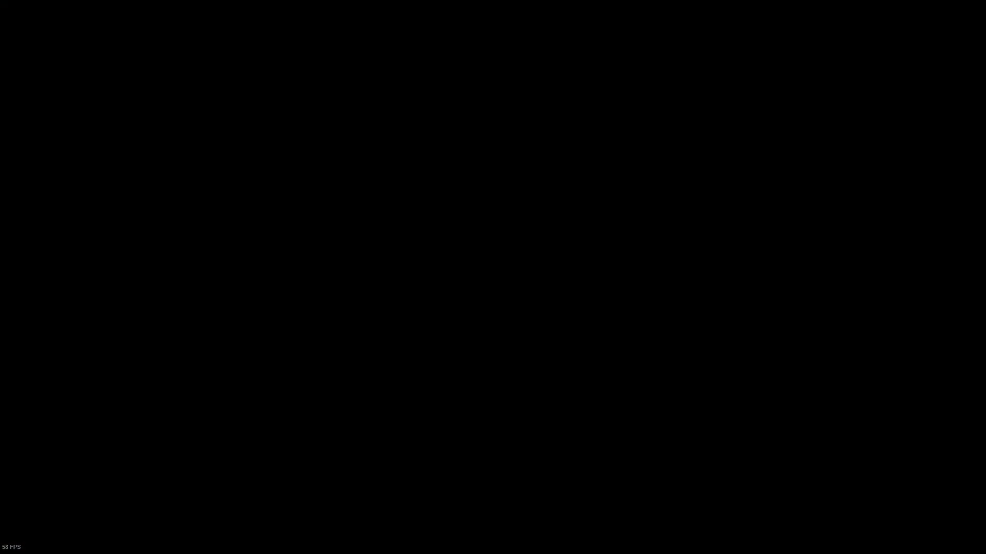
Step: Run back and forth between the grass and the water strip to examine the water texture's scrolling speed and direction
{"action": "key", "text": "a"}
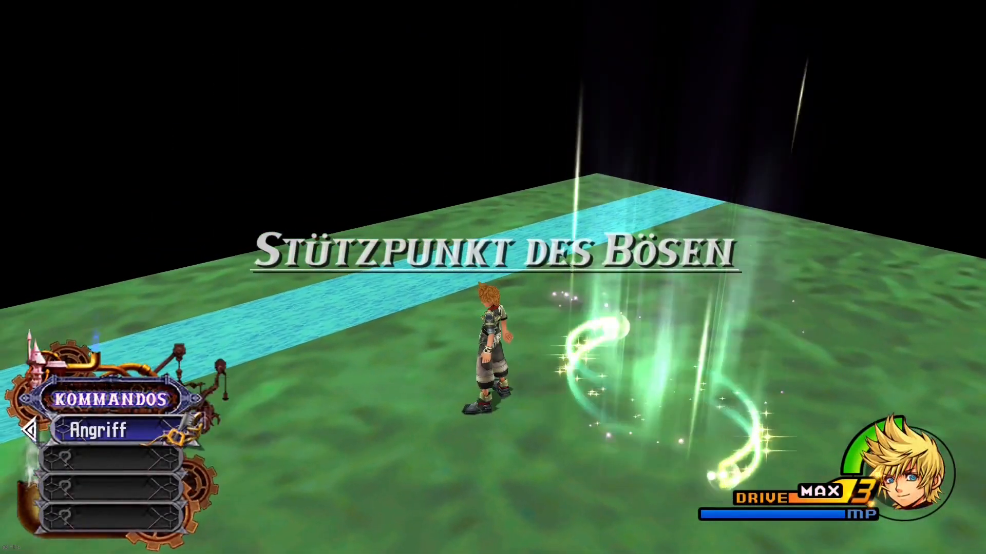
{"action": "key", "text": "w"}
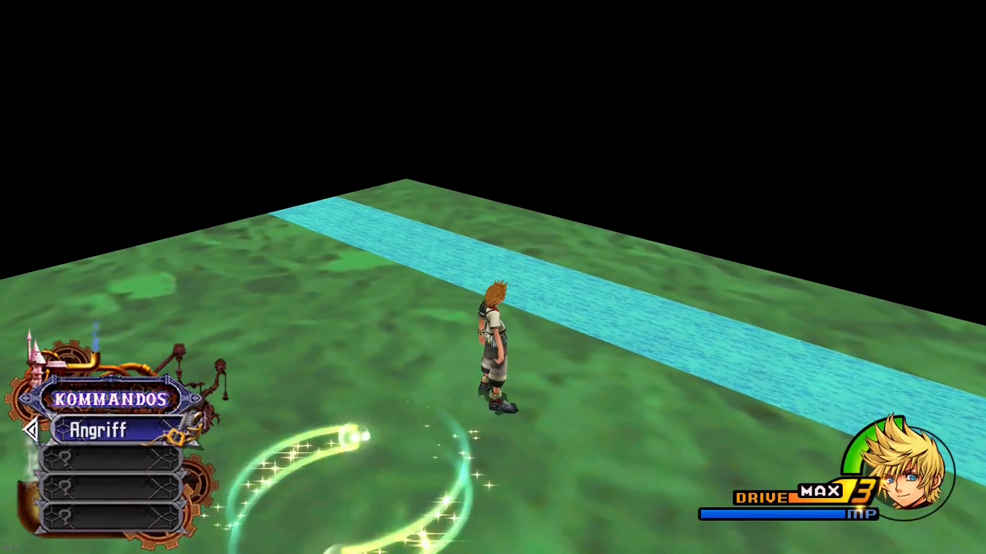
{"action": "key", "text": "w"}
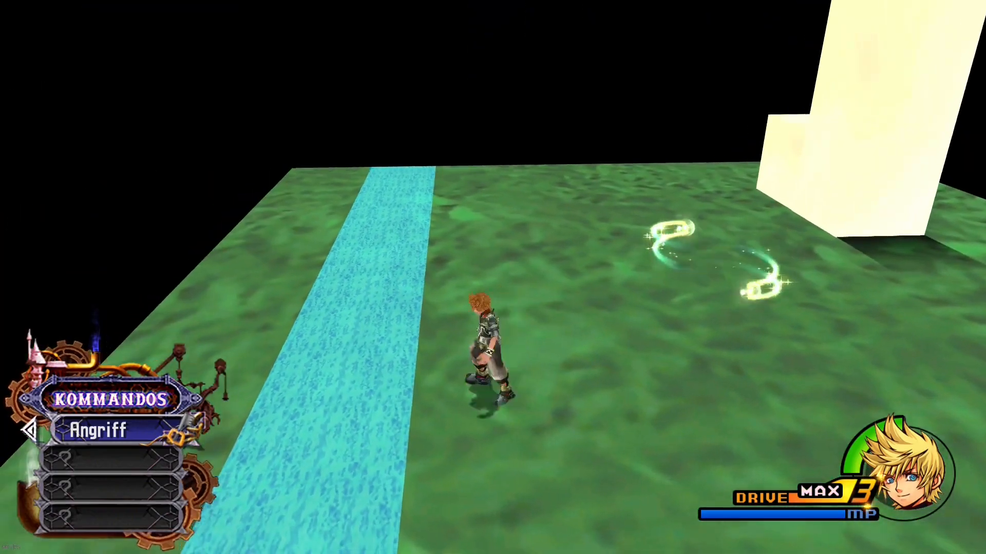
{"action": "key", "text": "a"}
{"action": "key", "text": "w"}
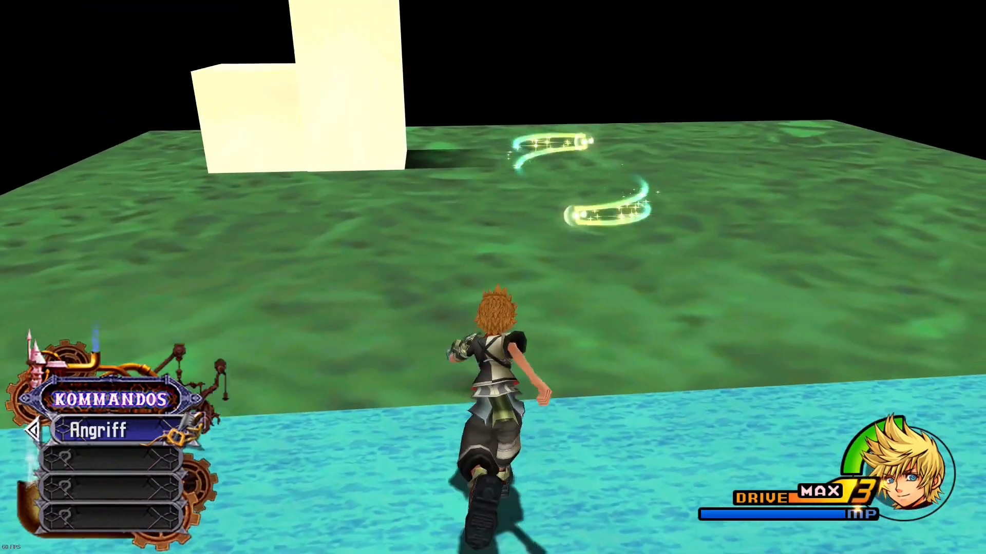
{"action": "key", "text": "s"}
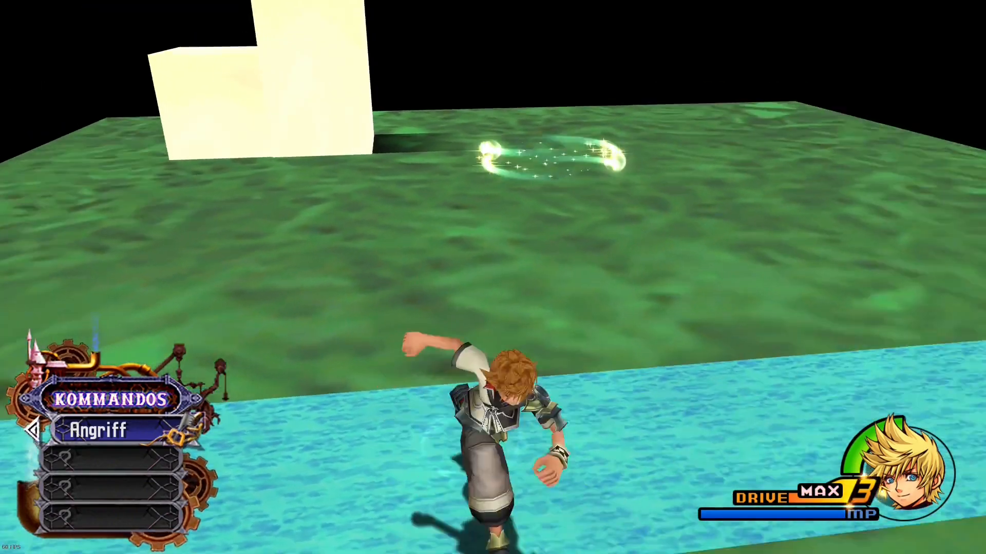
{"action": "key", "text": "w"}
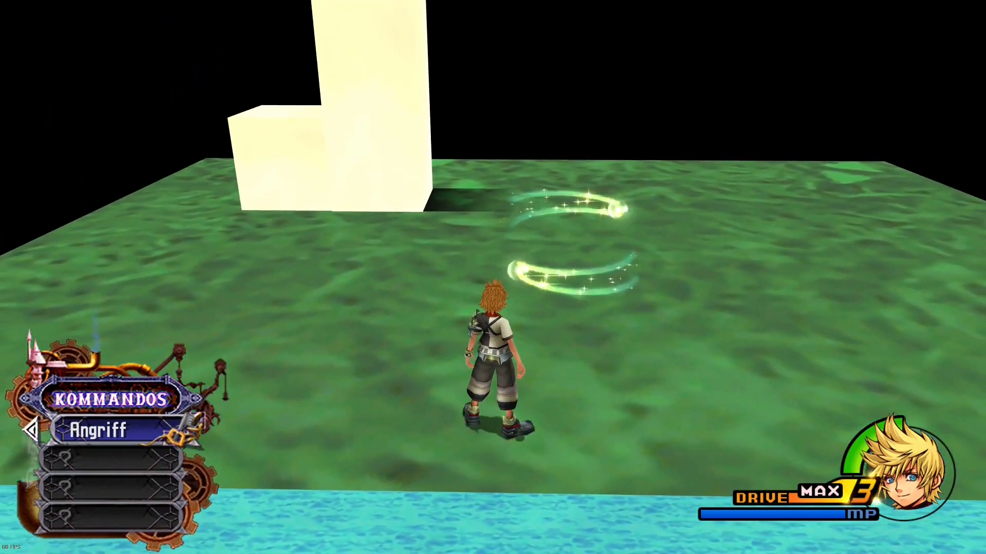
{"action": "key", "text": "w"}
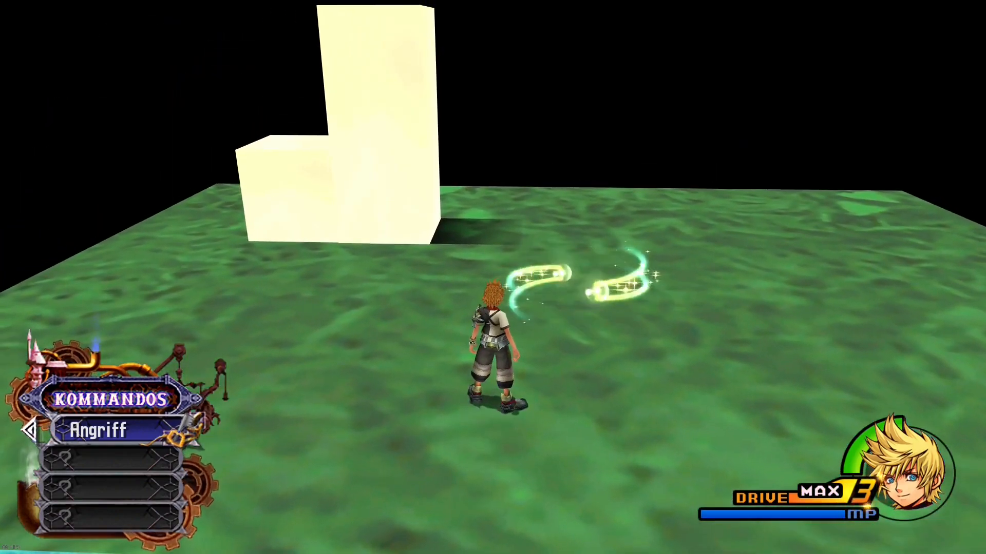
{"action": "key", "text": "s"}
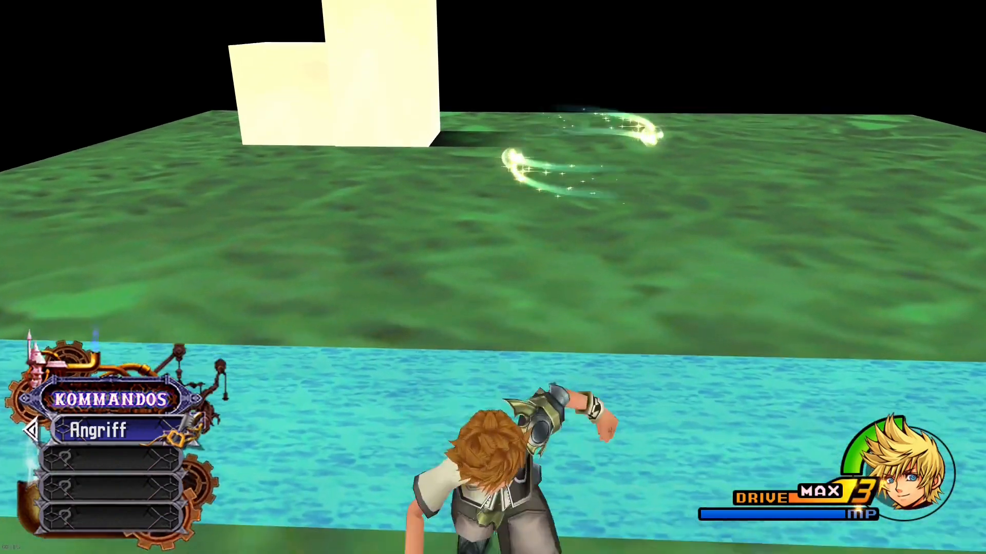
{"action": "key", "text": "w"}
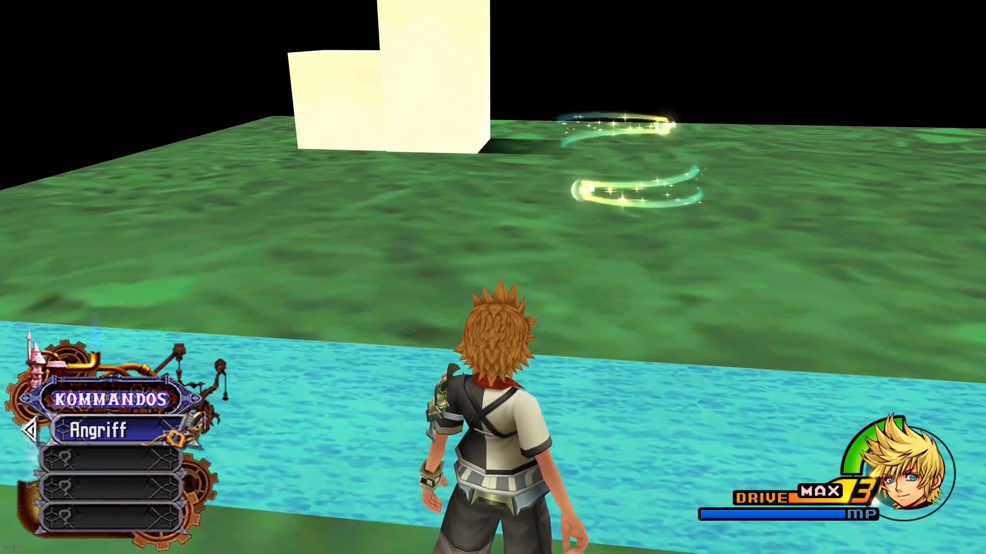
Step: Try a UVSC scroll-speed float of -200000 in hb00.map, discard the change, and return to the Textures folder
{"action": "key", "text": "super"}
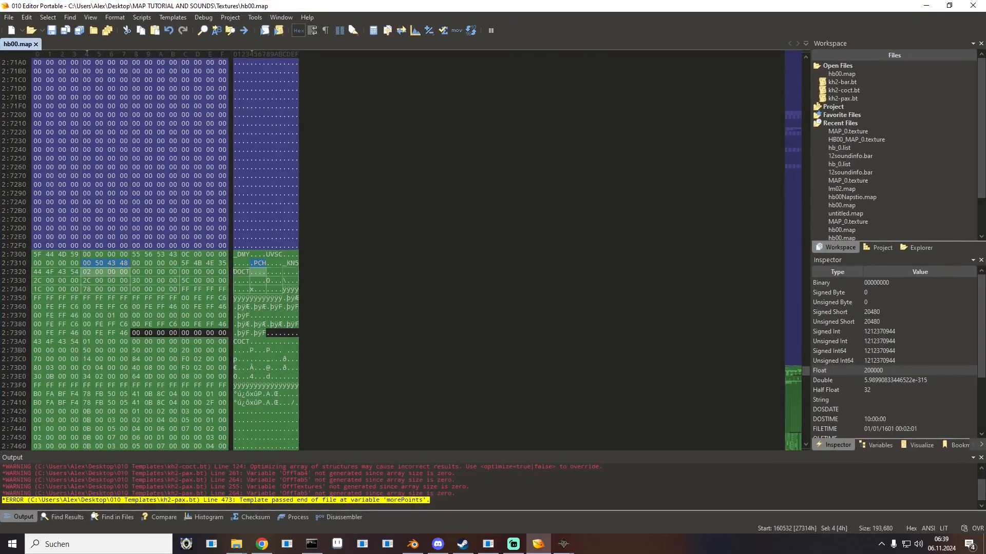
{"action": "left_click", "coordinate": [893, 370]}
{"action": "left_click", "coordinate": [891, 371]}
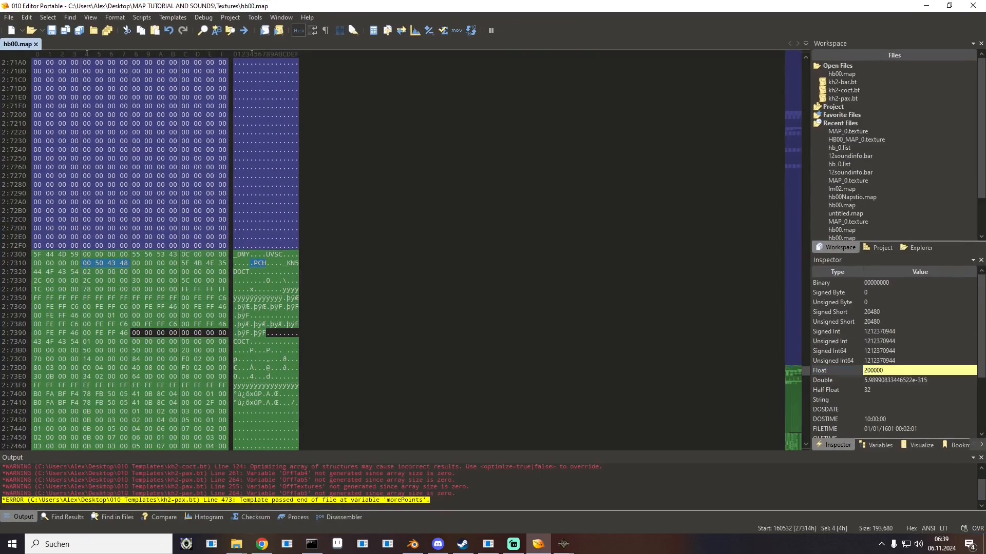
{"action": "type", "text": "-"}
{"action": "key", "text": "Return"}
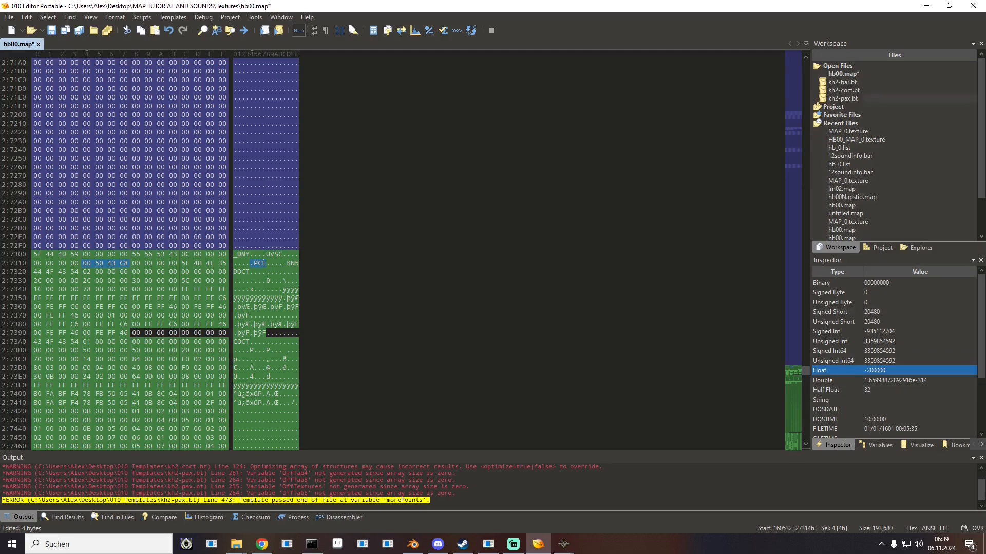
{"action": "left_click", "coordinate": [972, 5]}
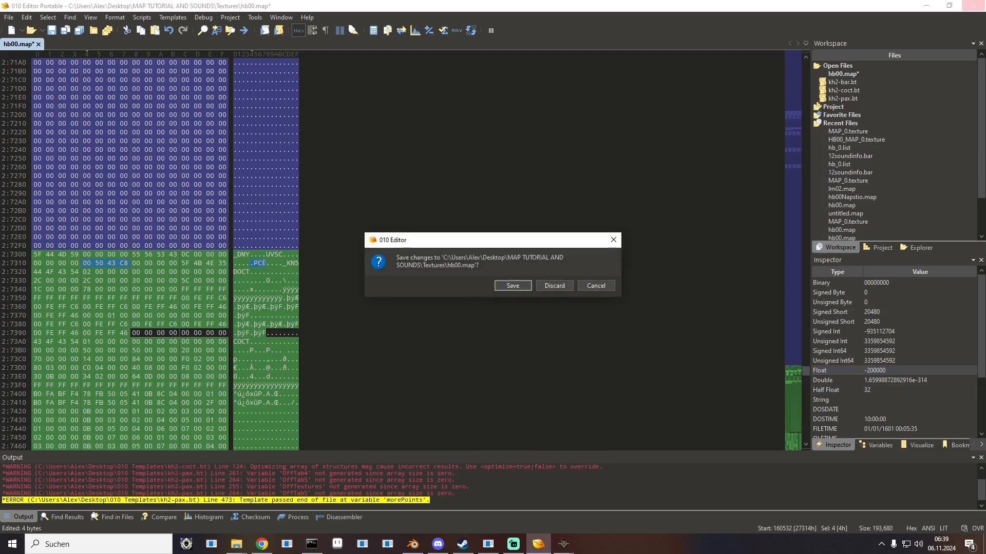
{"action": "left_click", "coordinate": [555, 285]}
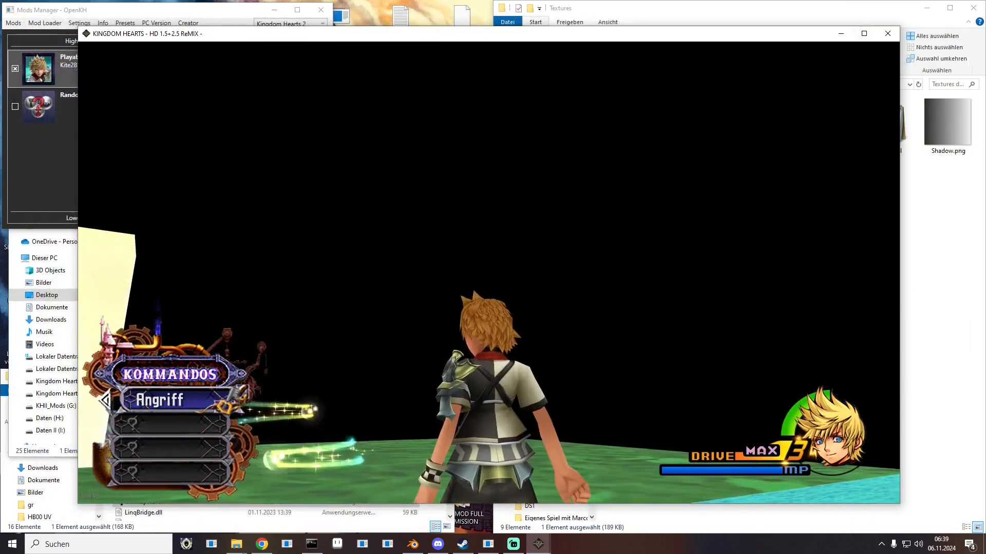
{"action": "left_click", "coordinate": [759, 9]}
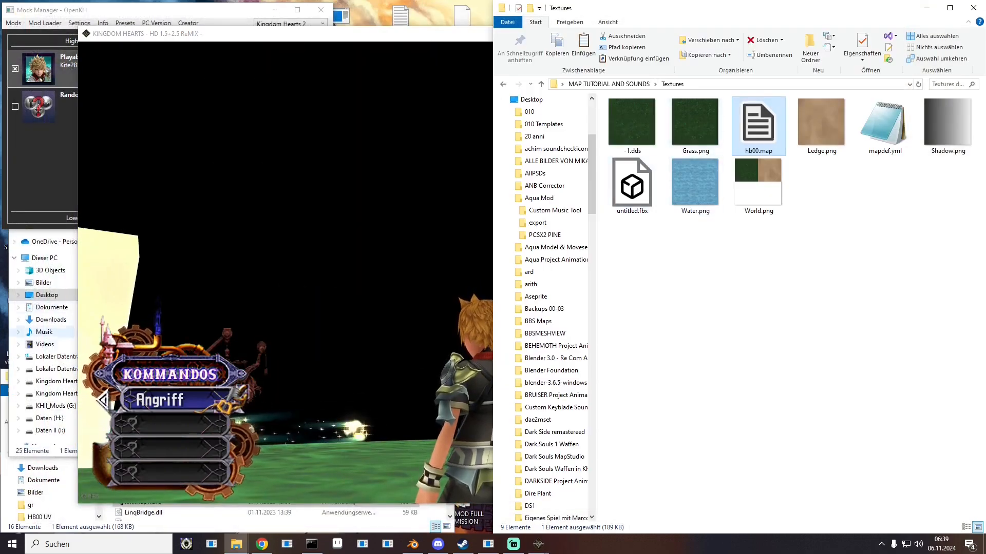
Step: Open hb00.map from the Textures folder in the OpenKH BAR editor
{"action": "key", "text": "super+s"}
{"action": "type", "text": "tools"}
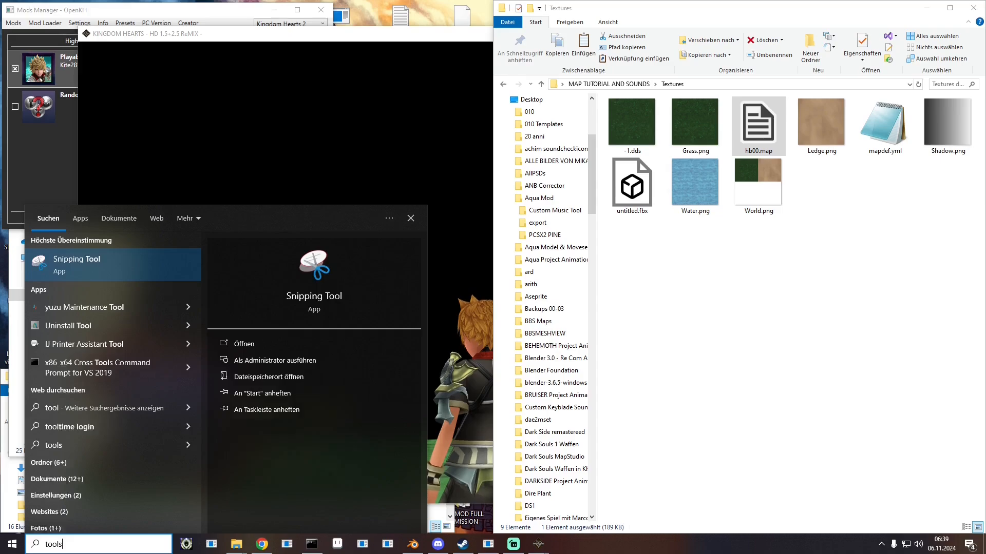
{"action": "type", "text": ".bar"}
{"action": "key", "text": "Return"}
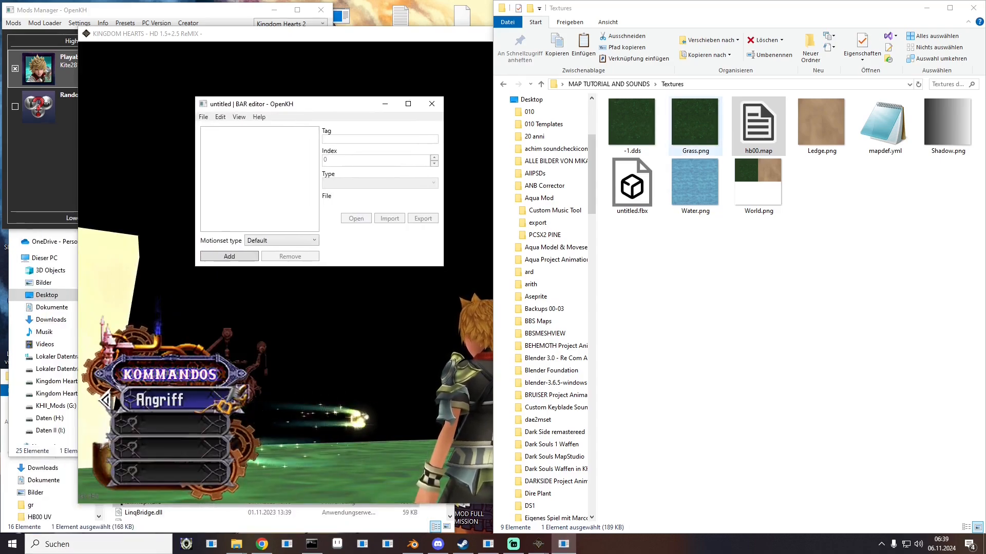
{"action": "left_click_drag", "start_coordinate": [758, 126], "coordinate": [260, 169]}
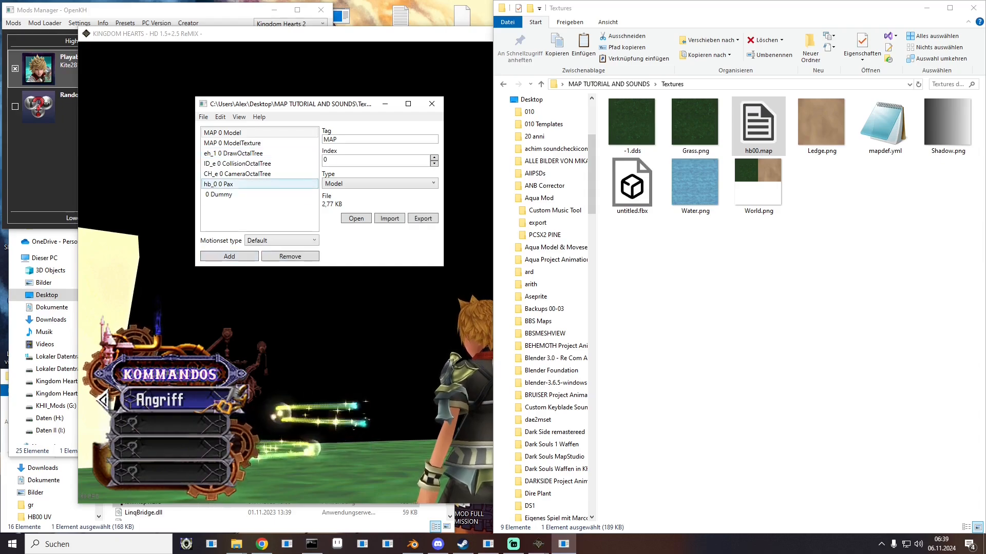
Step: Add an entry tagged SK0 to hb00.map, set its type to Model, and import a file into it
{"action": "left_click", "coordinate": [259, 195]}
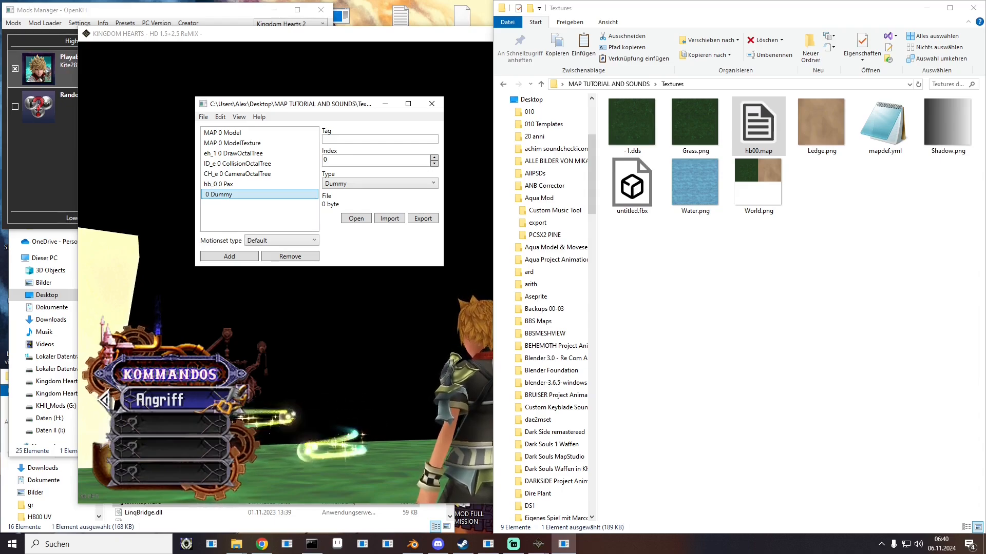
{"action": "left_click", "coordinate": [380, 139]}
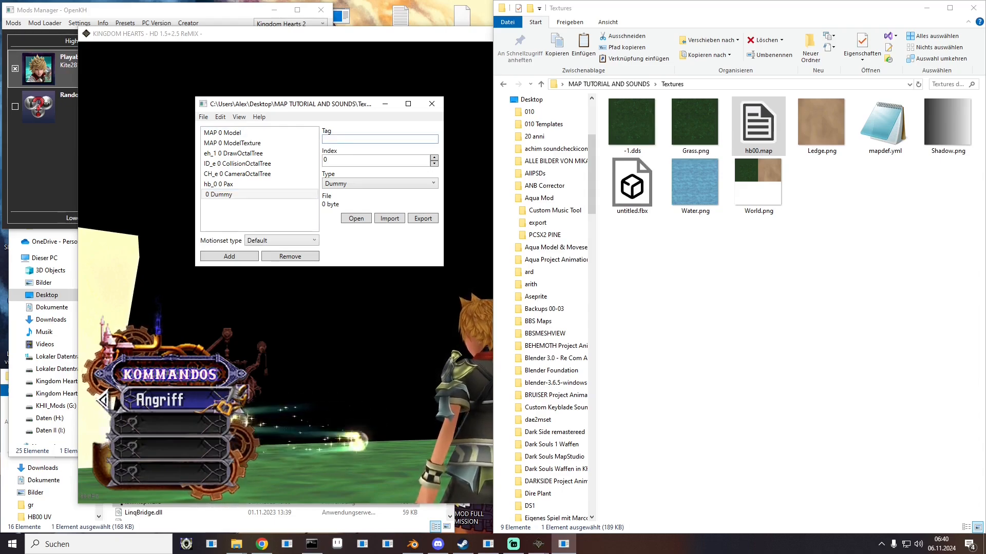
{"action": "type", "text": "SK0"}
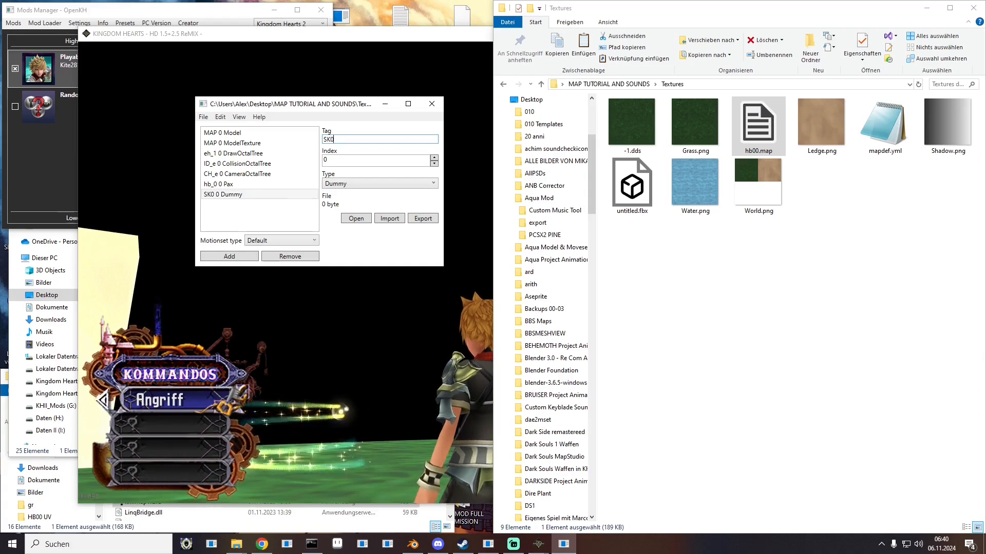
{"action": "left_click", "coordinate": [380, 183]}
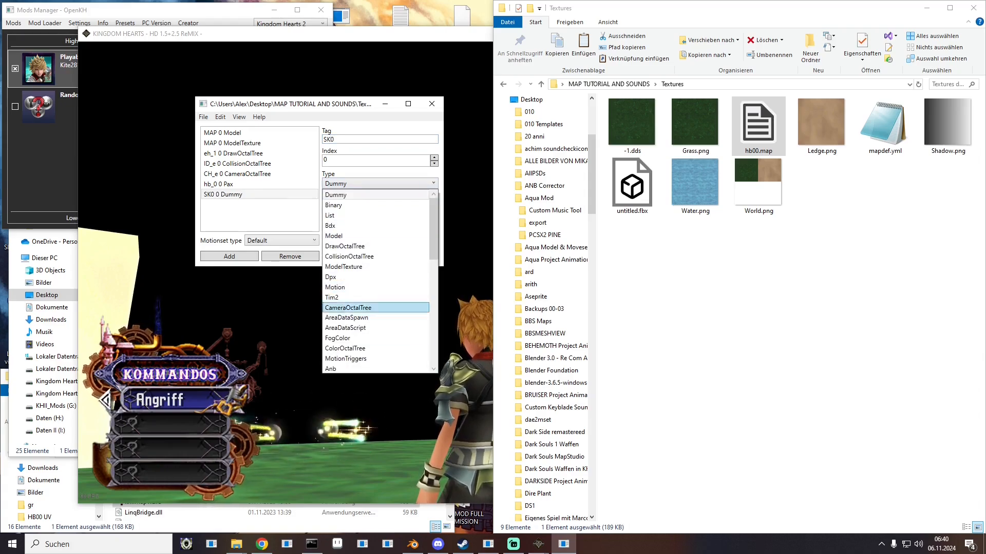
{"action": "left_click", "coordinate": [349, 236]}
{"action": "left_click", "coordinate": [390, 218]}
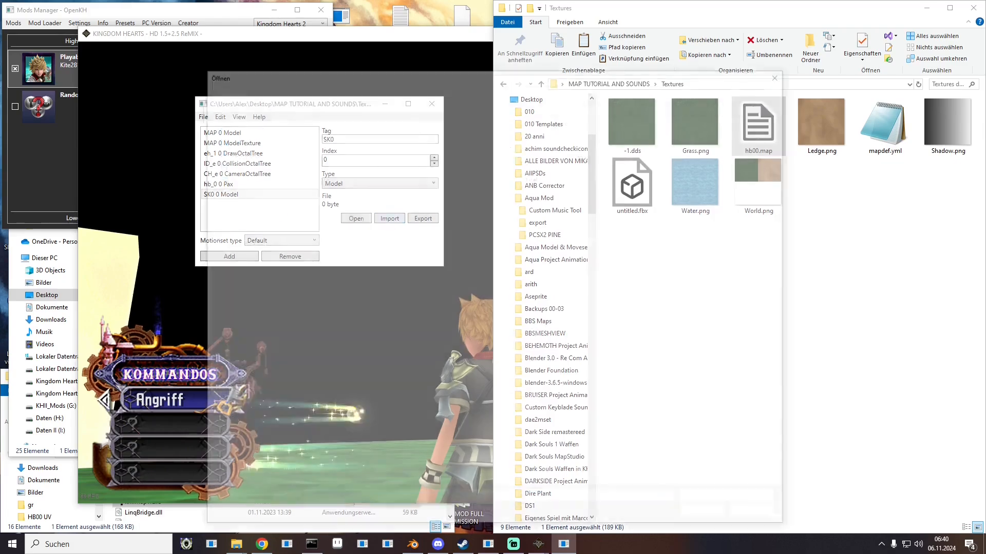
{"action": "double_click", "coordinate": [321, 178]}
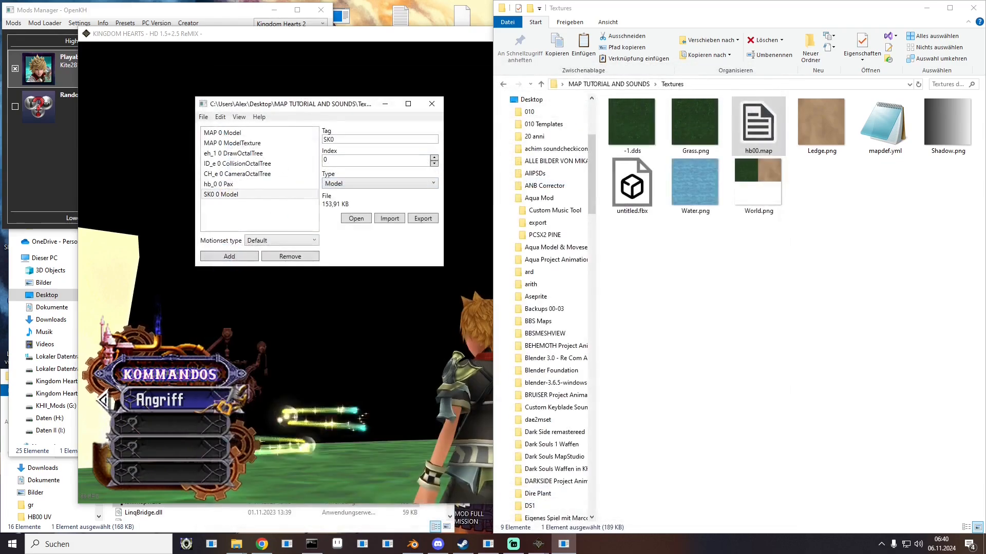
Step: Add a second entry tagged SK0, set its type to ModelTexture, and import a file into it
{"action": "left_click", "coordinate": [229, 256]}
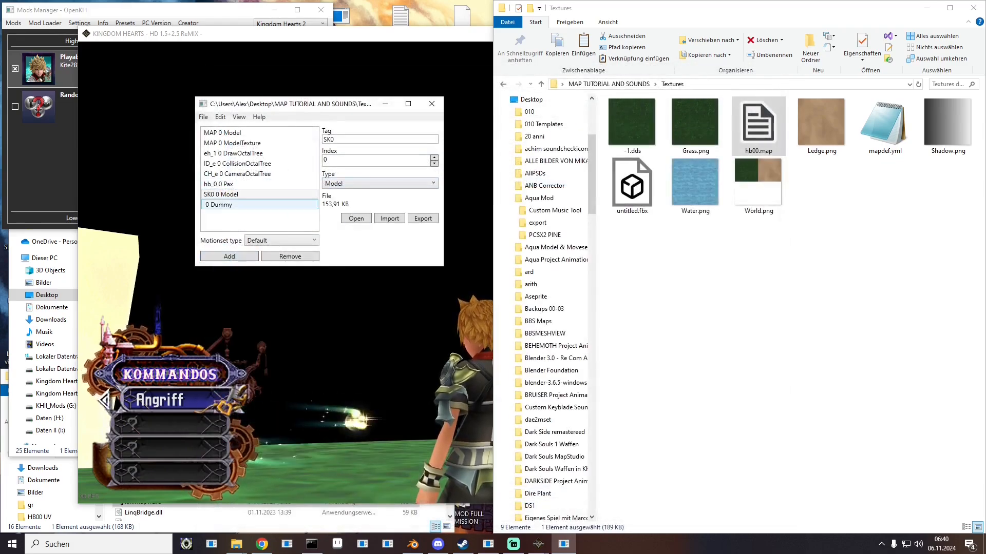
{"action": "type", "text": "SK0"}
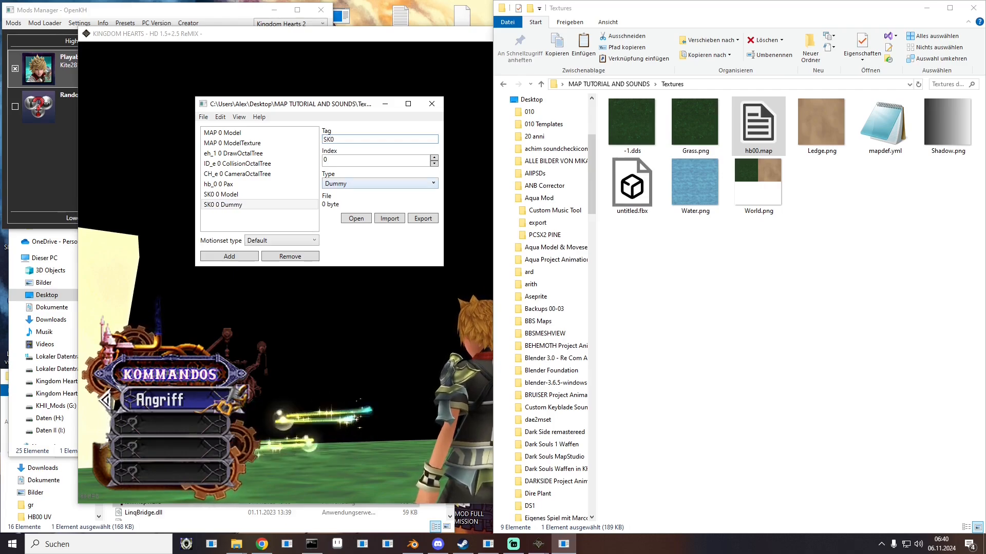
{"action": "left_click", "coordinate": [380, 184]}
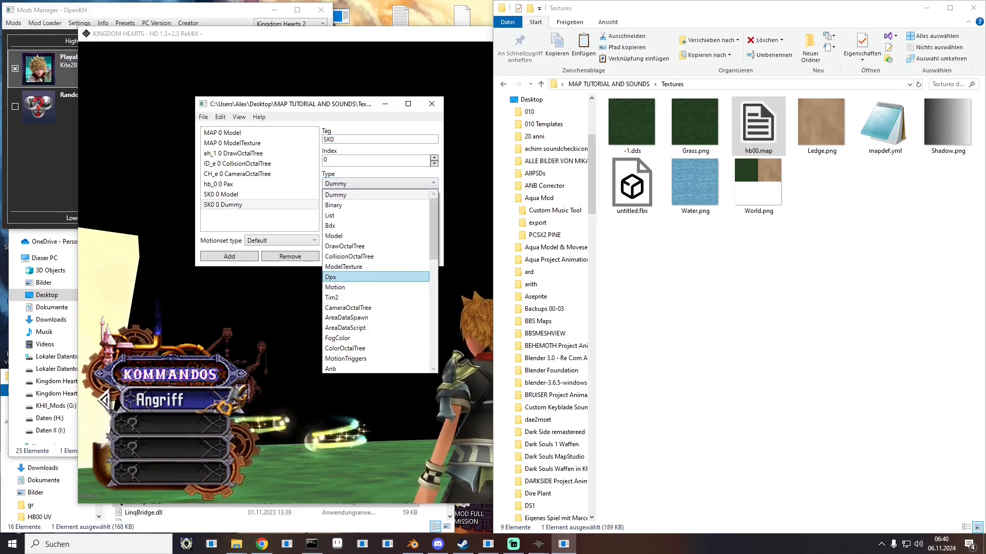
{"action": "left_click", "coordinate": [359, 267]}
{"action": "left_click", "coordinate": [390, 219]}
{"action": "double_click", "coordinate": [321, 179]}
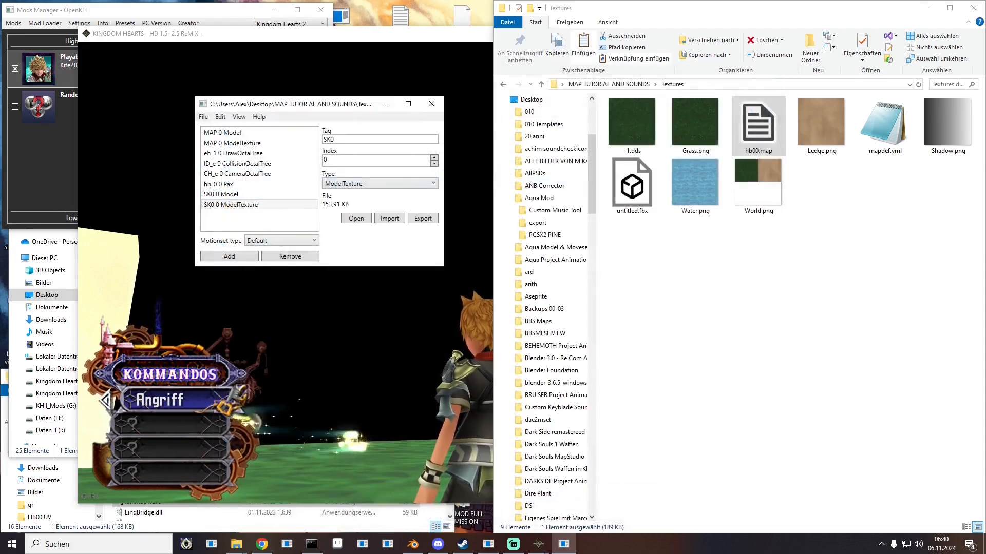
Step: Add two more entries after the SK0 pair and tag both of them SK1
{"action": "left_click", "coordinate": [229, 257]}
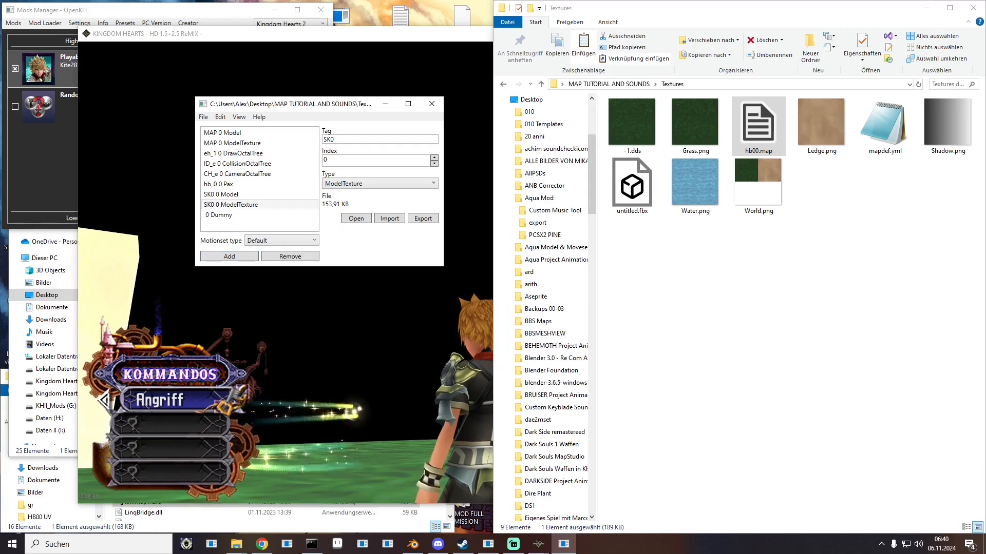
{"action": "left_click", "coordinate": [225, 215]}
{"action": "left_click", "coordinate": [359, 140]}
{"action": "type", "text": "SK1"}
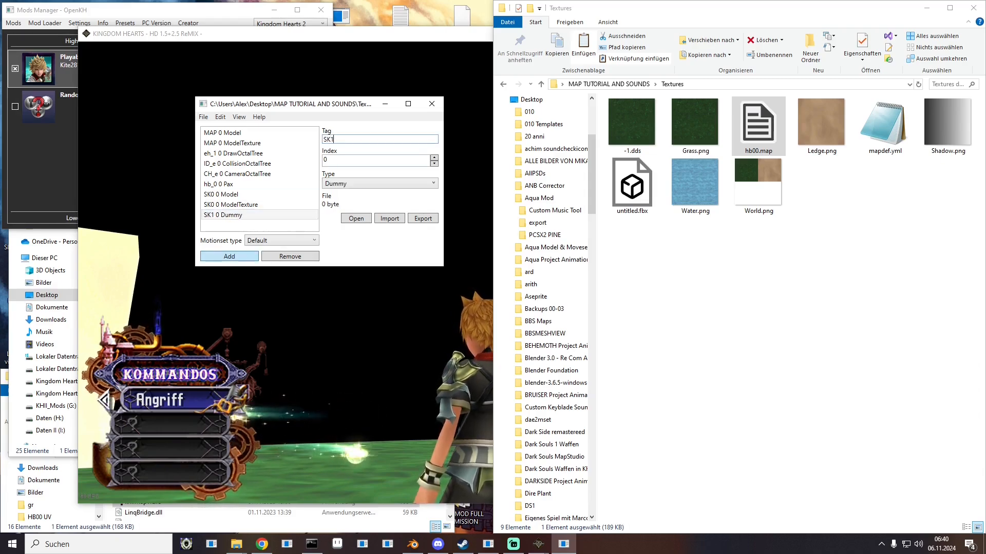
{"action": "left_click", "coordinate": [229, 257]}
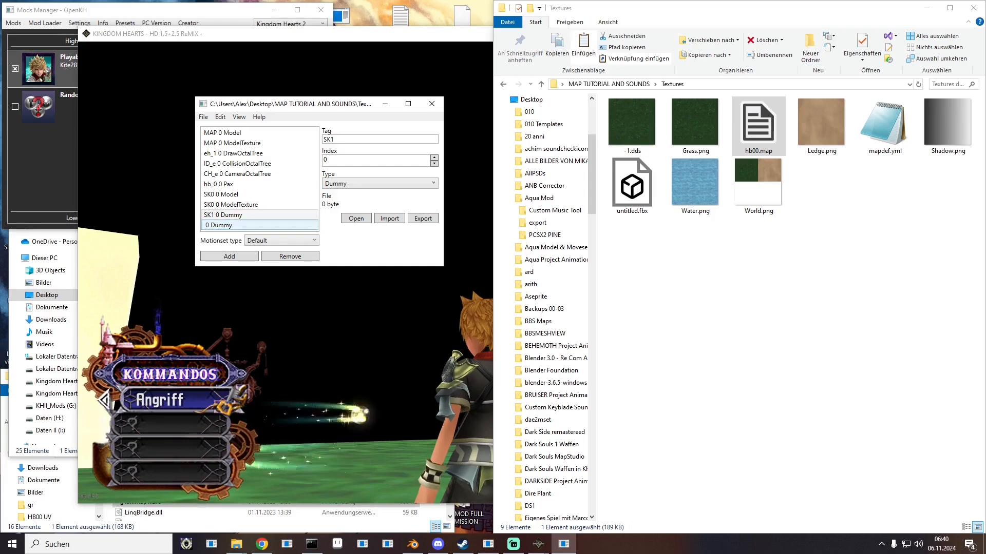
{"action": "left_click", "coordinate": [226, 226]}
{"action": "left_click", "coordinate": [359, 139]}
{"action": "type", "text": "SK1"}
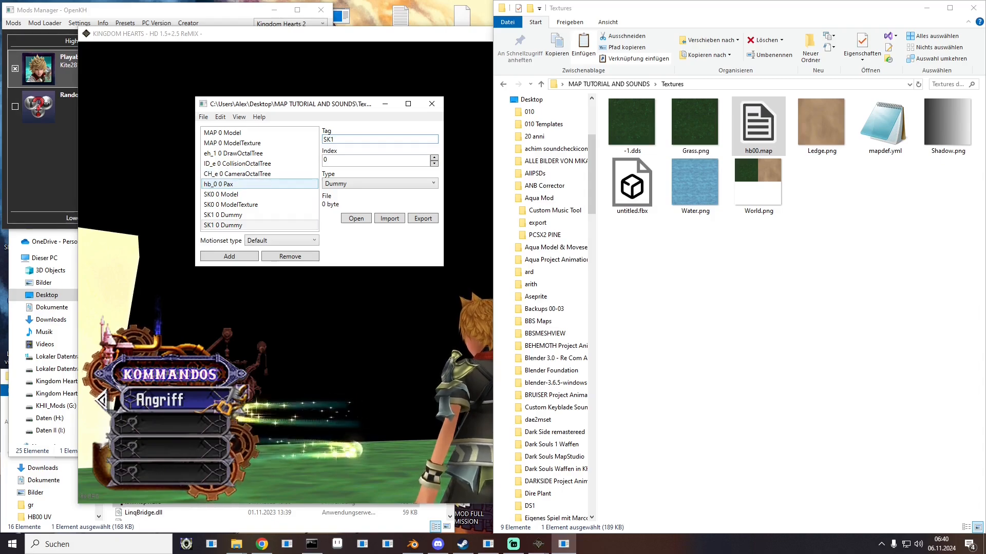
Step: Go through the two SK0 entries and the two SK1 entries to examine their tags and types
{"action": "left_click", "coordinate": [231, 194]}
{"action": "left_click", "coordinate": [231, 205]}
{"action": "left_click", "coordinate": [231, 216]}
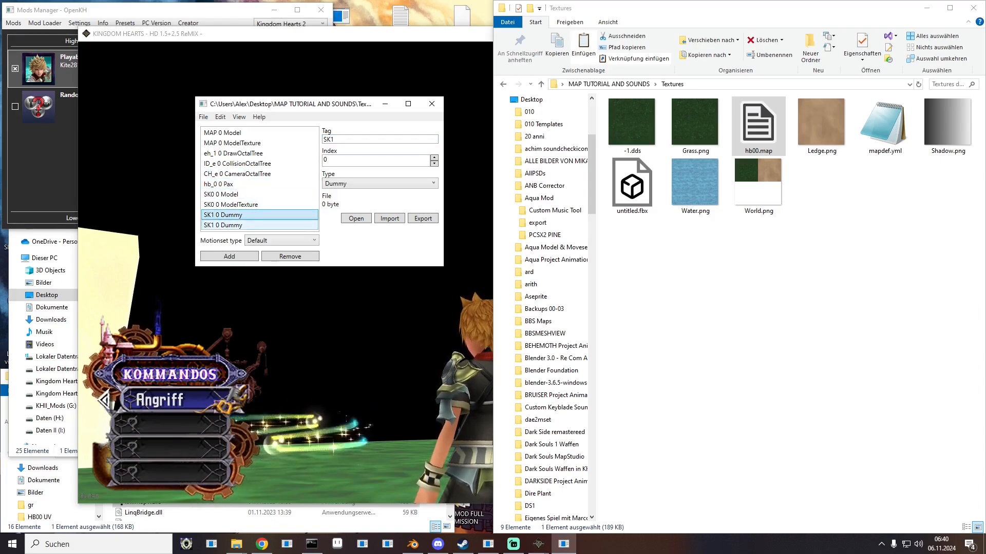
{"action": "left_click", "coordinate": [231, 225]}
Step: Move the game window clear of the BAR editor, examine the SK0 Model and ModelTexture entries, and return to the game view
{"action": "left_click", "coordinate": [287, 308]}
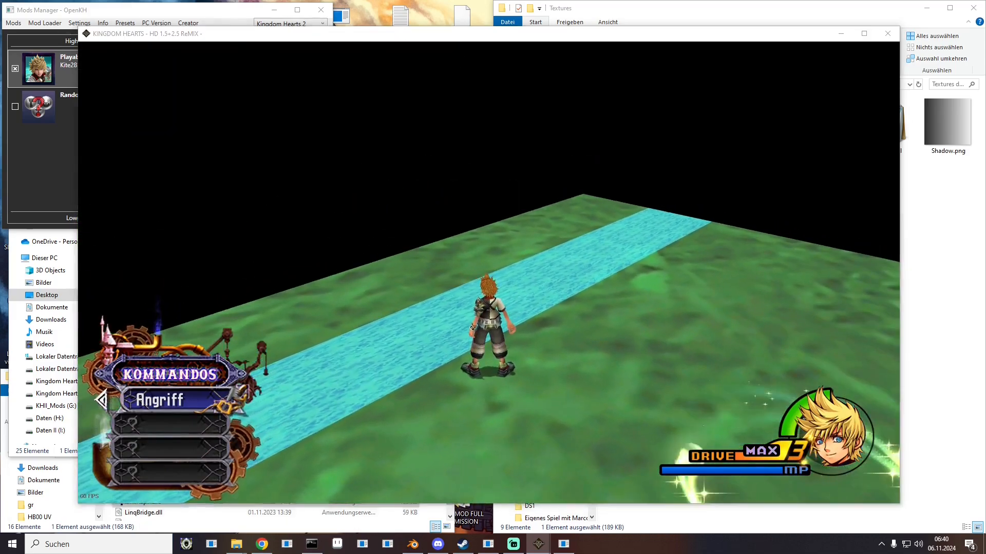
{"action": "key", "text": "super"}
{"action": "left_click_drag", "start_coordinate": [492, 36], "coordinate": [547, 294]}
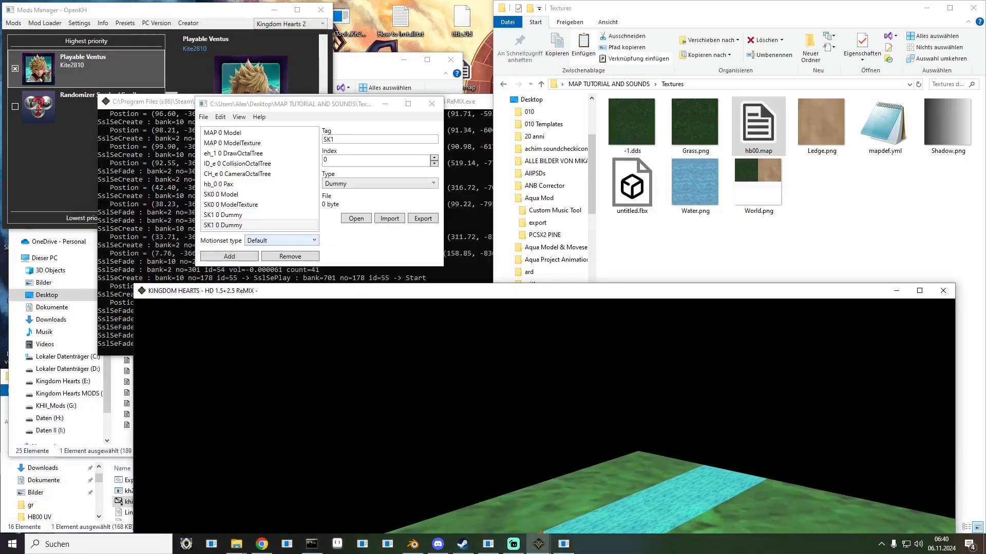
{"action": "left_click", "coordinate": [241, 194]}
{"action": "left_click", "coordinate": [241, 205]}
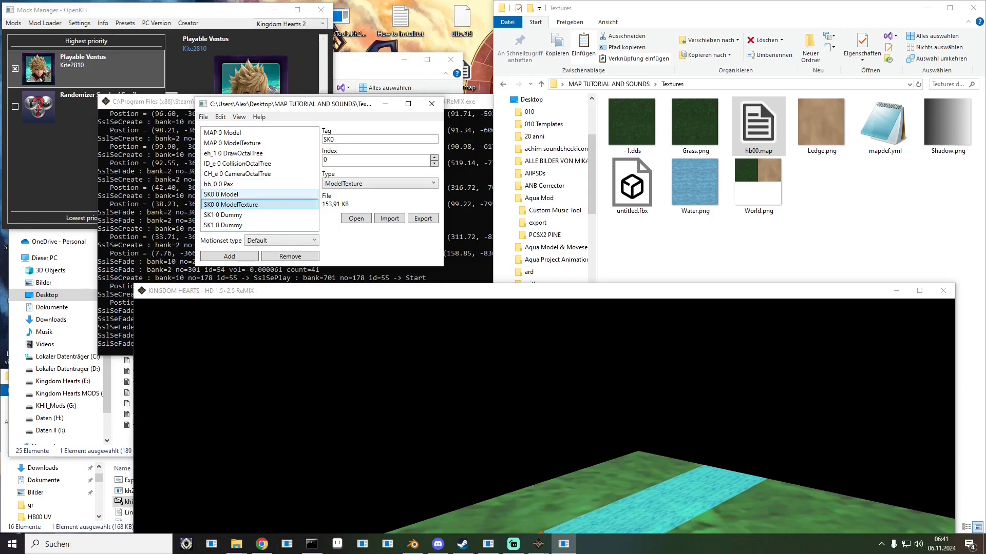
{"action": "left_click_drag", "start_coordinate": [450, 292], "coordinate": [401, 72]}
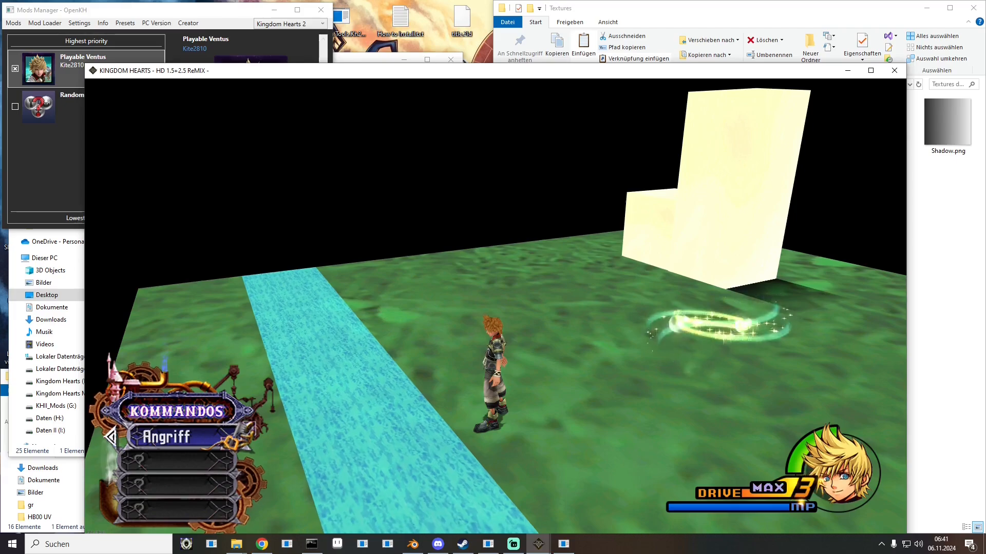
{"action": "key", "text": "super"}
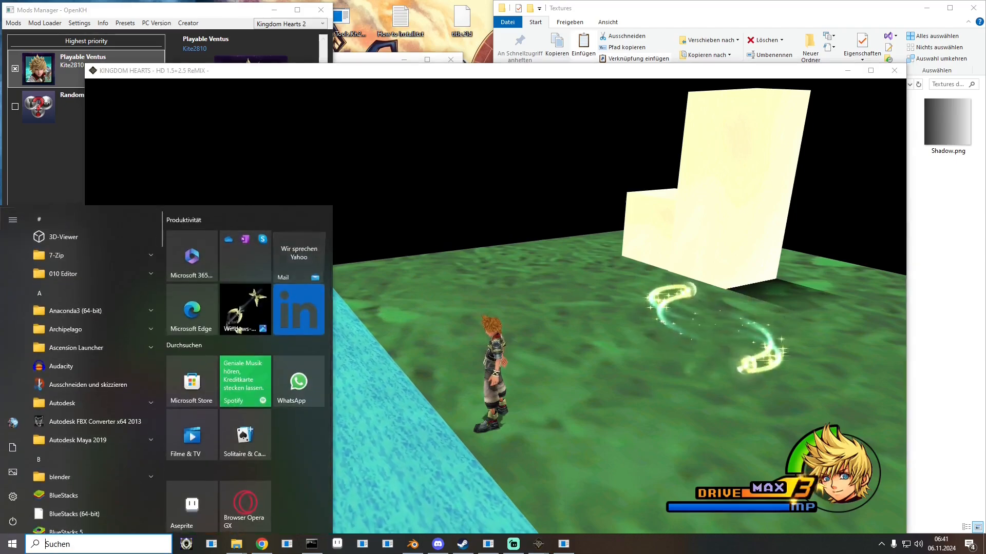